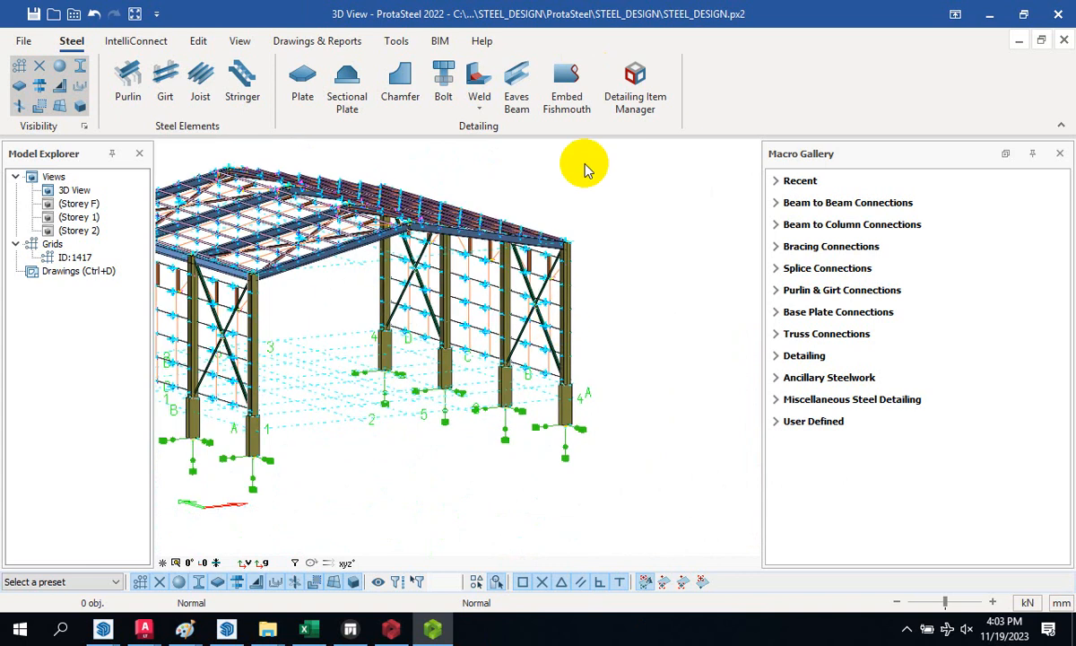
- Browse the IntelliConnect, editing, view, drawing, database, BIM and help tabs, then return to Steel
left_click(115, 47)
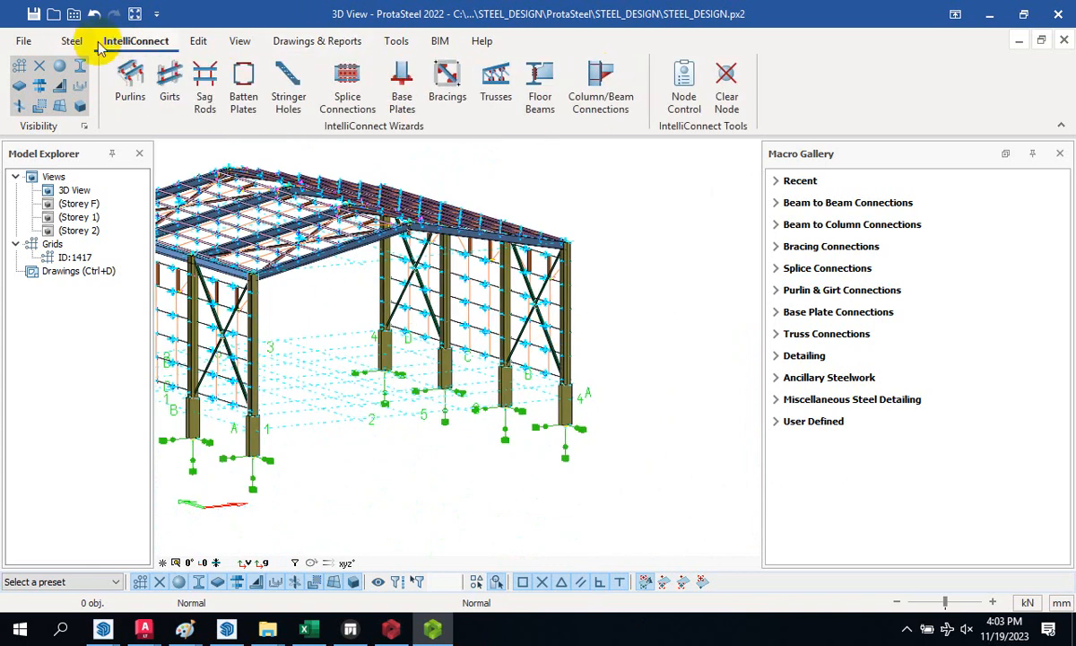
left_click(71, 45)
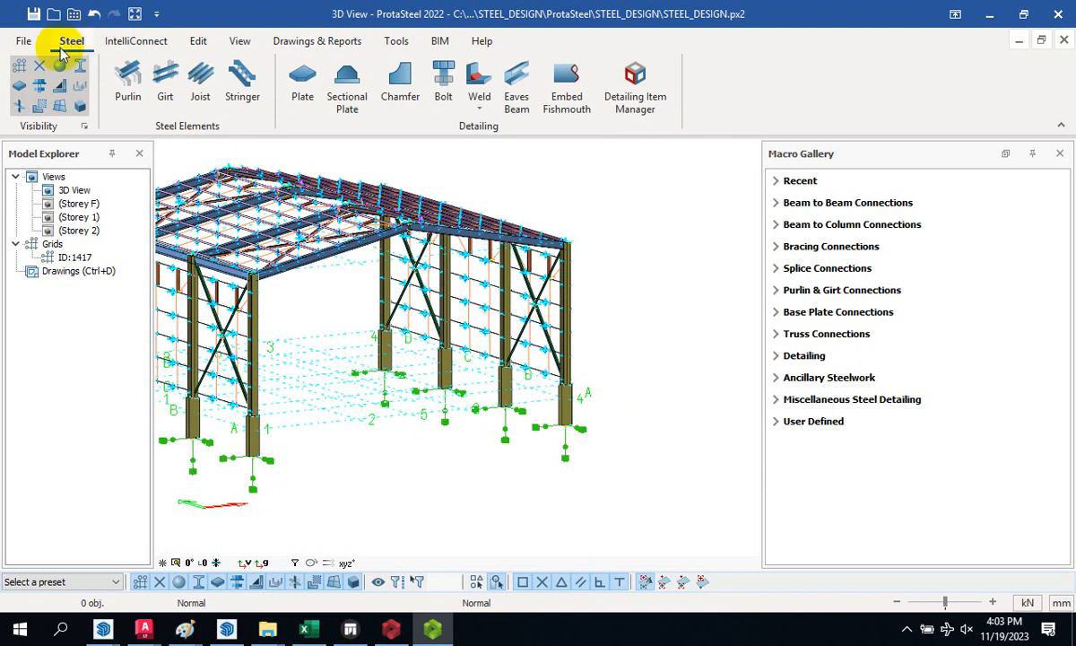
left_click(144, 45)
left_click(199, 43)
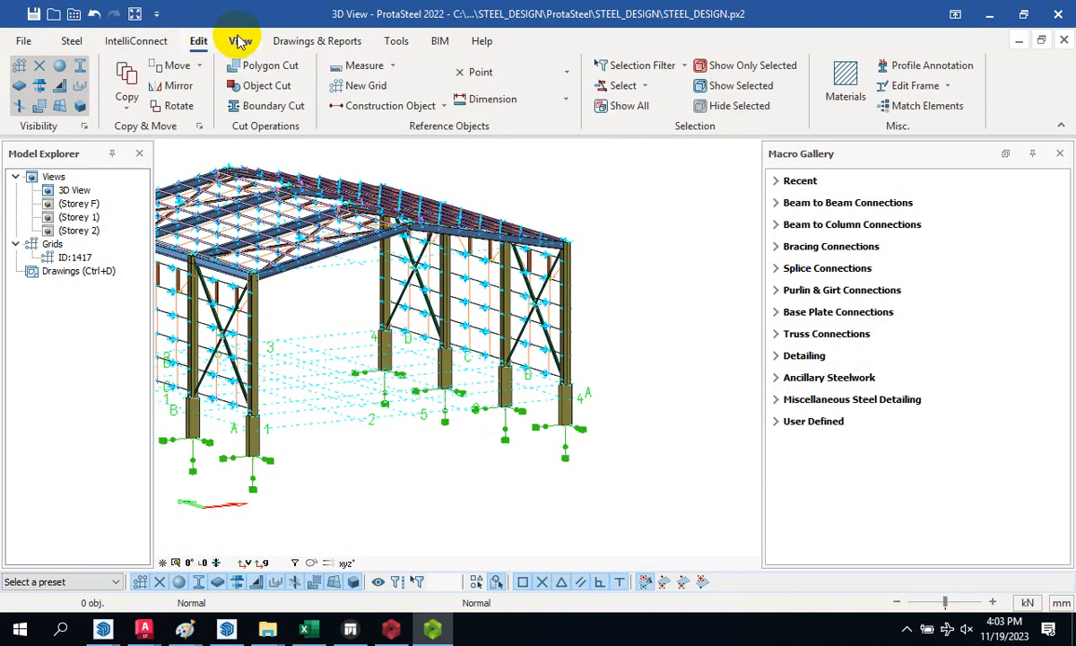
left_click(240, 42)
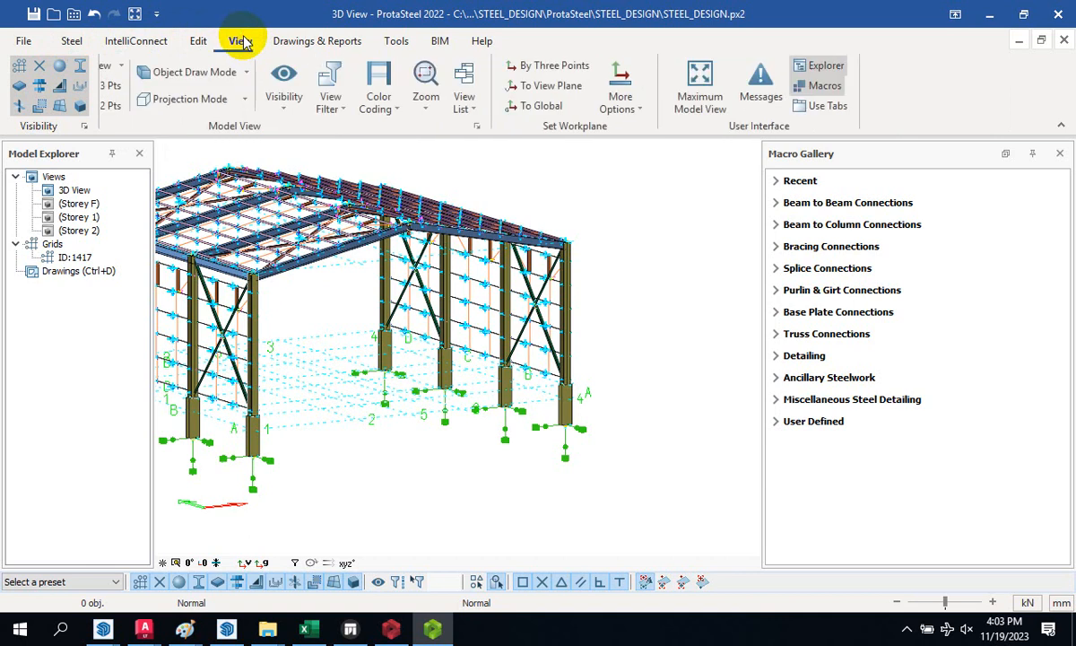
left_click(303, 43)
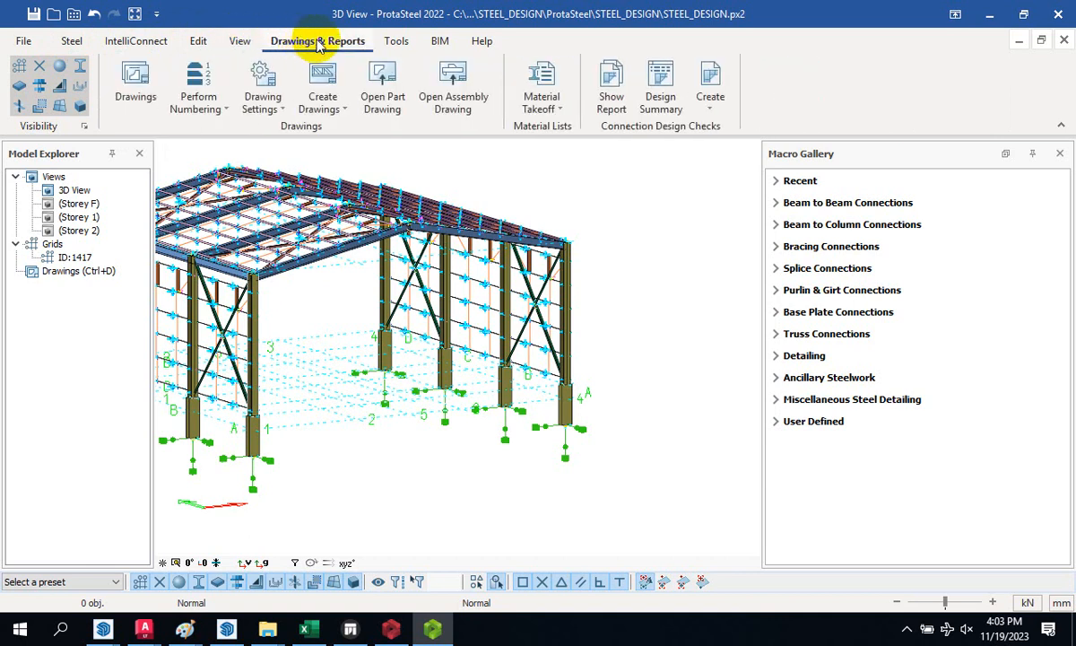
left_click(397, 42)
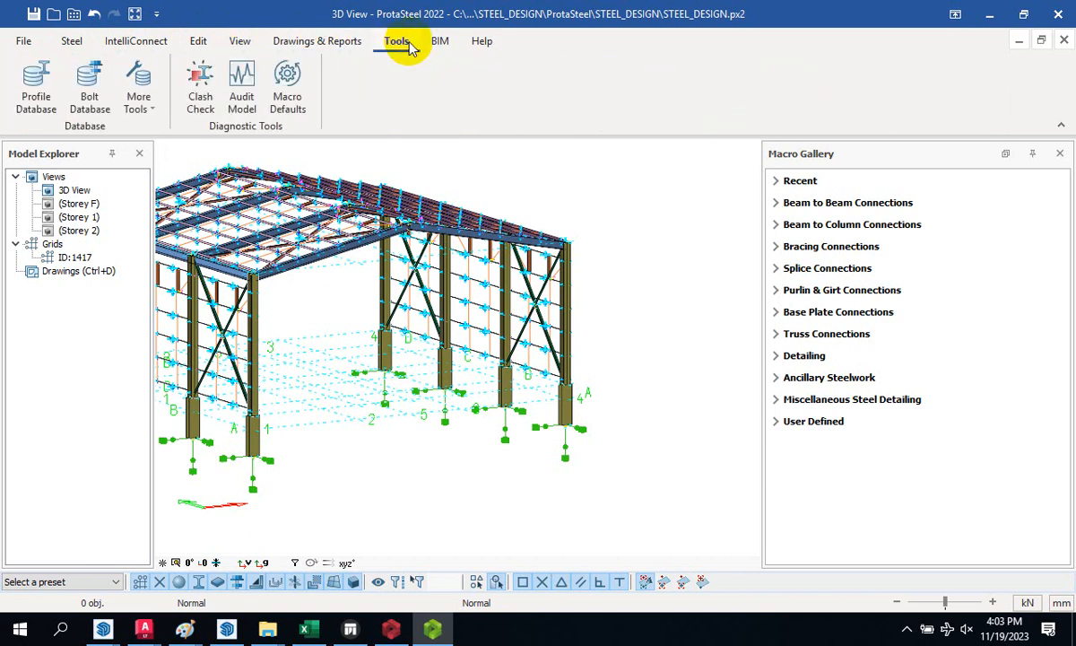
left_click(439, 42)
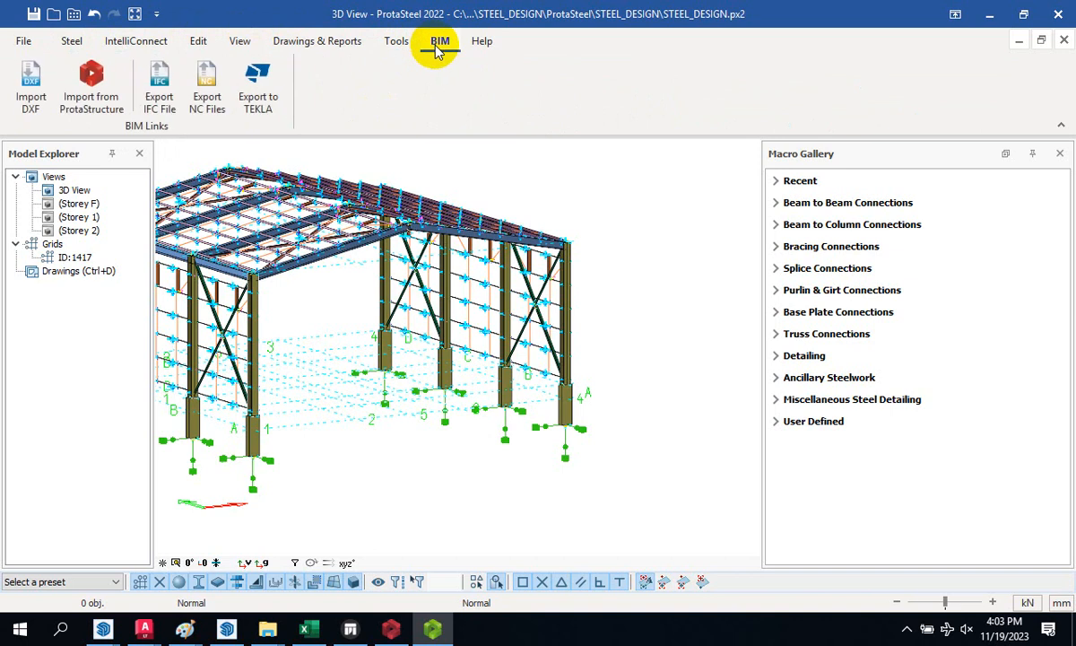
left_click(480, 43)
left_click(72, 42)
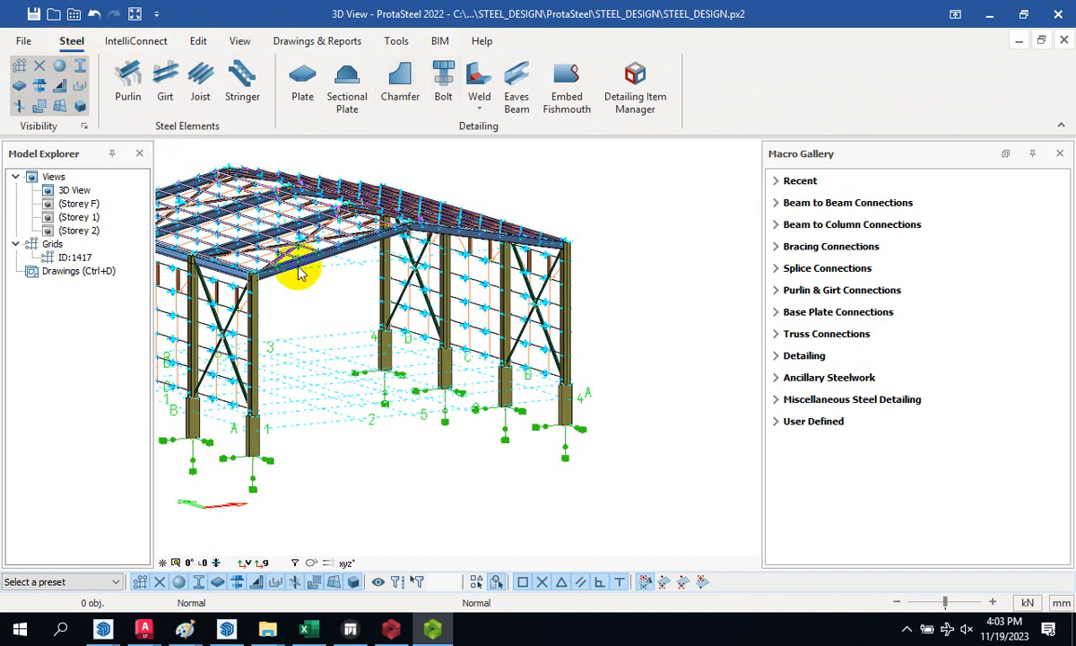
- Orbit the model from above around to a close-up of the cross-braced wall
scroll(580, 385, "up", 3)
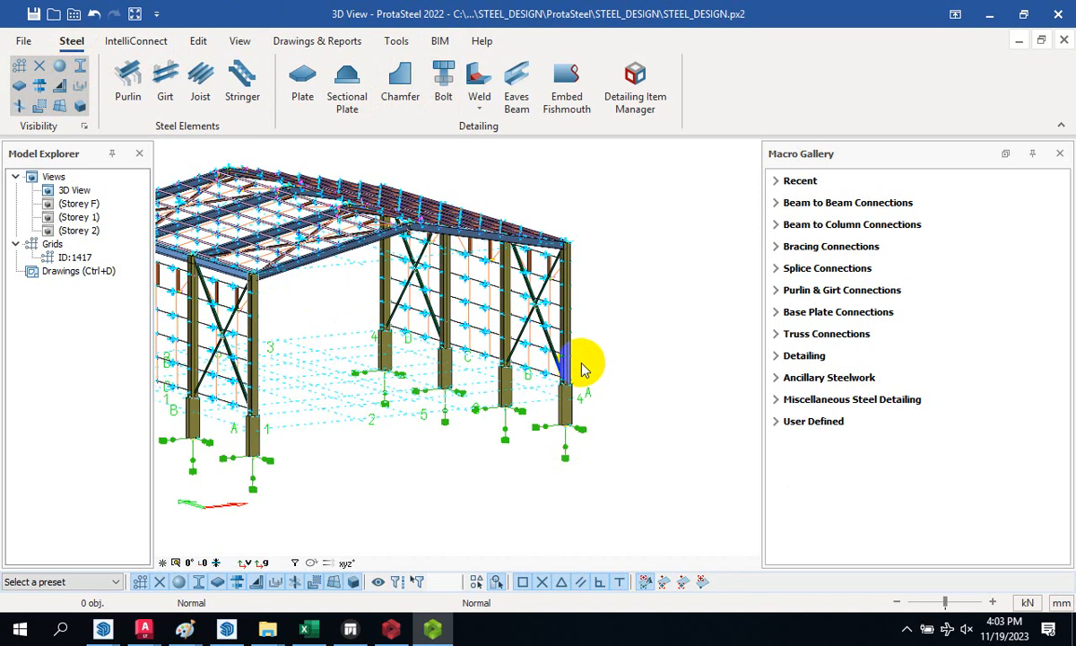
middle_click_drag(584, 366, 565, 385)
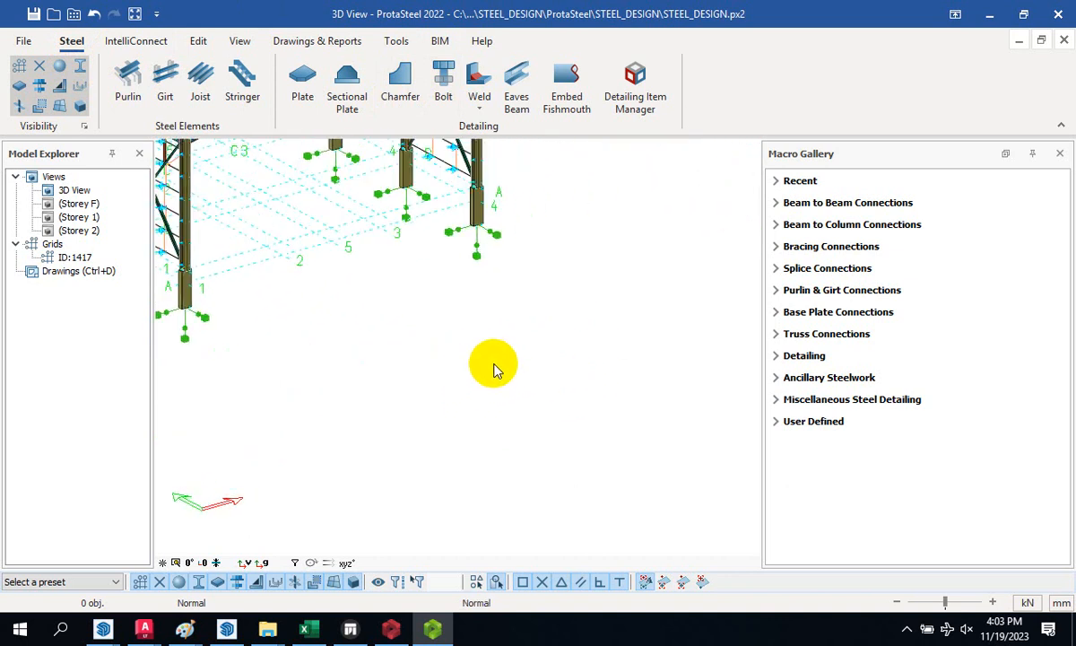
middle_click_drag(493, 366, 426, 342)
scroll(365, 409, "up", 4)
middle_click_drag(365, 414, 408, 461)
- Zoom in and out to frame the corner column splice and its bolted bracket
scroll(718, 457, "up", 5)
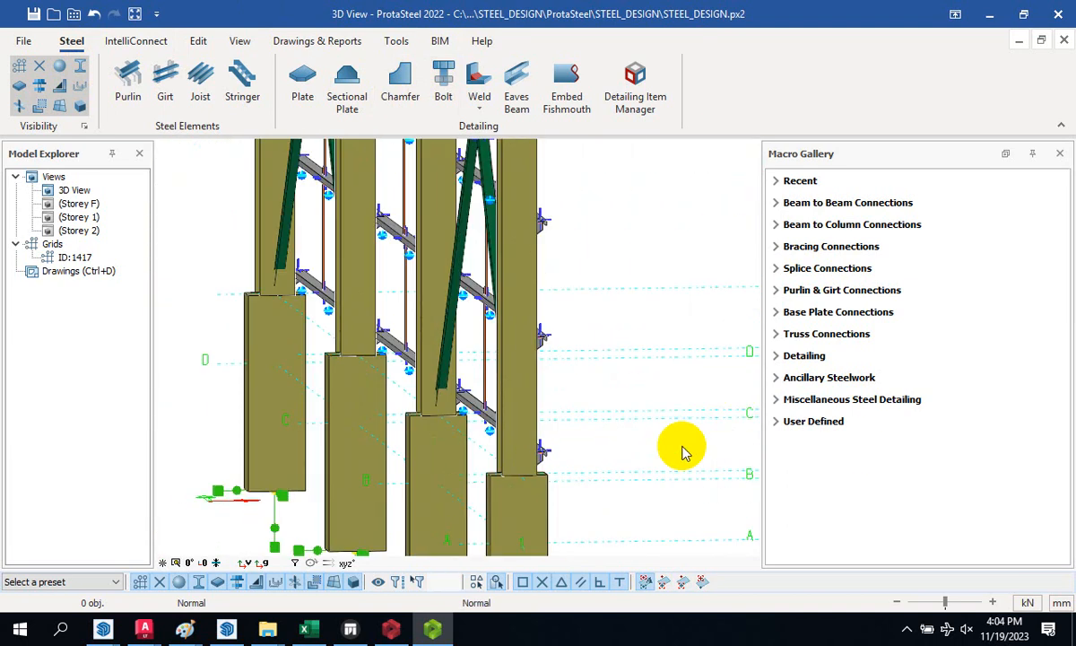
scroll(548, 452, "down", 1)
scroll(583, 392, "up", 3)
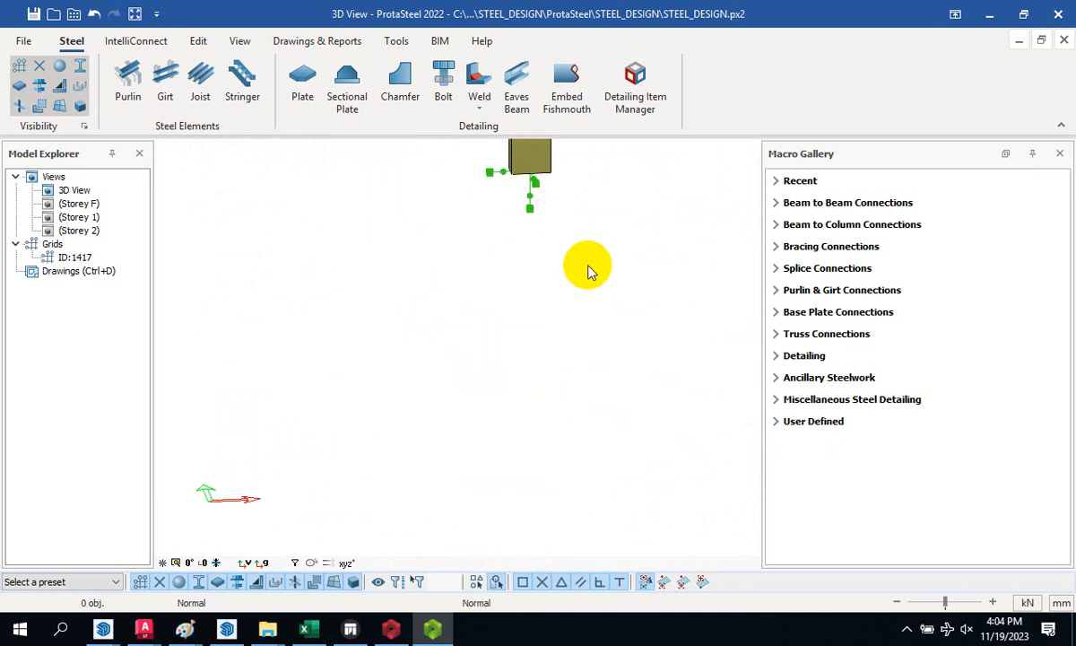
scroll(594, 276, "down", 2)
scroll(567, 166, "up", 1)
scroll(558, 298, "up", 2)
scroll(524, 348, "down", 1)
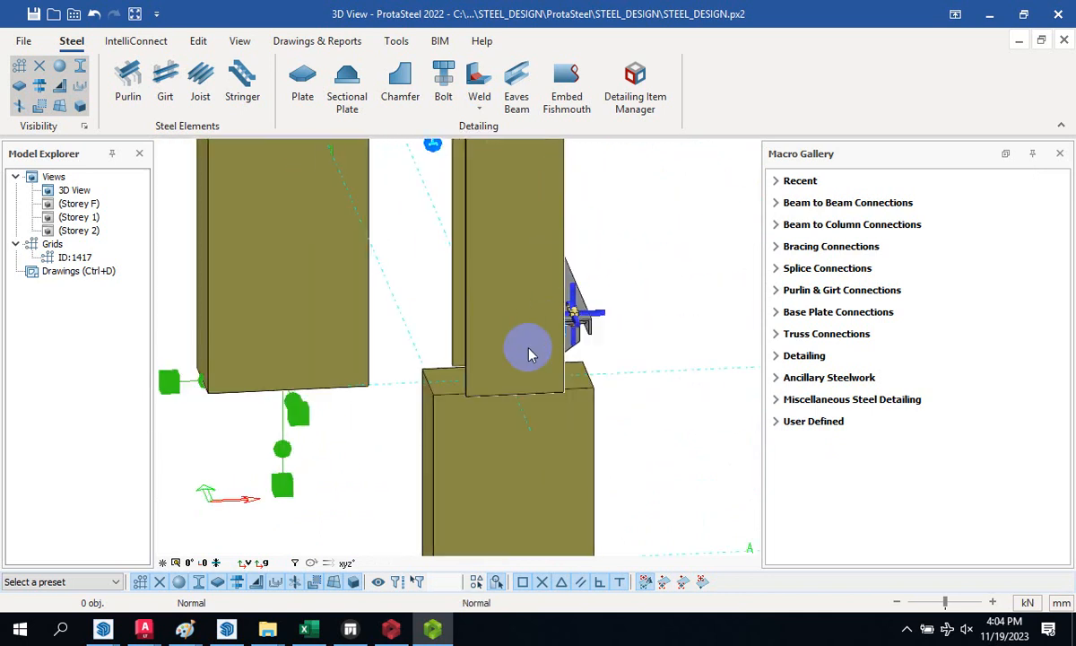
scroll(488, 298, "up", 2)
scroll(489, 289, "down", 2)
scroll(442, 350, "down", 3)
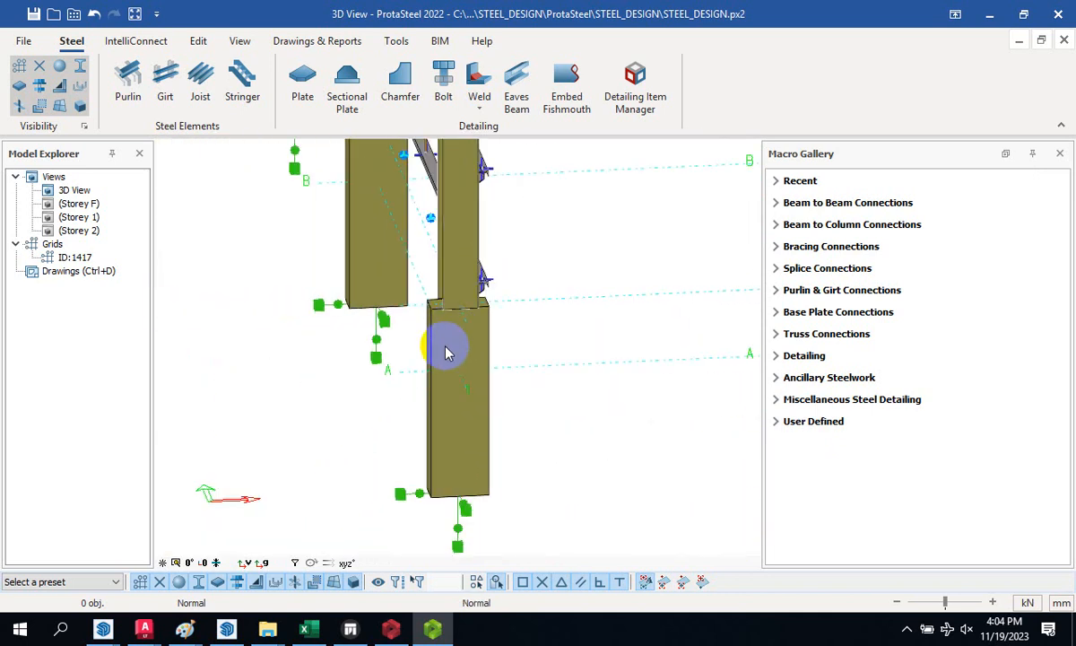
scroll(417, 341, "up", 4)
scroll(419, 359, "up", 2)
scroll(413, 377, "down", 3)
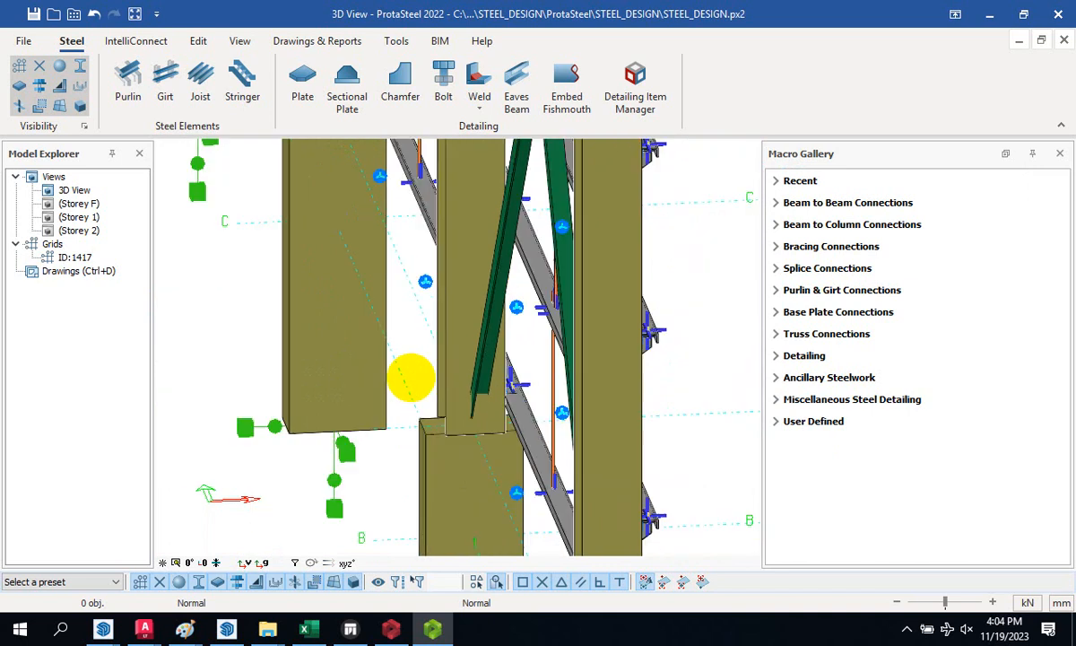
scroll(377, 266, "up", 4)
scroll(344, 334, "down", 5)
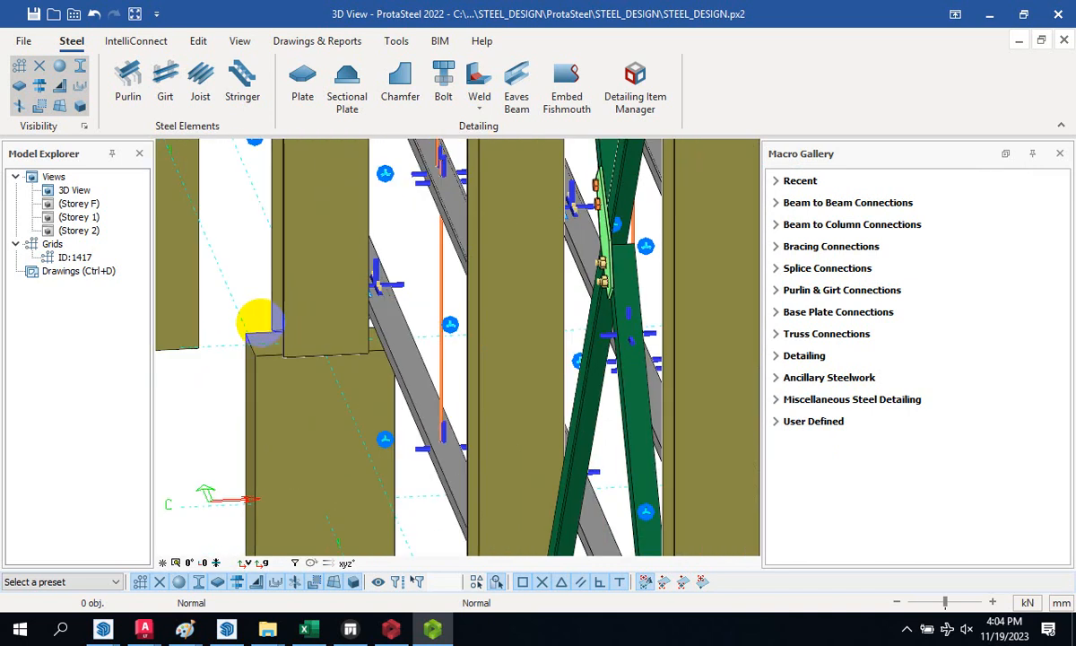
scroll(504, 355, "up", 6)
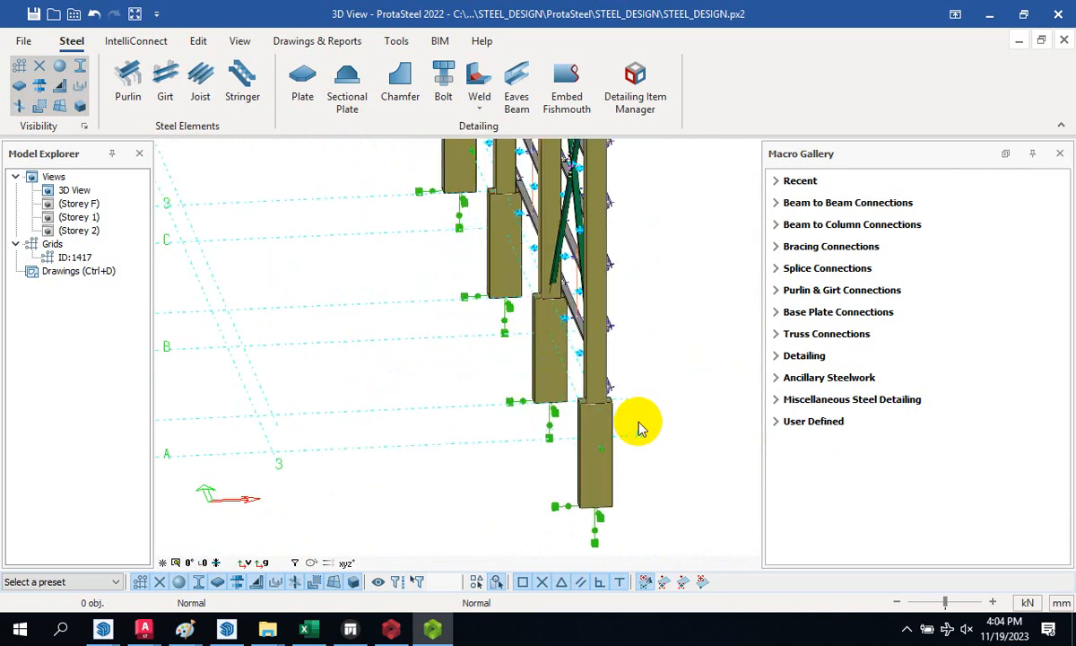
scroll(538, 361, "down", 3)
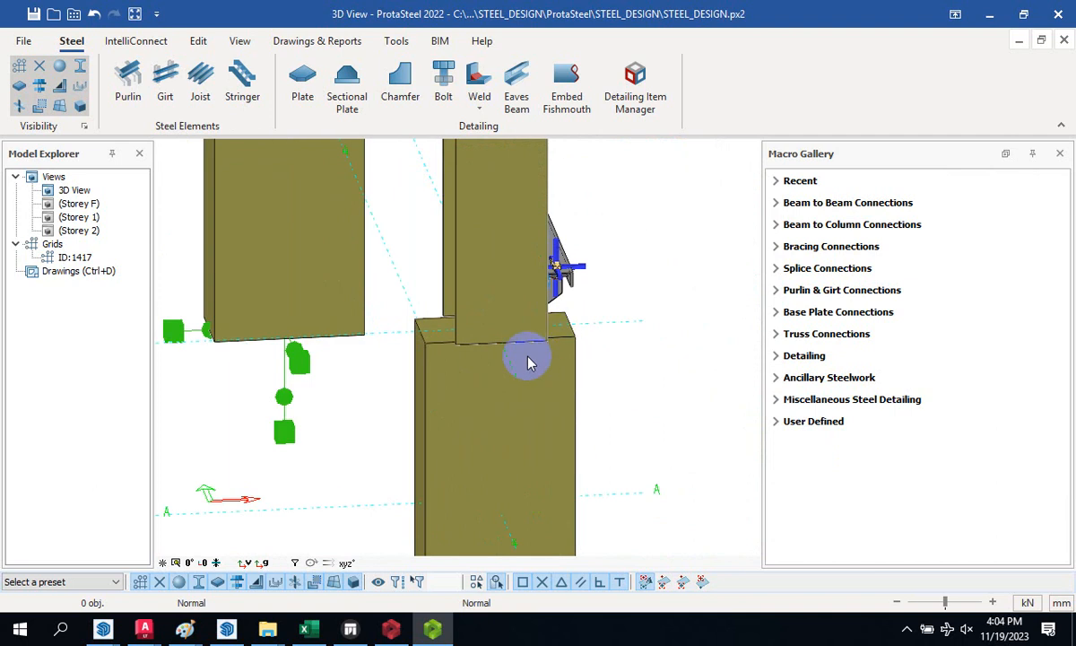
scroll(502, 358, "down", 1)
scroll(480, 377, "up", 3)
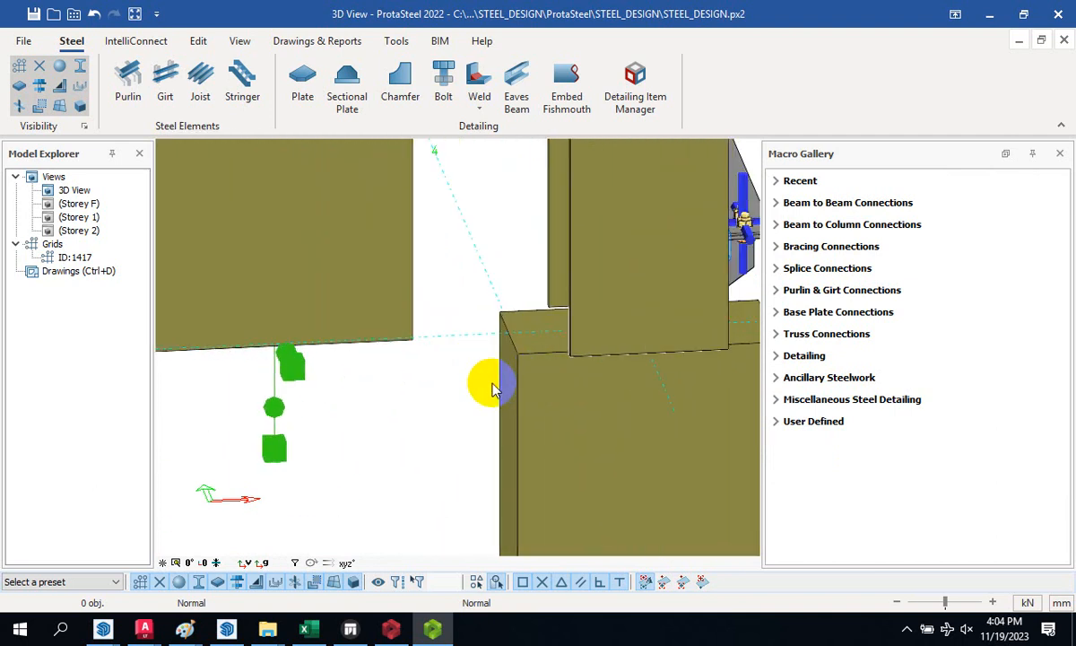
scroll(453, 348, "down", 3)
scroll(504, 368, "down", 3)
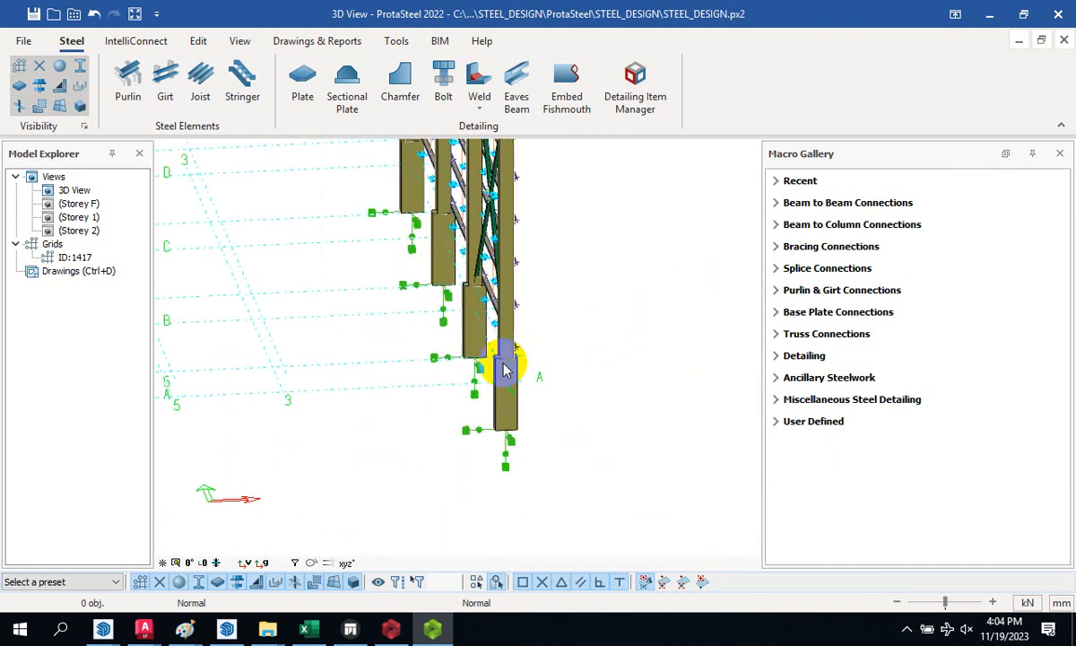
scroll(466, 300, "up", 4)
scroll(427, 386, "down", 4)
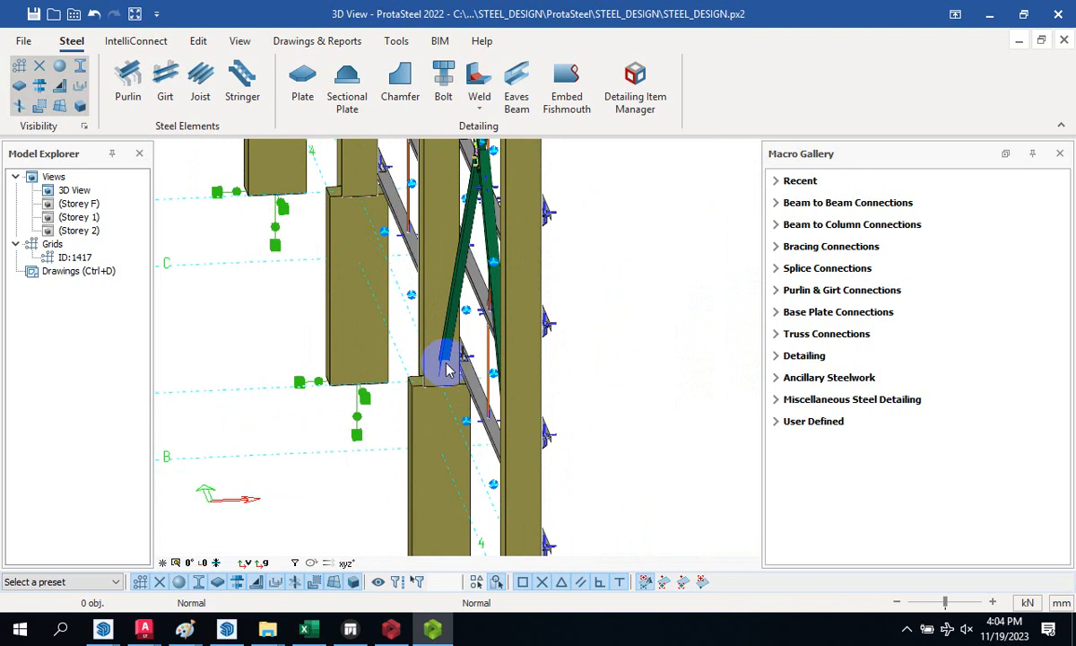
scroll(475, 359, "up", 6)
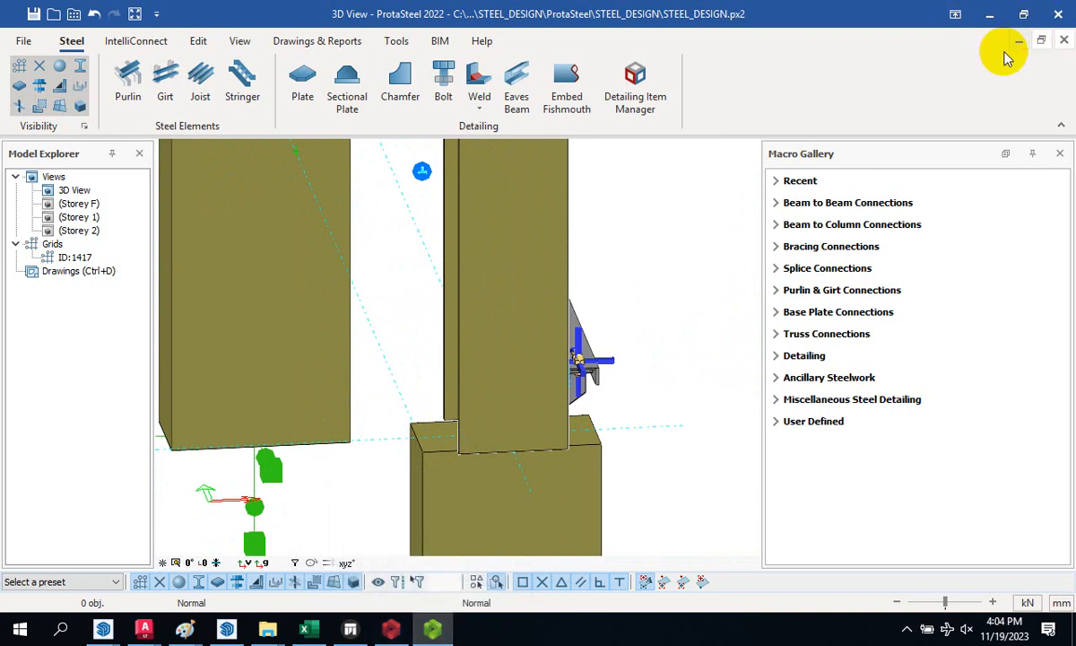
- Close ProtaSteel through its save prompt and resend the model to ProtaSteel
left_click(1059, 13)
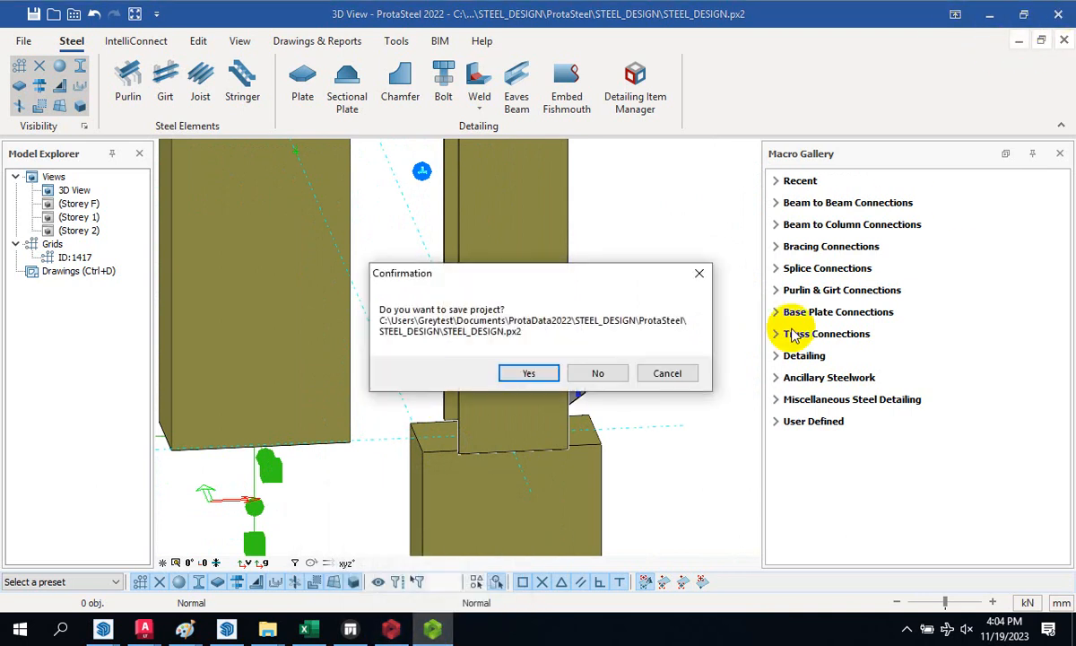
left_click(598, 374)
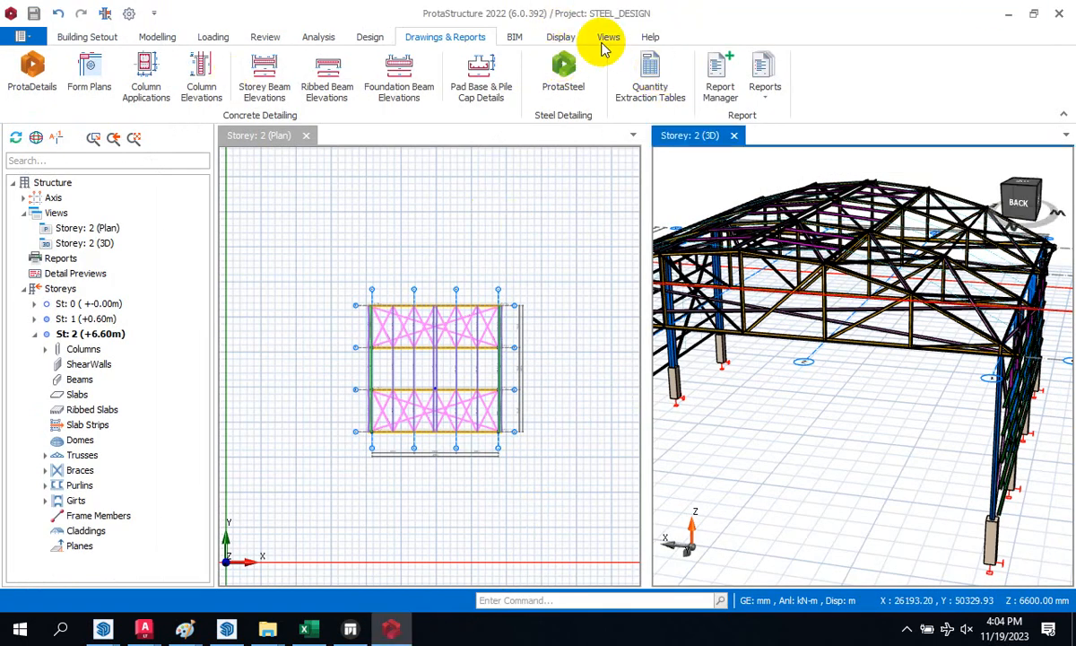
left_click(565, 72)
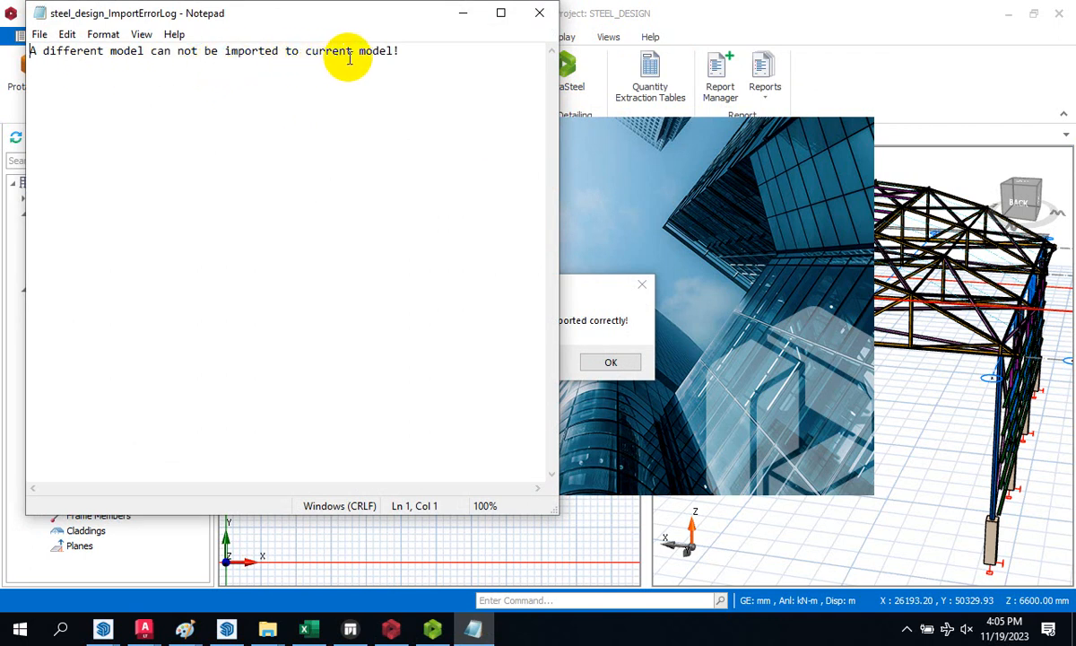
- Close the Notepad import log, acknowledge the CDF import error, and bring ProtaStructure forward
left_click(541, 12)
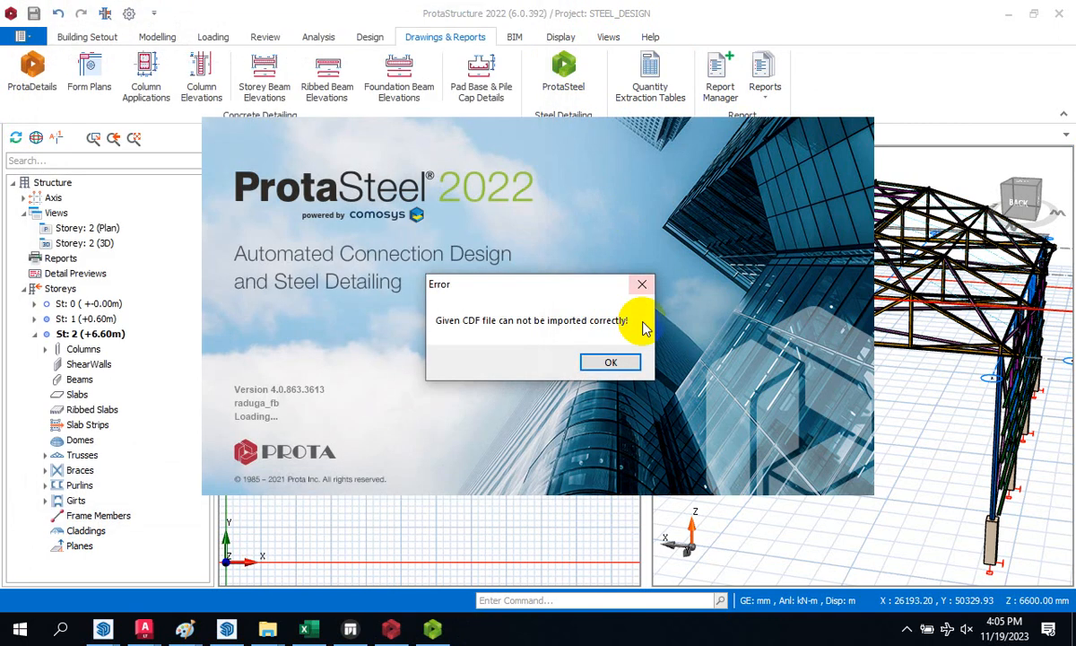
left_click(623, 362)
left_click(405, 642)
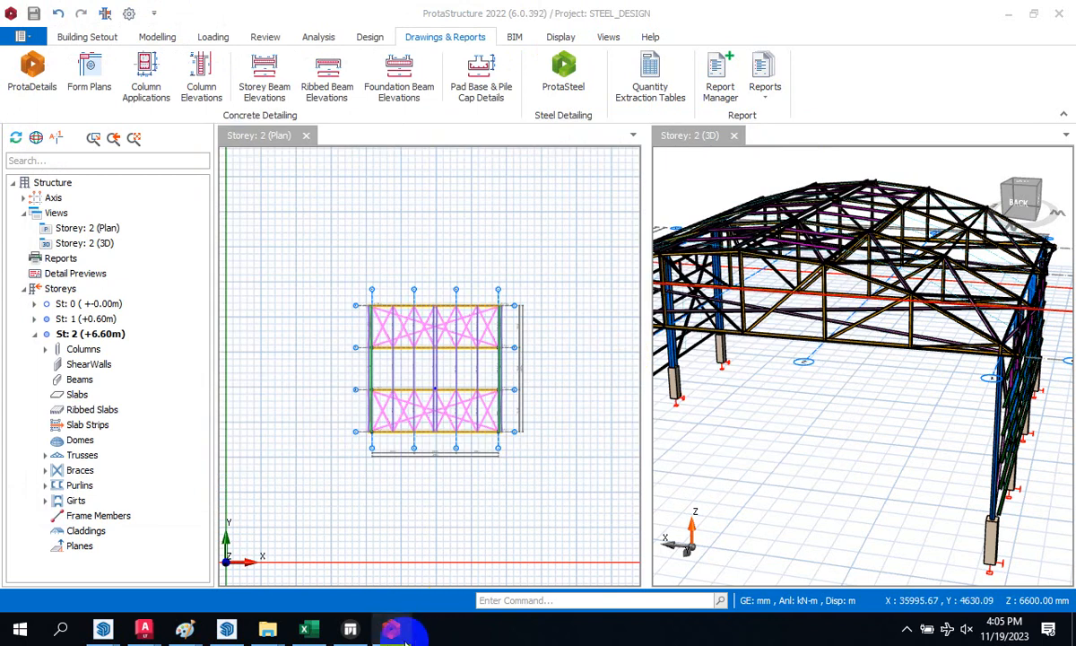
- Orbit the 3D frame, select the storey 2 plan, zoom, then switch to the ProtaSteel window
left_click_drag(761, 349, 782, 403)
mouse_move(363, 628)
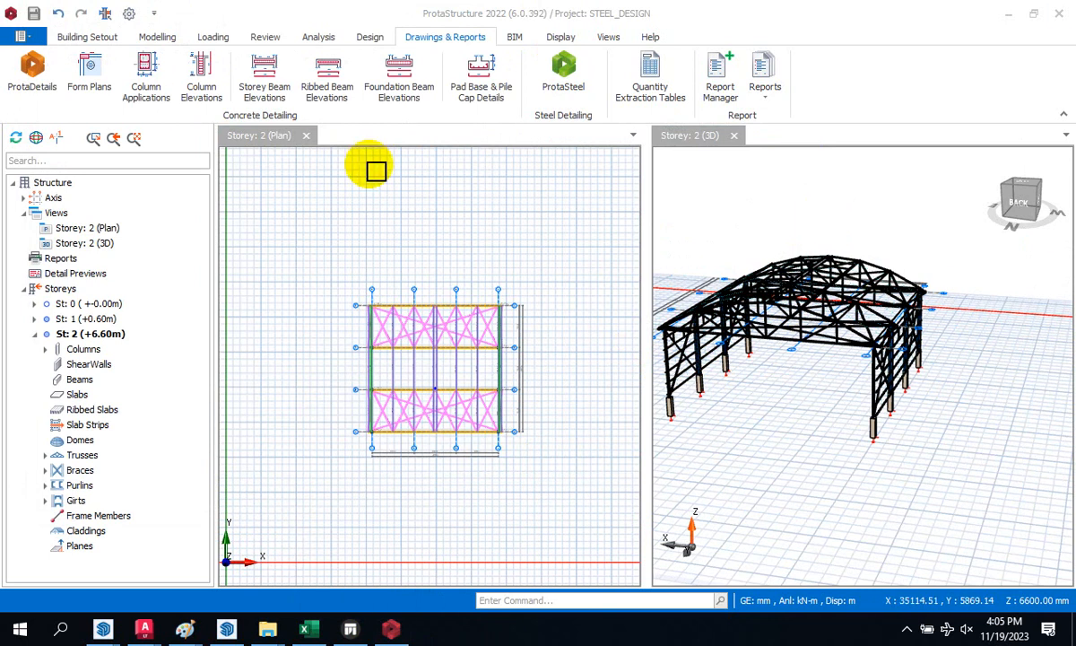
left_click(439, 235)
scroll(440, 276, "down", 2)
scroll(457, 341, "up", 3)
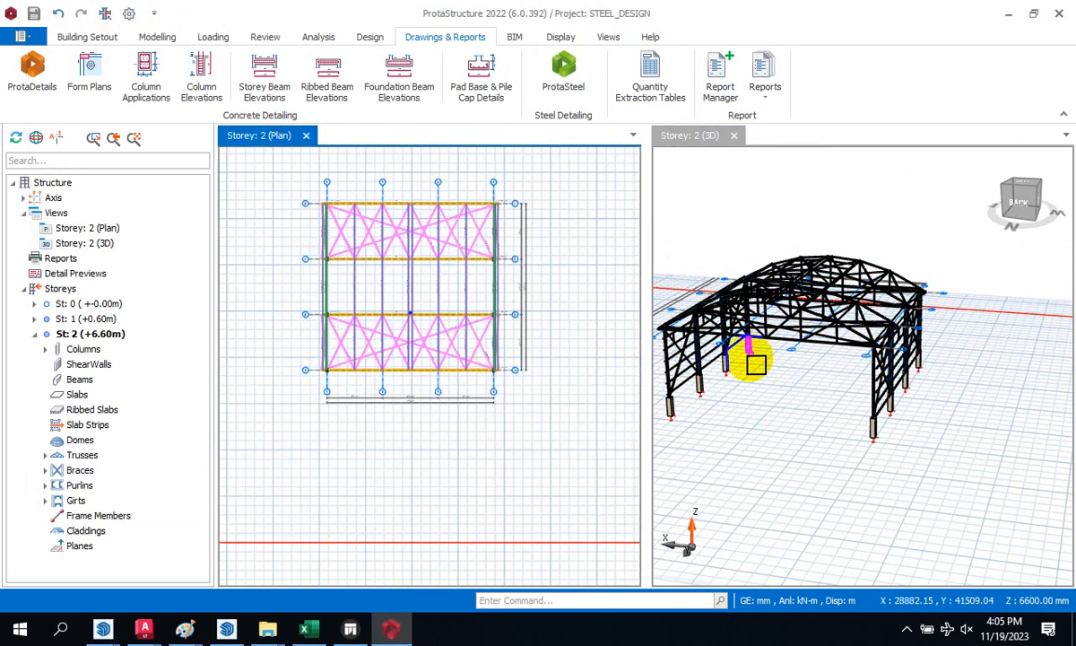
scroll(715, 354, "up", 3)
scroll(768, 362, "down", 3)
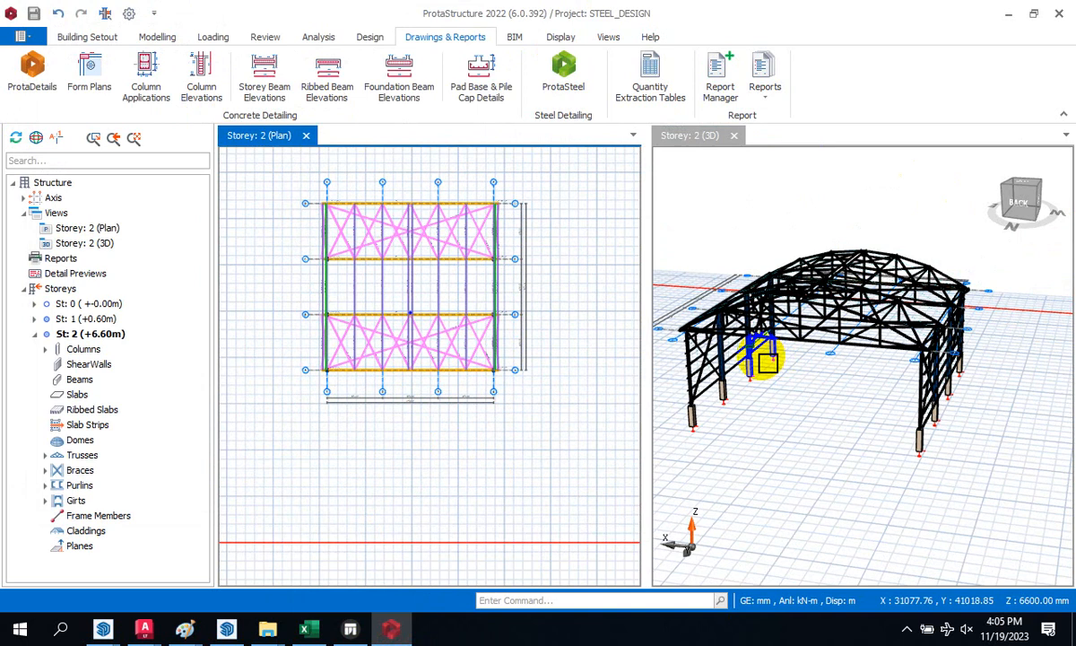
mouse_move(401, 636)
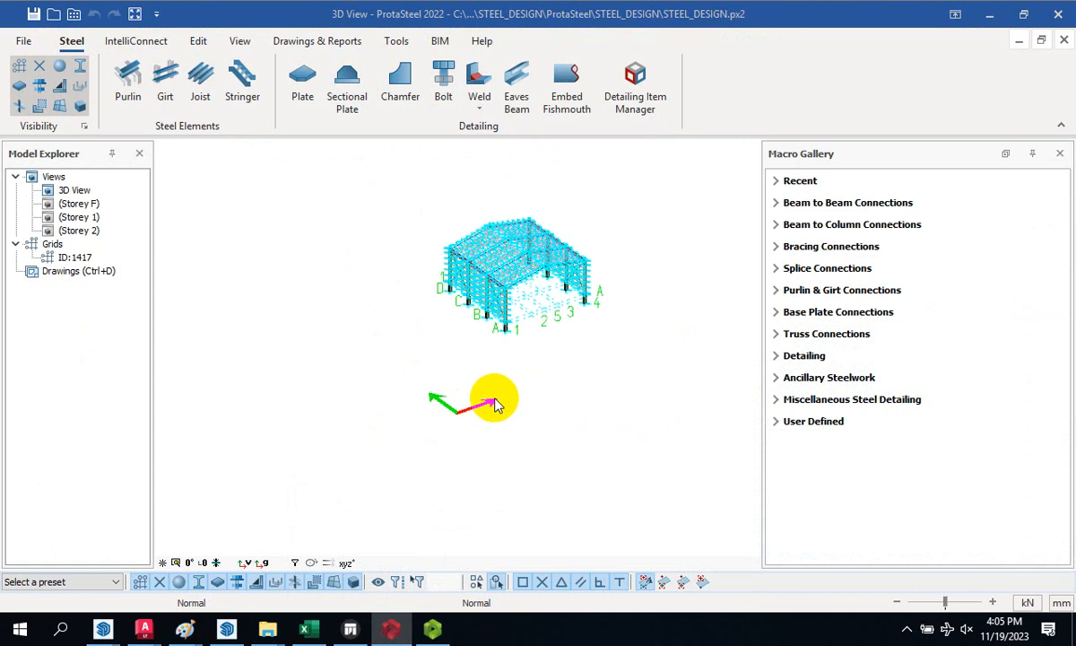
- Close STEEL_DESIGN.px2 in ProtaSteel, choosing No at the save confirmation
scroll(504, 307, "up", 5)
scroll(502, 278, "down", 5)
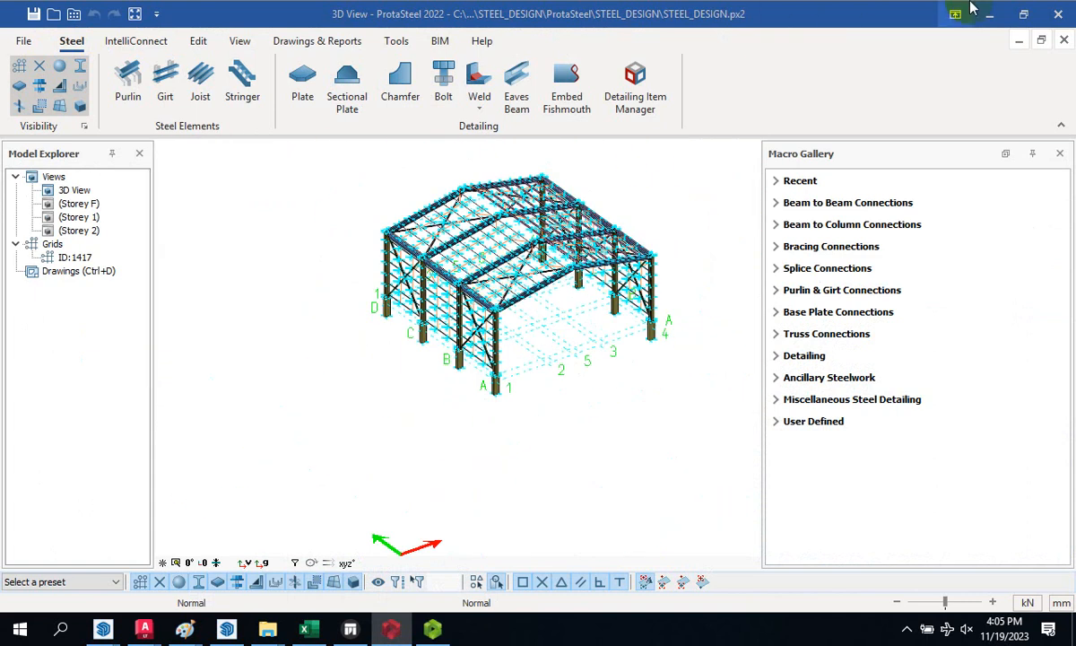
left_click(1066, 8)
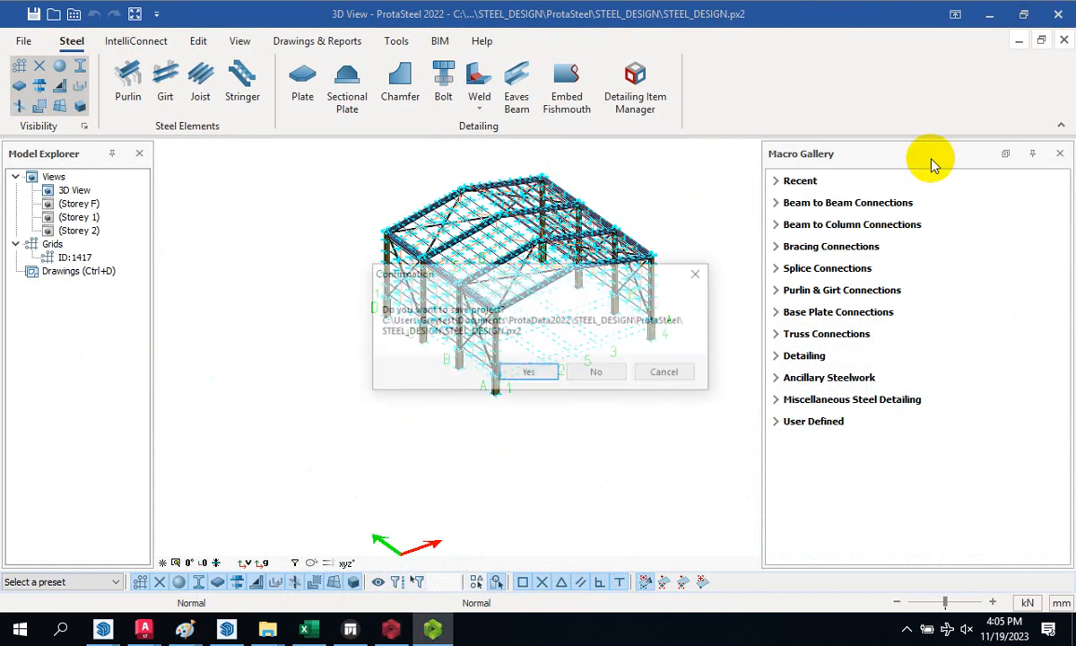
left_click(597, 374)
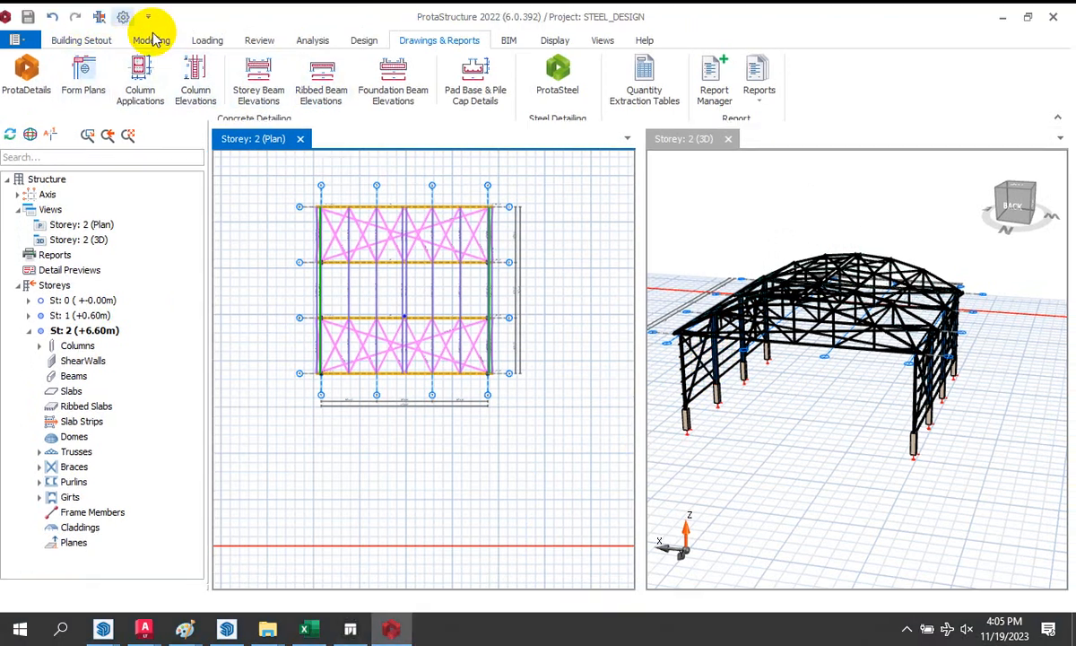
- Switch to the Analysis tab, save STEEL_DESIGN with Ctrl+S, and minimize ProtaStructure
left_click(310, 42)
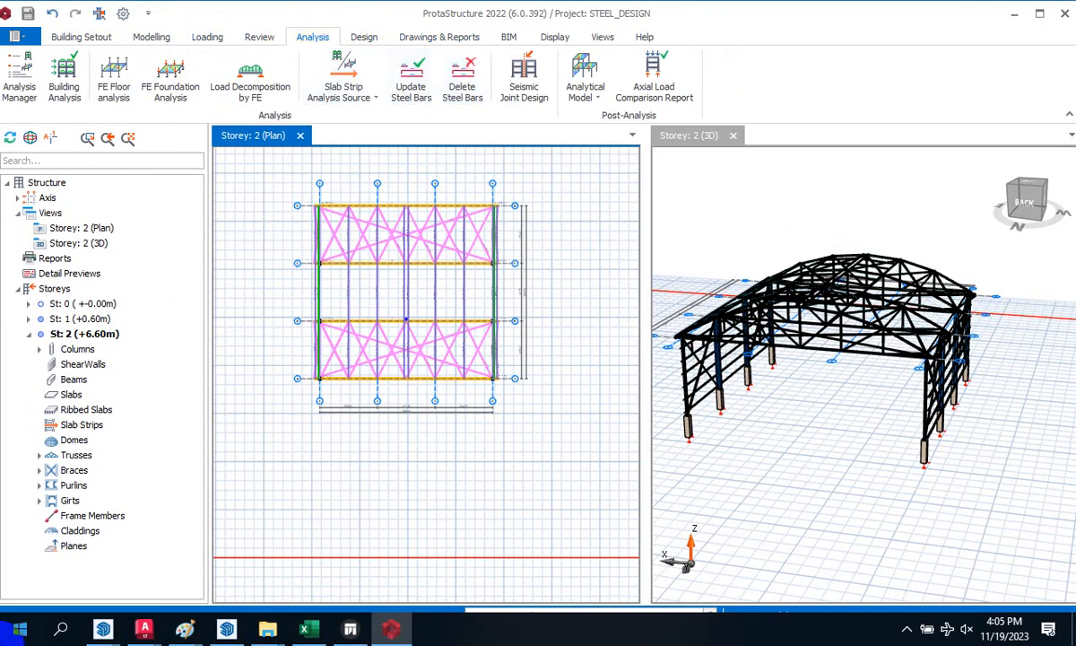
scroll(778, 209, "down", 2)
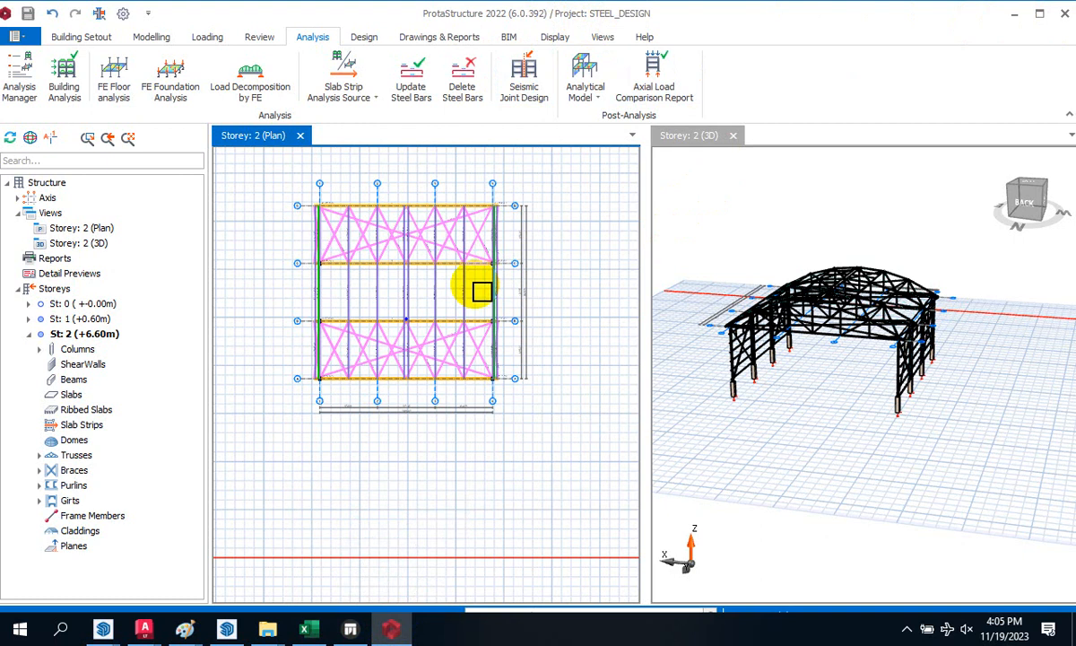
key("ctrl+s")
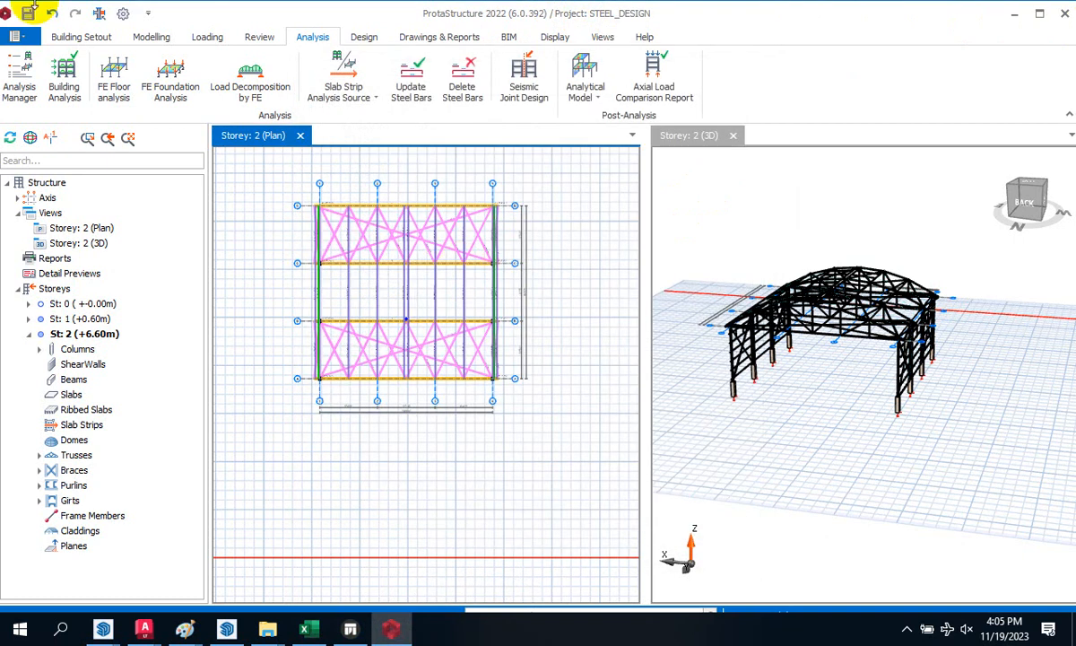
left_click(1018, 13)
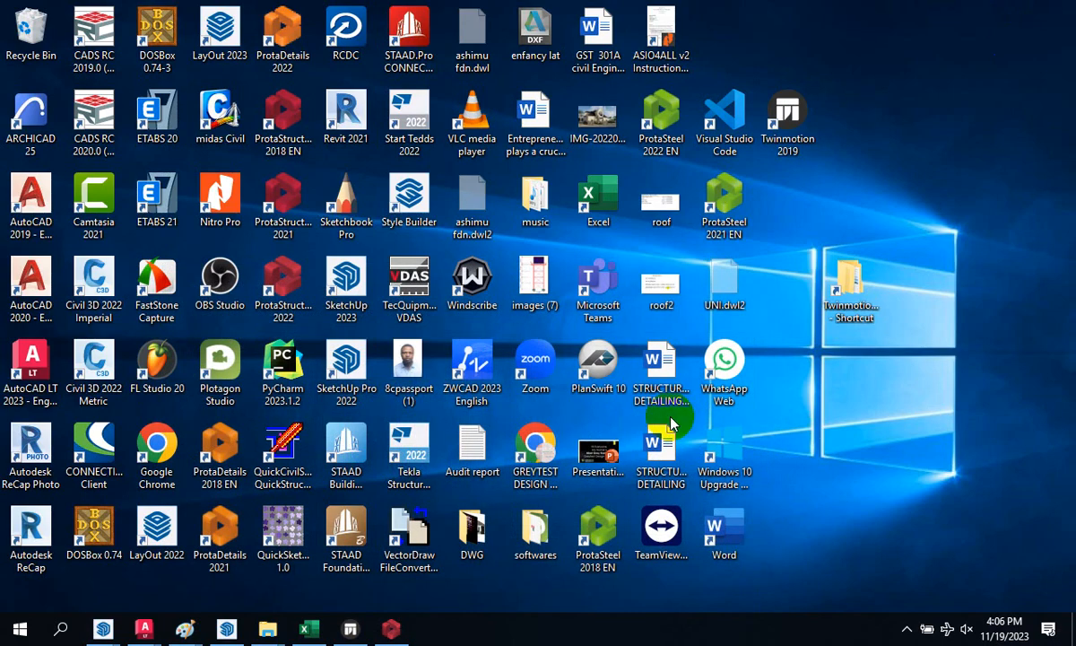
- Start ProtaSteel 2022 EN, refresh the desktop, and load steel_design.px2 from Recent Projects
double_click(670, 111)
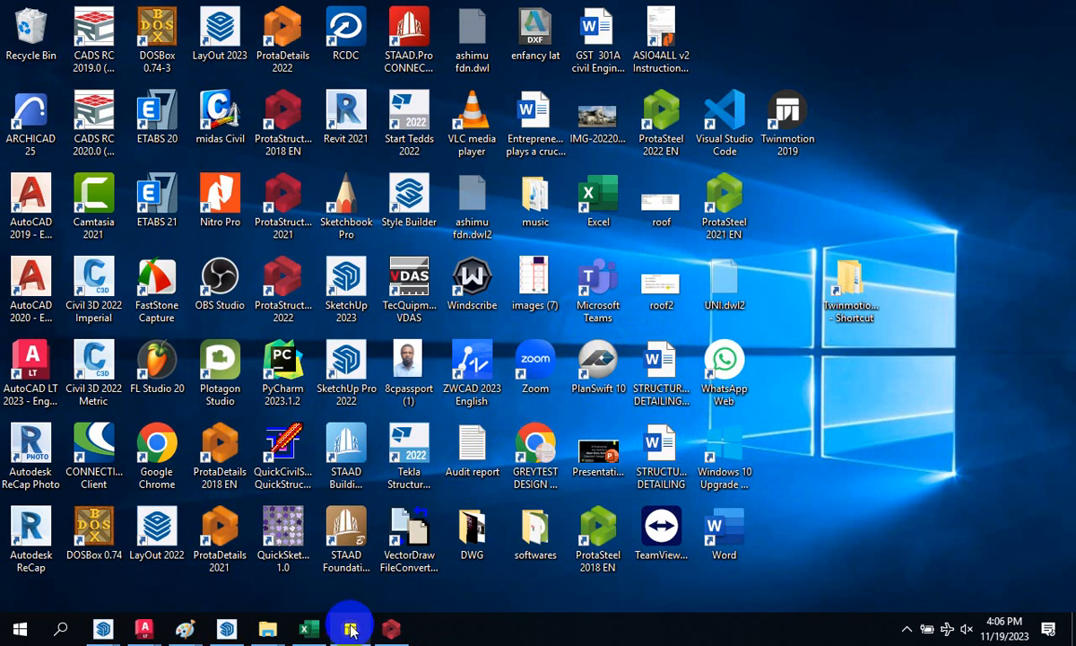
right_click(897, 409)
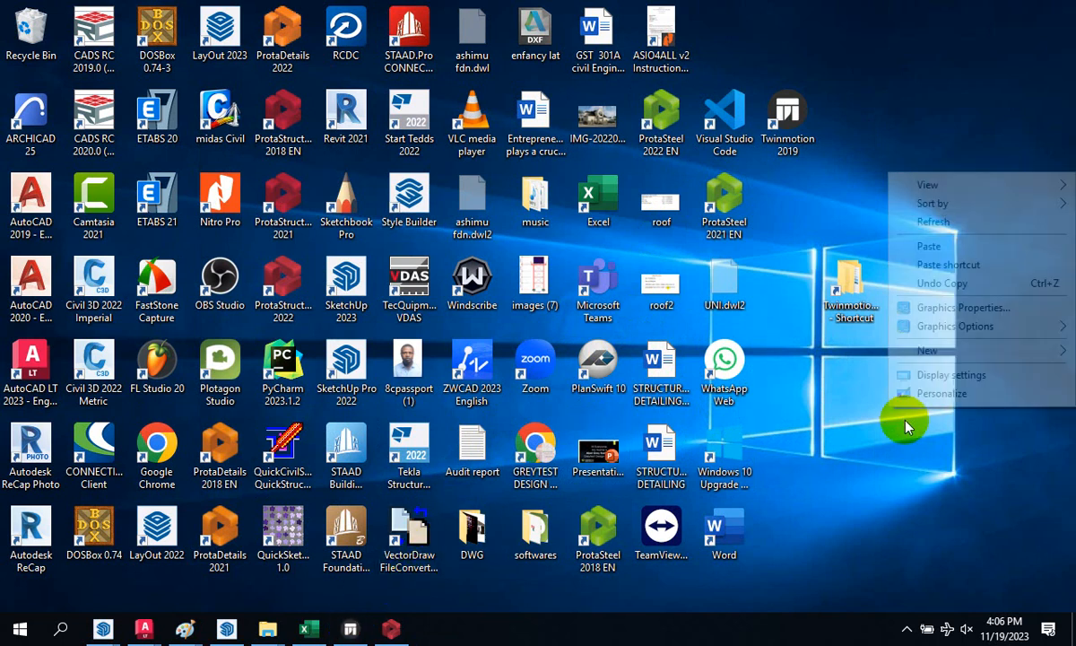
left_click(932, 222)
right_click(910, 186)
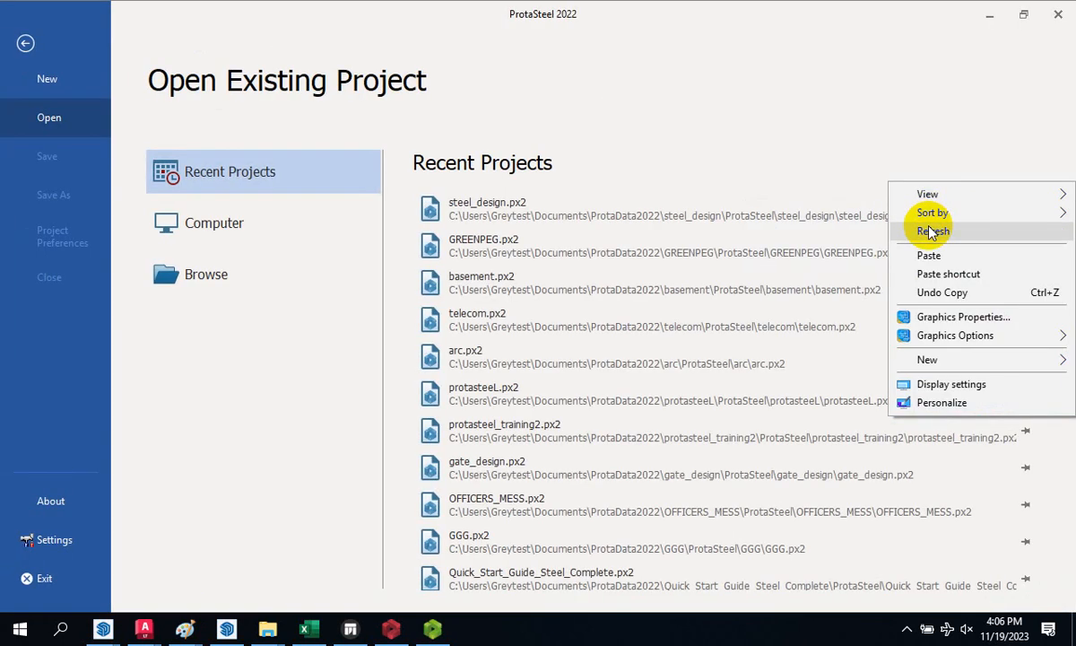
left_click(933, 231)
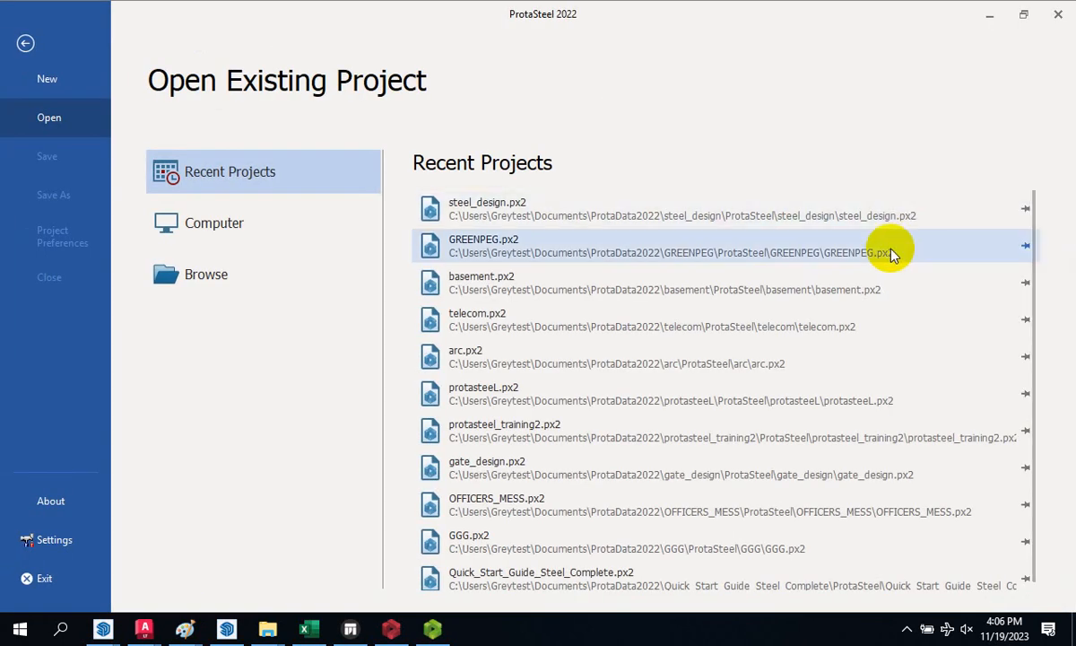
left_click(536, 219)
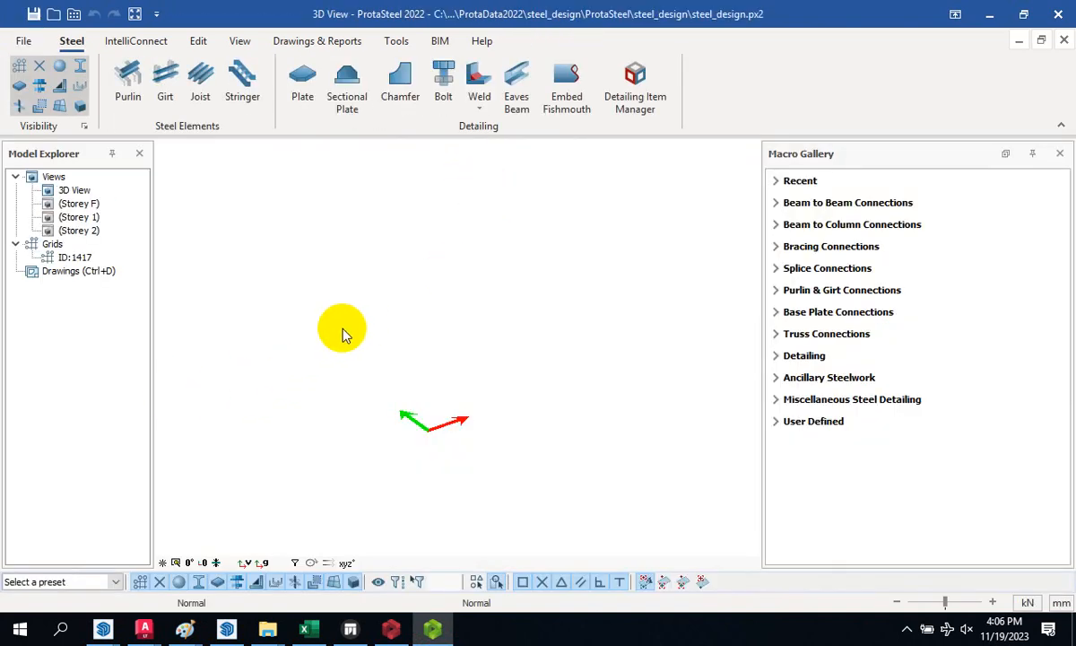
- Zoom onto the loaded steel_design.px2 frame, then close ProtaSteel answering No to saving
scroll(348, 346, "down", 8)
scroll(447, 255, "up", 3)
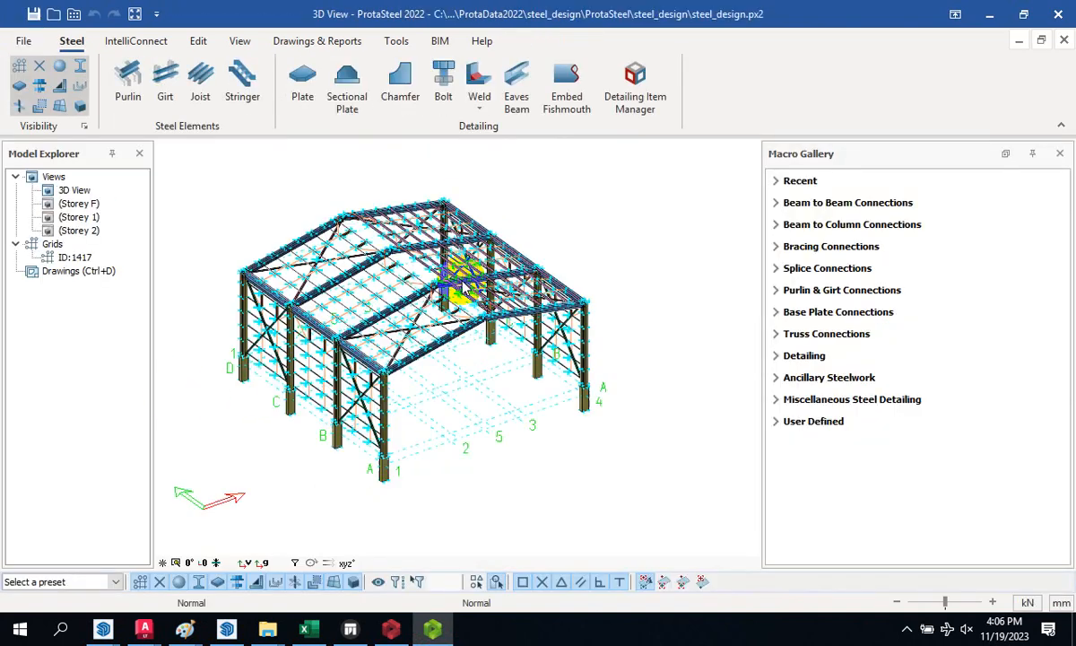
scroll(464, 283, "up", 4)
left_click(1057, 14)
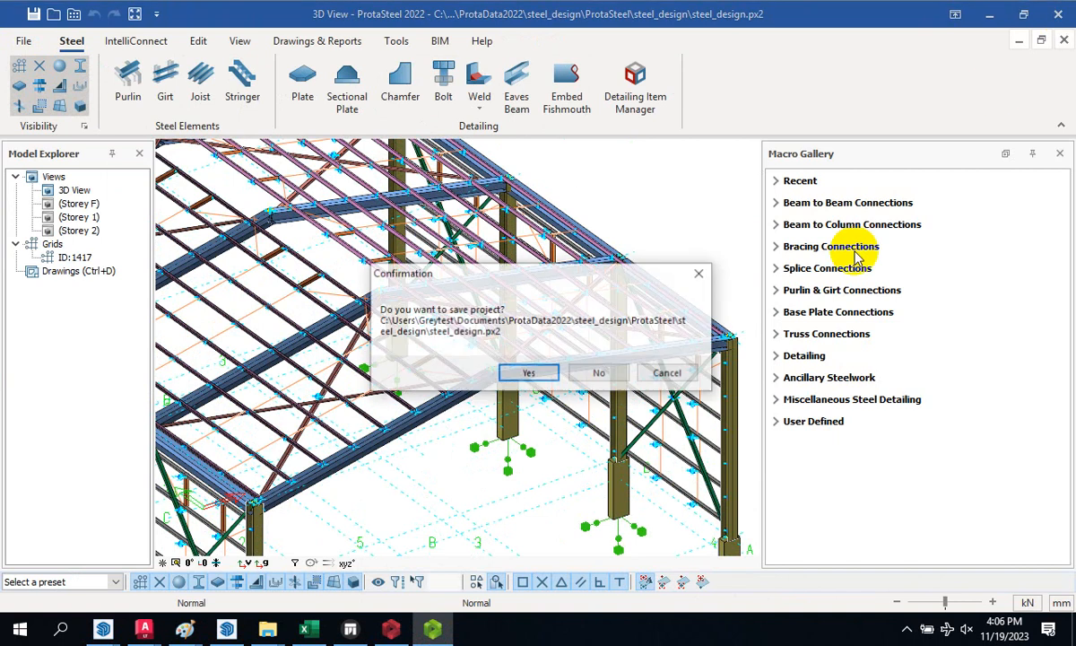
left_click(599, 374)
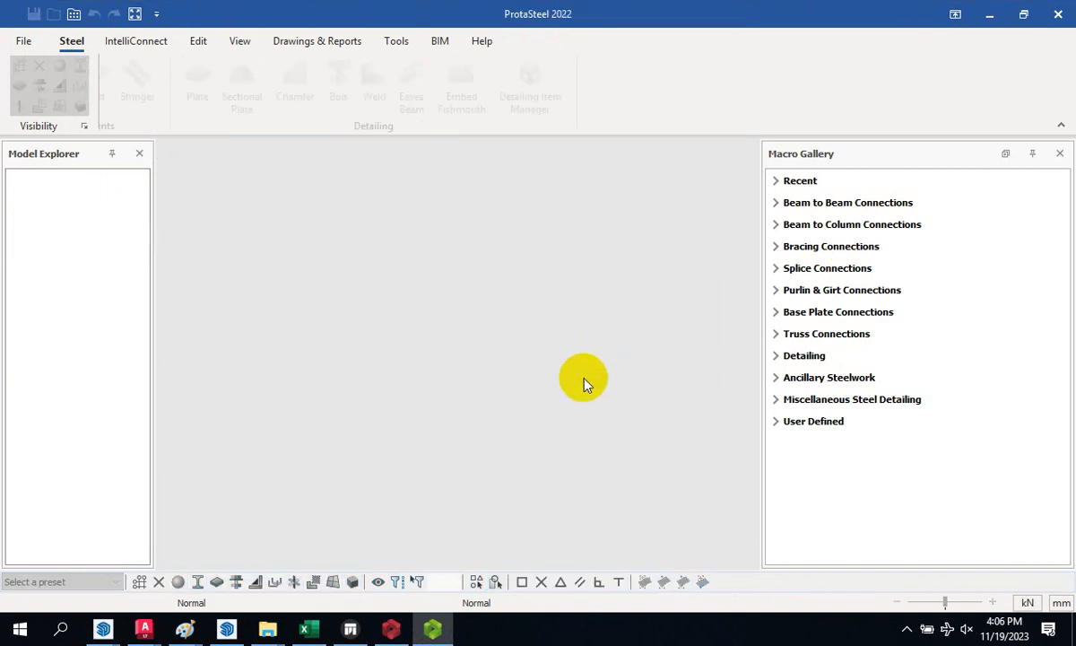
- Restore ProtaStructure from the taskbar, cancel the Options dialog, and open the File menu
left_click(390, 628)
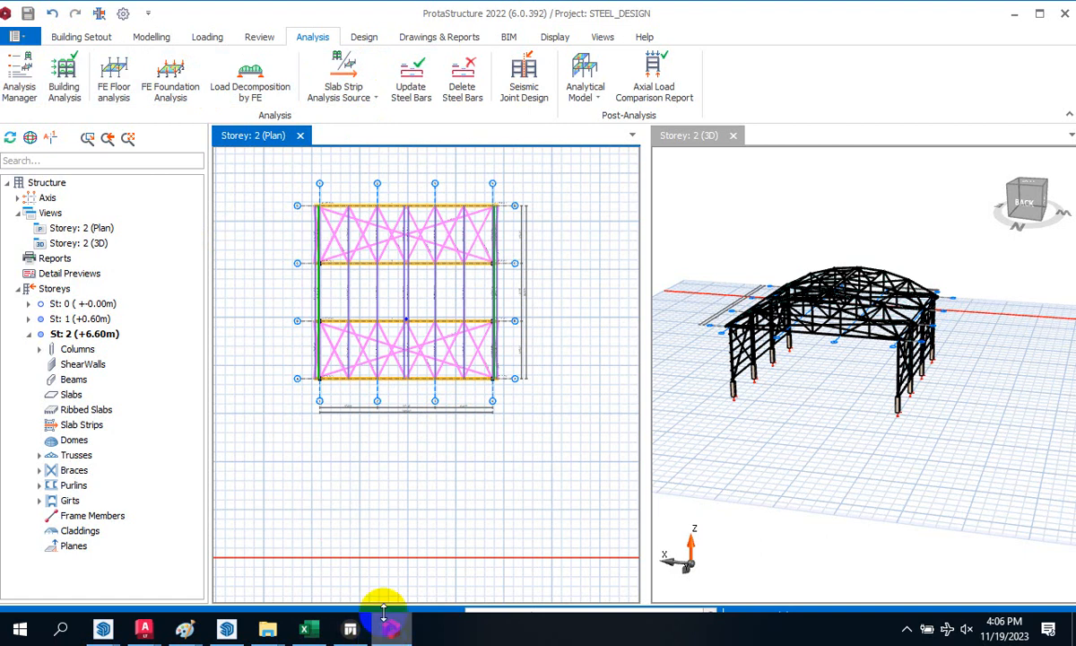
left_click(123, 15)
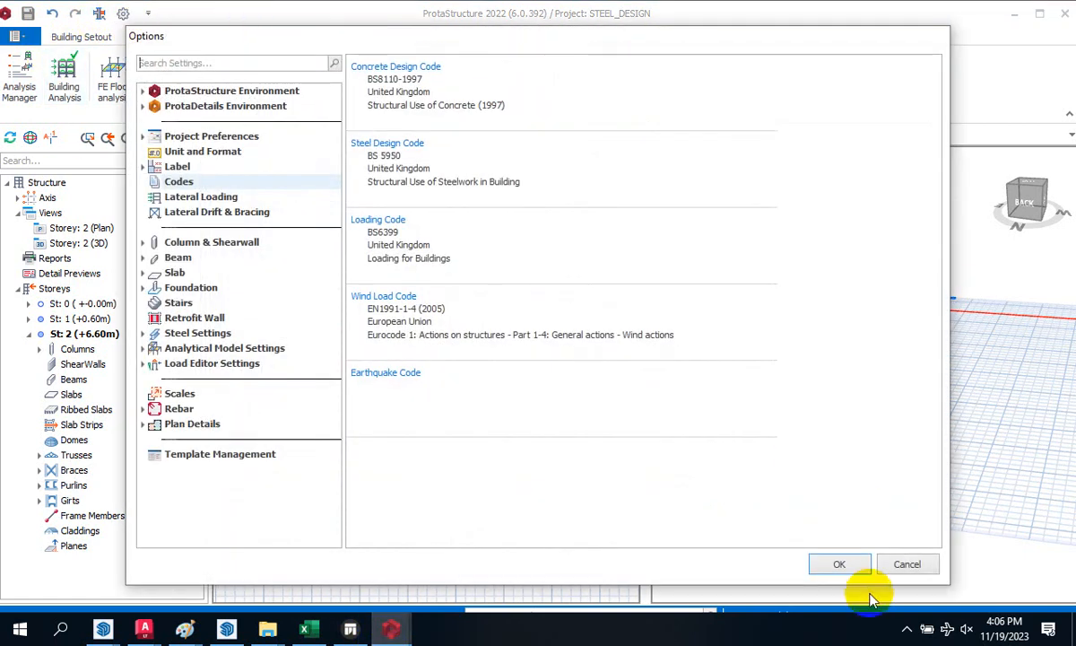
left_click(900, 564)
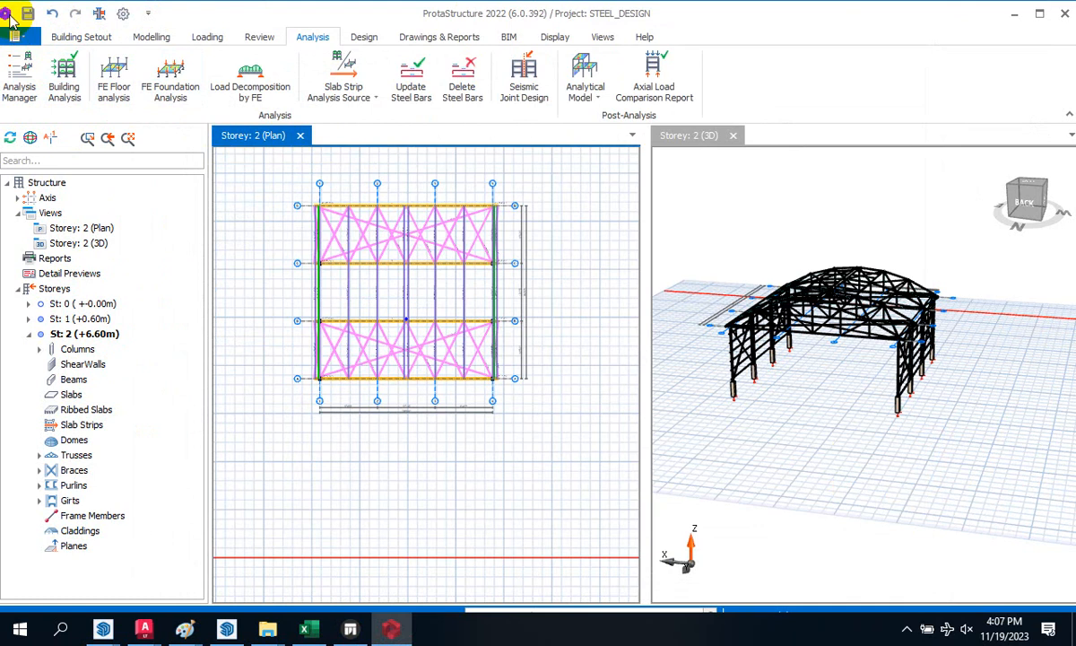
left_click(7, 14)
left_click(30, 29)
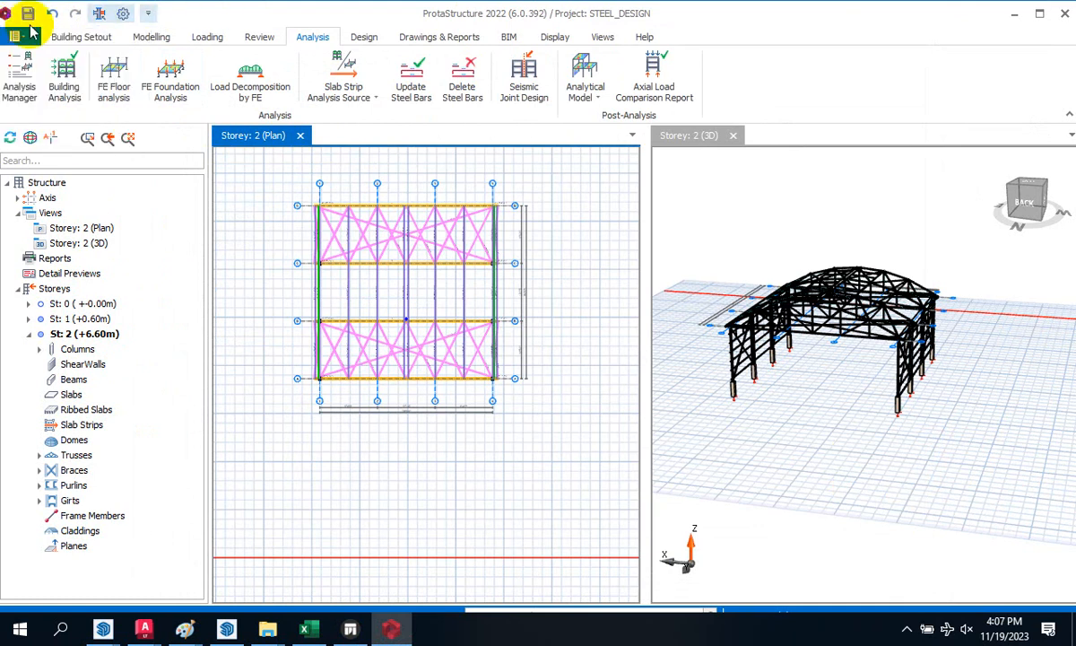
left_click(18, 36)
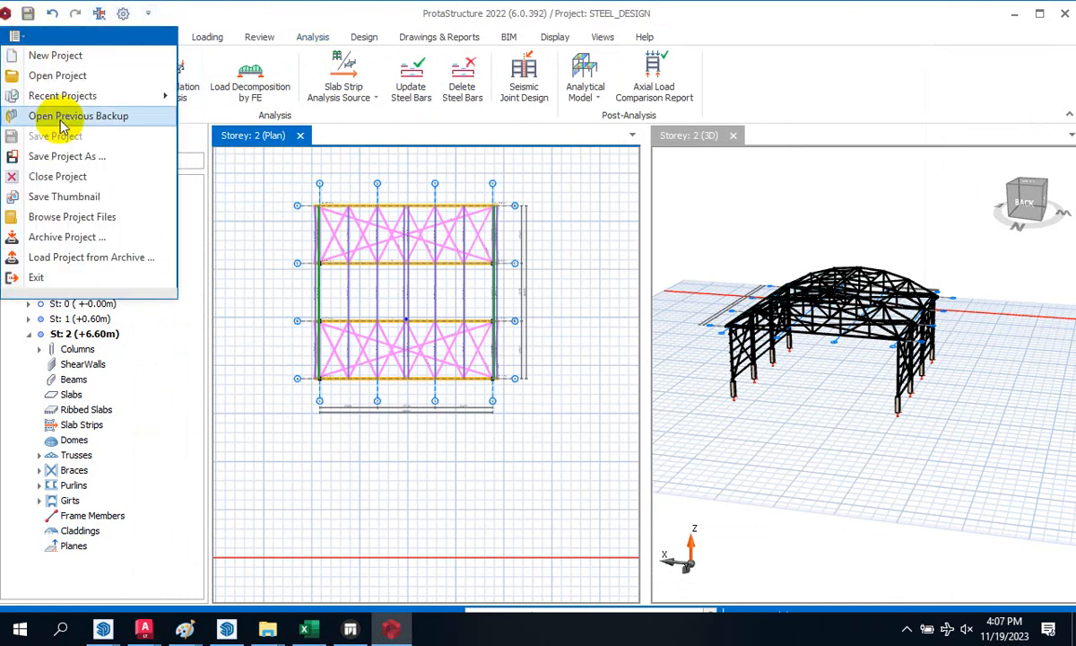
- Use Save Project As, adding NEW_ to the project code to make STEEL_DESIGN_NEW
left_click(108, 158)
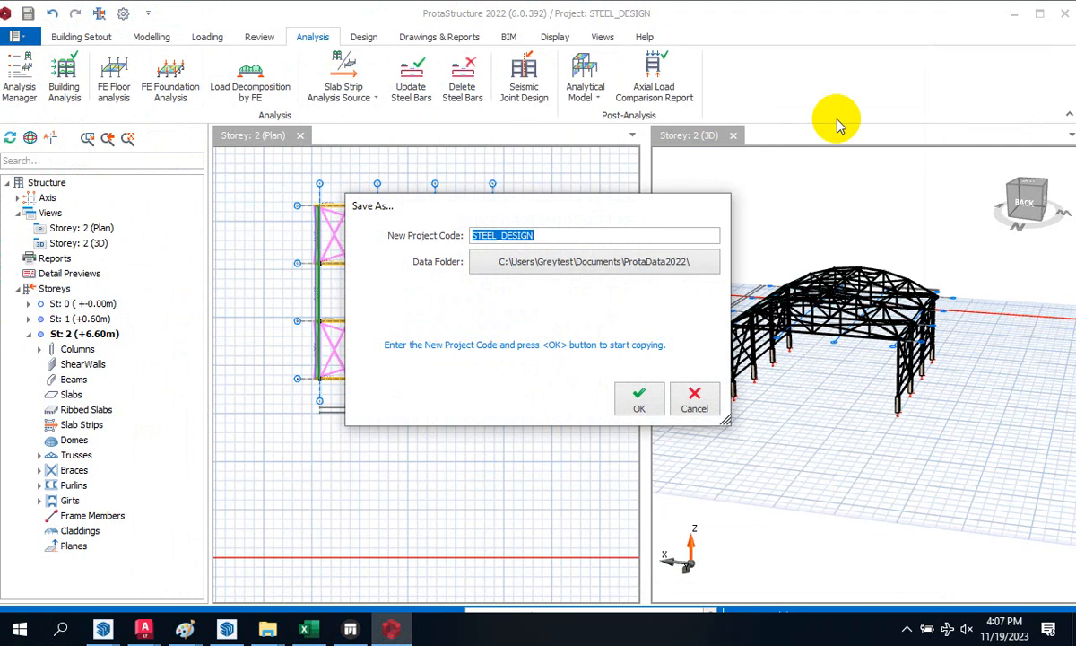
left_click(577, 234)
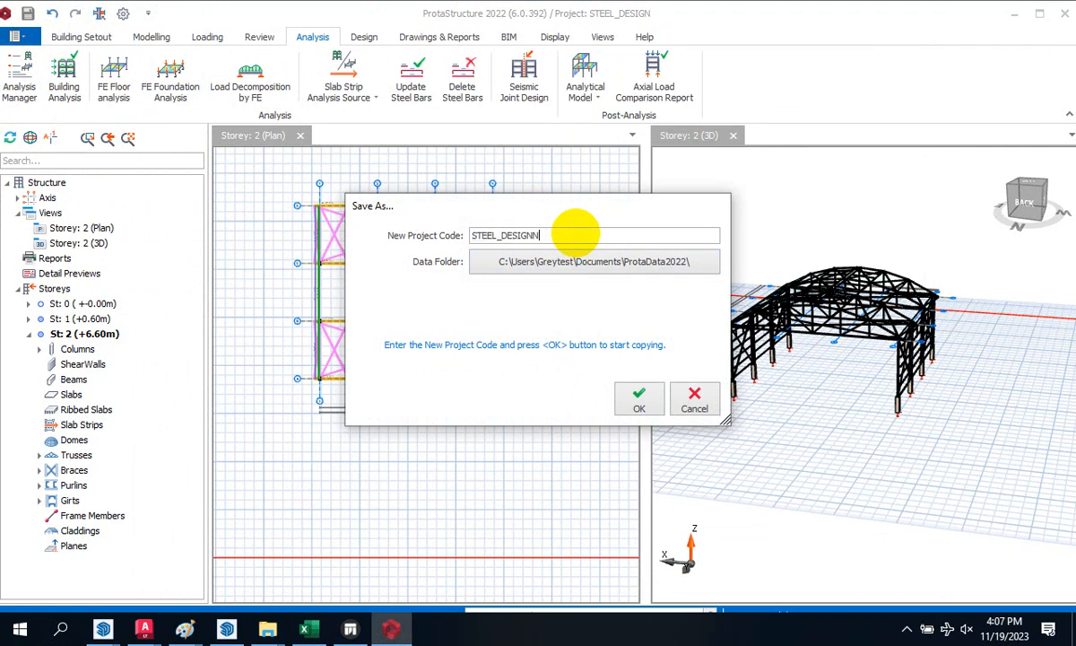
type("NEW")
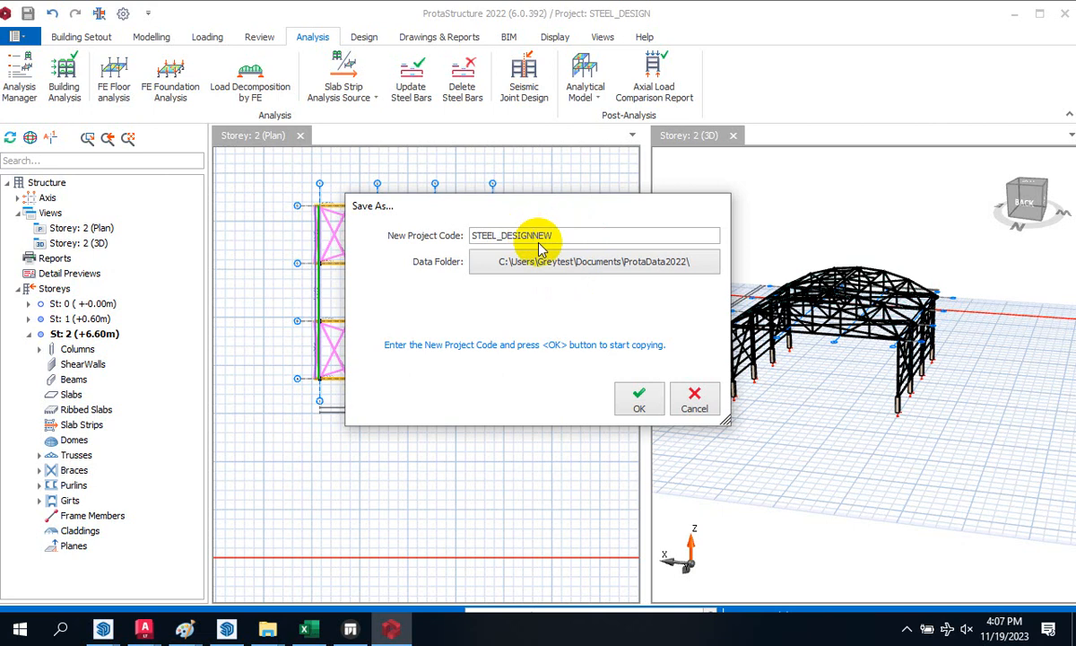
type("_")
left_click(638, 397)
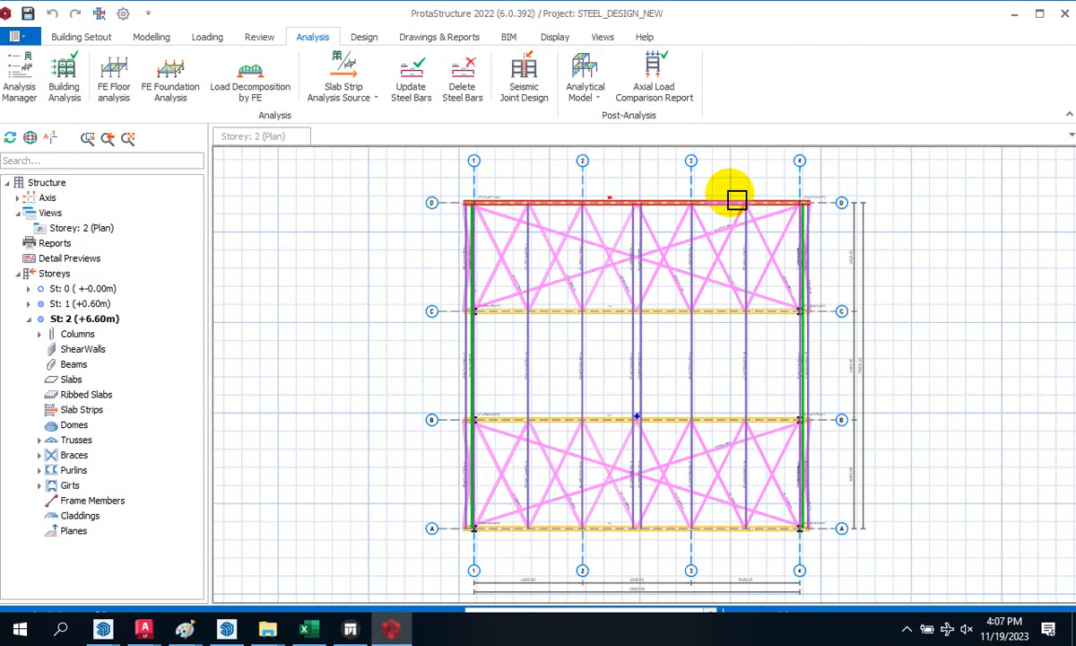
- Export STEEL_DESIGN_NEW via Drawings & Reports > ProtaSteel and close the Notepad import log
left_click(363, 37)
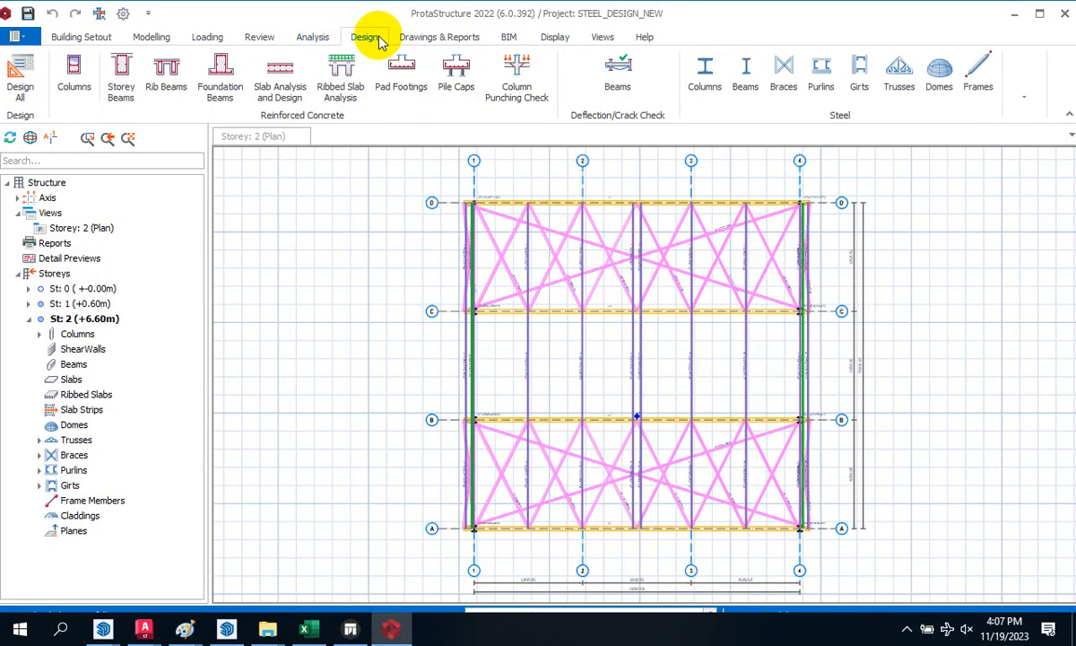
left_click(313, 38)
left_click(424, 36)
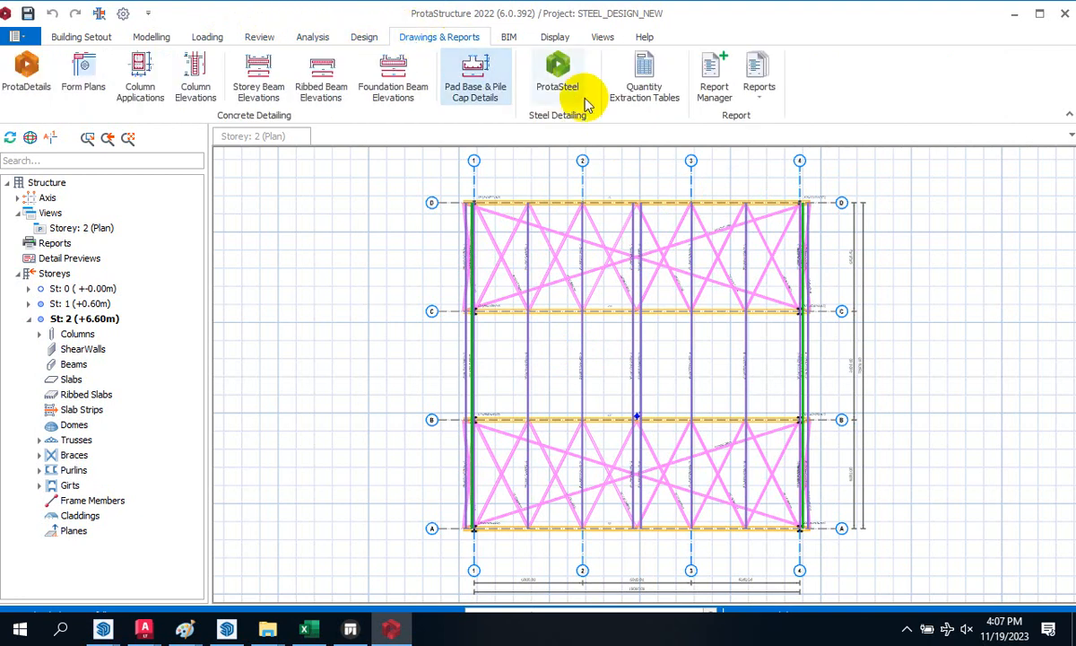
left_click(575, 70)
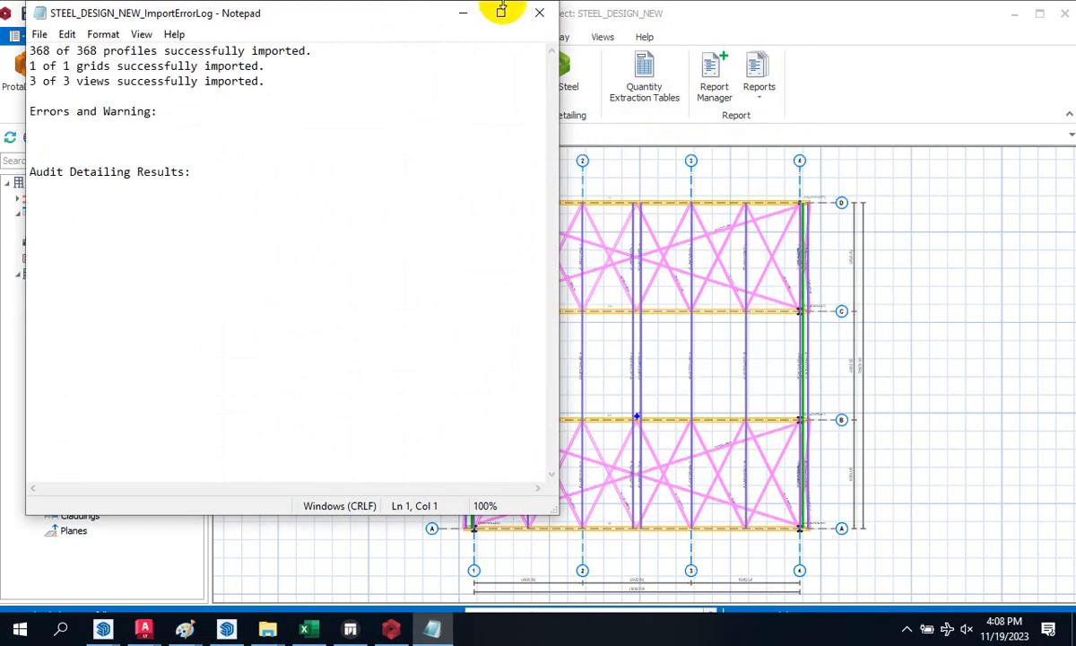
left_click(548, 18)
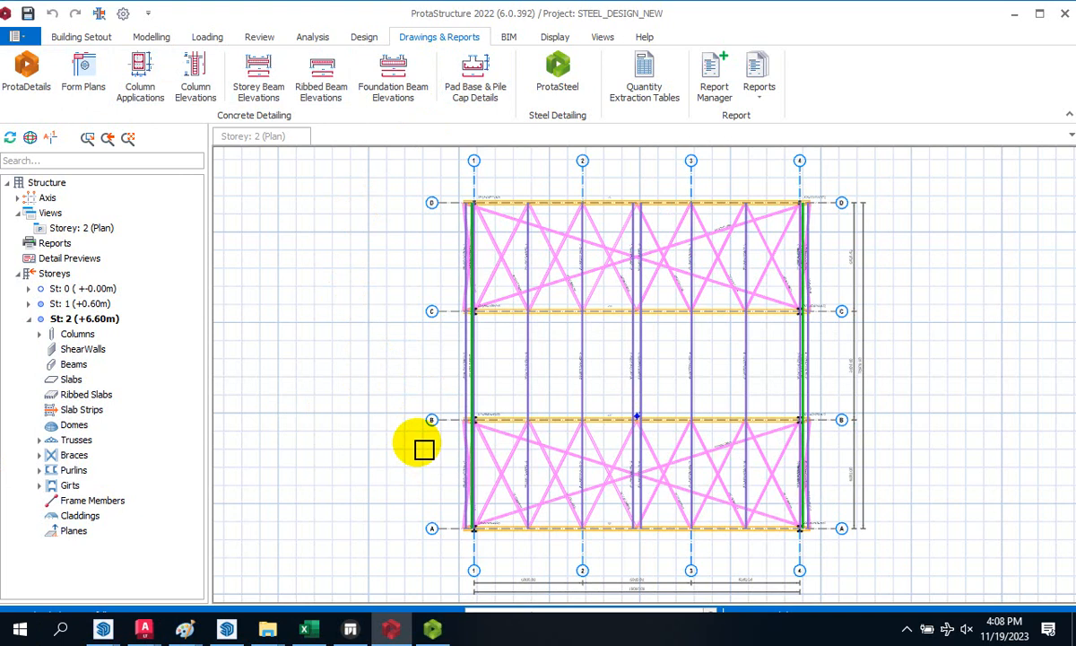
- Switch to the ProtaSteel window and zoom in on the 3D warehouse frame
mouse_move(434, 632)
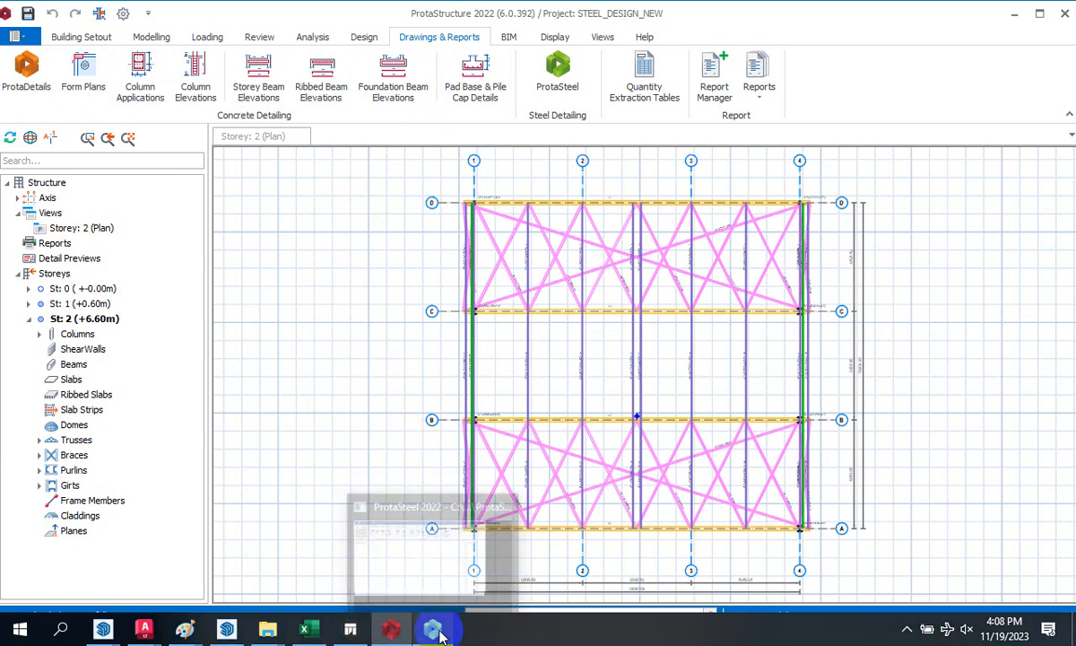
left_click(433, 547)
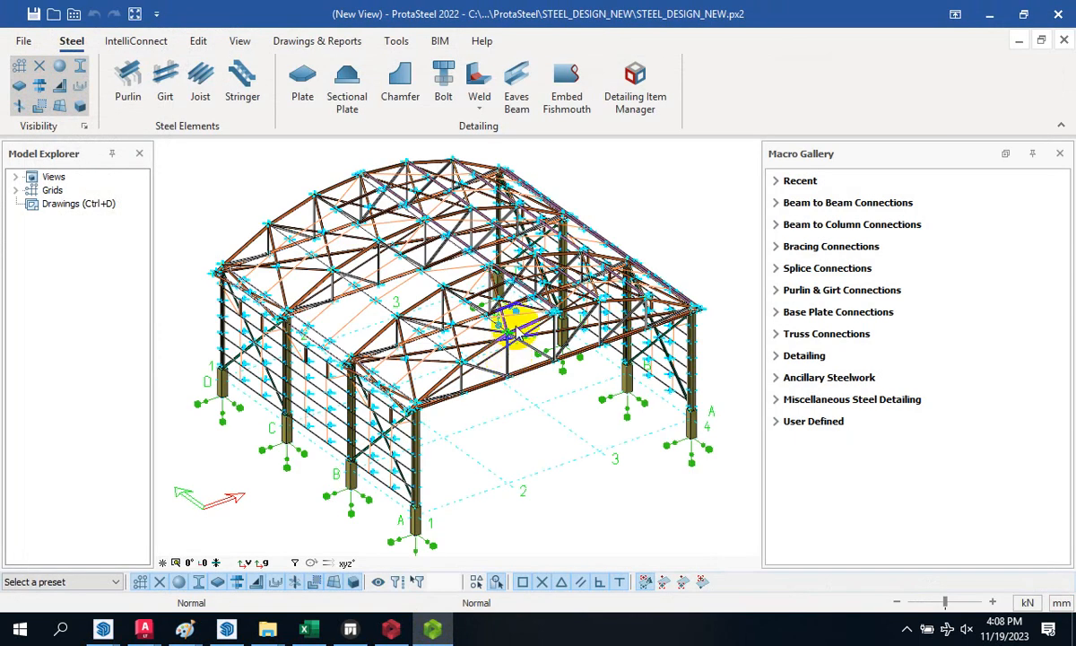
scroll(457, 330, "down", 3)
scroll(475, 337, "up", 6)
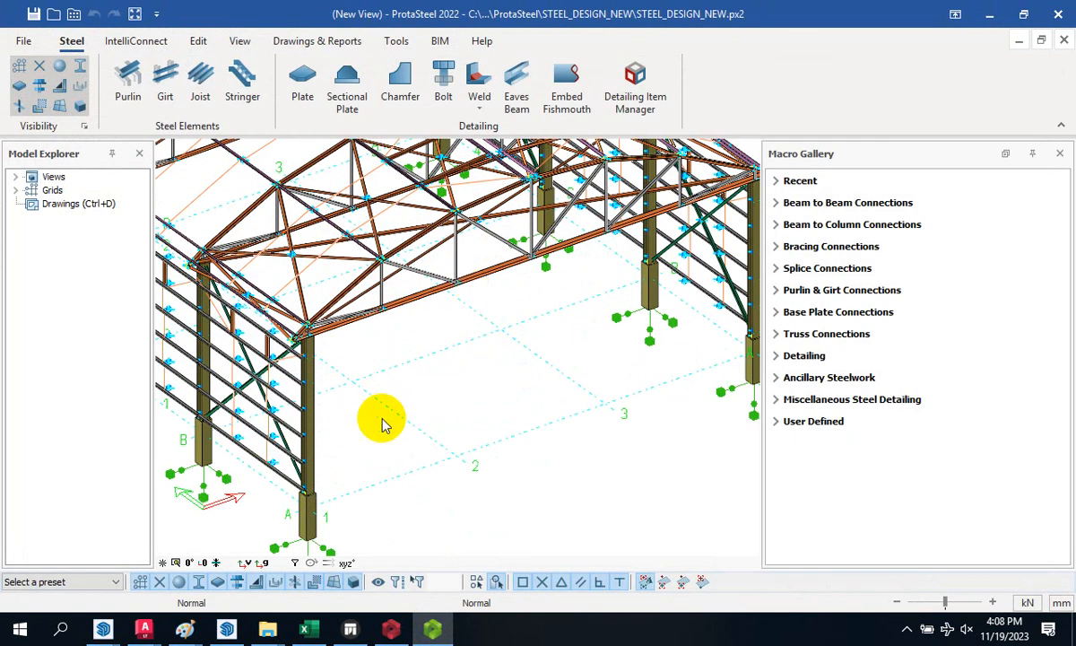
scroll(358, 381, "down", 3)
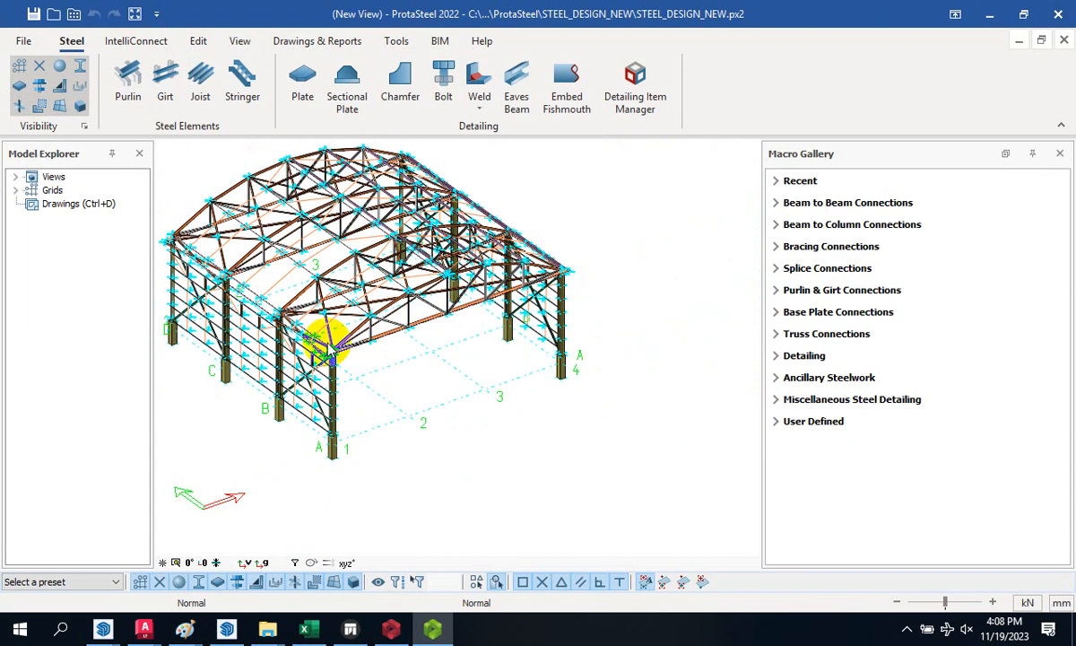
scroll(339, 474, "up", 4)
scroll(456, 427, "up", 8)
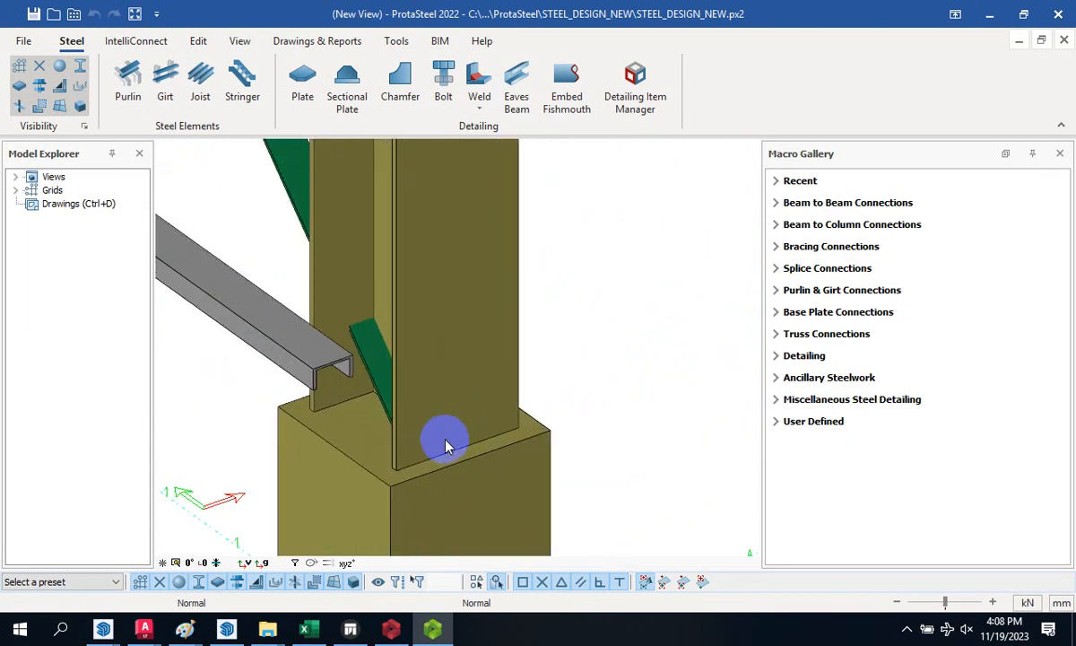
scroll(337, 413, "down", 3)
scroll(284, 396, "up", 2)
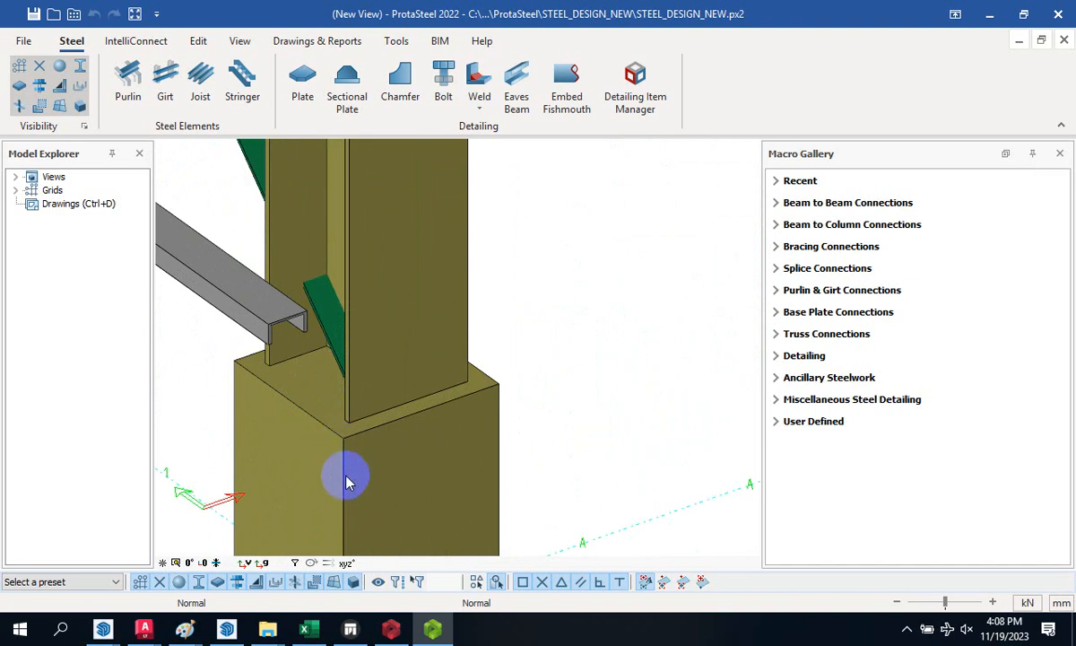
- Orbit and zoom the view for a close look at the A-1 column base
middle_click_drag(329, 415, 336, 325)
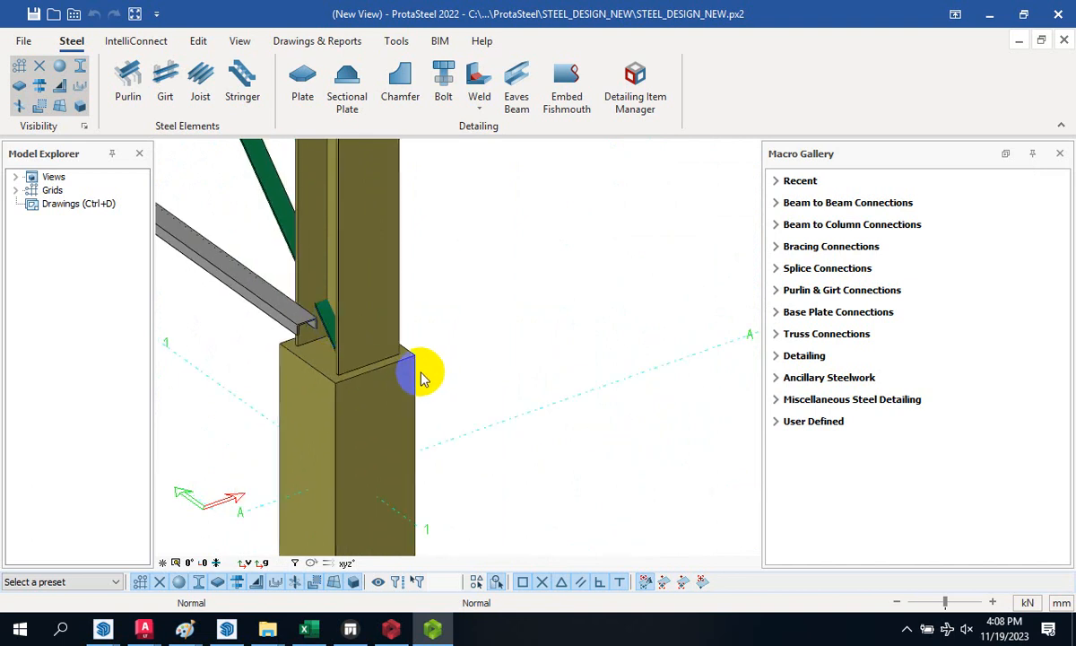
scroll(442, 367, "down", 5)
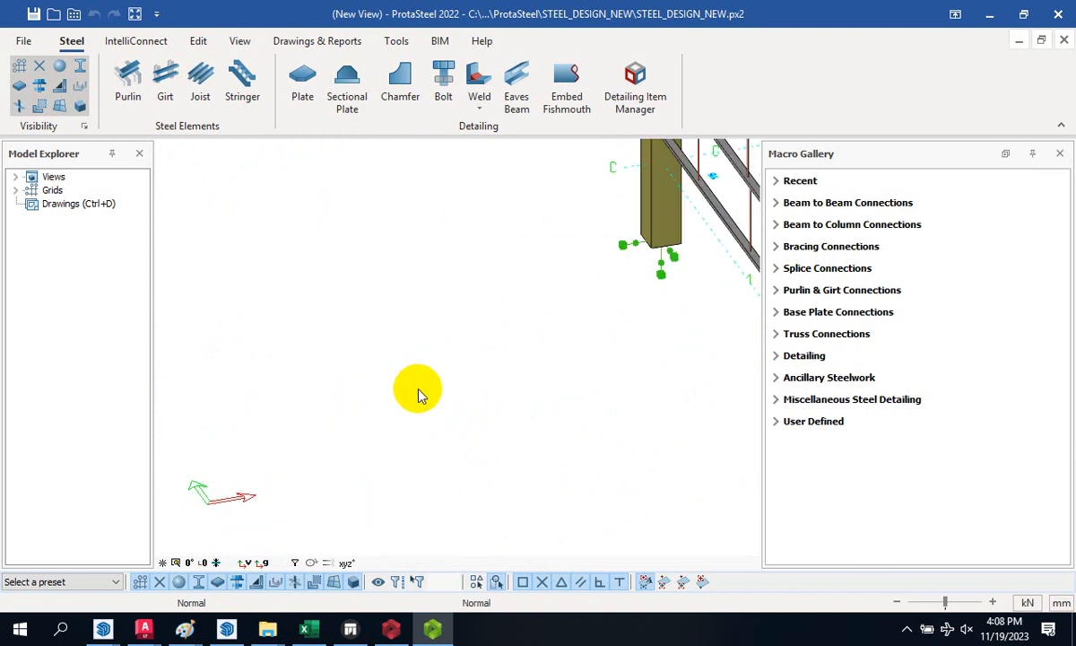
scroll(597, 401, "up", 8)
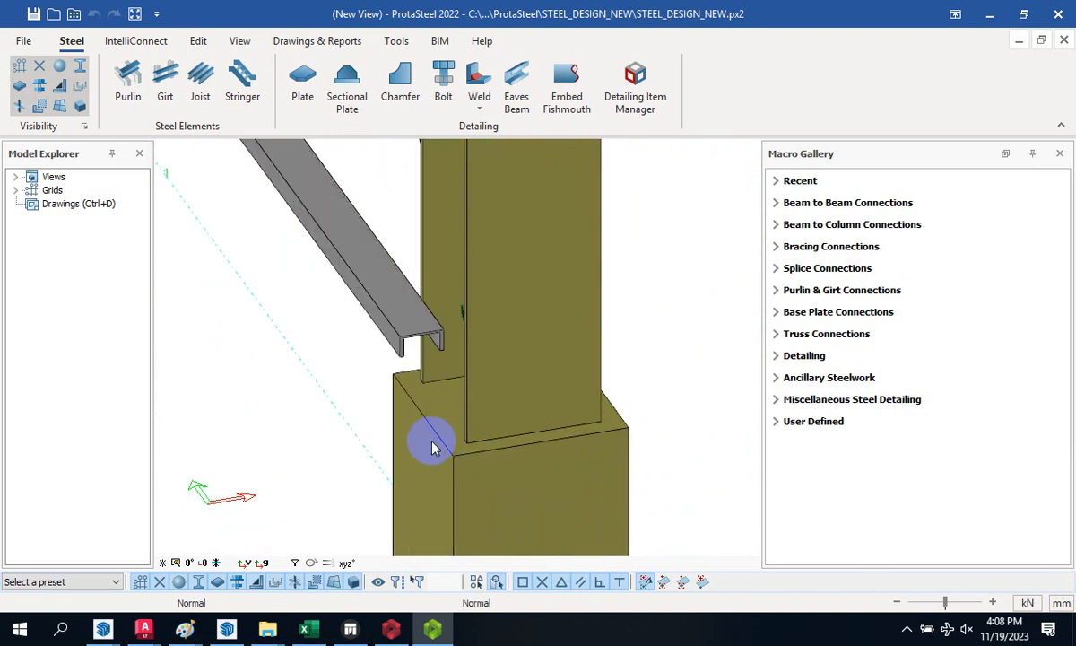
middle_click_drag(428, 442, 435, 441)
scroll(243, 384, "up", 6)
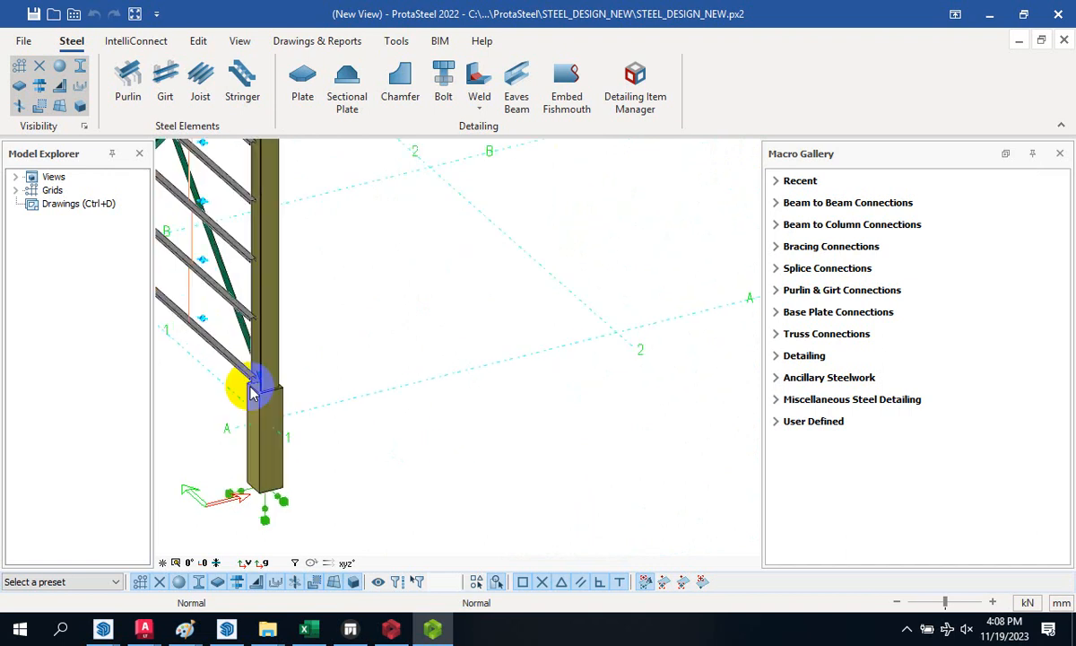
scroll(253, 402, "down", 6)
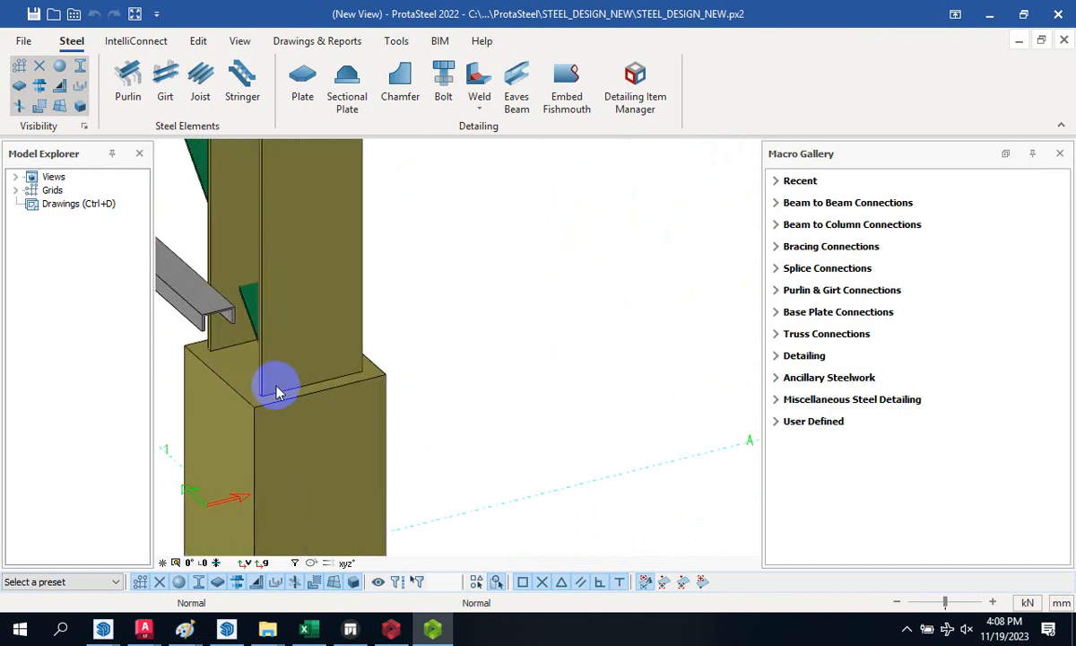
- Create a plate from corner points around the A-1 column base joint
left_click(139, 45)
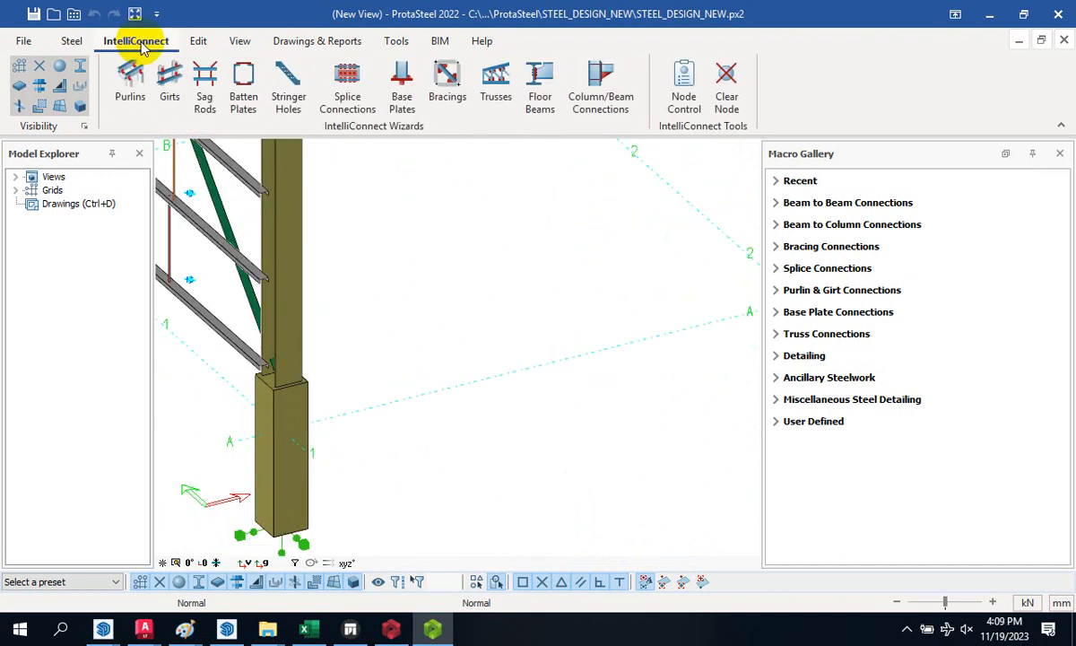
left_click(77, 44)
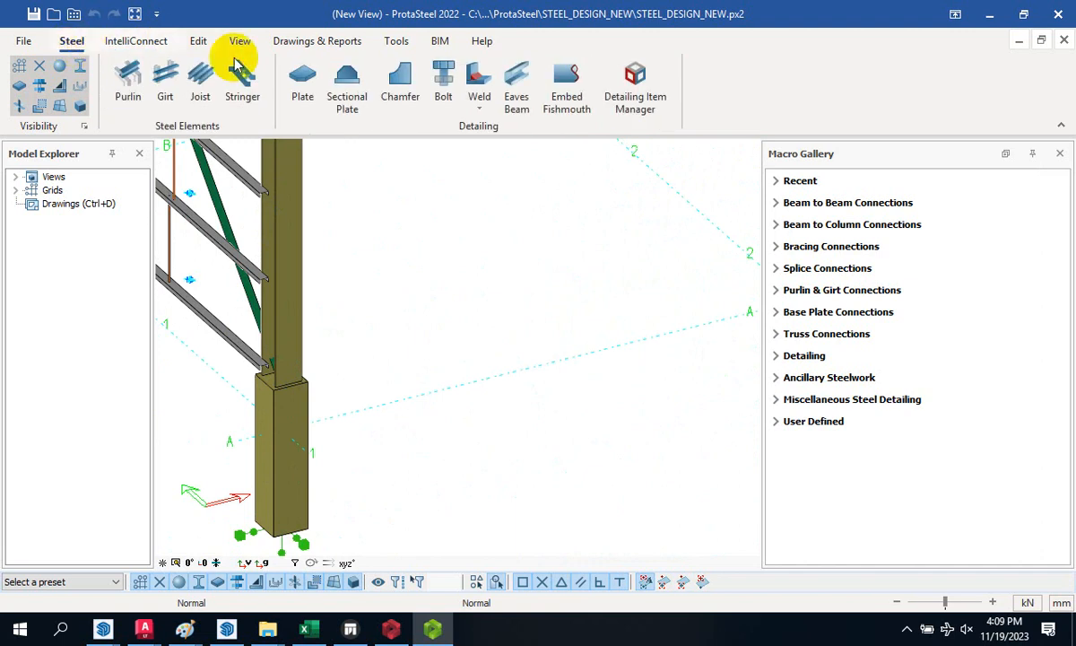
left_click(302, 76)
scroll(306, 285, "up", 8)
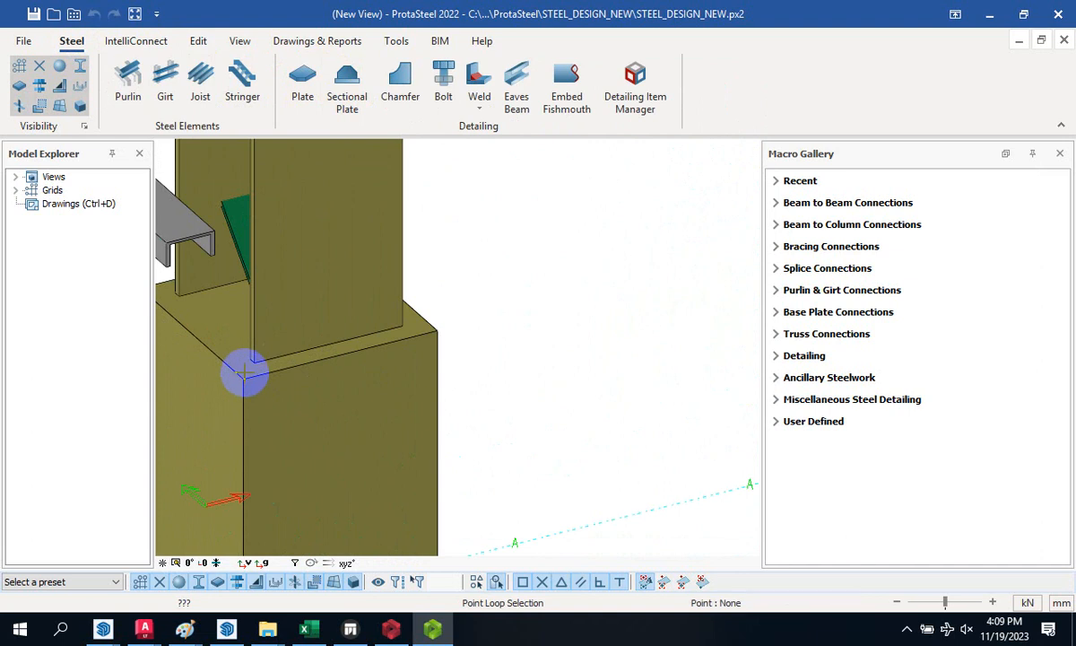
left_click(429, 333)
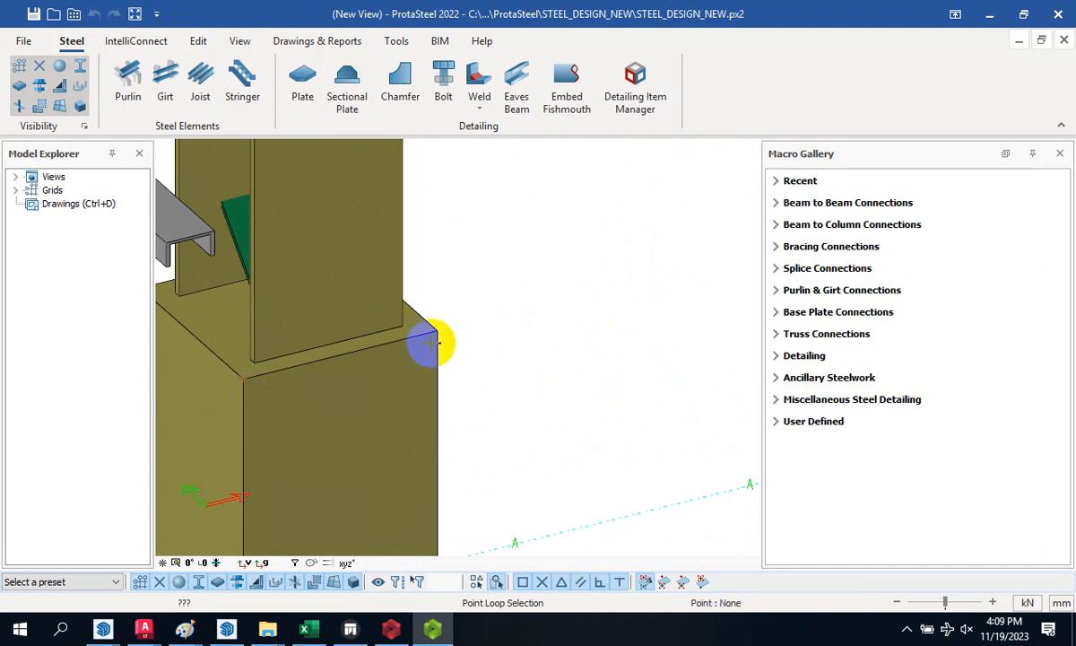
middle_click_drag(433, 331, 446, 390)
scroll(446, 390, "up", 8)
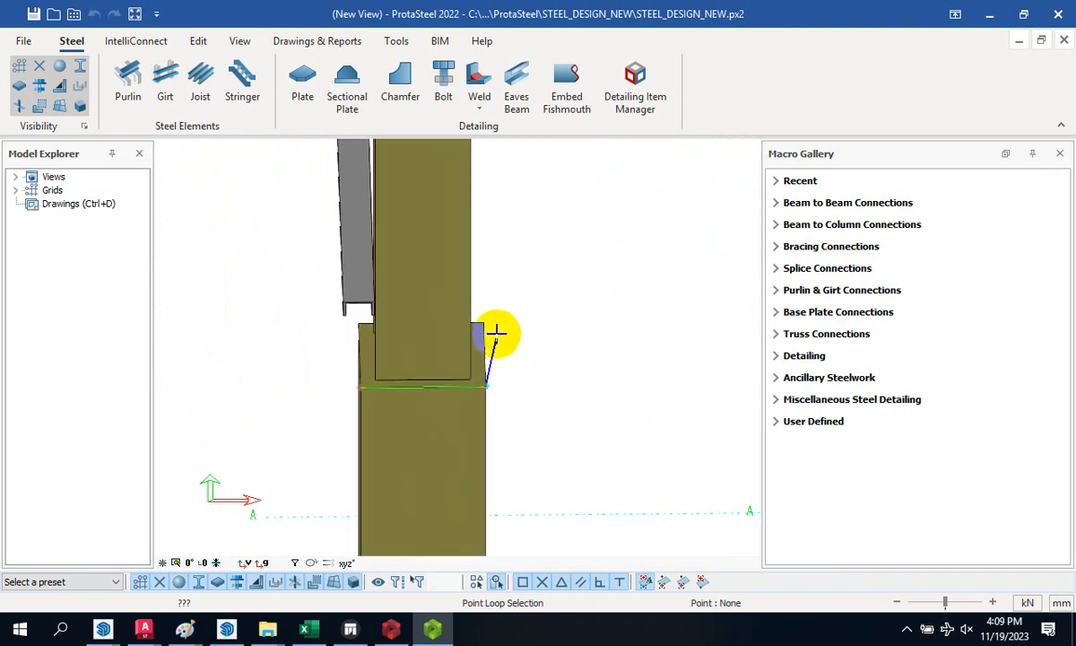
left_click(485, 321)
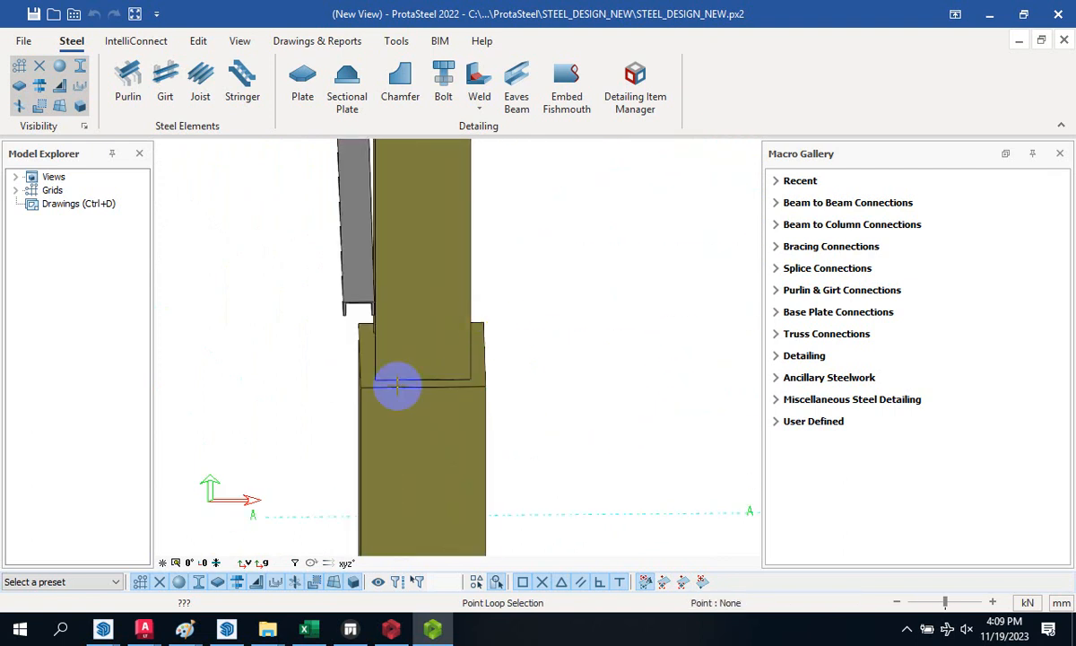
left_click(357, 325)
left_click(360, 384)
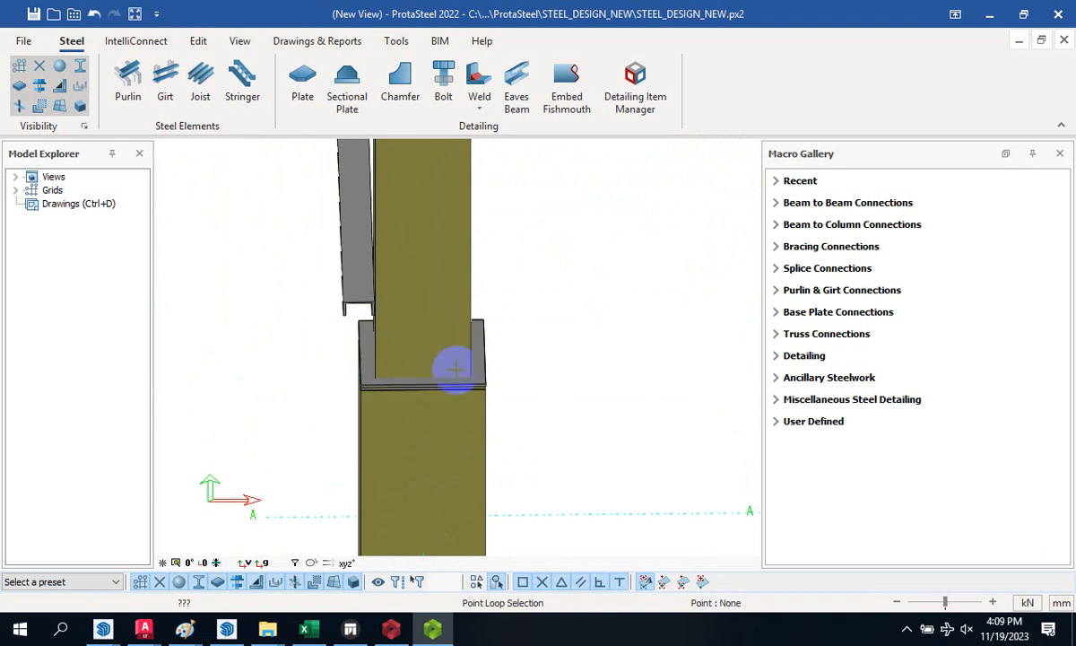
- Nudge the new plate down and back up with the arrow keys to seat it
scroll(408, 420, "up", 3)
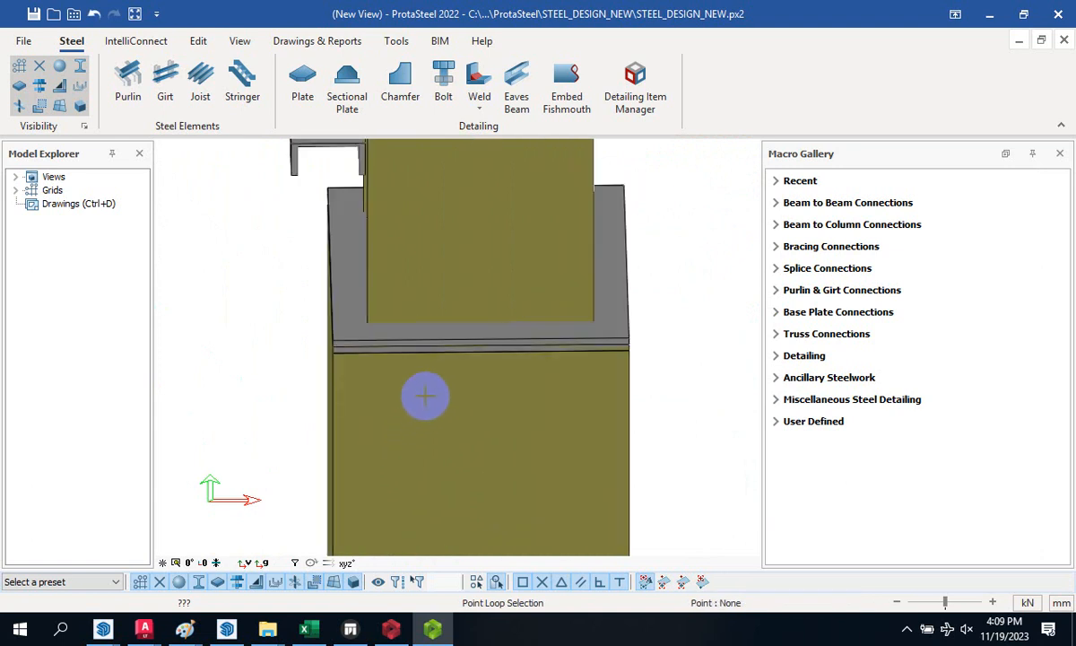
scroll(305, 377, "down", 1)
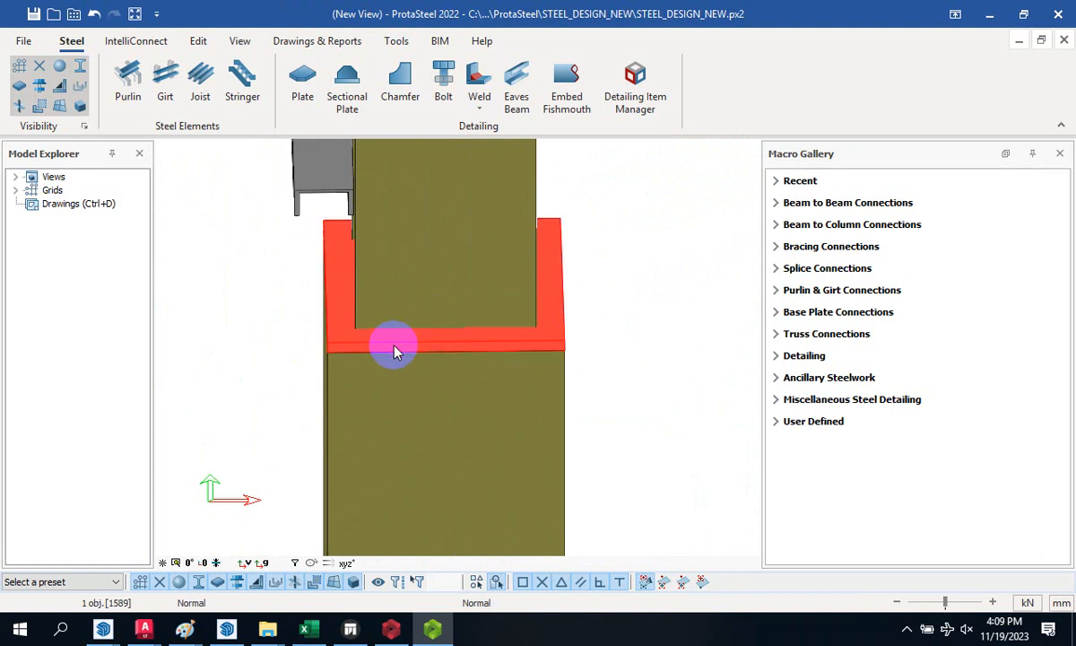
left_click(641, 338)
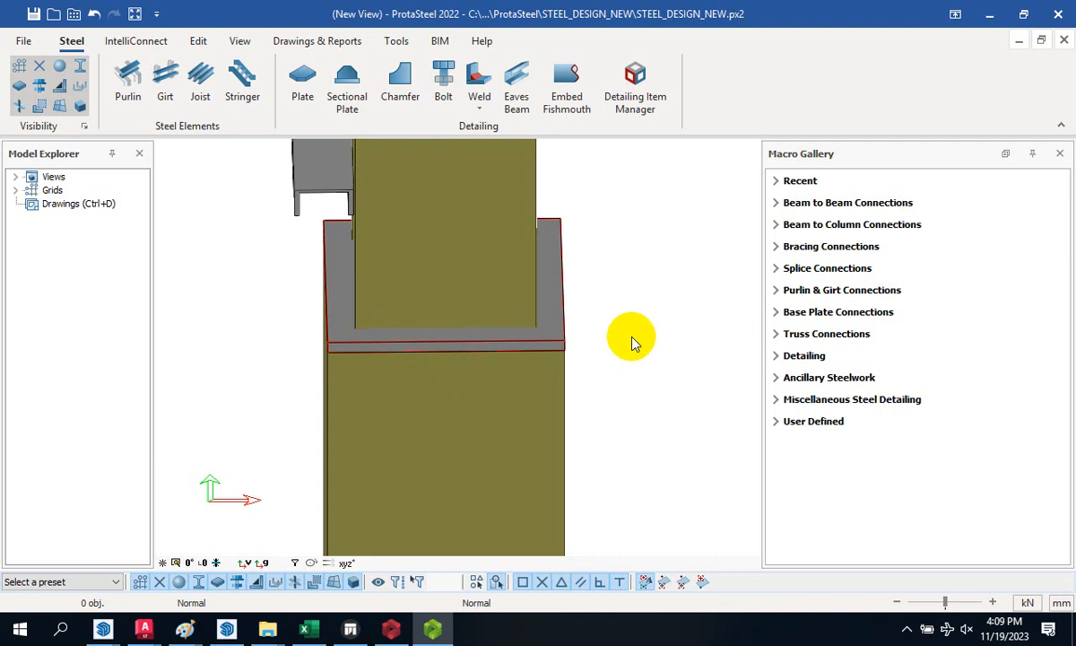
left_click(552, 348)
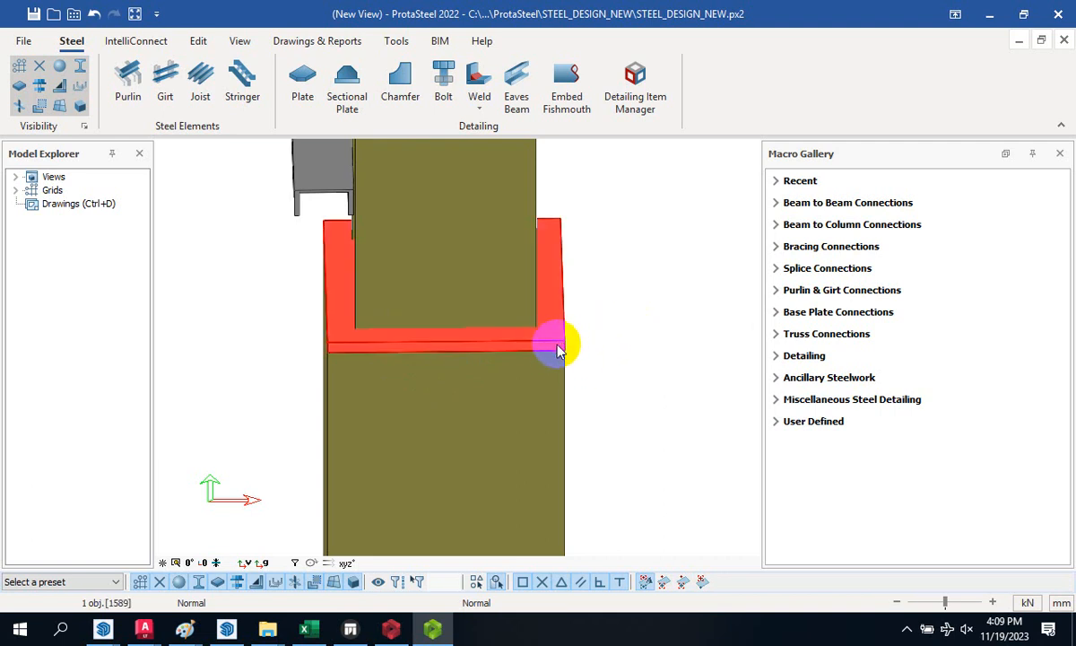
key("Down")
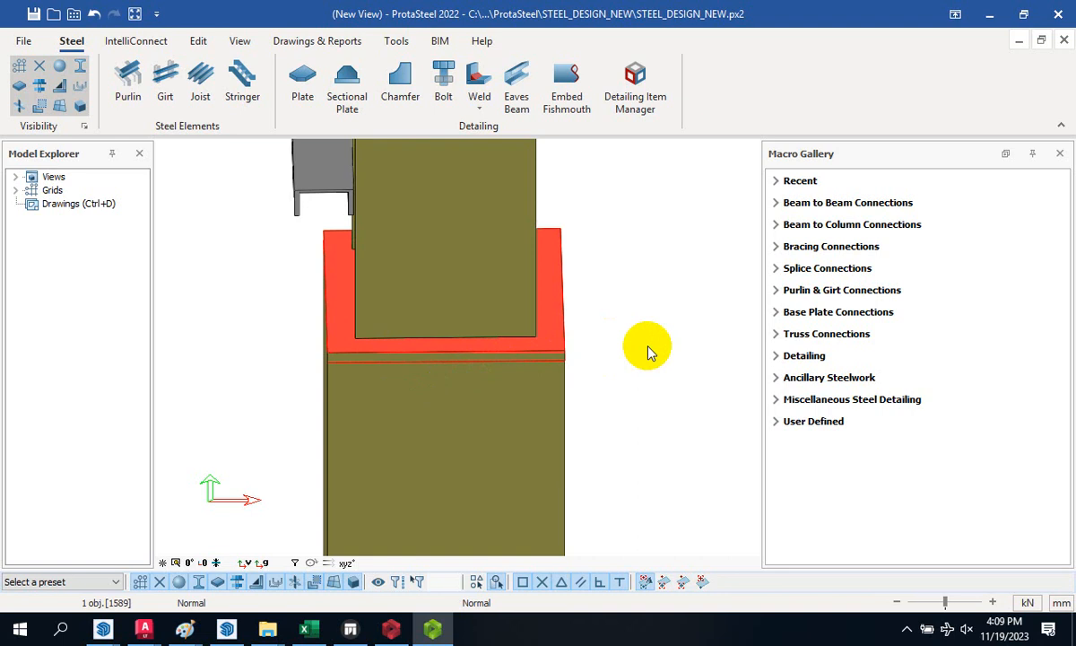
key("Up")
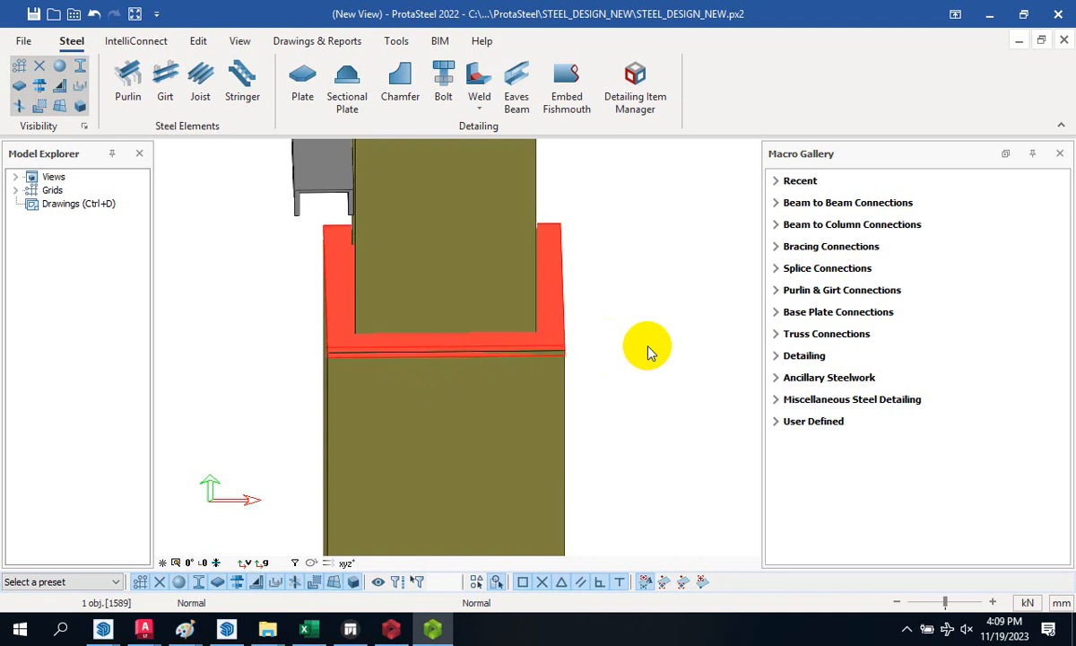
left_click(646, 347)
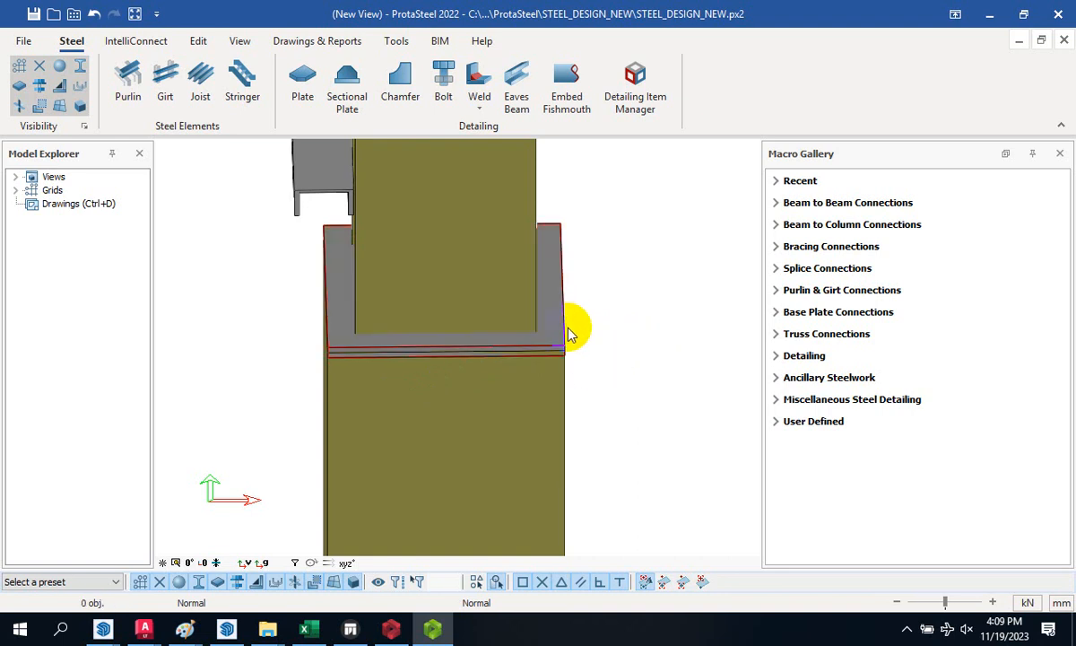
left_click(198, 42)
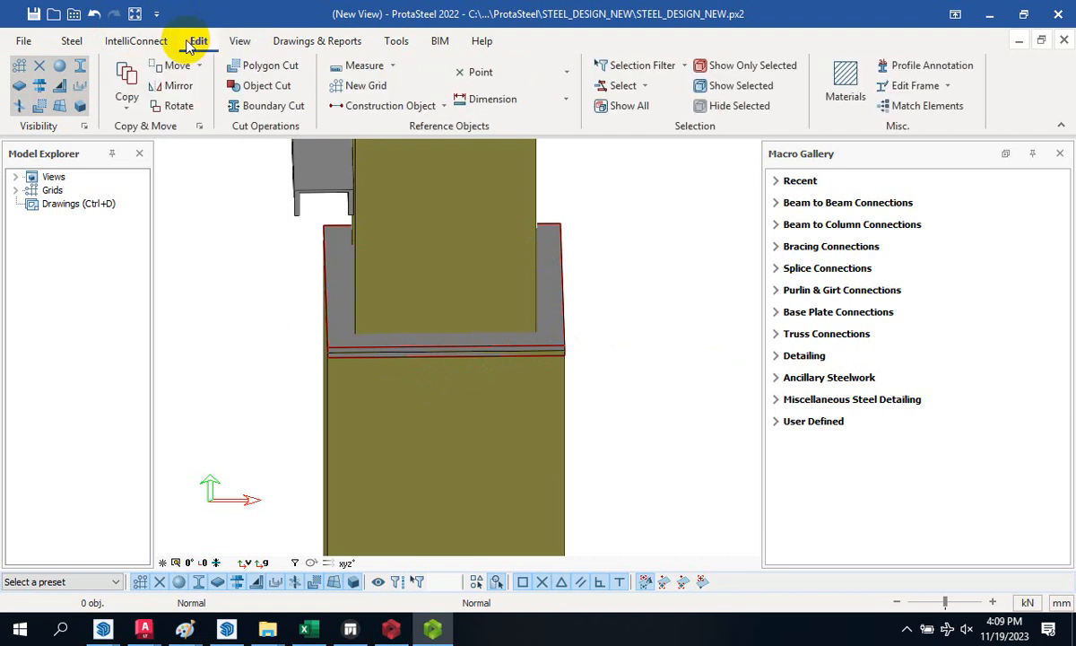
left_click(136, 40)
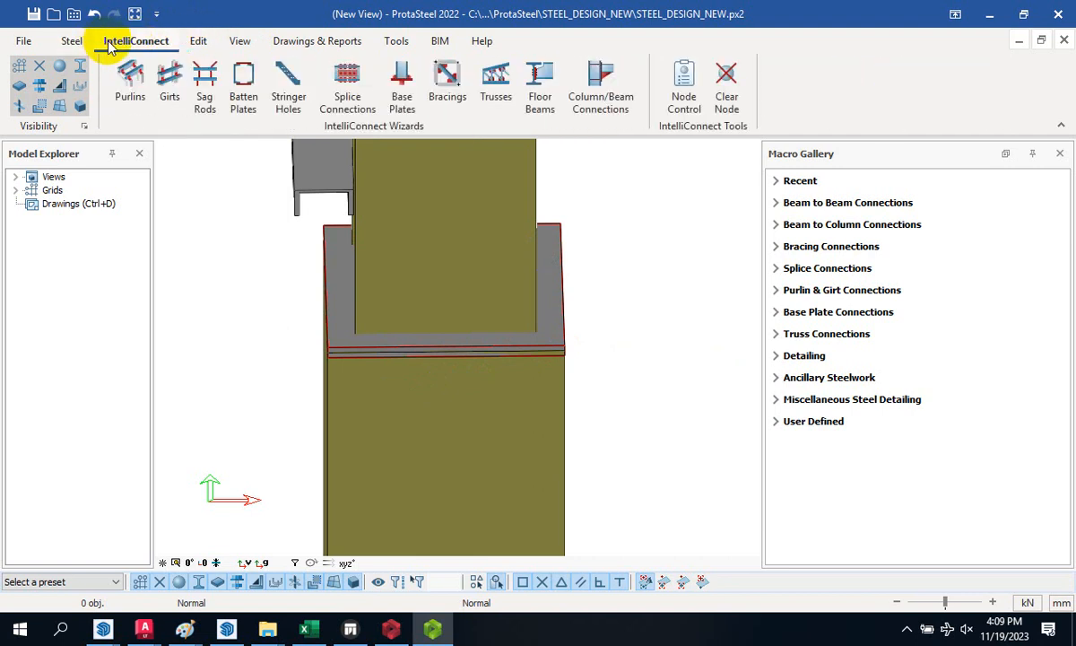
- Start a Polygon Cut and set the depth of cut to 400
left_click(73, 42)
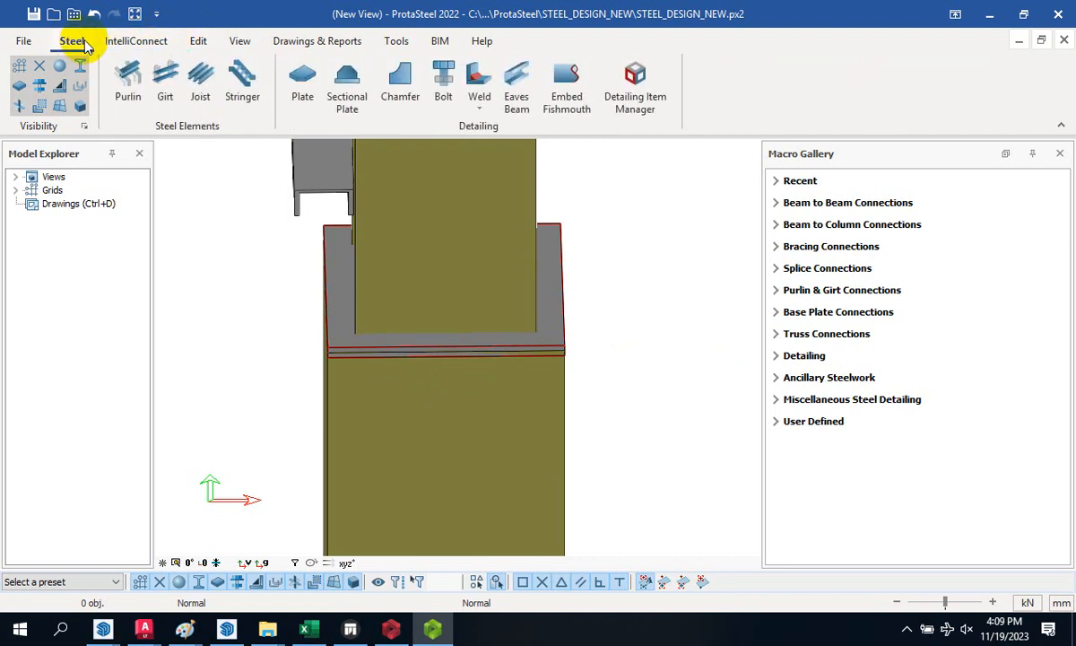
left_click(132, 43)
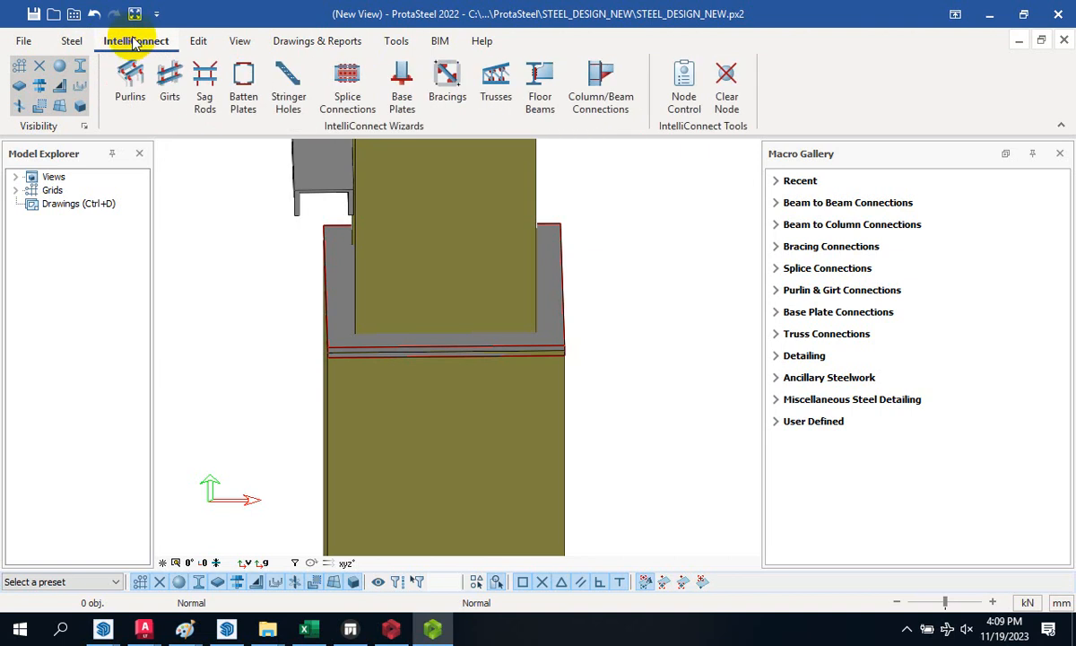
left_click(199, 41)
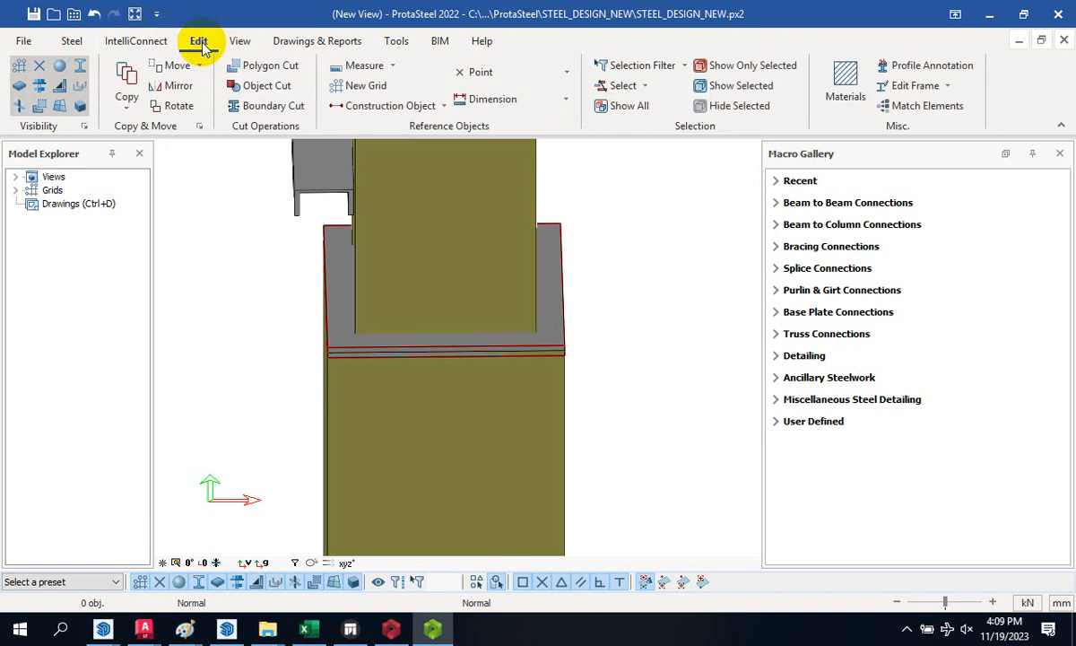
left_click(272, 72)
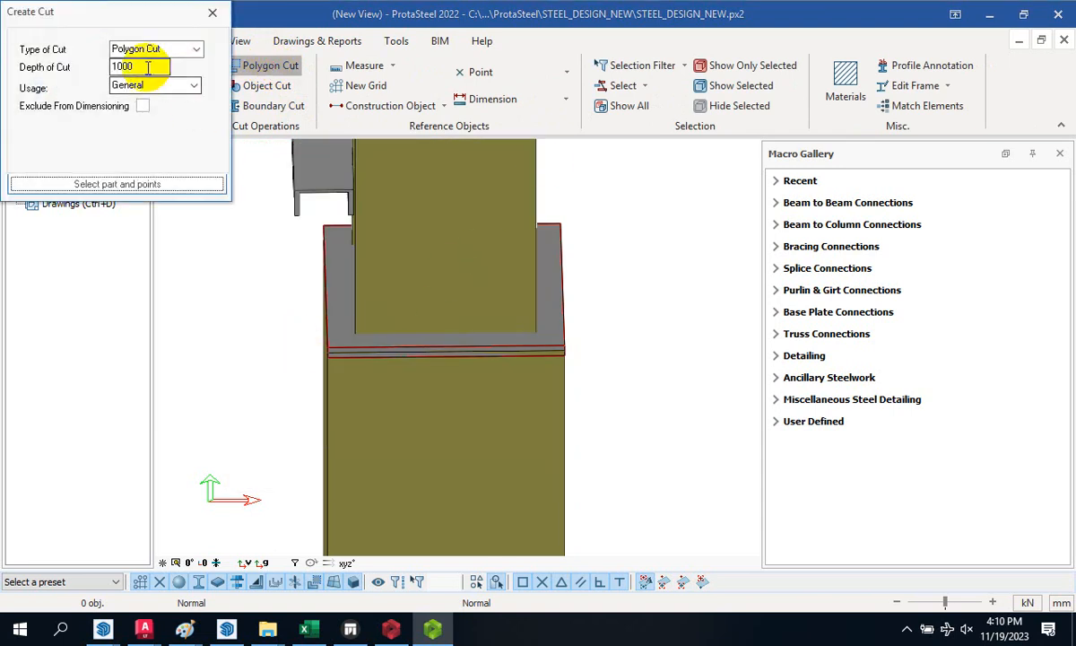
double_click(147, 67)
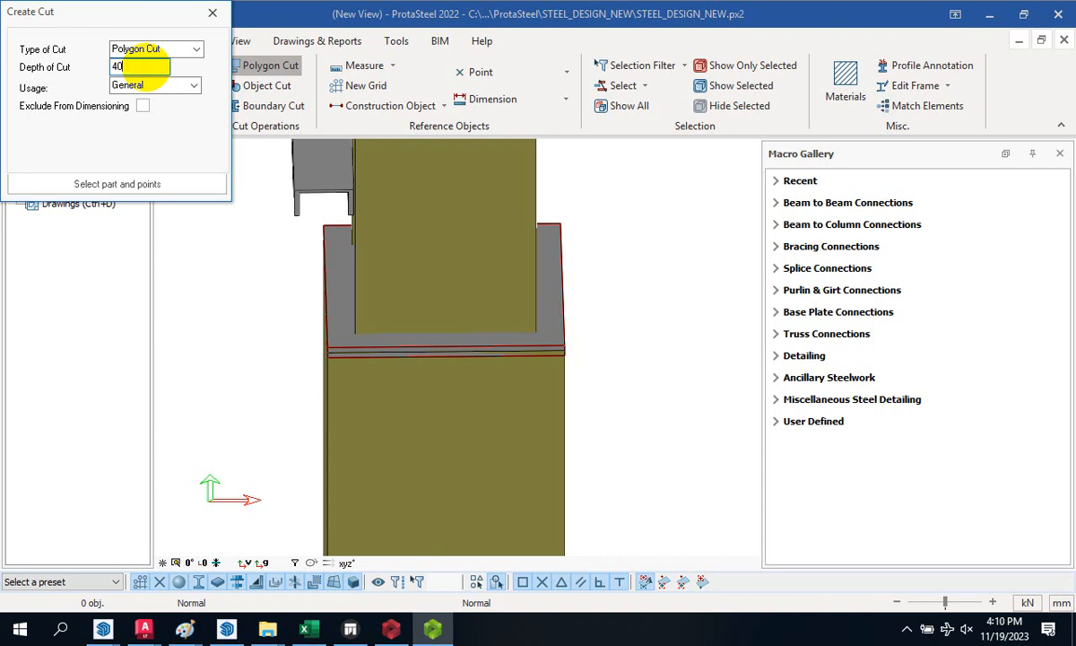
- Apply the cut to the pedestal by picking corners along the base plate edge
left_click(109, 186)
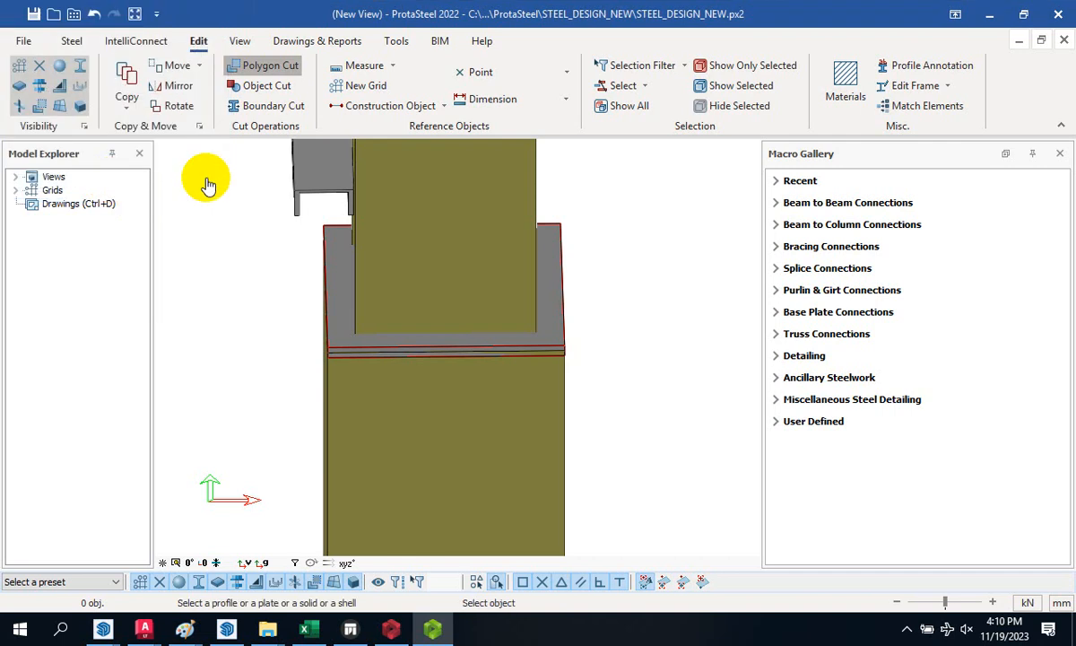
left_click(345, 386)
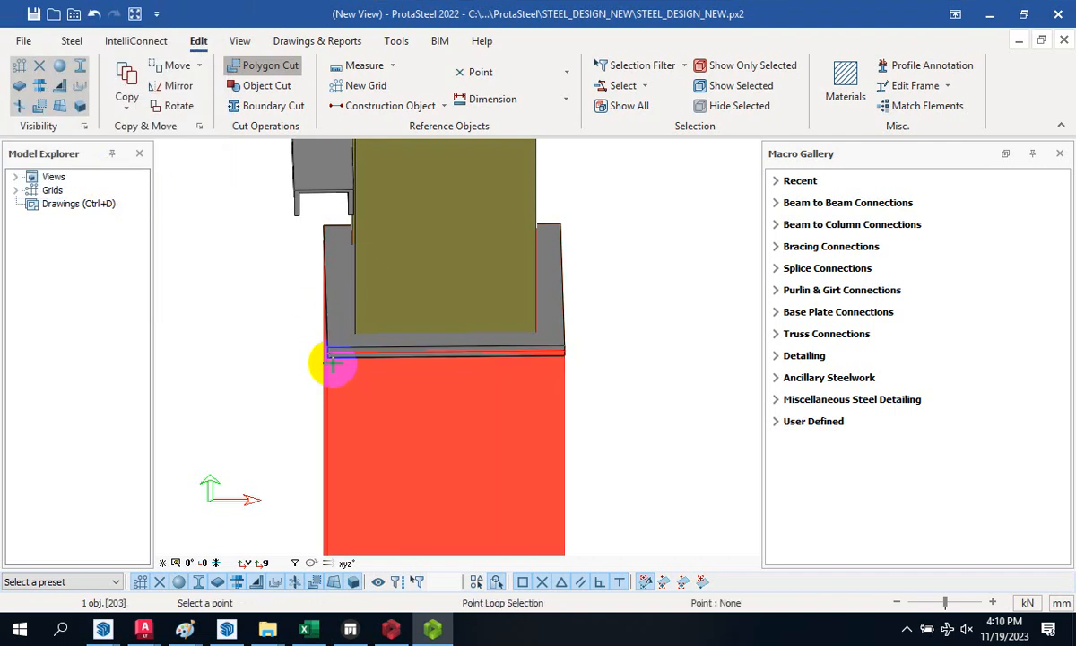
scroll(314, 370, "up", 5)
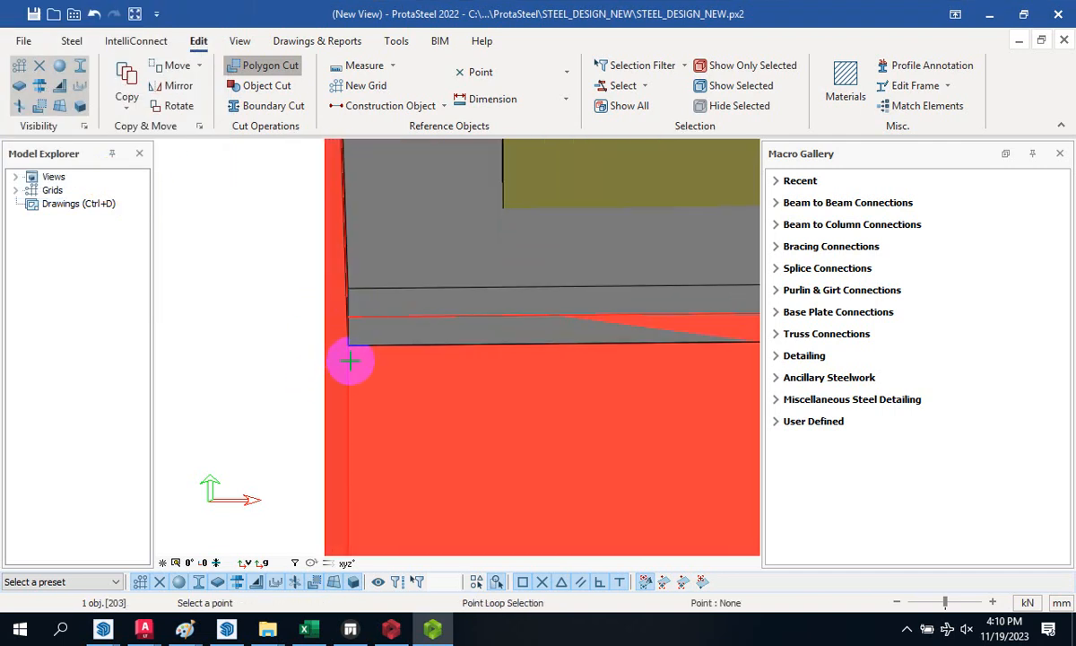
left_click(349, 347)
scroll(288, 355, "down", 5)
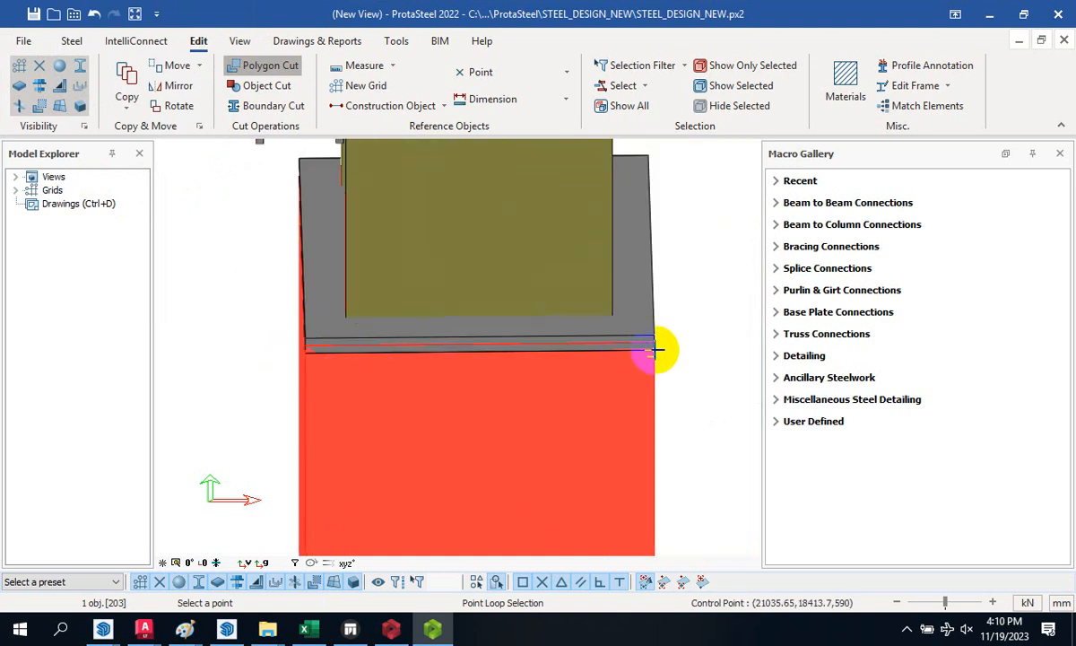
left_click(307, 352)
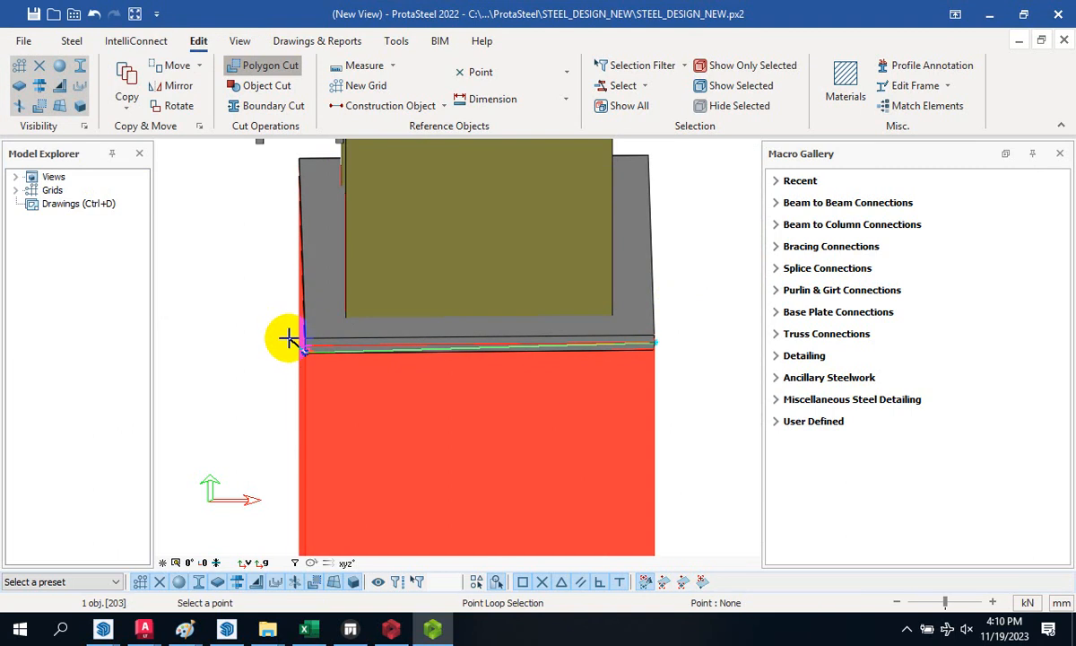
right_click(301, 359)
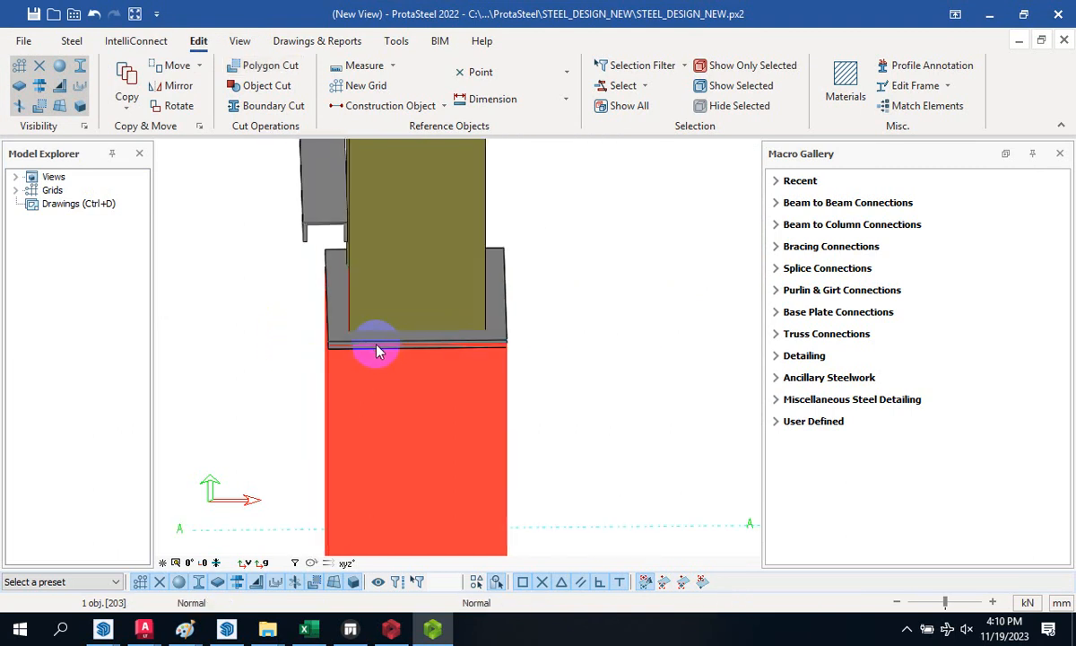
mouse_move(382, 359)
middle_mouse_down()
mouse_move(305, 376)
mouse_move(308, 392)
mouse_move(502, 314)
middle_mouse_up()
scroll(570, 286, "up", 2)
left_click(572, 287)
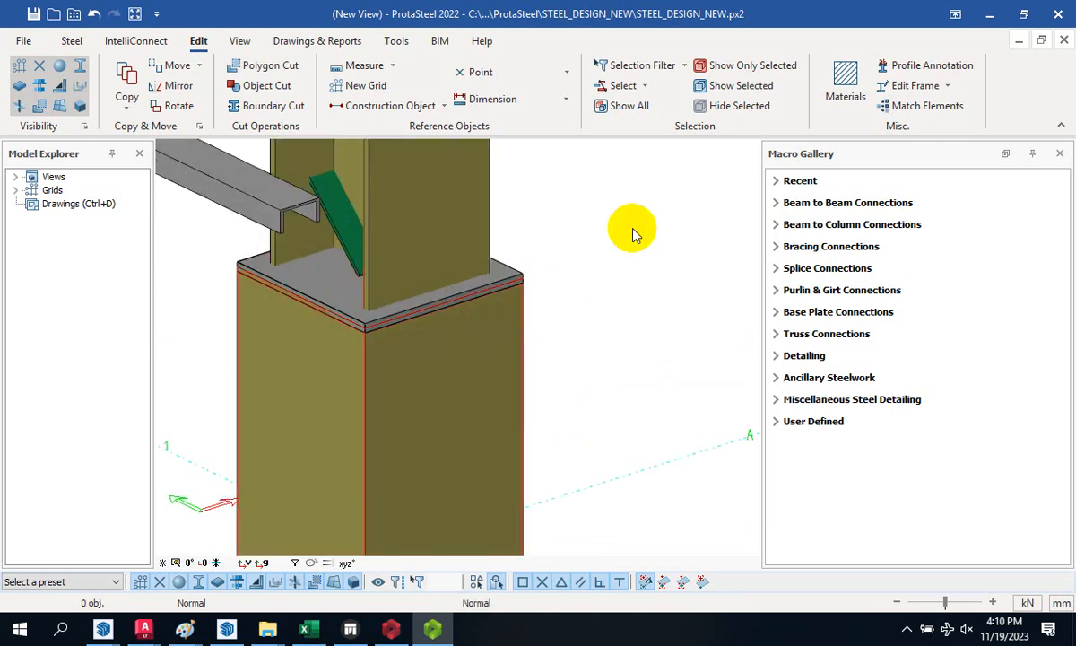
- Cut the pedestal again at depth 400 through its front, right and final top corners
left_click(256, 65)
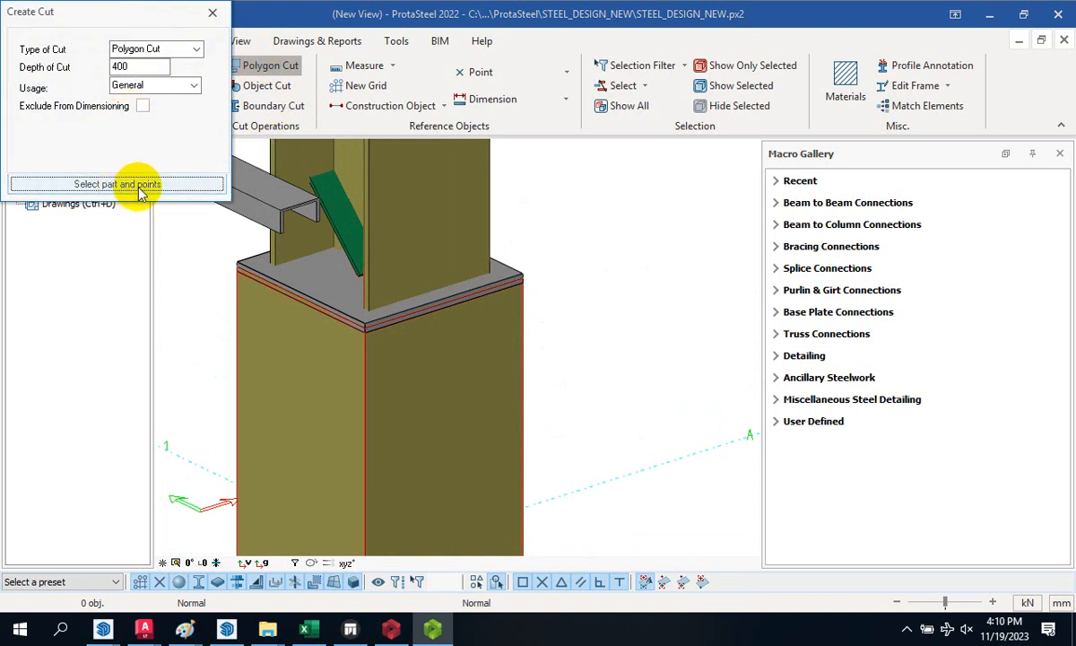
left_click(134, 184)
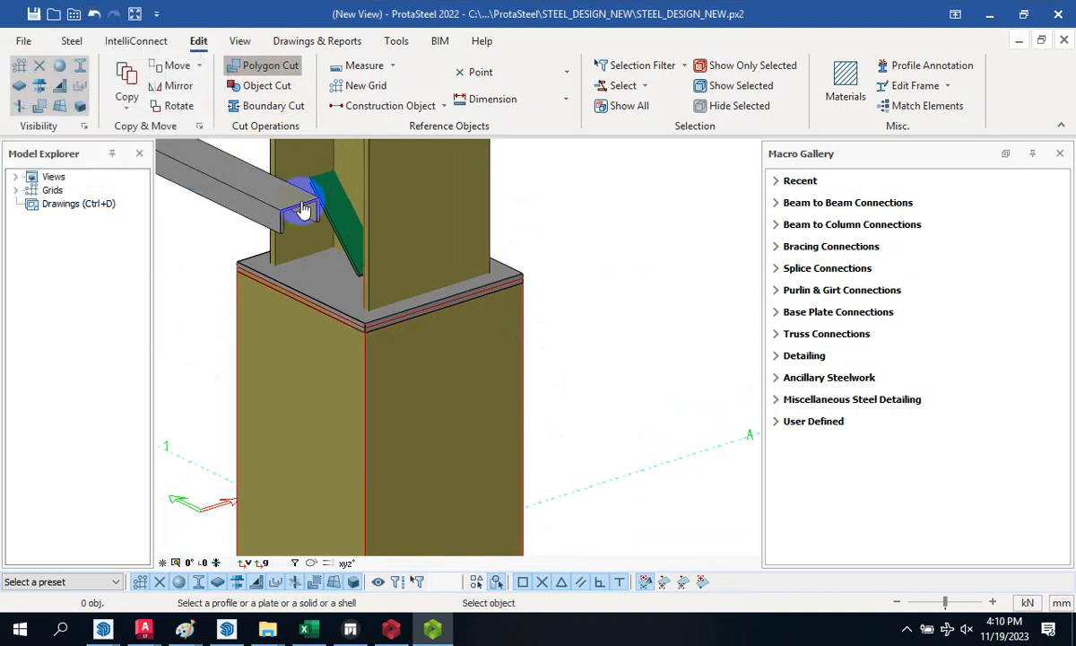
left_click(385, 369)
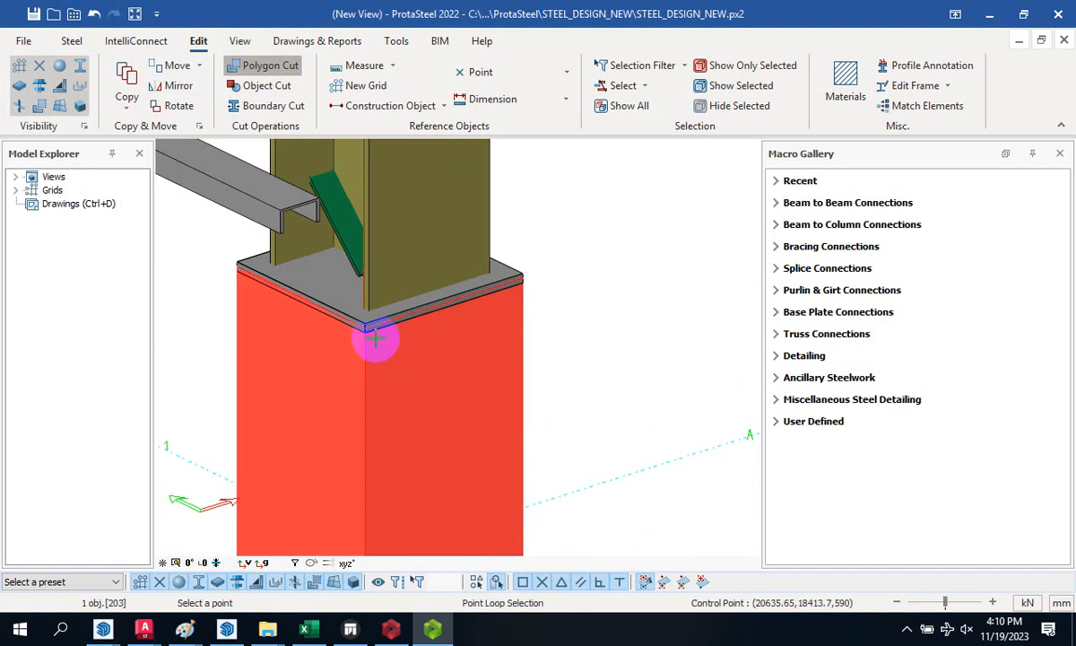
scroll(368, 330, "up", 2)
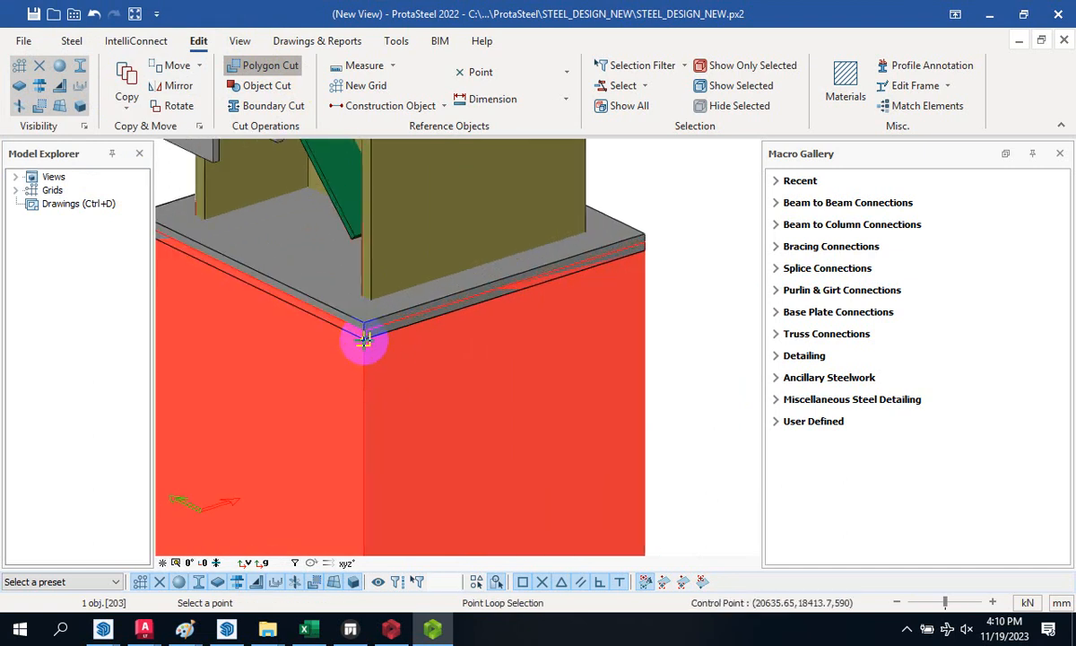
left_click(364, 339)
left_click(647, 253)
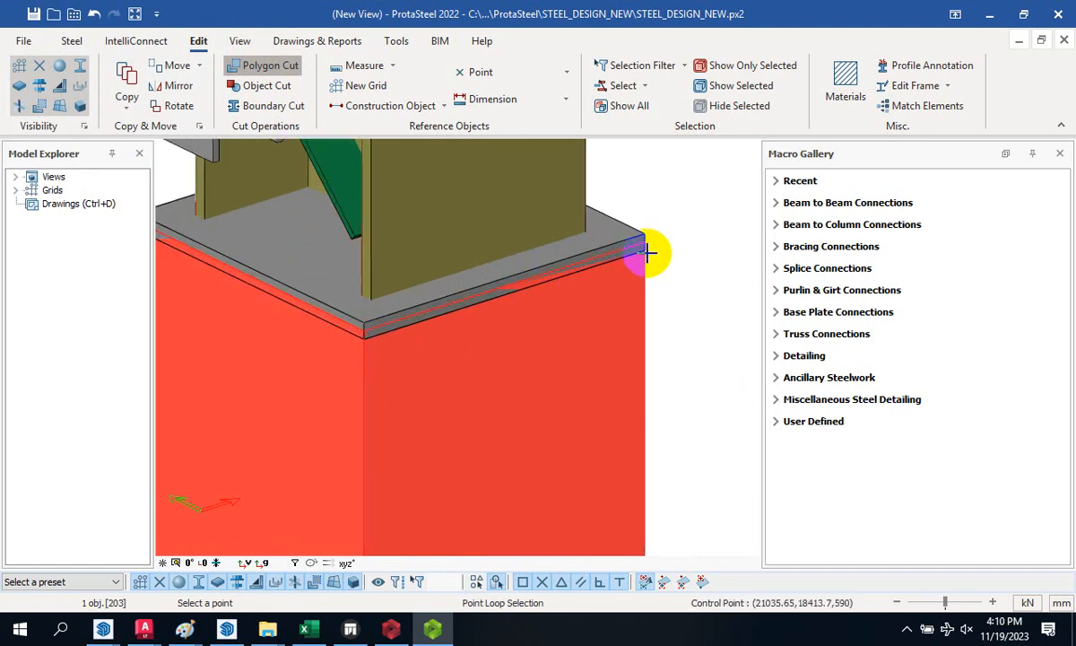
scroll(646, 244, "up", 2)
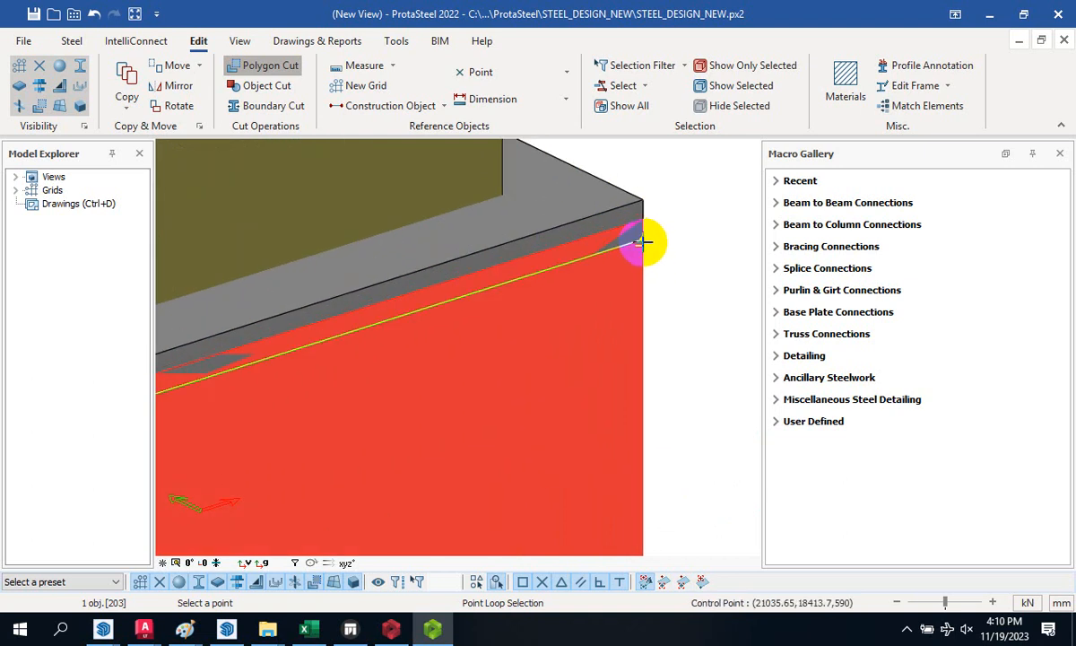
scroll(646, 235, "down", 1)
scroll(647, 222, "down", 2)
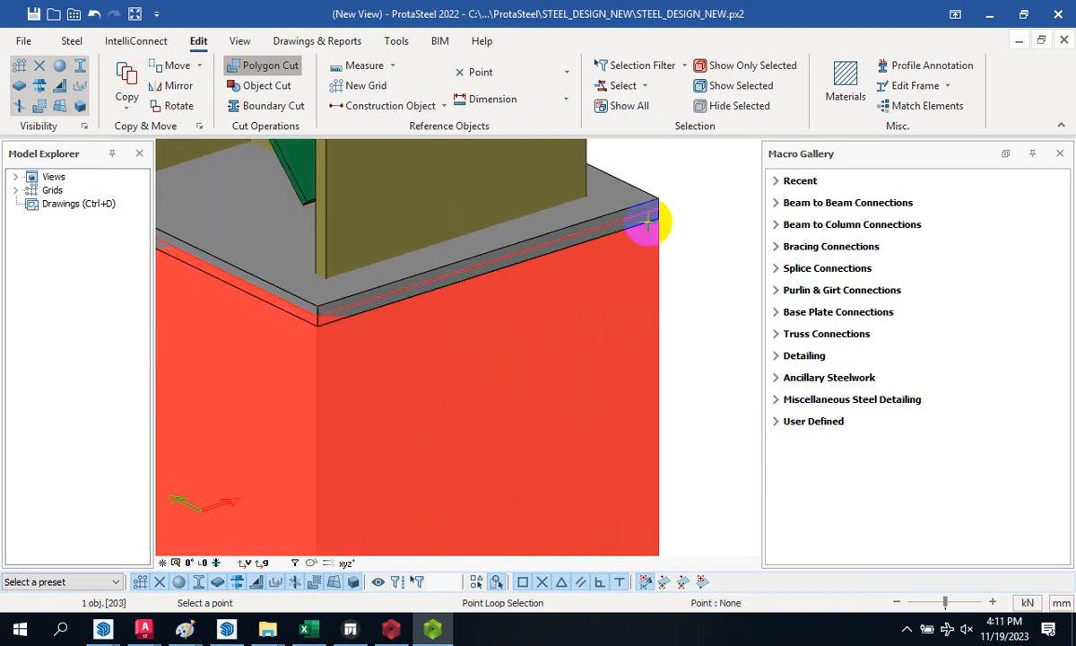
scroll(302, 321, "up", 2)
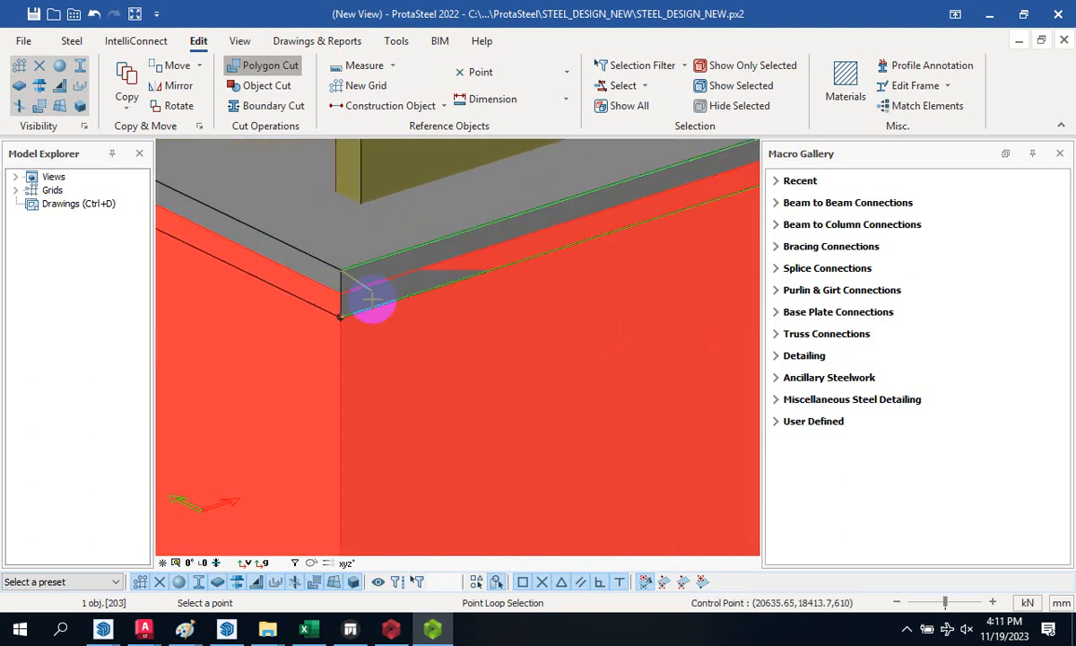
left_click(340, 317)
middle_click(382, 288)
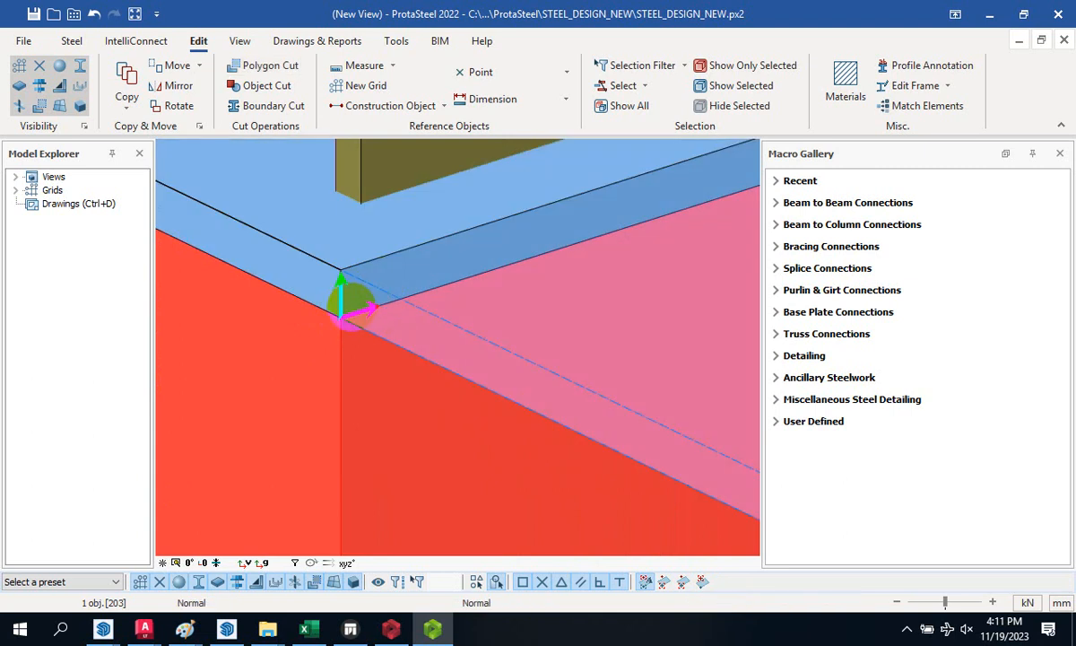
scroll(354, 307, "down", 2)
left_click(548, 319)
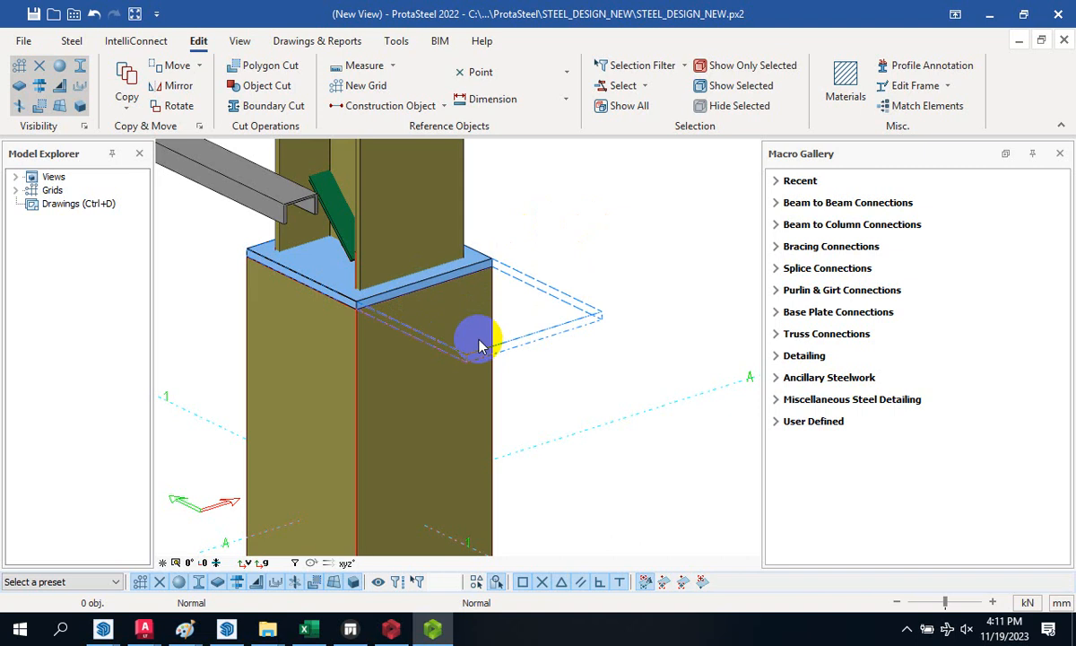
- Hide the concrete pedestal and the polygon cut outline using Hide Selected
left_click(380, 406)
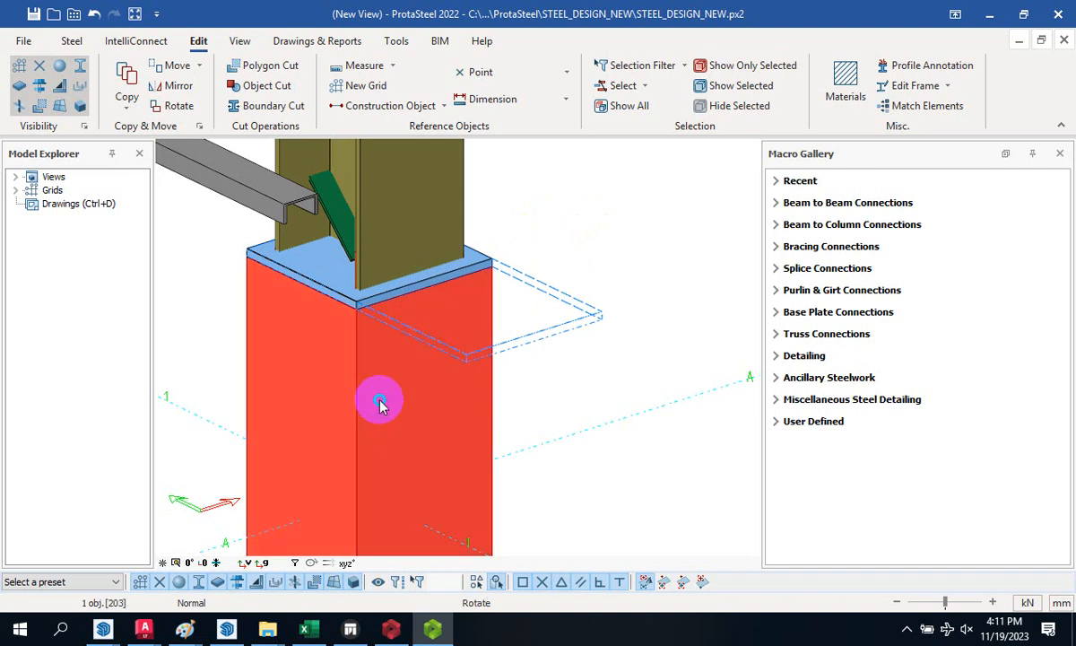
right_click(380, 406)
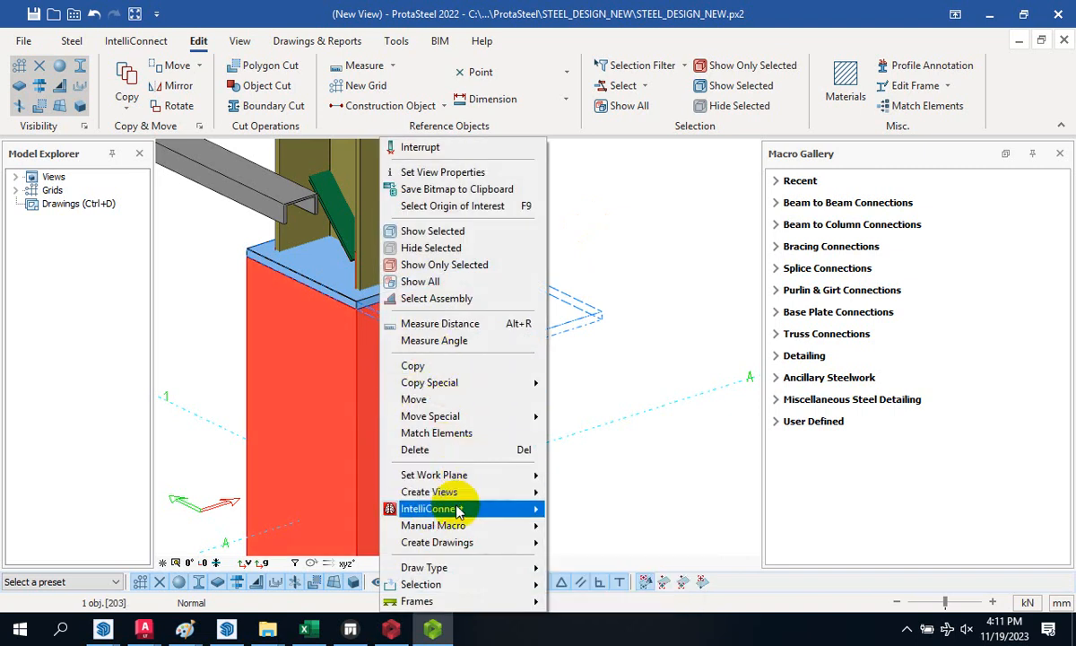
left_click(476, 258)
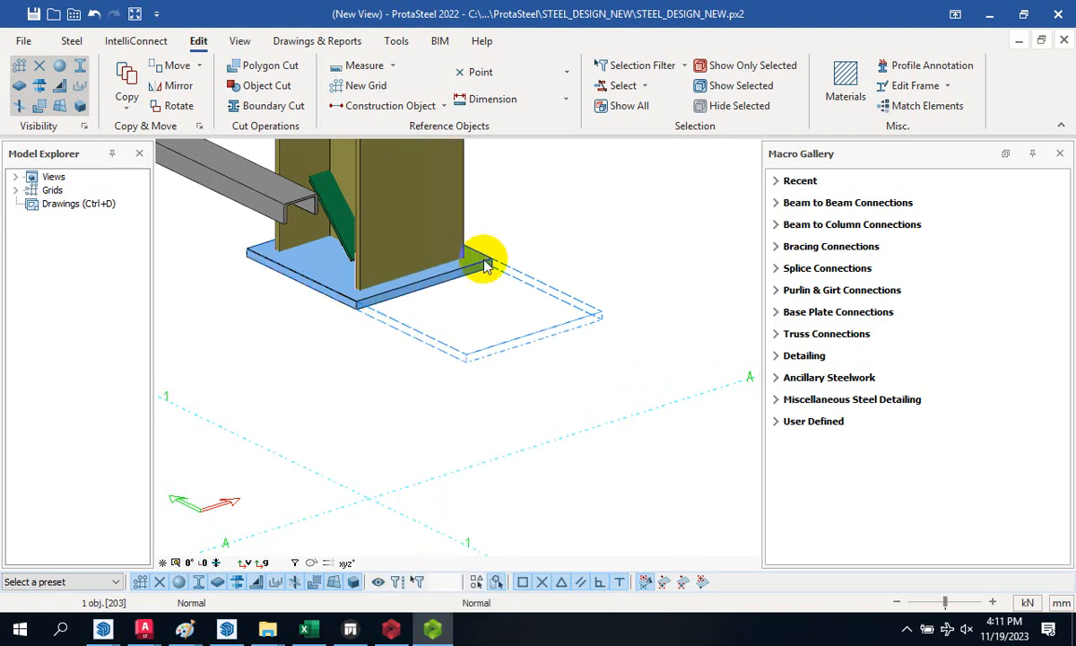
right_click(467, 359)
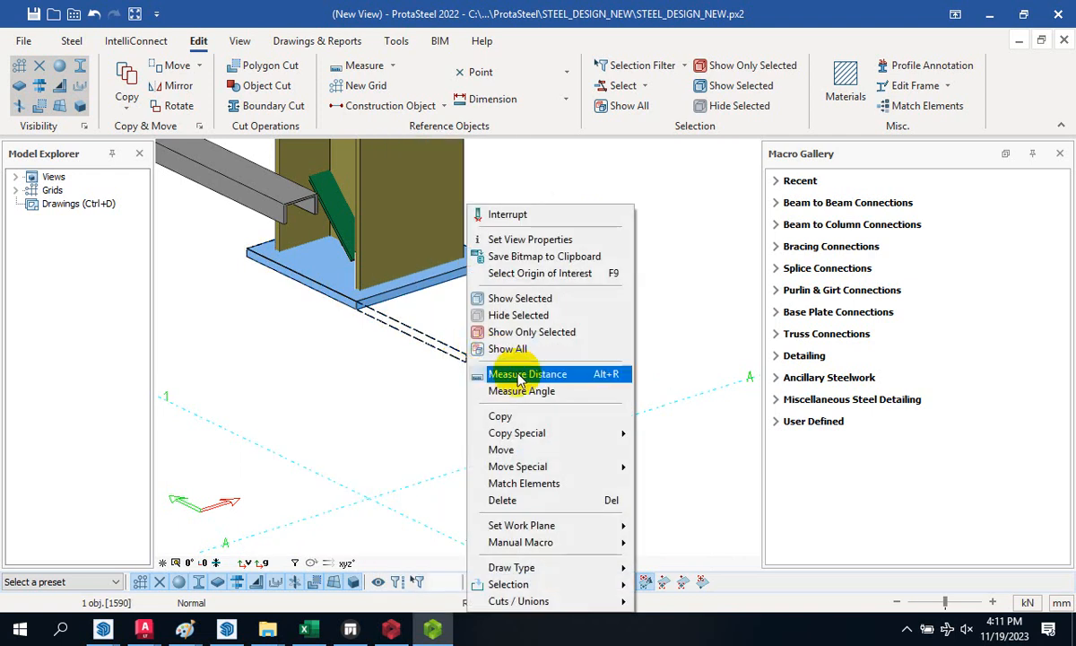
left_click(549, 314)
scroll(329, 274, "up", 3)
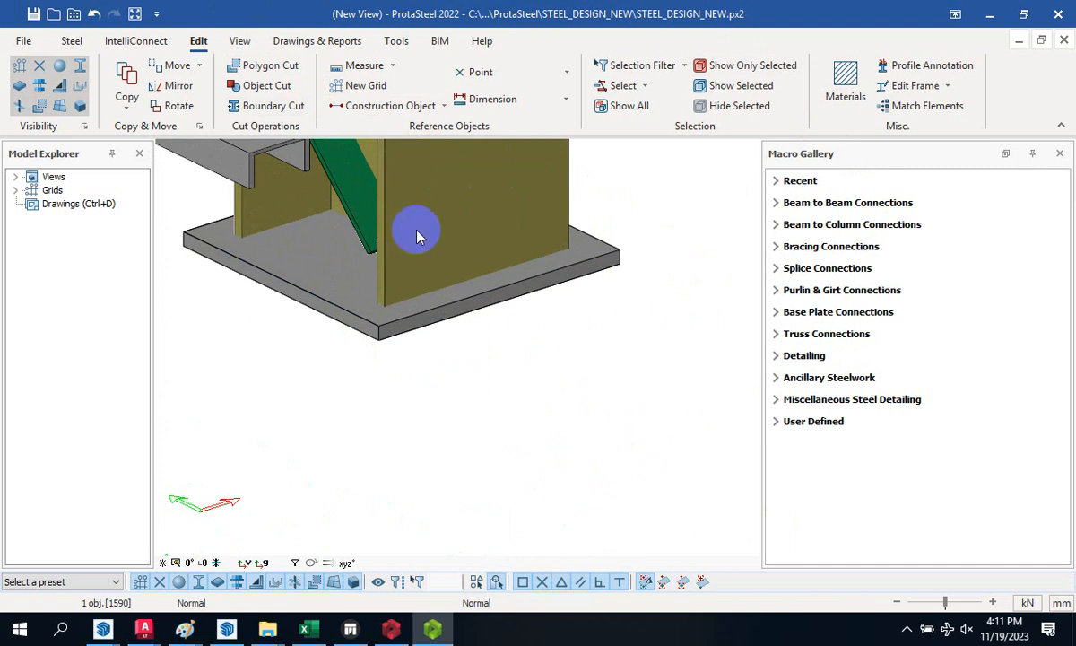
left_click(74, 42)
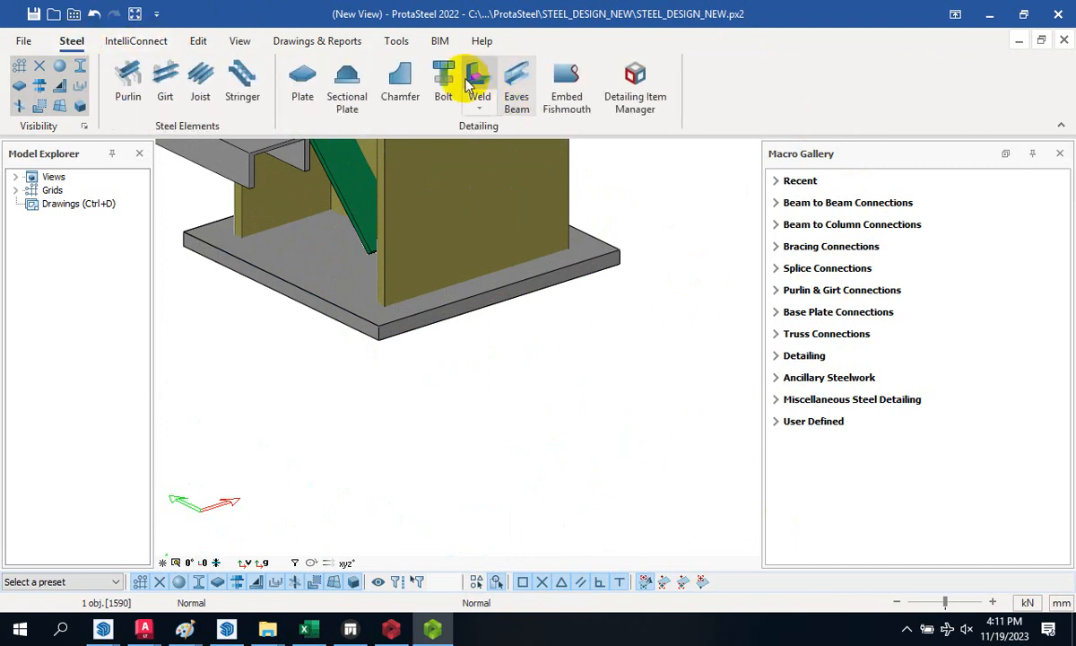
- Add a bolt group to the base plate along a corner-to-corner bolt line, dismissing the intersection error
left_click(440, 71)
scroll(357, 307, "up", 2)
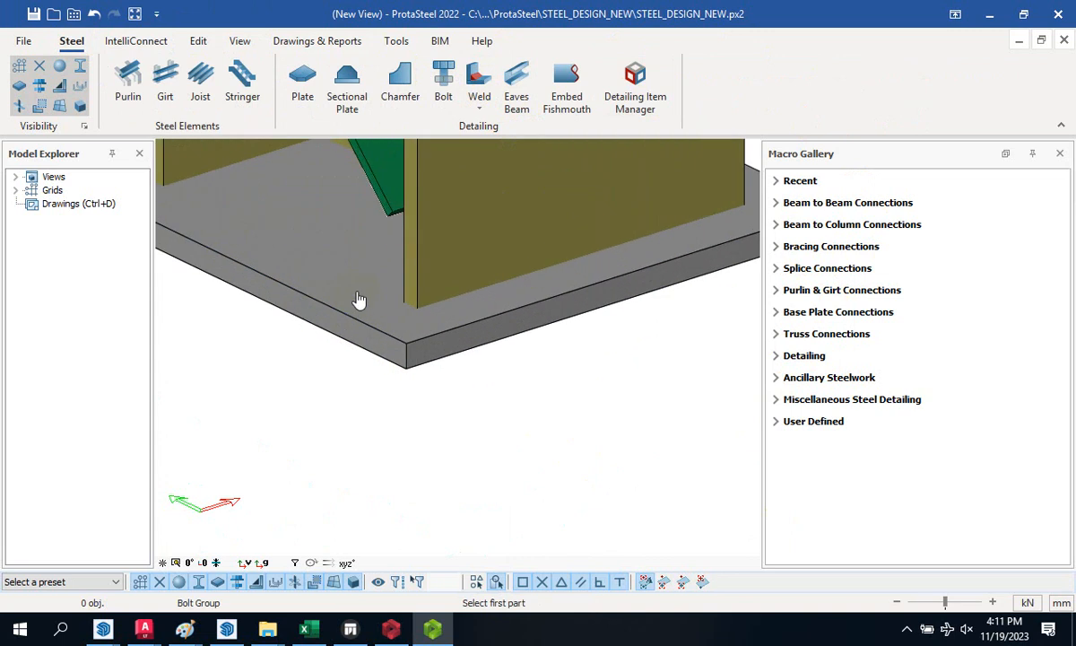
left_click(358, 296)
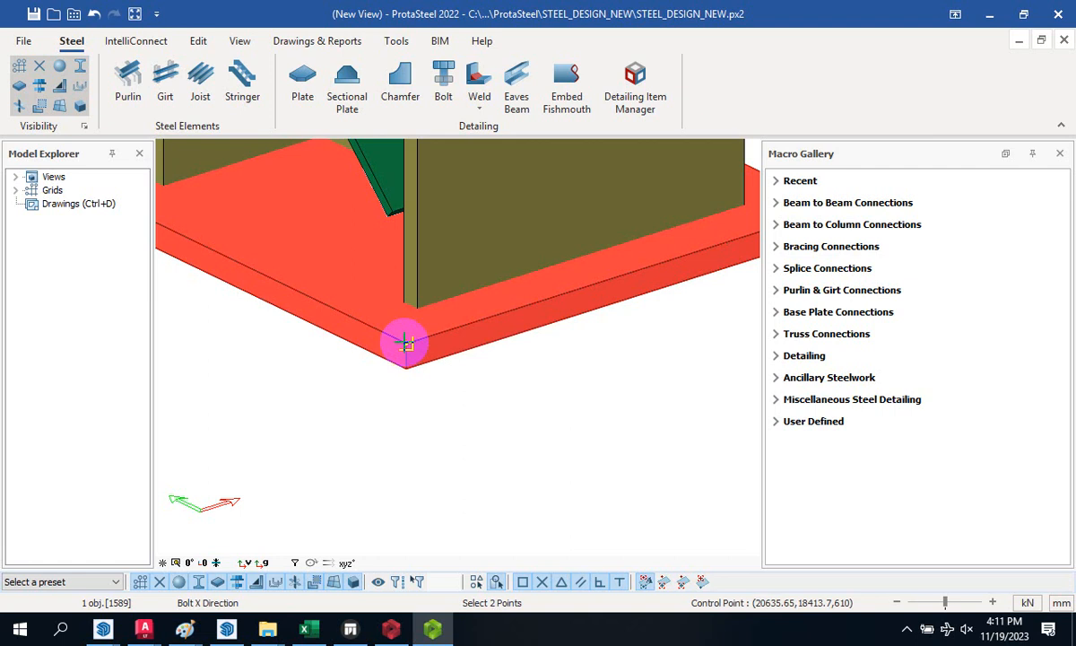
left_click(405, 343)
scroll(297, 377, "down", 3)
scroll(523, 344, "up", 3)
left_click(500, 316)
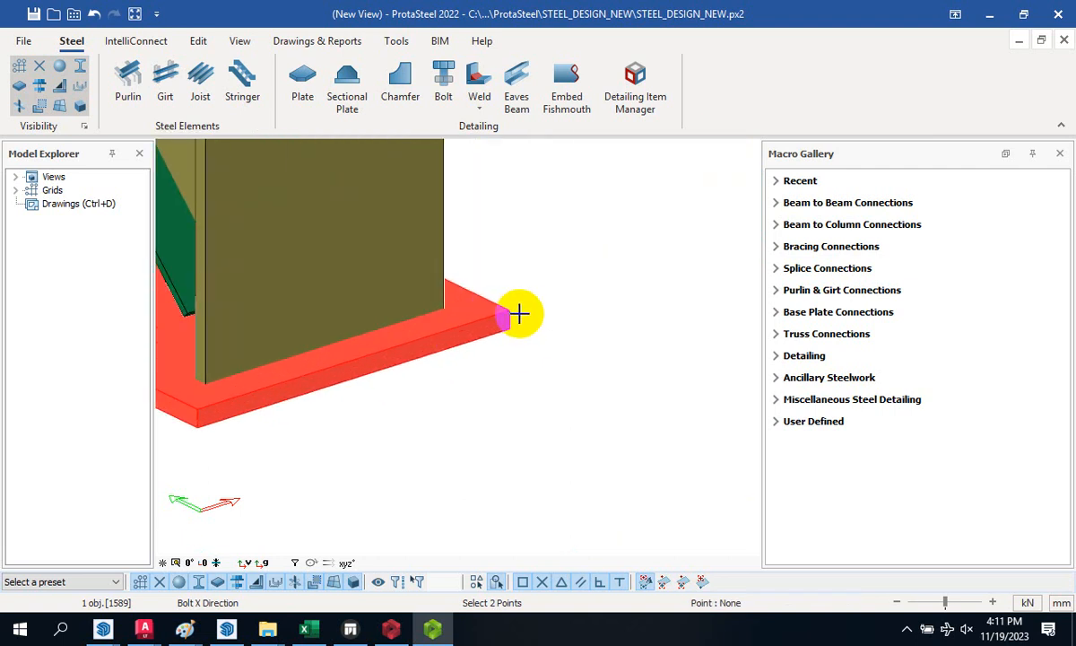
scroll(519, 314, "up", 2)
left_click(505, 305)
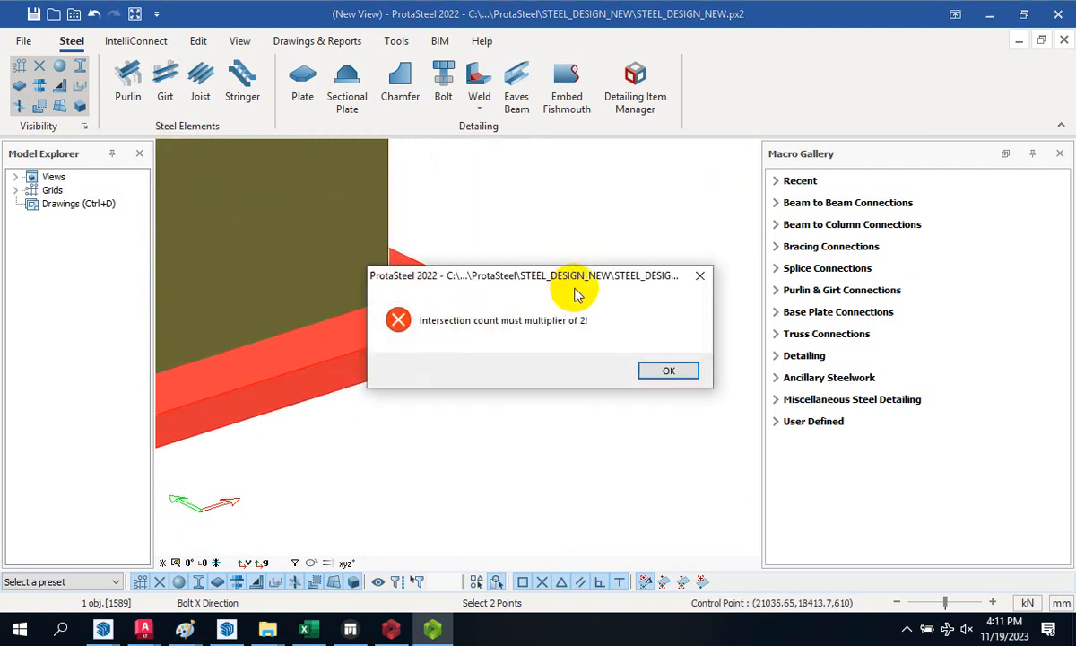
left_click(664, 369)
scroll(661, 326, "down", 2)
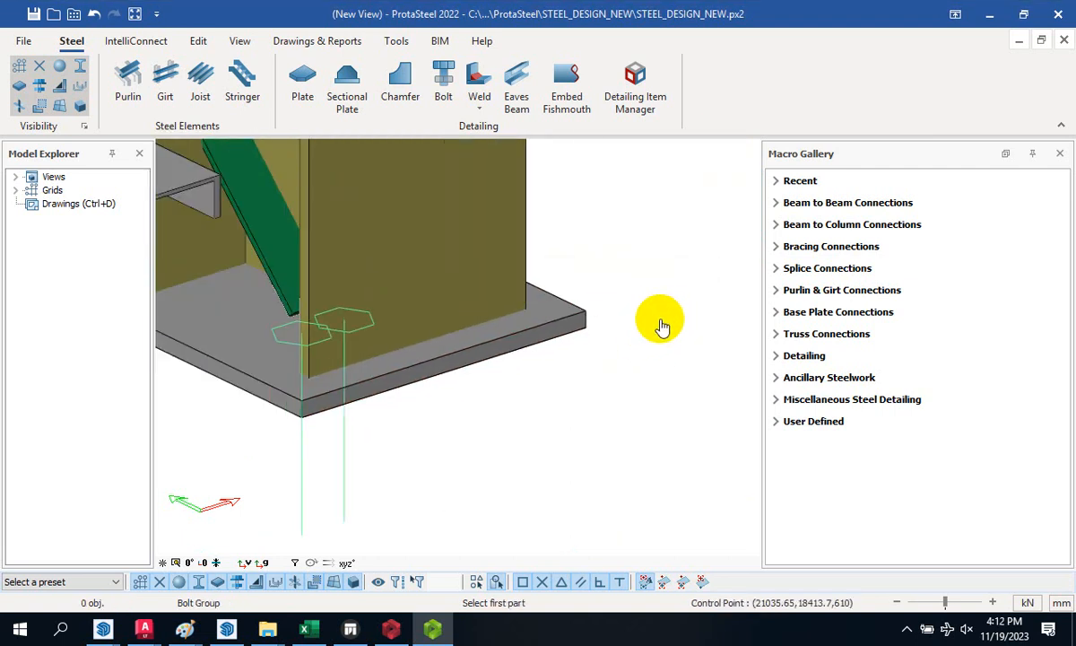
scroll(367, 336, "up", 2)
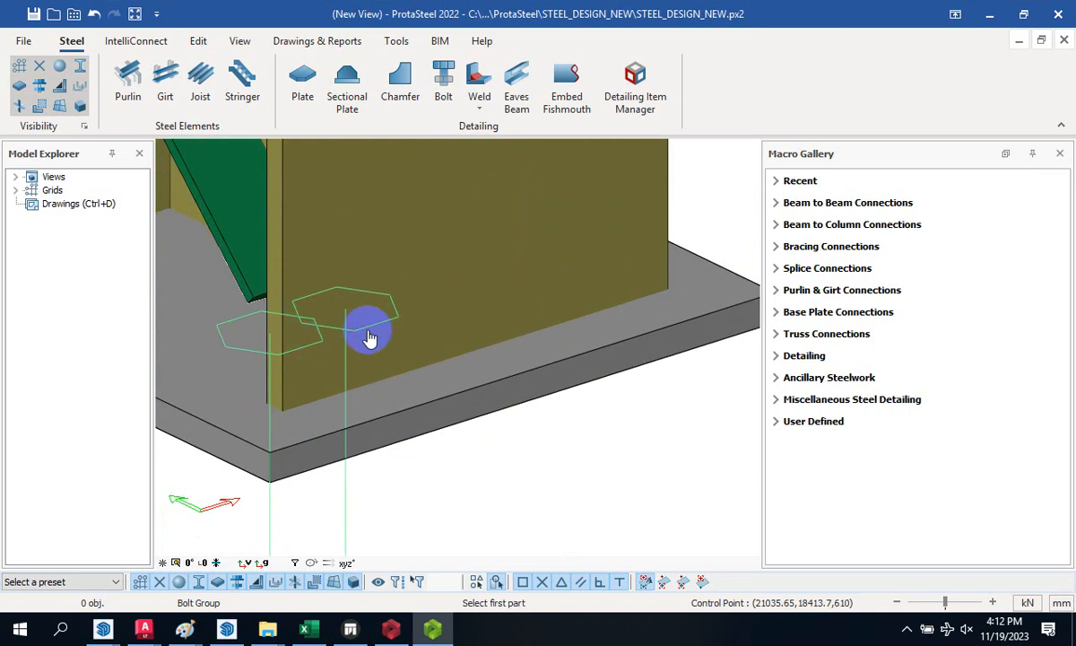
scroll(357, 341, "down", 2)
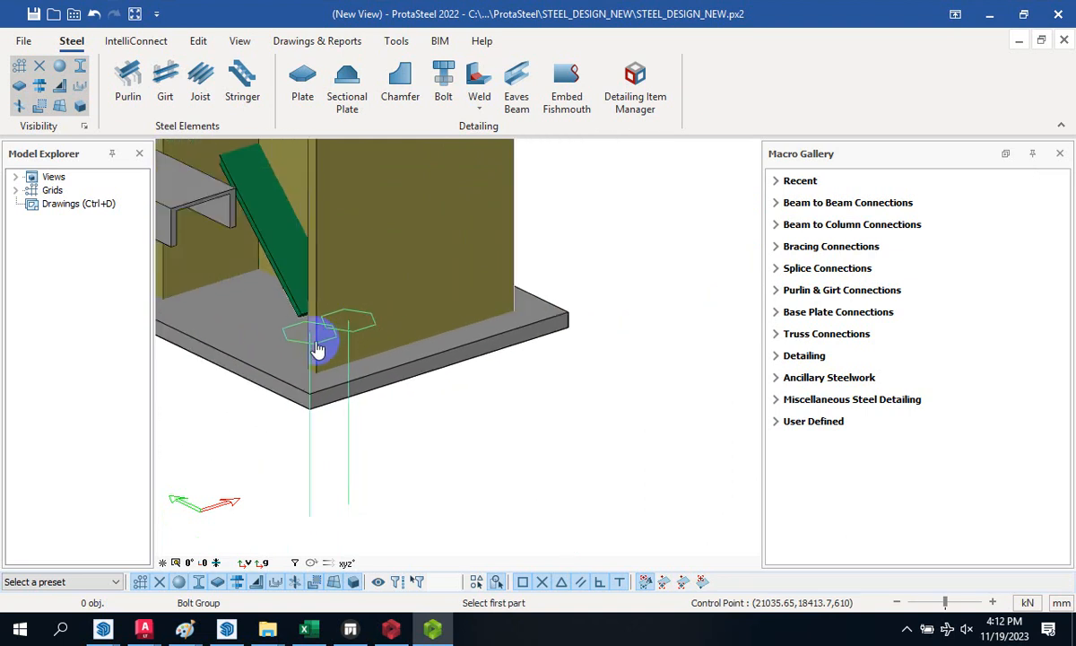
scroll(317, 405, "up", 1)
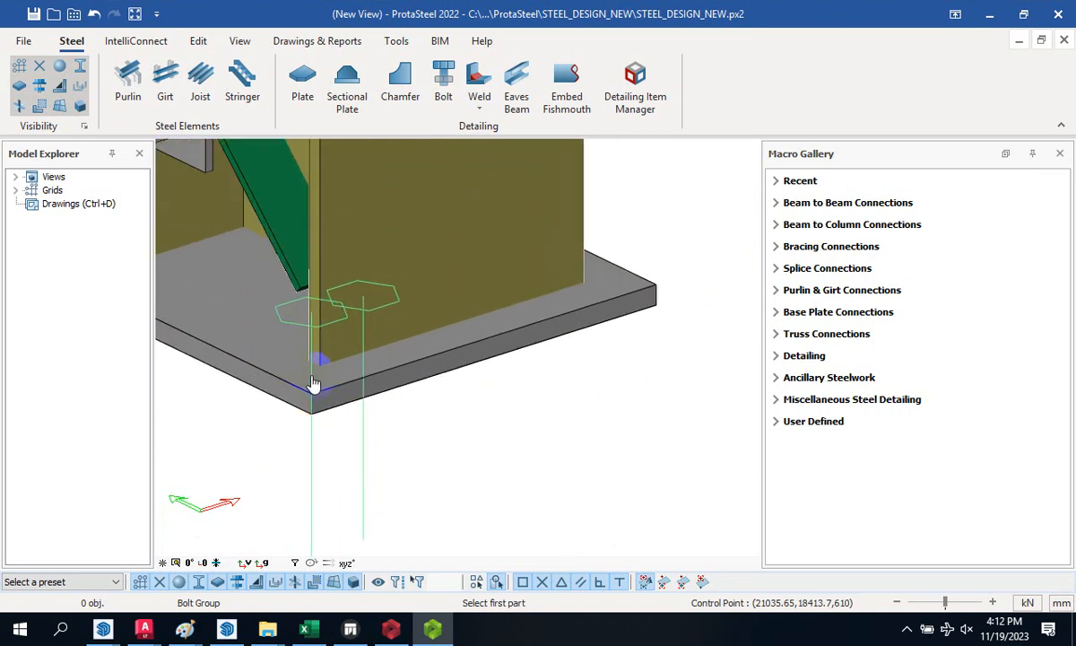
- Interrupt the Bolt command and select the two-bolt group at the base plate
right_click(412, 418)
left_click(471, 430)
scroll(308, 335, "up", 2)
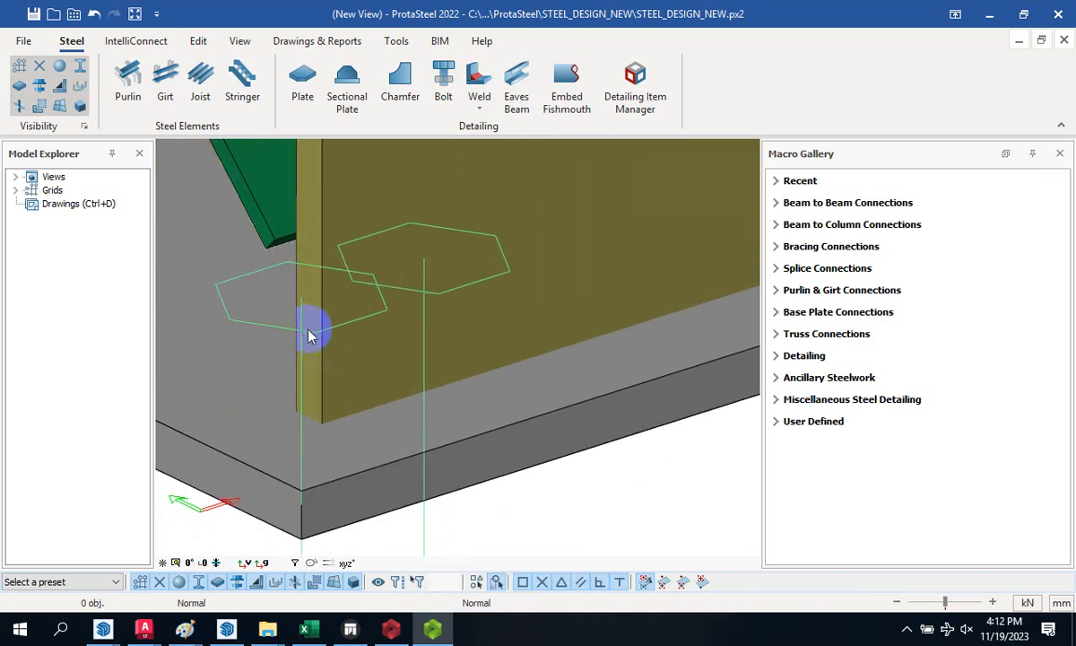
left_click(305, 334)
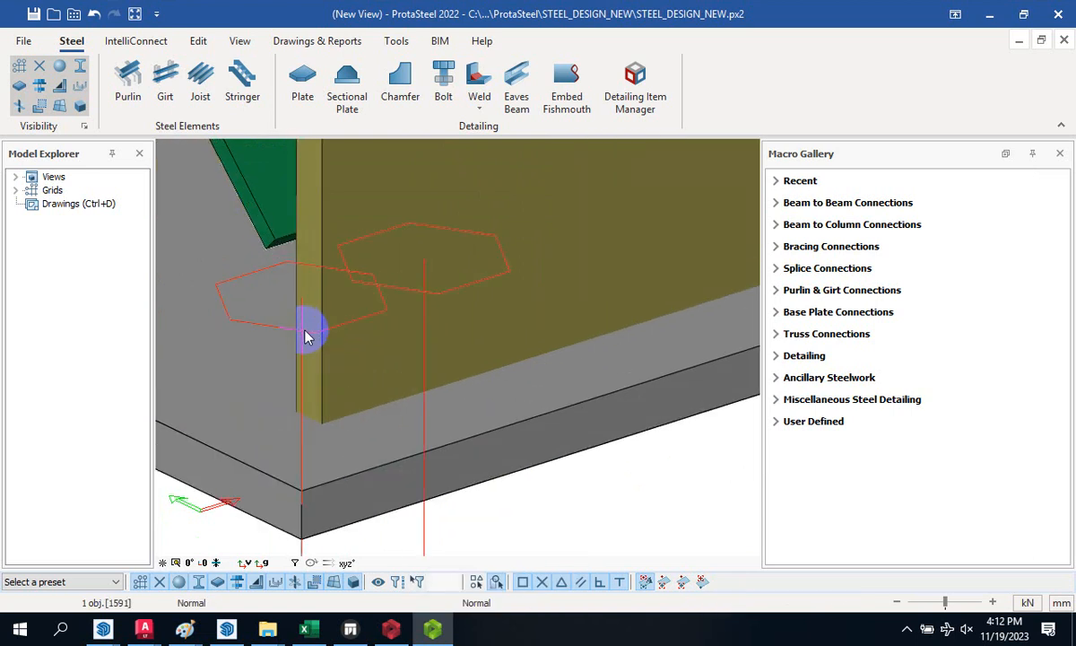
- Change the bolt group type to Hole with a bolt tolerance of 3
double_click(305, 333)
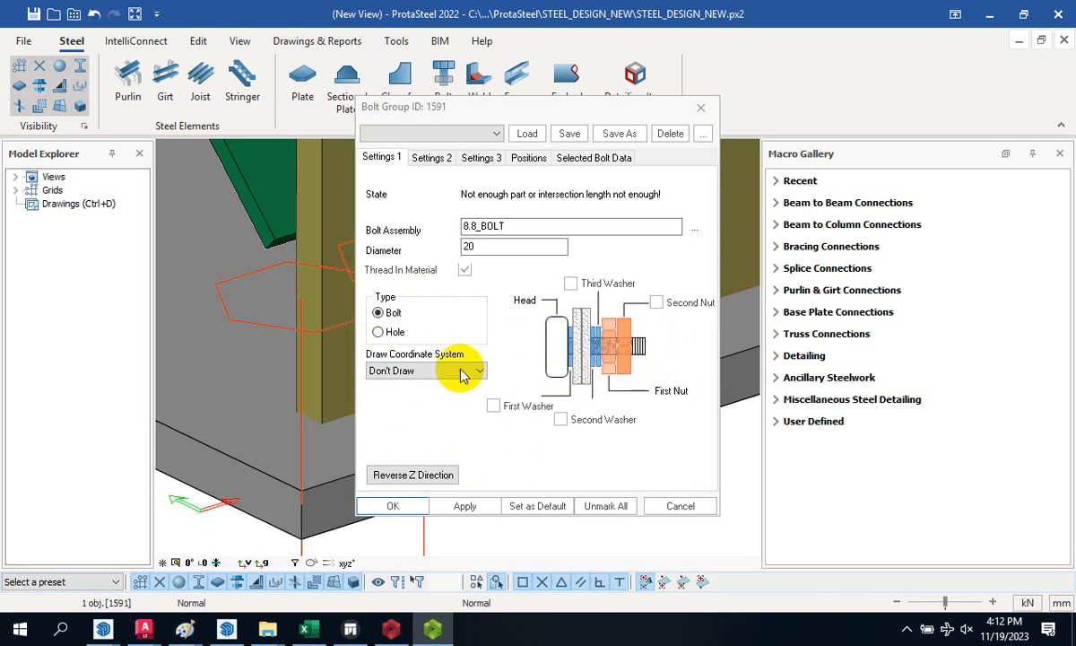
left_click(381, 334)
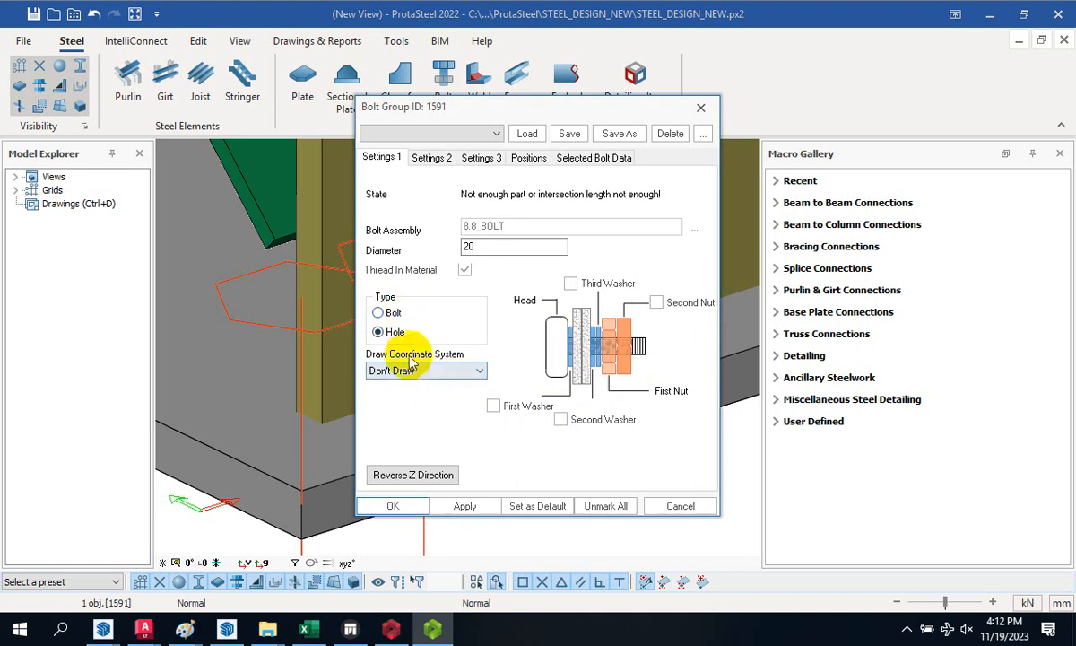
left_click(433, 158)
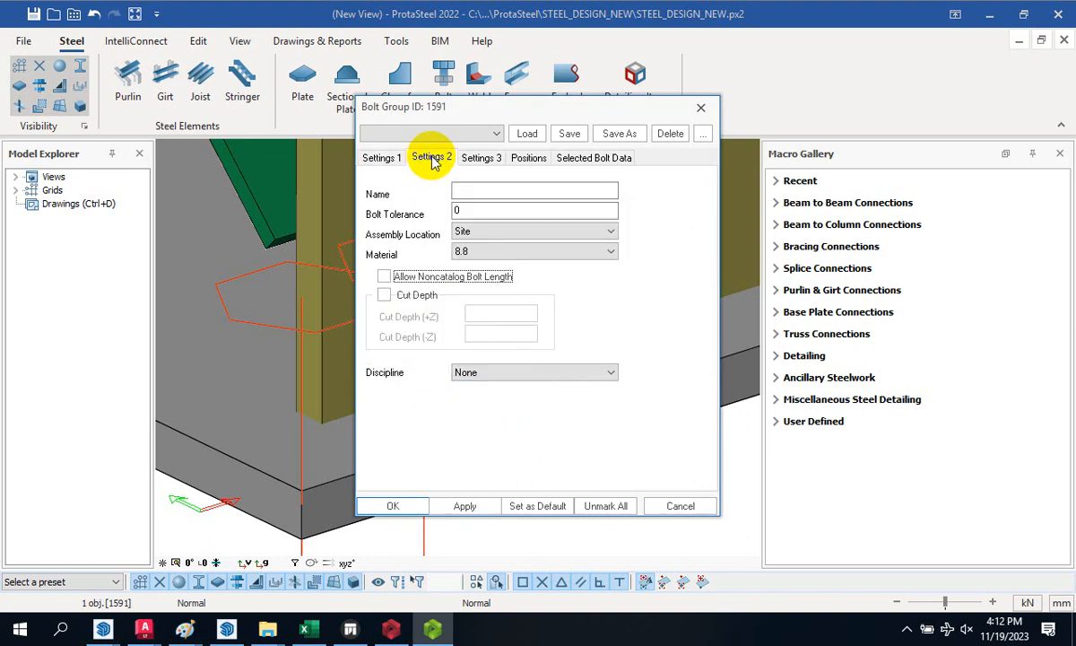
left_click_drag(481, 211, 457, 210)
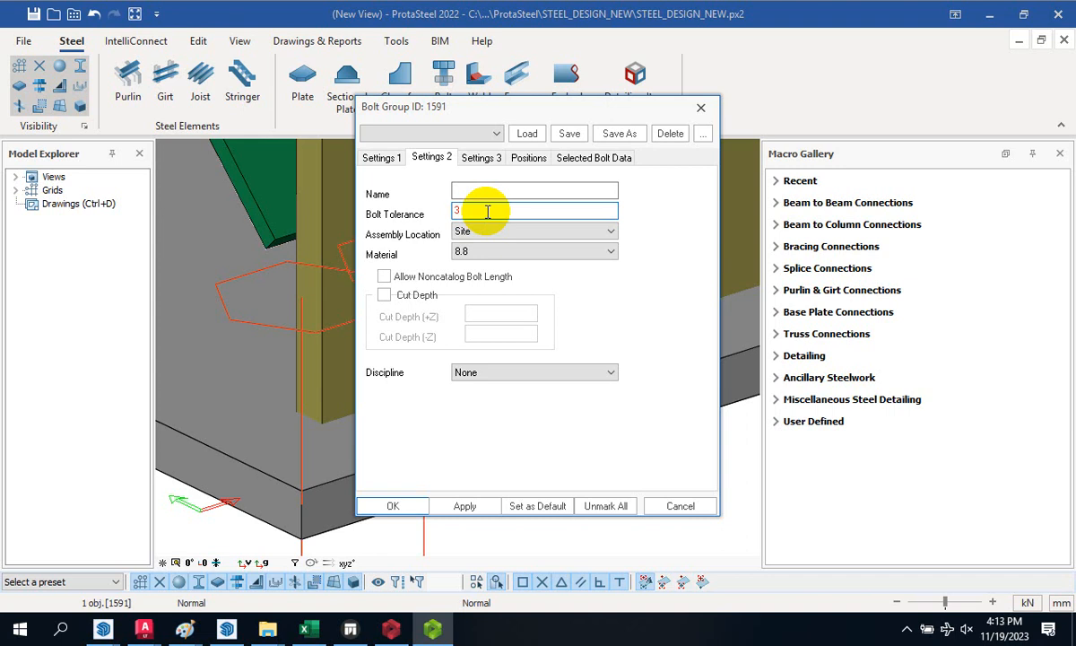
left_click(380, 157)
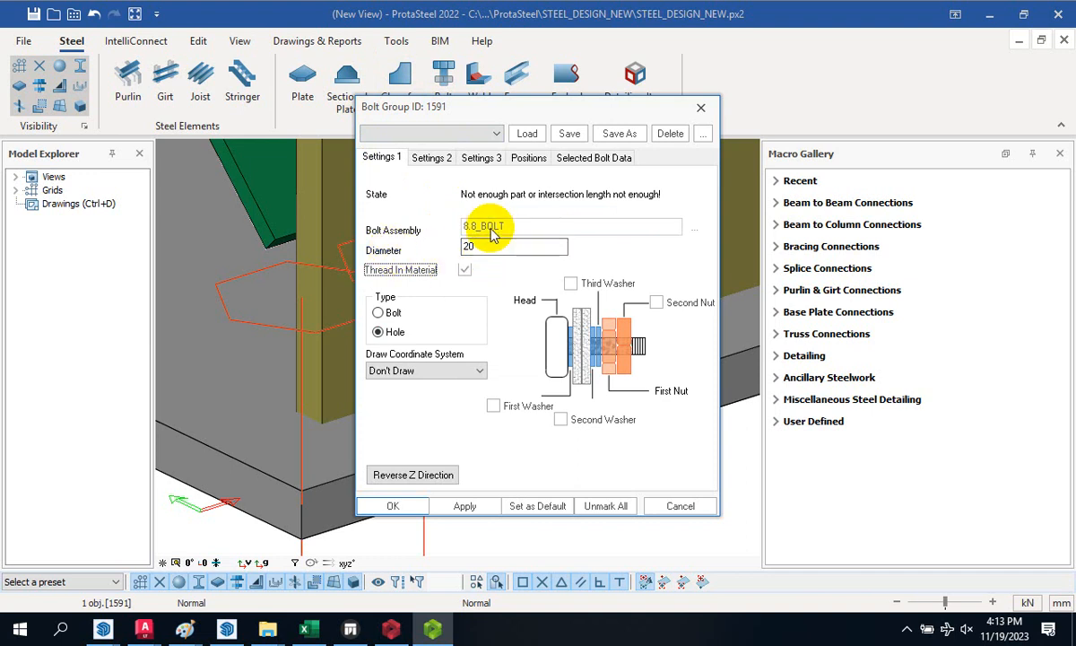
left_click(429, 156)
- Set the grid X and Y positions to 50 300
left_click(493, 159)
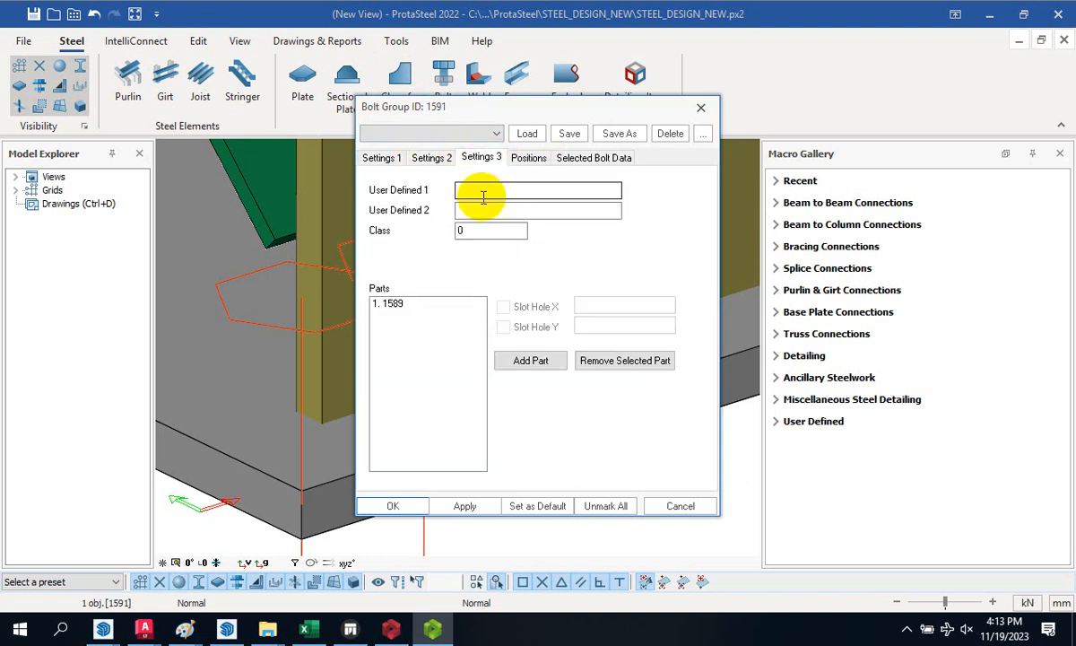
left_click(531, 158)
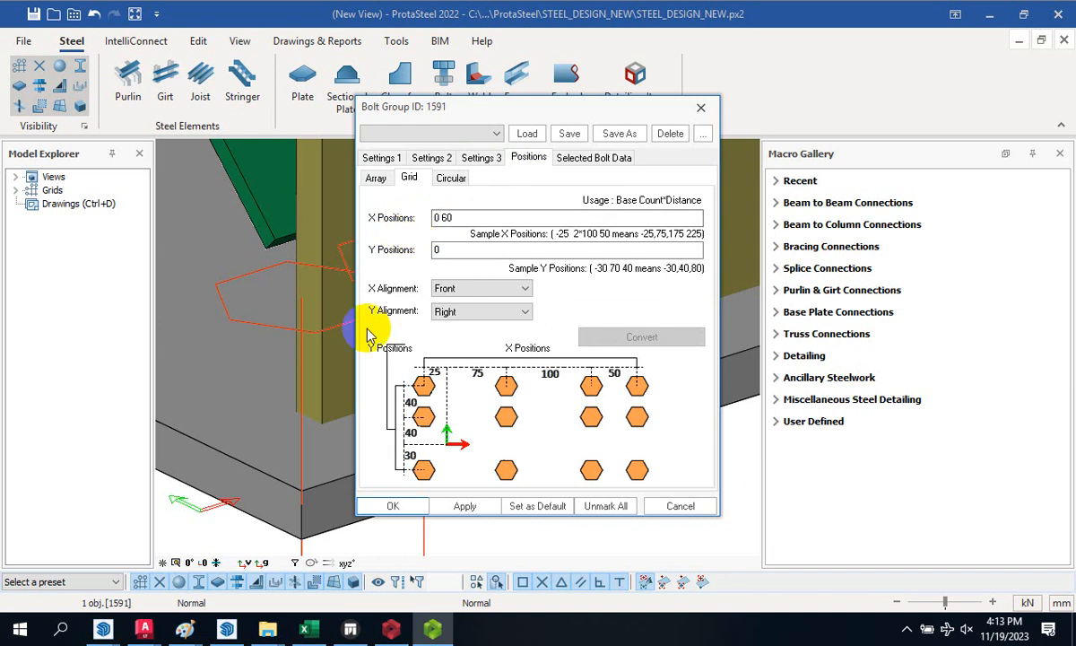
scroll(305, 385, "down", 5)
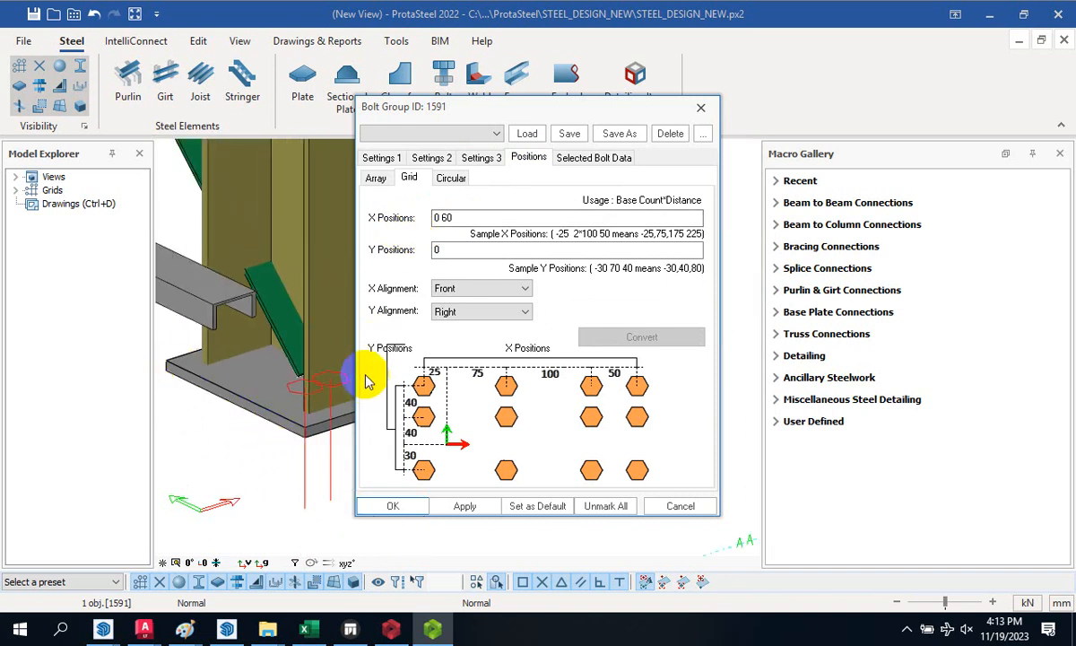
double_click(472, 218)
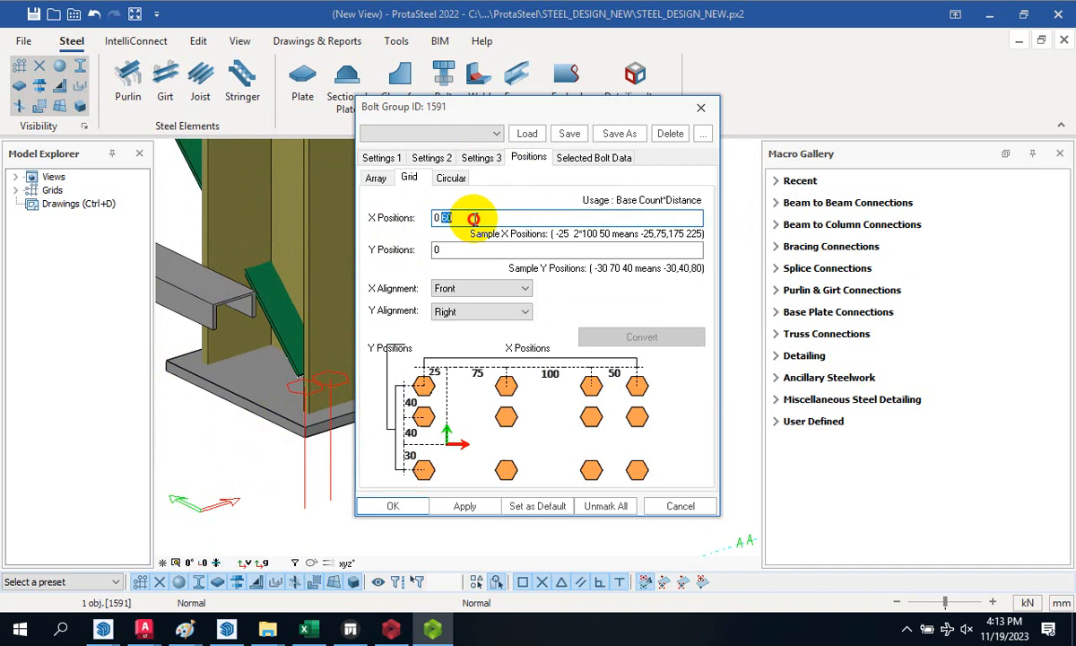
left_click_drag(473, 218, 433, 217)
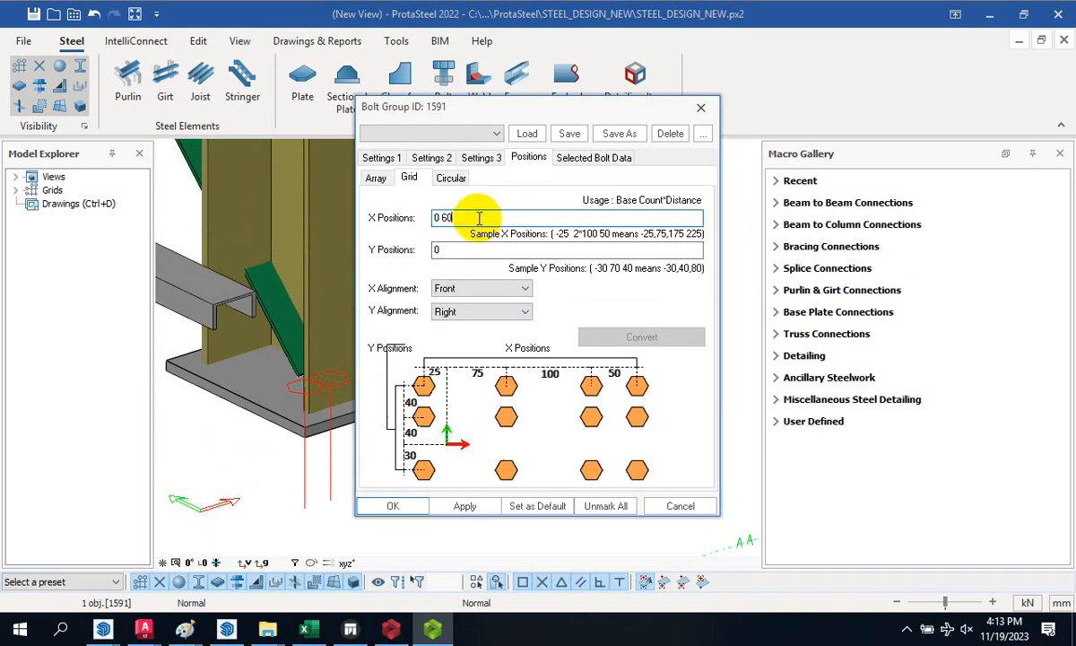
left_click_drag(476, 218, 422, 221)
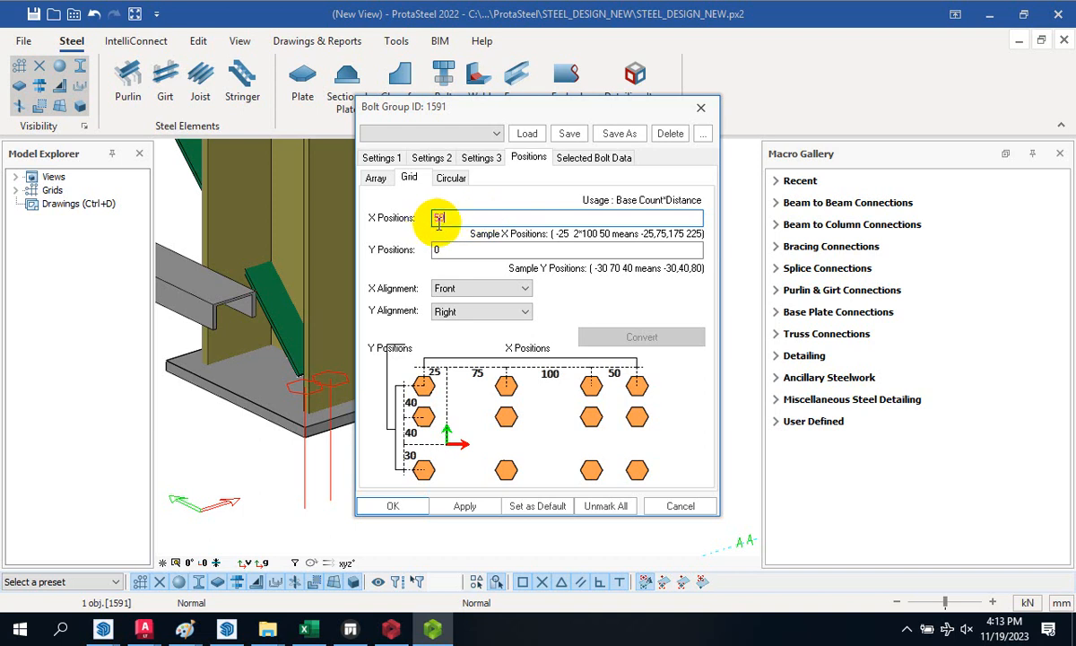
left_click(442, 249)
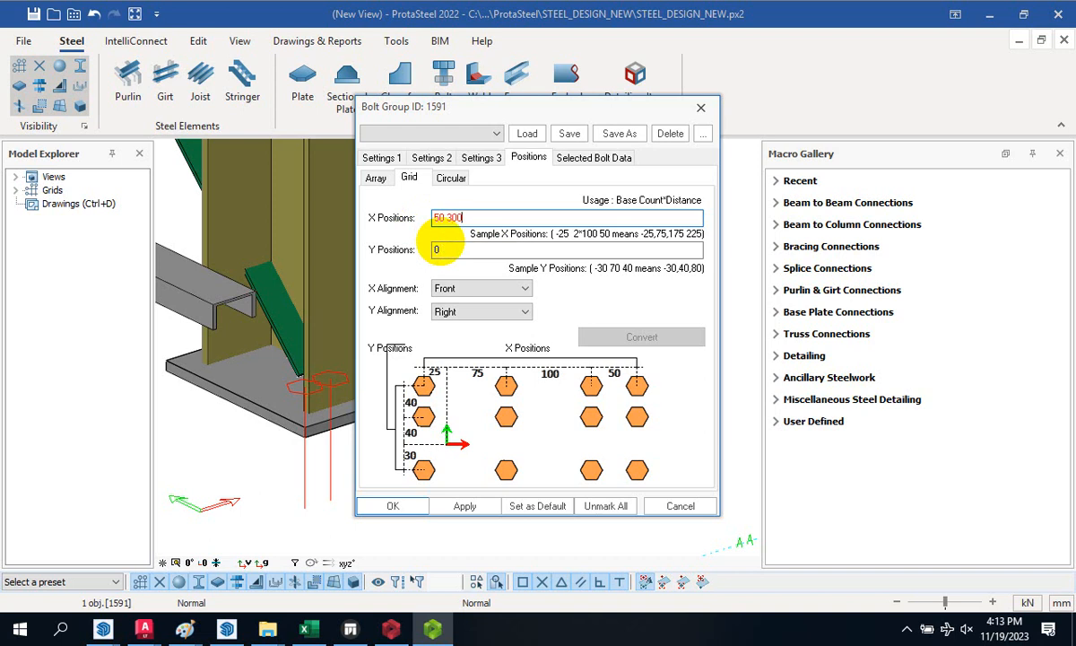
key("BackSpace")
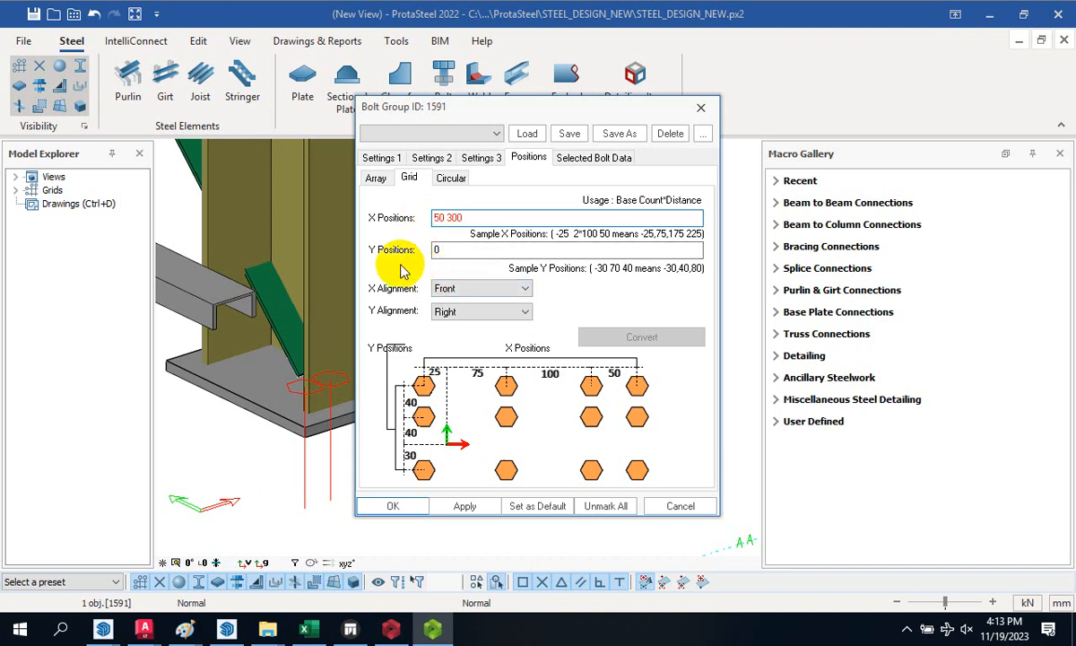
left_click(462, 251)
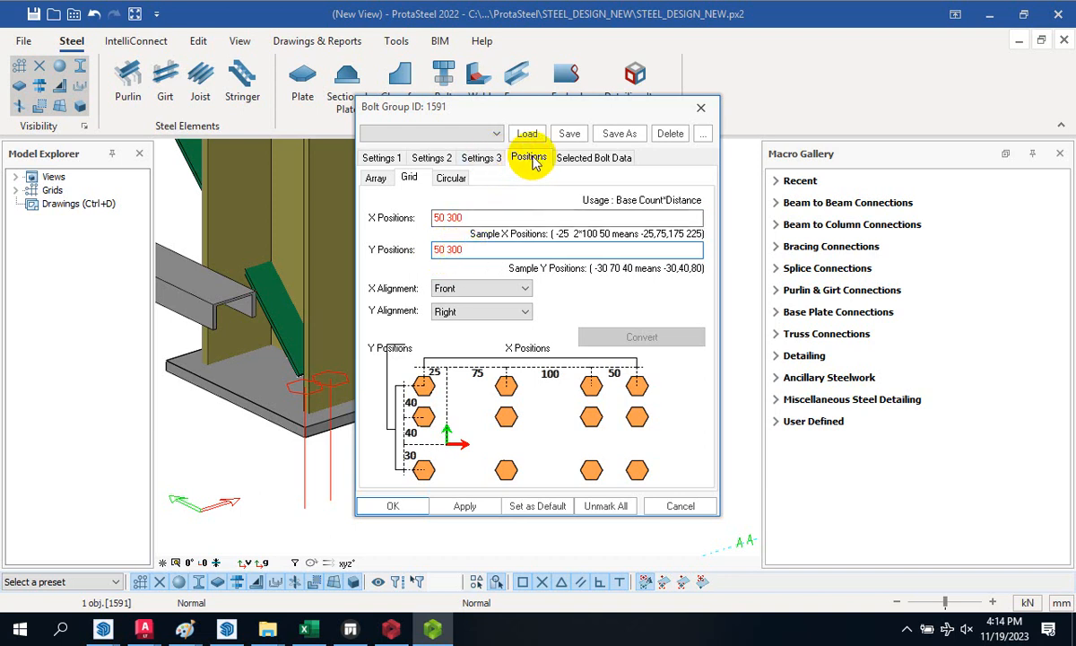
- Review the bolt group settings pages and apply the new hole settings
left_click(572, 158)
left_click(528, 158)
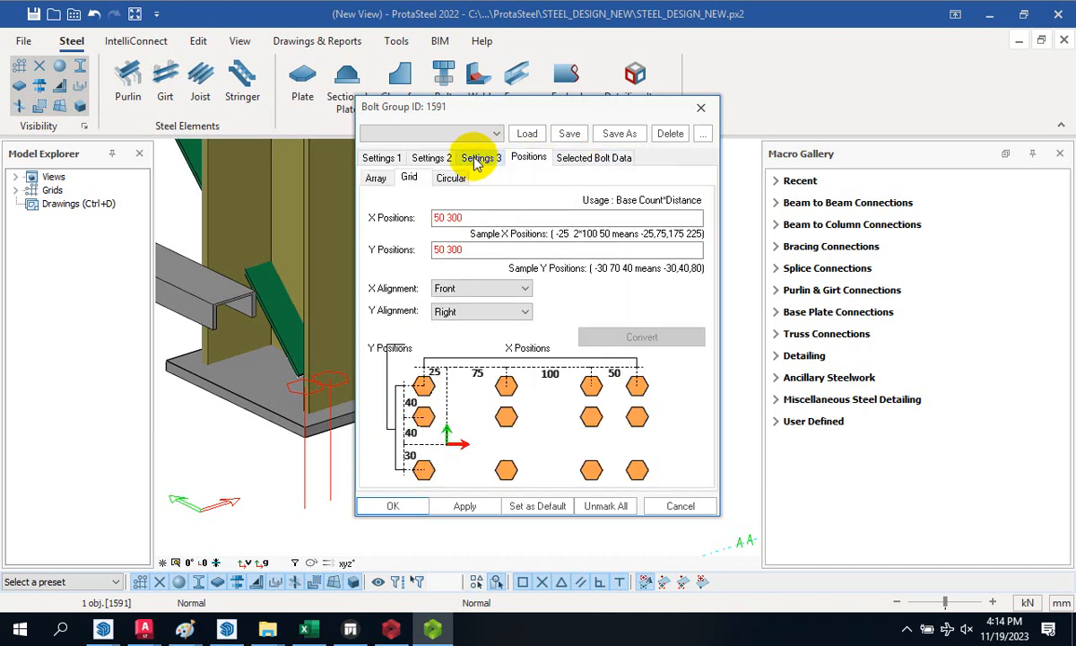
left_click(482, 158)
left_click(433, 157)
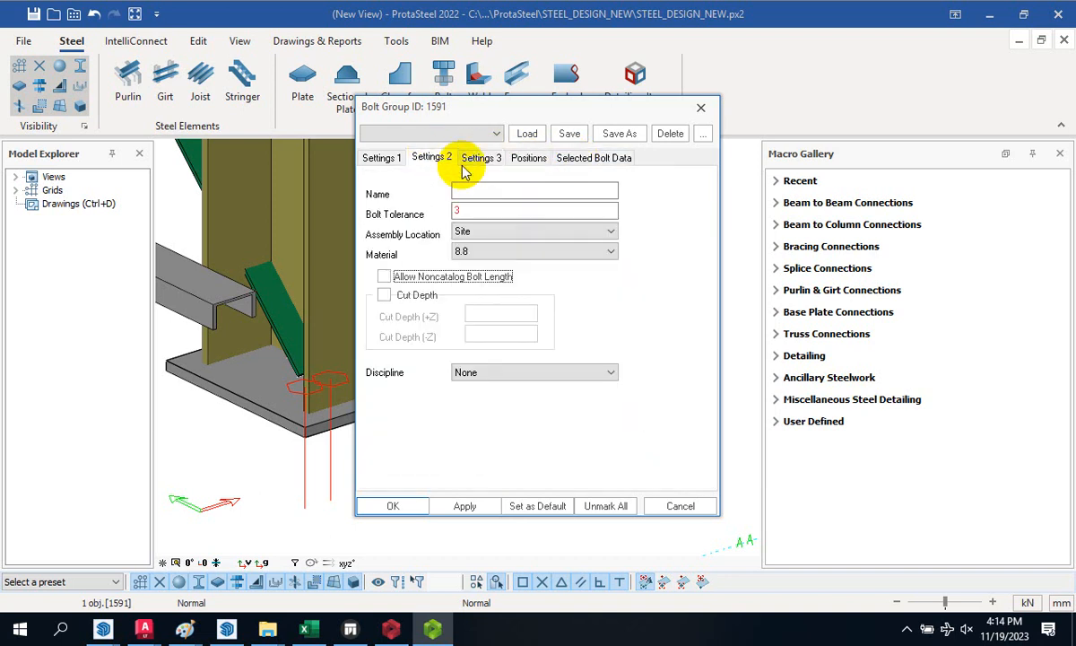
left_click(470, 507)
- Close the Bolt Group dialog with OK and orbit around the base plate to check the holes
left_click(394, 506)
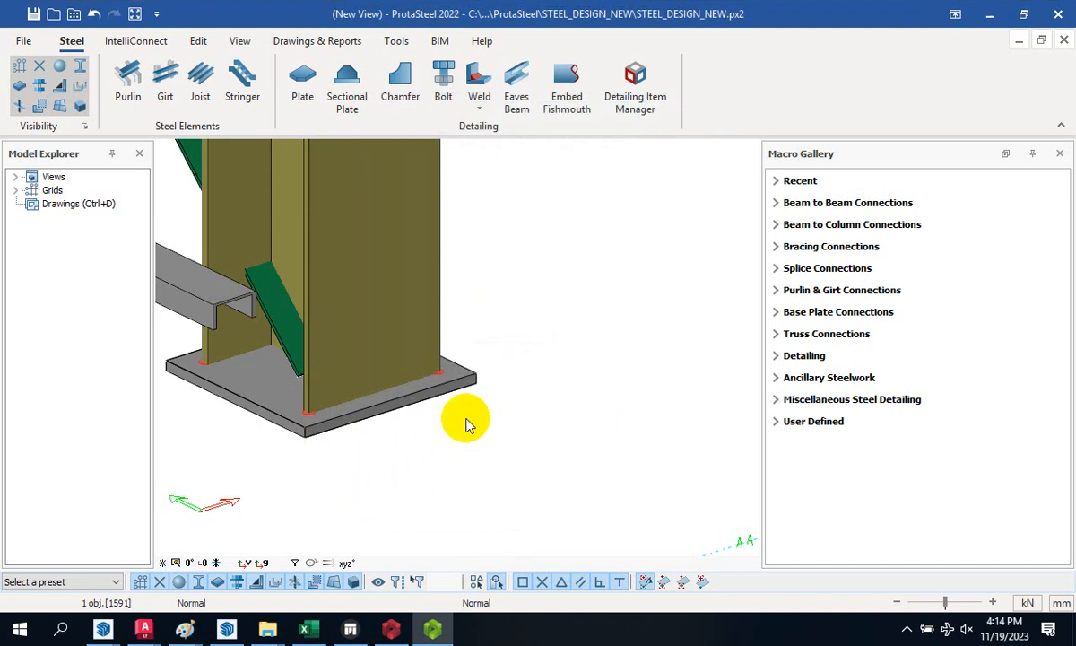
left_click(471, 418)
scroll(298, 439, "up", 5)
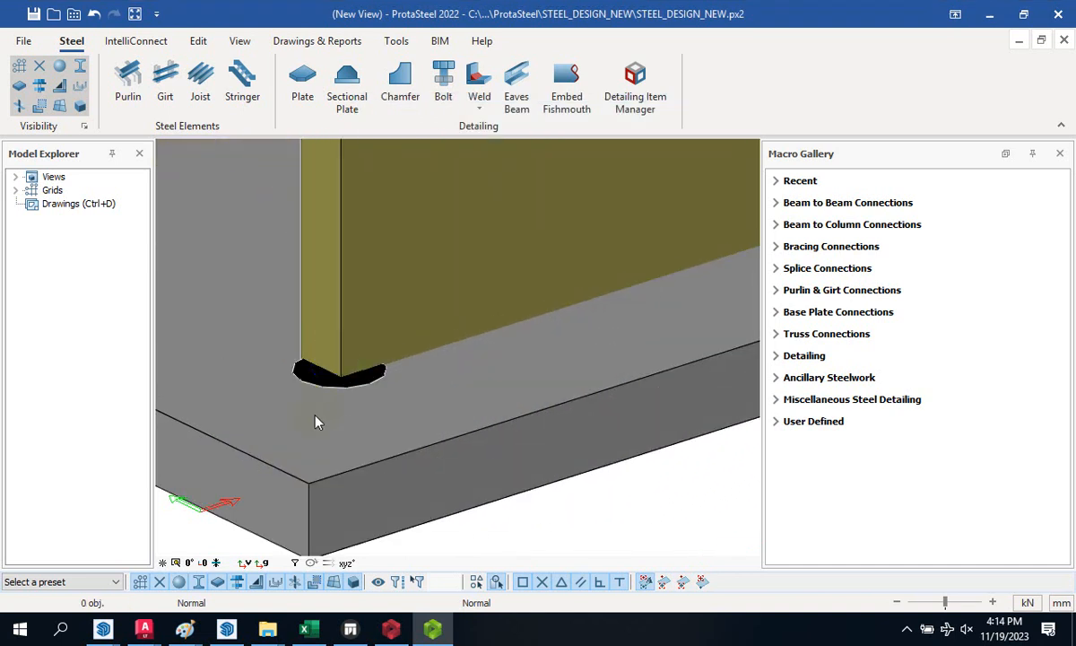
scroll(317, 421, "down", 5)
left_click_drag(414, 380, 492, 394)
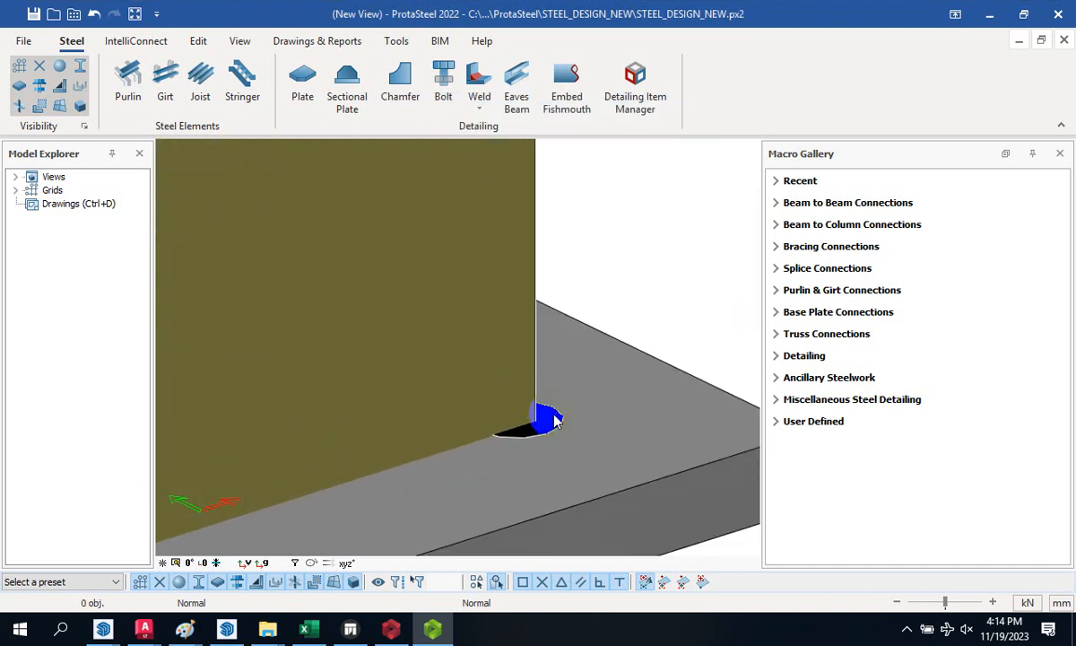
scroll(577, 396, "down", 5)
left_click_drag(576, 397, 469, 420)
scroll(435, 419, "up", 4)
scroll(398, 463, "up", 3)
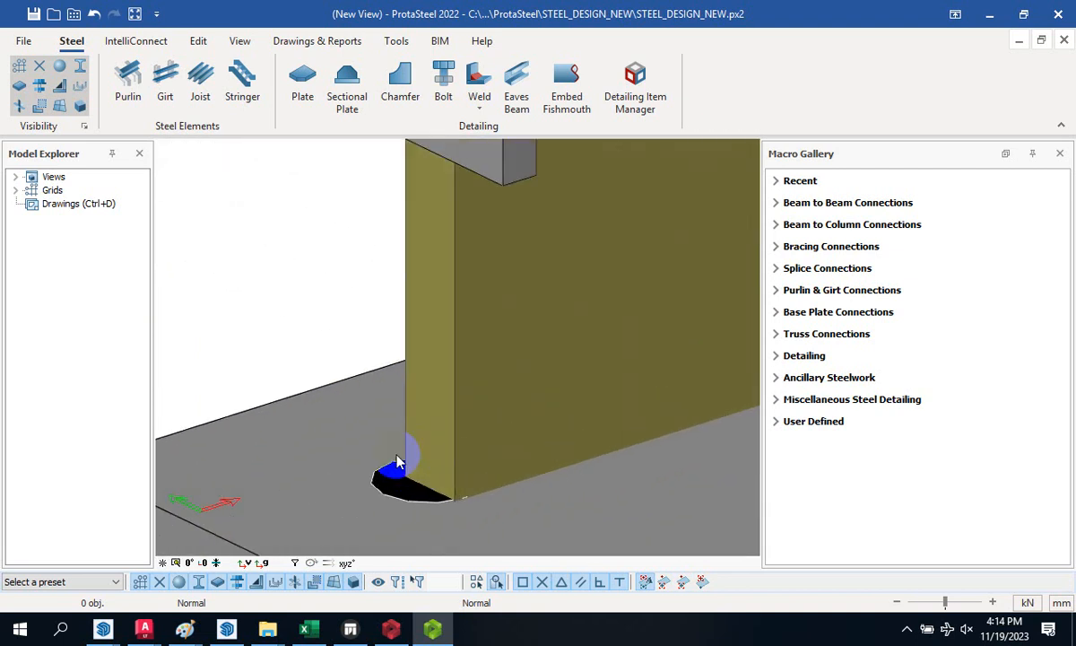
scroll(351, 444, "down", 4)
scroll(364, 453, "up", 2)
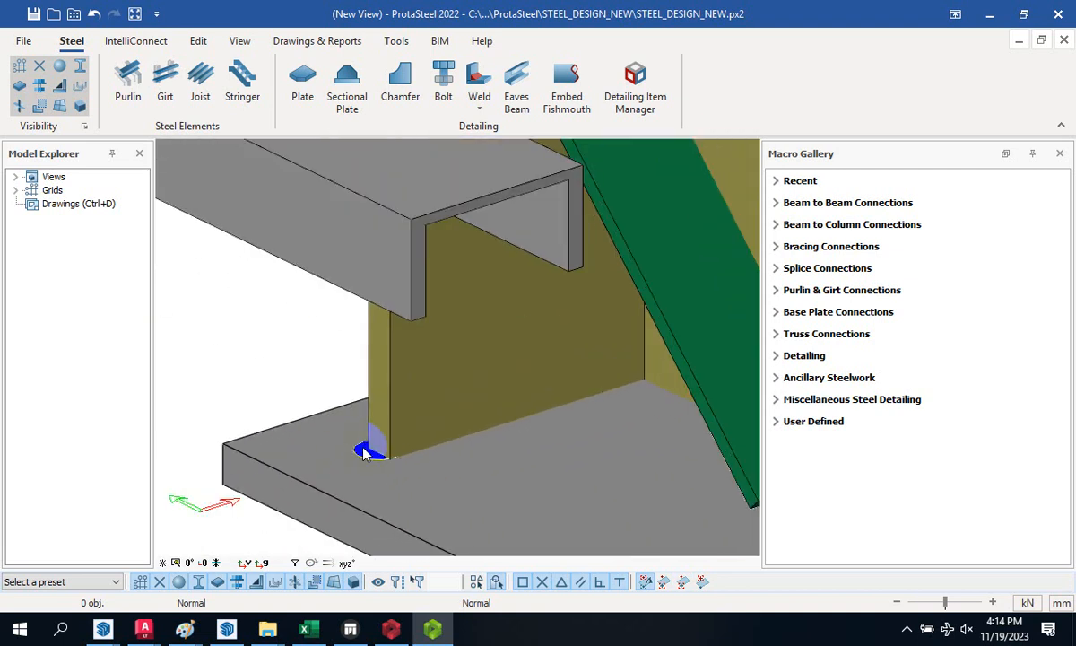
scroll(307, 428, "down", 3)
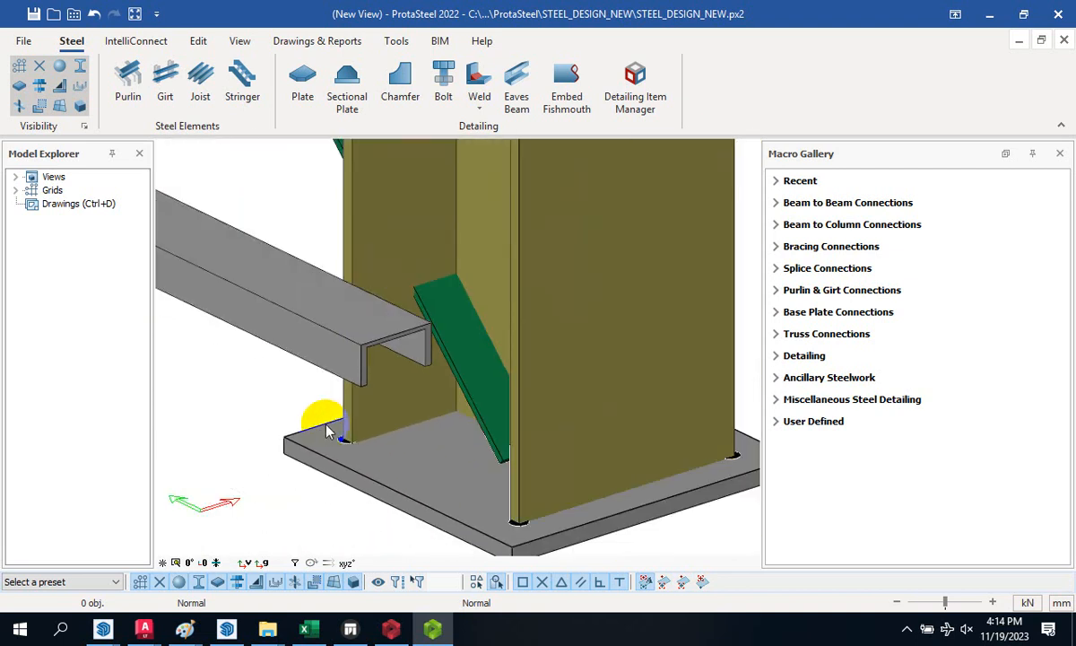
- Orbit to see the remaining holes and select the hole group
middle_click_drag(308, 427, 450, 464)
scroll(447, 475, "up", 3)
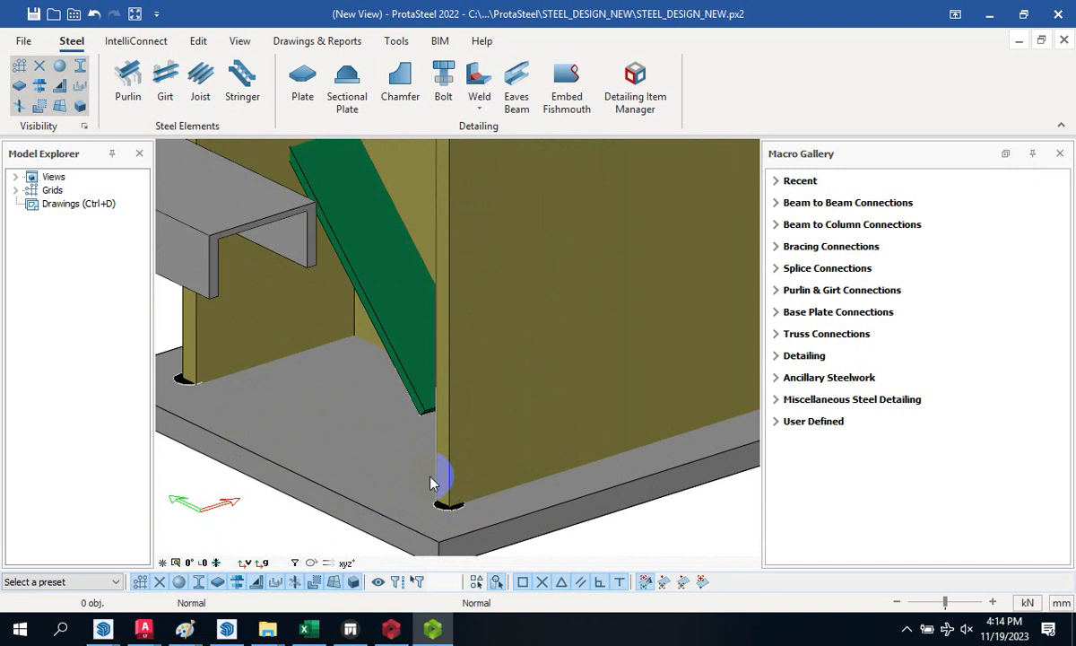
scroll(432, 494, "down", 3)
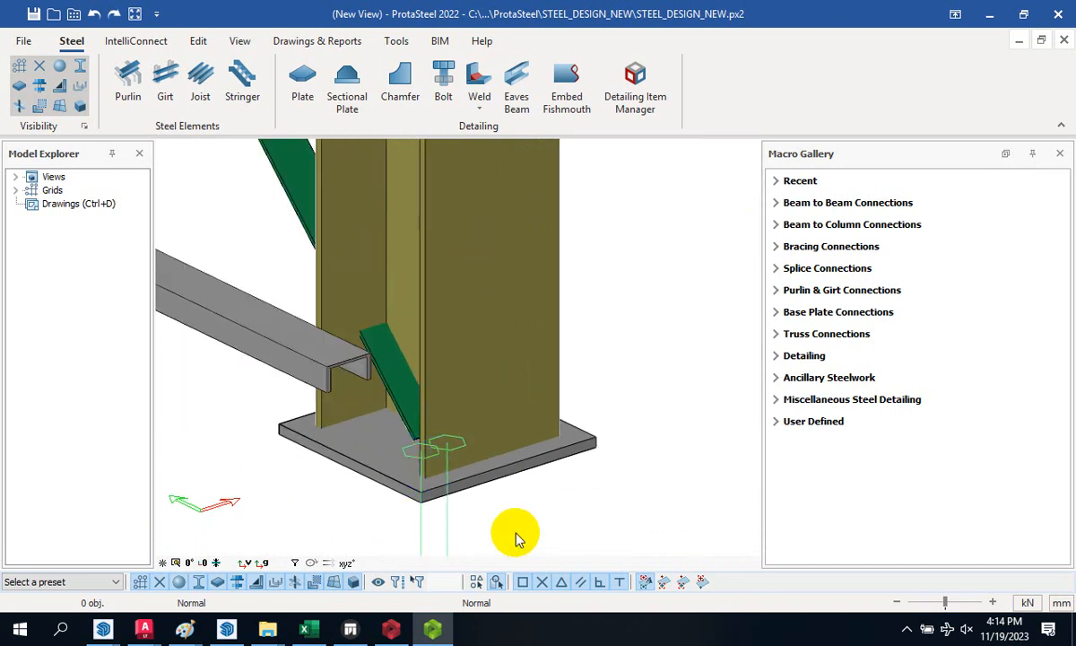
scroll(414, 449, "up", 3)
left_click(410, 474)
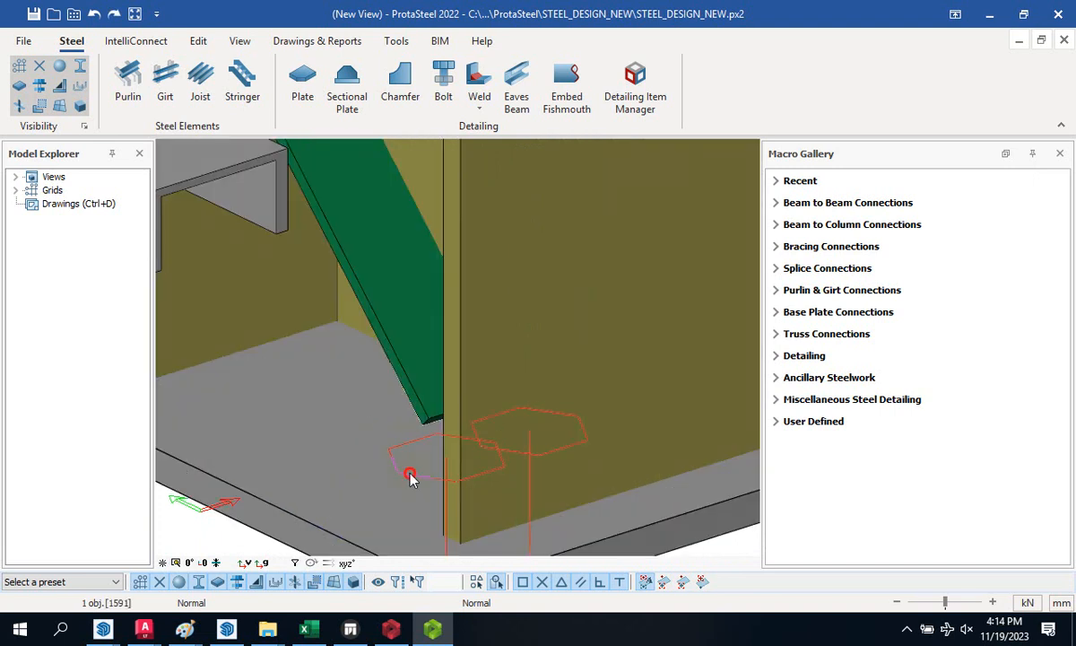
- Set the hole group's grid X and Y positions to 30 300, apply and close
double_click(409, 472)
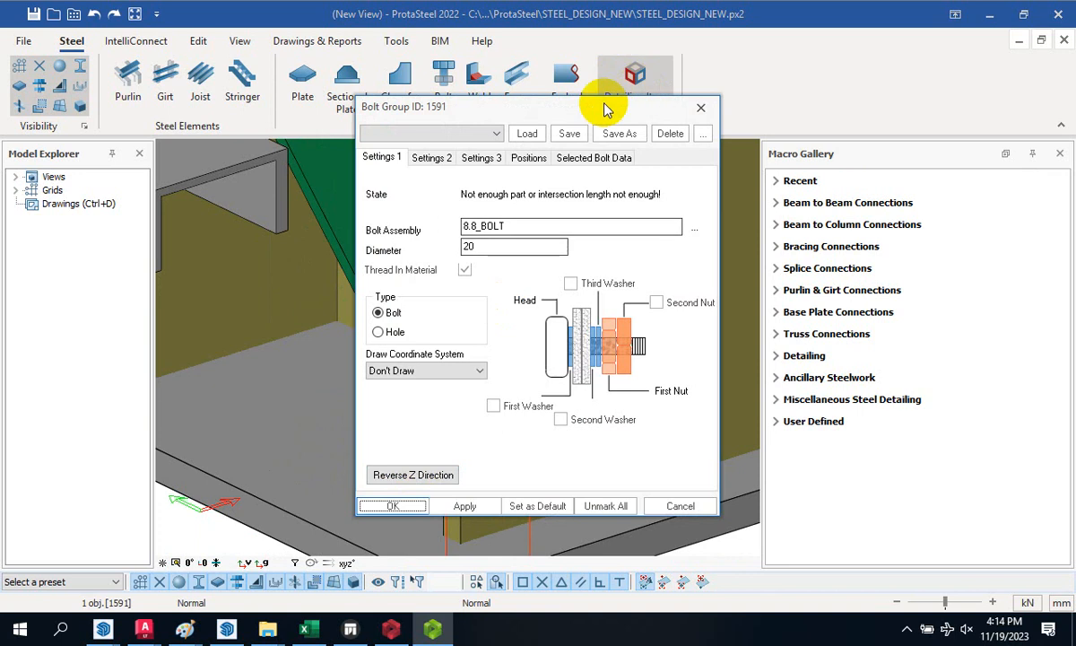
left_click(527, 158)
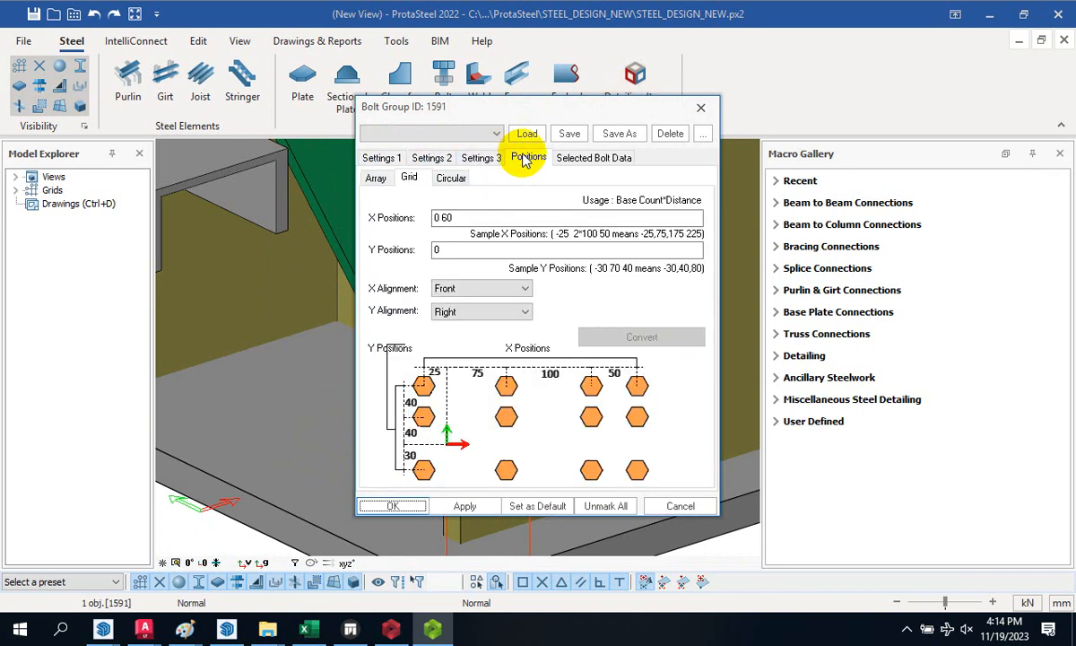
left_click(471, 217)
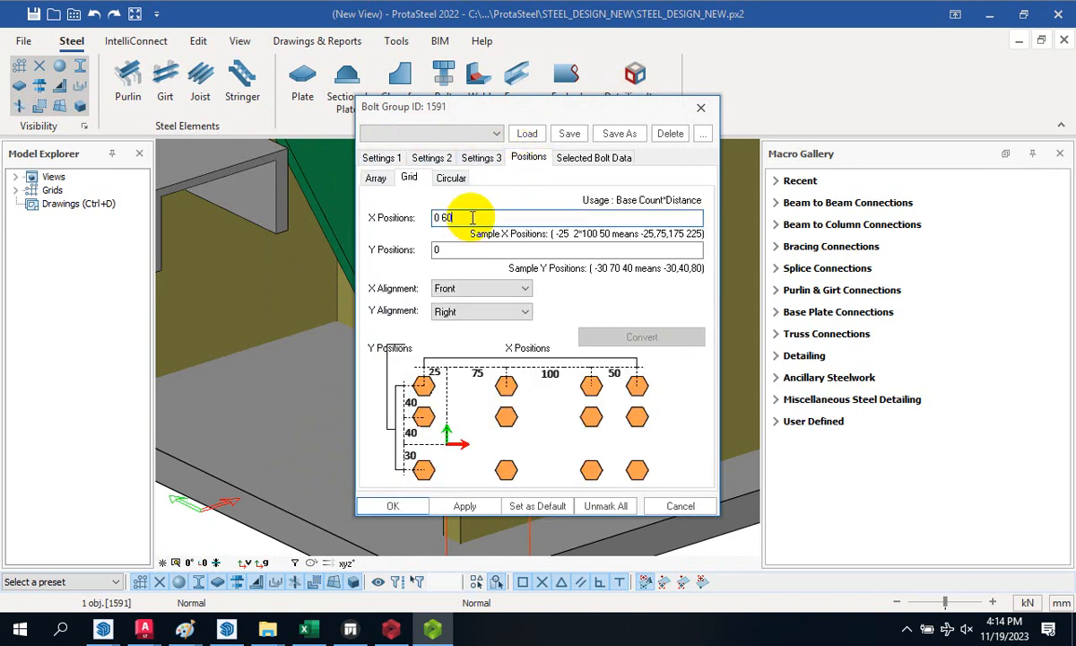
left_click_drag(472, 217, 409, 220)
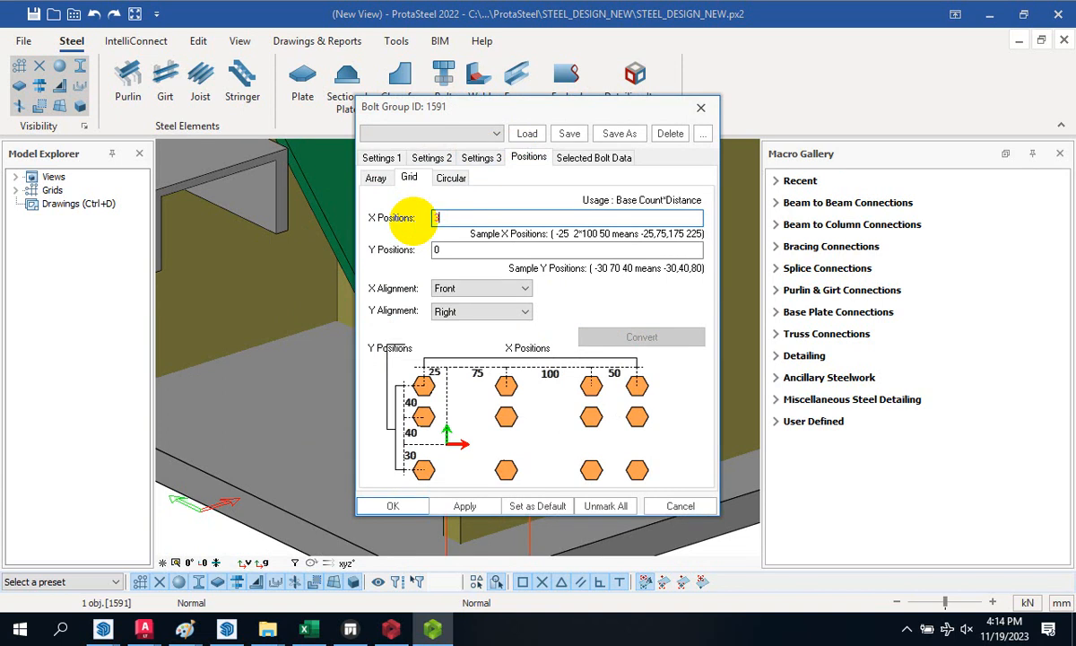
type("30 3")
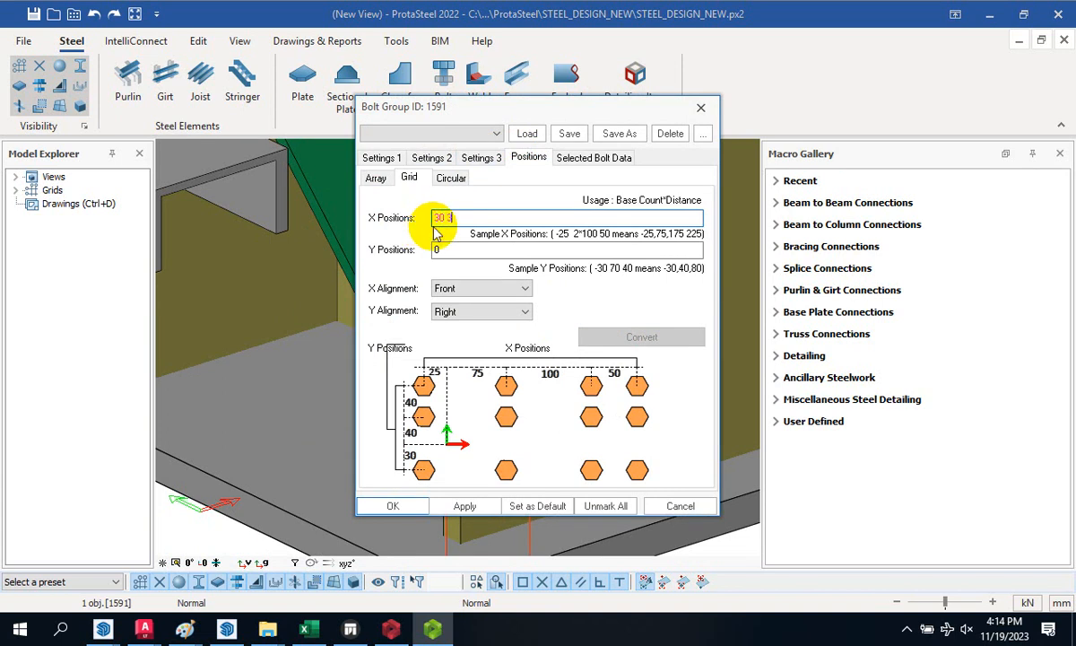
type("00")
double_click(448, 250)
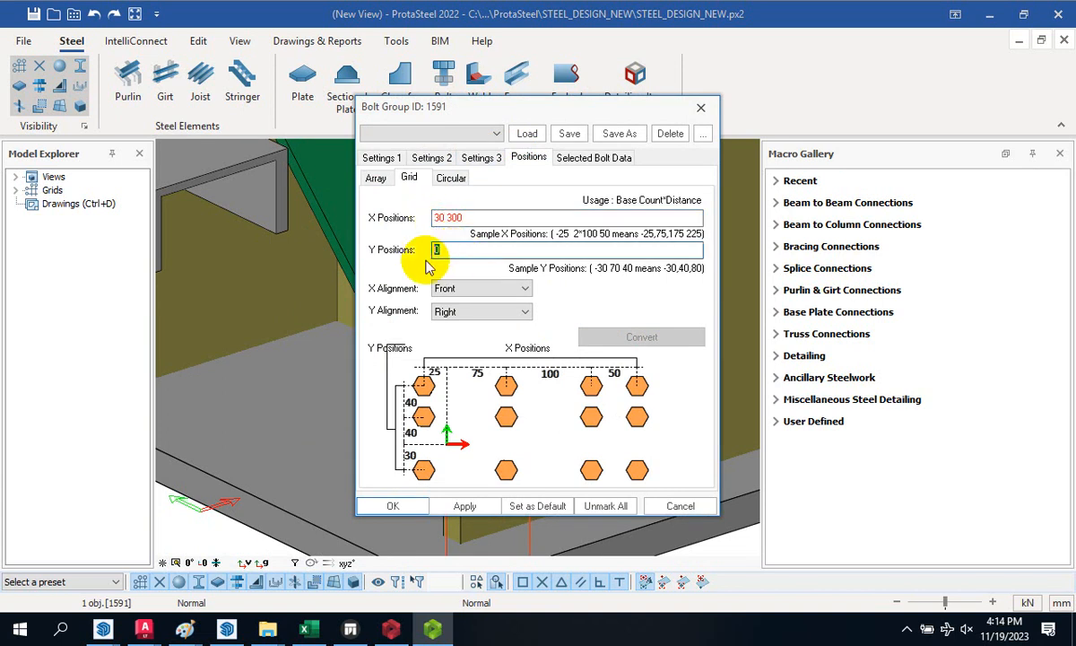
type("30 300")
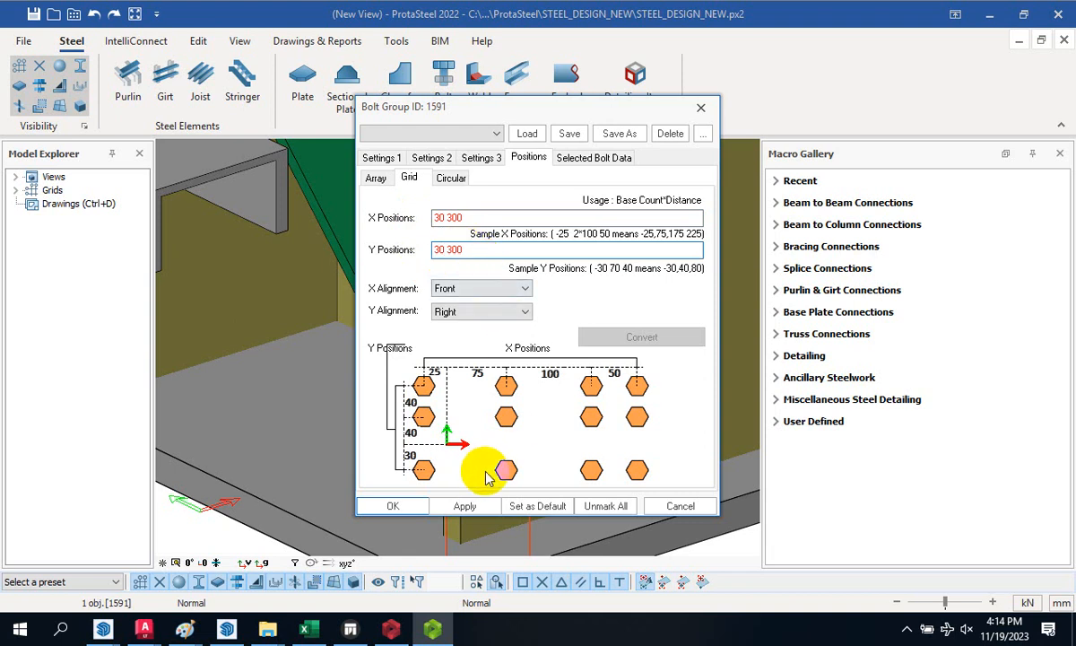
left_click(478, 508)
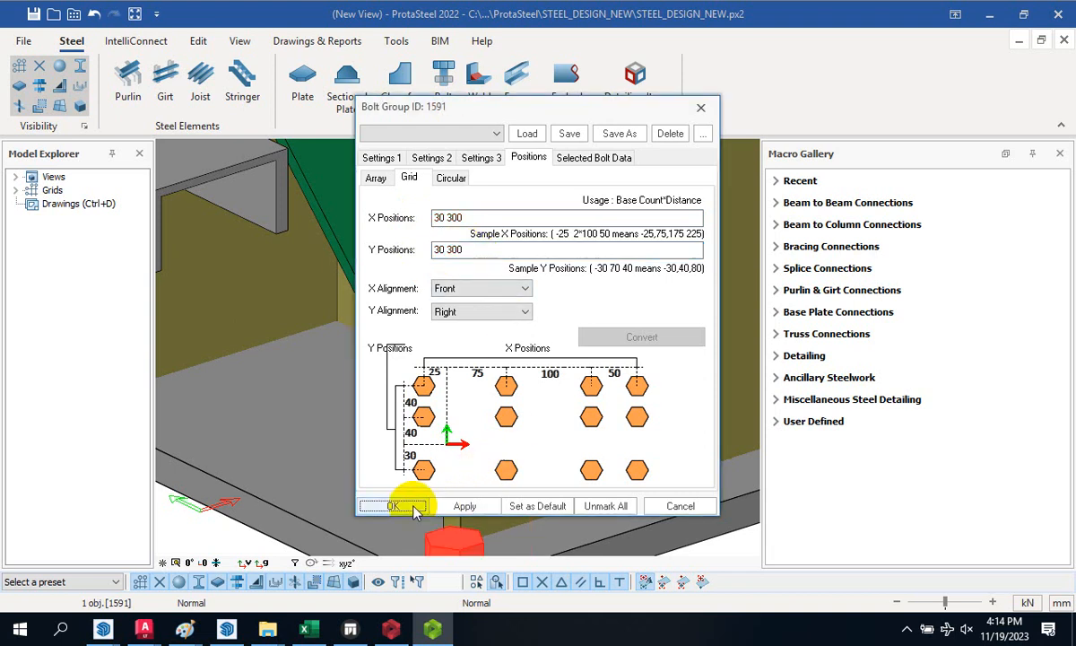
left_click(406, 506)
scroll(471, 384, "down", 3)
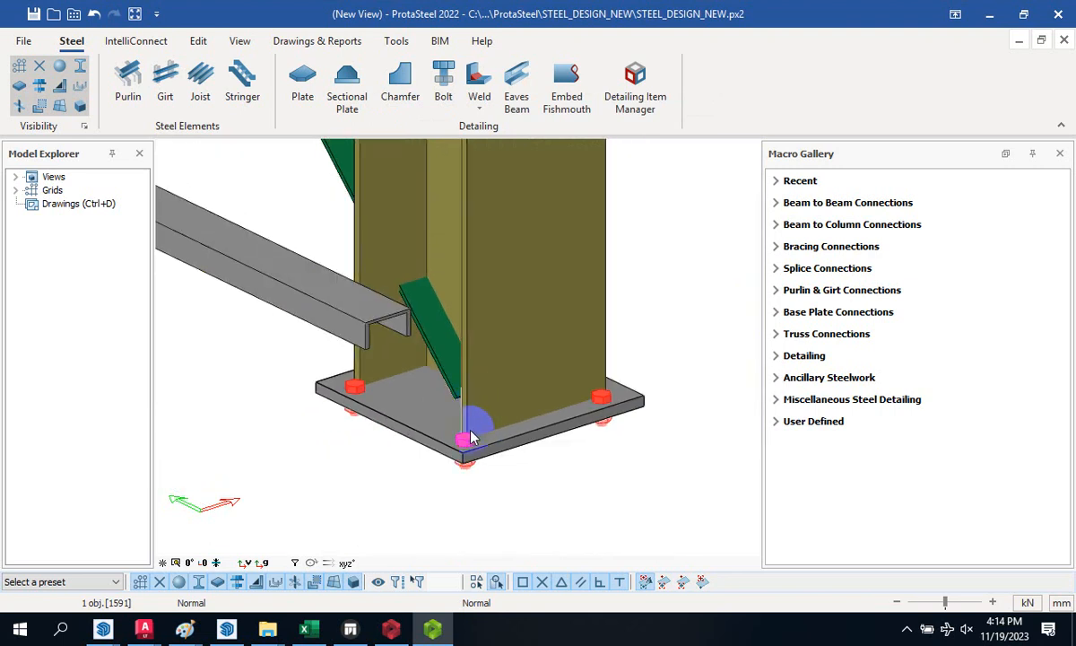
scroll(474, 433, "up", 5)
scroll(446, 458, "down", 5)
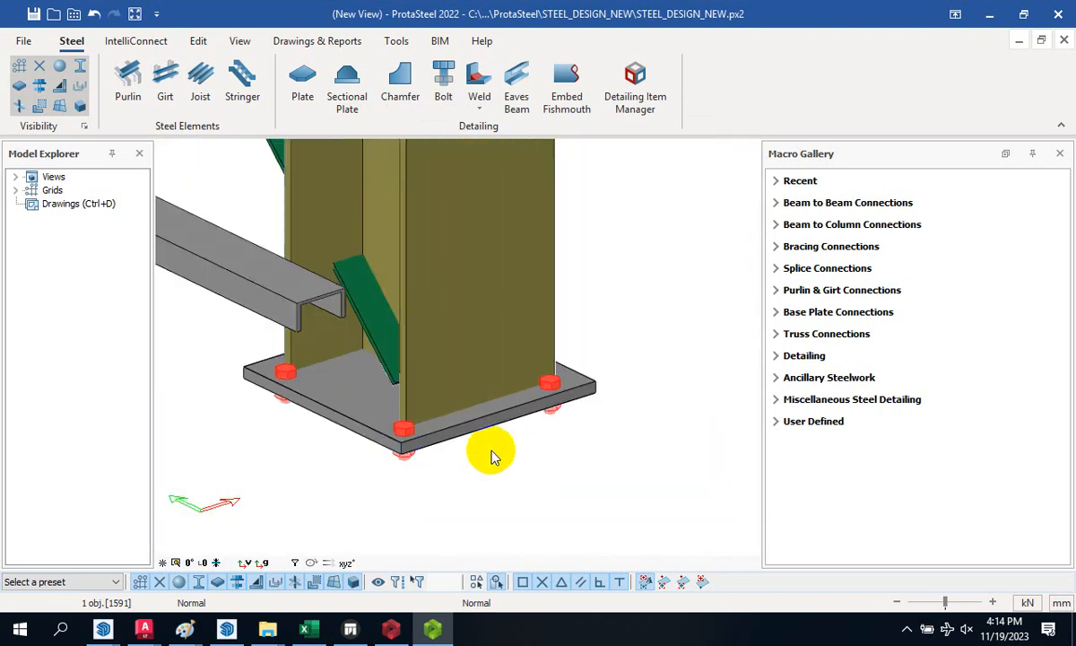
scroll(538, 422, "up", 6)
scroll(485, 386, "down", 4)
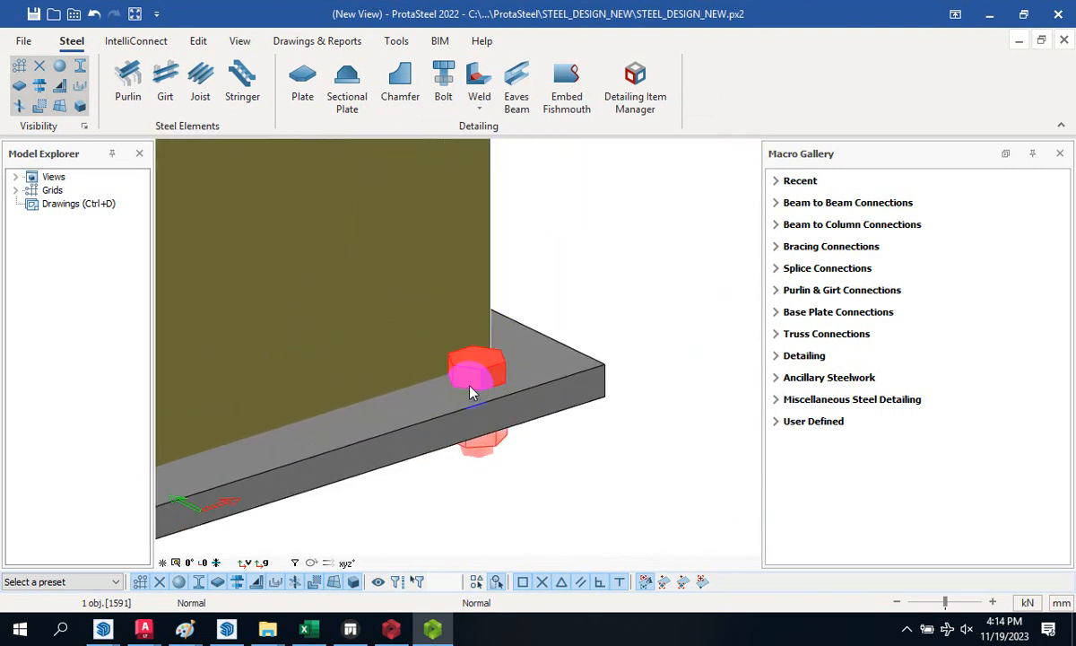
scroll(494, 377, "up", 2)
scroll(502, 378, "down", 2)
scroll(502, 386, "up", 4)
scroll(492, 450, "down", 2)
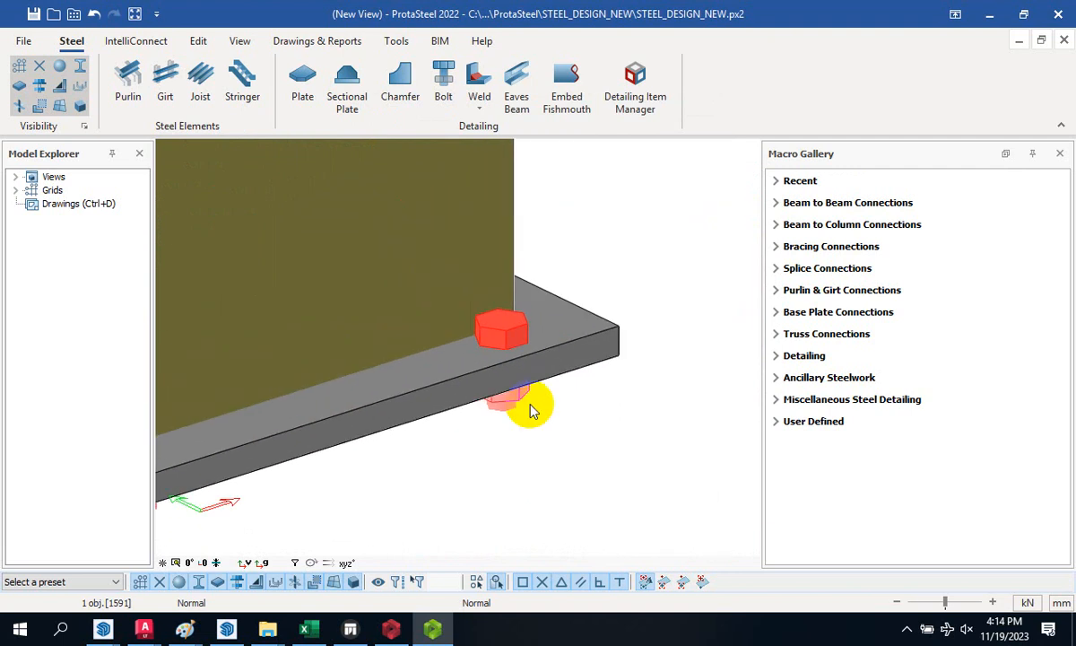
scroll(533, 408, "up", 3)
scroll(534, 428, "down", 2)
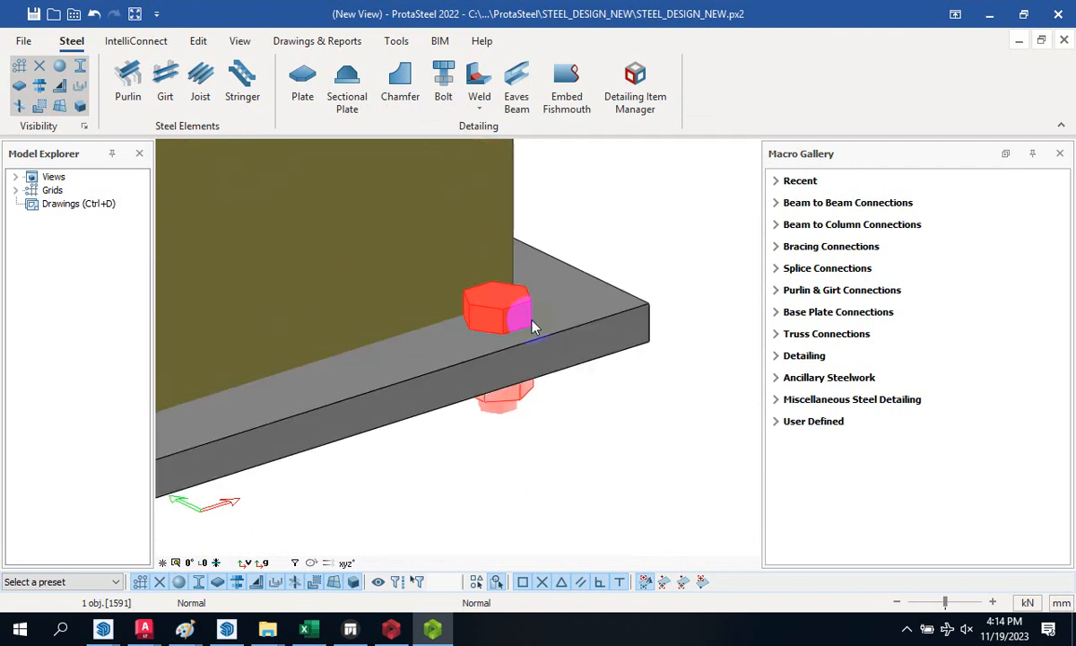
key("Delete")
scroll(530, 333, "down", 3)
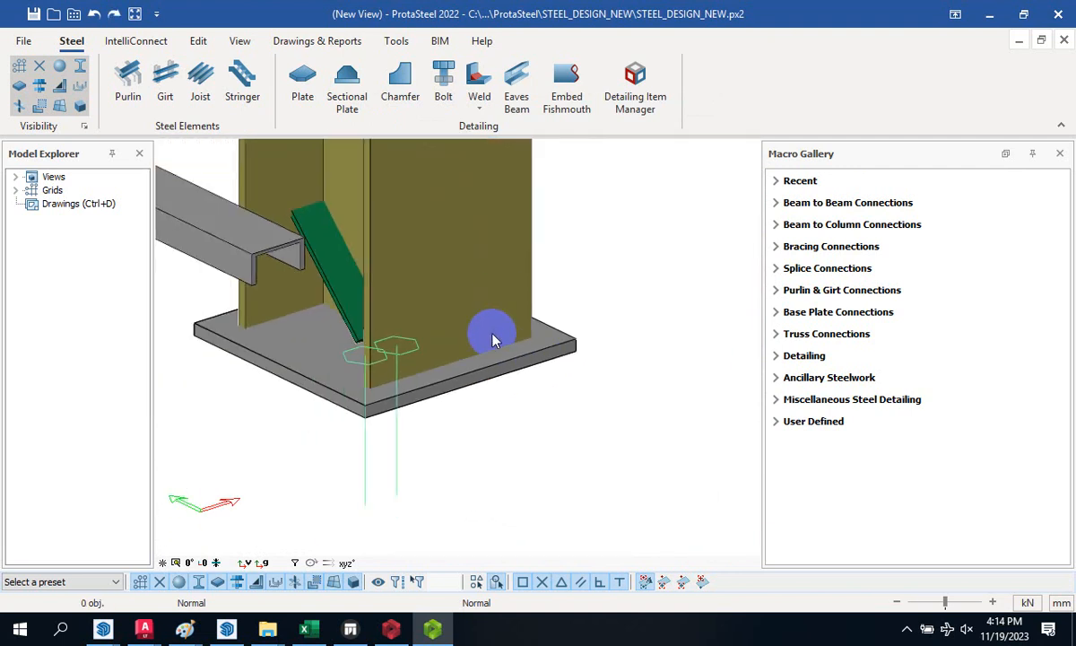
scroll(413, 358, "up", 3)
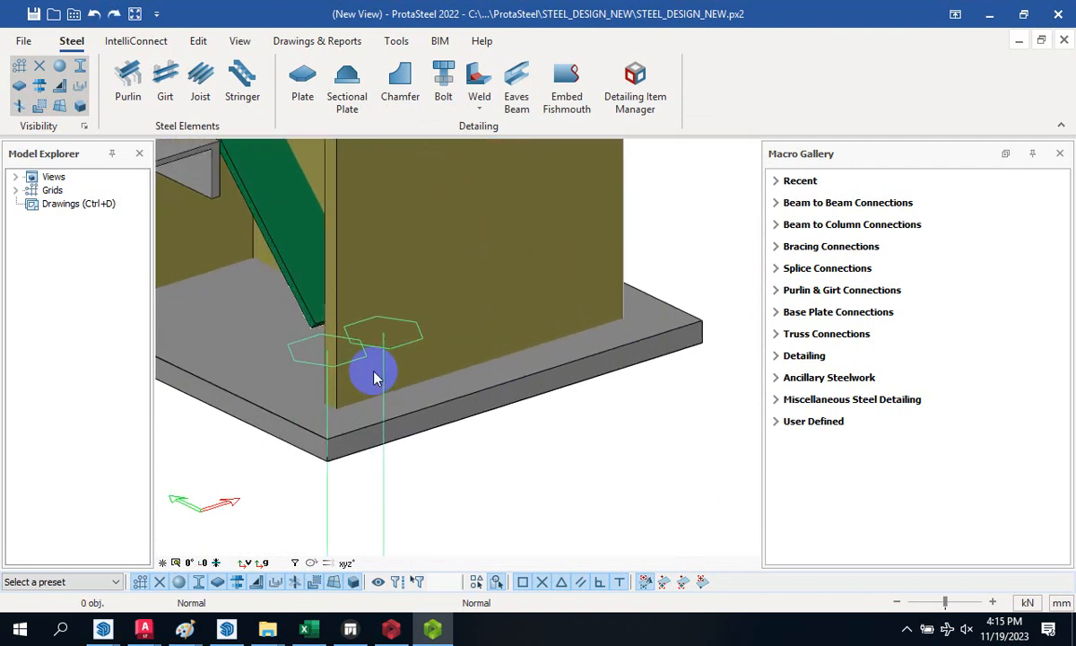
- Reopen the bolt group, switch it to holes, and keep Bolt Tolerance at 3
double_click(307, 369)
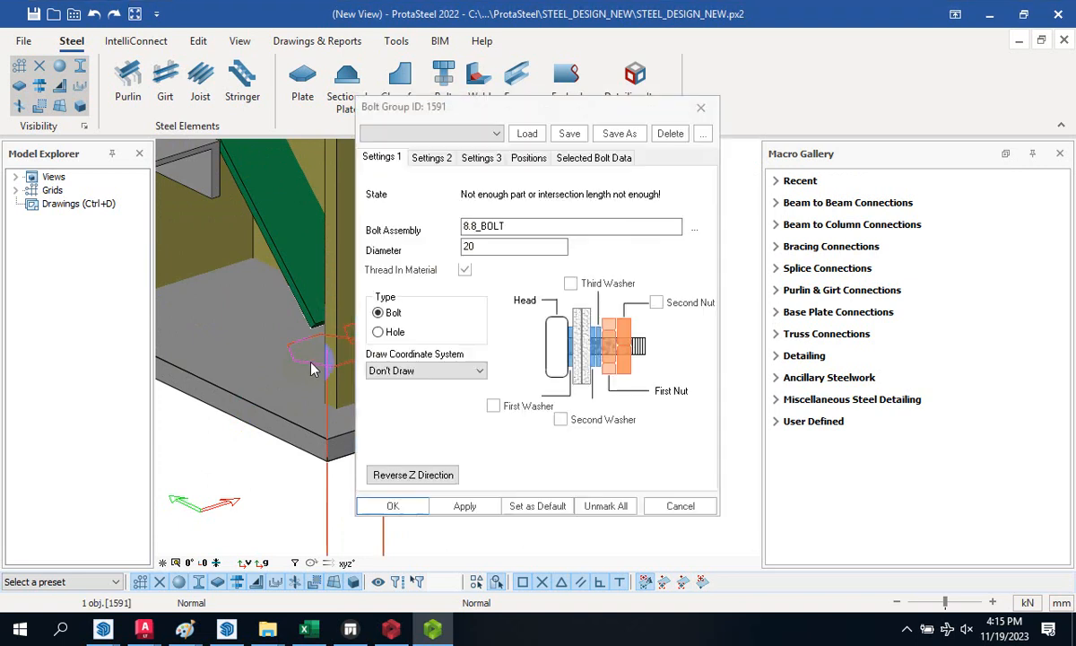
left_click(385, 333)
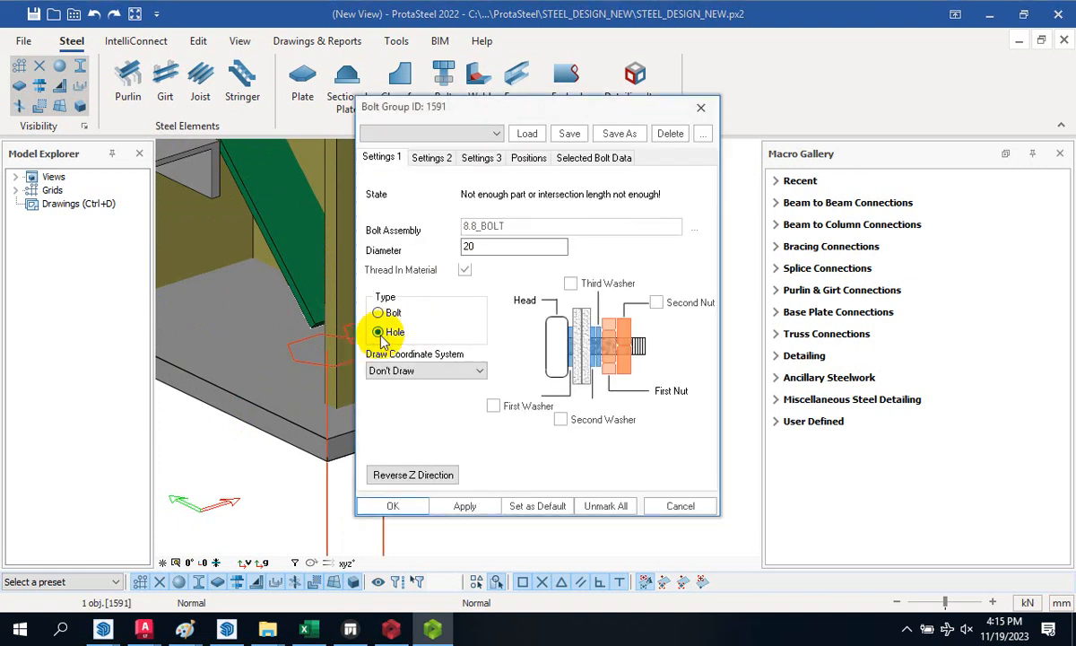
left_click(431, 159)
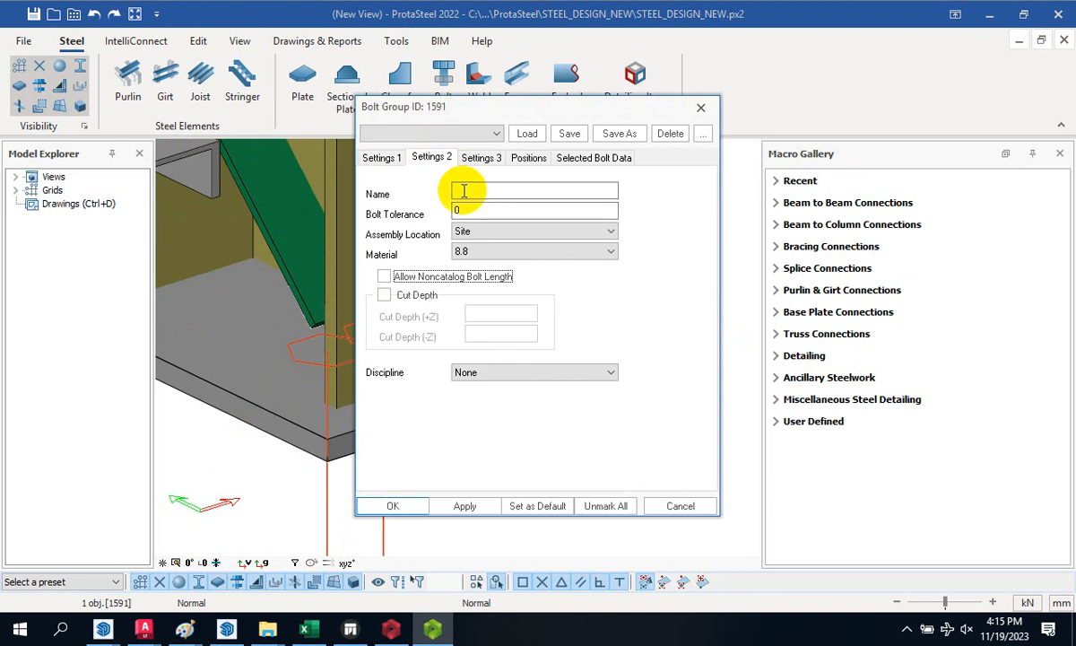
left_click(381, 158)
left_click(432, 159)
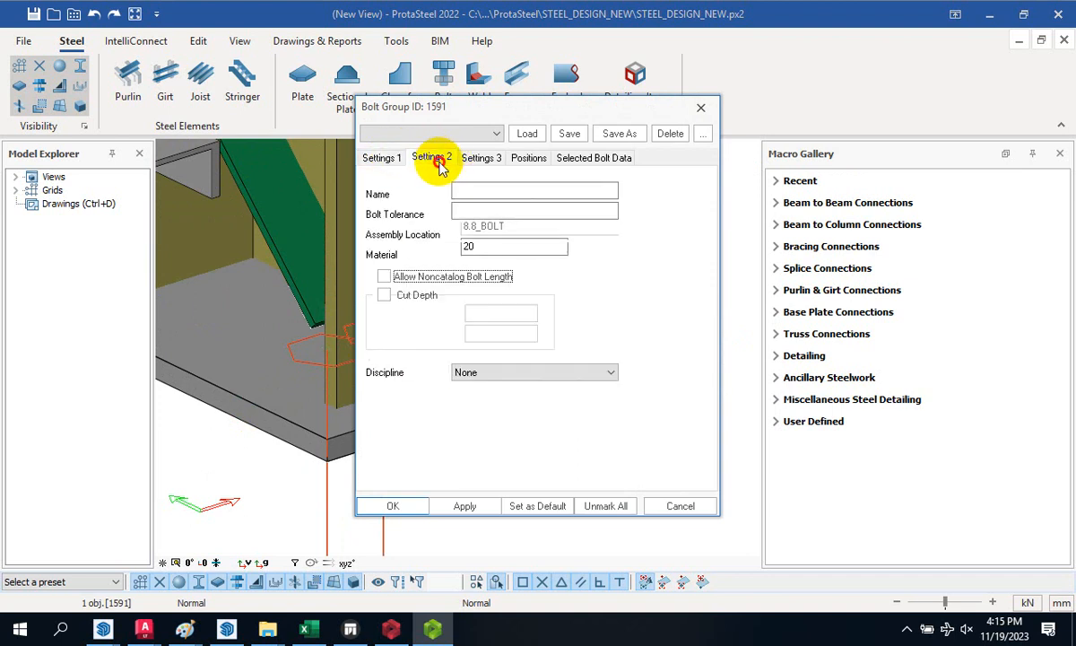
double_click(470, 209)
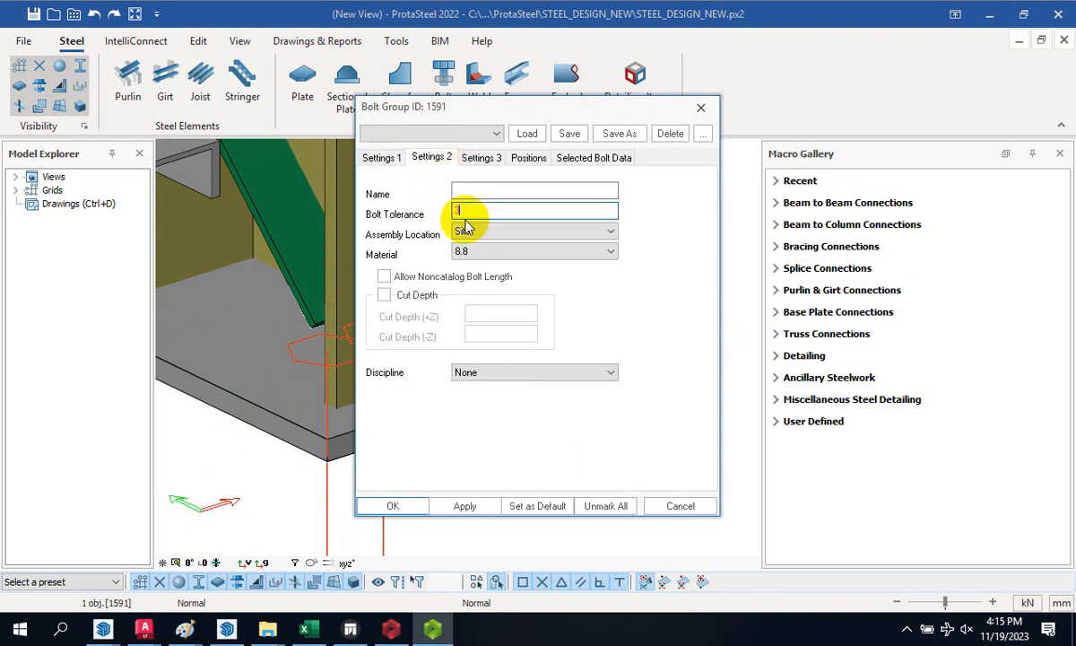
- Set the hole X Positions to 30 340 and Y Positions to 30, then apply
left_click(528, 159)
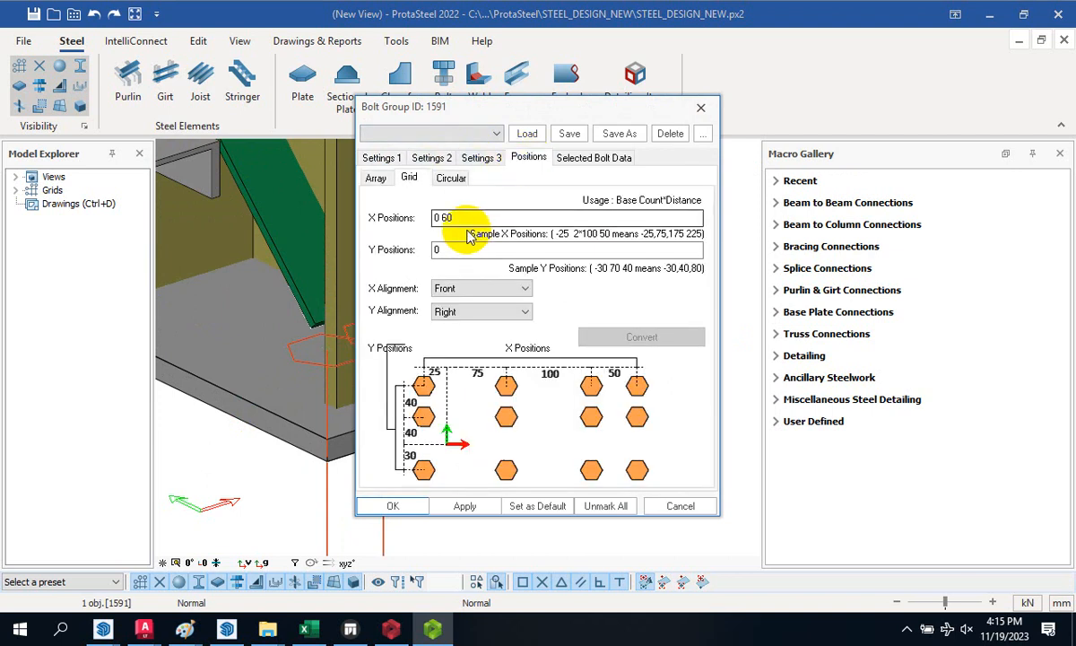
double_click(439, 219)
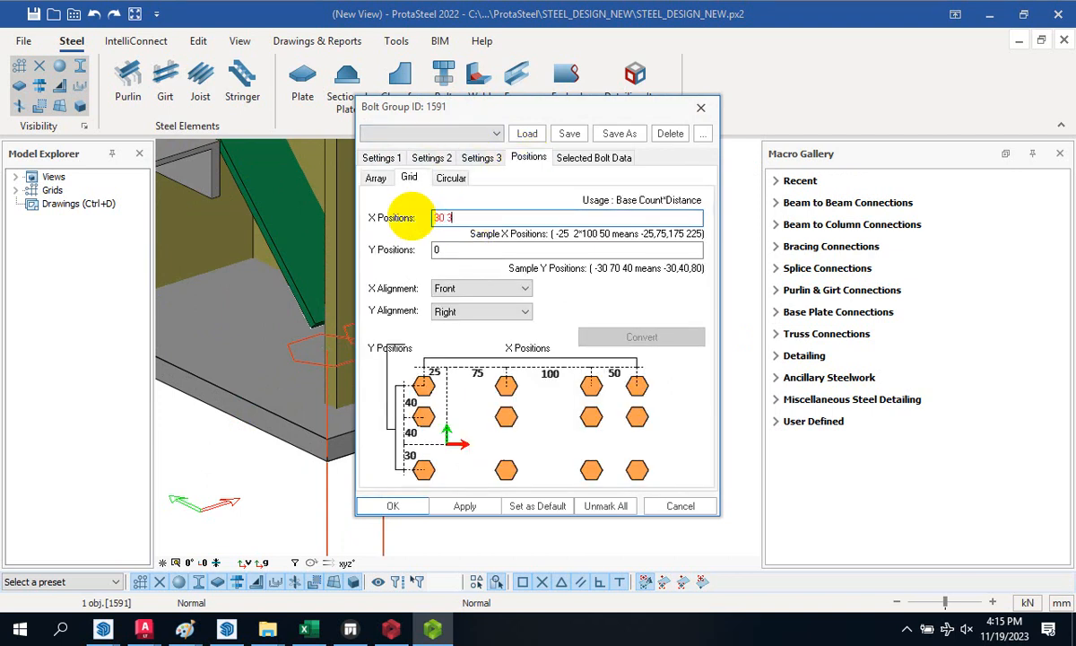
type("30 300")
left_click(439, 249)
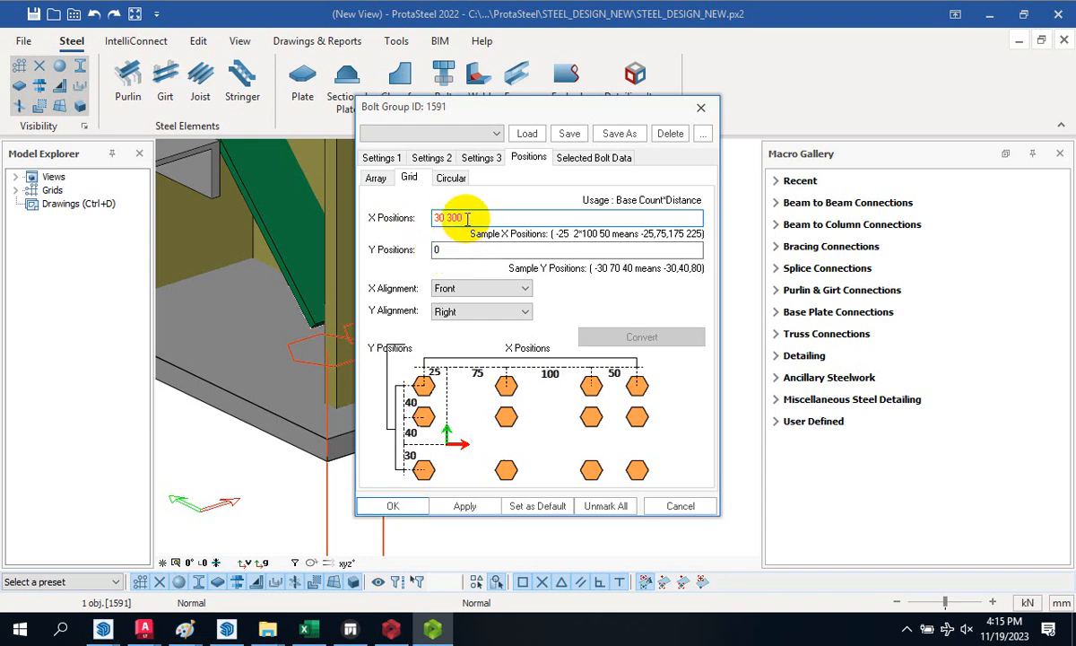
left_click_drag(465, 218, 446, 218)
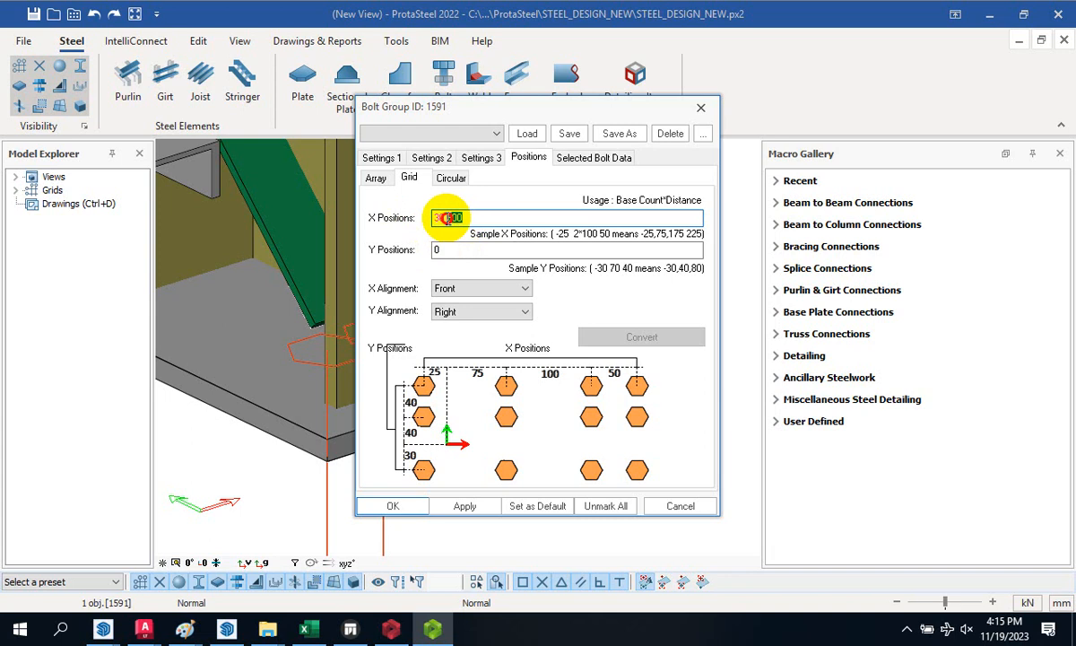
left_click(473, 215)
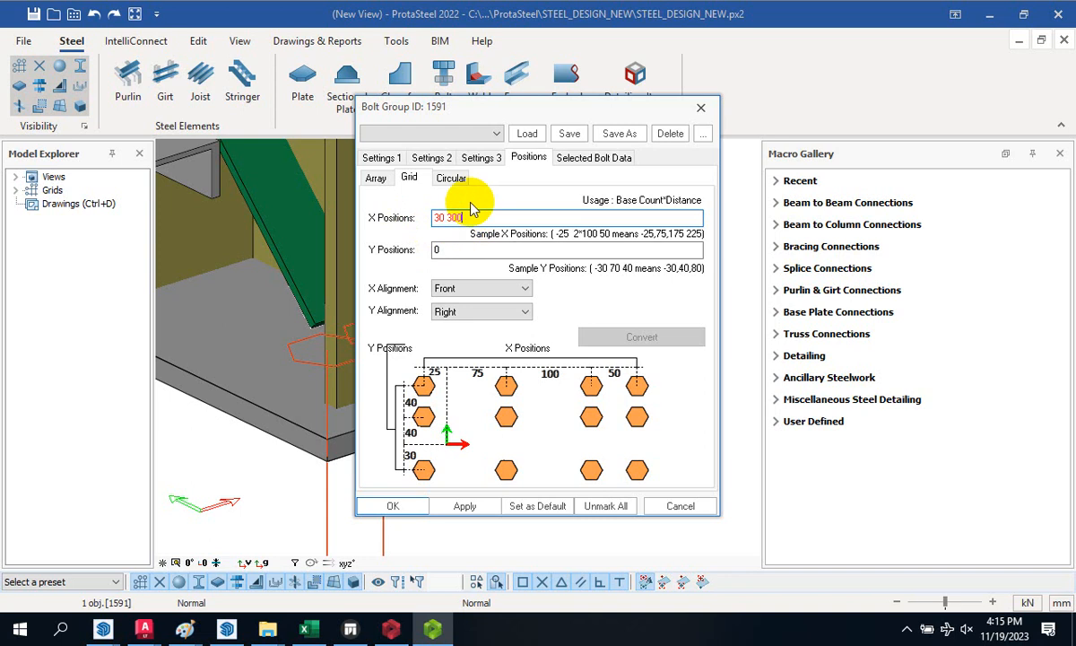
left_click(468, 212)
left_click(456, 217)
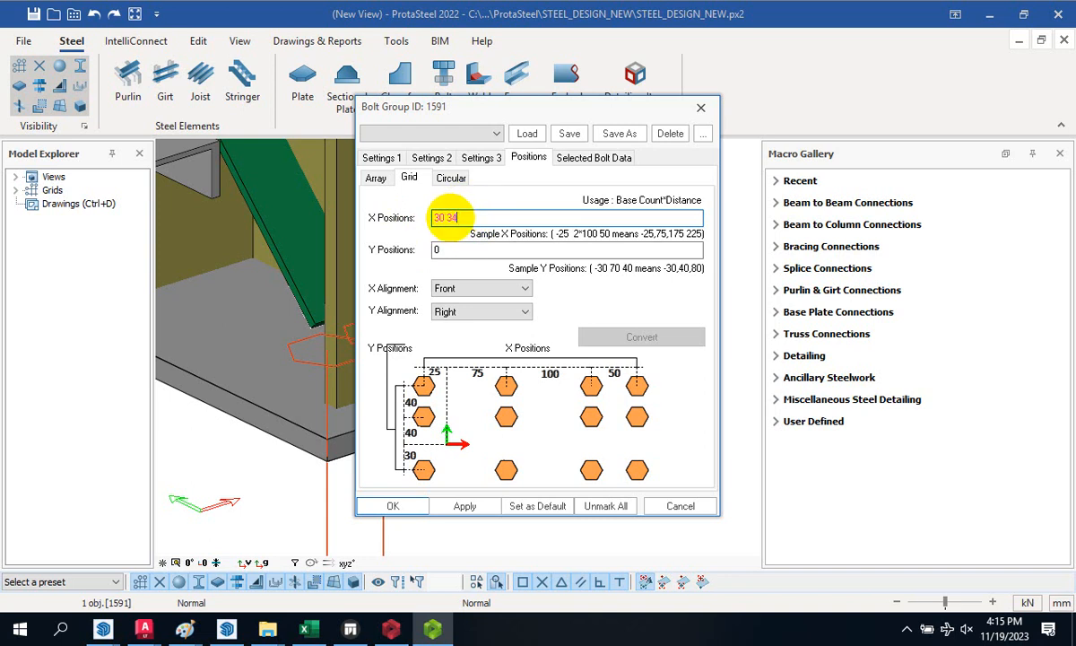
double_click(432, 250)
type("30 340")
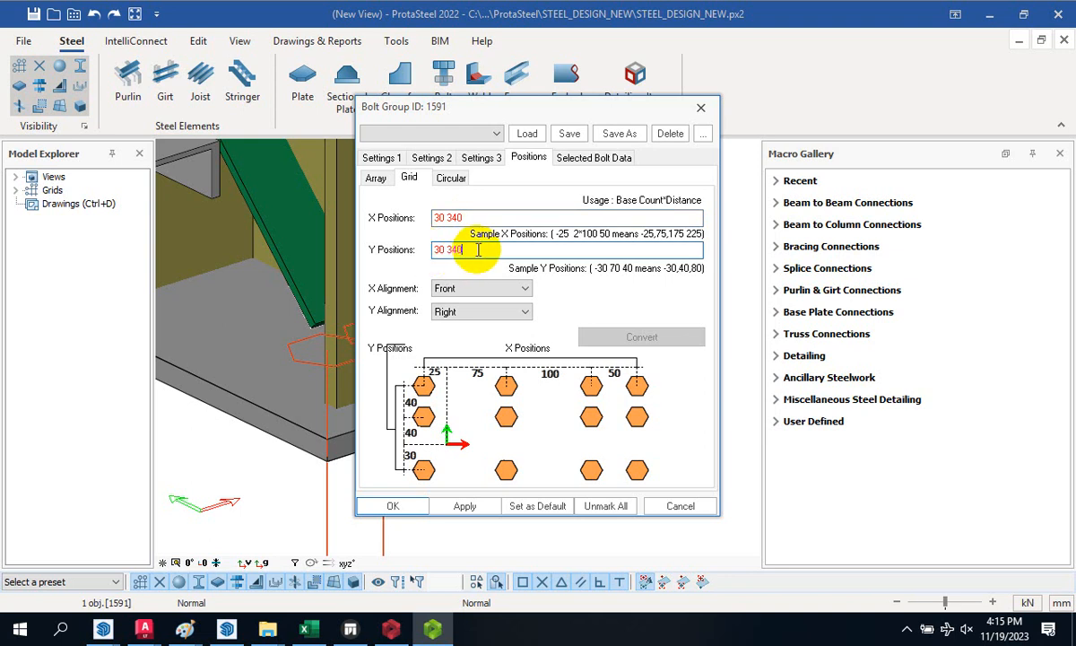
left_click(439, 508)
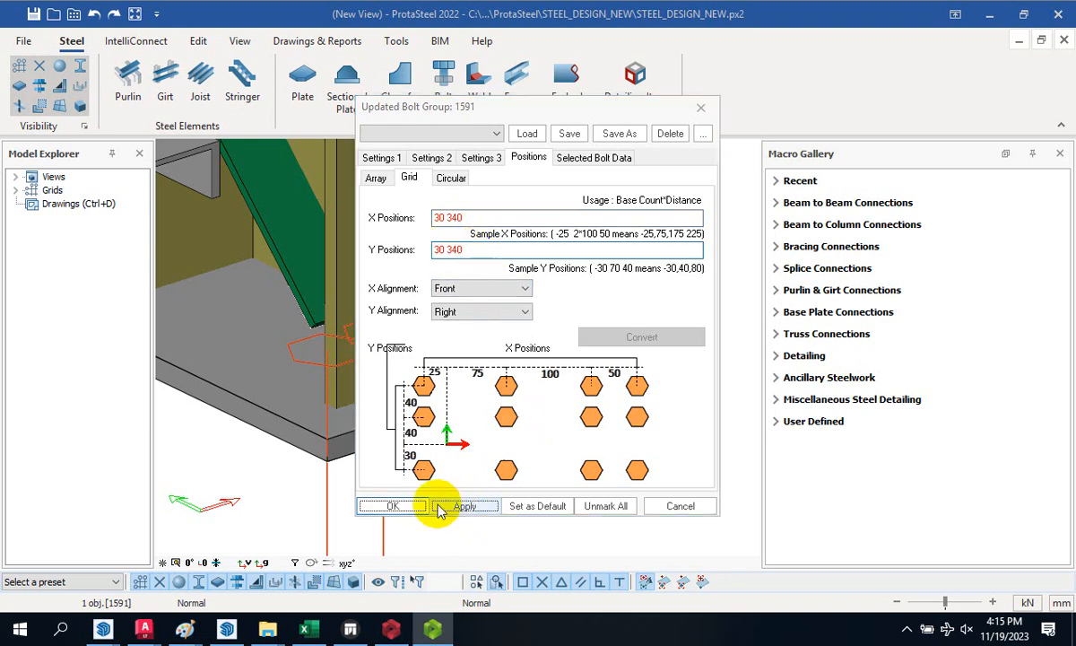
- Keep Site assembly and 8.8 material, then confirm the bolt group with OK
left_click(480, 158)
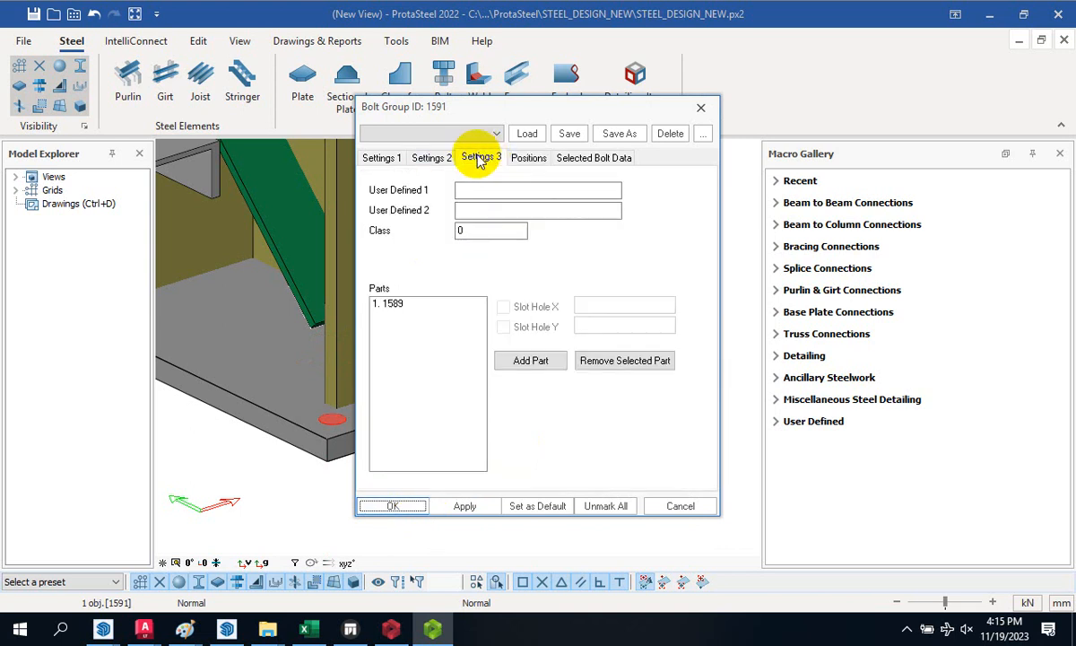
left_click(437, 158)
left_click(388, 159)
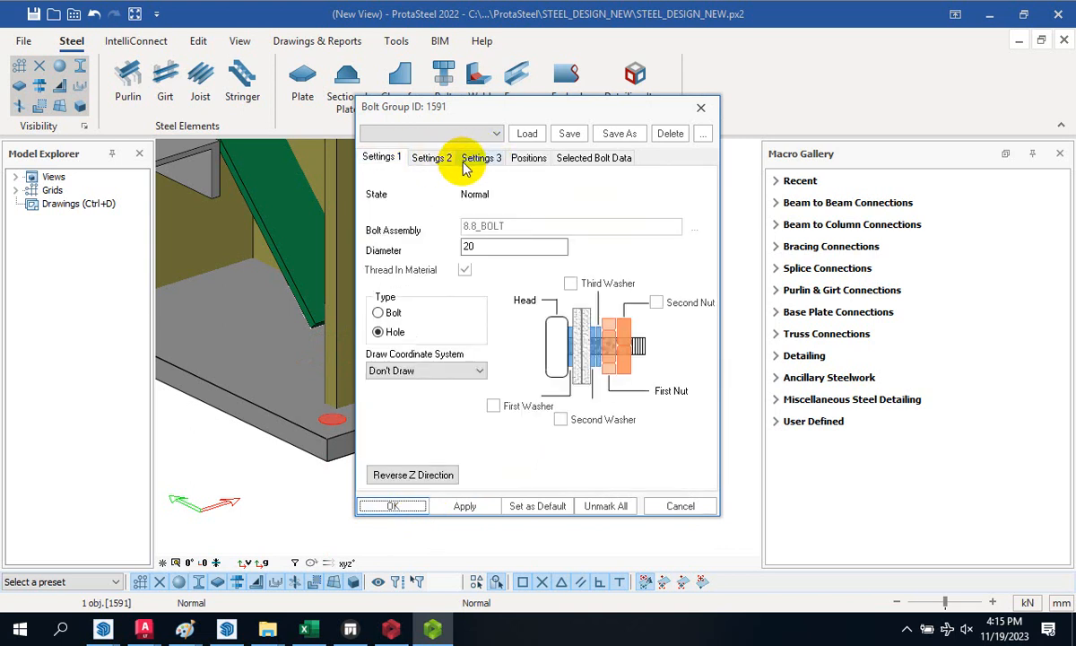
left_click(433, 158)
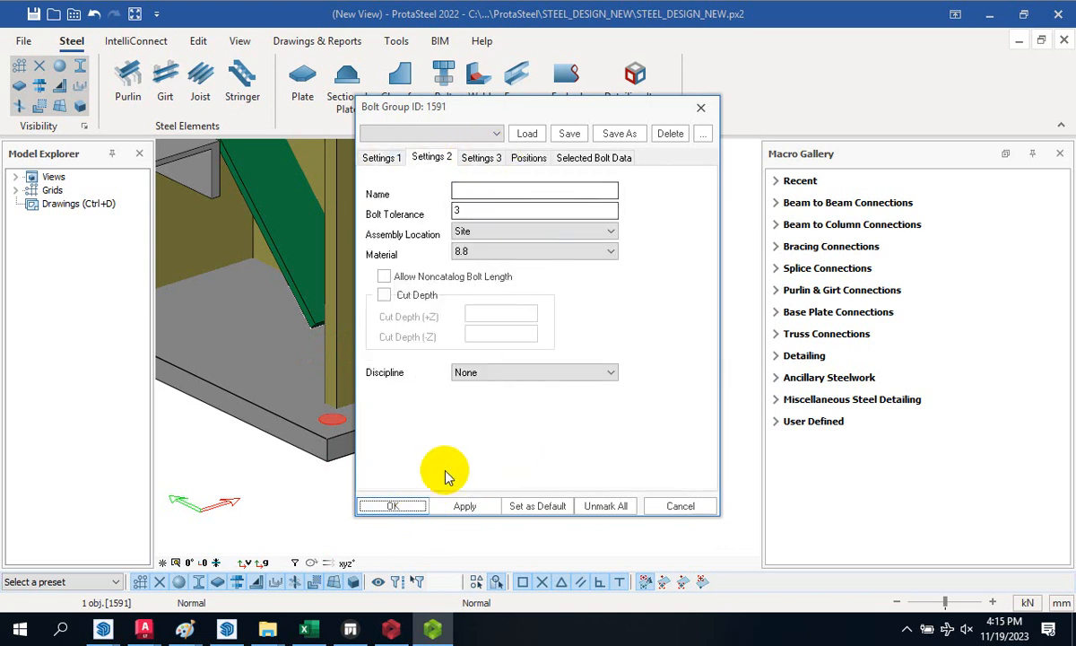
left_click(408, 505)
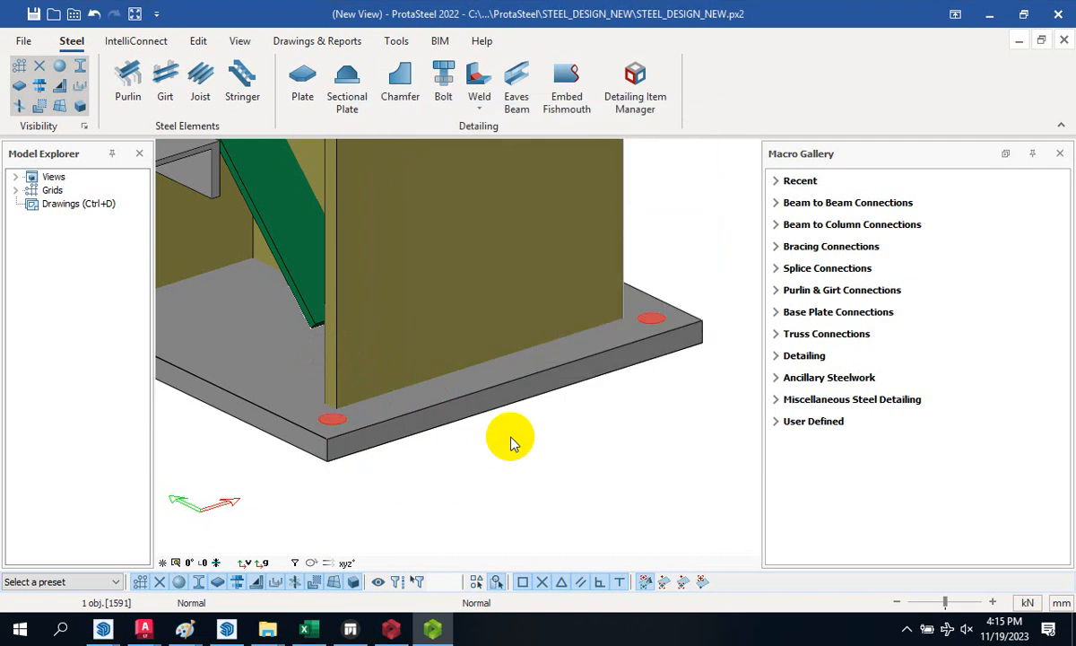
- Open the Anchor Bolt macro properties from Ancillary Steelwork > Miscellaneous Steel Detailing
left_click(619, 400)
middle_click_drag(608, 396, 642, 367)
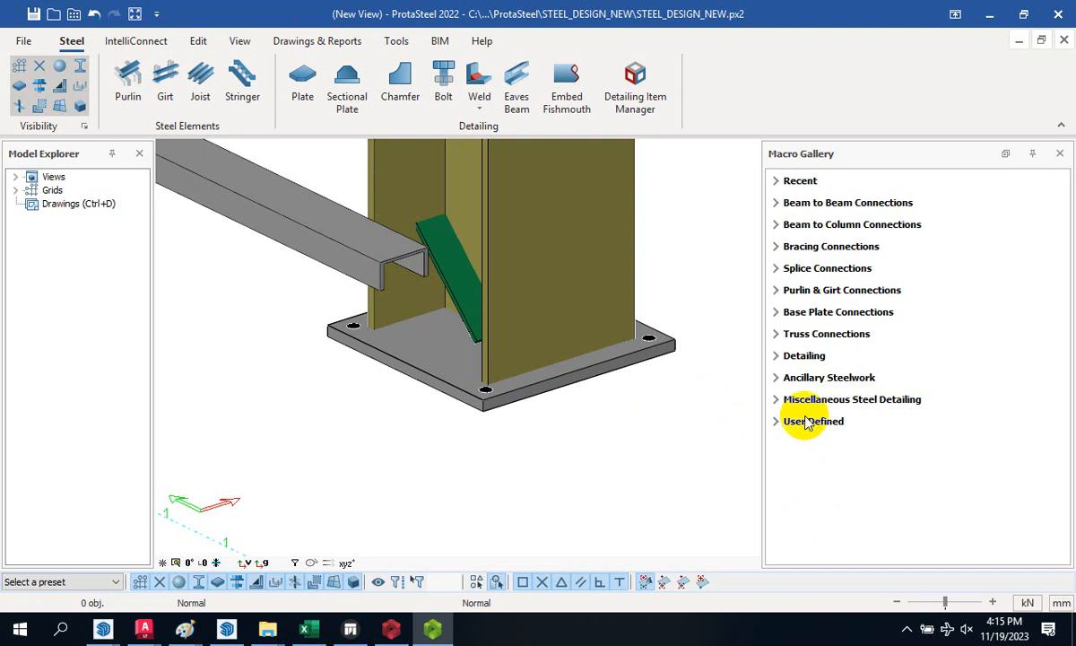
left_click(777, 381)
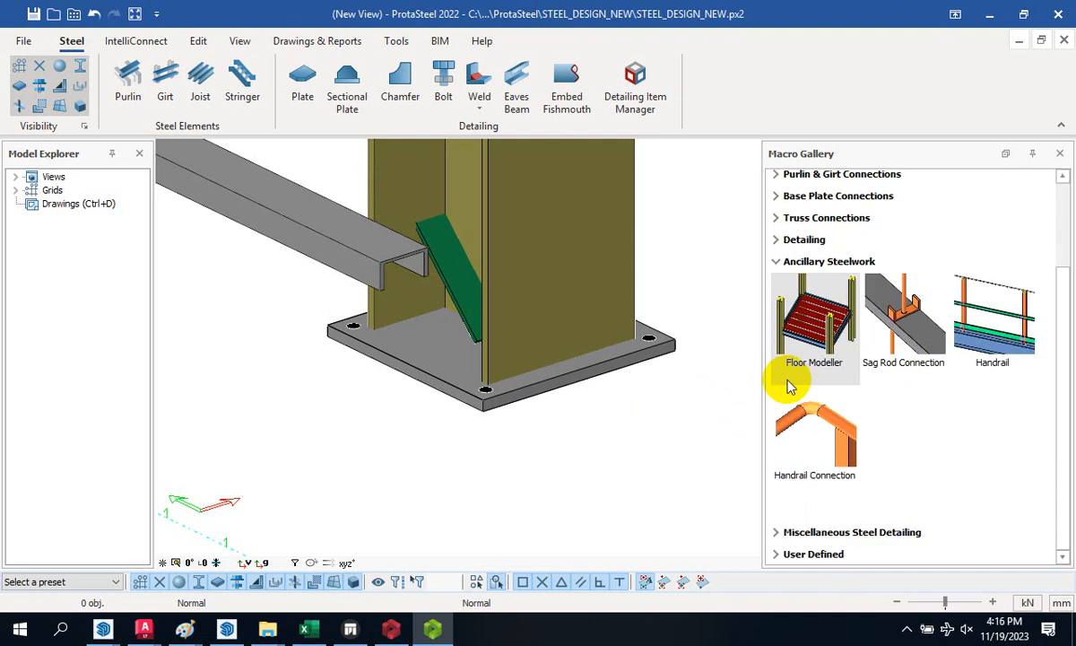
scroll(772, 300, "up", 1)
scroll(767, 289, "down", 2)
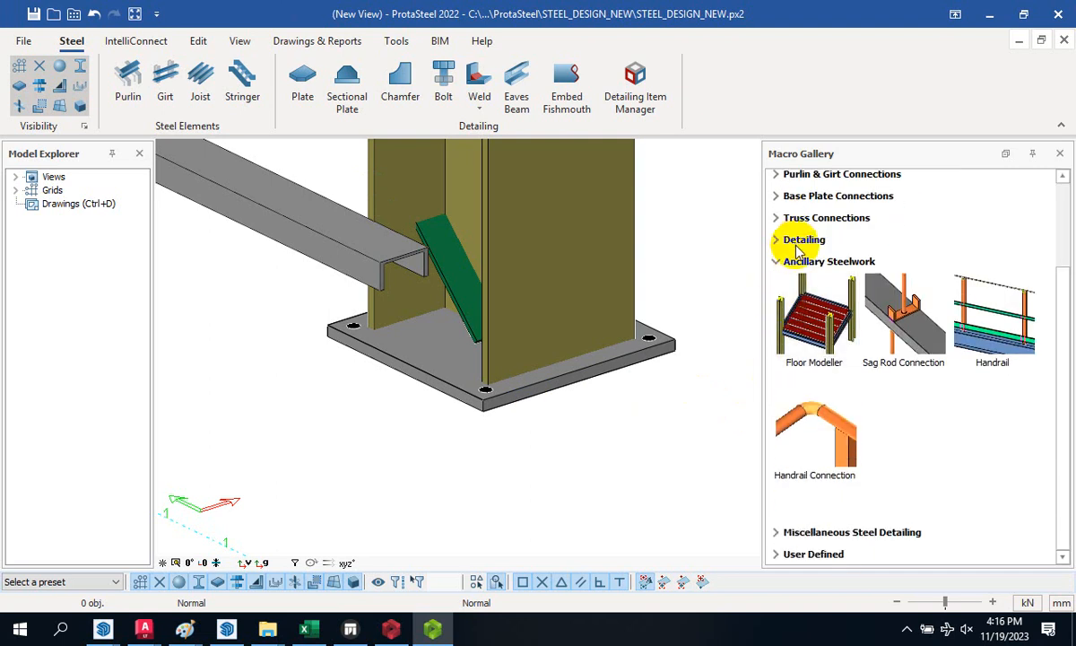
left_click(777, 532)
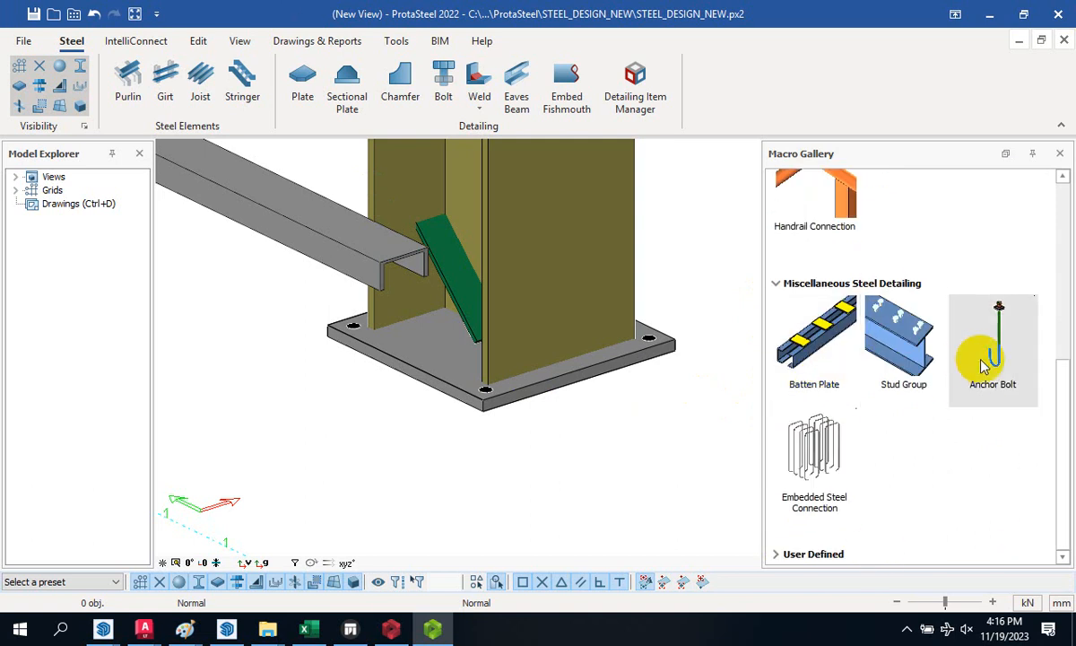
double_click(1006, 352)
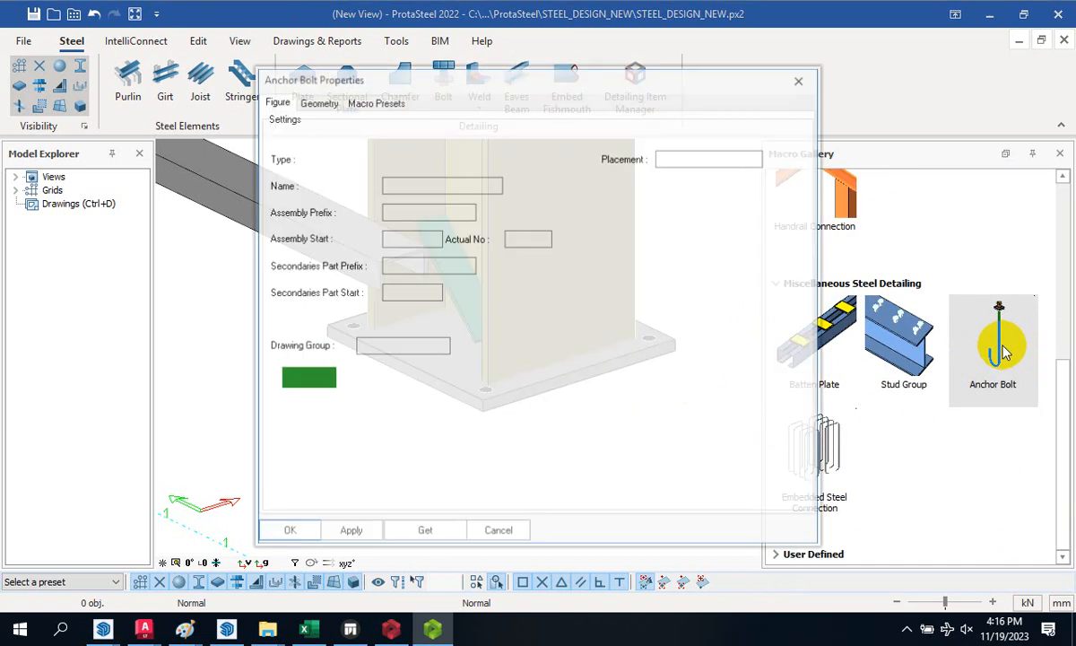
- On the Geometry tab keep Name M16, Diameter 20 and Material 4.6, then apply and close
left_click(316, 103)
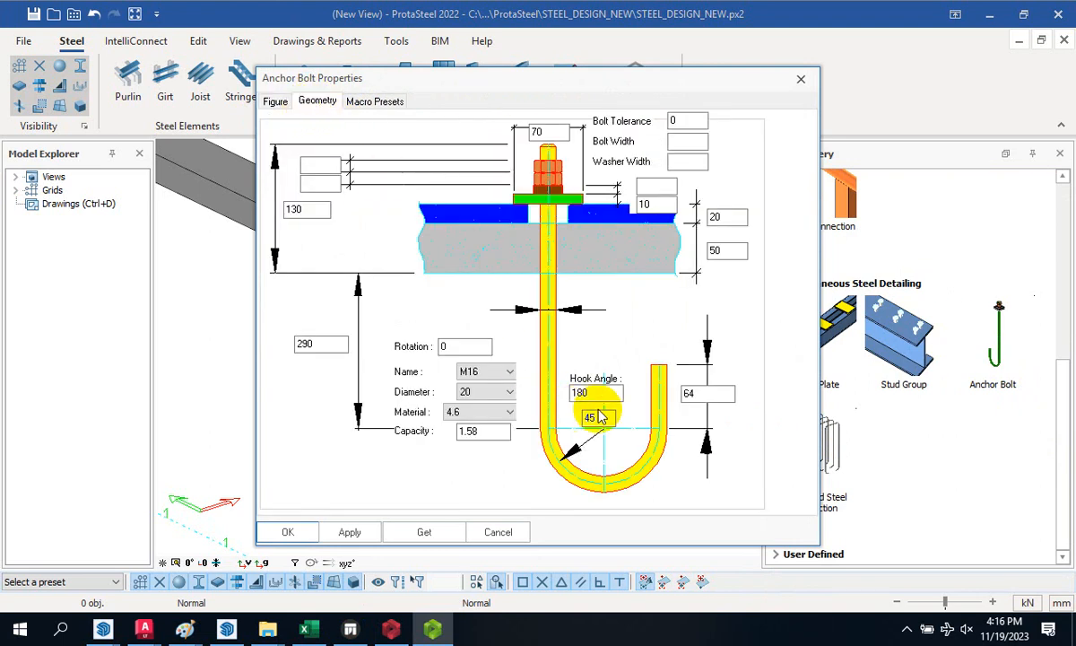
left_click(475, 371)
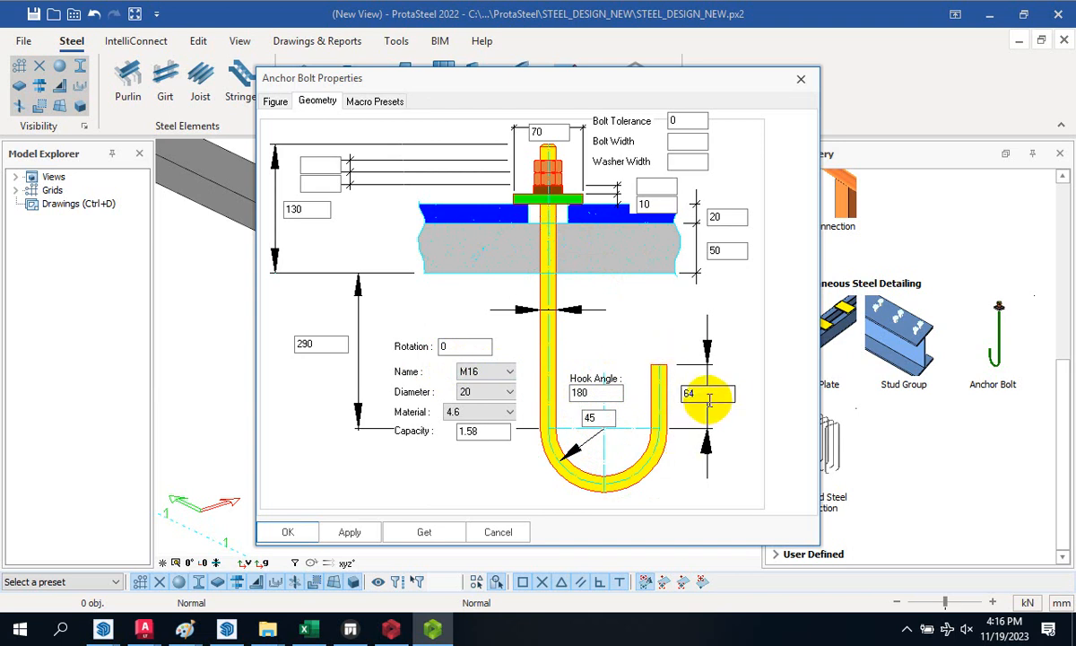
left_click(499, 397)
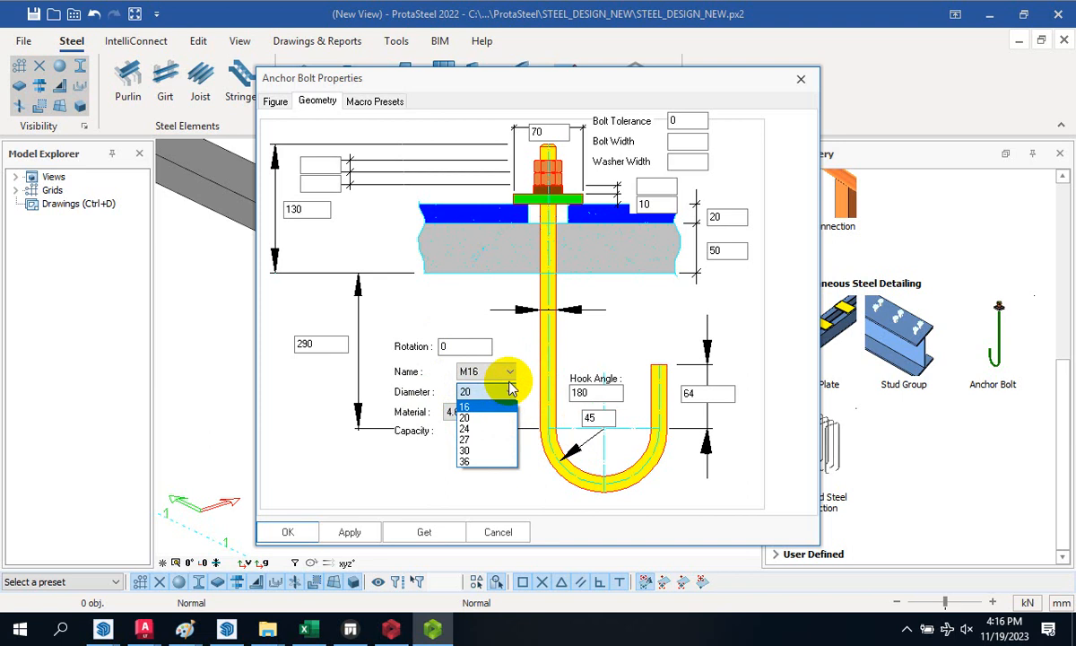
left_click(510, 392)
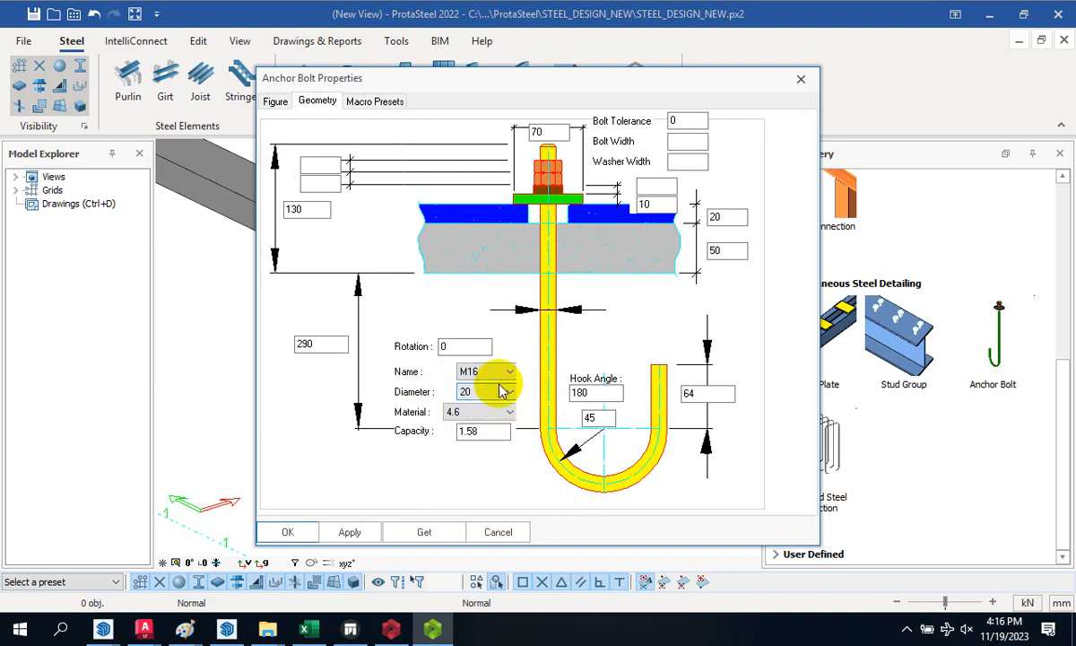
left_click(508, 372)
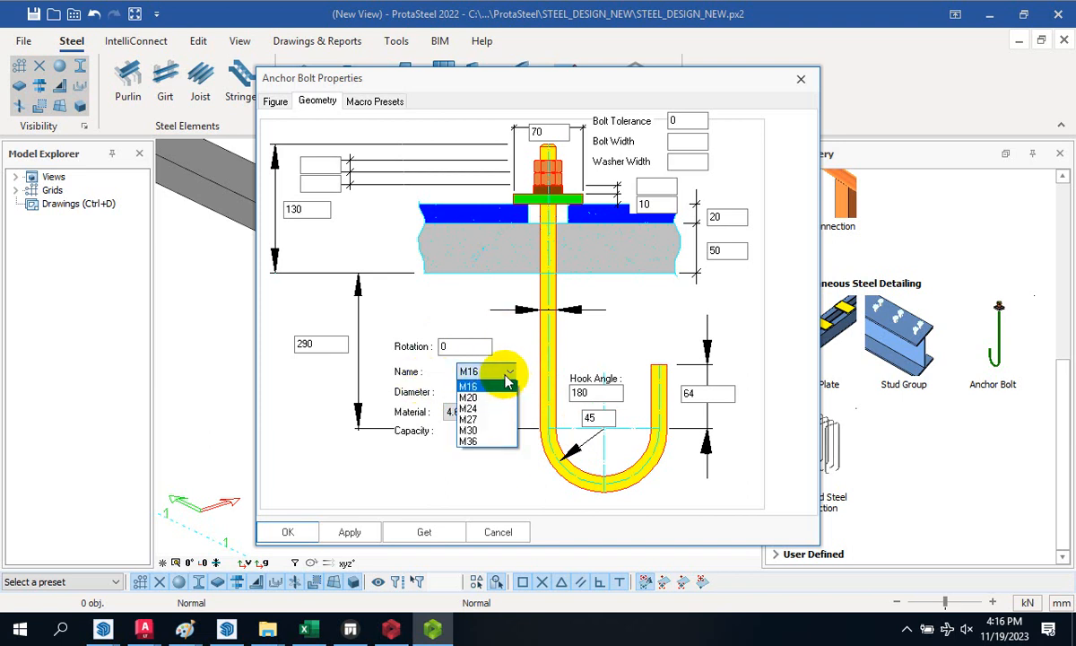
left_click(517, 365)
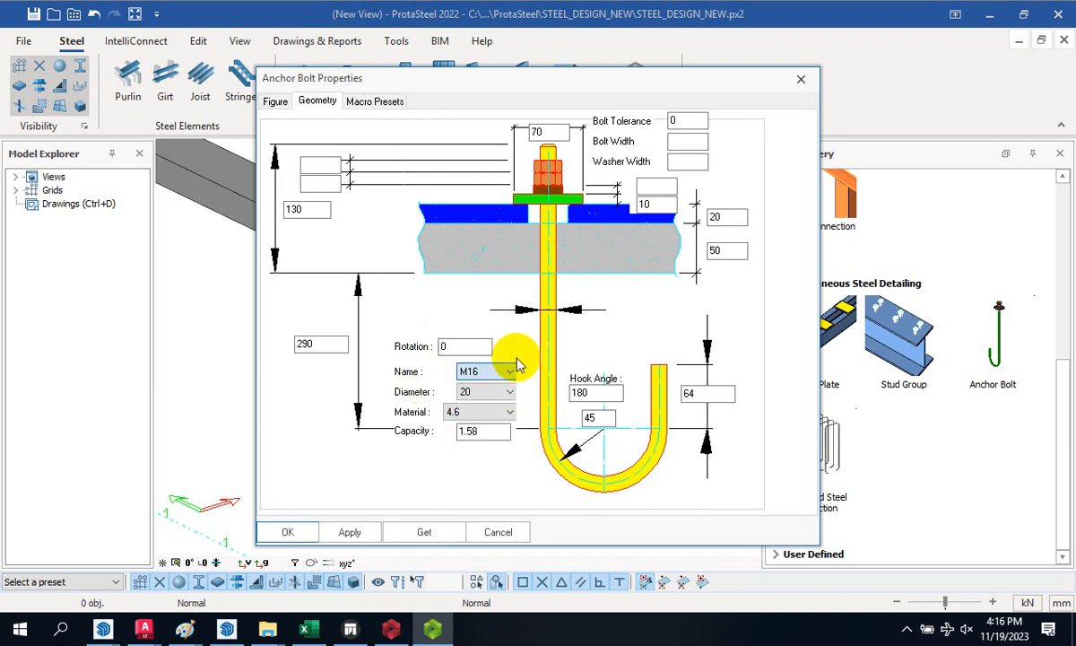
left_click(476, 430)
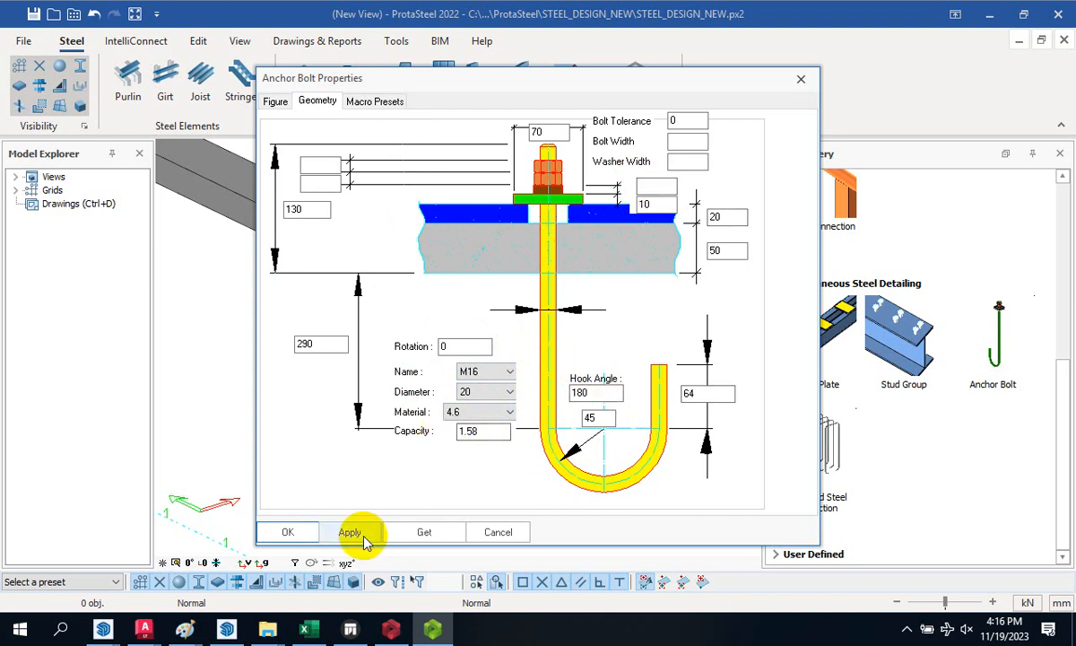
left_click(288, 532)
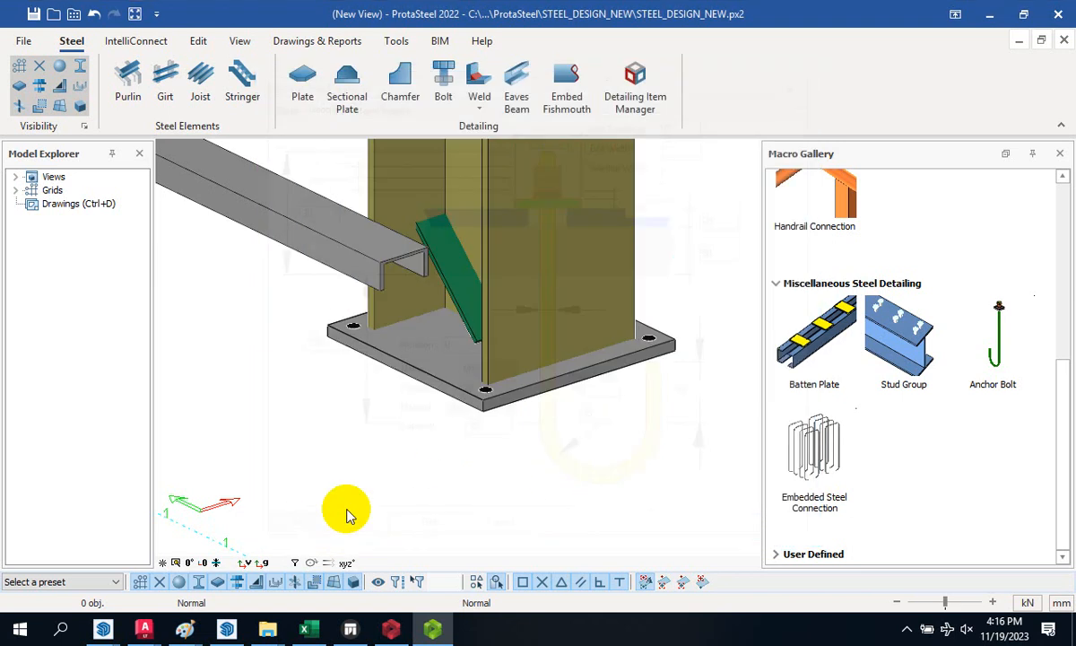
- Place hooked anchor bolts into the four corner holes of the A-1 base plate
left_click(509, 388)
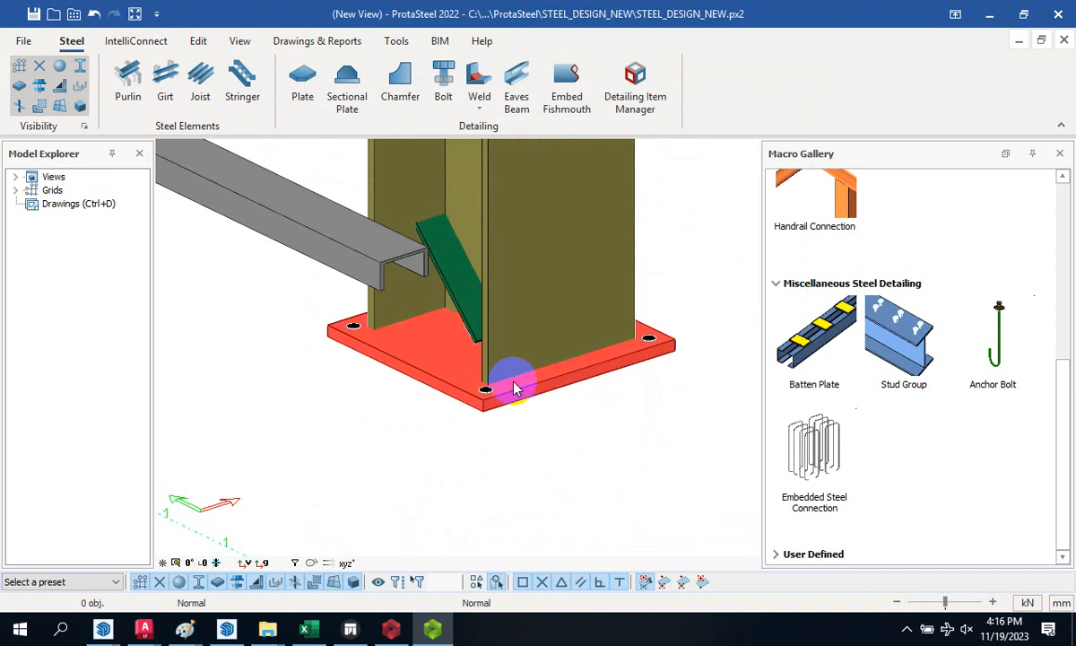
right_click(529, 389)
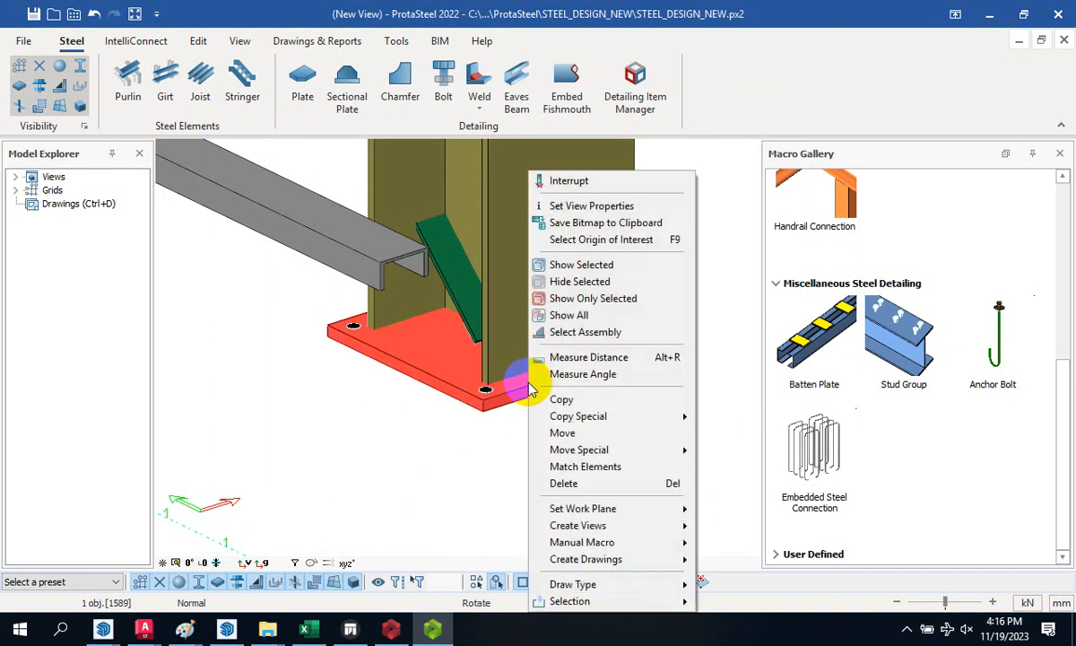
left_click(493, 392)
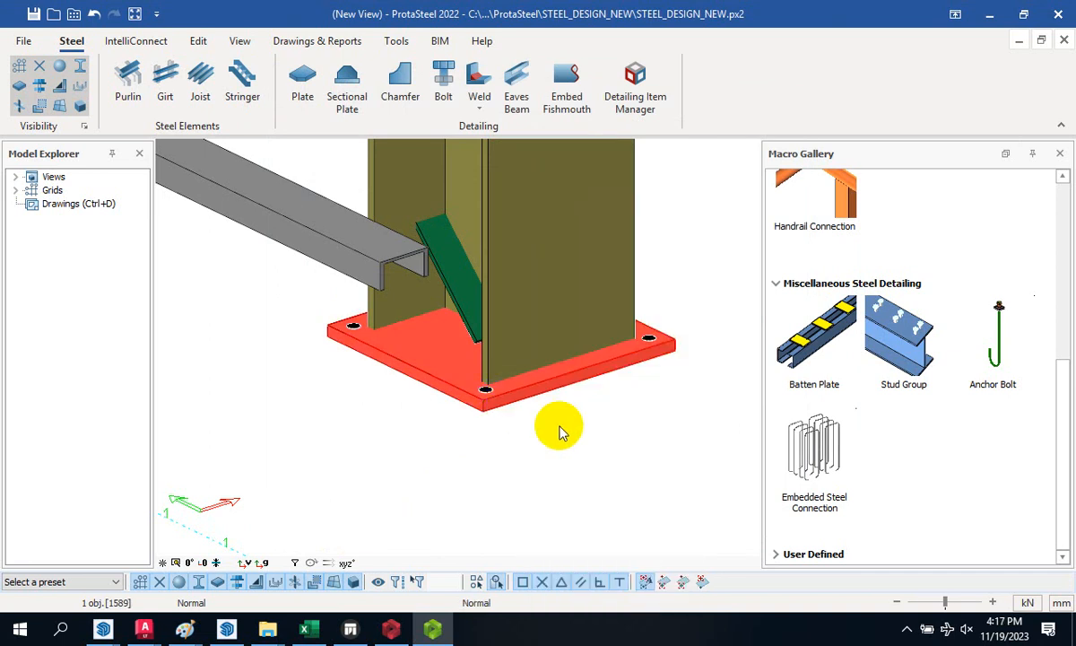
left_click(1000, 350)
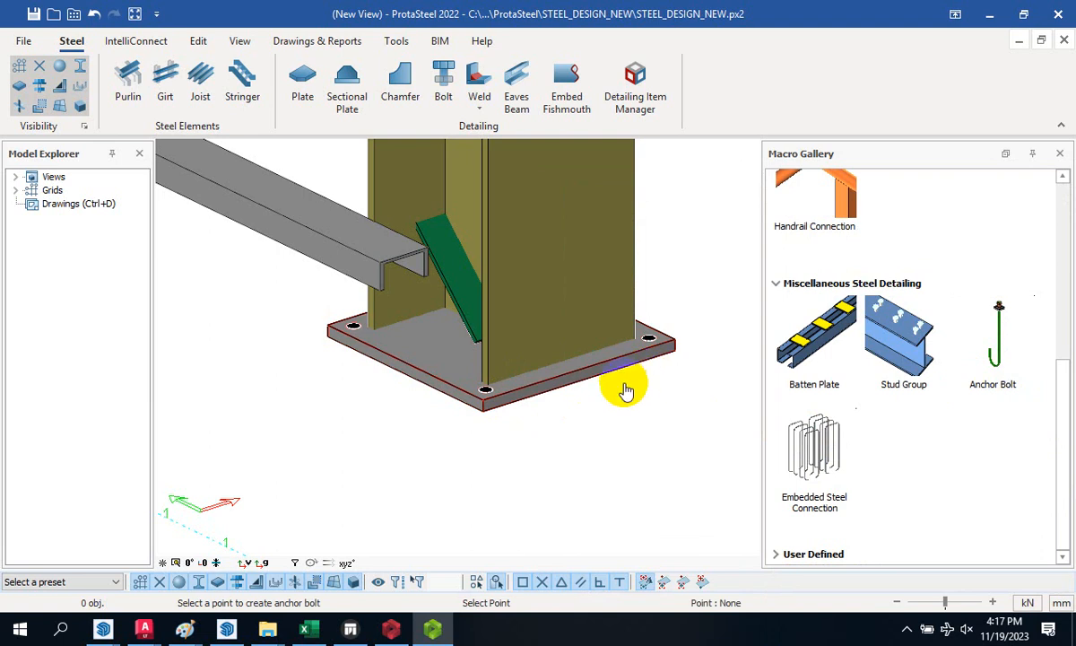
left_click(581, 368)
left_click(583, 366)
scroll(637, 399, "down", 2)
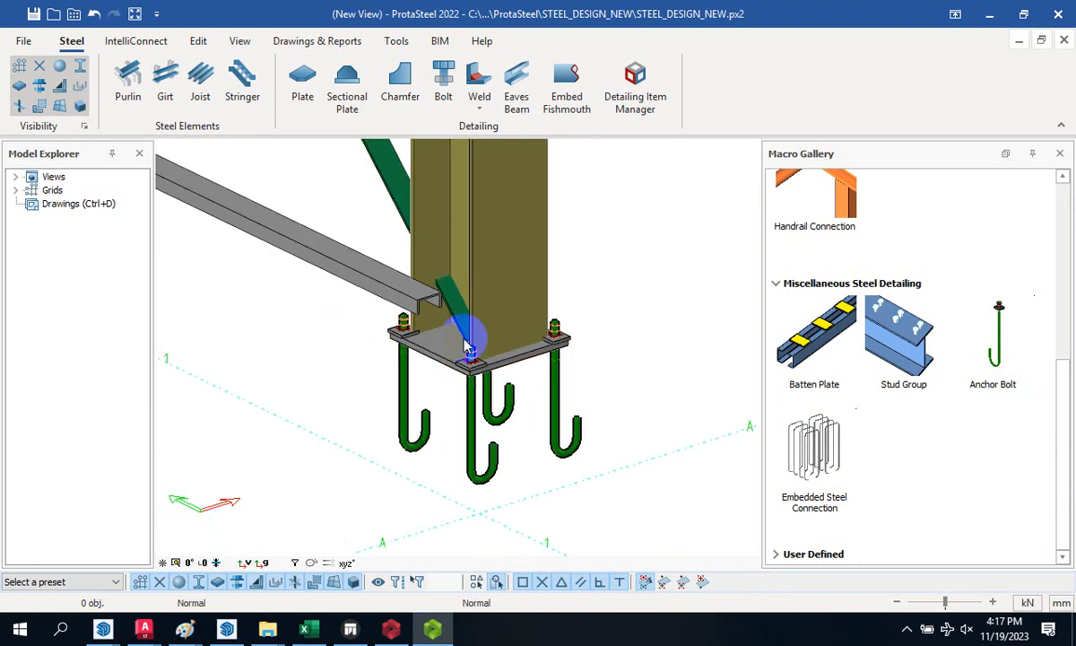
scroll(589, 408, "down", 1)
scroll(584, 384, "up", 1)
- Show all hidden parts again and select the concrete pedestal under the column
right_click(585, 377)
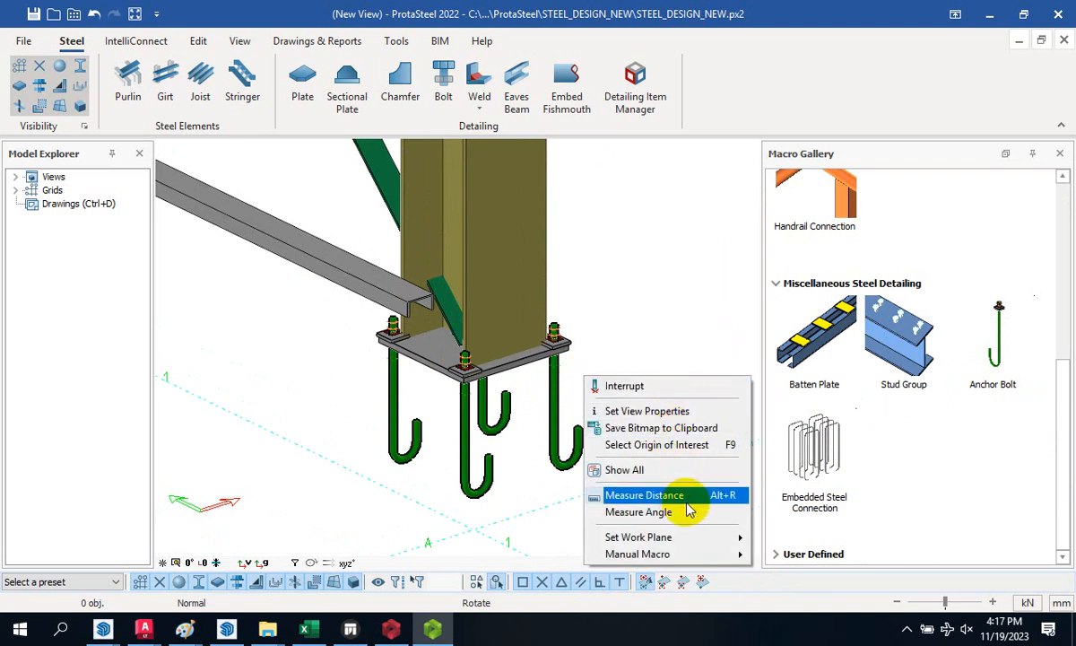
left_click(690, 469)
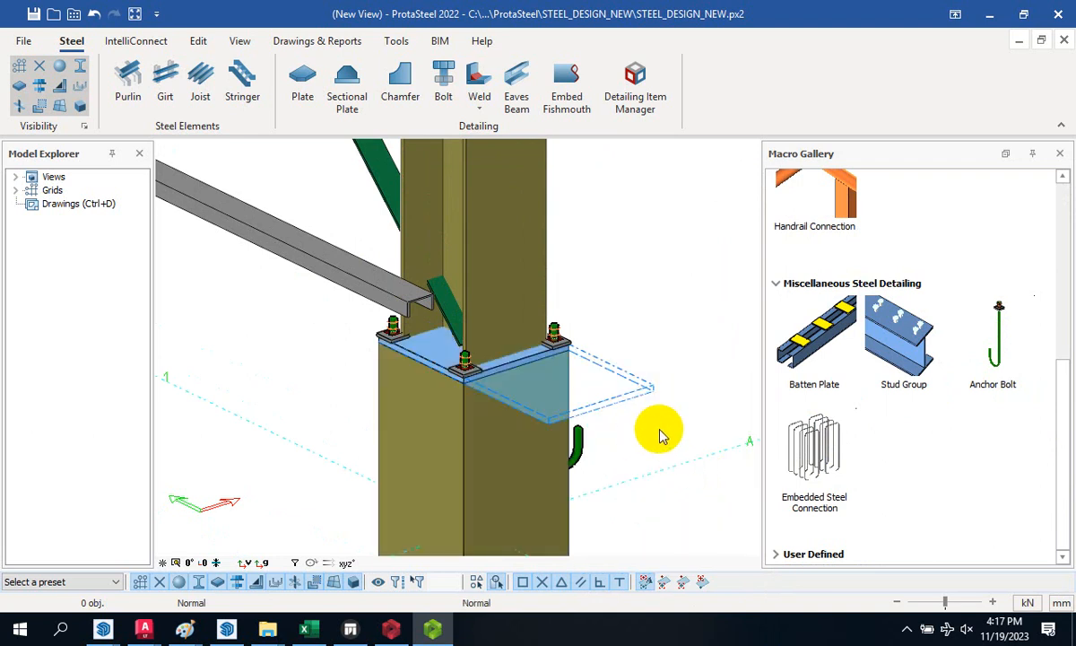
middle_click_drag(684, 435, 606, 468)
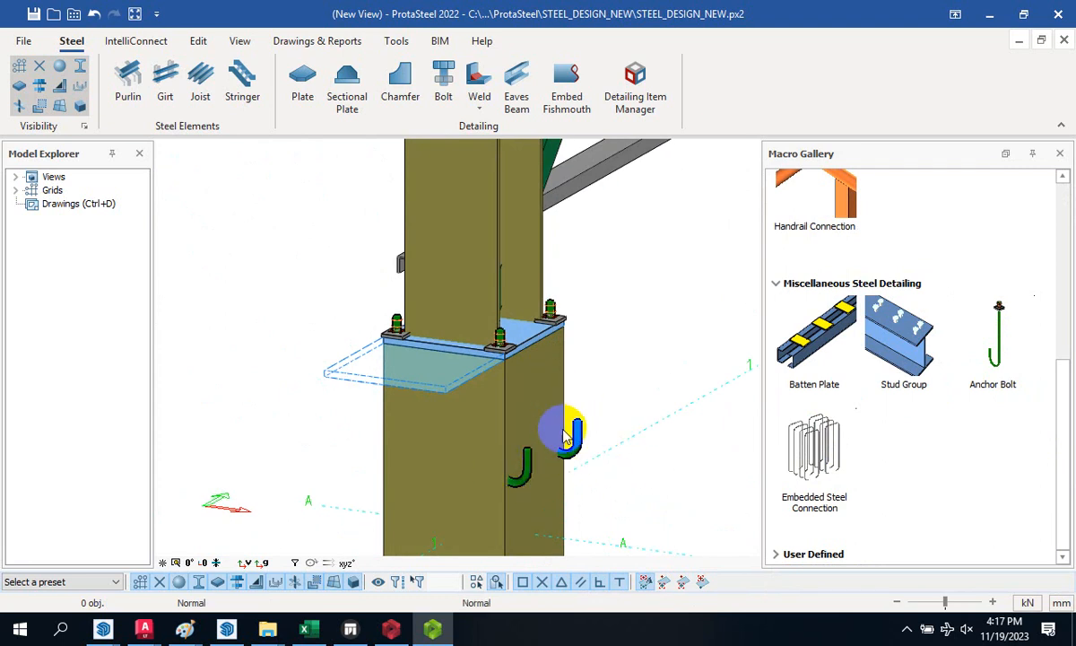
left_click(529, 414)
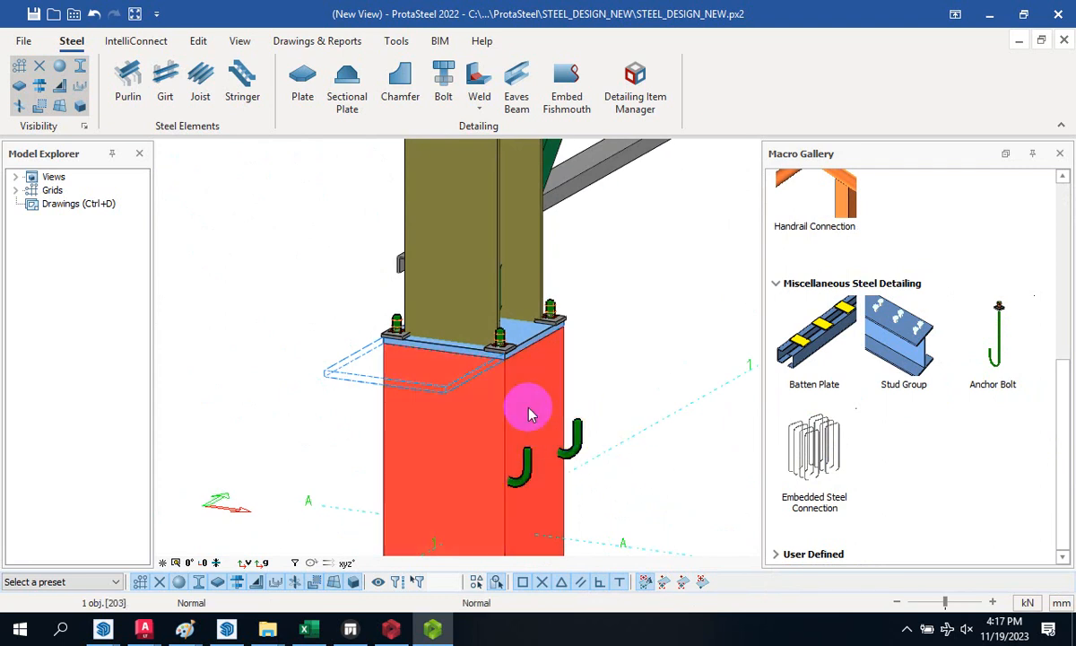
- Hide the pedestal and set an anchor bolt's Rotation to 180
right_click(529, 411)
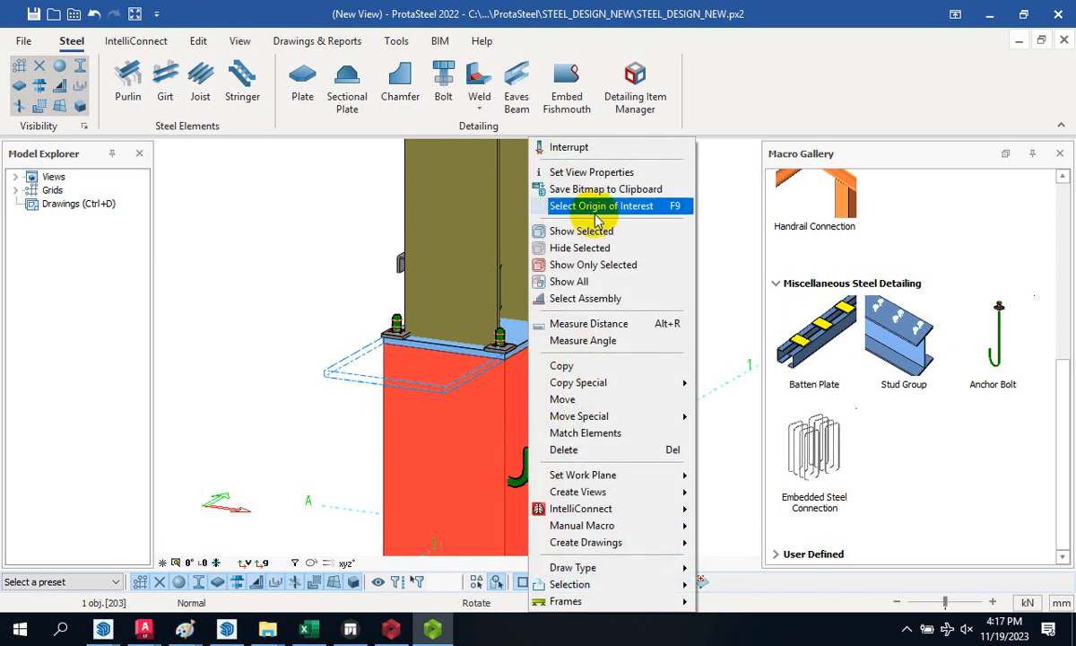
left_click(607, 248)
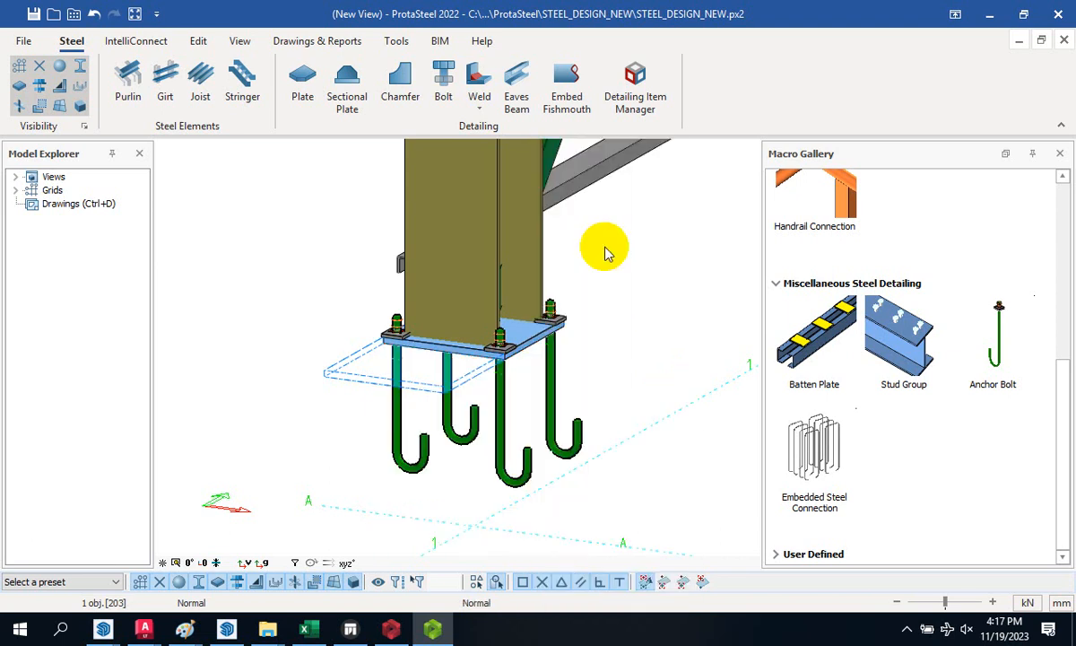
double_click(507, 464)
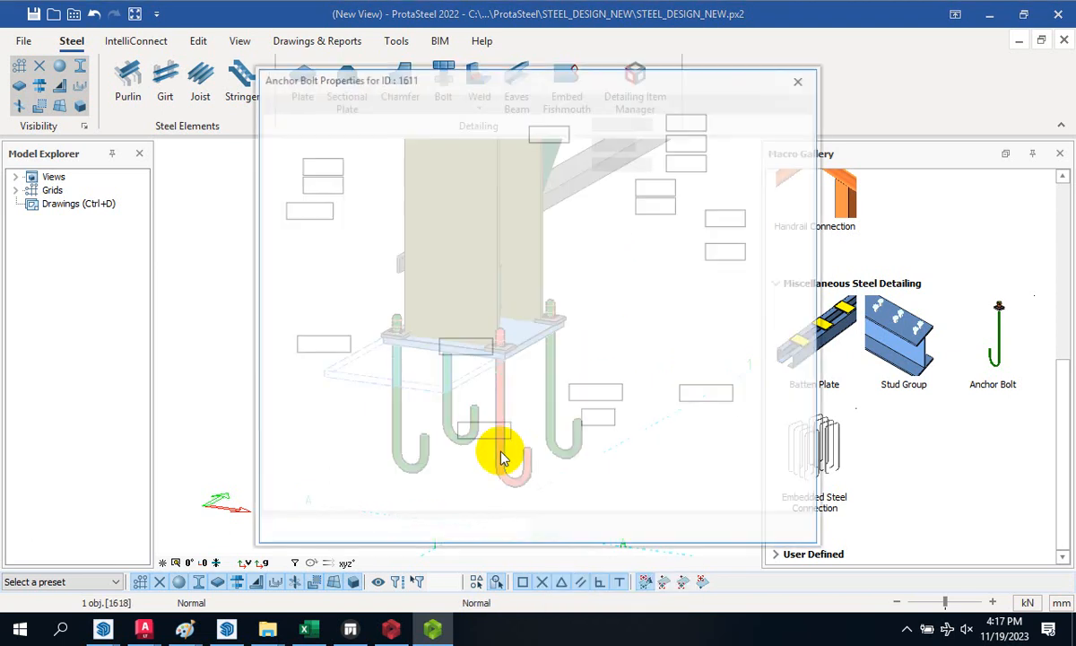
double_click(467, 345)
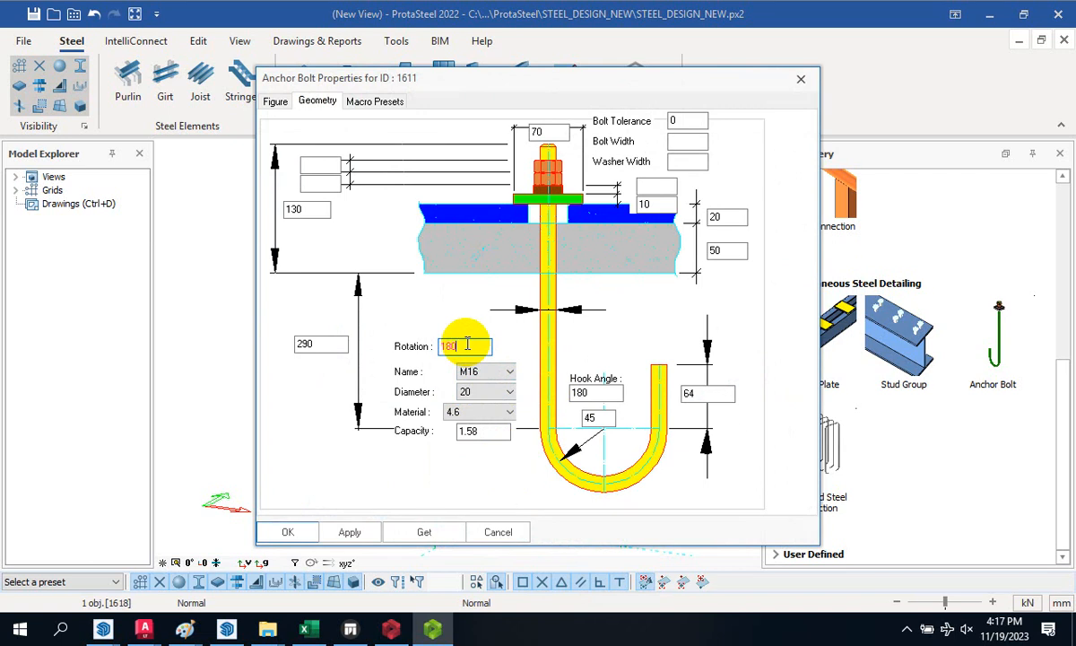
left_click(358, 532)
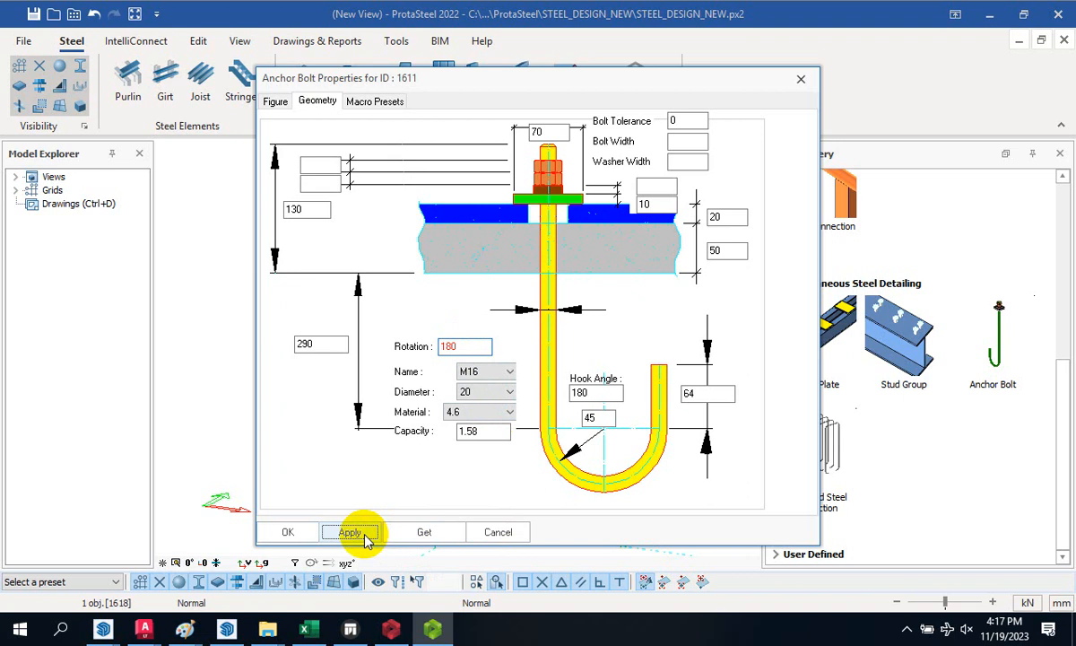
left_click(288, 532)
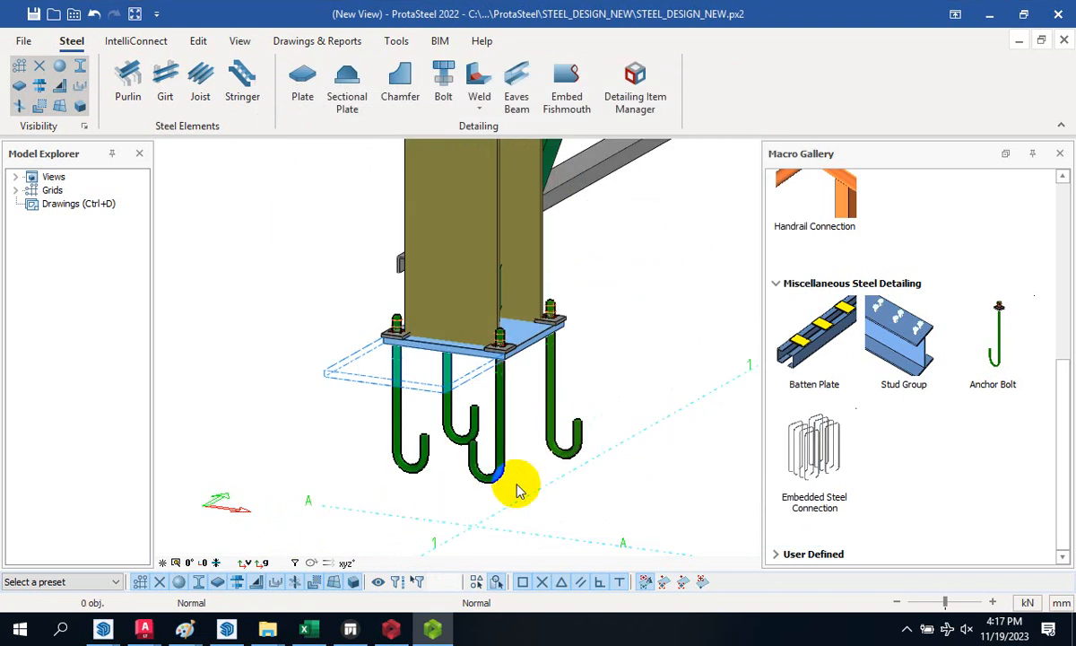
- Reopen the rightmost anchor bolt's properties and confirm its 180 rotation
scroll(518, 491, "up", 4)
scroll(428, 462, "down", 2)
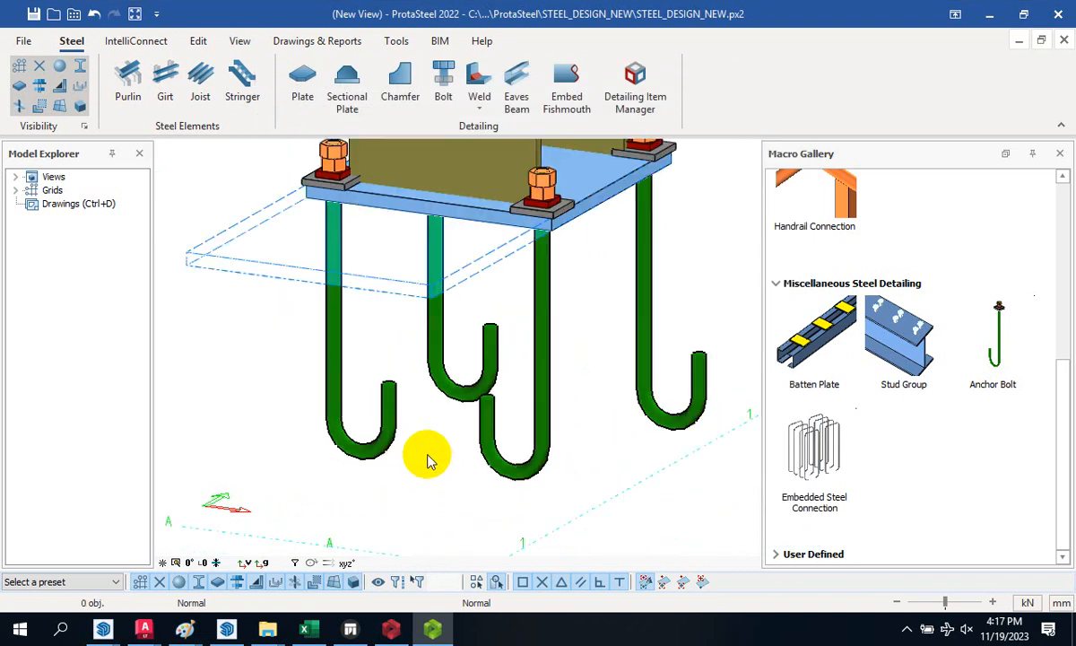
middle_click_drag(435, 469, 435, 457, "ctrl")
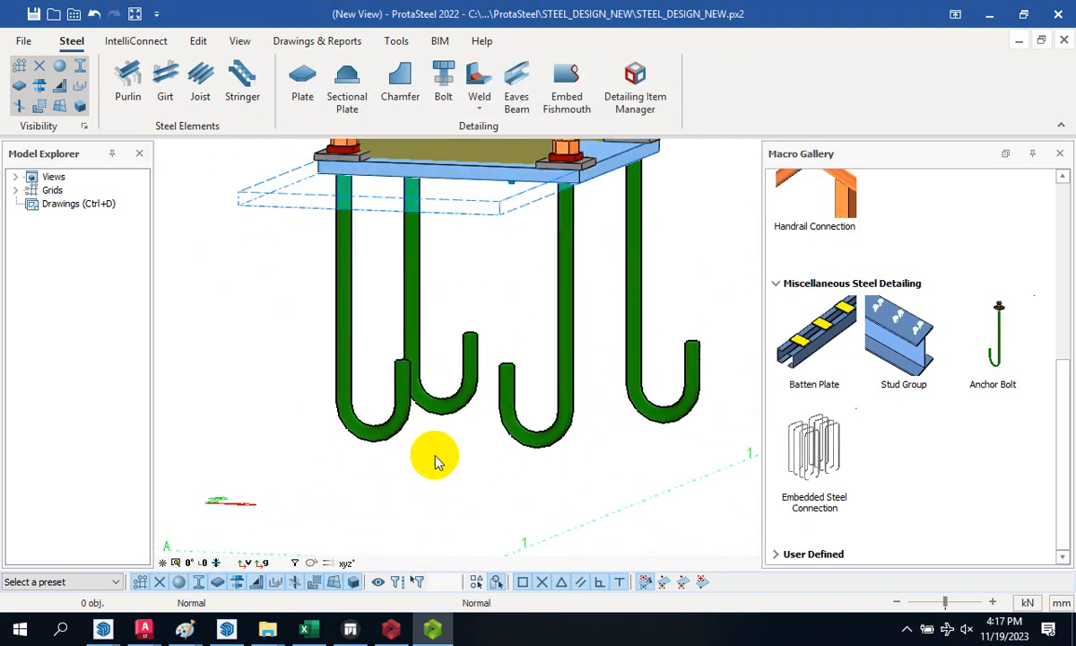
double_click(633, 385)
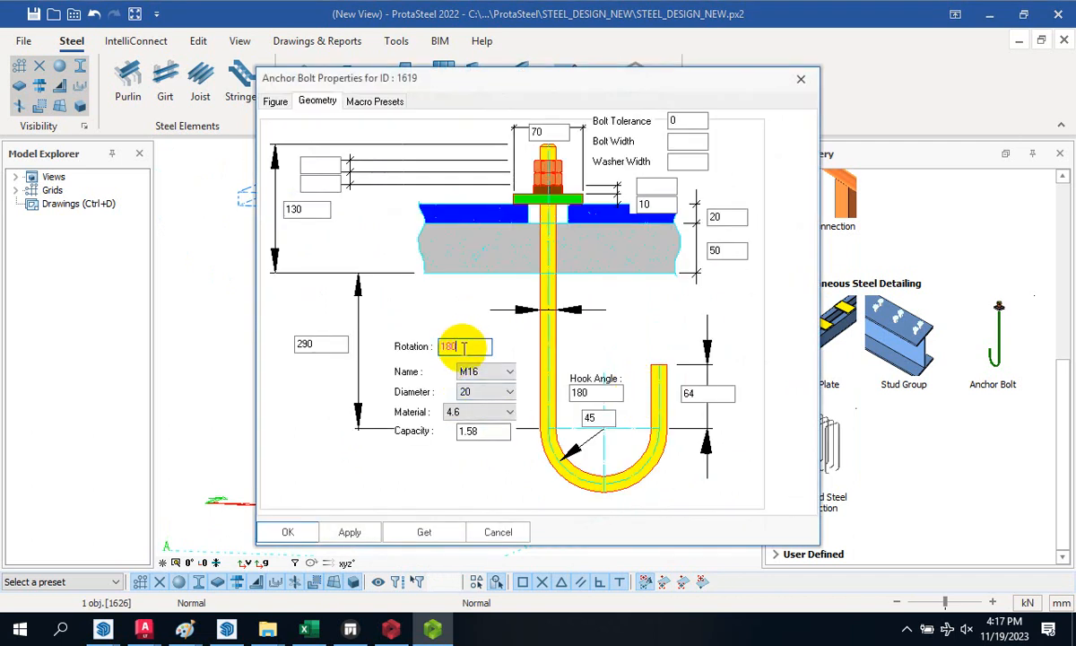
left_click(299, 532)
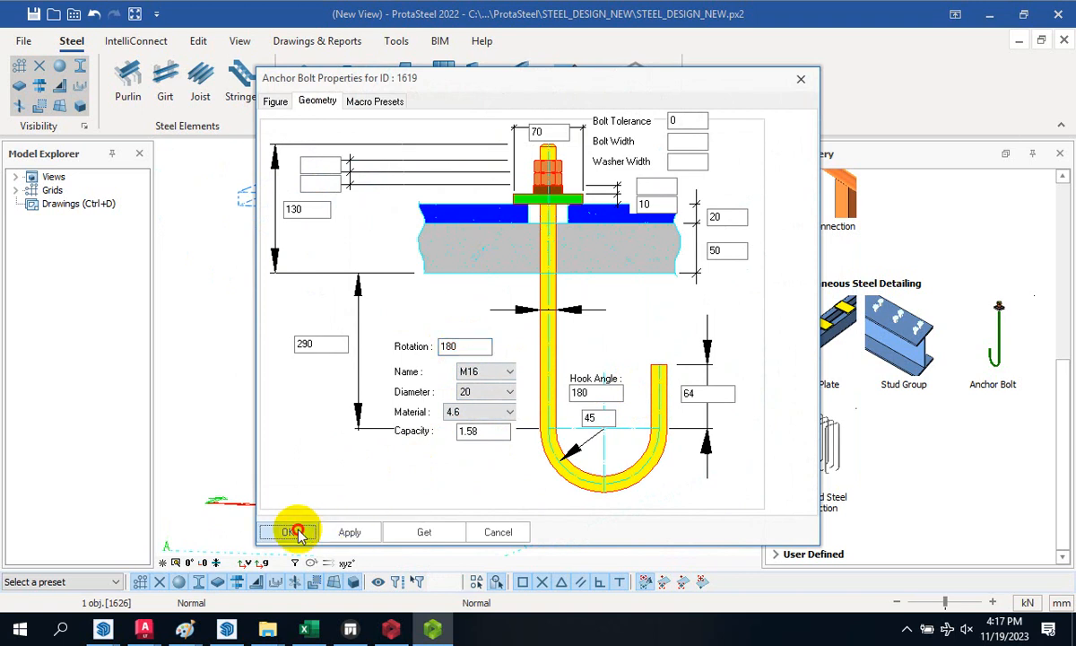
key("Escape")
scroll(455, 492, "down", 2)
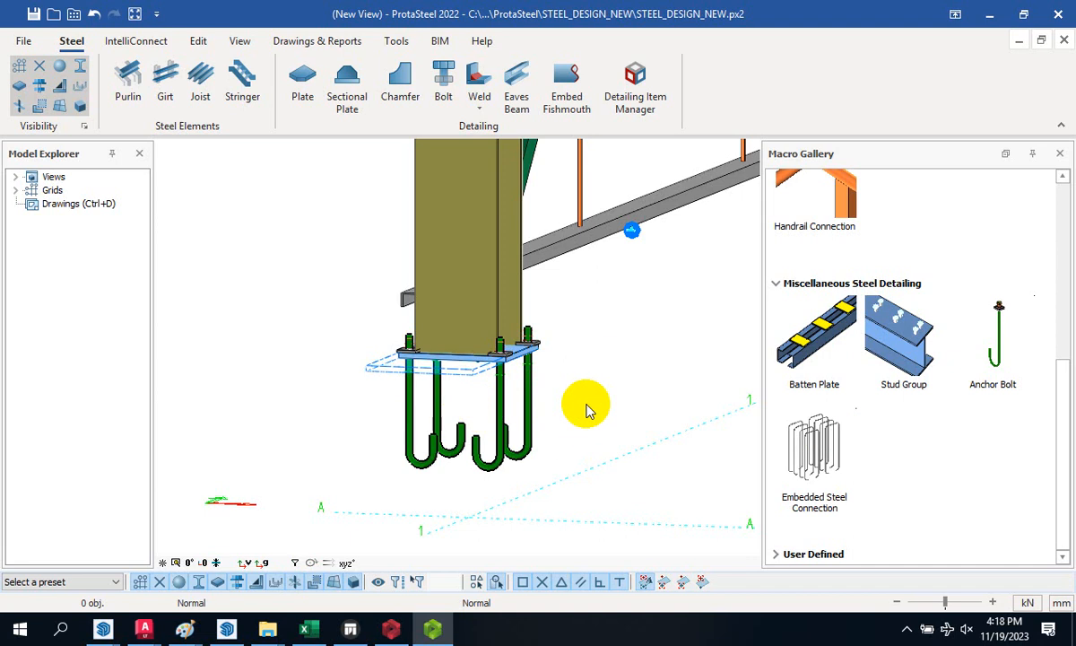
- Collapse Miscellaneous Steel Detailing and Ancillary Steelwork, then Show All to view the whole frame
left_click(778, 283)
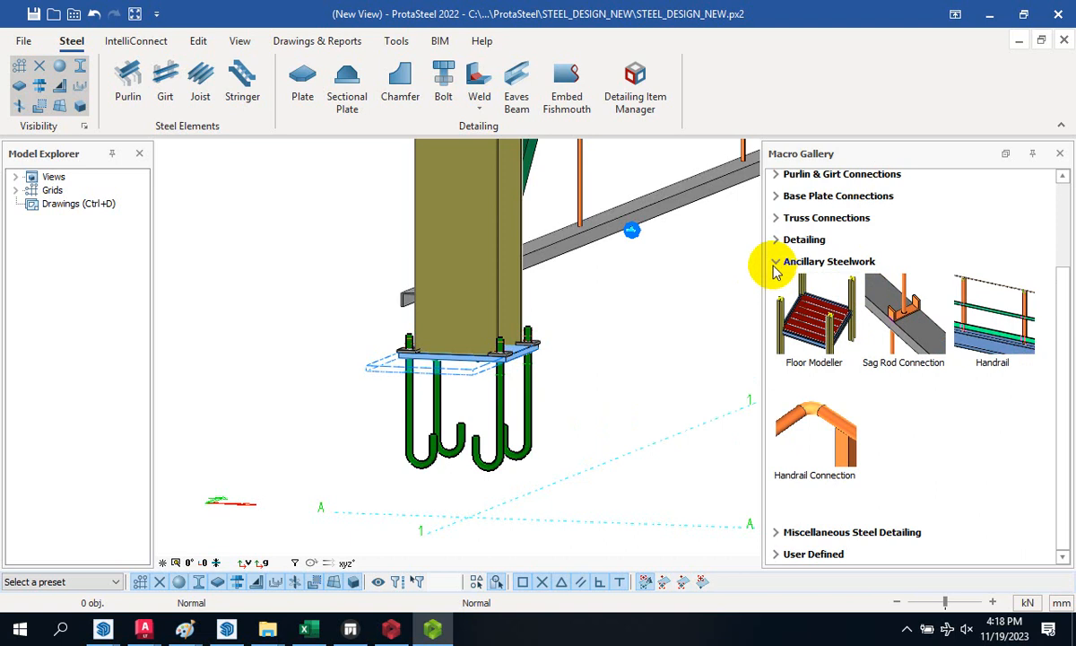
left_click(777, 263)
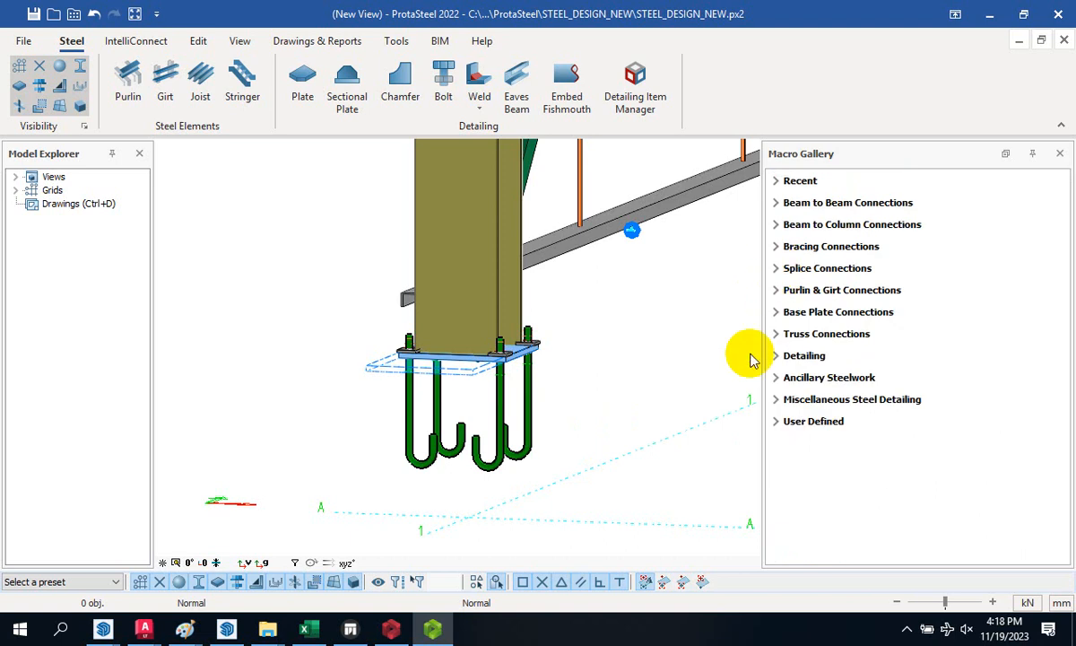
right_click(577, 407)
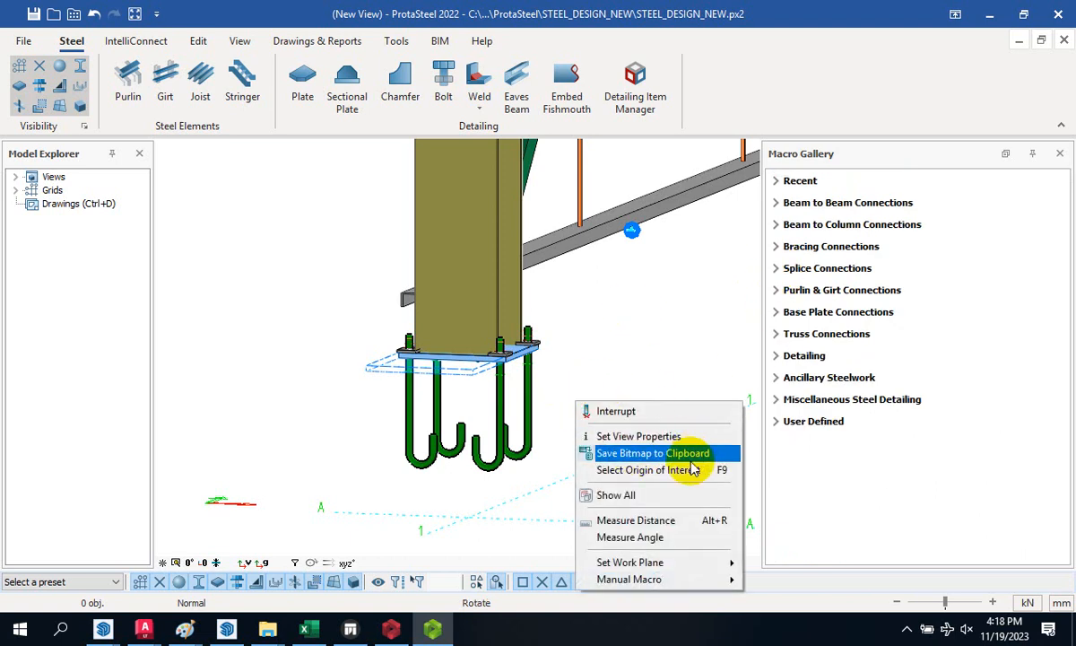
left_click(628, 495)
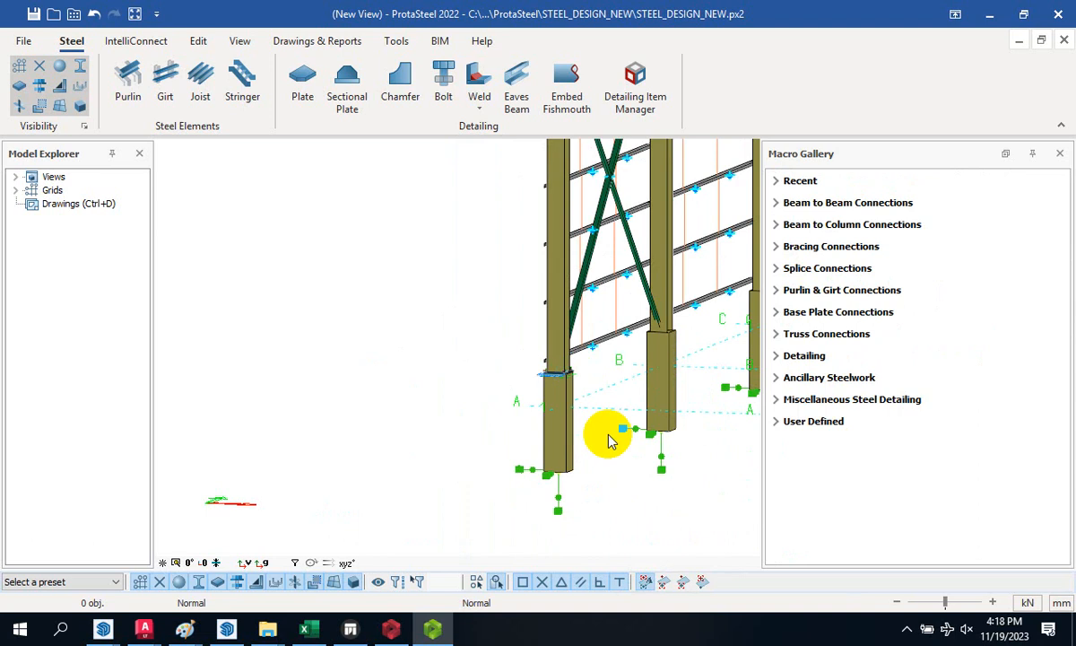
scroll(561, 375, "up", 3)
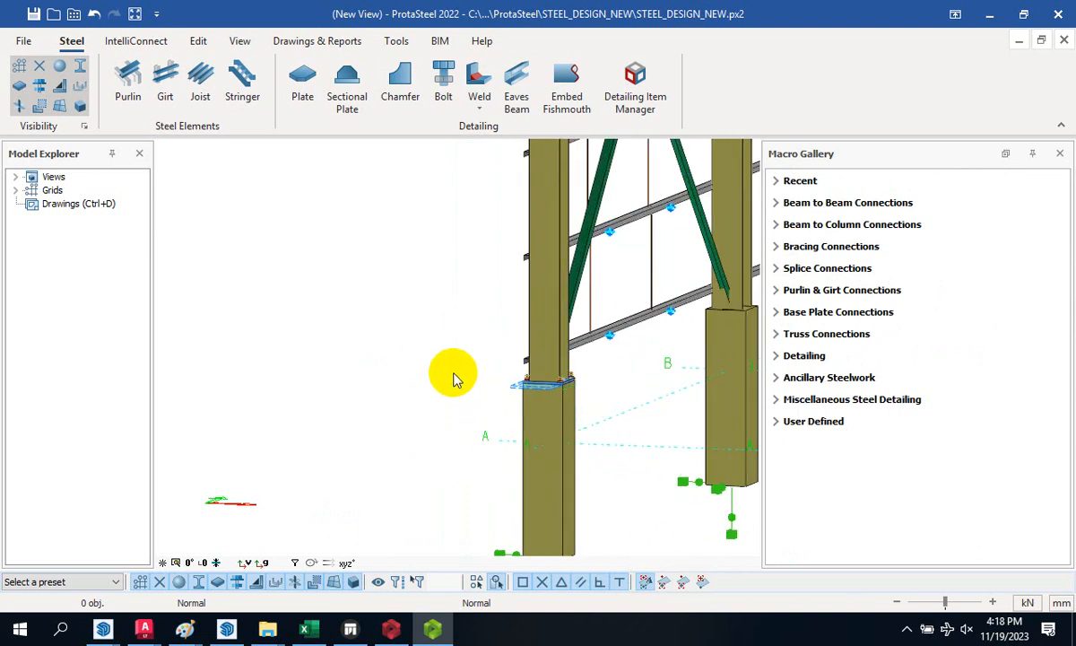
scroll(481, 384, "up", 5)
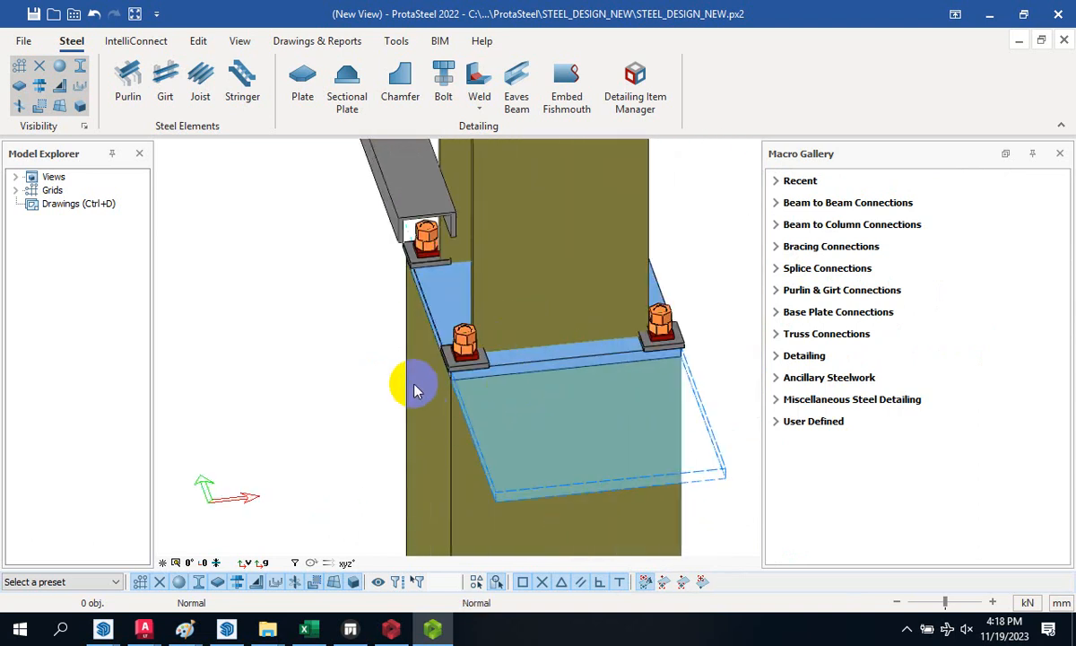
scroll(474, 344, "up", 3)
scroll(449, 312, "down", 10)
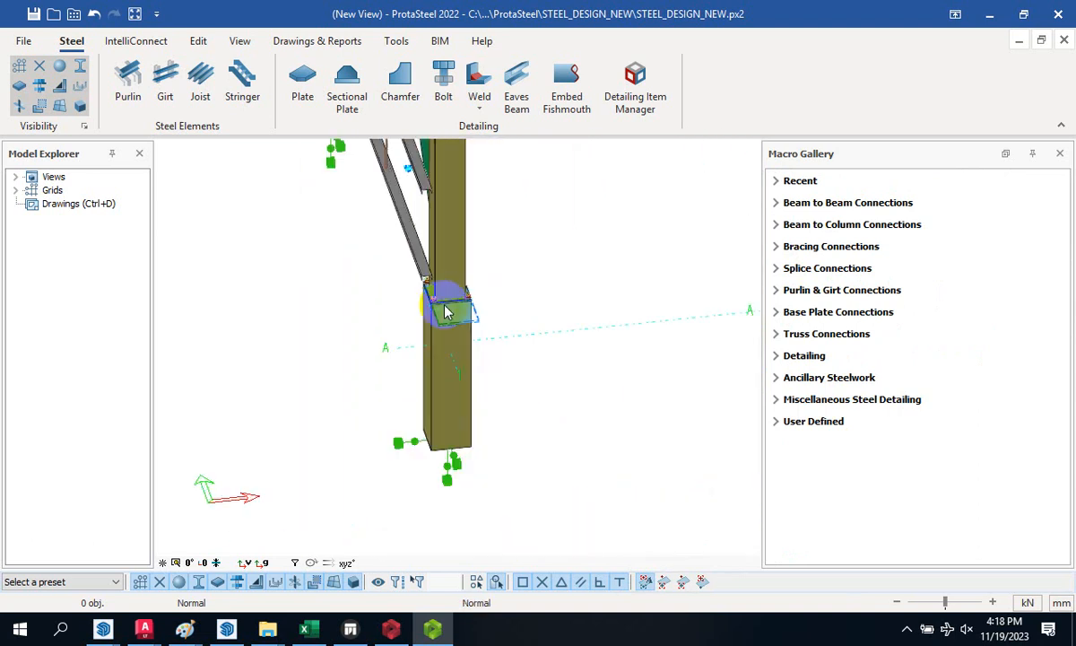
scroll(453, 341, "down", 2)
scroll(448, 377, "up", 4)
scroll(421, 381, "down", 5)
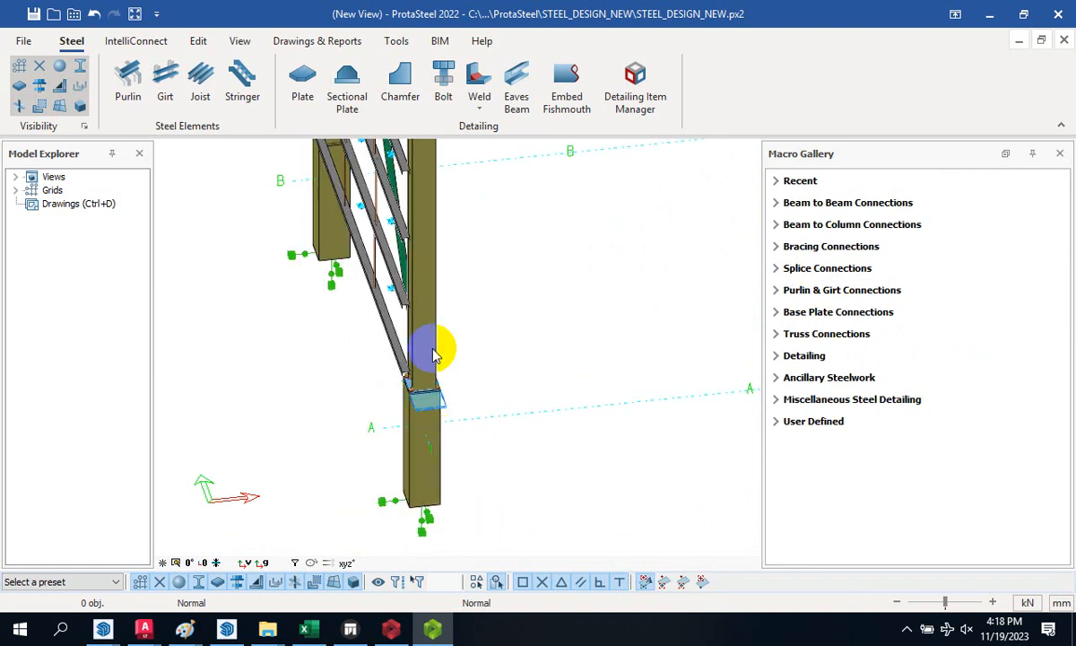
scroll(436, 350, "up", 3)
scroll(471, 350, "down", 3)
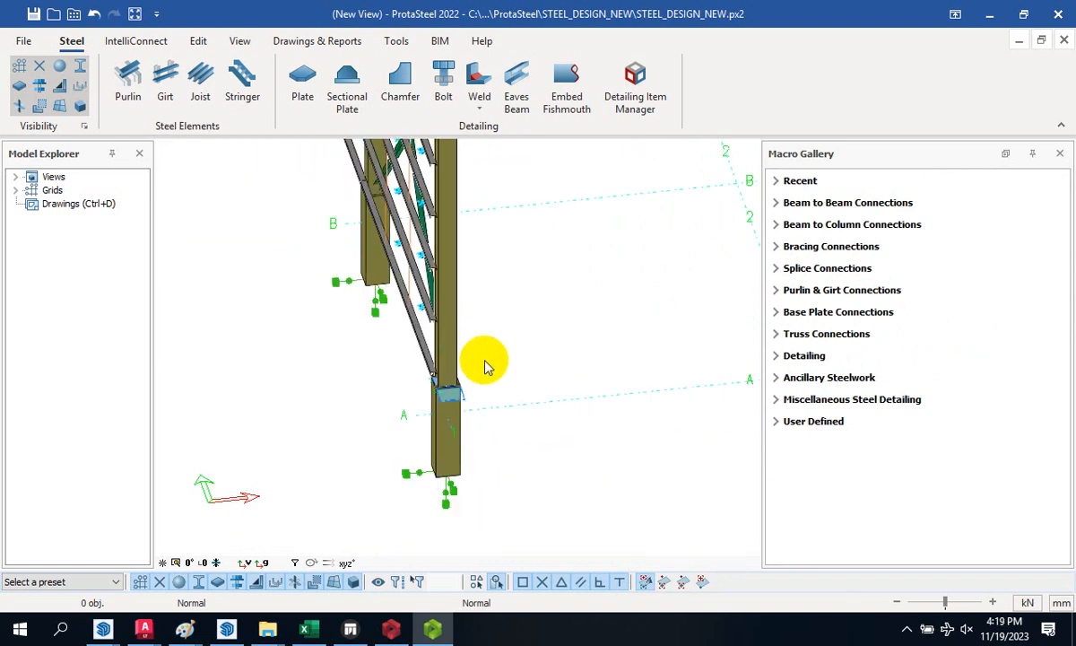
scroll(449, 395, "down", 5)
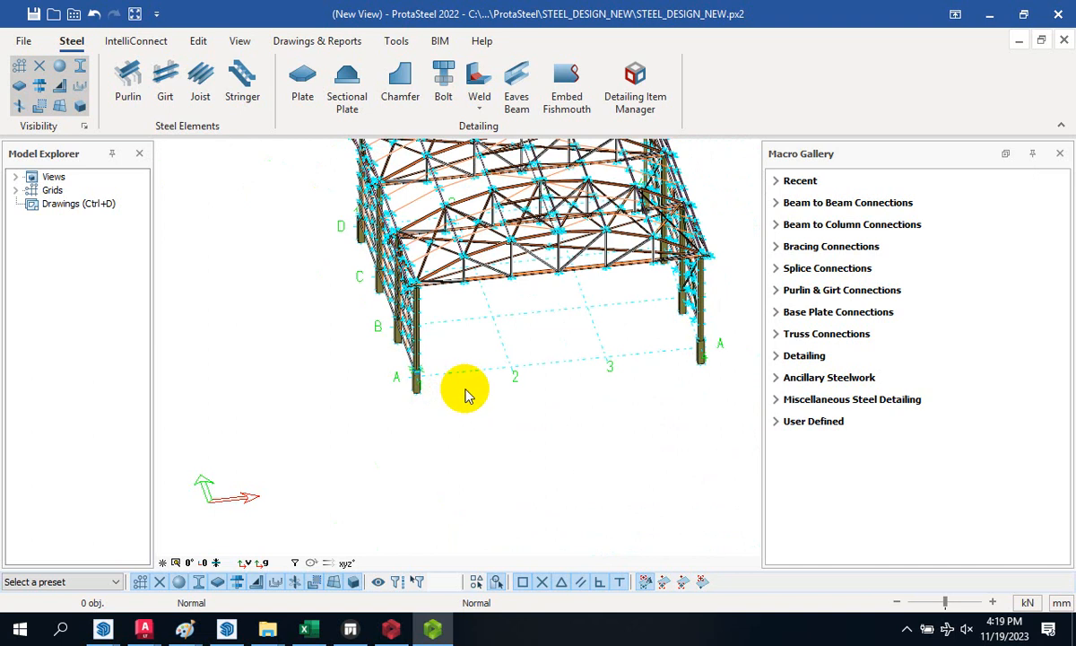
scroll(449, 394, "up", 6)
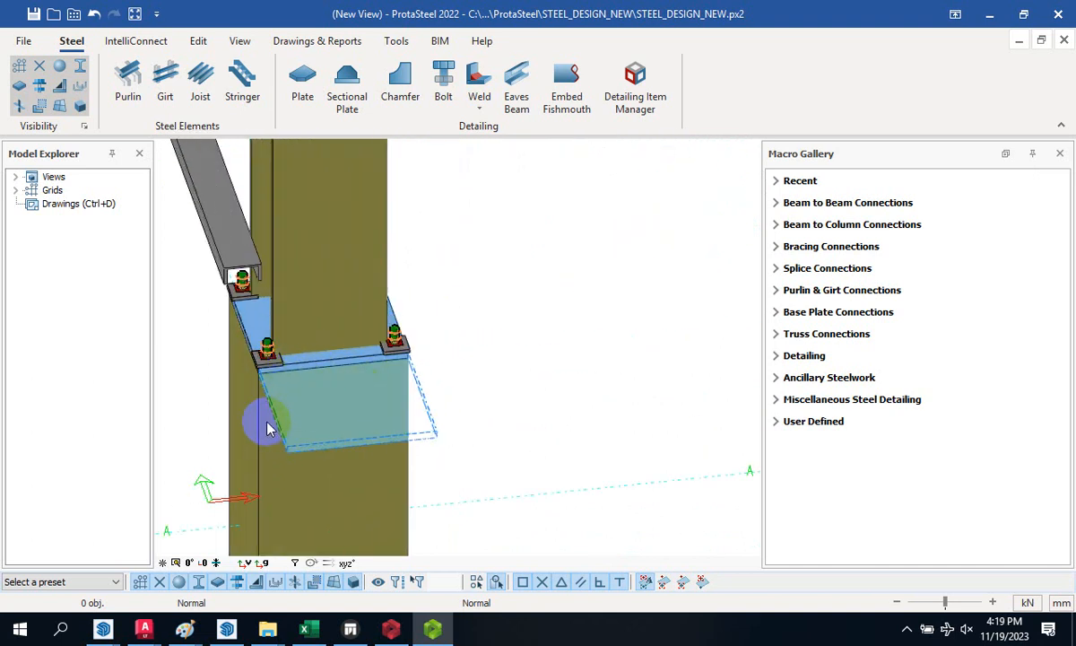
scroll(269, 372, "up", 2)
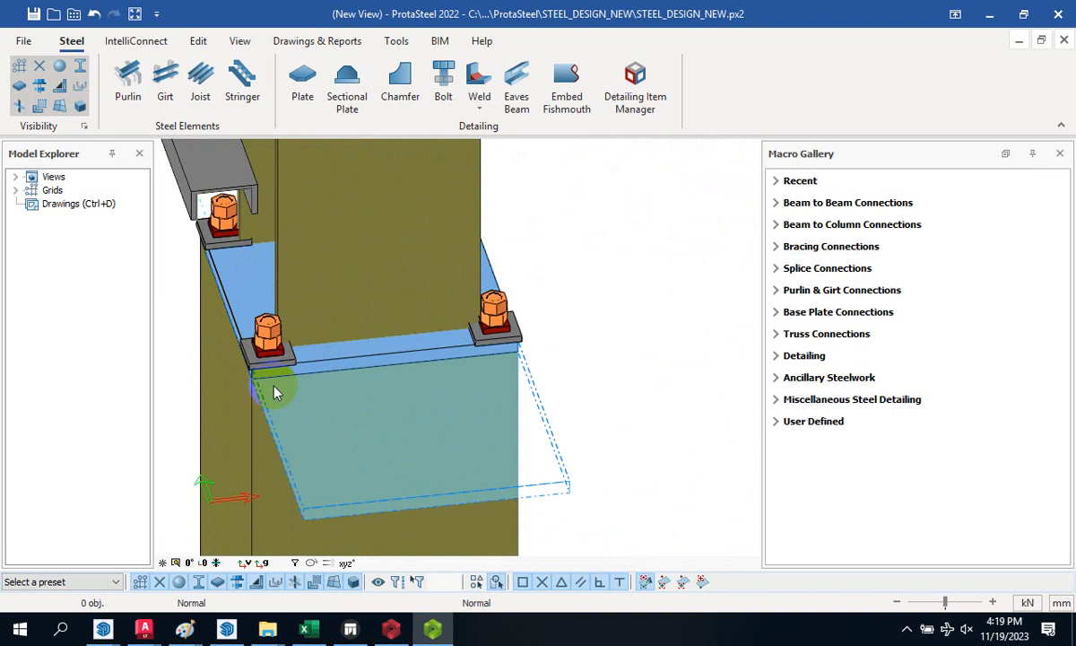
mouse_move(305, 629)
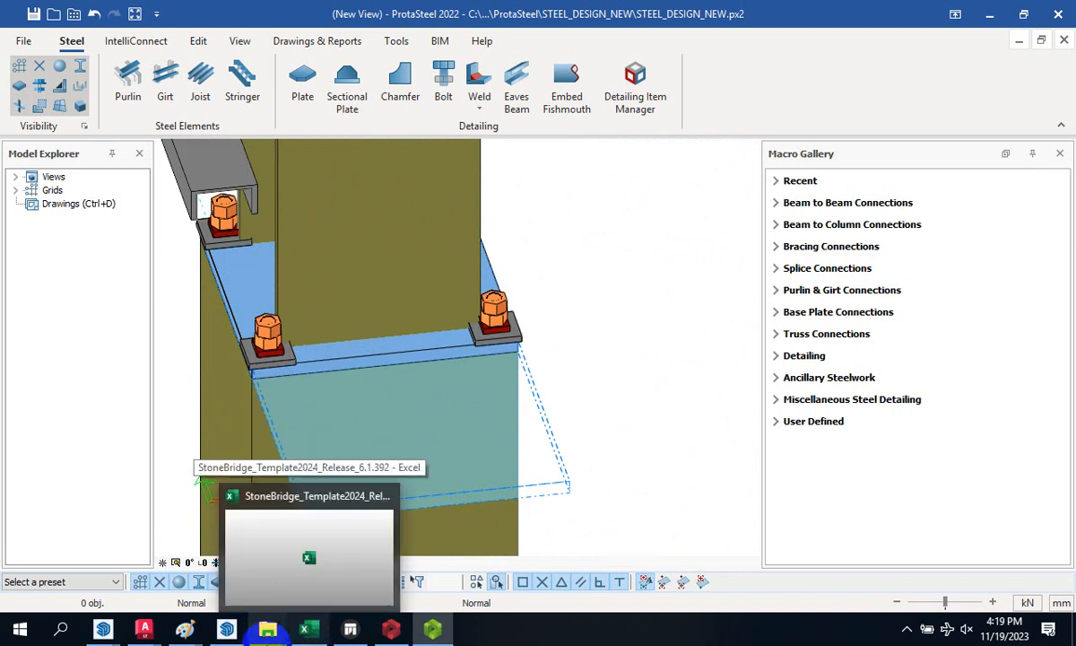
mouse_move(299, 527)
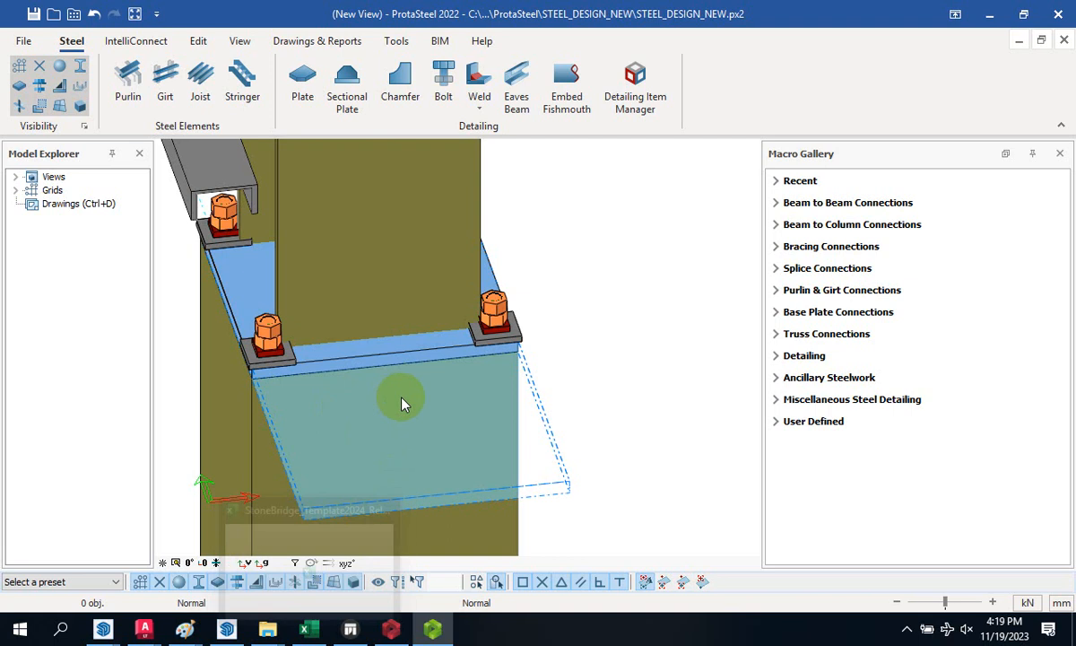
scroll(548, 368, "down", 1)
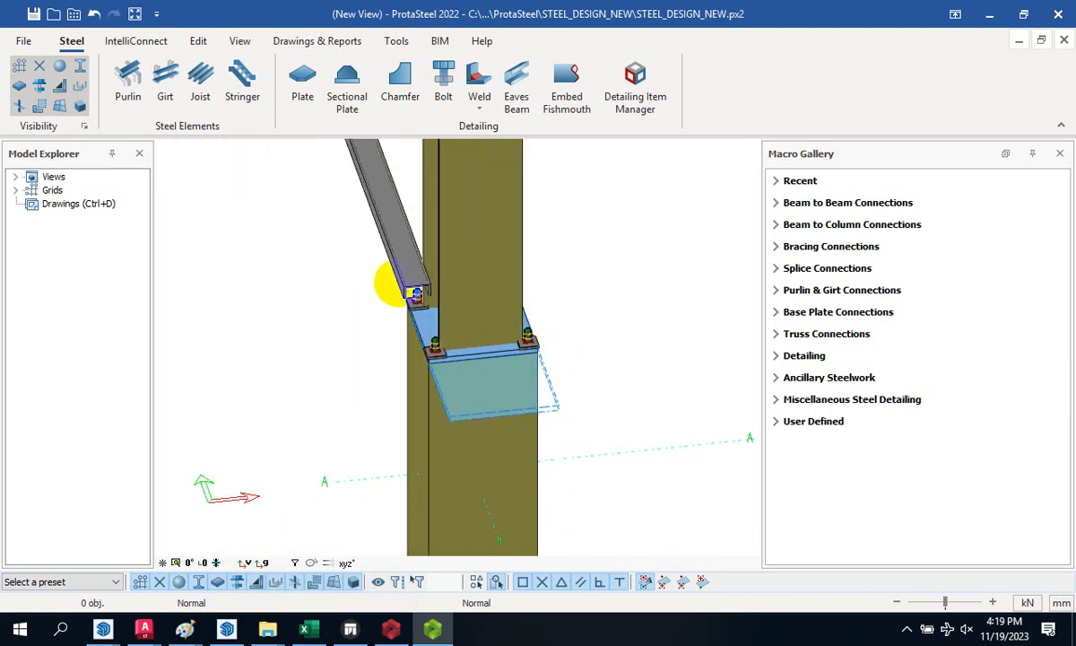
scroll(391, 283, "up", 3)
scroll(468, 403, "down", 3)
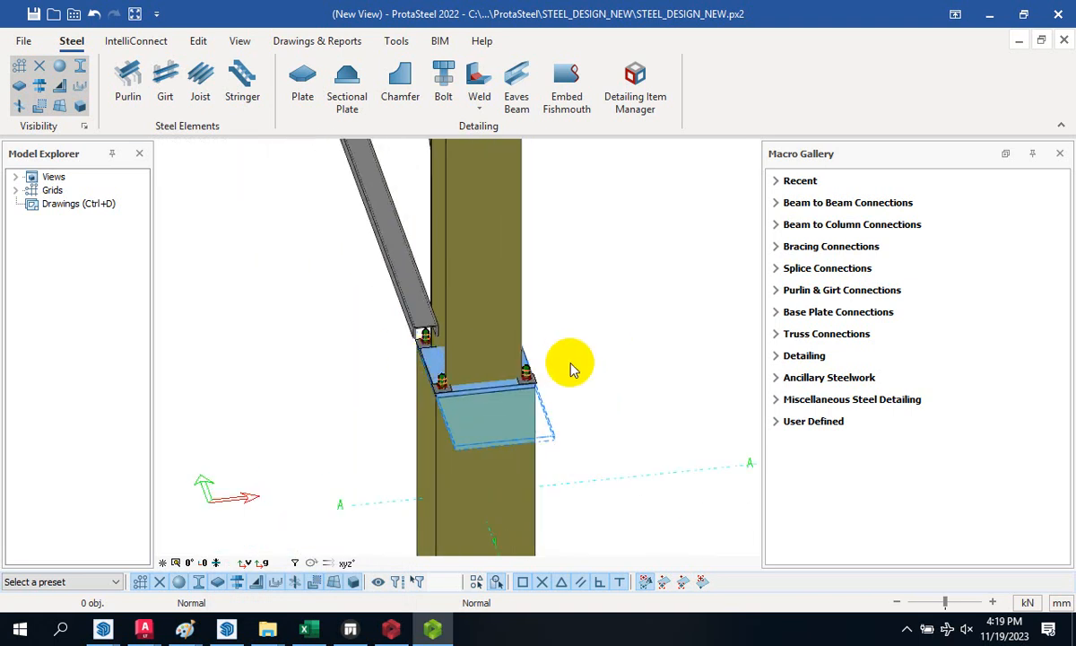
middle_click_drag(604, 363, 541, 336)
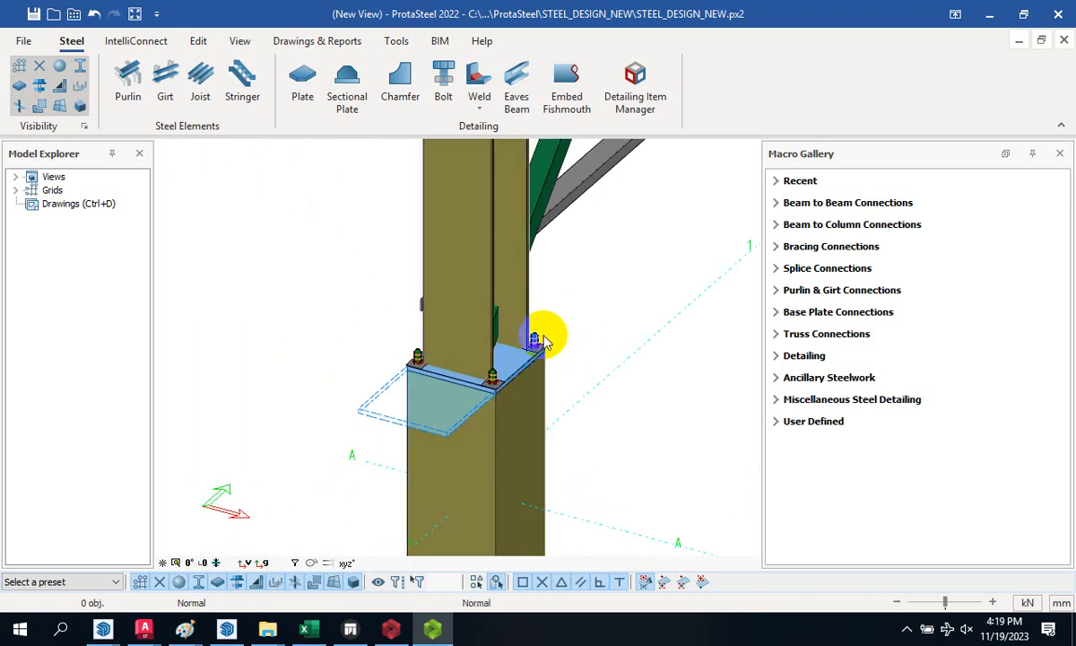
scroll(498, 371, "up", 5)
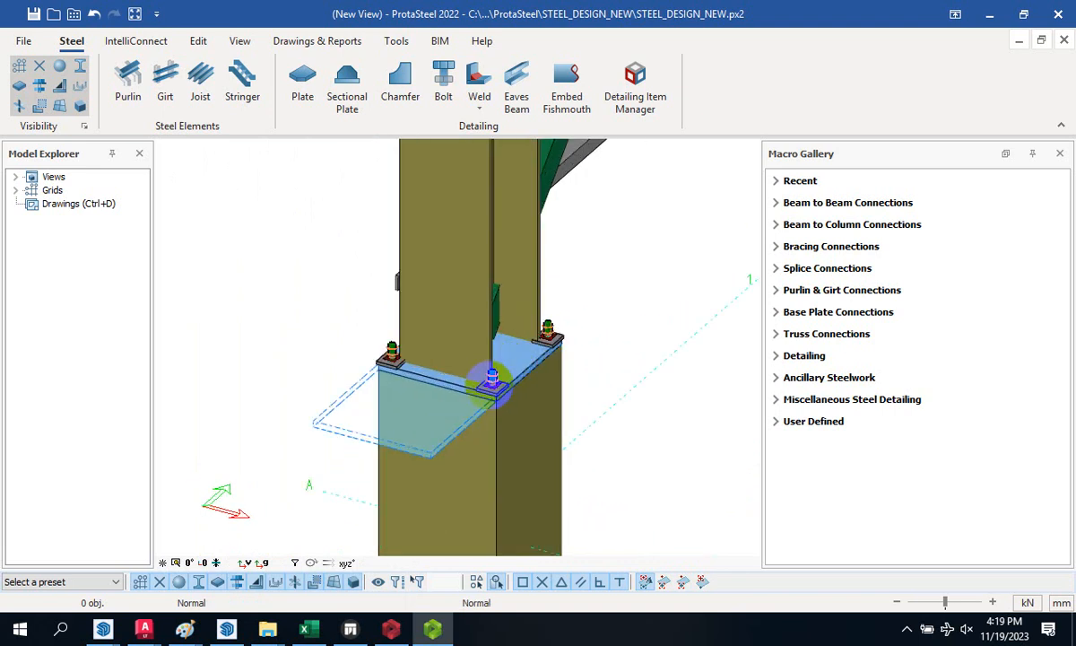
scroll(499, 372, "down", 5)
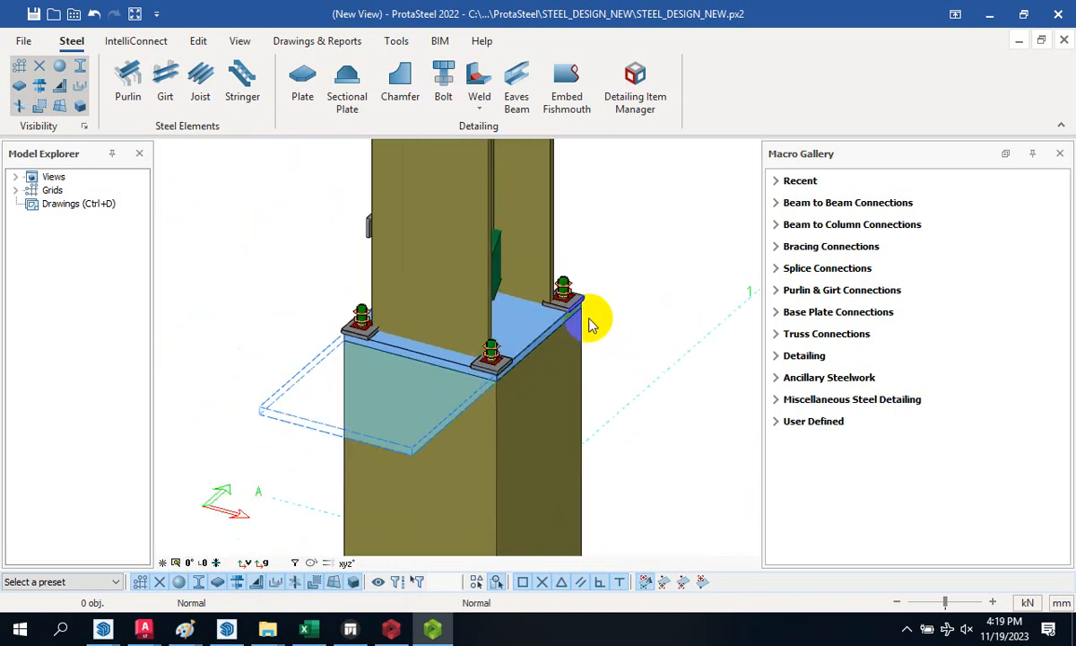
scroll(488, 354, "up", 5)
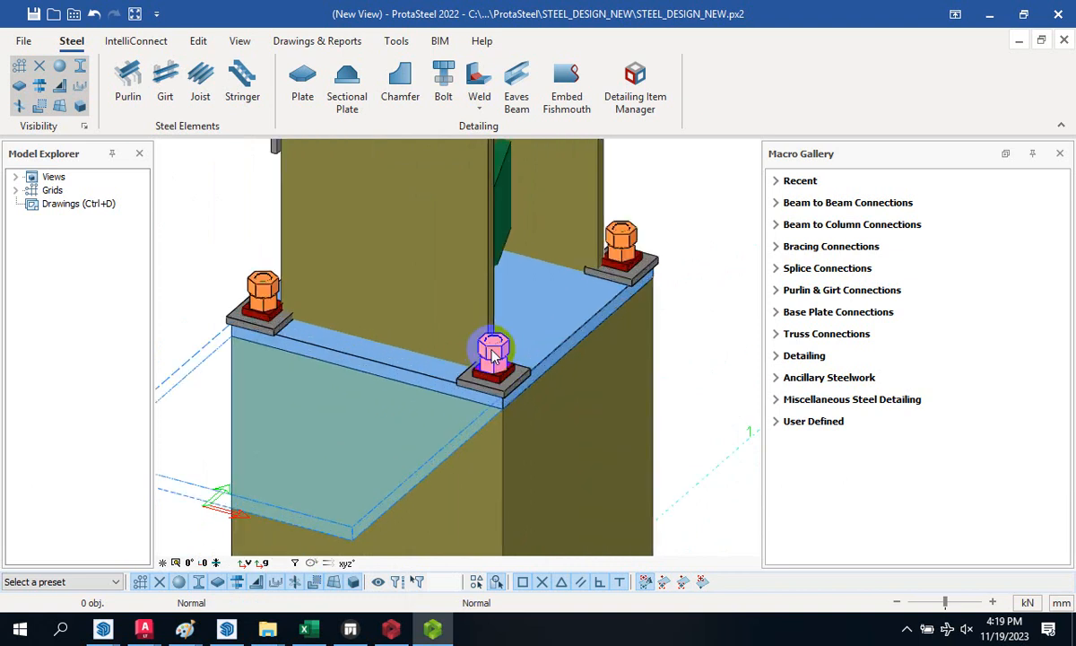
left_click(500, 356)
double_click(497, 354)
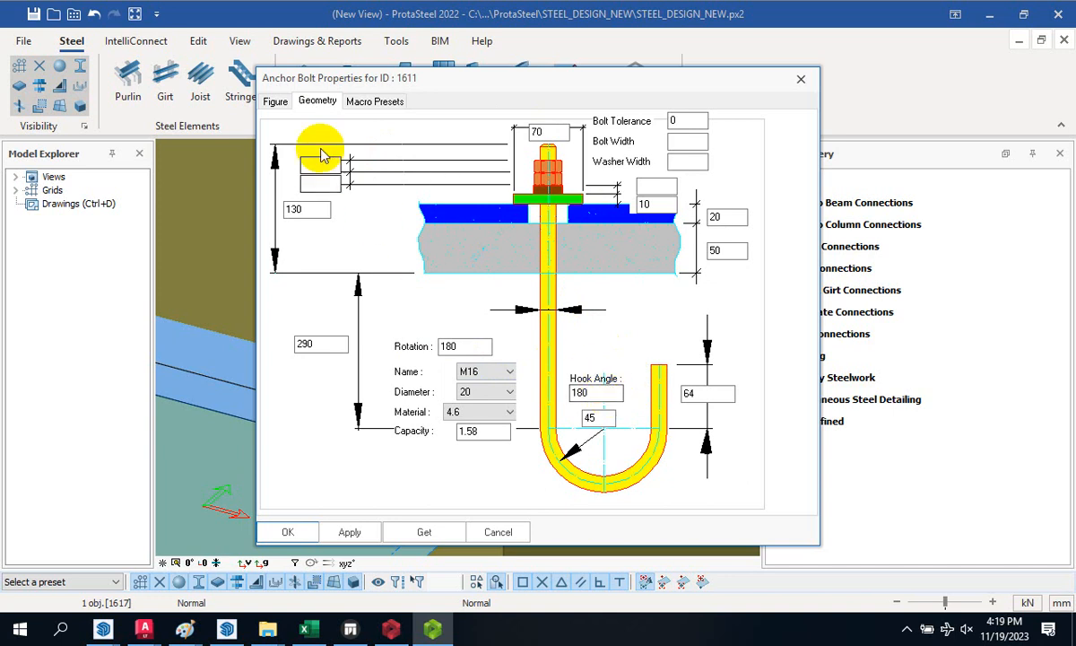
left_click(356, 104)
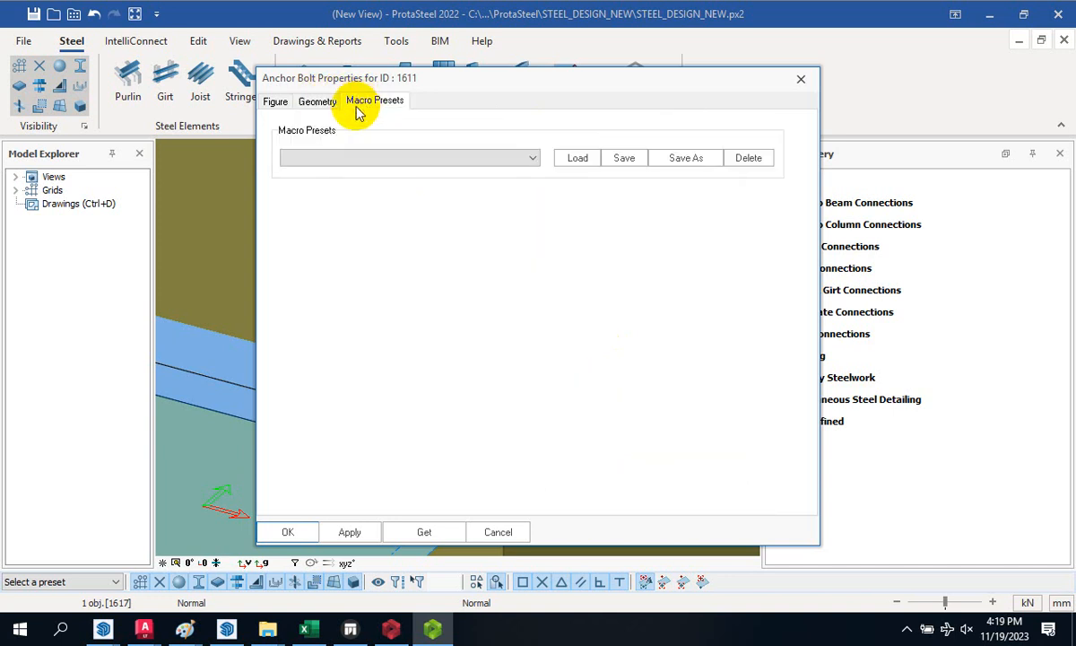
left_click(317, 106)
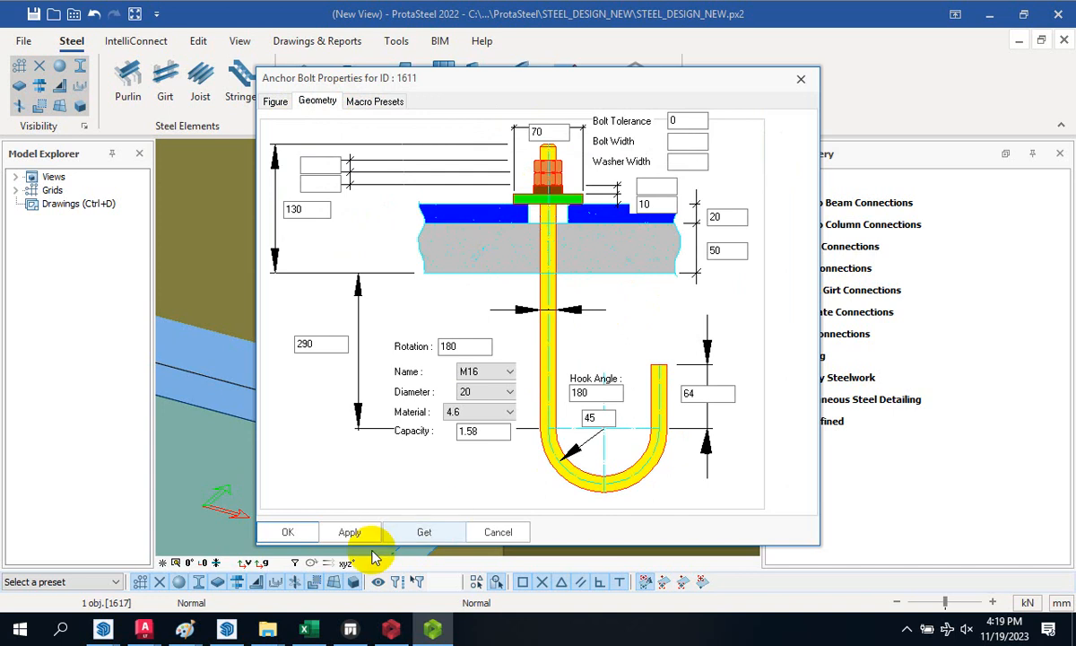
left_click(350, 532)
left_click(287, 532)
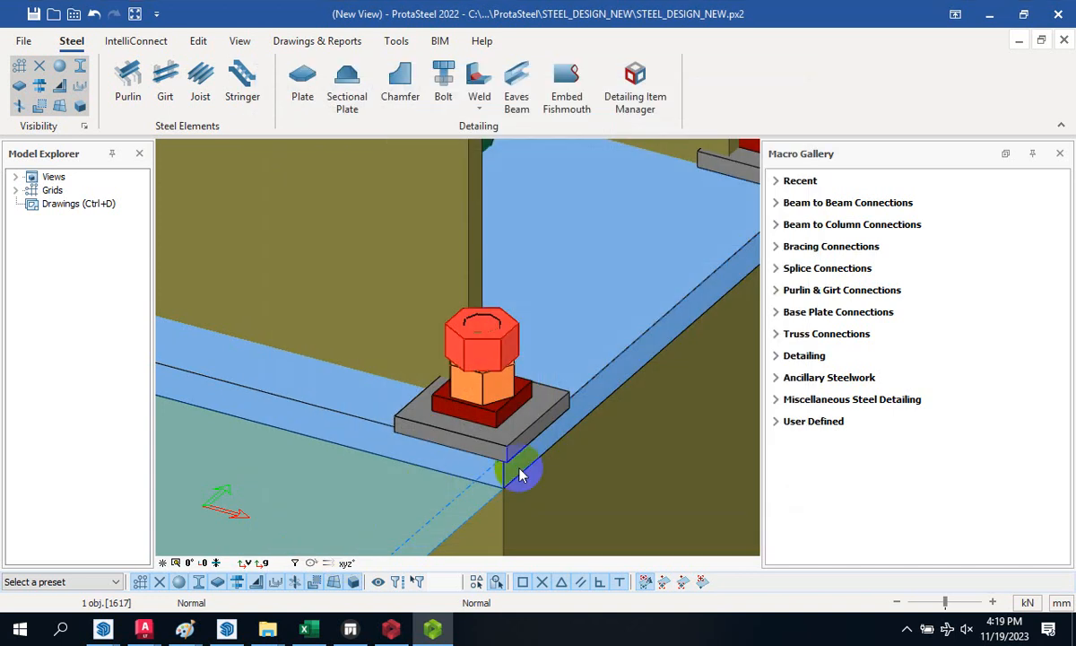
scroll(457, 360, "down", 5)
left_click(535, 327)
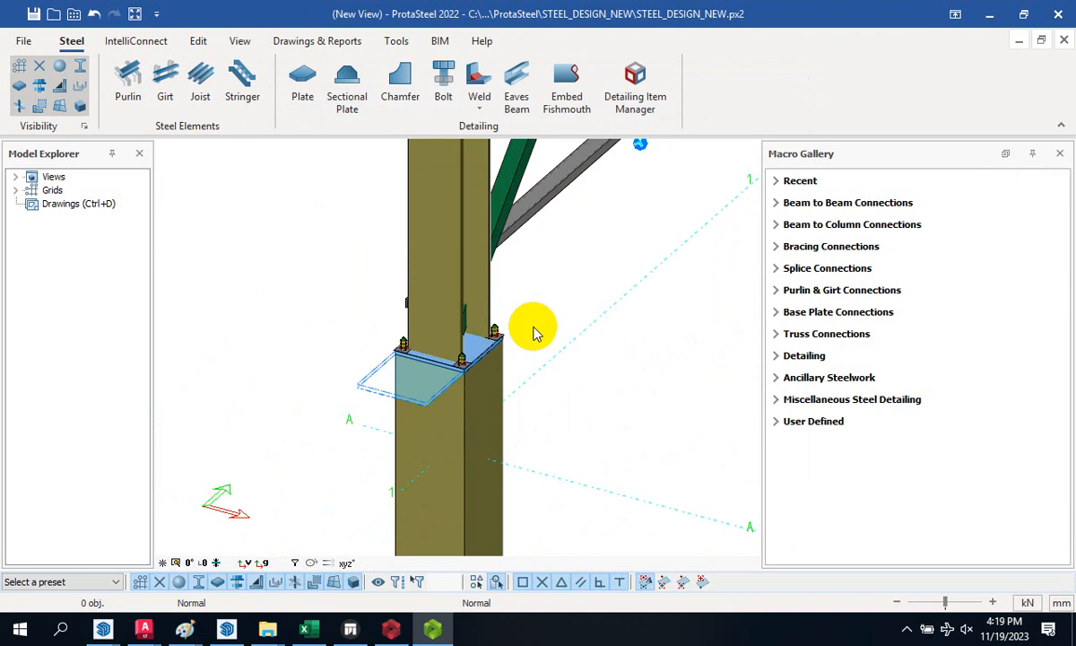
scroll(428, 357, "down", 3)
scroll(430, 383, "up", 8)
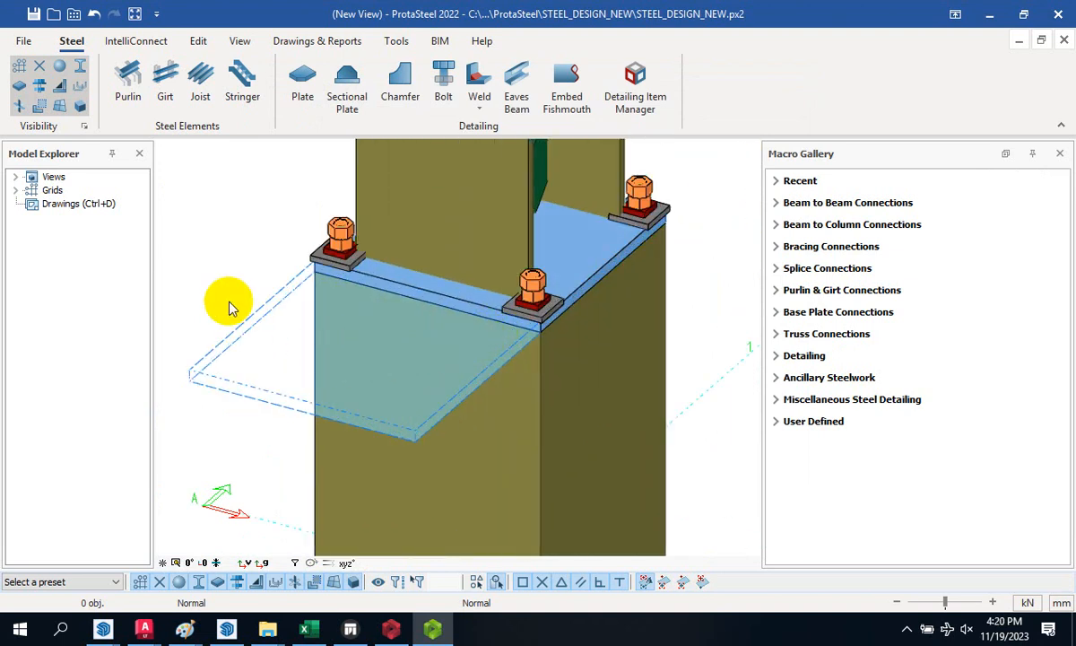
middle_click_drag(226, 305, 283, 269)
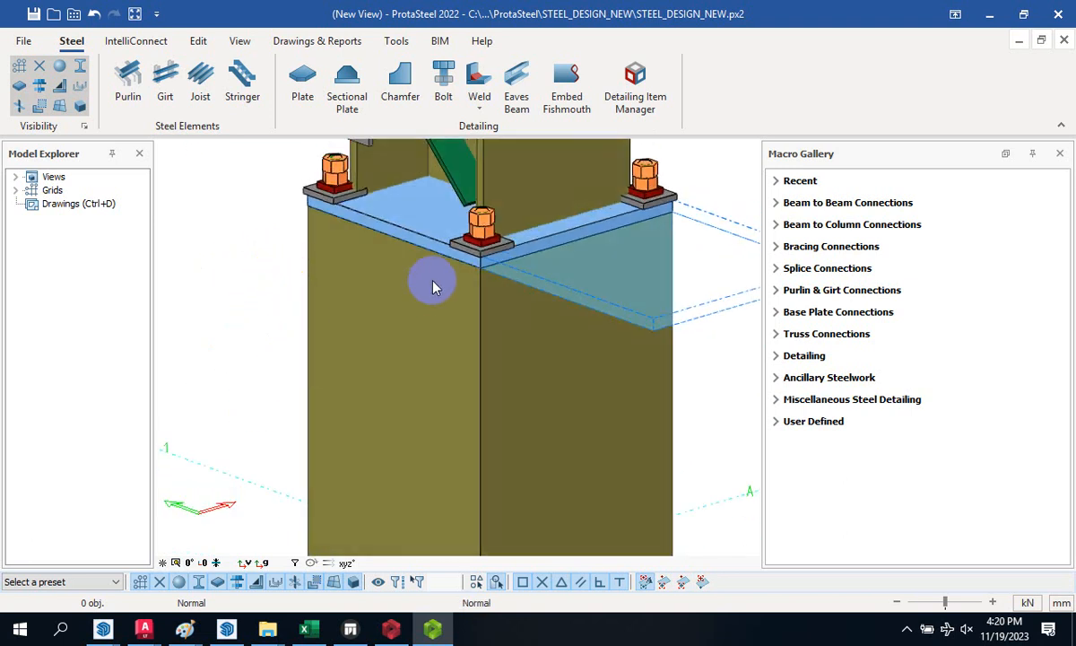
scroll(372, 261, "down", 5)
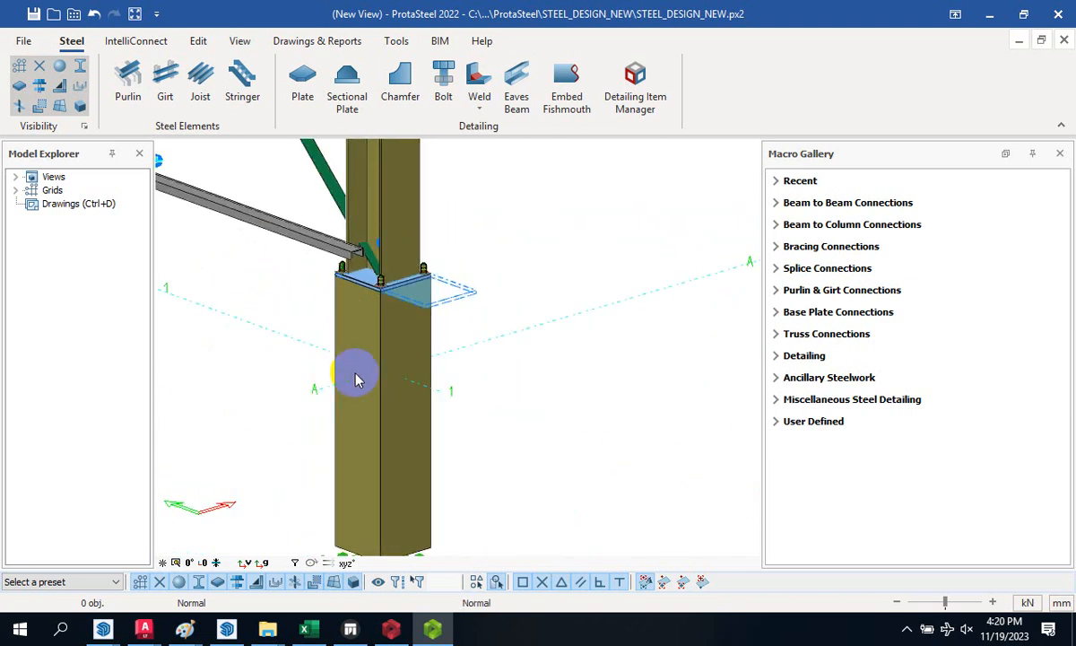
scroll(375, 262, "up", 3)
scroll(375, 274, "up", 3)
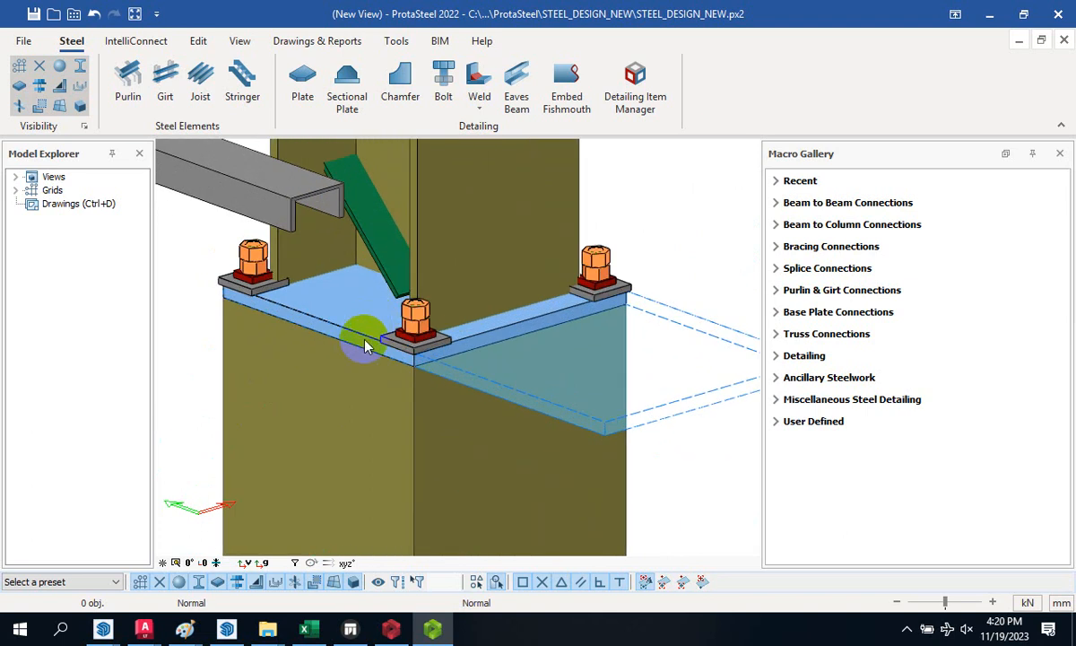
- Copy the bolted column-top plate, picking base and destination points at the column corner
left_click(369, 344)
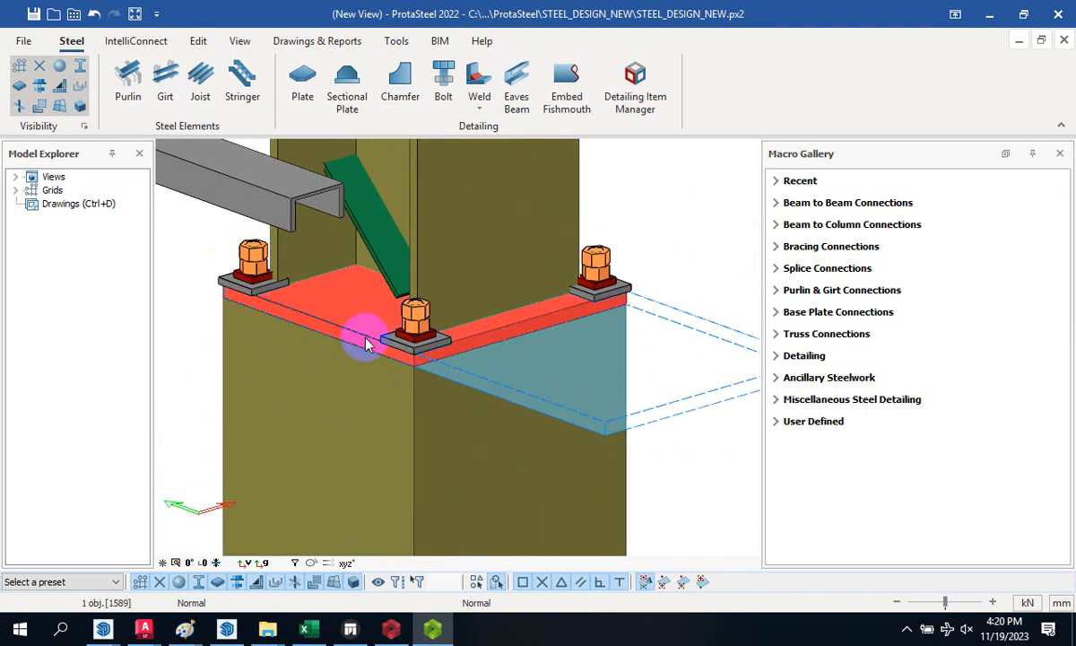
right_click(366, 343)
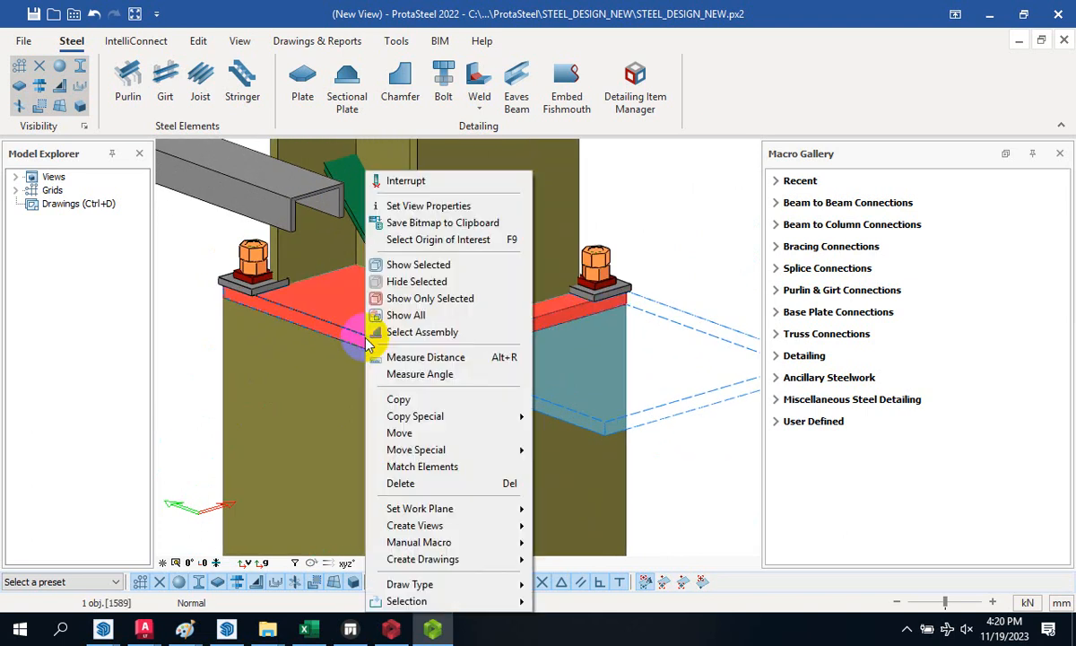
left_click(394, 394)
scroll(408, 376, "up", 3)
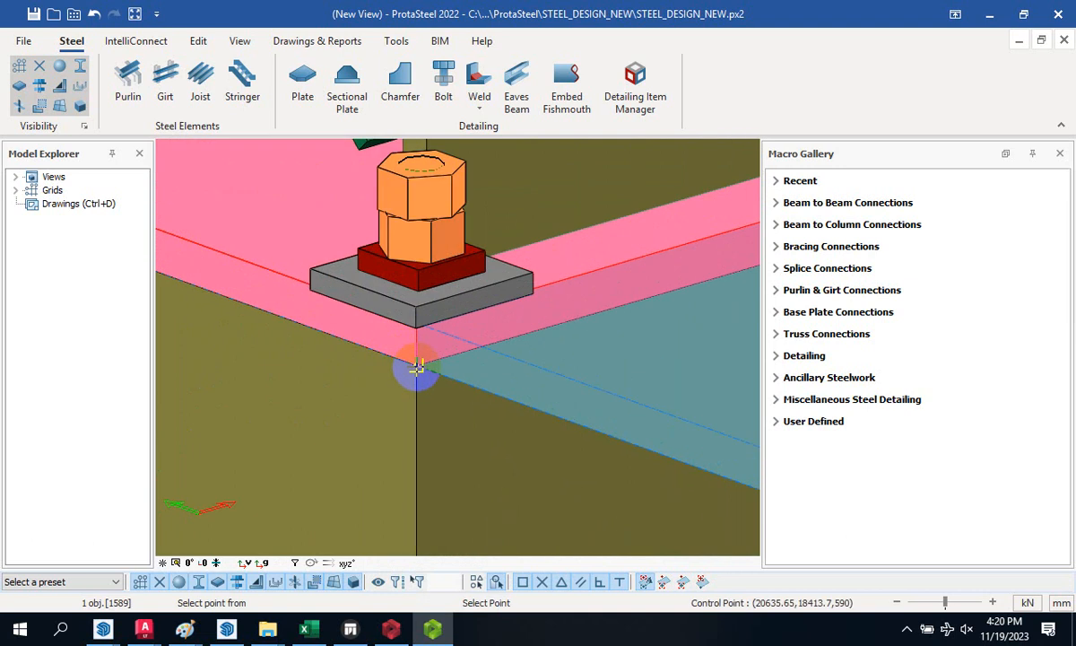
scroll(417, 368, "down", 6)
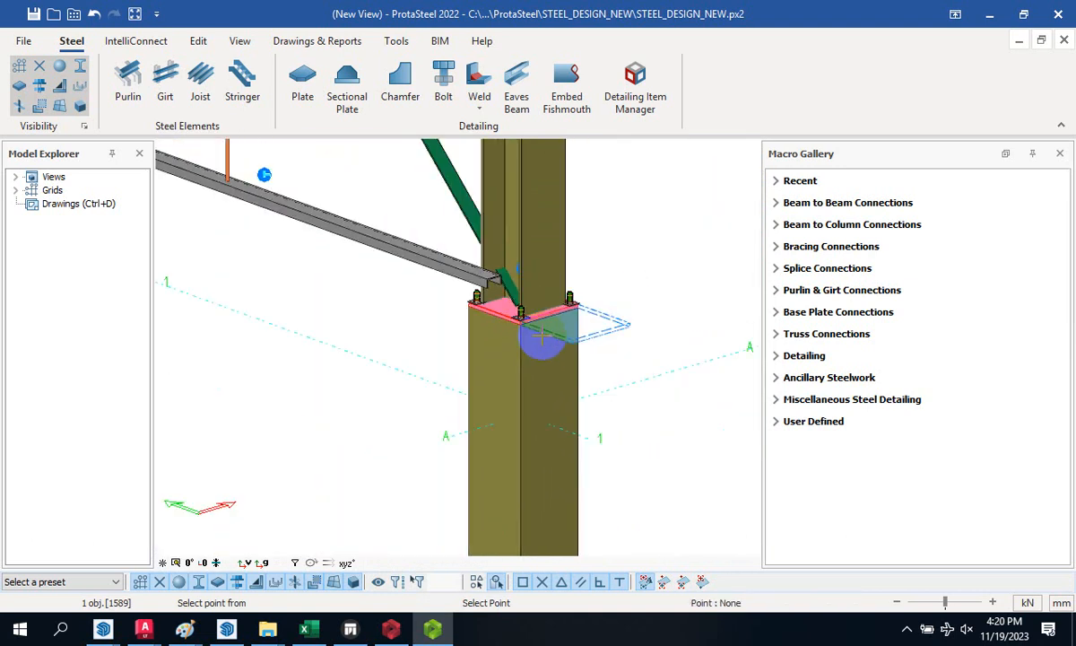
scroll(356, 279, "up", 8)
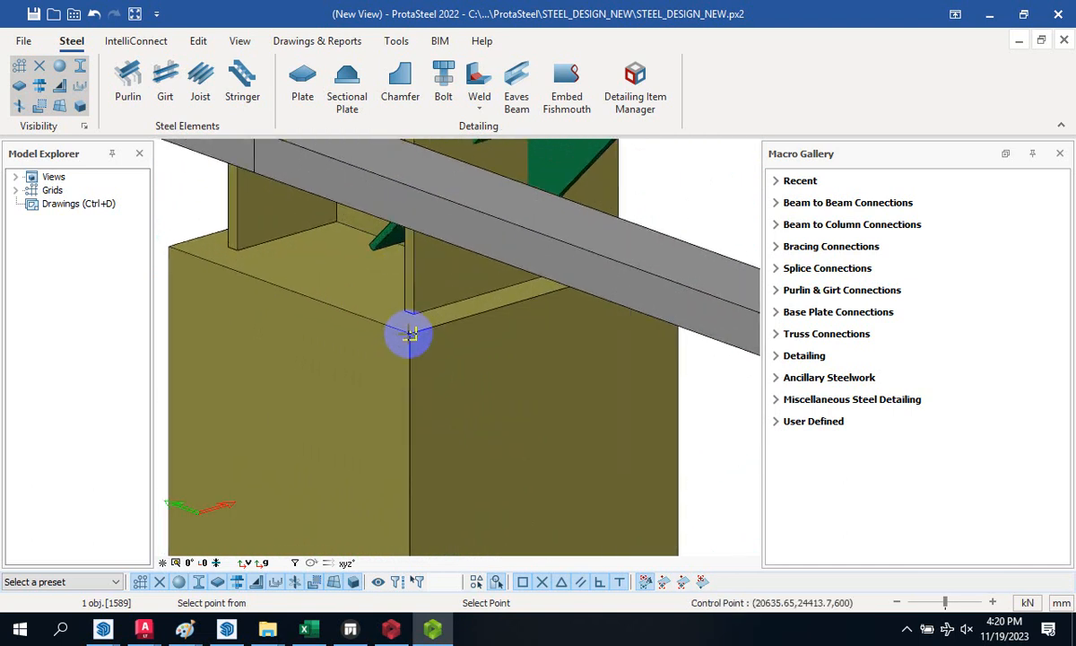
left_click(410, 335)
left_click(408, 337)
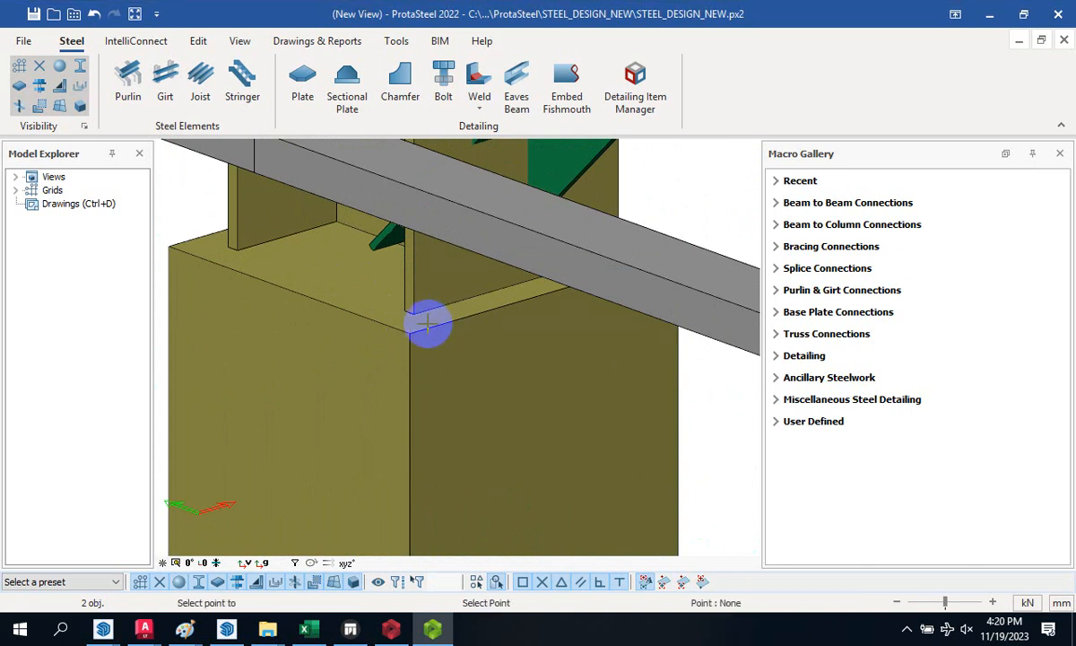
scroll(323, 299, "down", 4)
scroll(296, 300, "down", 4)
scroll(524, 397, "up", 6)
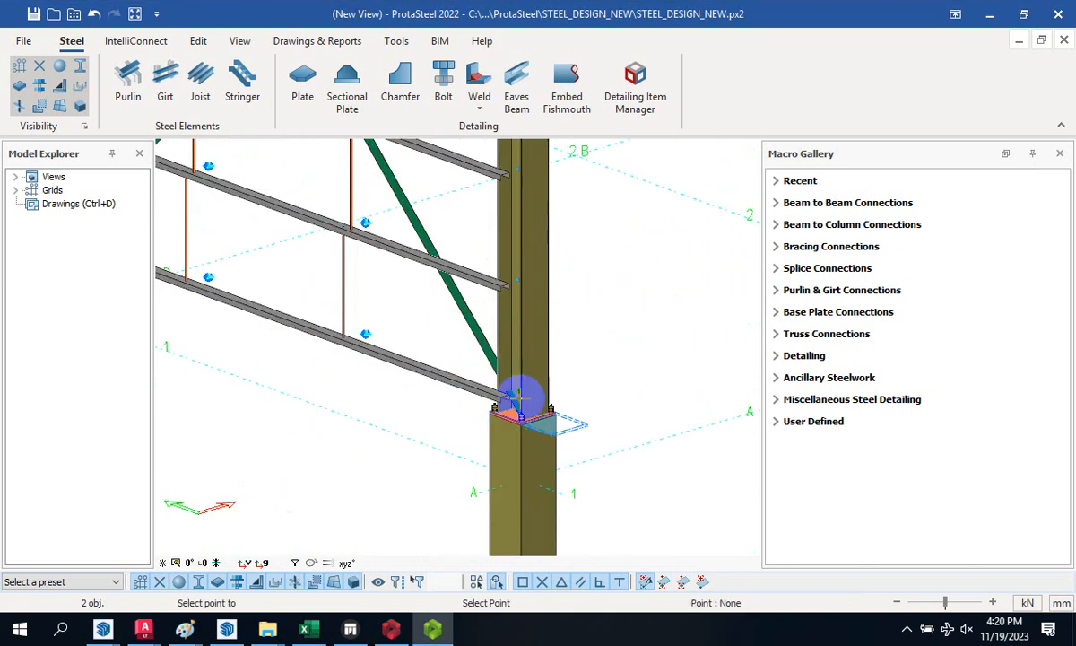
scroll(516, 431, "up", 6)
- Copy the selected plates, referencing a column-top corner for base and destination
right_click(491, 414)
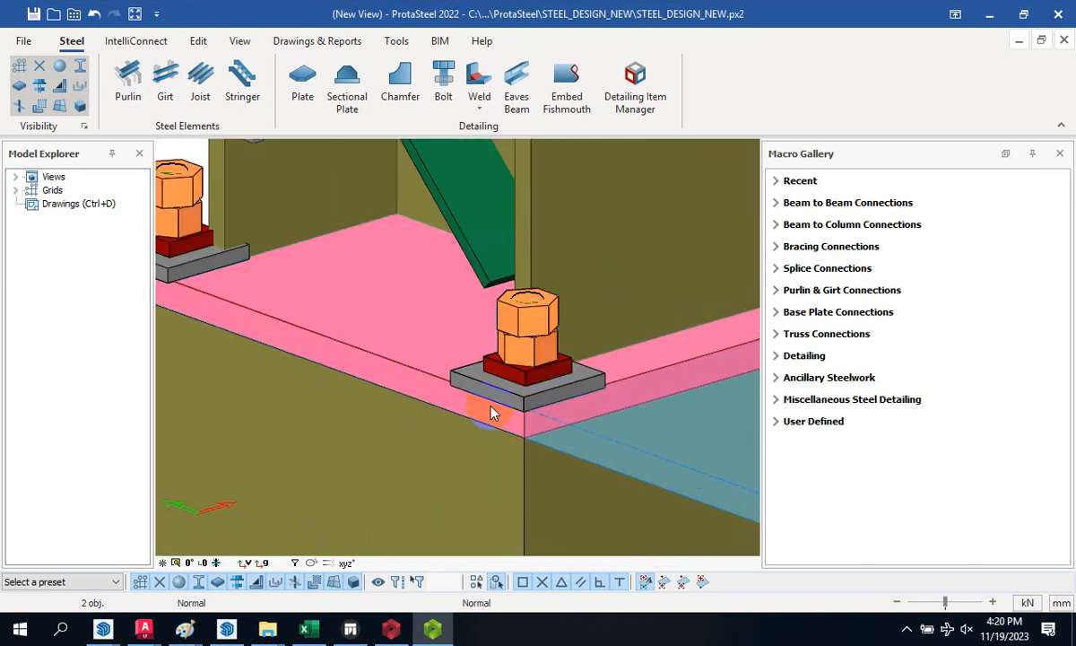
right_click(527, 433)
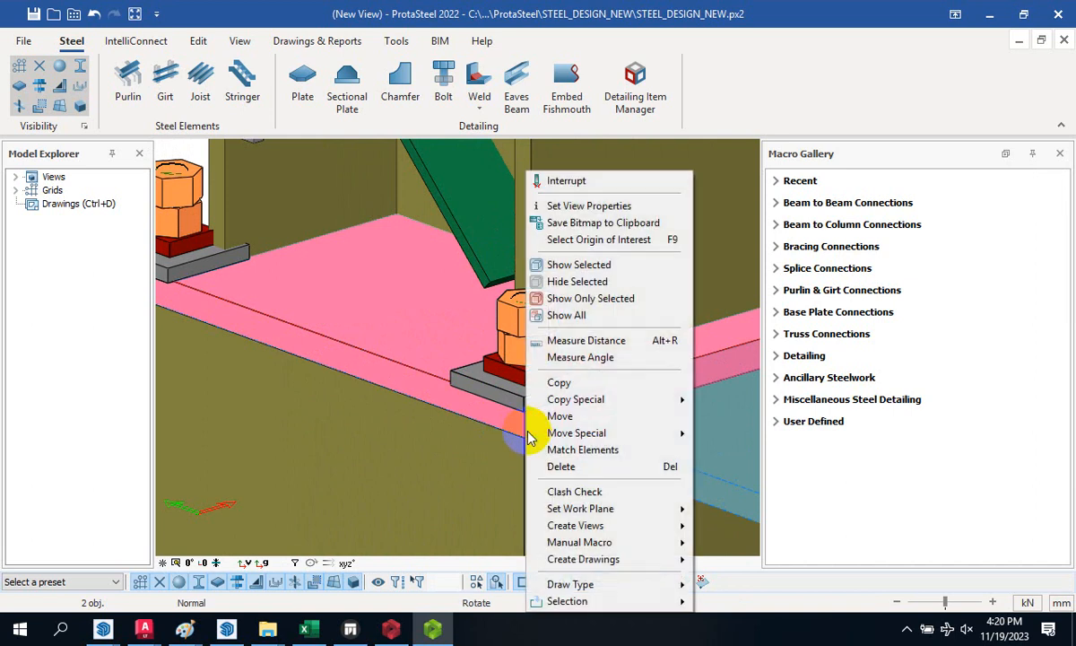
left_click(566, 385)
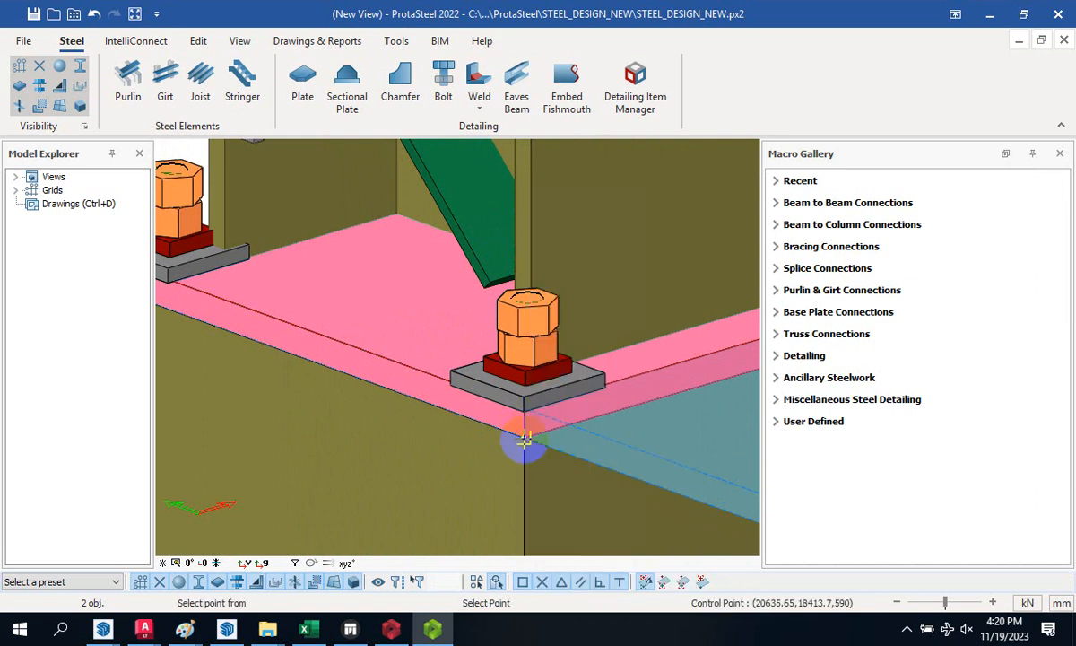
scroll(525, 438, "down", 6)
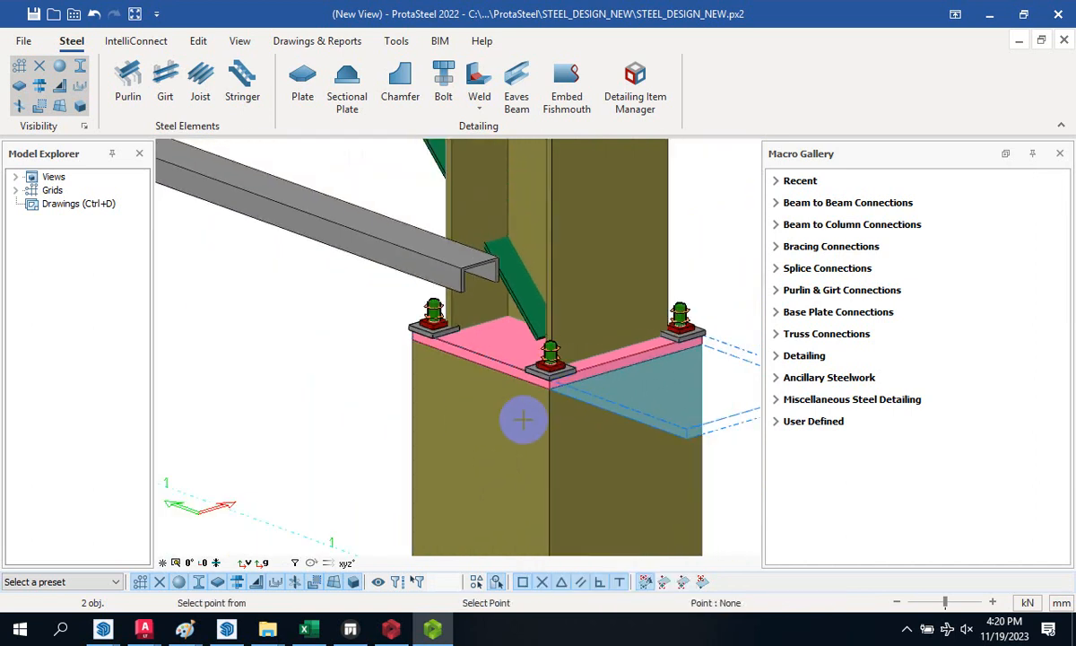
scroll(519, 378, "down", 4)
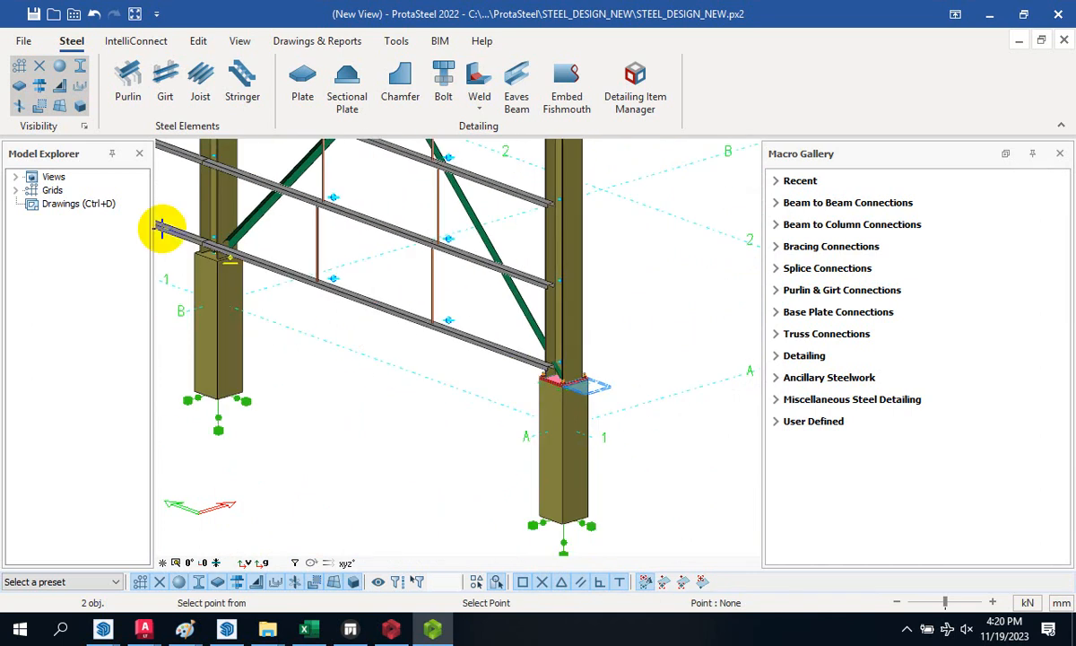
scroll(161, 228, "up", 5)
scroll(282, 305, "up", 2)
left_click(384, 308)
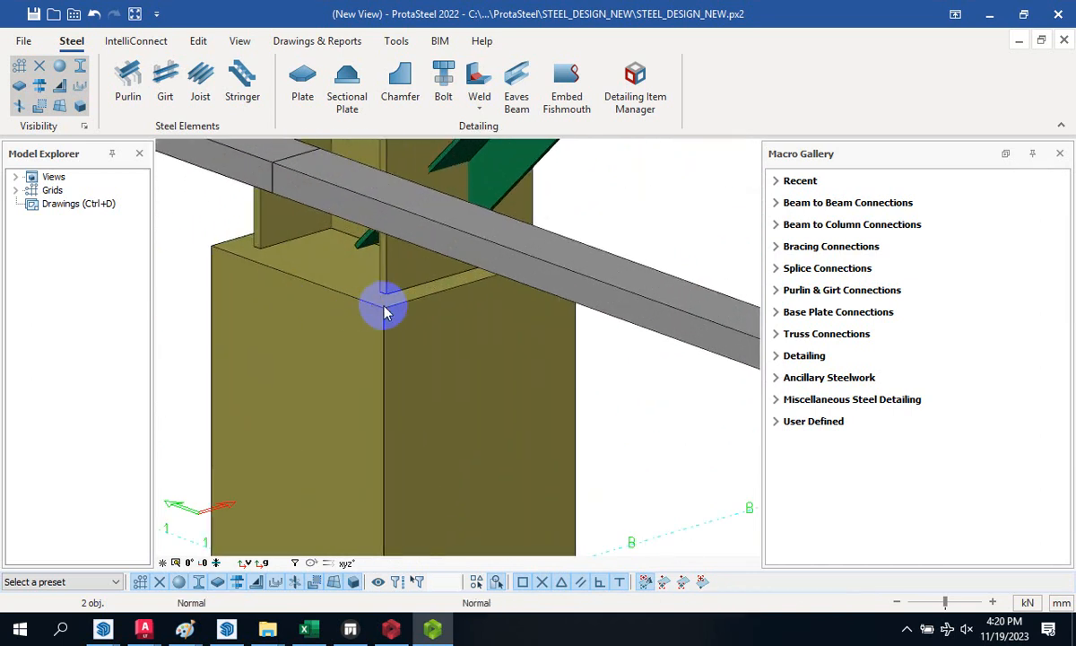
left_click(385, 310)
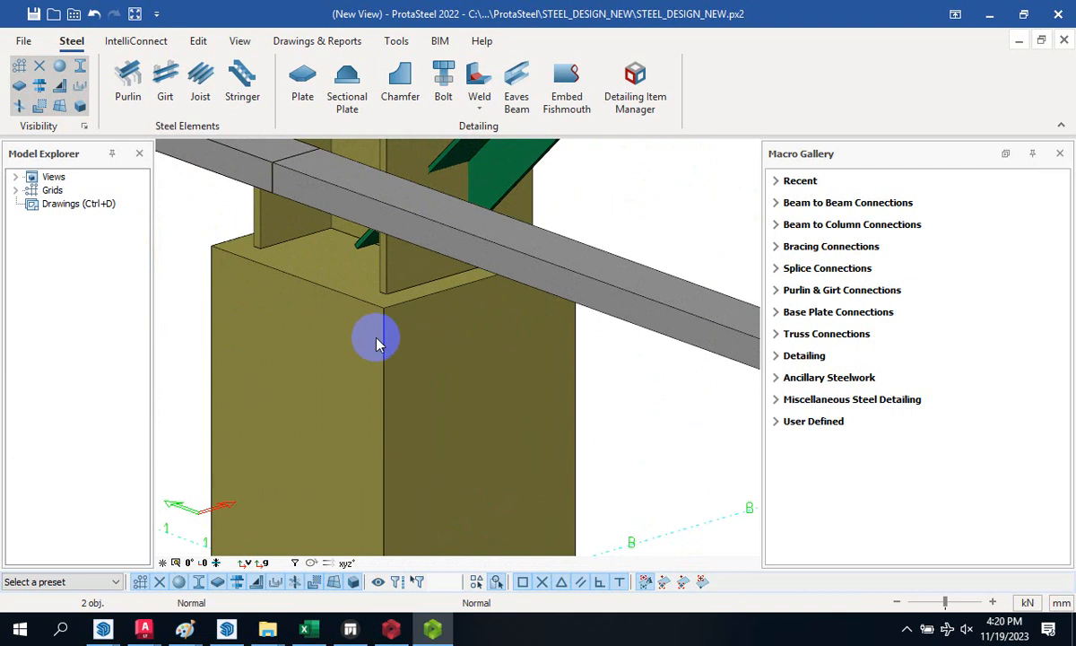
scroll(384, 334, "down", 3)
scroll(307, 314, "up", 2)
- Copy the right column-top plate onto the left column's top corner
left_click(273, 258)
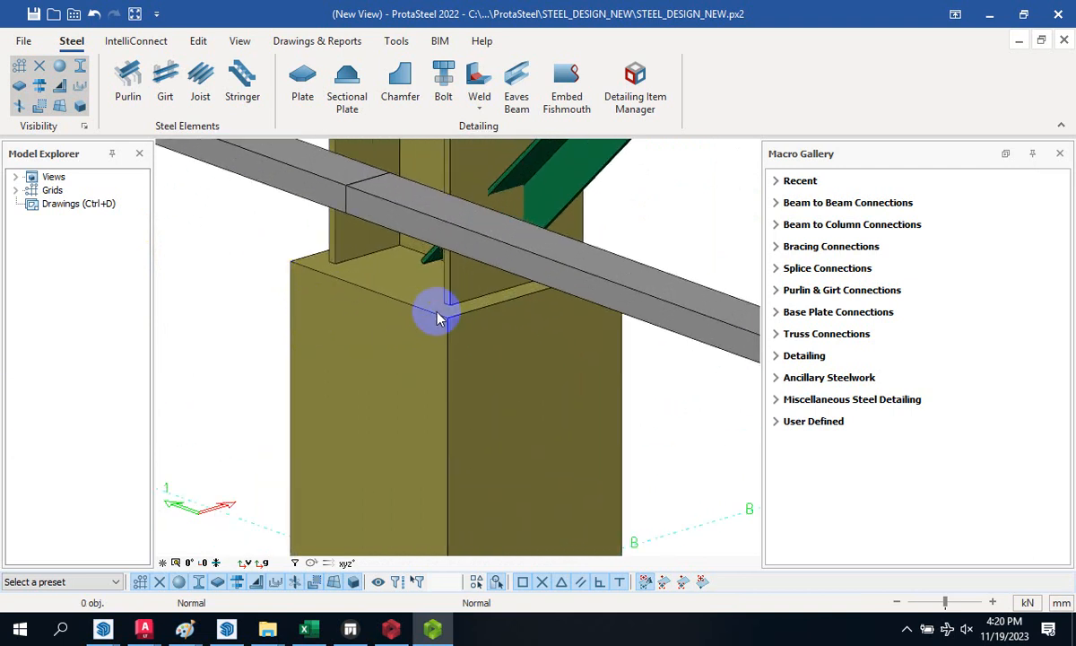
scroll(355, 305, "down", 2)
scroll(386, 384, "down", 2)
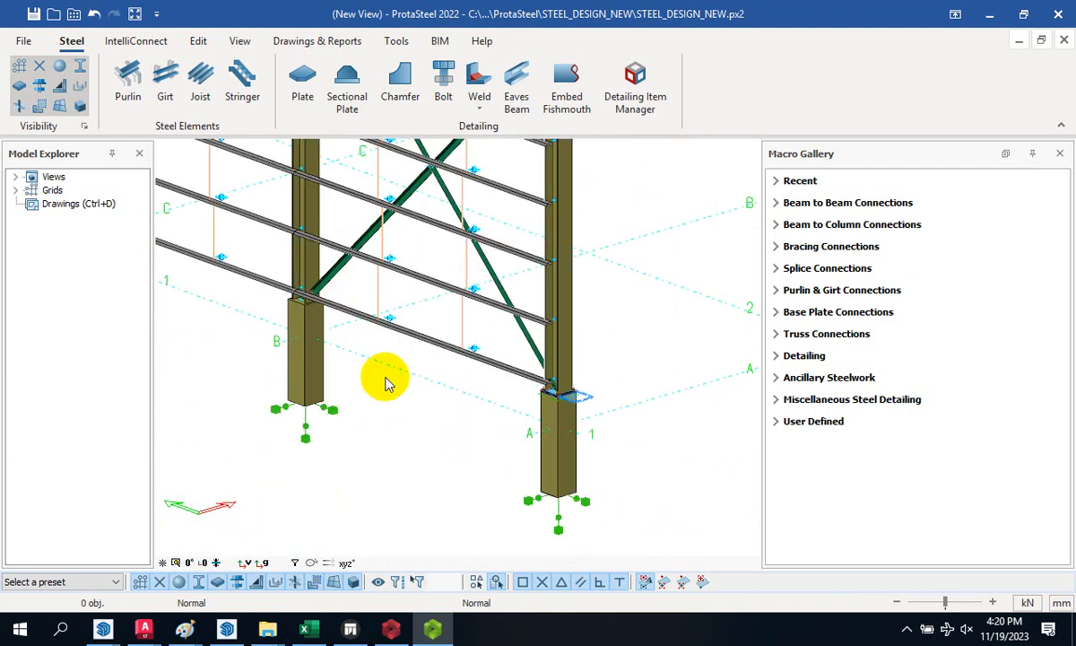
scroll(552, 392, "up", 5)
left_click(500, 431)
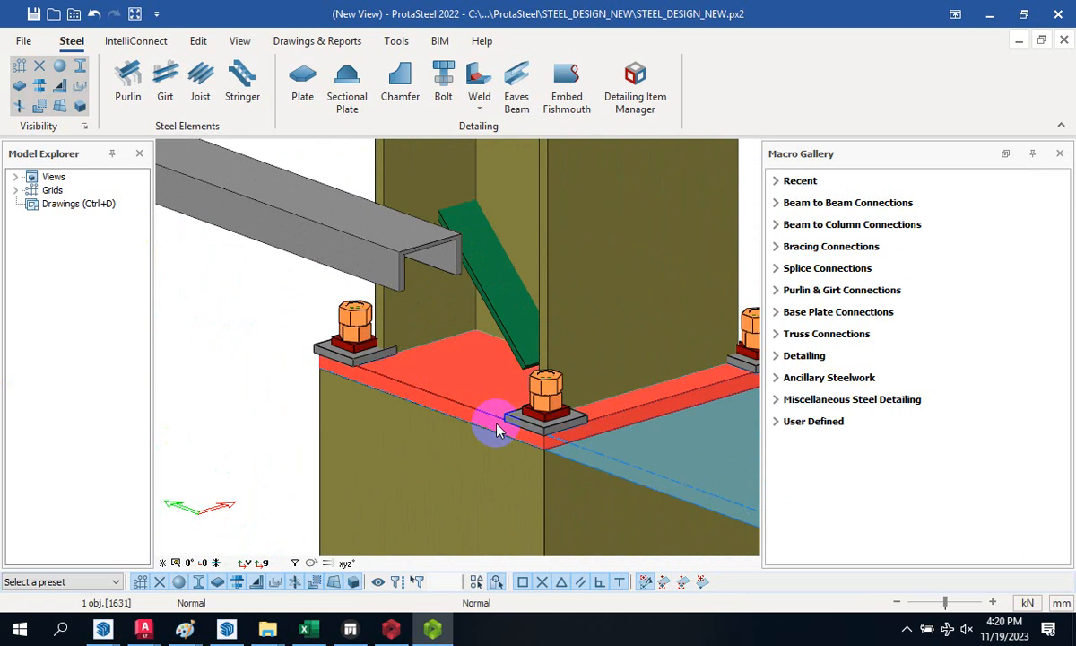
right_click(499, 431)
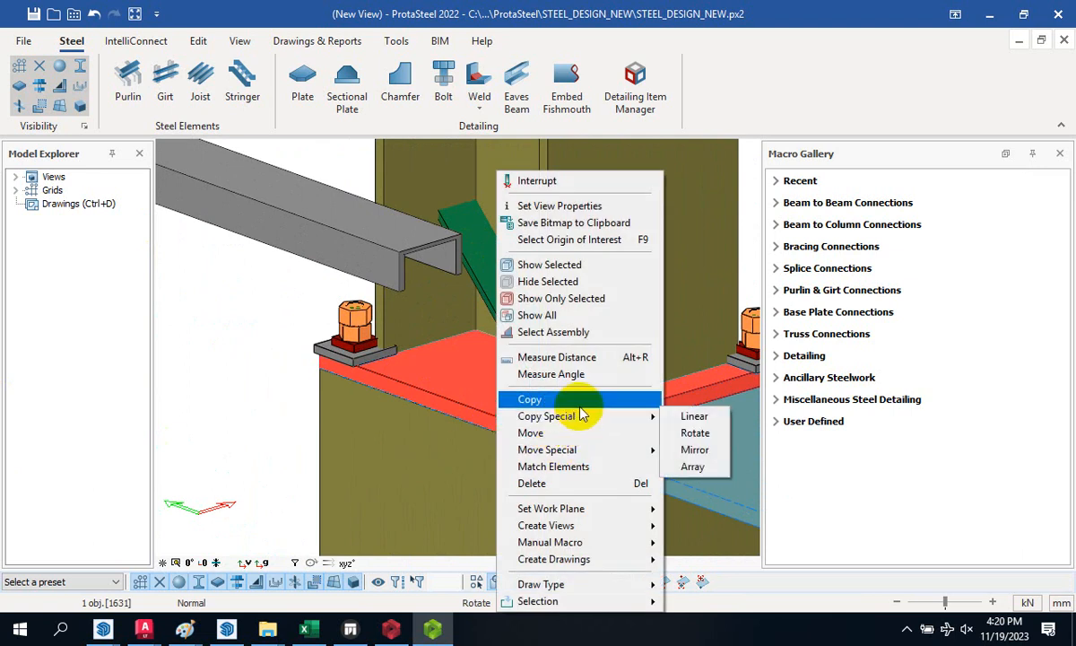
left_click(579, 402)
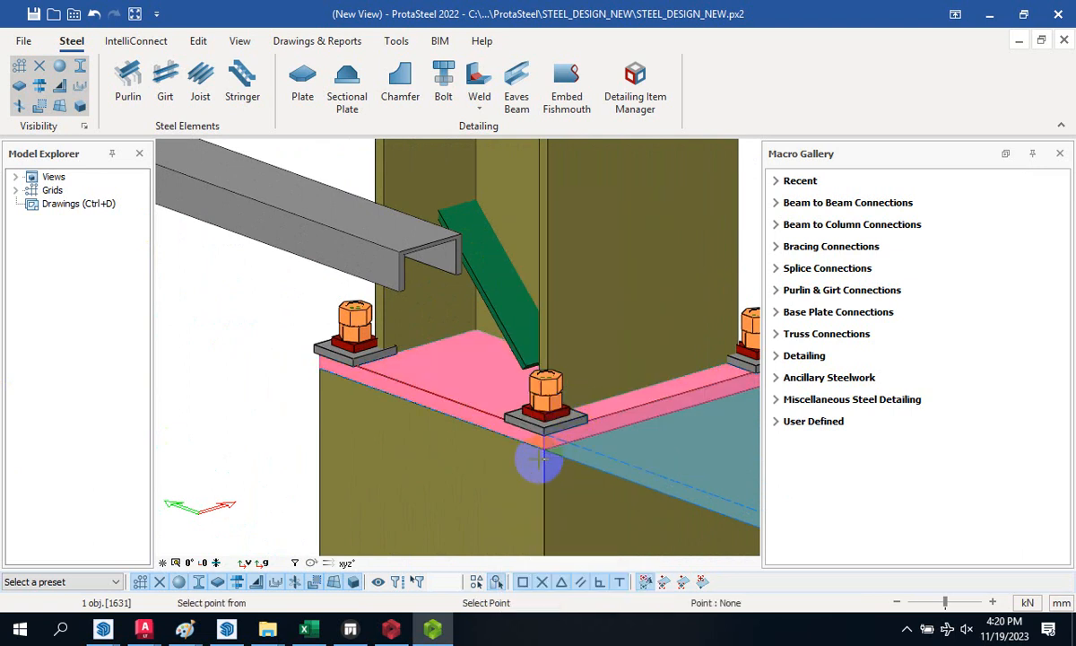
scroll(548, 447, "up", 2)
left_click(549, 441)
scroll(556, 369, "down", 5)
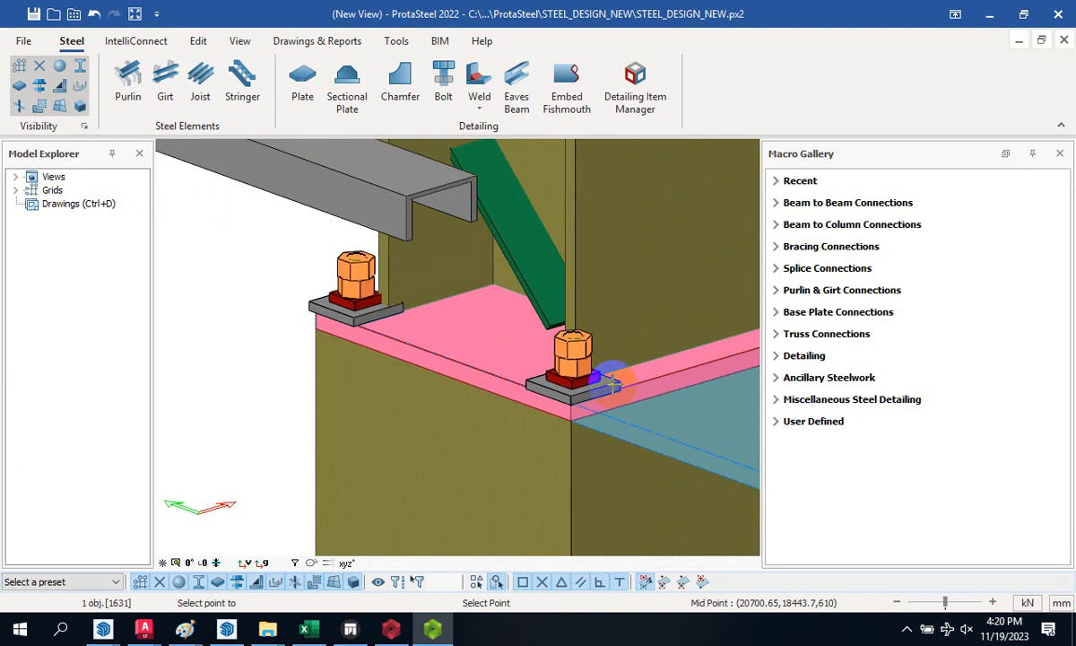
scroll(594, 375, "down", 5)
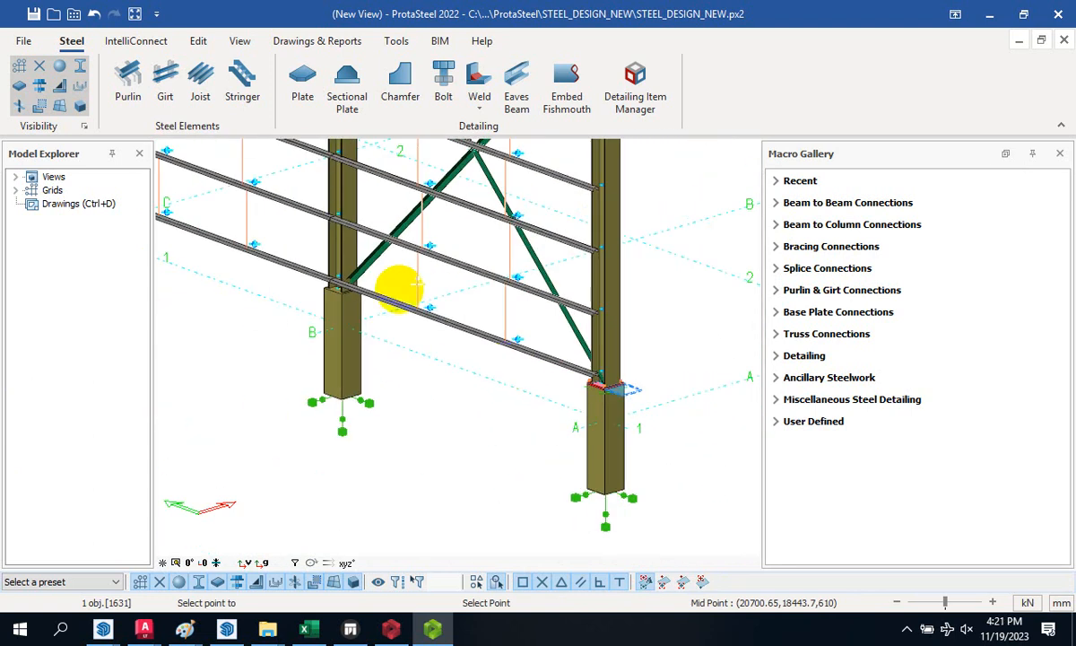
scroll(397, 289, "up", 6)
scroll(183, 291, "up", 3)
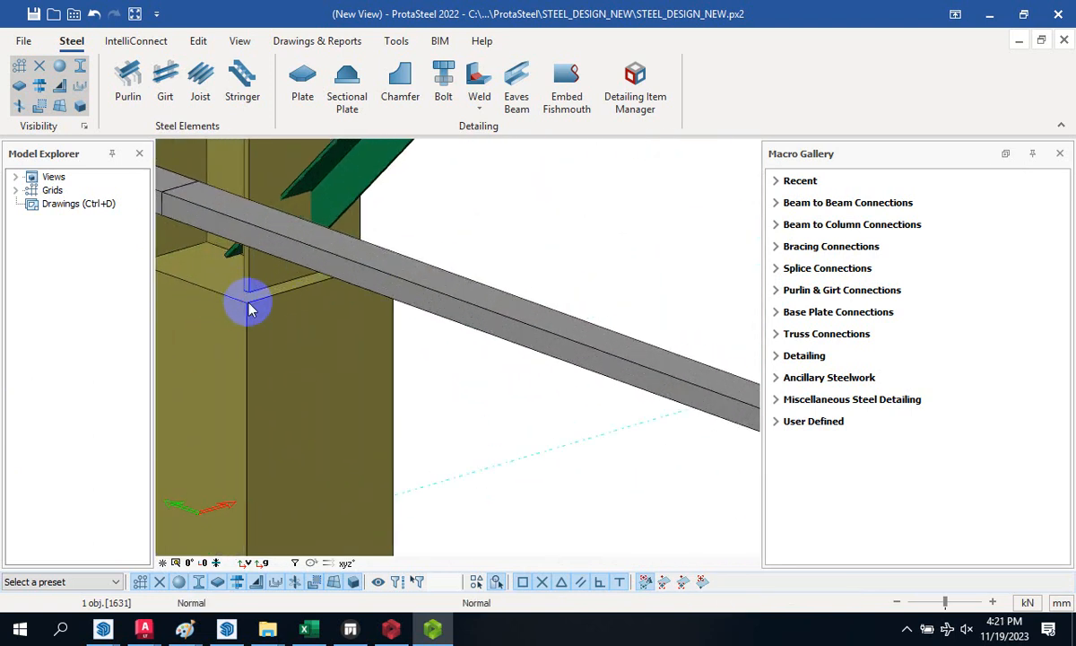
left_click(250, 298)
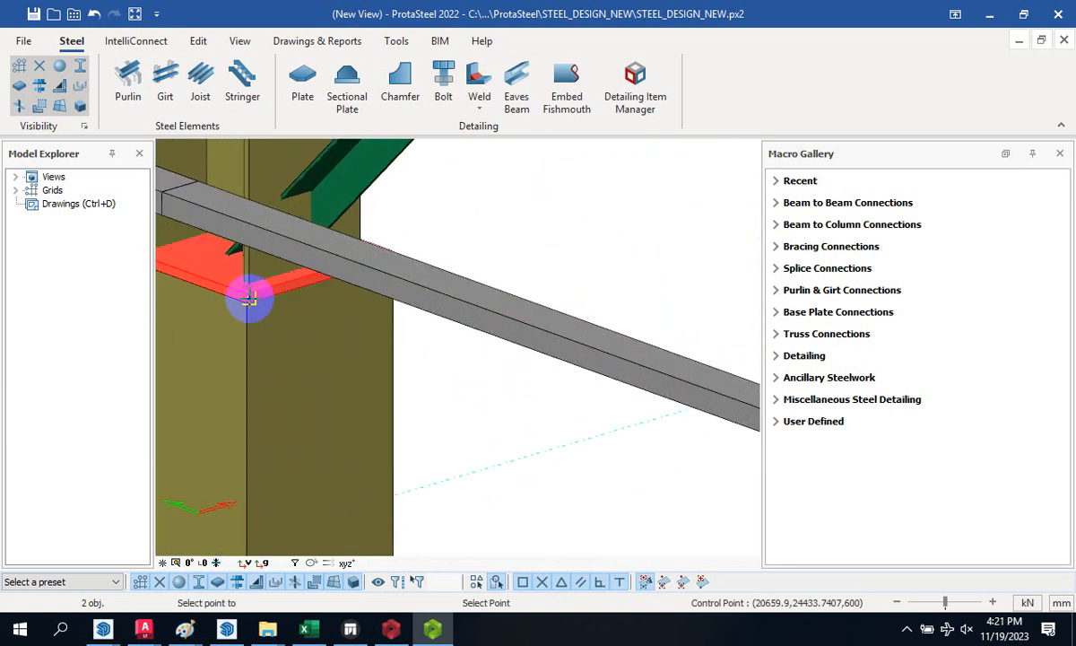
- Place further plate copies on the next column-top corners along grid line 4
scroll(305, 302, "down", 5)
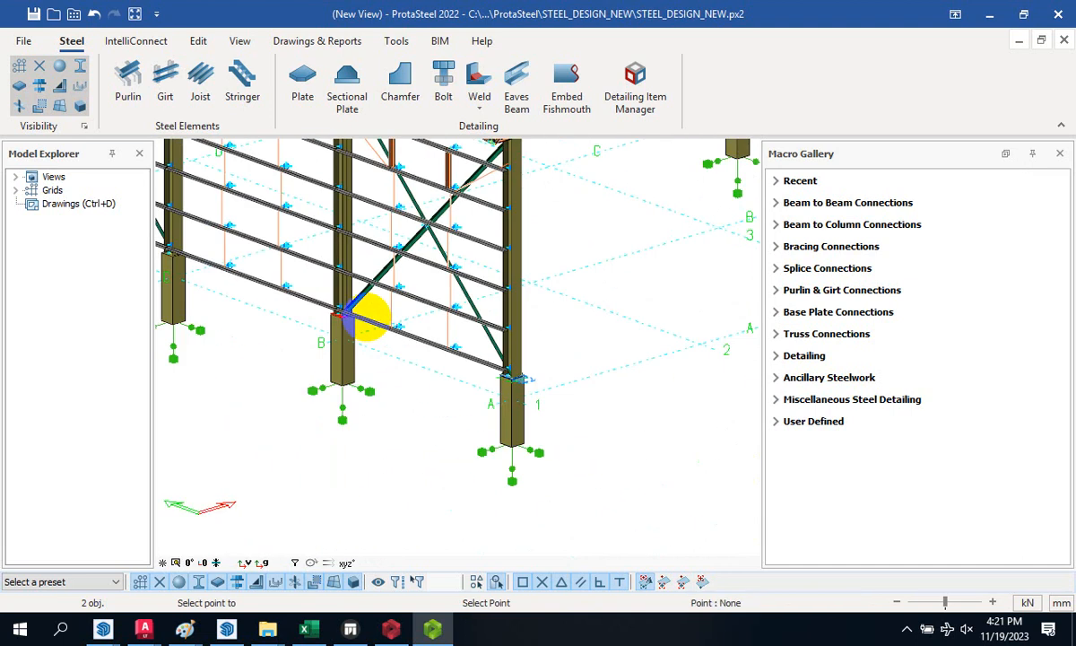
scroll(296, 296, "up", 5)
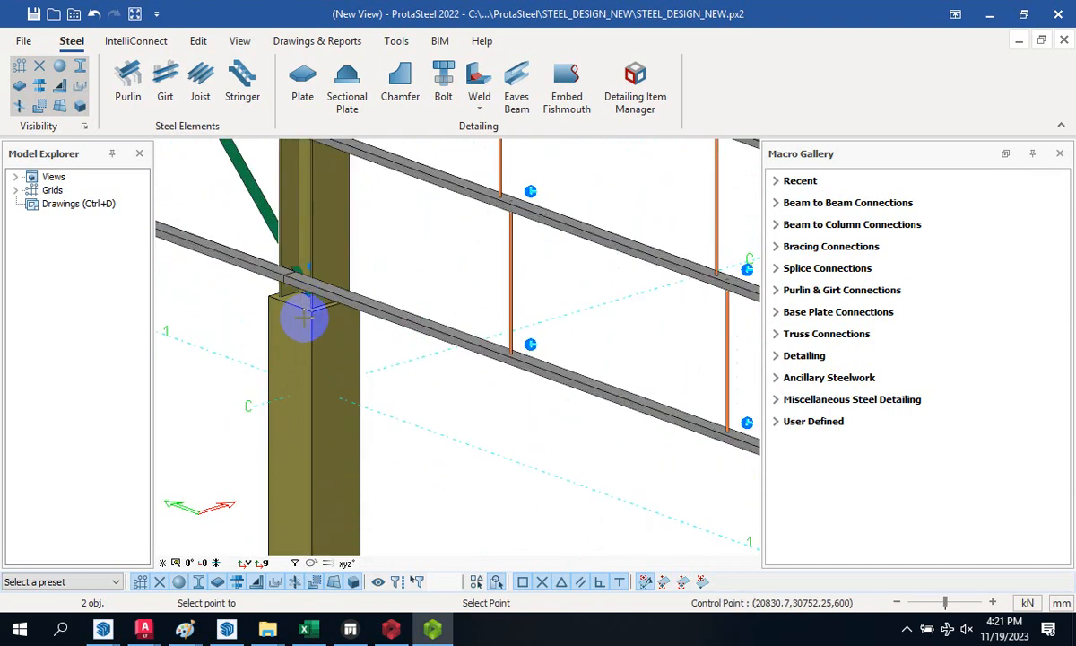
scroll(305, 298, "up", 2)
scroll(310, 305, "up", 2)
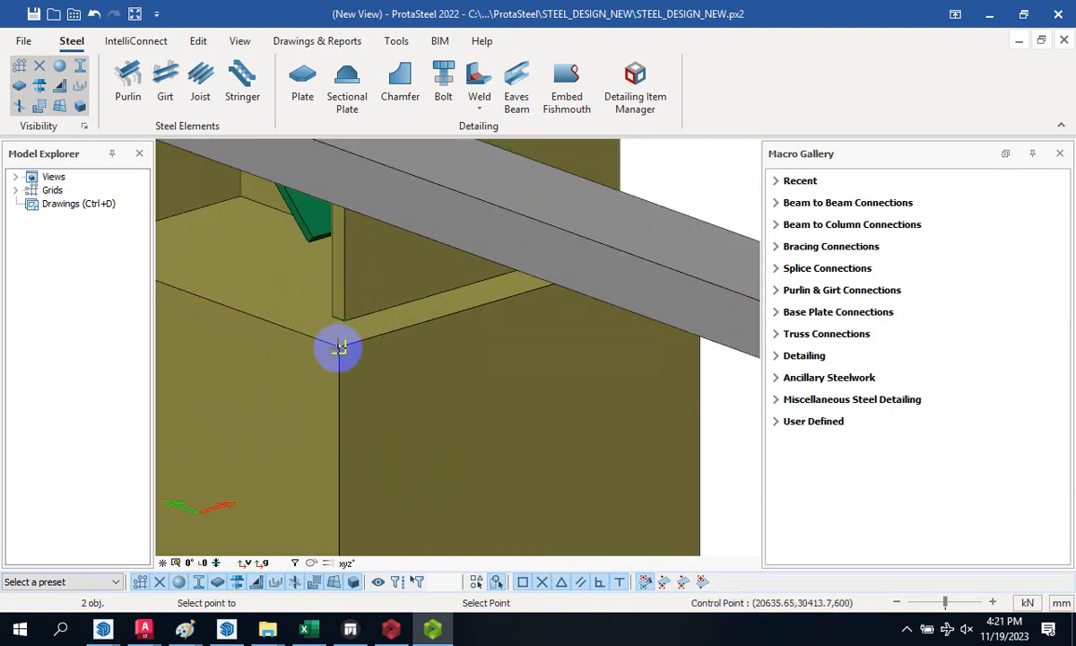
left_click(339, 344)
scroll(539, 358, "down", 5)
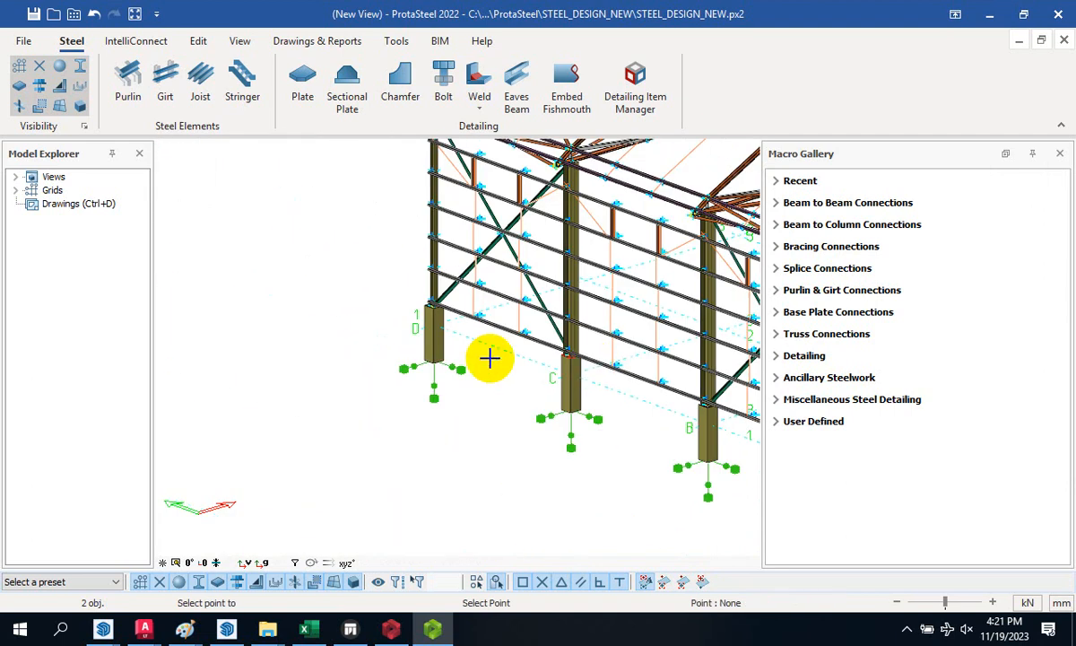
scroll(473, 361, "up", 5)
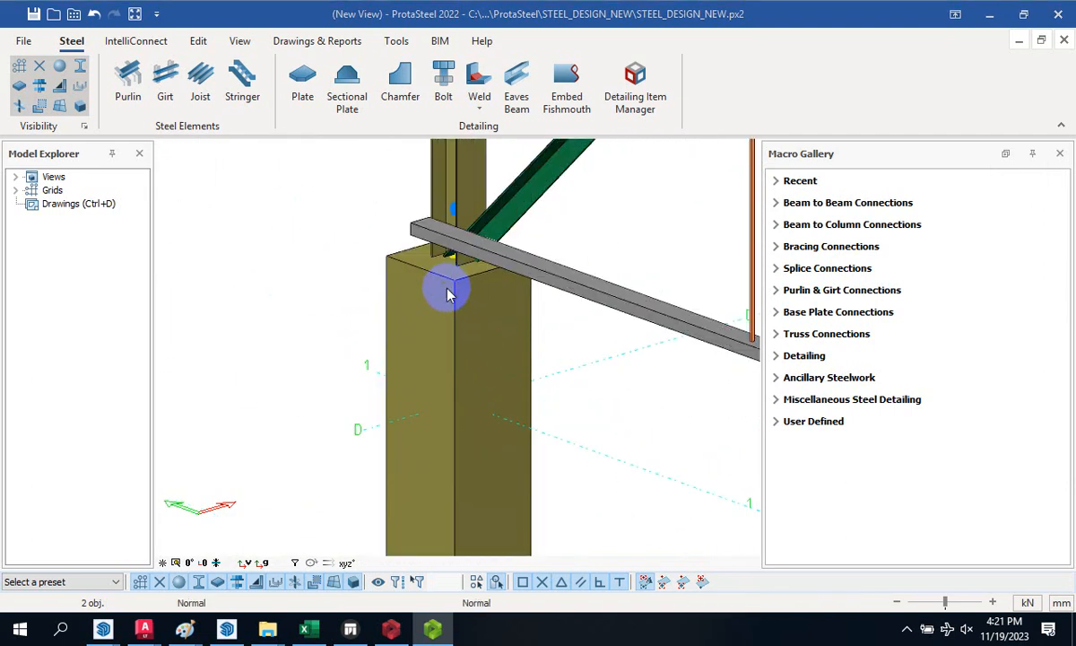
scroll(447, 293, "down", 3)
scroll(296, 317, "down", 3)
scroll(610, 319, "up", 5)
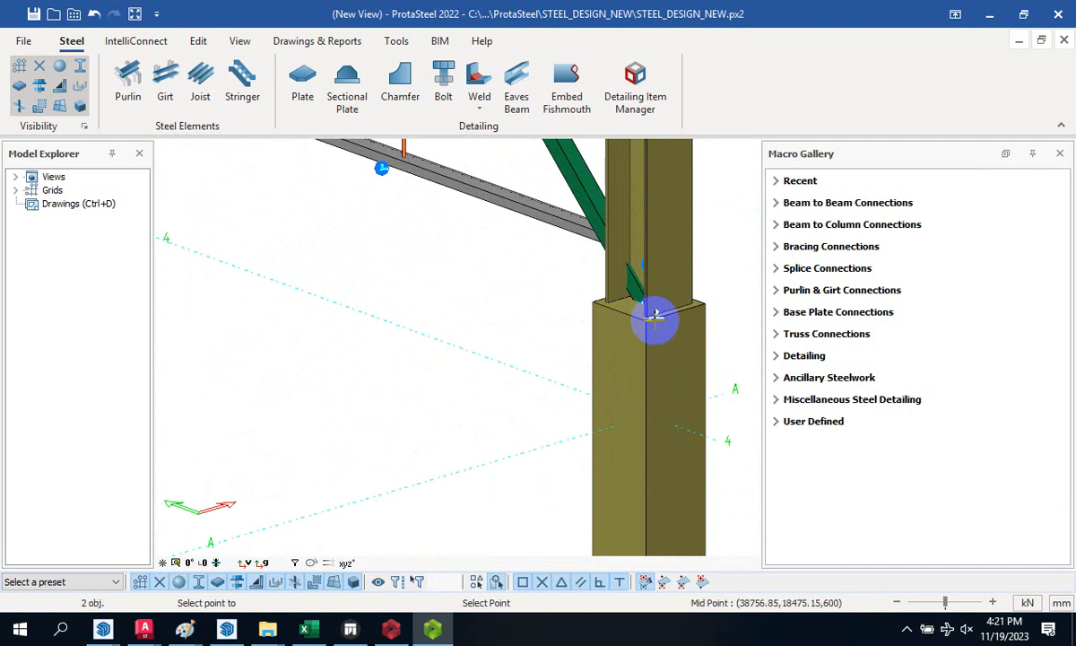
left_click(645, 317)
scroll(704, 347, "down", 5)
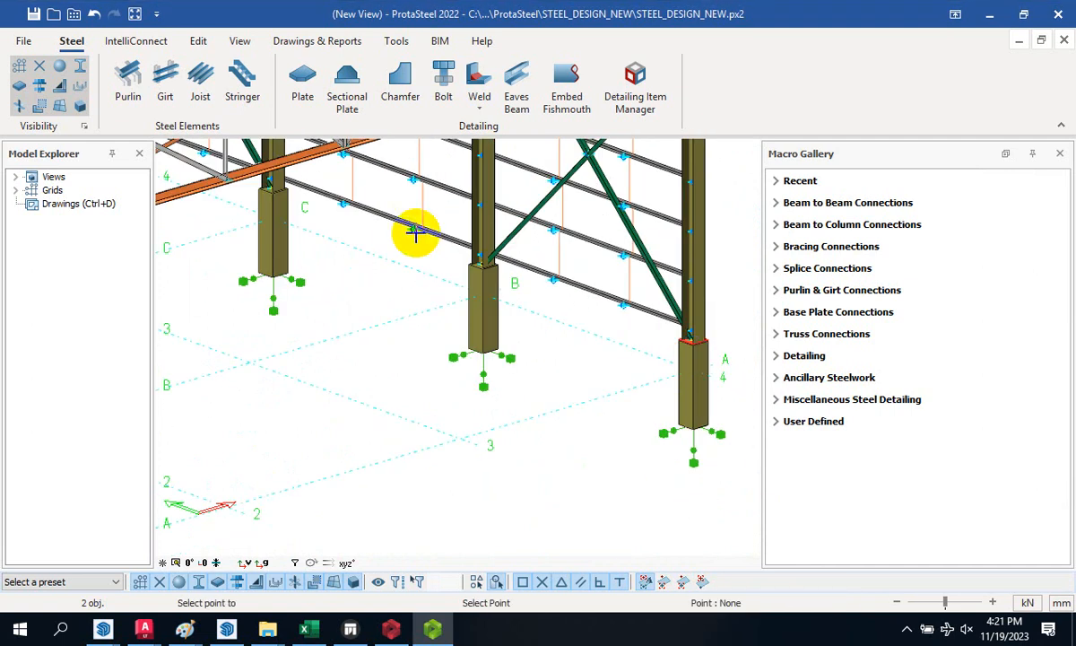
scroll(503, 298, "up", 5)
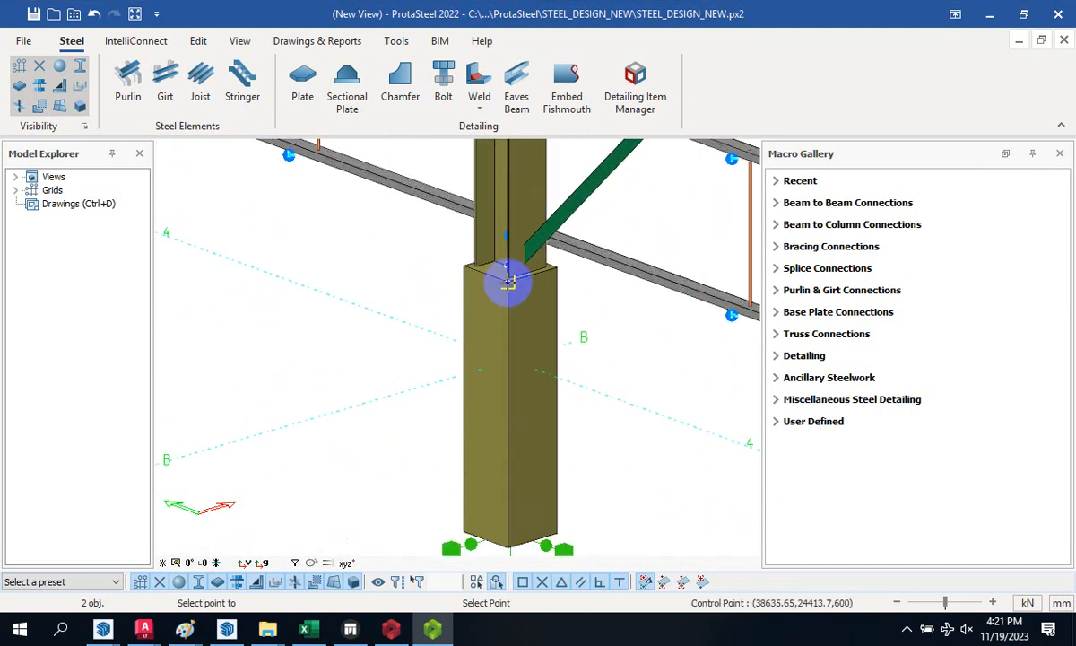
scroll(508, 283, "up", 2)
scroll(601, 305, "down", 4)
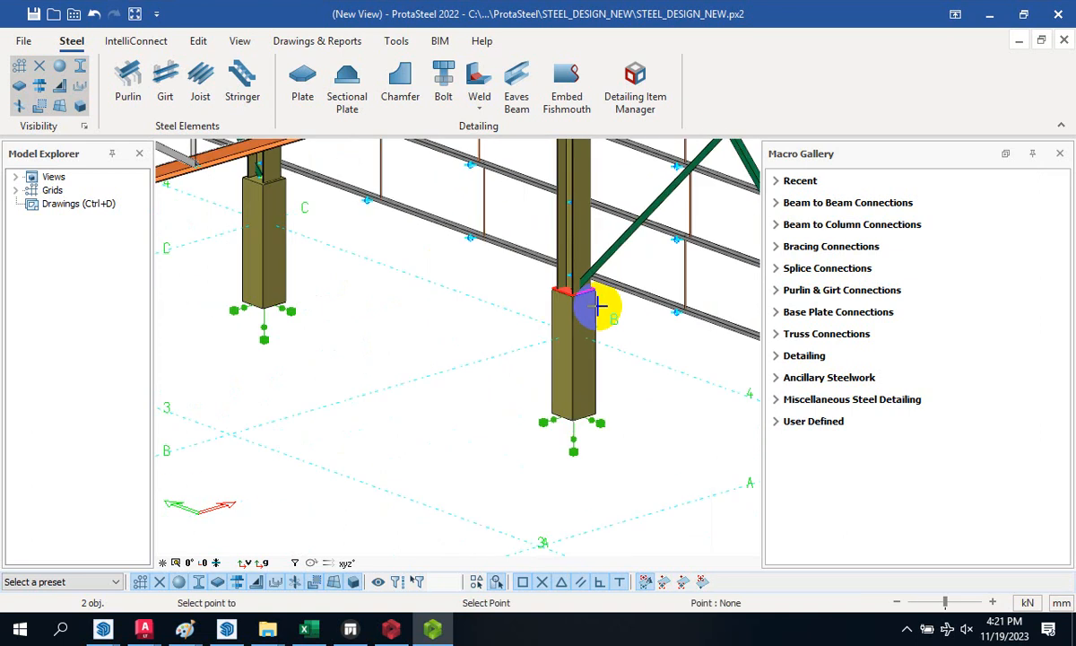
scroll(399, 235, "up", 3)
scroll(399, 235, "up", 1)
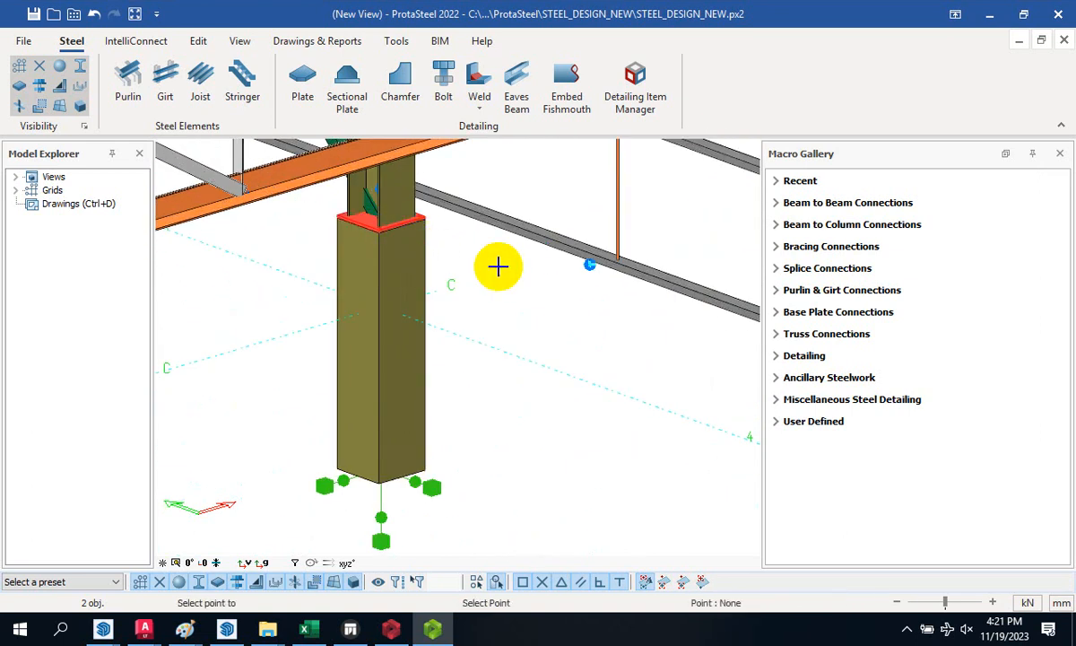
scroll(493, 269, "down", 4)
scroll(439, 229, "up", 6)
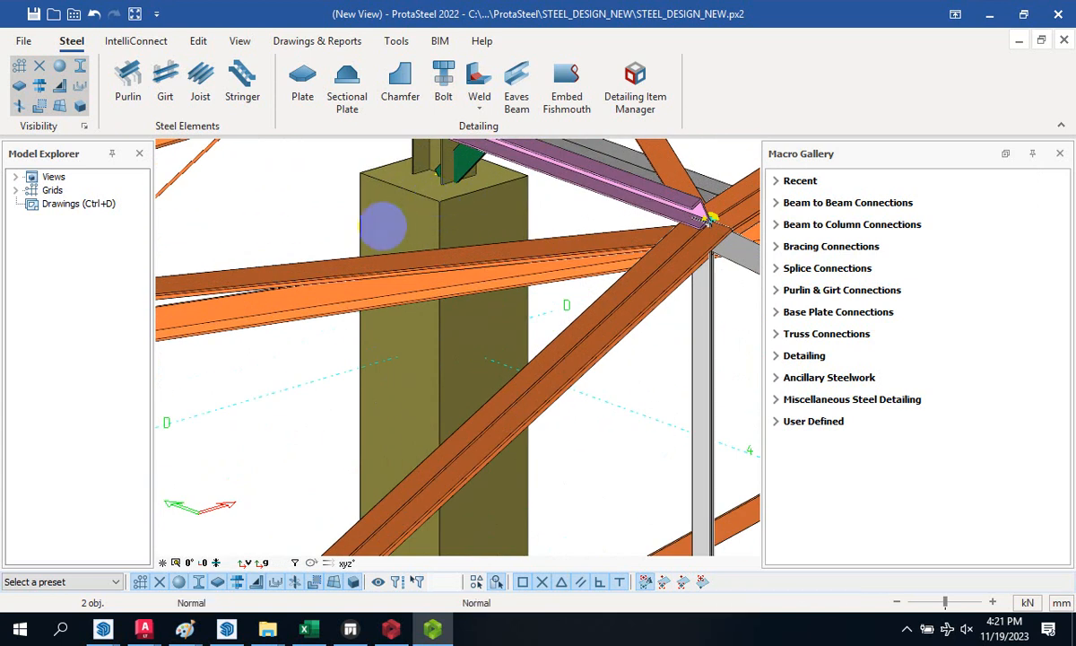
scroll(382, 211, "down", 4)
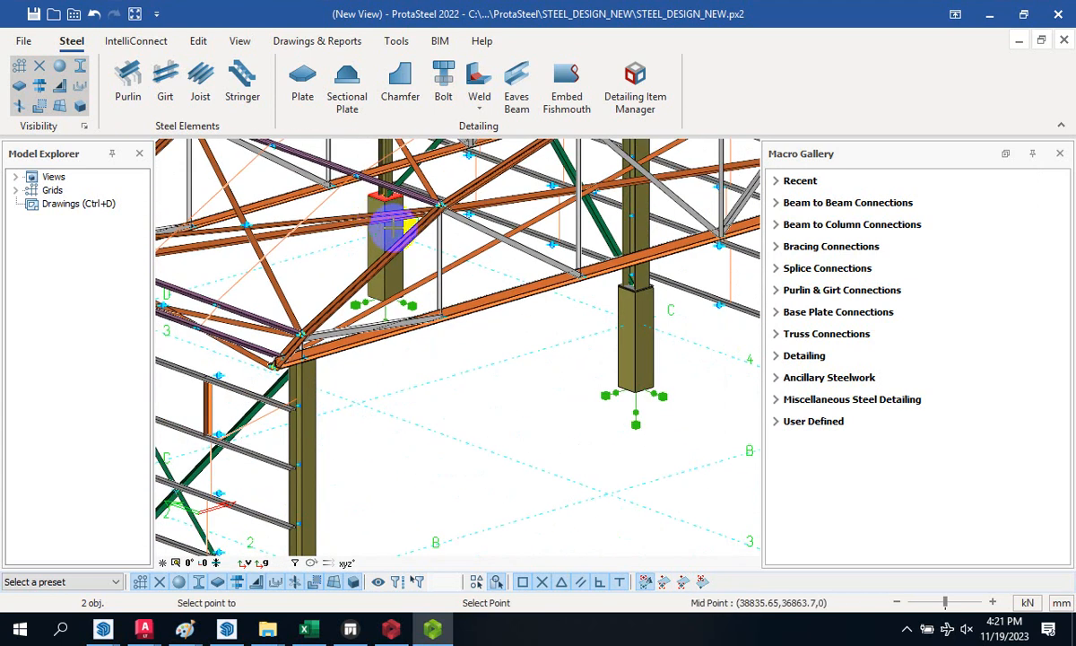
- End the copy with Esc, zoom in on the A-4 column plate, and zoom back out
key("Escape")
key("Escape")
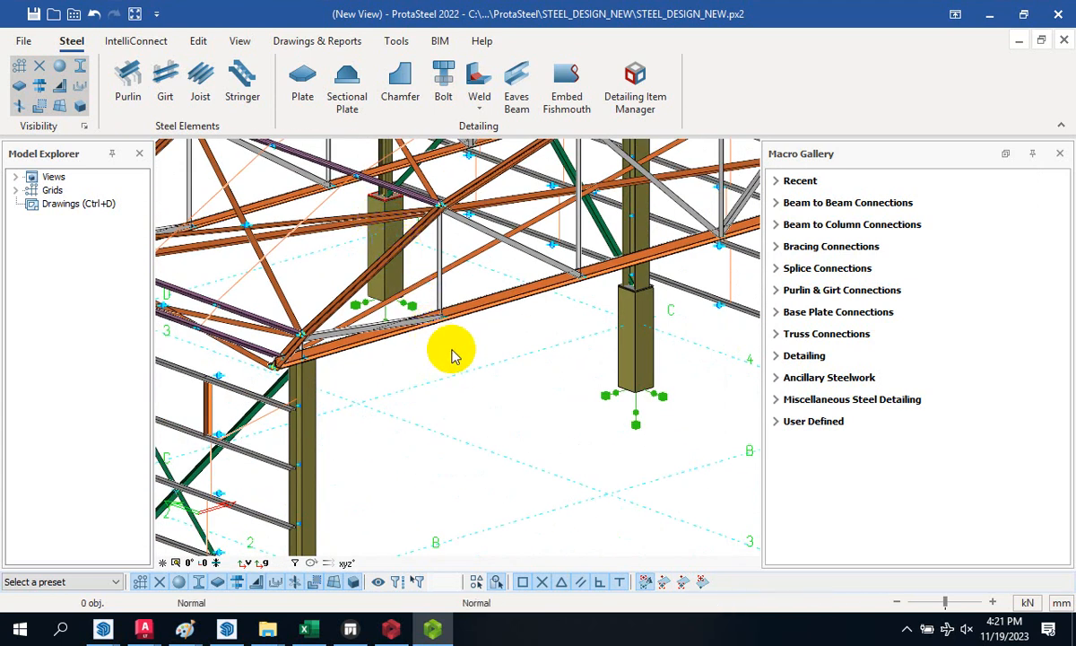
scroll(387, 280, "down", 5)
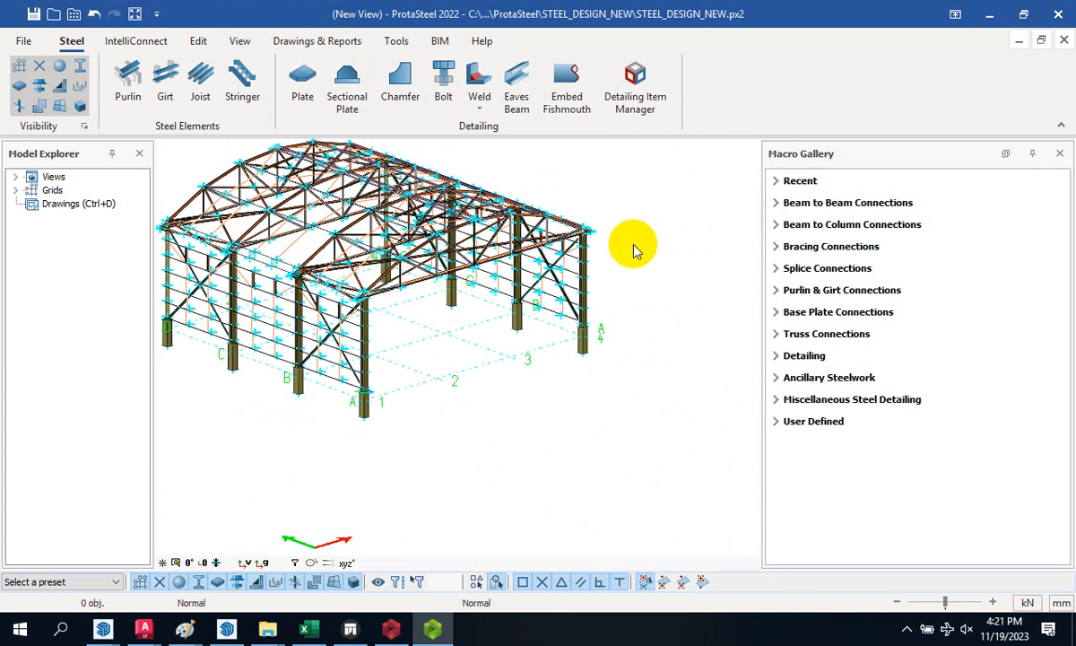
scroll(605, 314, "up", 5)
scroll(534, 378, "up", 5)
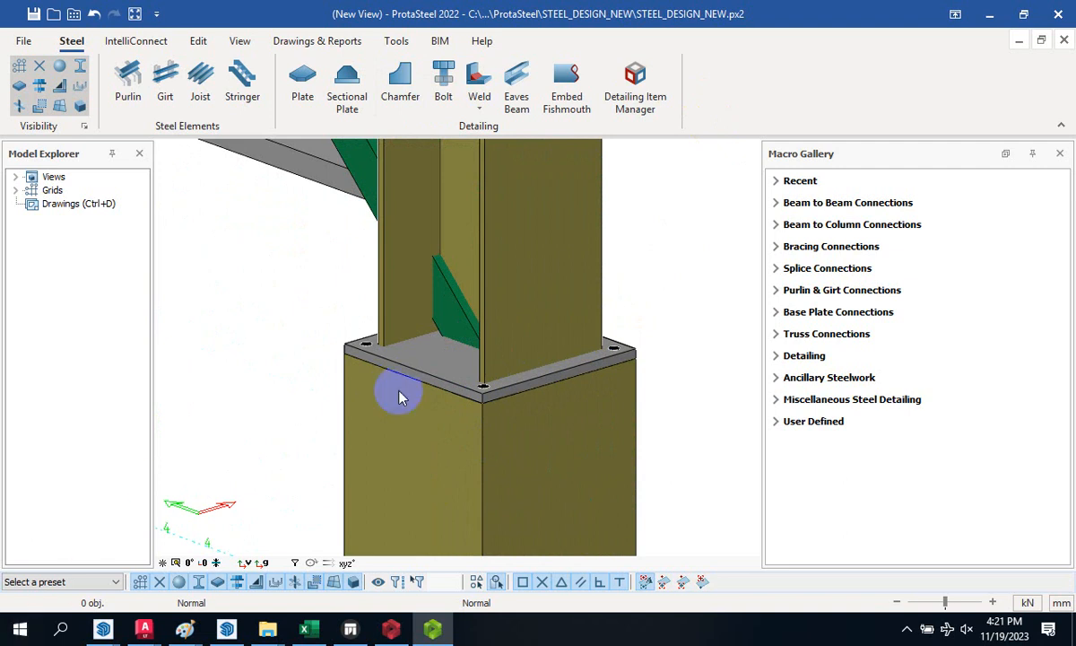
scroll(386, 335, "down", 3)
scroll(384, 334, "down", 5)
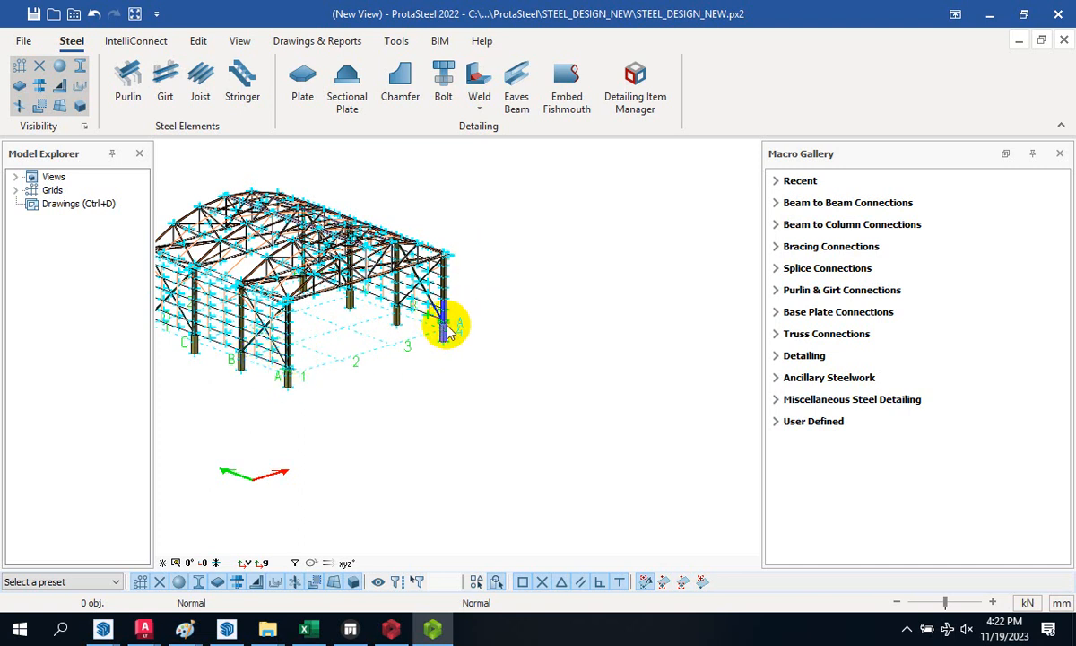
scroll(443, 331, "up", 5)
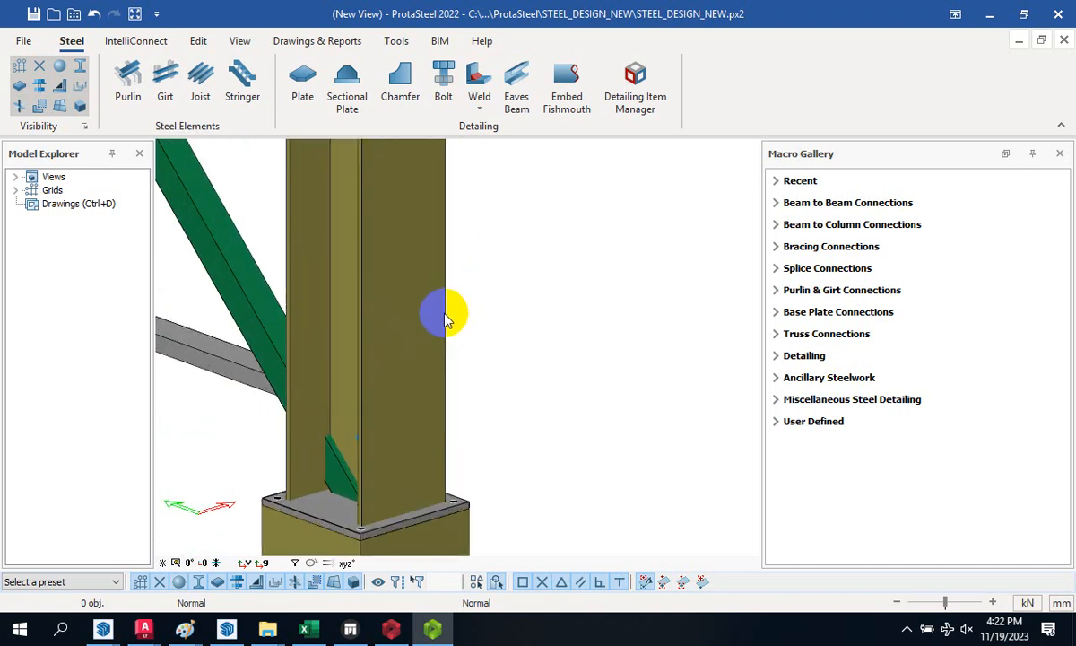
scroll(444, 310, "down", 5)
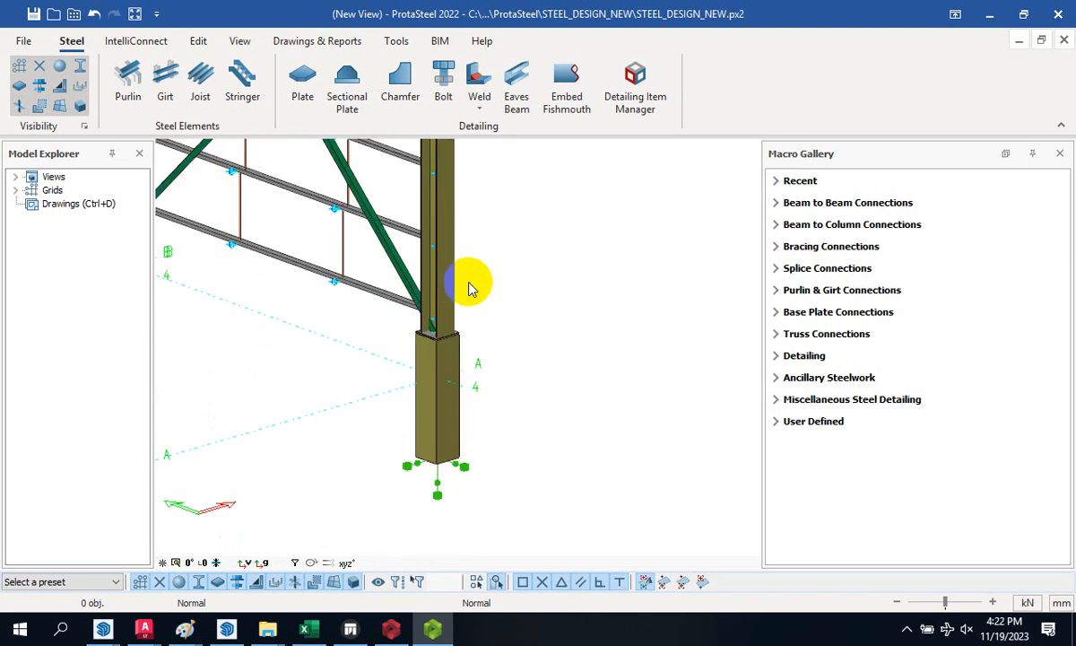
scroll(415, 258, "up", 6)
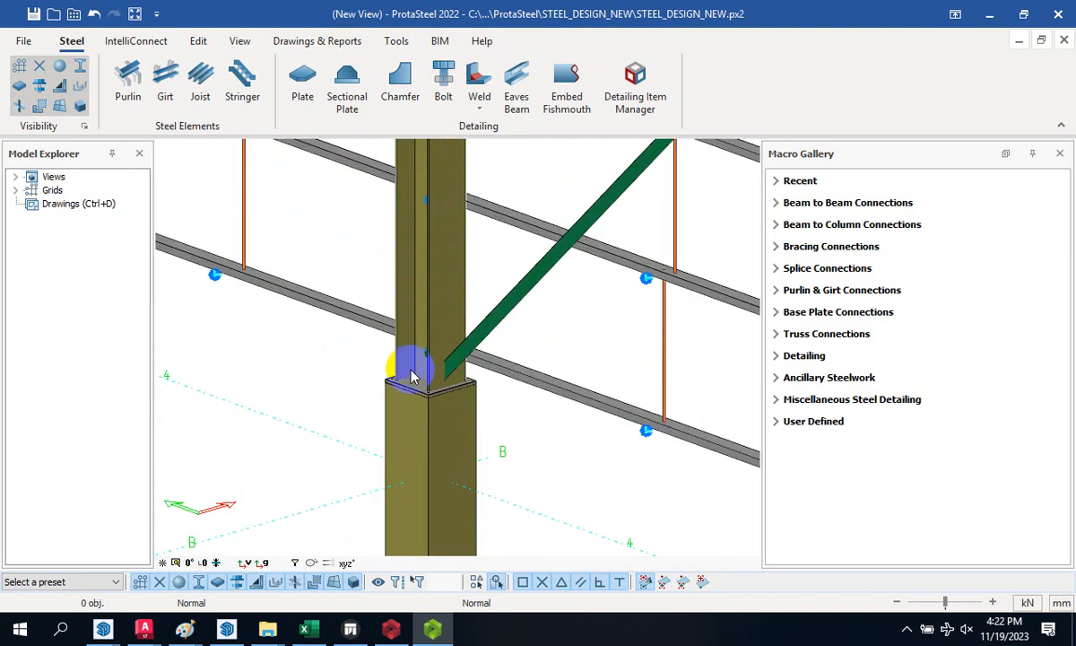
scroll(415, 383, "down", 5)
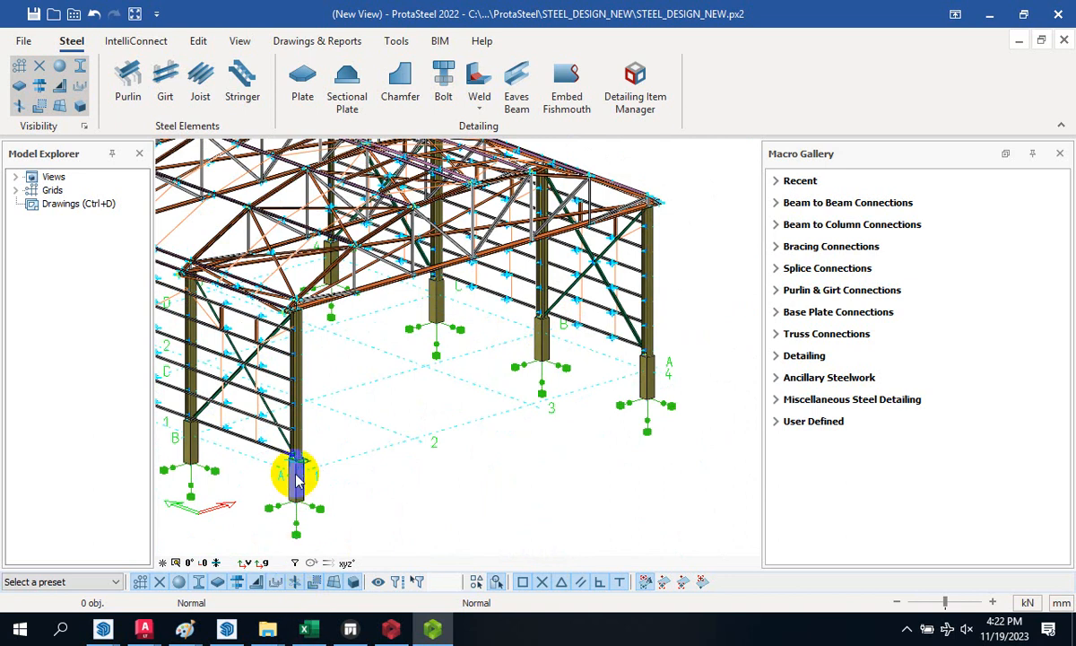
scroll(299, 459, "up", 5)
scroll(303, 465, "up", 2)
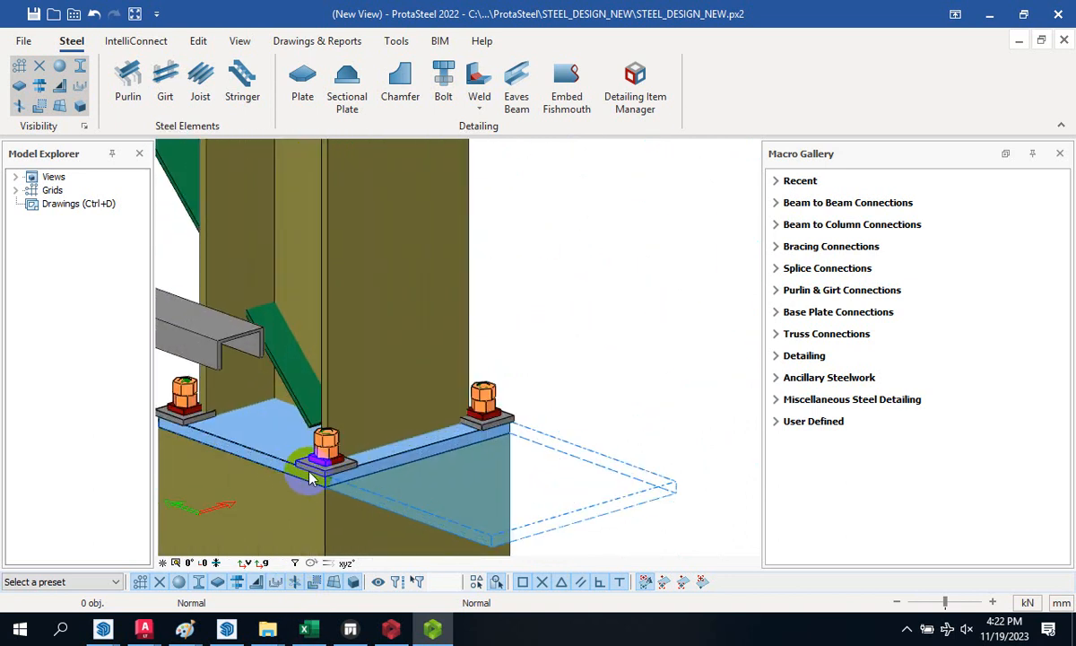
scroll(350, 402, "down", 2)
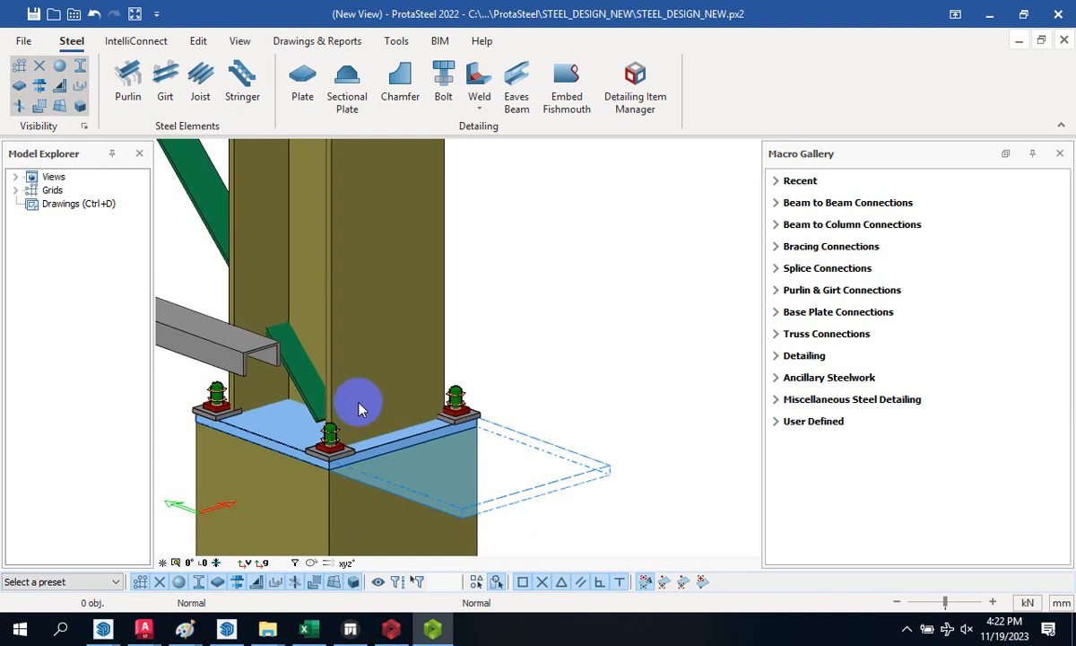
middle_click_drag(360, 403, 372, 403)
scroll(379, 394, "down", 3)
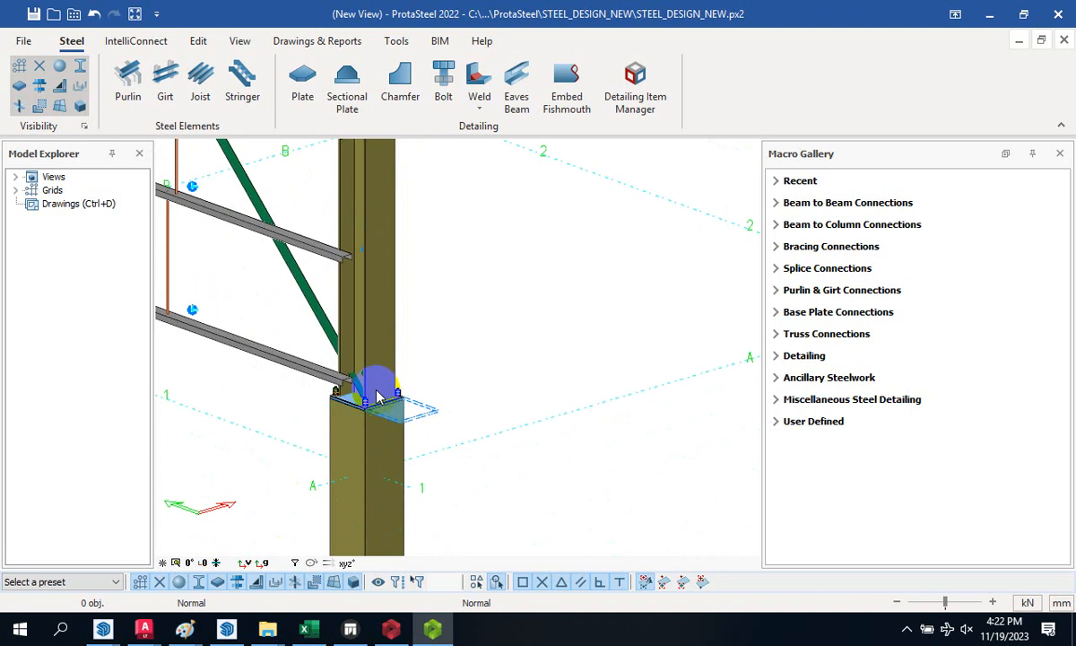
scroll(378, 398, "down", 5)
scroll(449, 399, "up", 6)
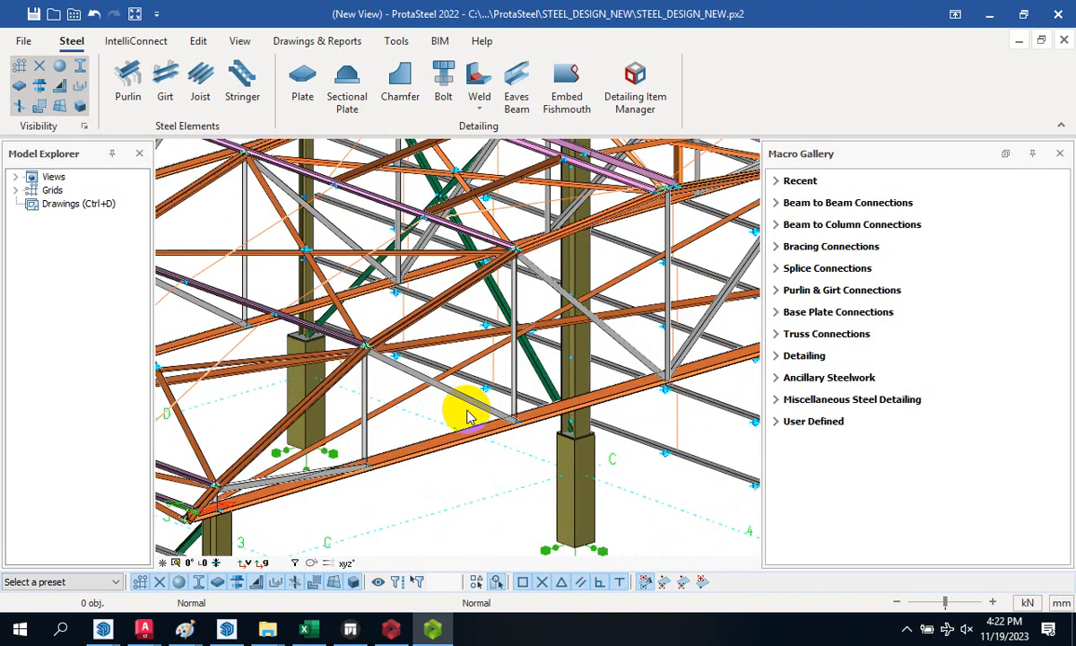
scroll(462, 414, "up", 3)
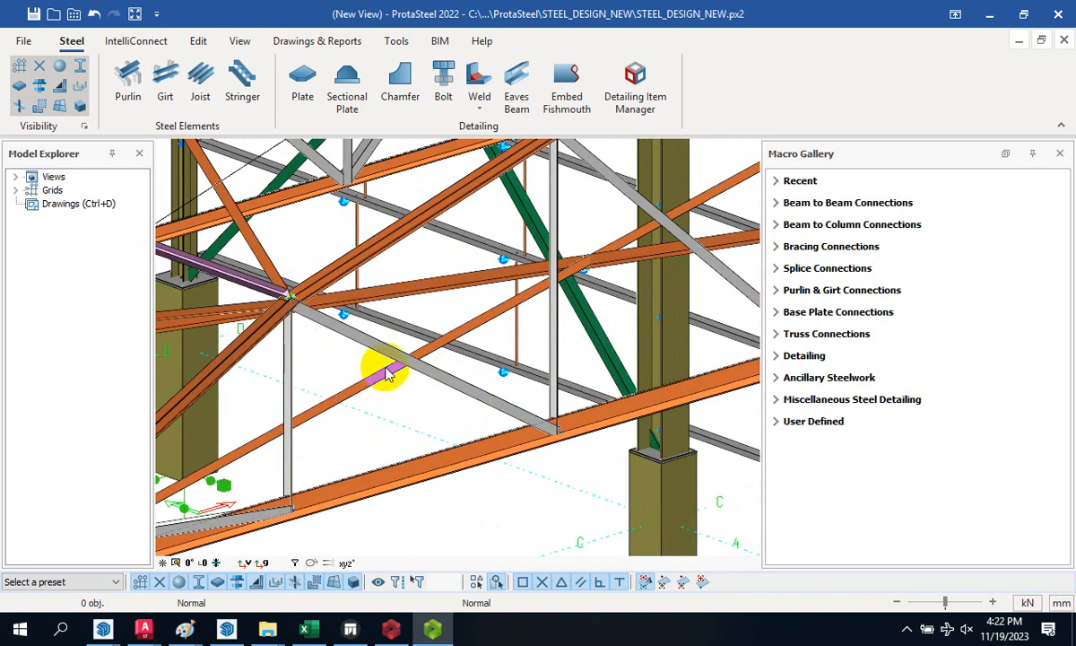
scroll(377, 309, "down", 4)
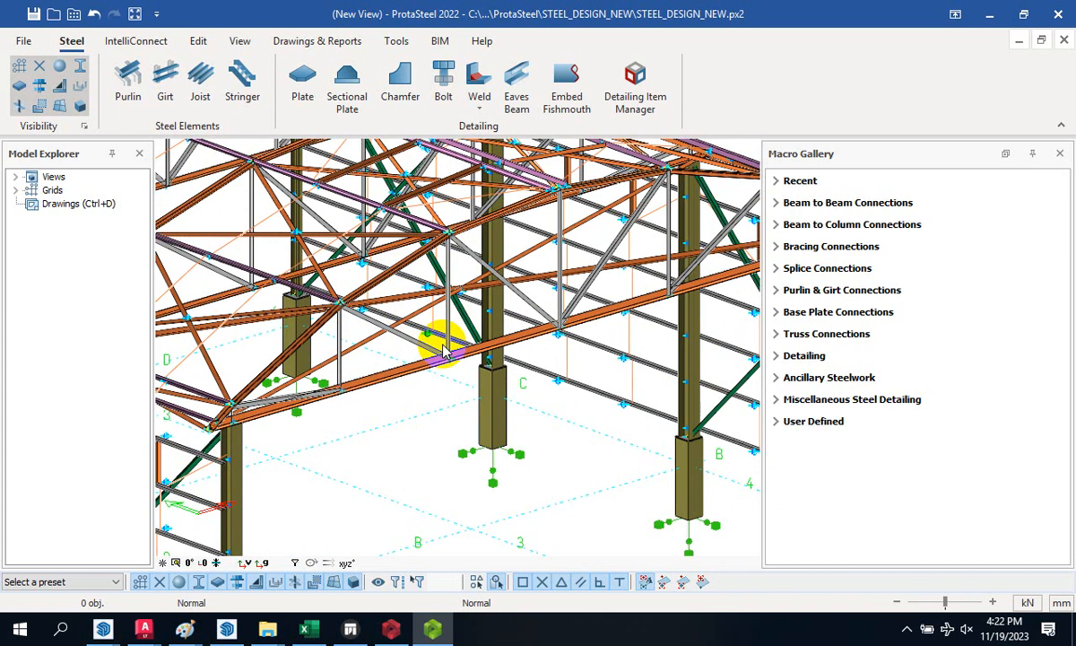
scroll(440, 350, "down", 2)
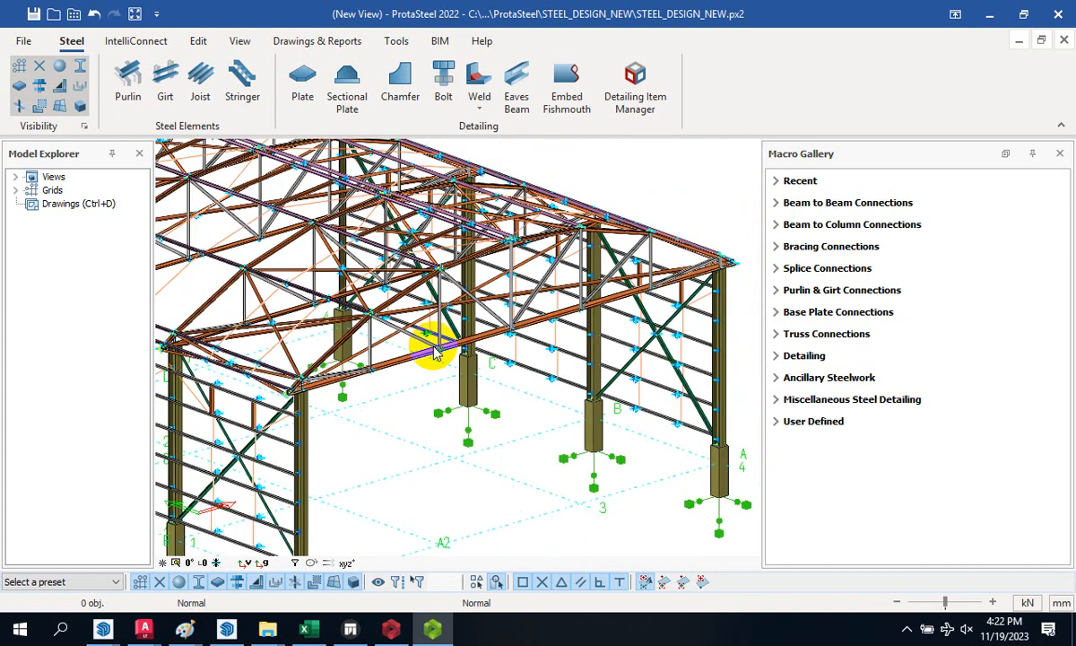
scroll(431, 359, "down", 2)
scroll(400, 394, "down", 2)
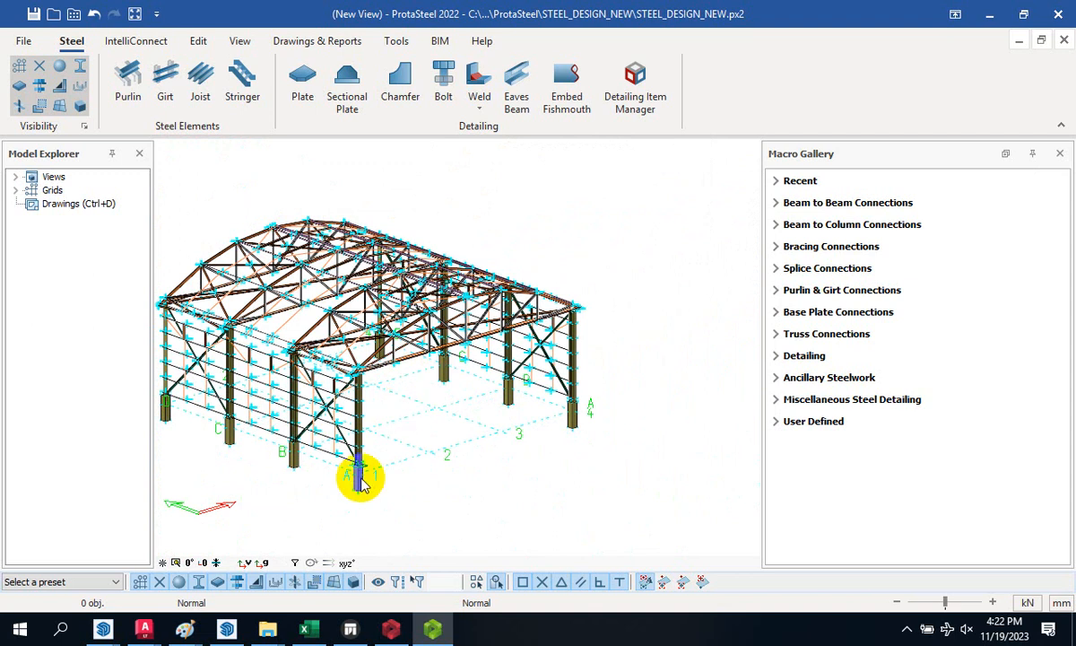
scroll(363, 475, "up", 3)
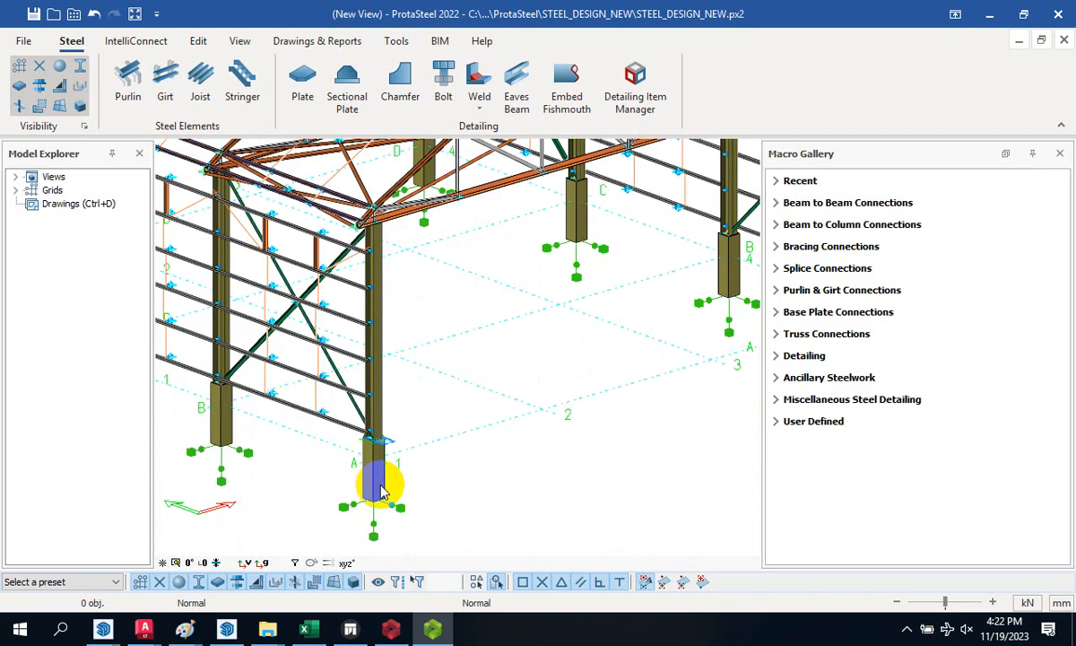
scroll(381, 488, "up", 2)
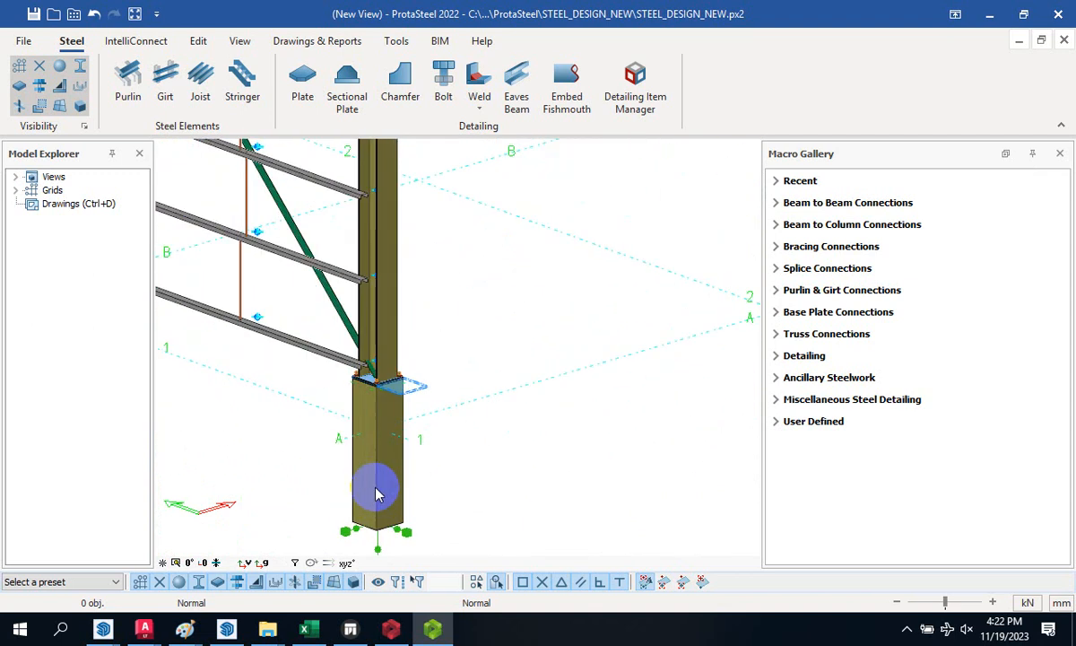
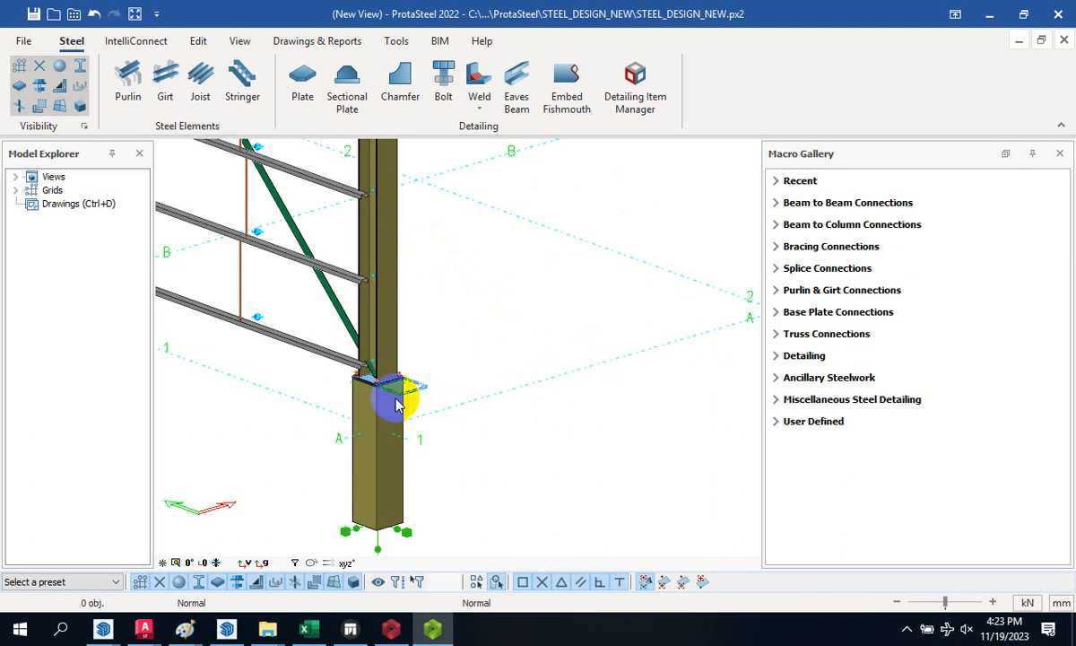
- Zoom around the model, select a column to check its details, then deselect it
scroll(395, 394, "up", 5)
scroll(408, 304, "down", 3)
scroll(391, 314, "up", 3)
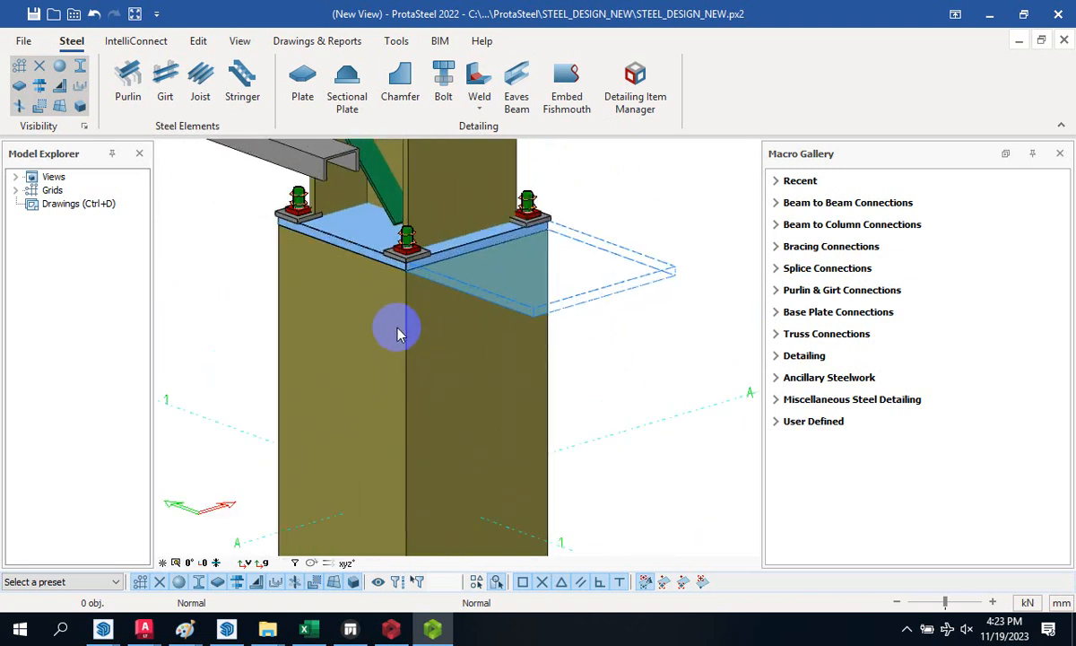
scroll(426, 384, "down", 2)
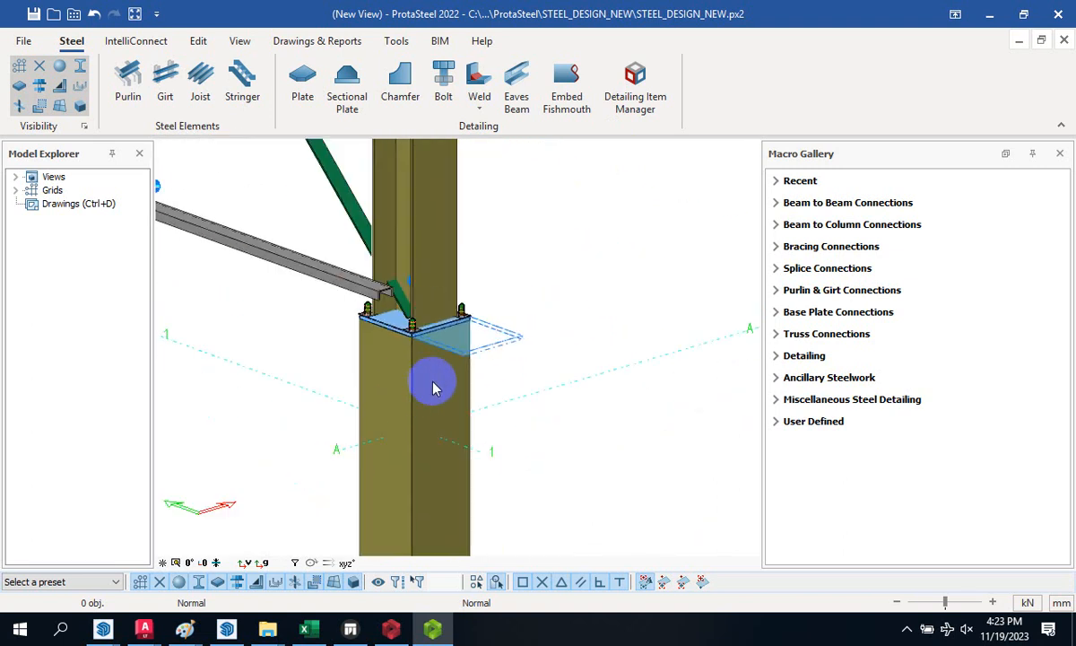
scroll(462, 314, "down", 2)
scroll(439, 354, "up", 4)
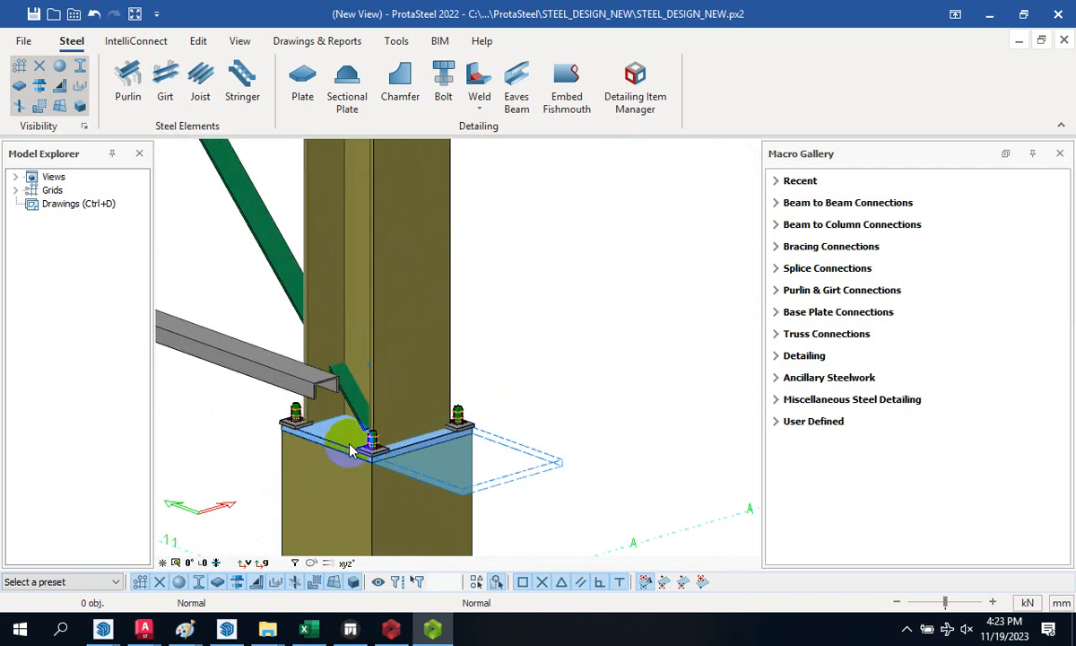
scroll(456, 365, "down", 3)
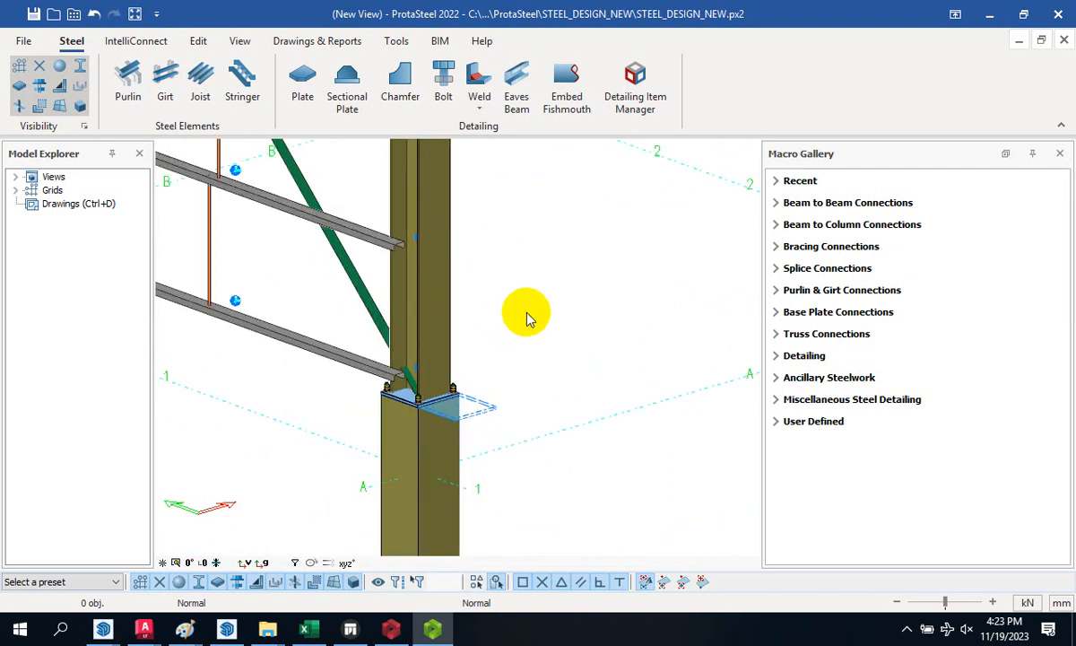
scroll(527, 319, "down", 2)
scroll(435, 423, "up", 4)
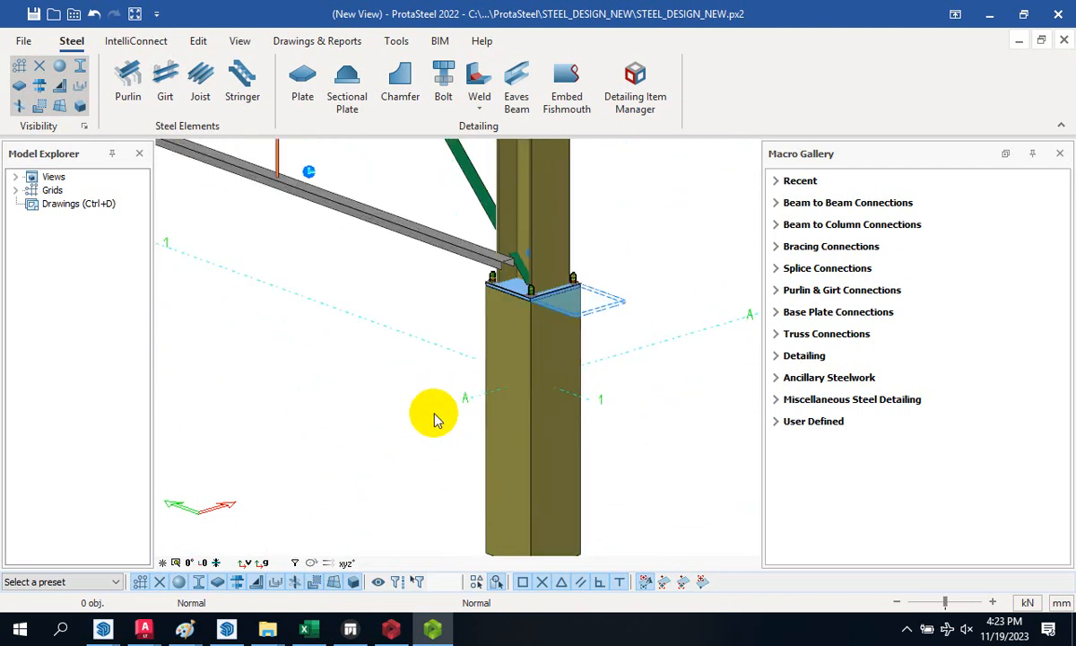
left_click(520, 358)
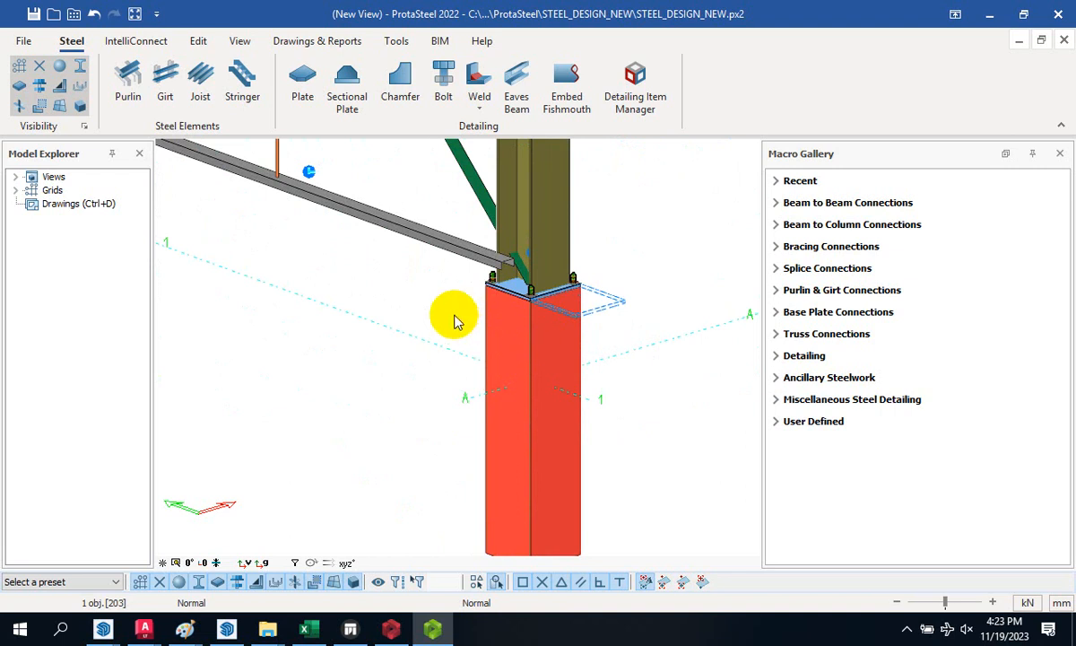
left_click(500, 341)
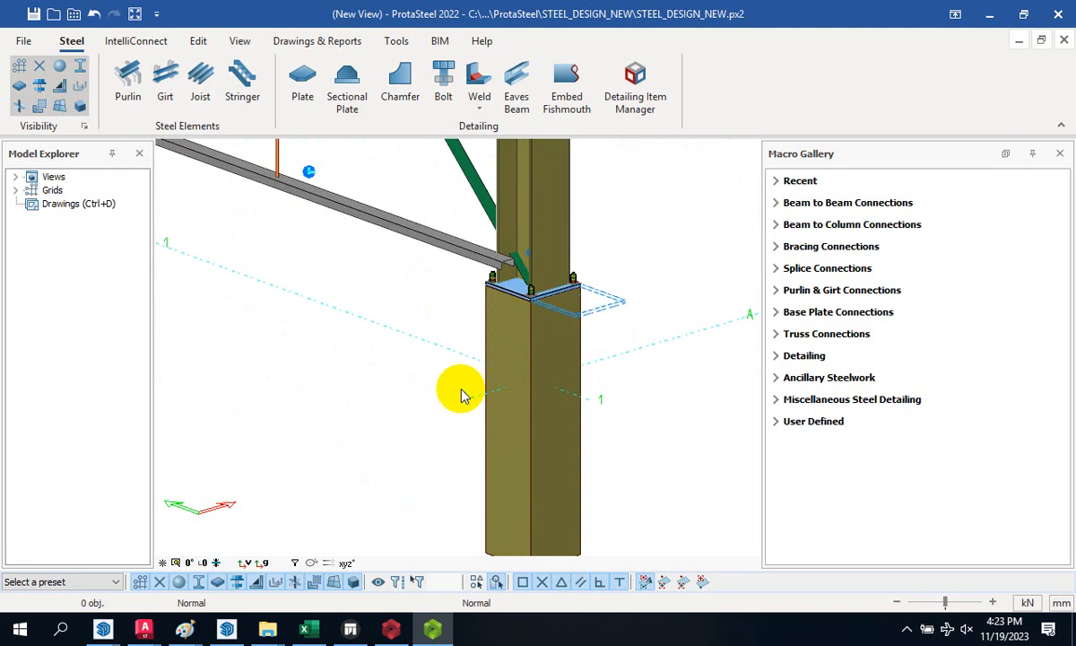
scroll(462, 397, "down", 10)
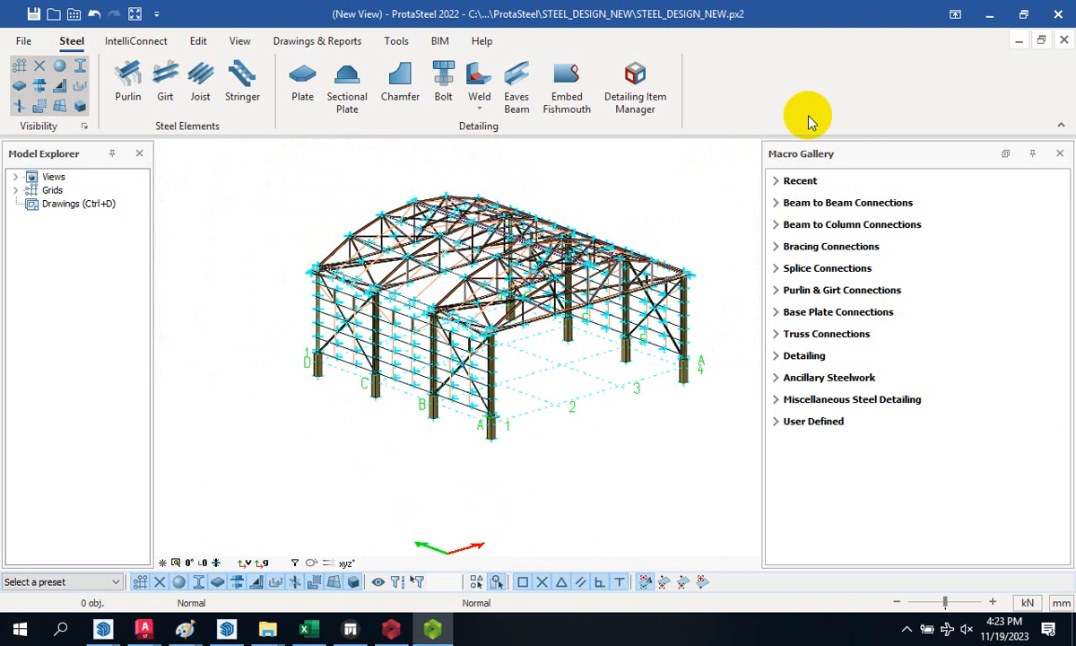
scroll(655, 226, "up", 2)
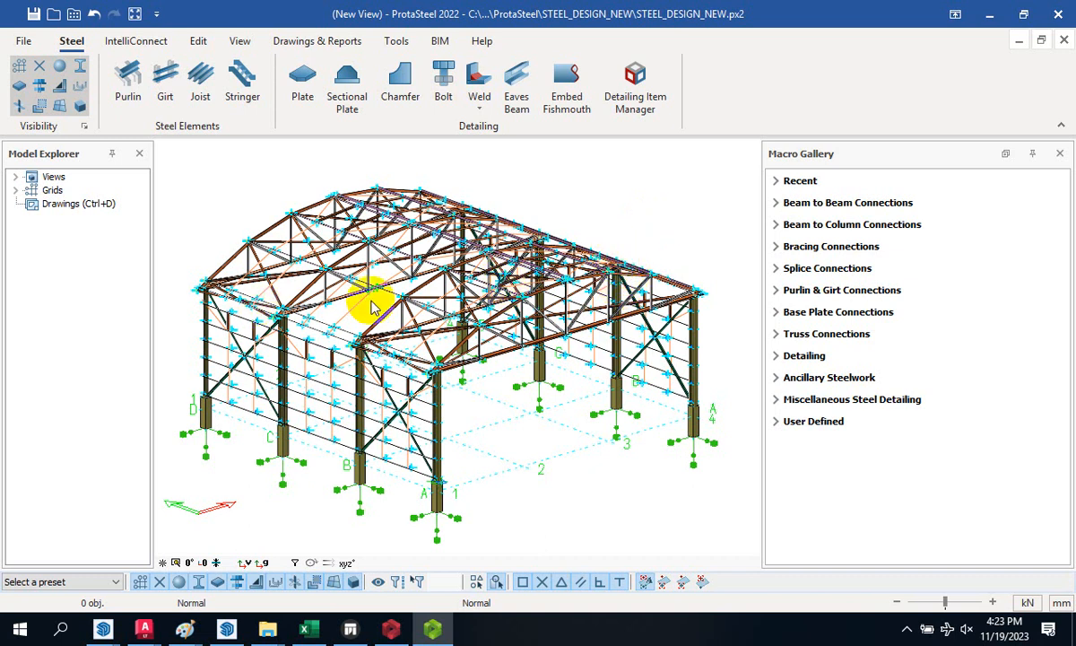
scroll(437, 493, "up", 5)
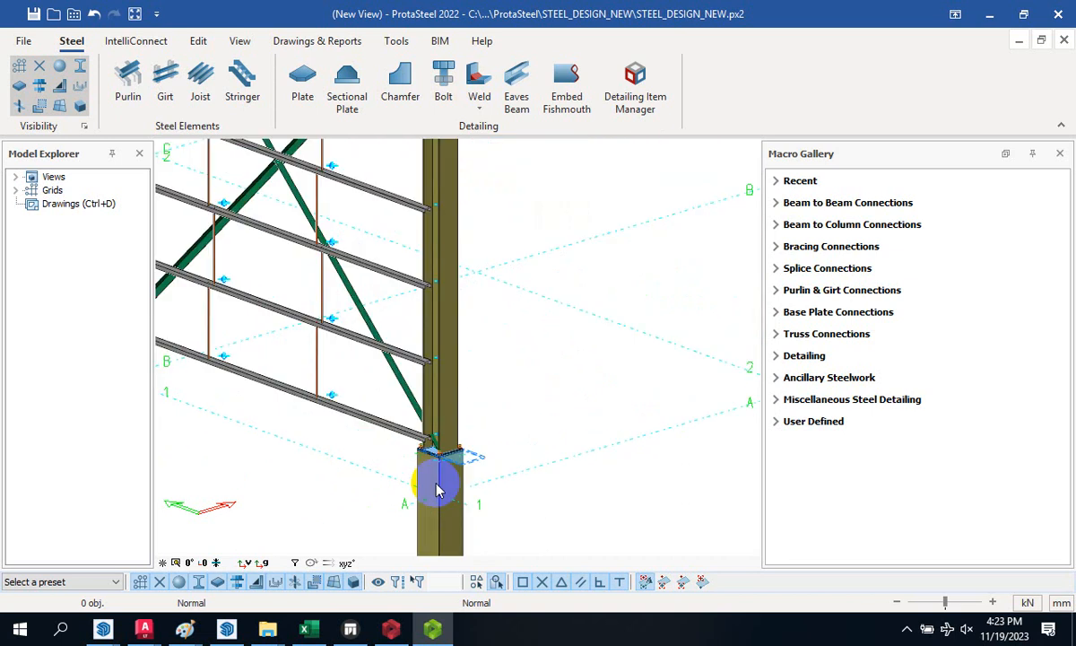
scroll(478, 435, "down", 6)
scroll(440, 372, "up", 6)
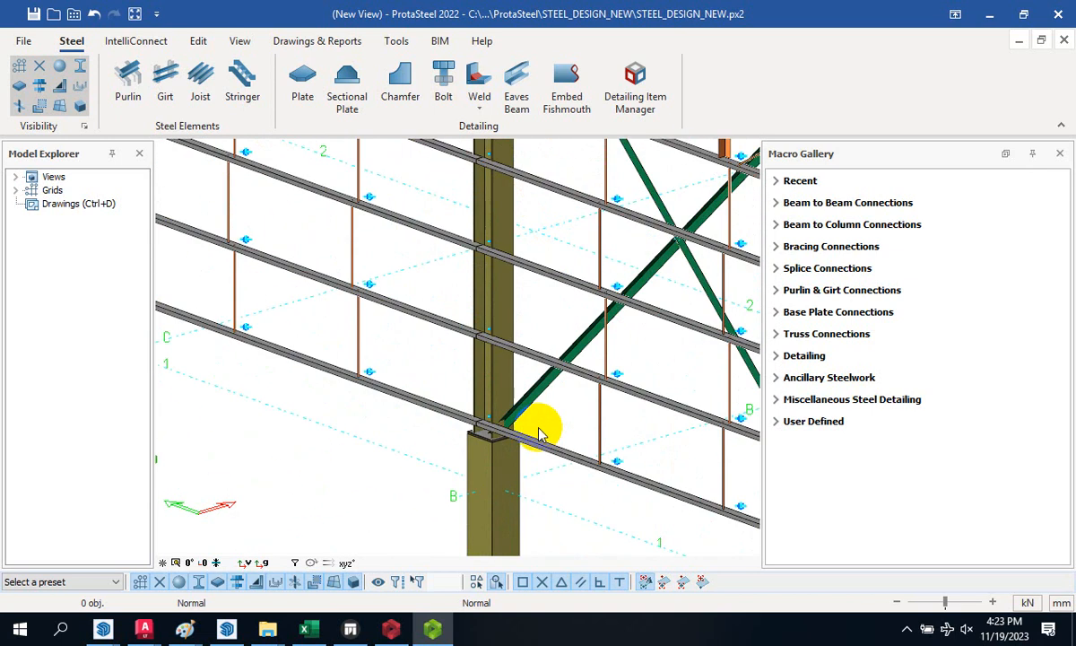
scroll(443, 449, "up", 5)
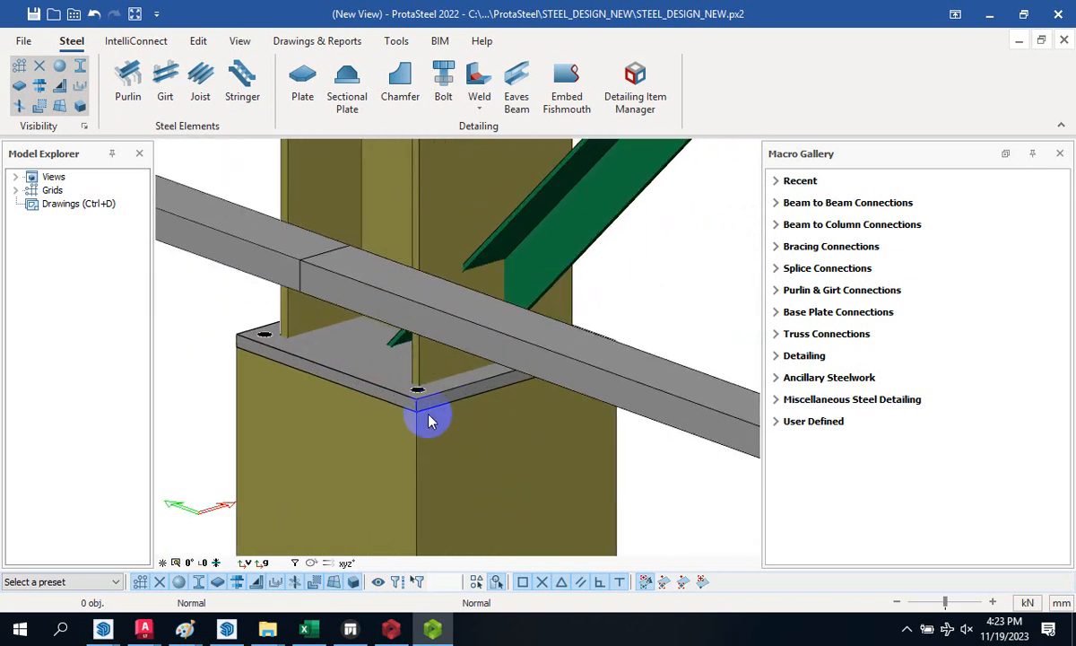
- Place the Anchor Bolt macro through the grid B column base plate's holes
left_click(776, 401)
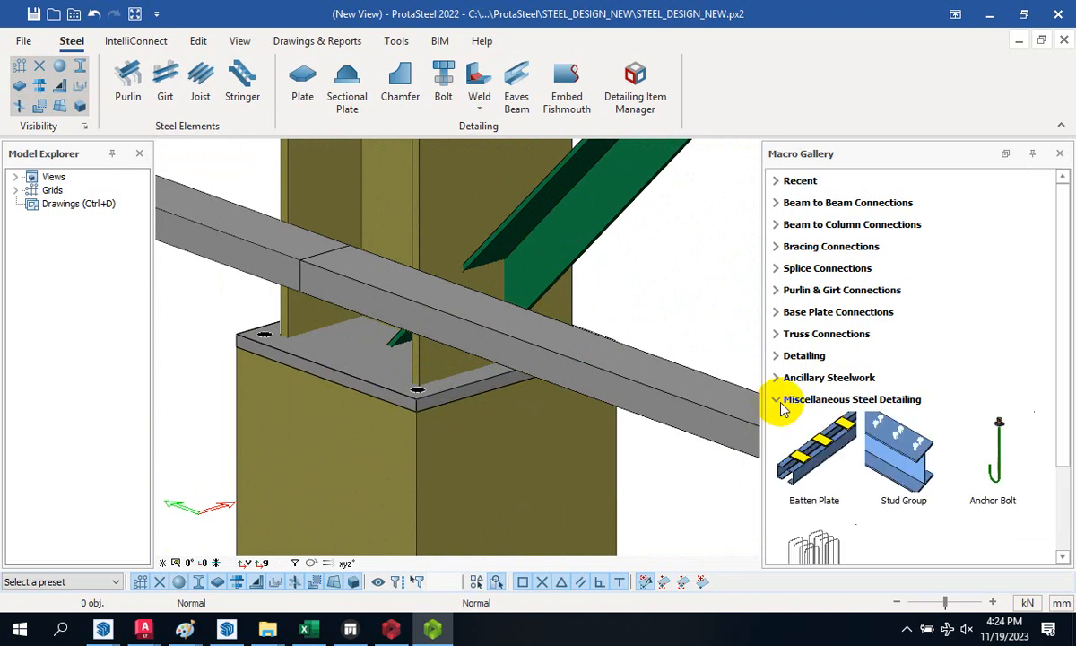
left_click(1006, 457)
scroll(392, 395, "up", 2)
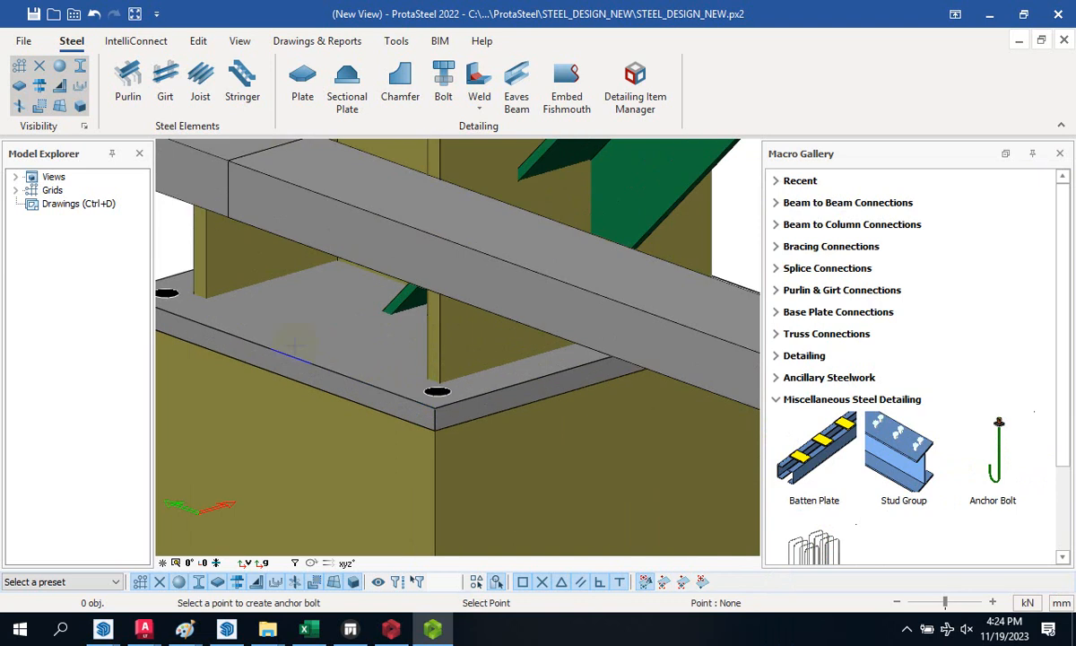
left_click(363, 371)
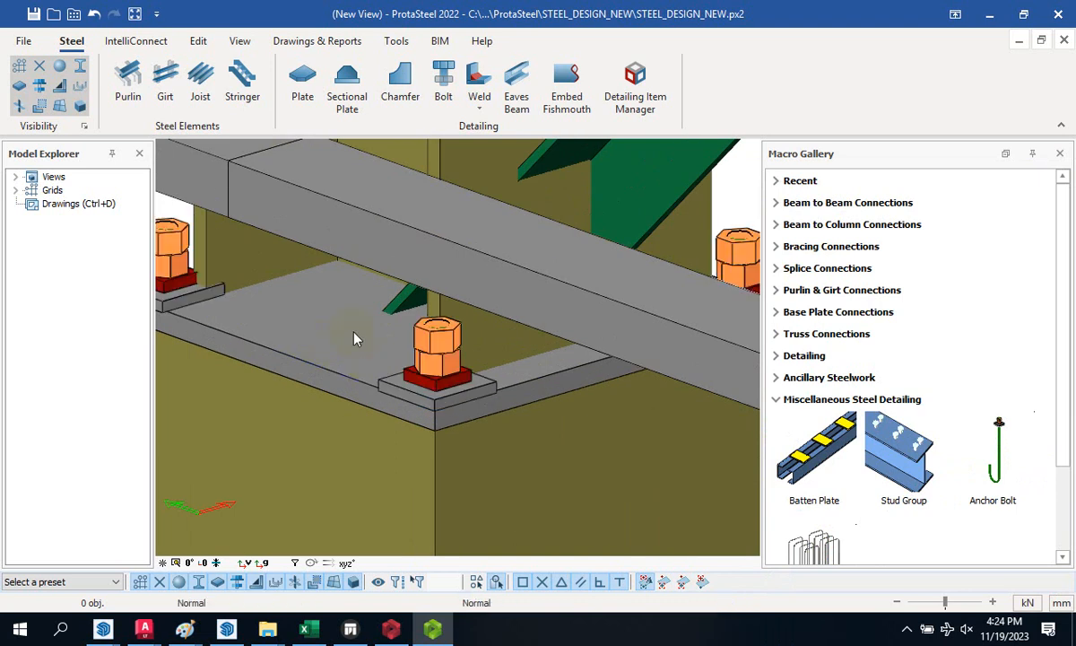
scroll(356, 336, "down", 8)
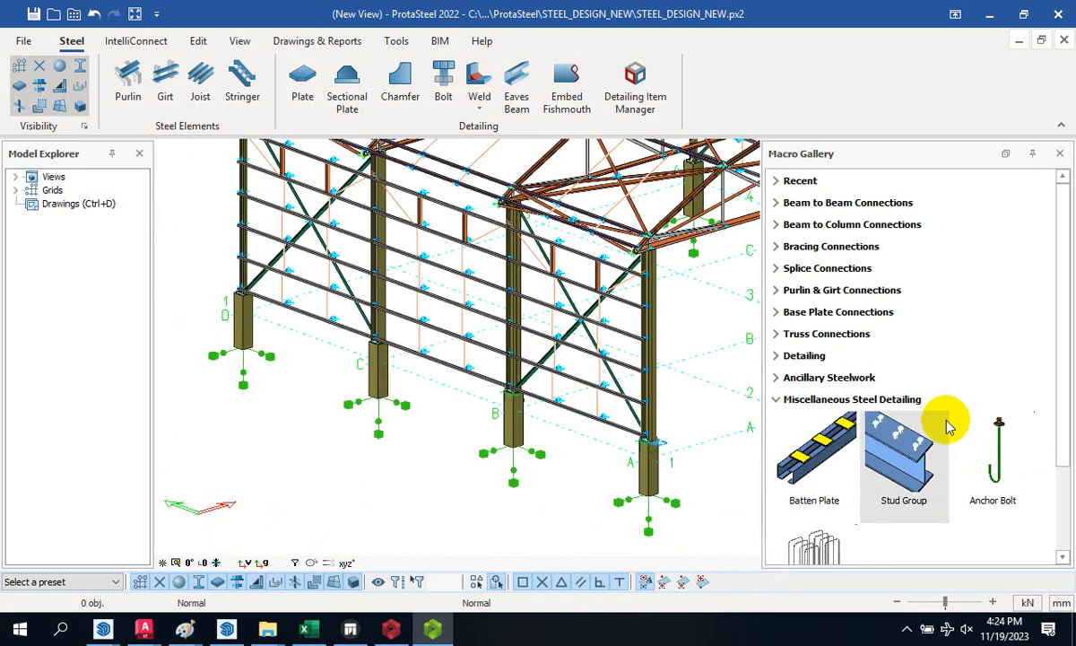
left_click(981, 444)
scroll(534, 413, "up", 4)
scroll(620, 385, "up", 4)
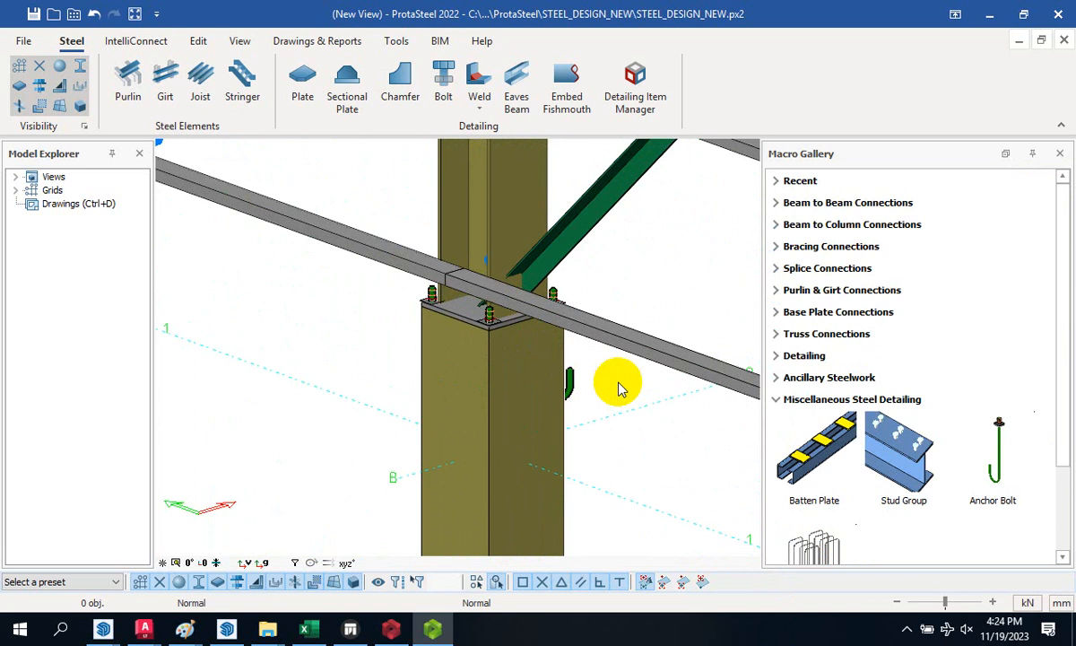
scroll(553, 372, "down", 3)
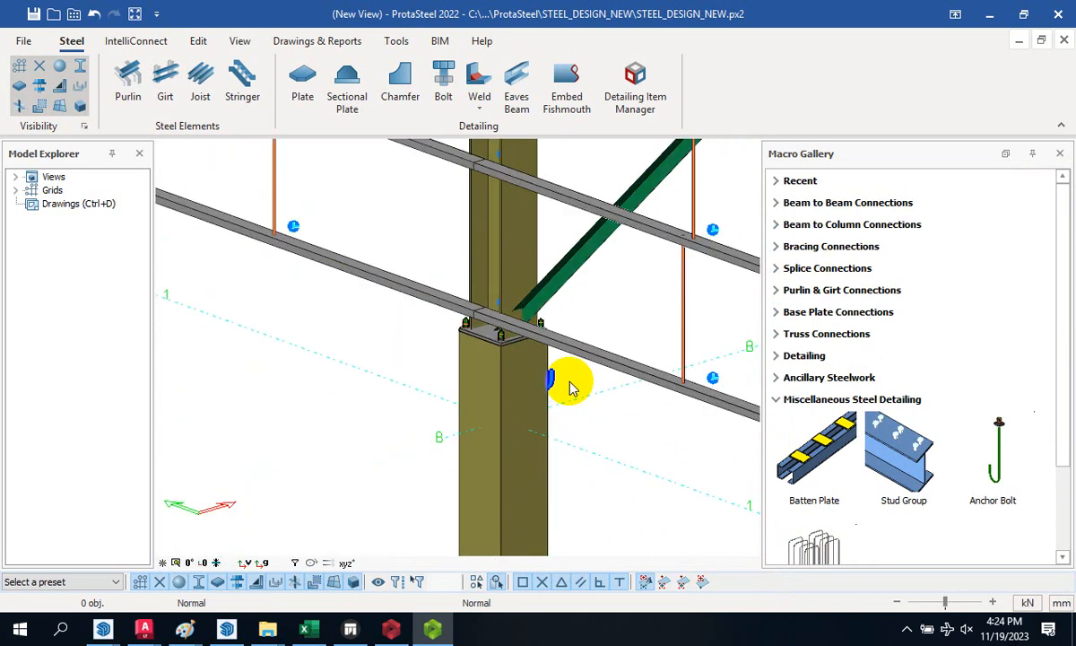
scroll(572, 387, "down", 3)
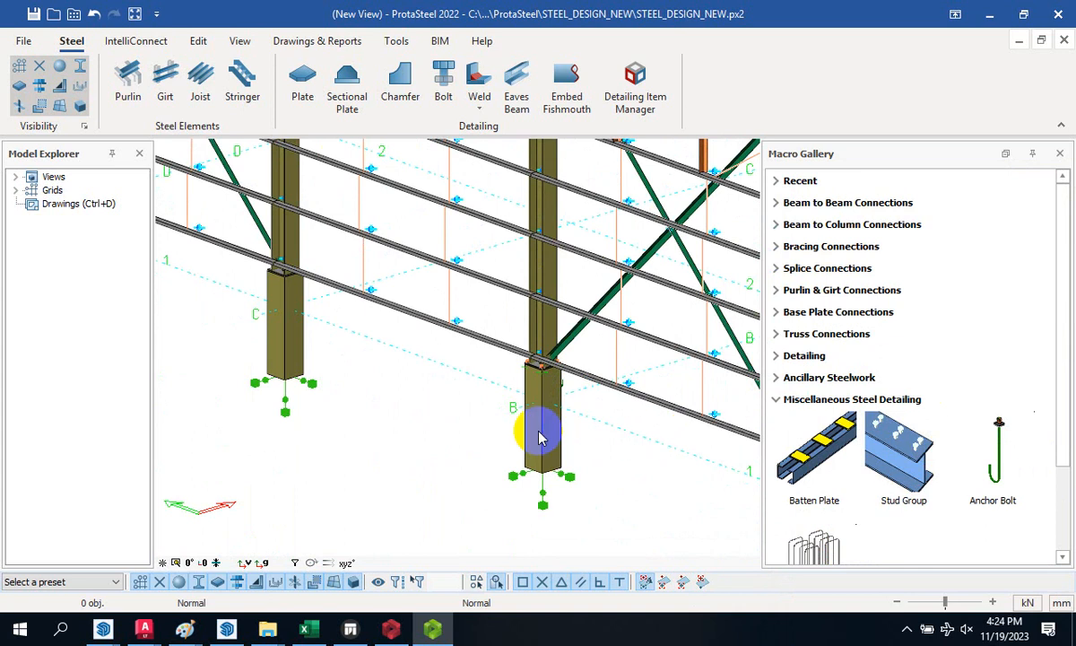
scroll(538, 448, "down", 3)
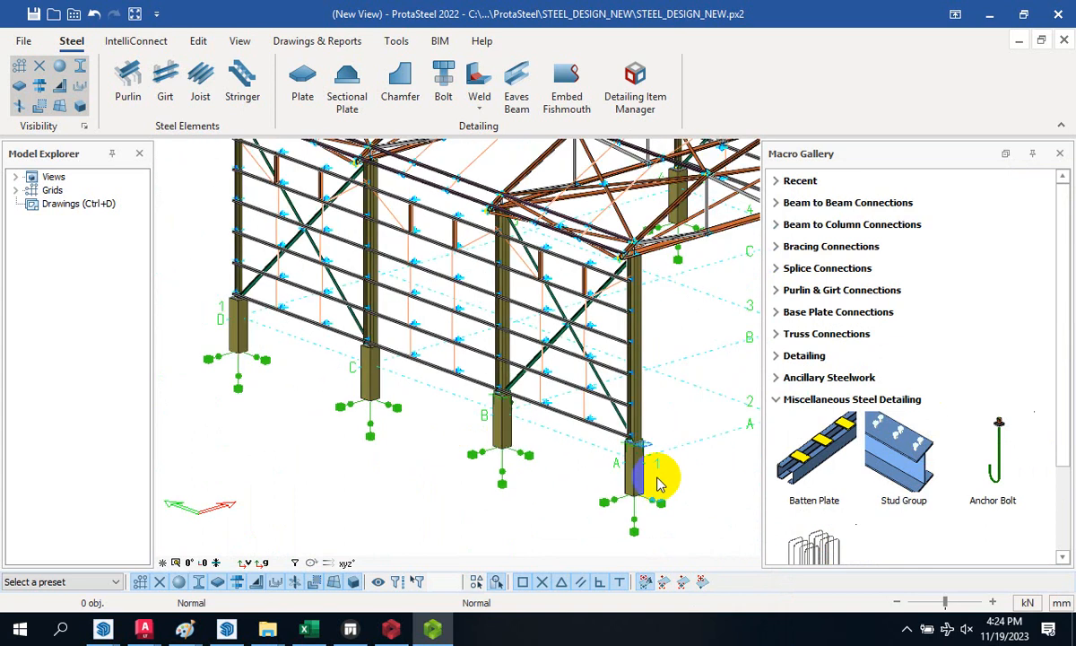
scroll(646, 467, "up", 6)
scroll(657, 453, "down", 5)
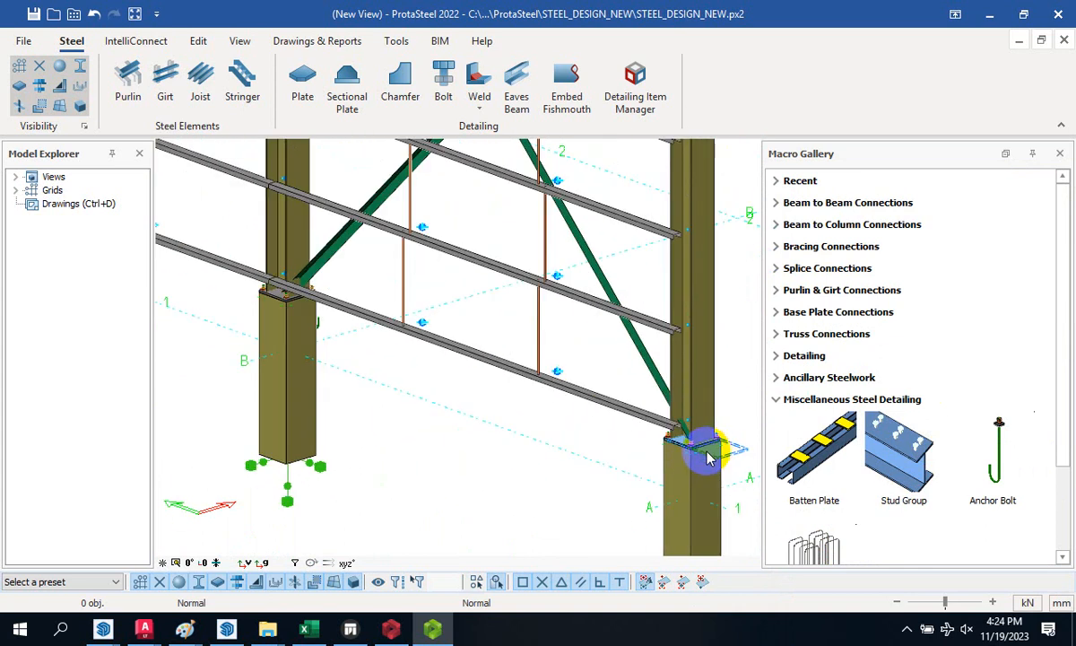
middle_click_drag(552, 416, 289, 314)
scroll(289, 314, "up", 6)
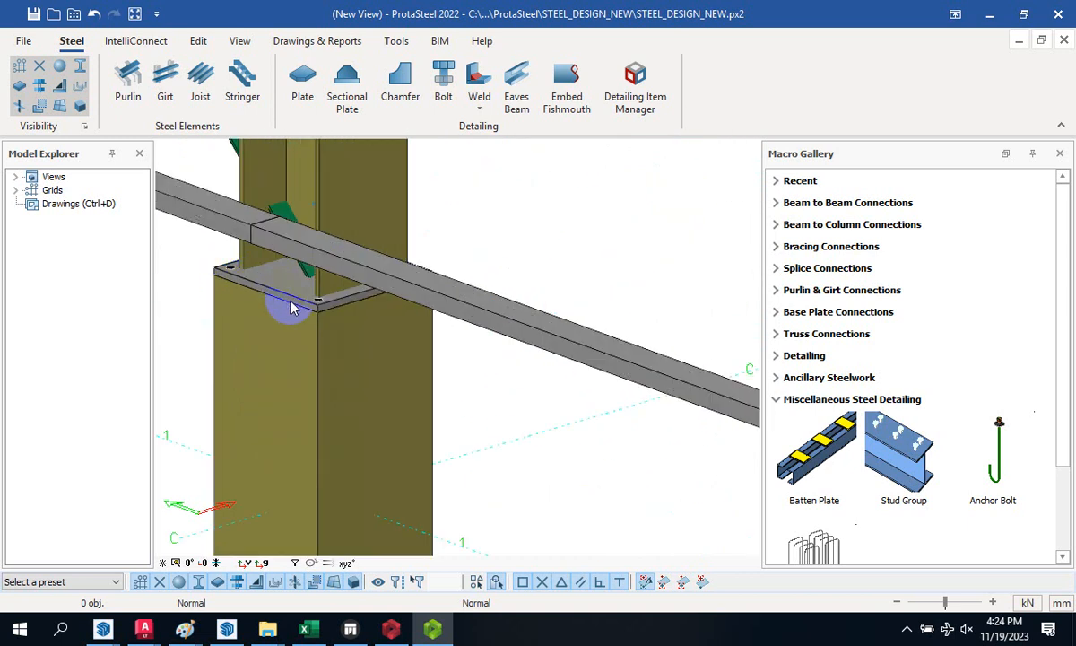
- Try placing anchor bolts on a base plate, switching to plate picking for the left column
left_click(1006, 453)
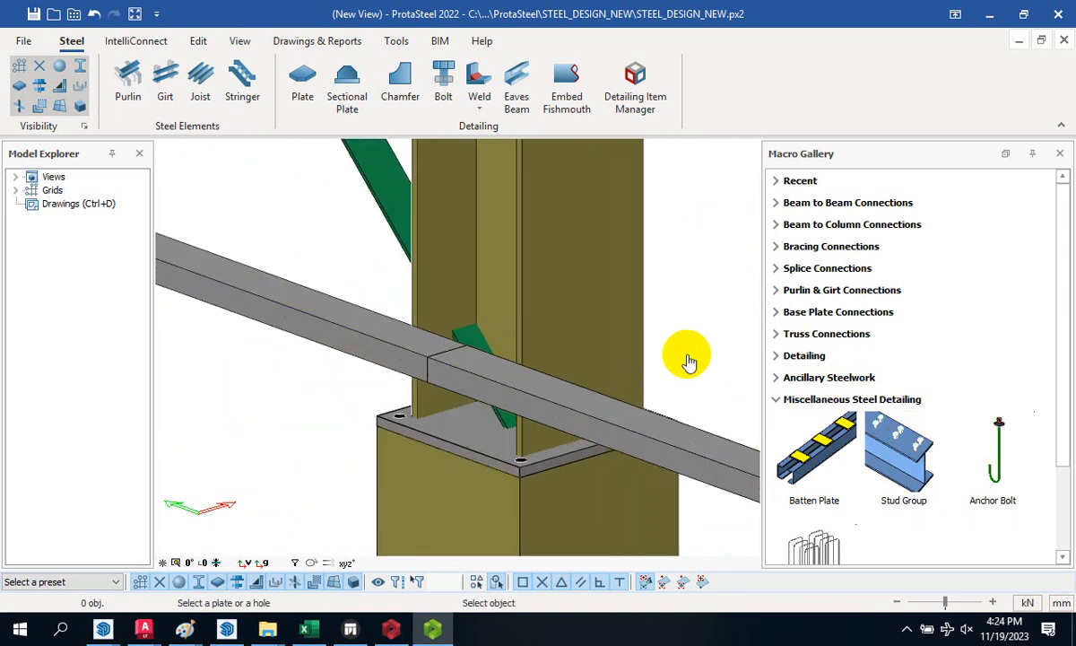
scroll(528, 444, "up", 3)
left_click(421, 417)
scroll(594, 428, "down", 3)
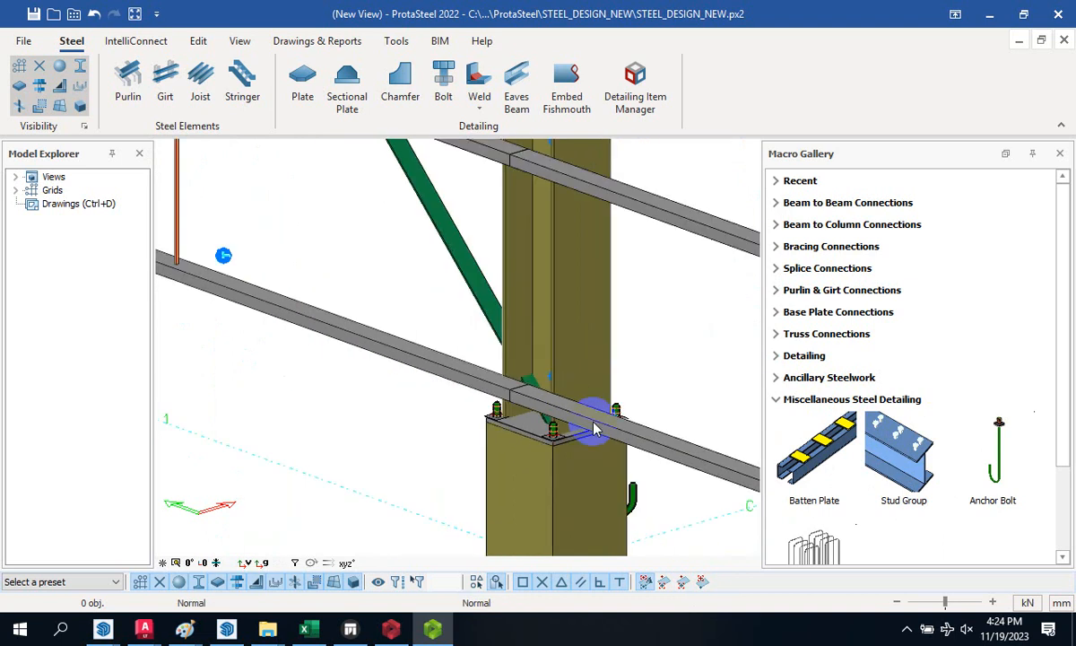
scroll(594, 429, "down", 5)
left_click(973, 433)
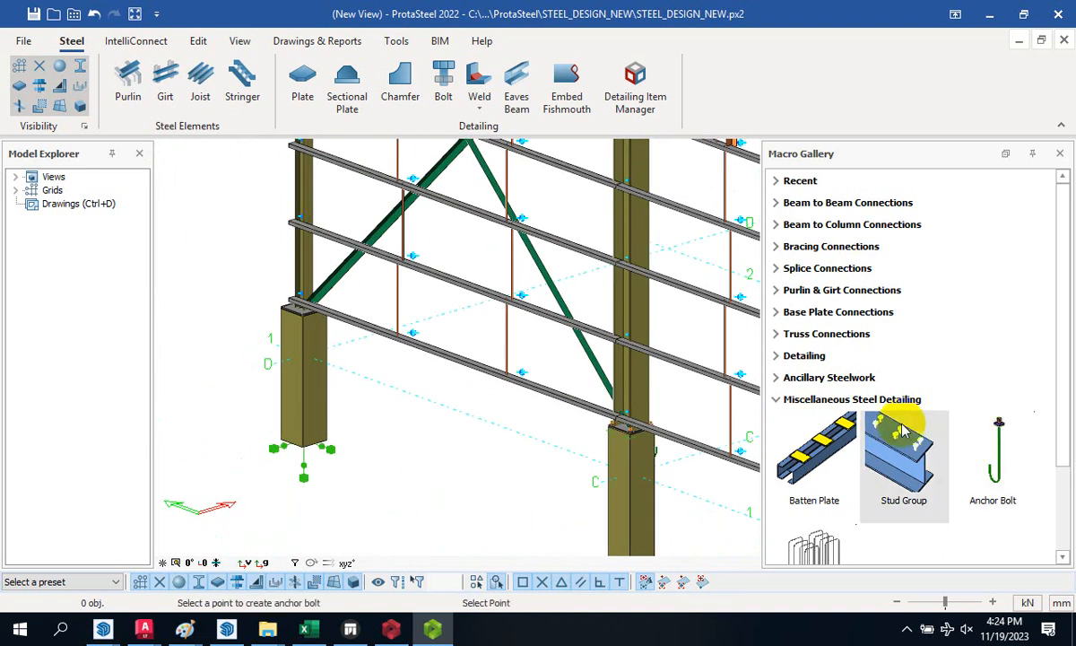
right_click(508, 408)
scroll(301, 302, "up", 3)
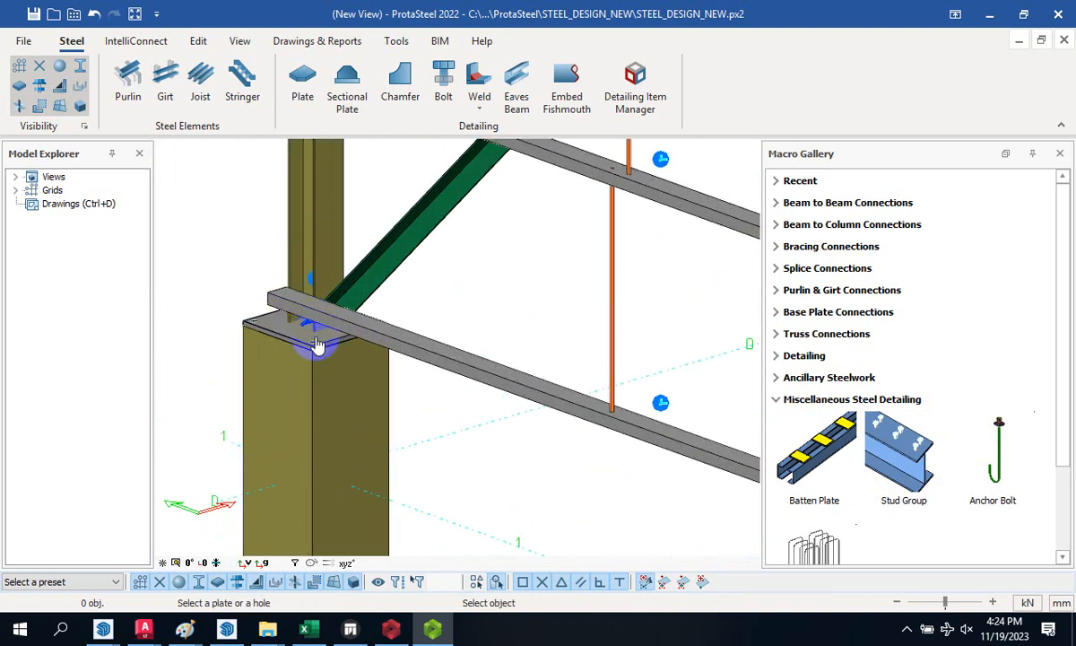
scroll(315, 345, "up", 2)
left_click(315, 362)
scroll(288, 313, "down", 5)
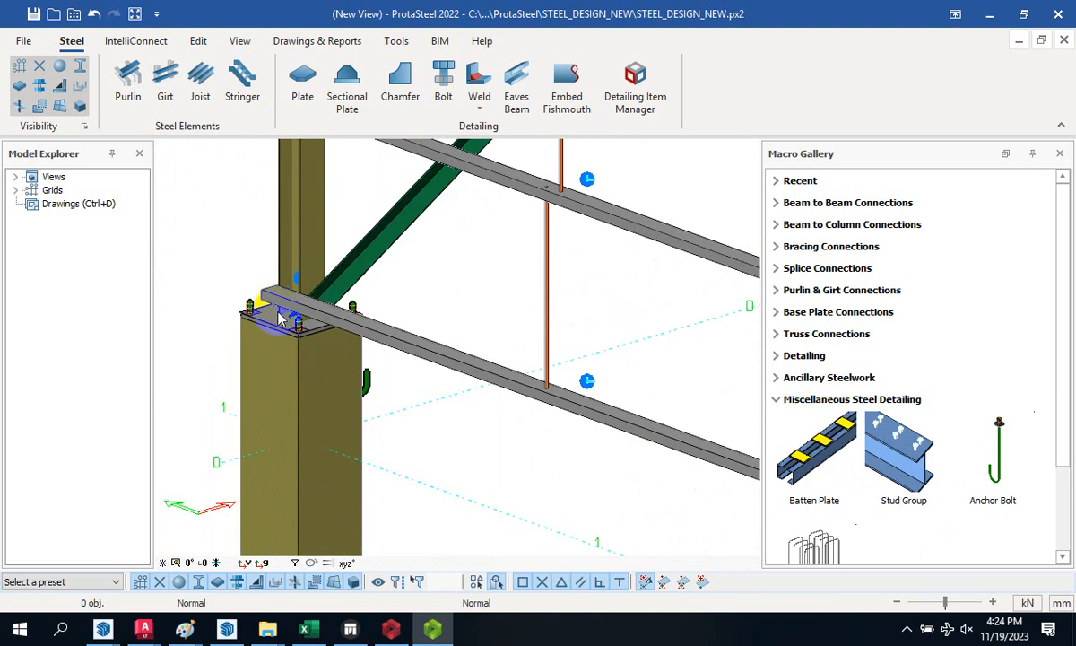
scroll(240, 395, "down", 3)
scroll(244, 388, "down", 3)
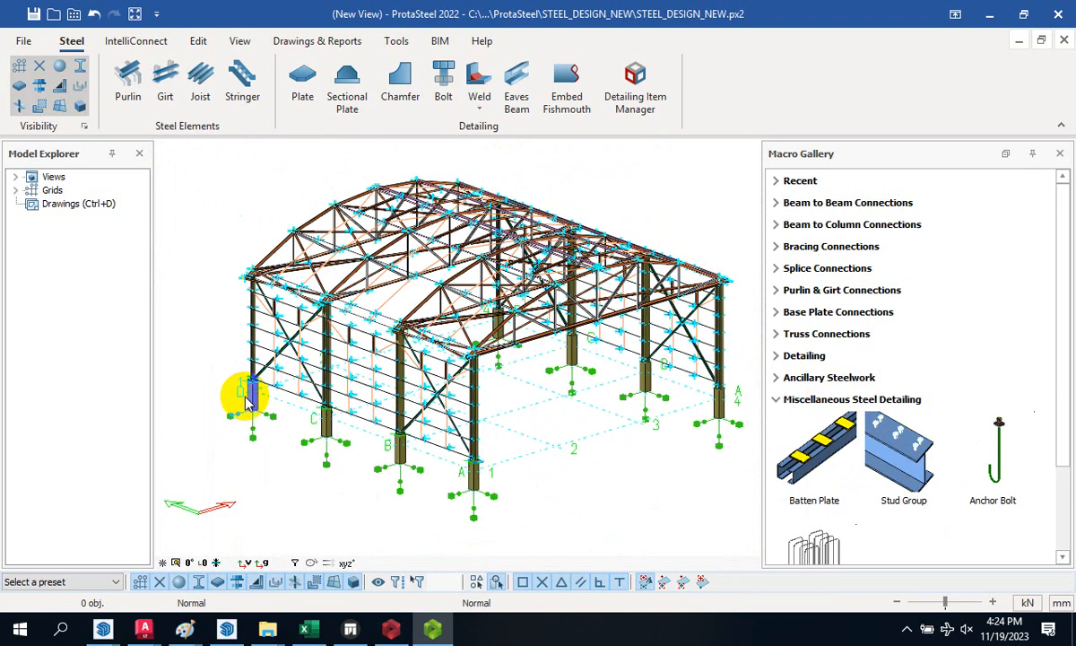
scroll(589, 368, "up", 6)
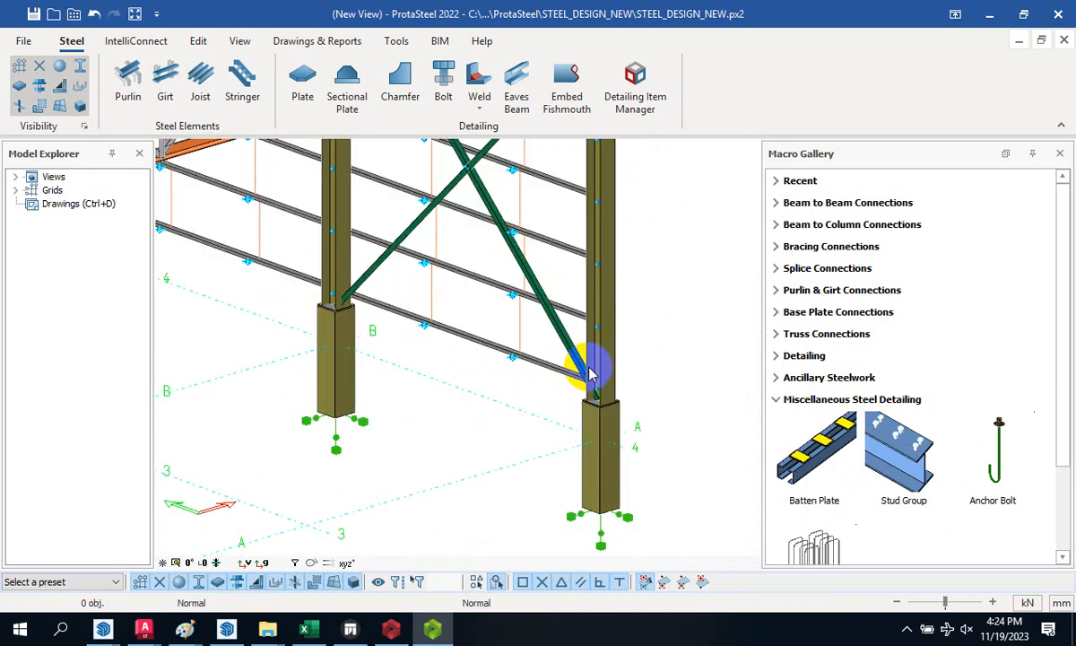
scroll(596, 422, "up", 2)
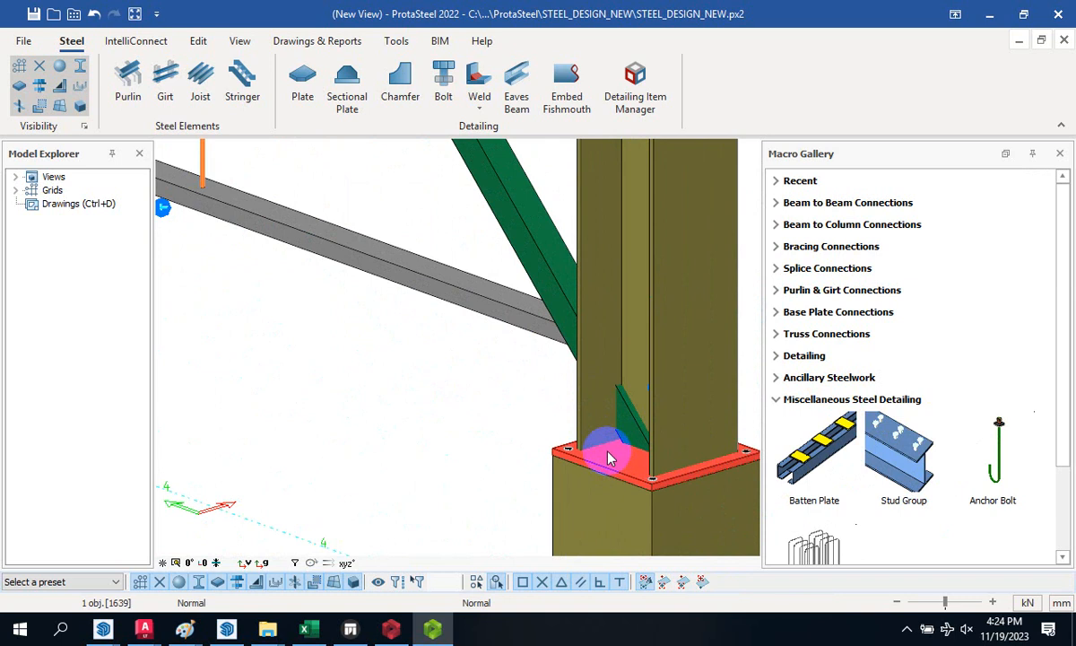
- With the selection cleared and the point error dismissed, fit anchor bolts into the column base plate
left_click(468, 377)
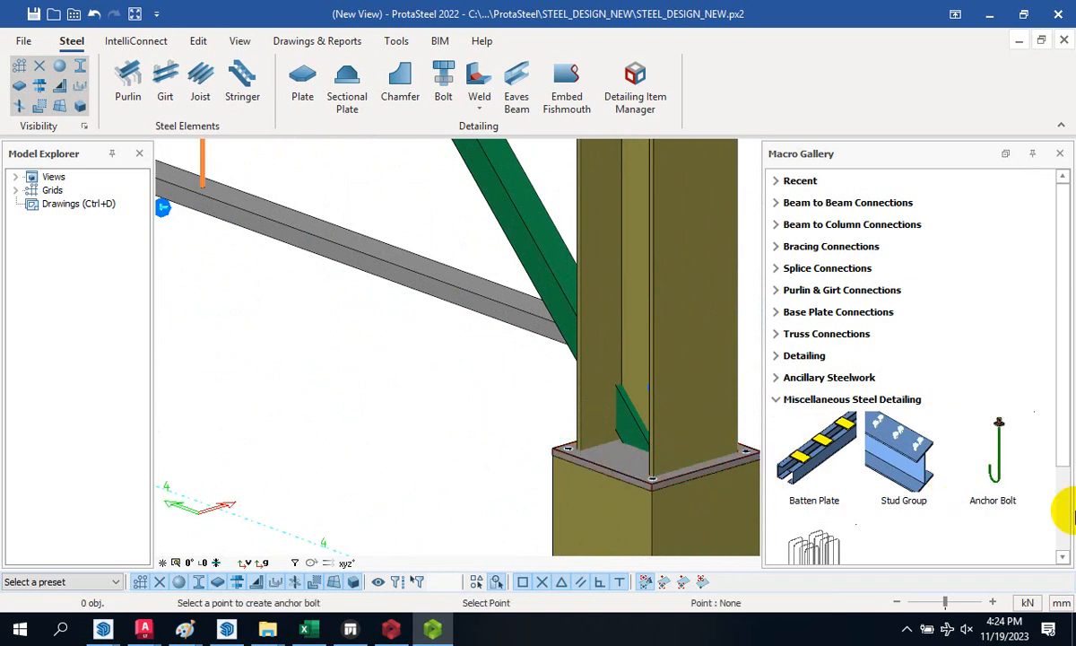
left_click(1004, 468)
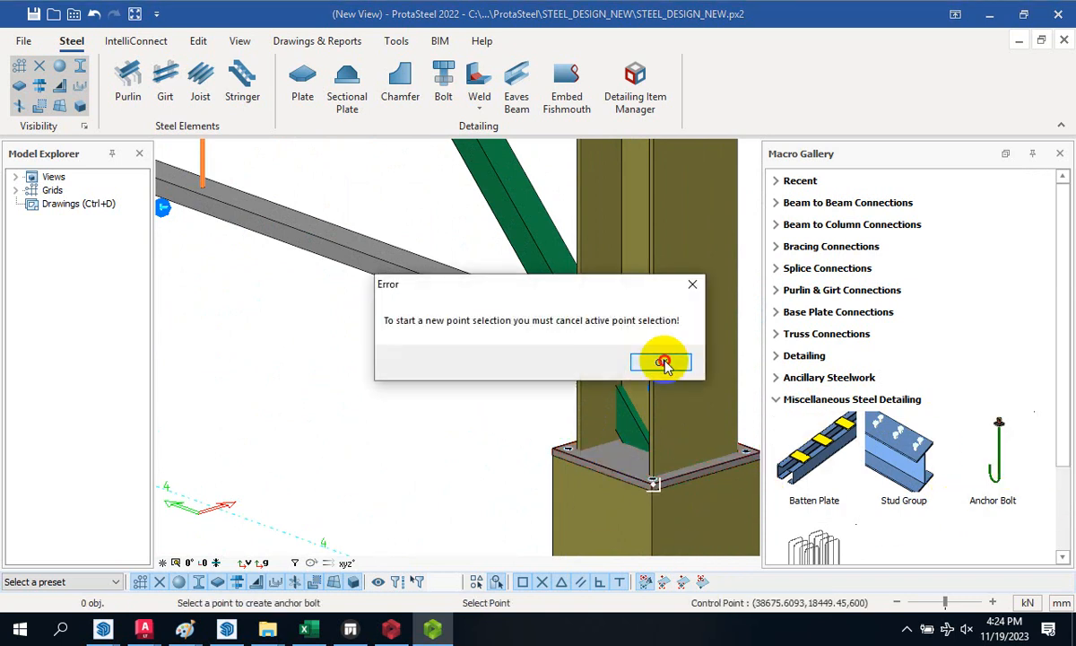
left_click(664, 363)
left_click(978, 448)
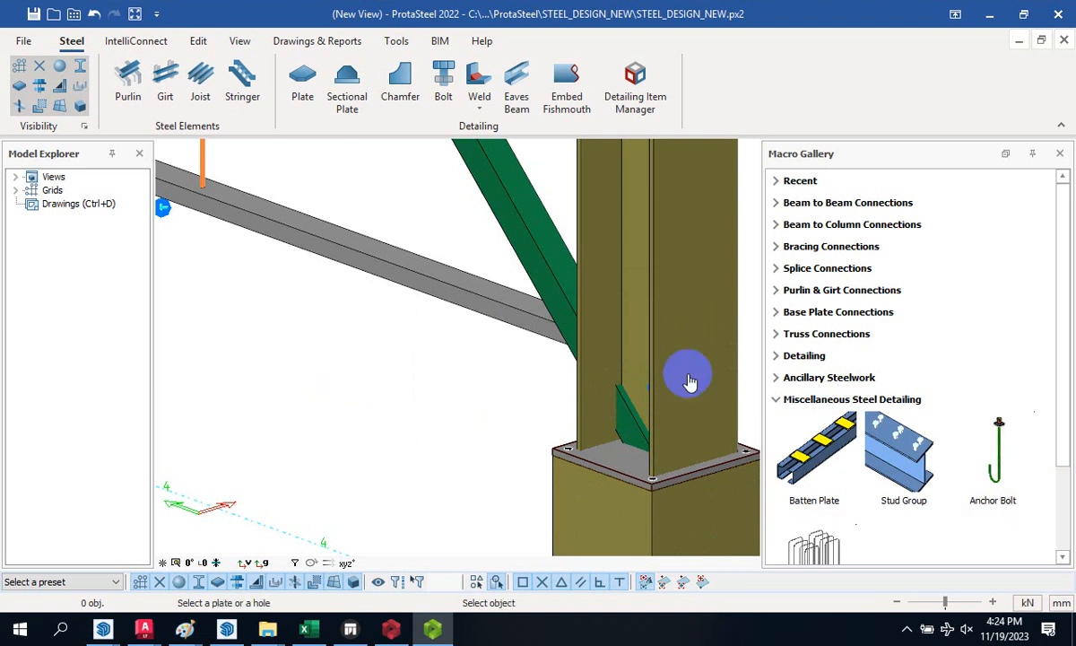
scroll(690, 377, "up", 5)
left_click(574, 543)
scroll(538, 444, "down", 6)
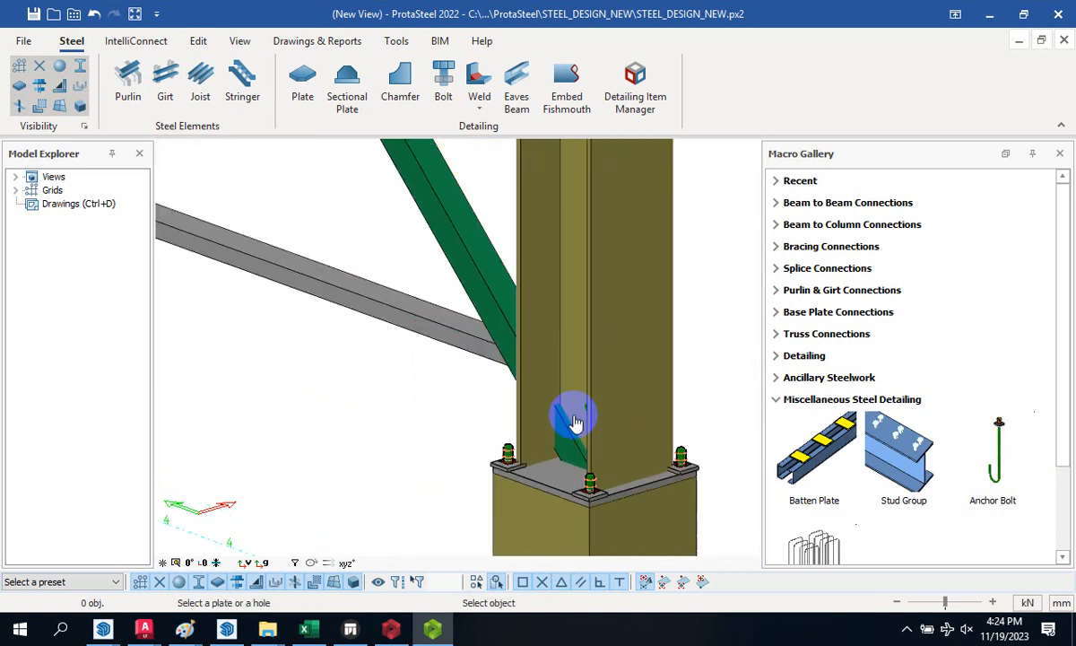
left_click(986, 448)
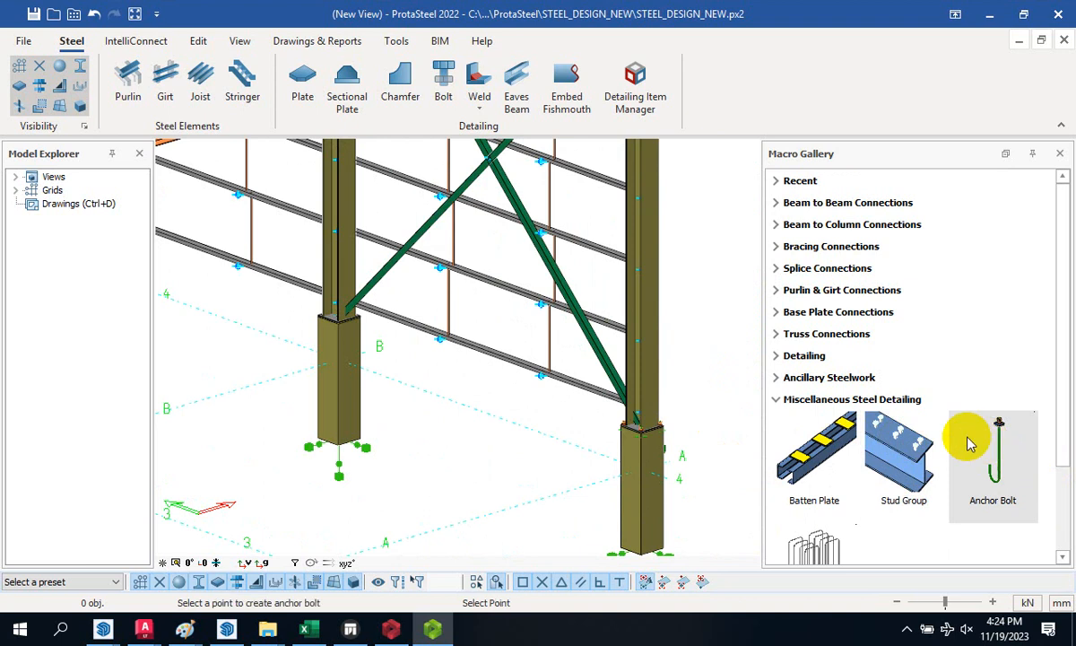
- Add anchor bolts to the next two columns' plates by picking a point, then the plate
left_click(551, 419)
scroll(384, 341, "up", 3)
scroll(408, 254, "up", 3)
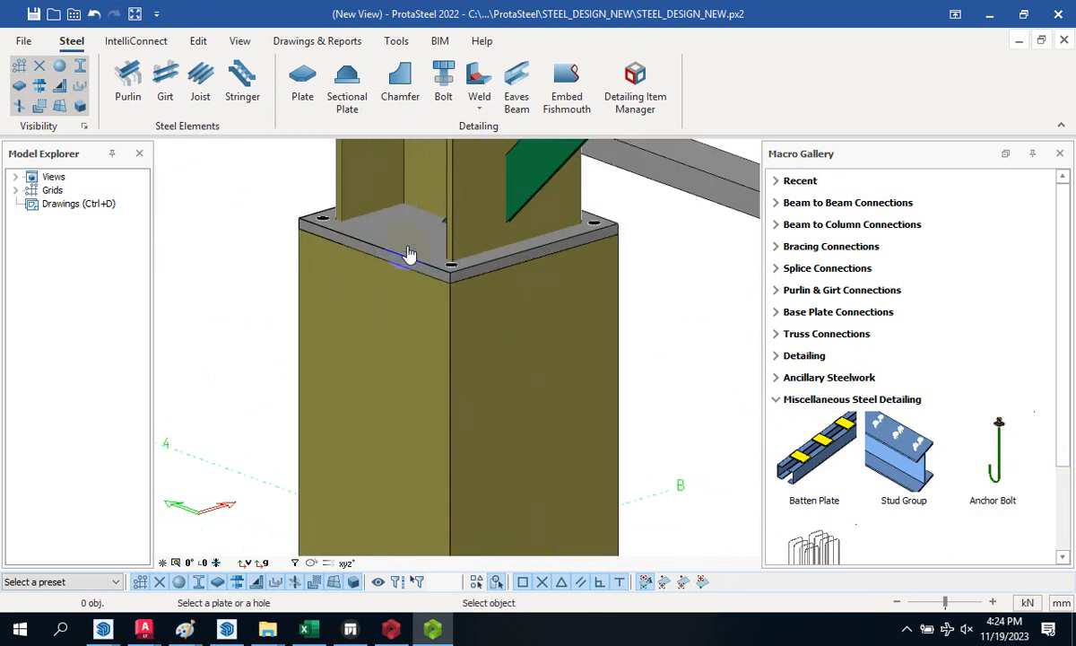
left_click(408, 253)
scroll(435, 348, "down", 5)
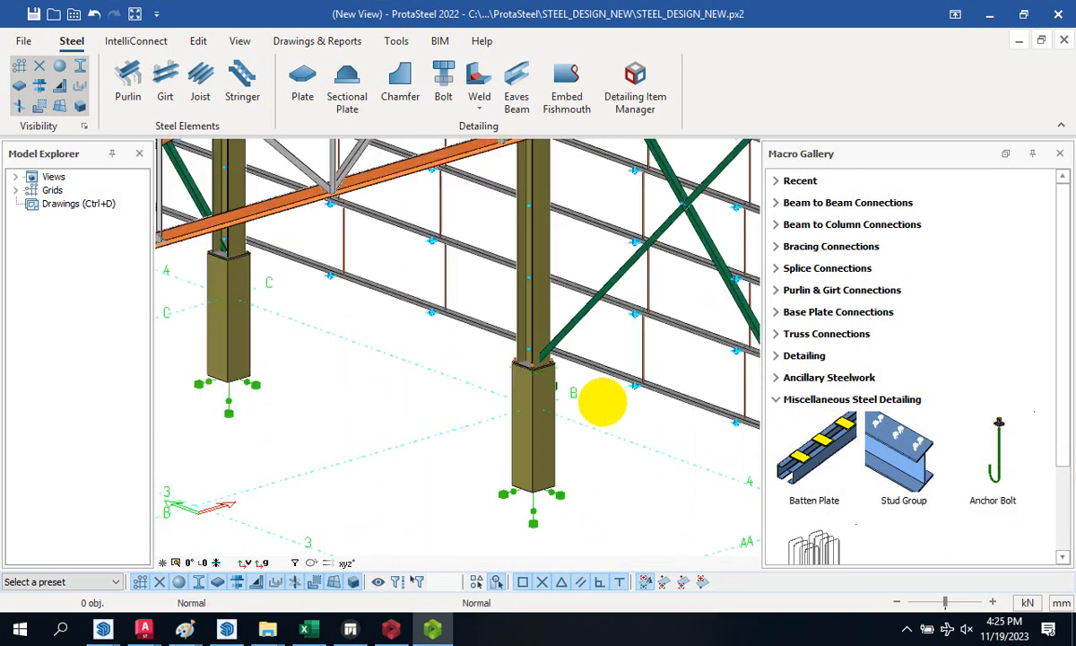
scroll(601, 396, "down", 3)
left_click(982, 449)
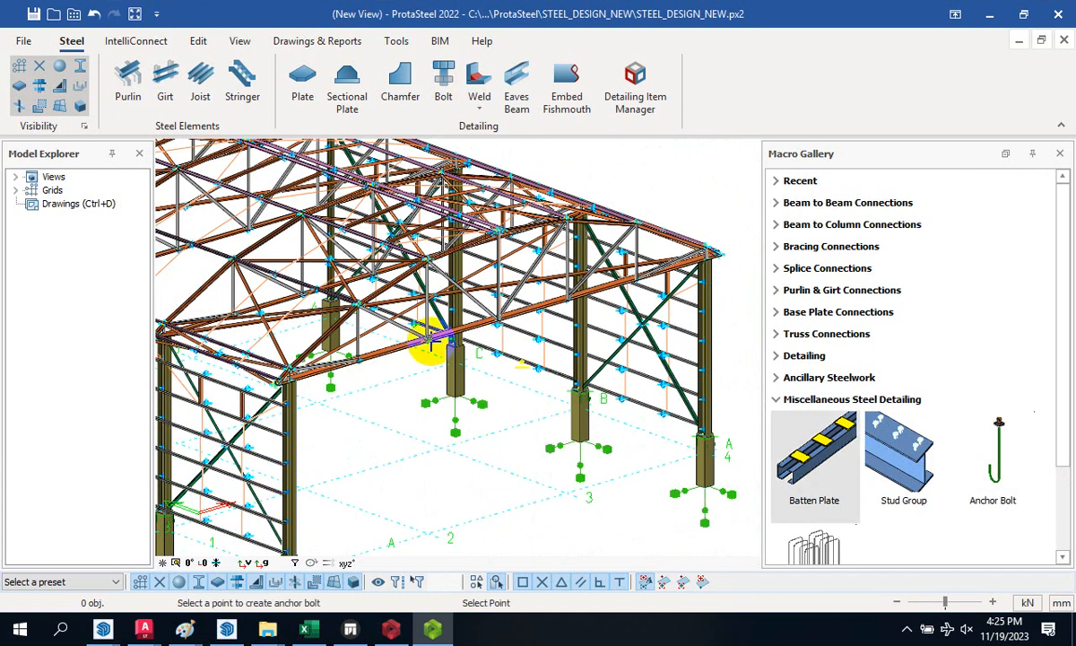
scroll(453, 334, "up", 5)
scroll(457, 332, "up", 5)
left_click(630, 480)
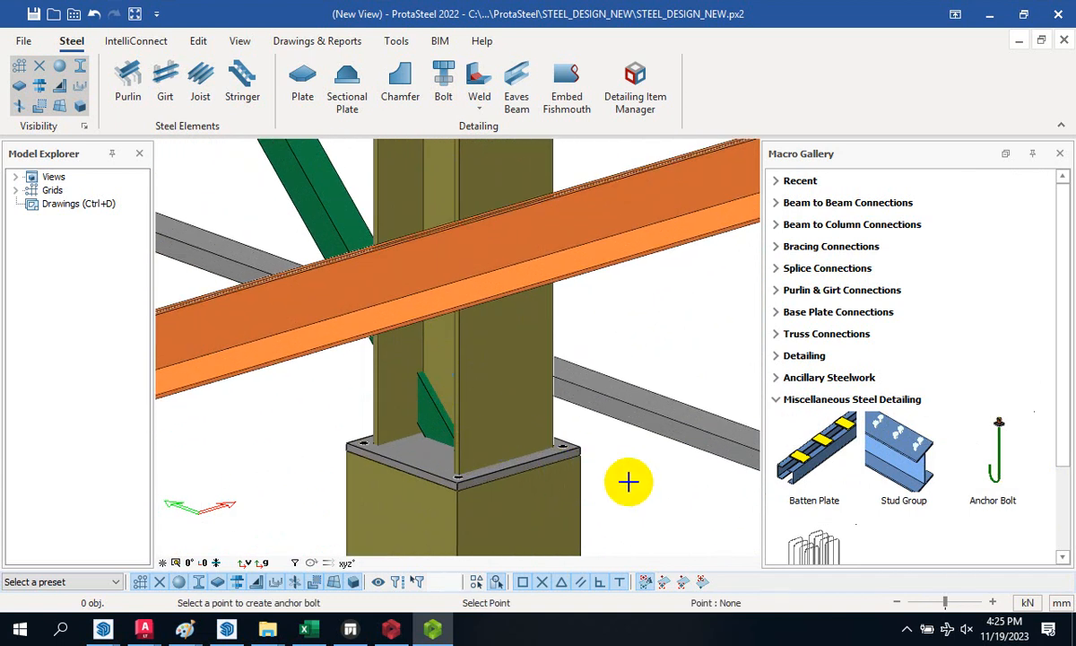
left_click(436, 462)
scroll(524, 403, "down", 6)
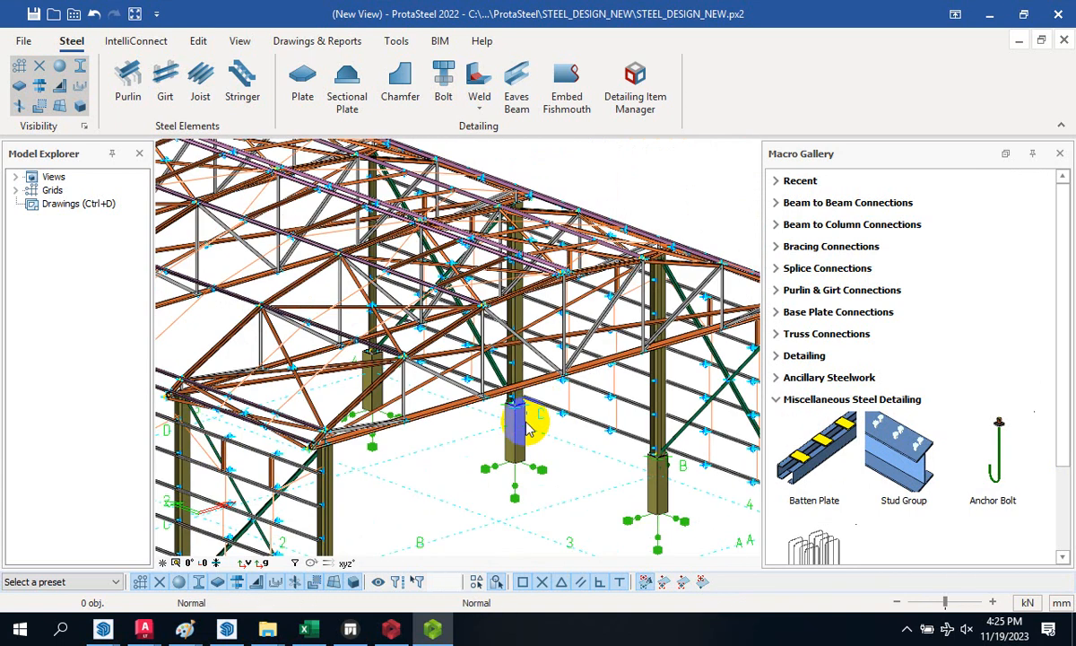
scroll(556, 422, "up", 8)
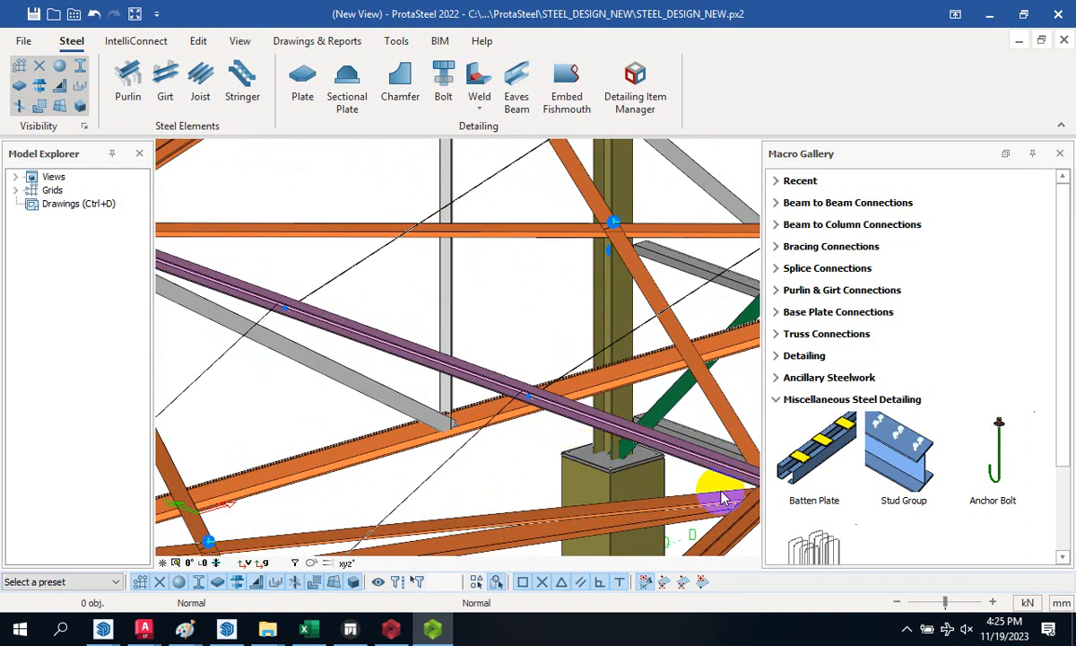
- Add anchor bolts to one more column plate's corner holes and zoom around to check them
left_click(1017, 448)
scroll(713, 482, "up", 5)
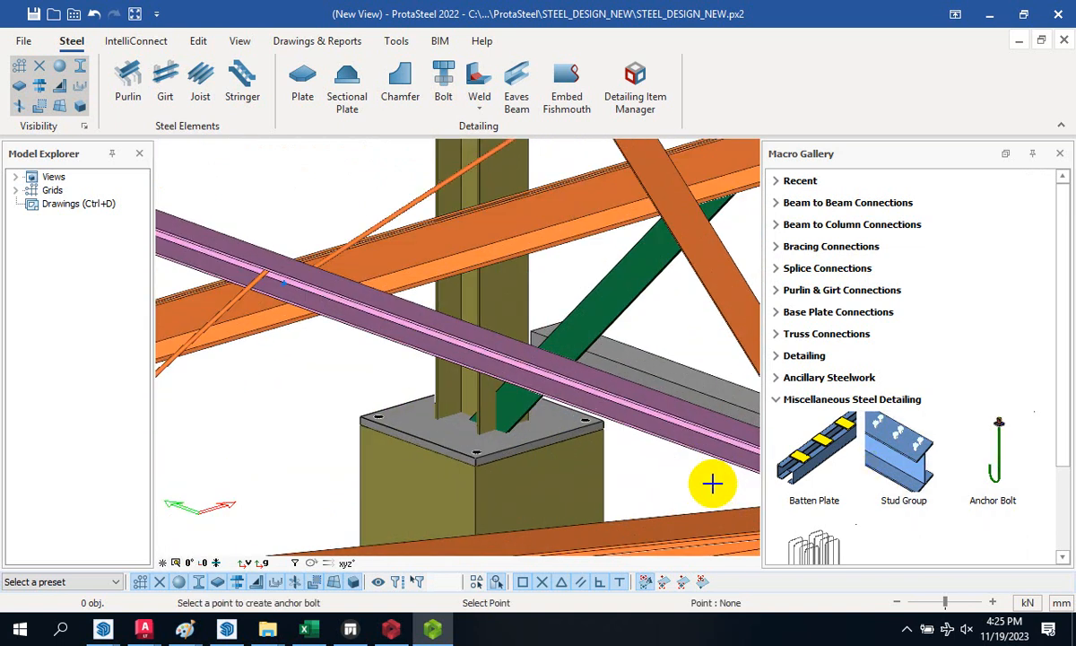
left_click(590, 429)
left_click(433, 441)
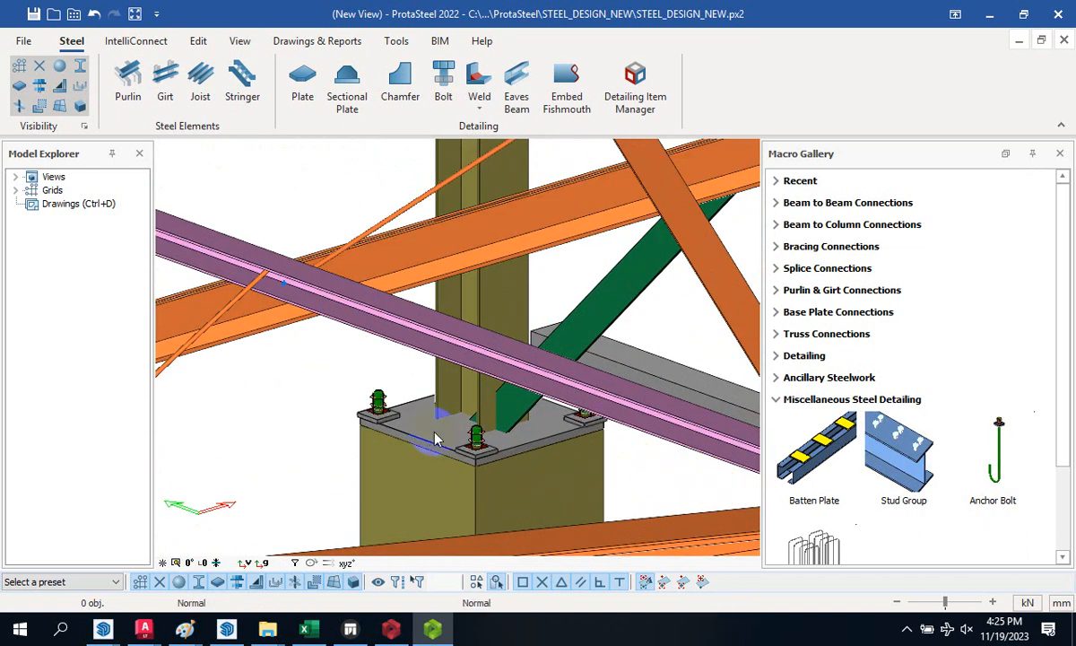
scroll(395, 466, "down", 6)
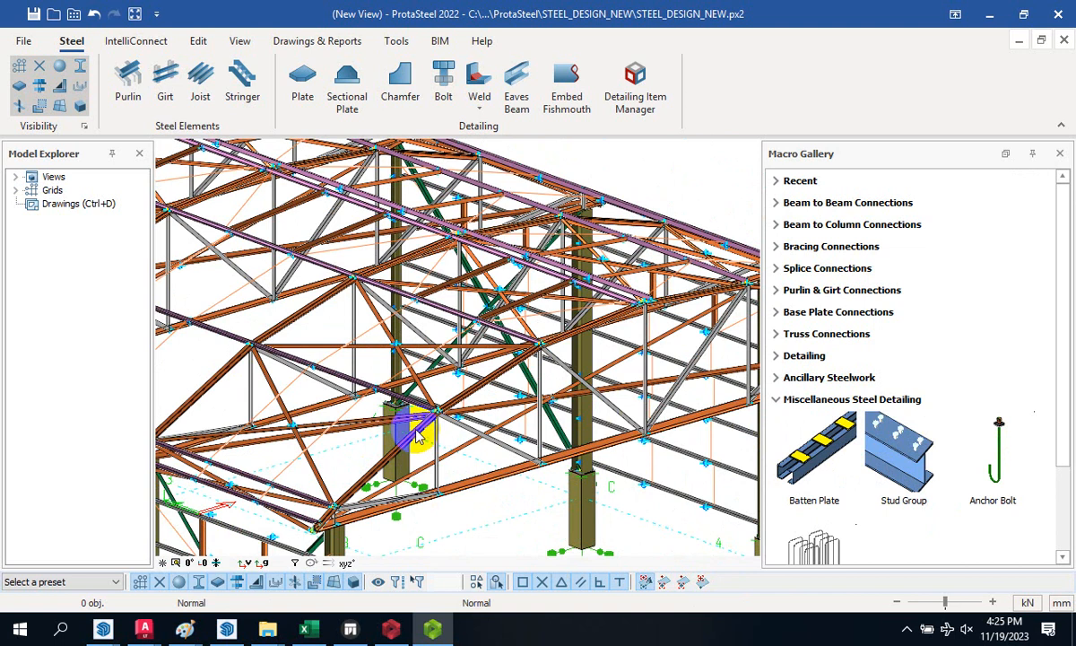
scroll(387, 354, "down", 5)
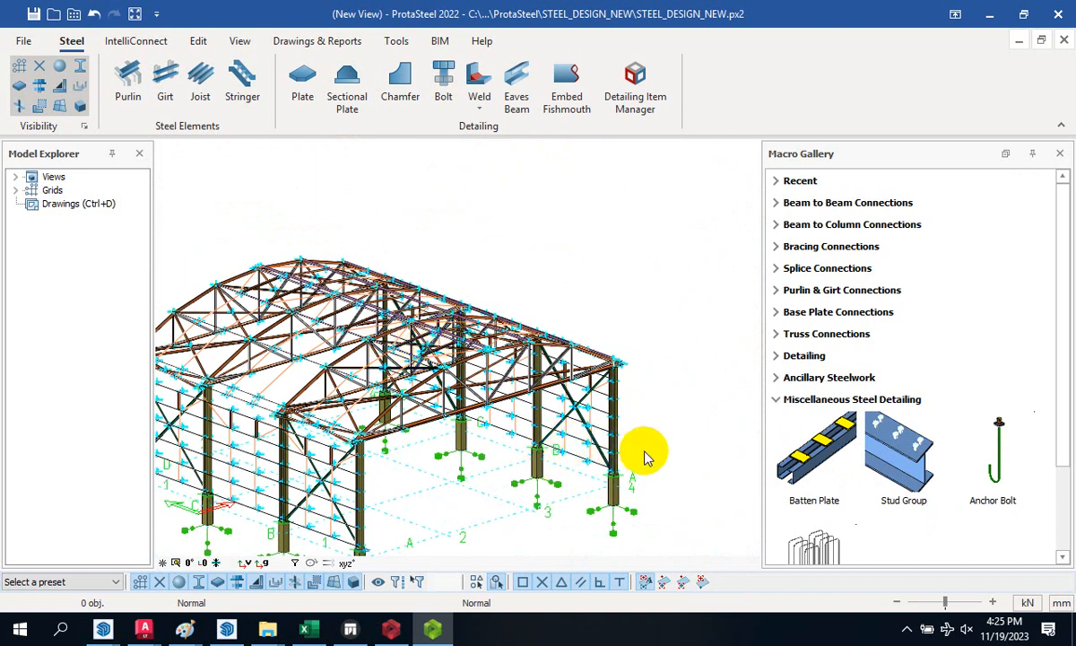
scroll(265, 512, "up", 10)
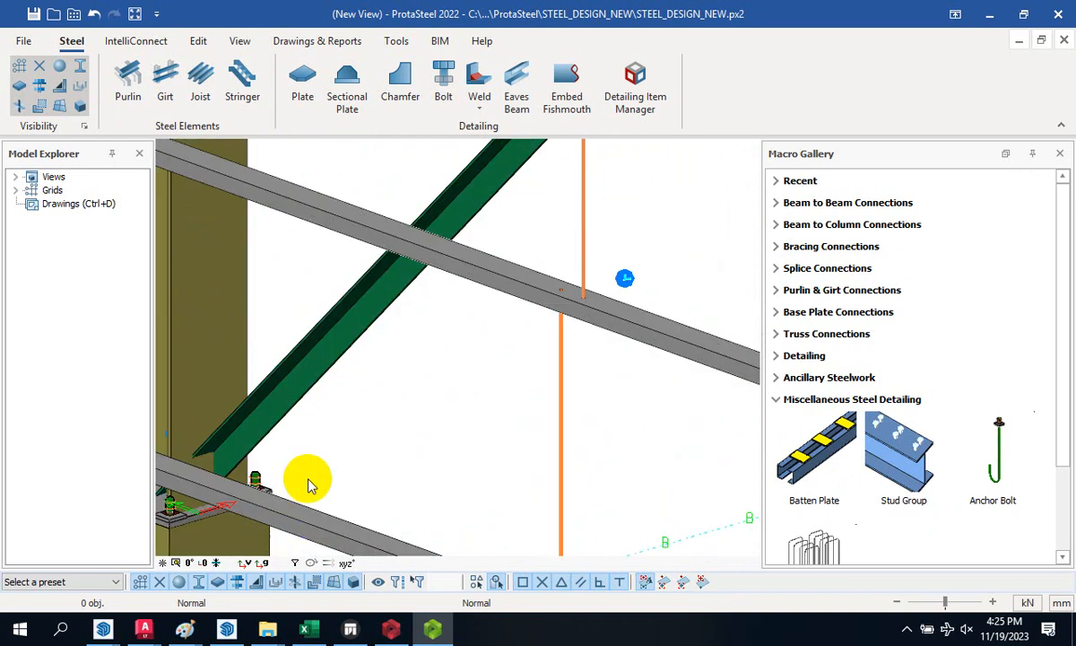
scroll(324, 480, "down", 8)
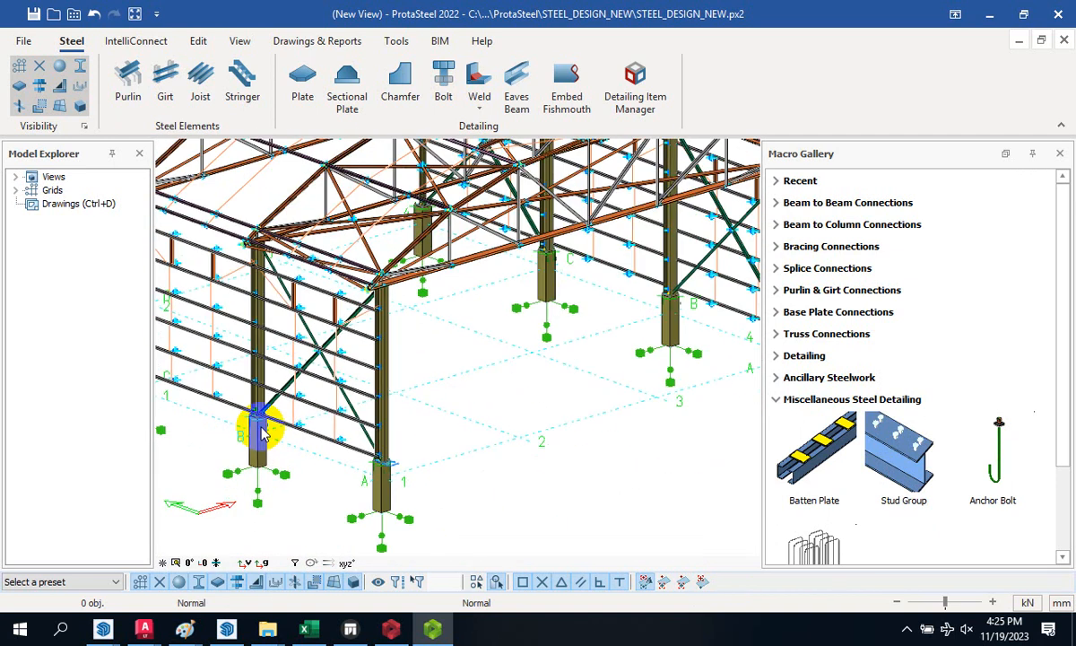
scroll(422, 474, "up", 10)
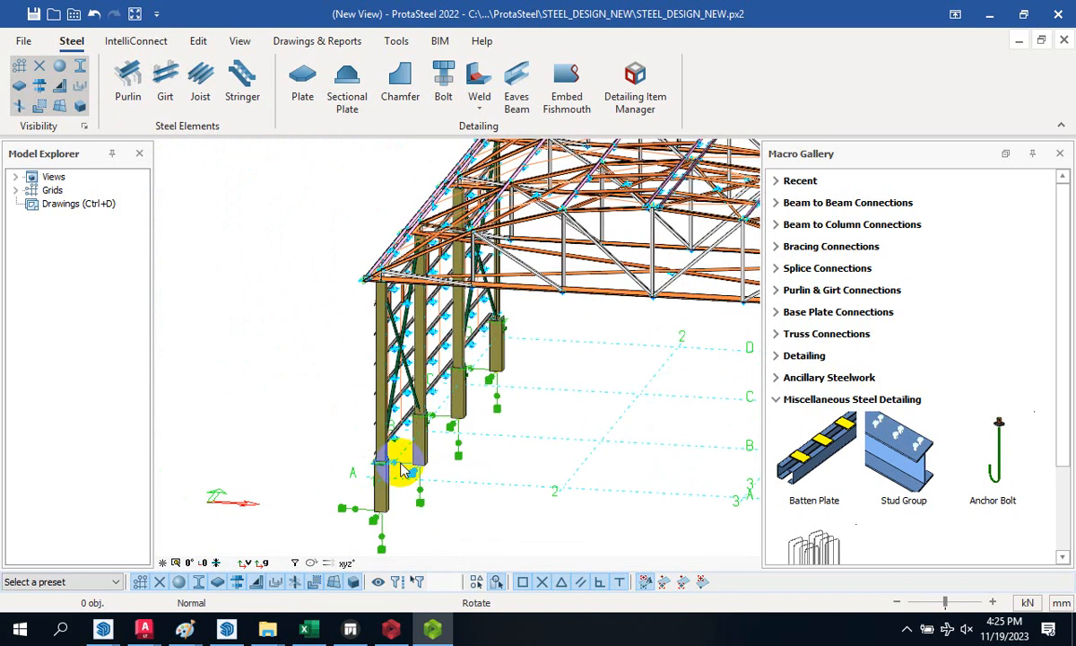
scroll(431, 406, "up", 2)
scroll(439, 492, "down", 6)
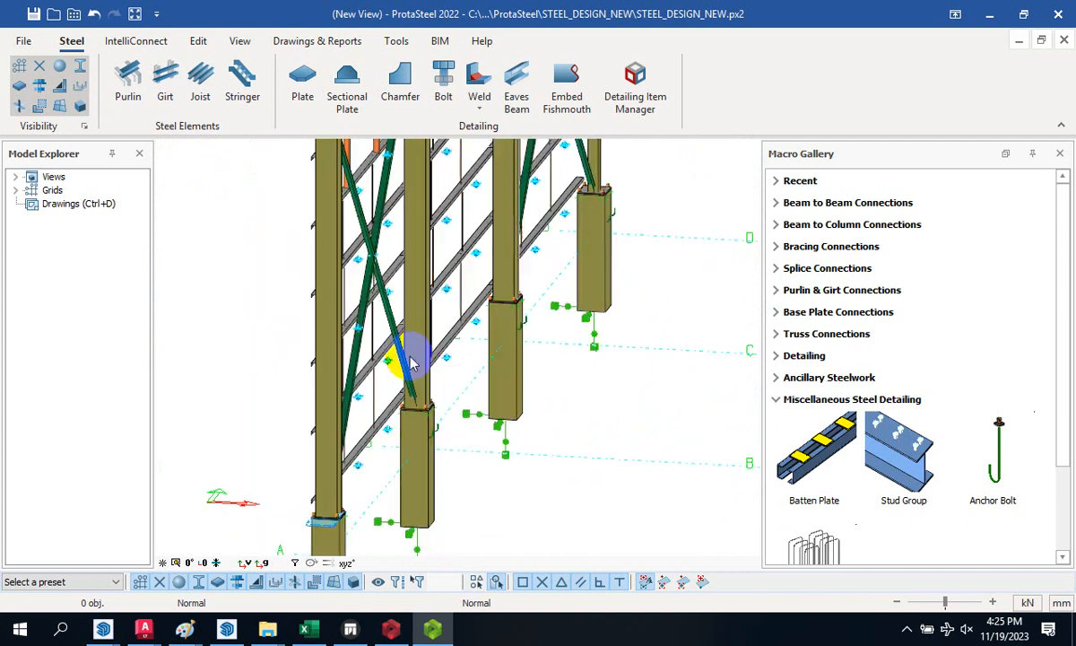
scroll(624, 256, "up", 4)
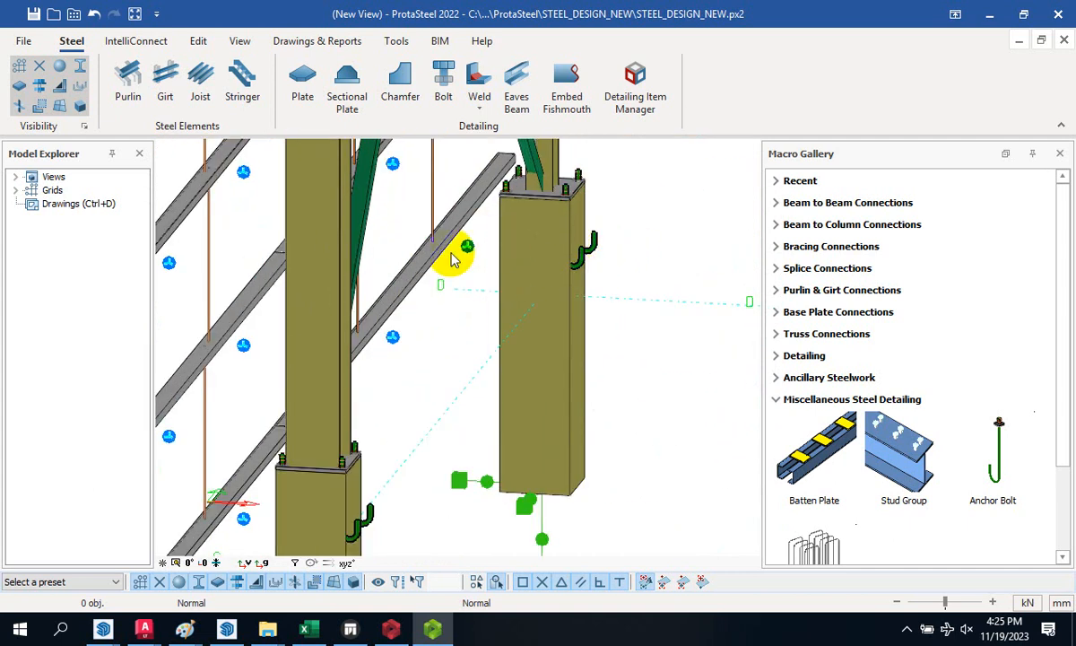
scroll(462, 260, "down", 4)
scroll(373, 404, "up", 4)
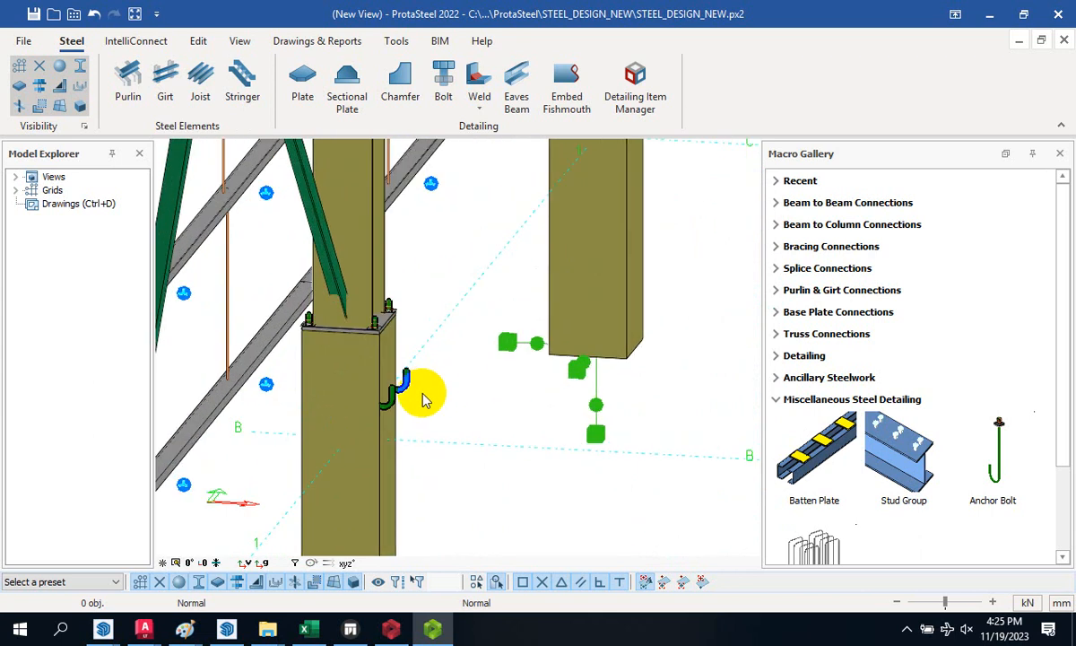
scroll(424, 399, "up", 3)
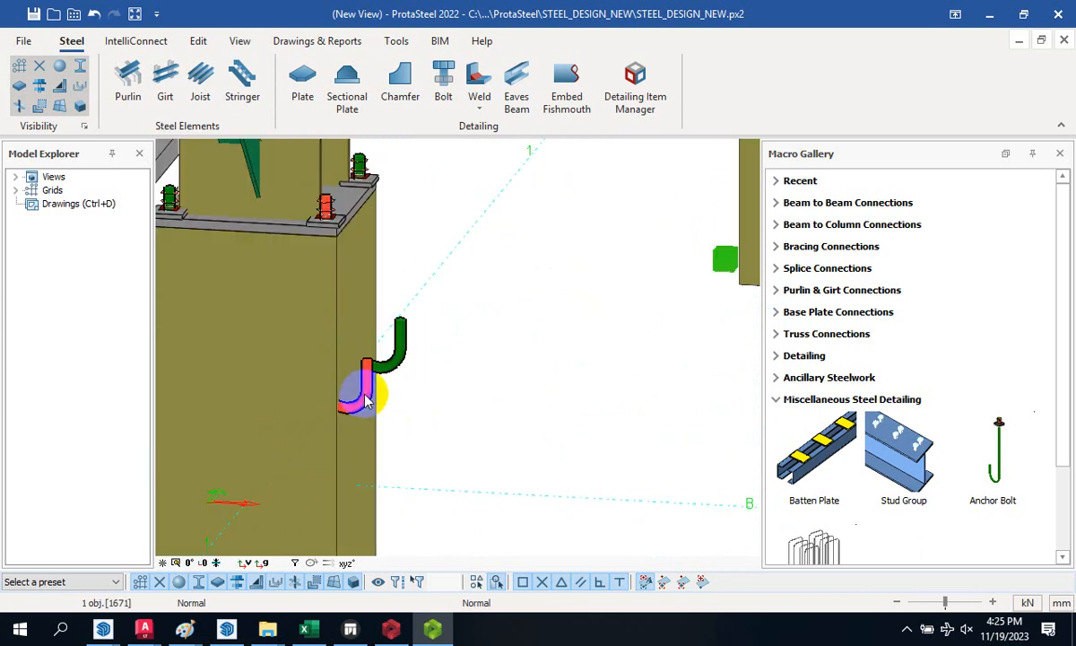
- Set Rotation to 180 on the outward-hooked anchor bolt and the second bolt, then zoom out
double_click(363, 400)
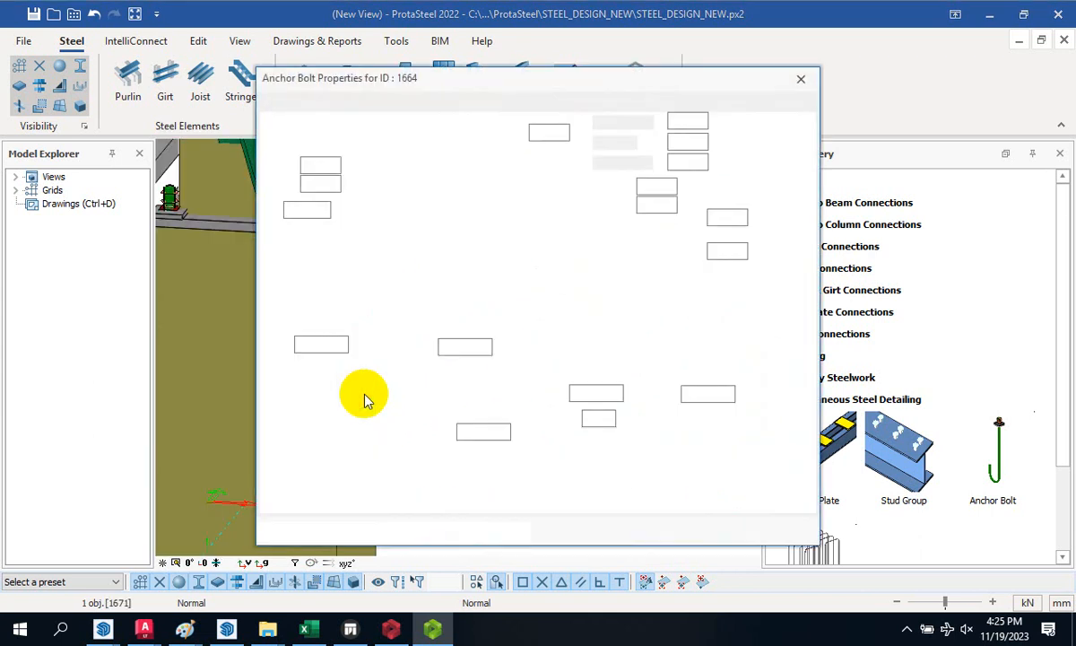
left_click(458, 346)
type("18")
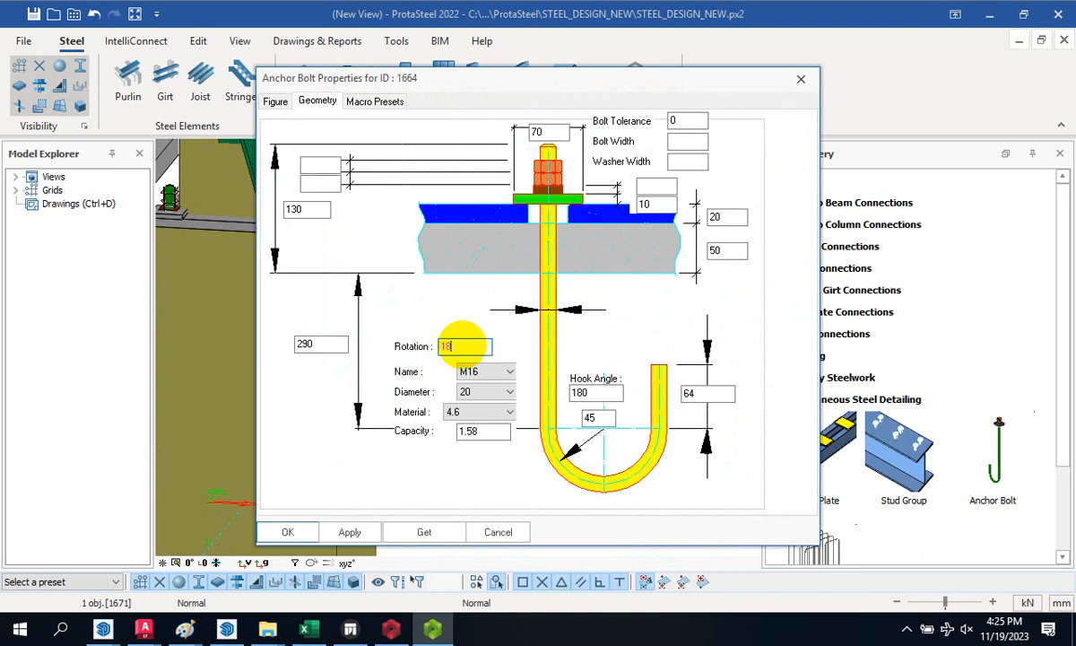
type("0")
left_click(347, 532)
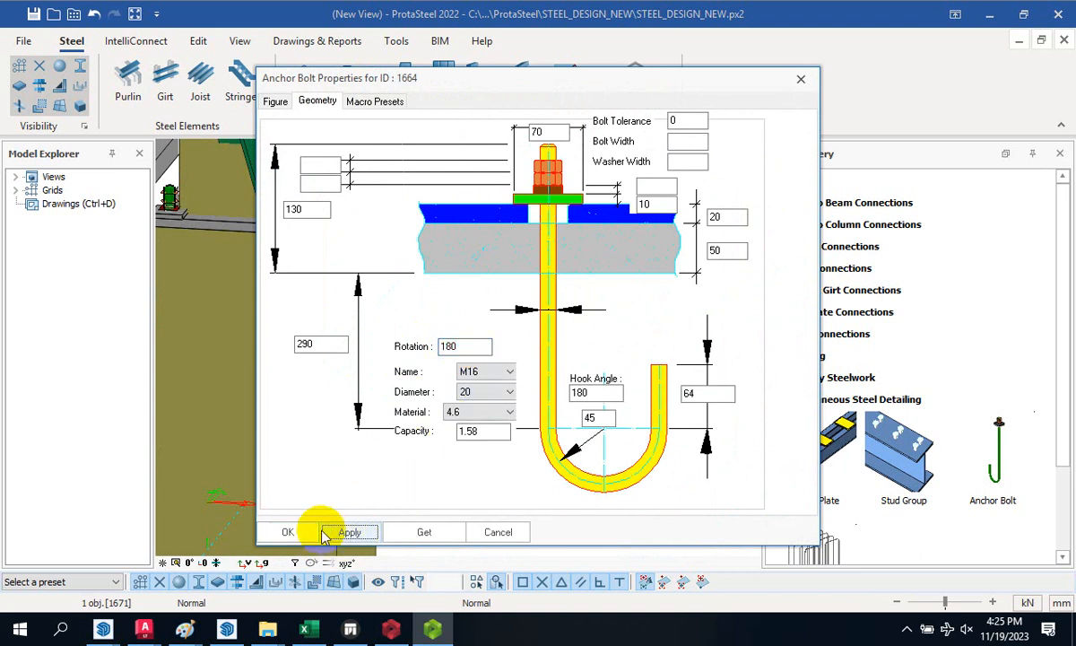
left_click(288, 533)
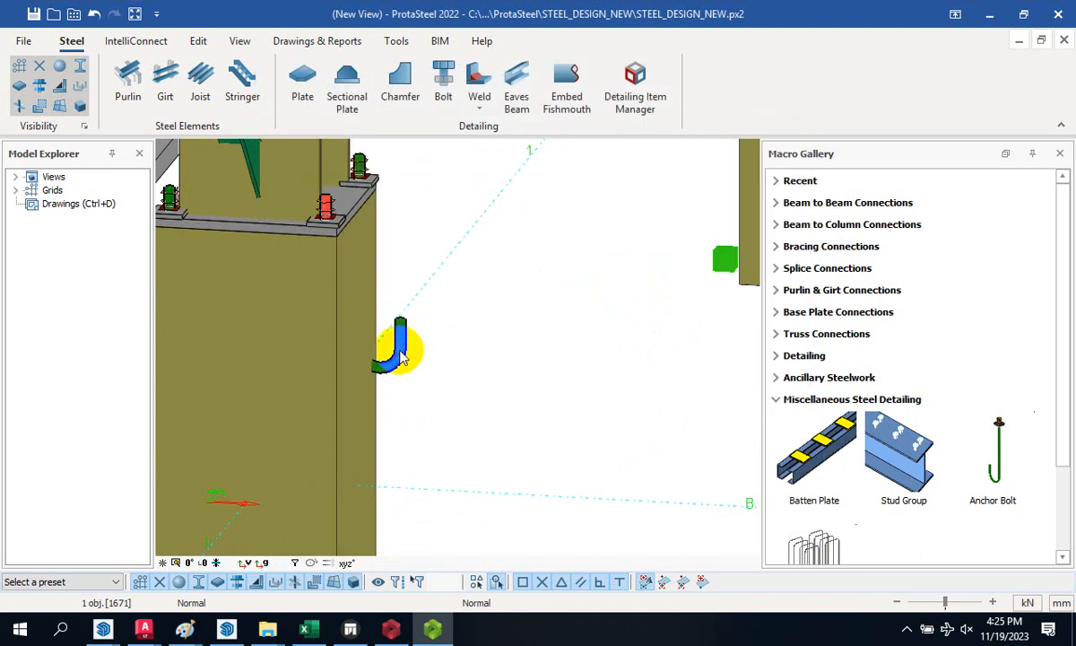
double_click(401, 350)
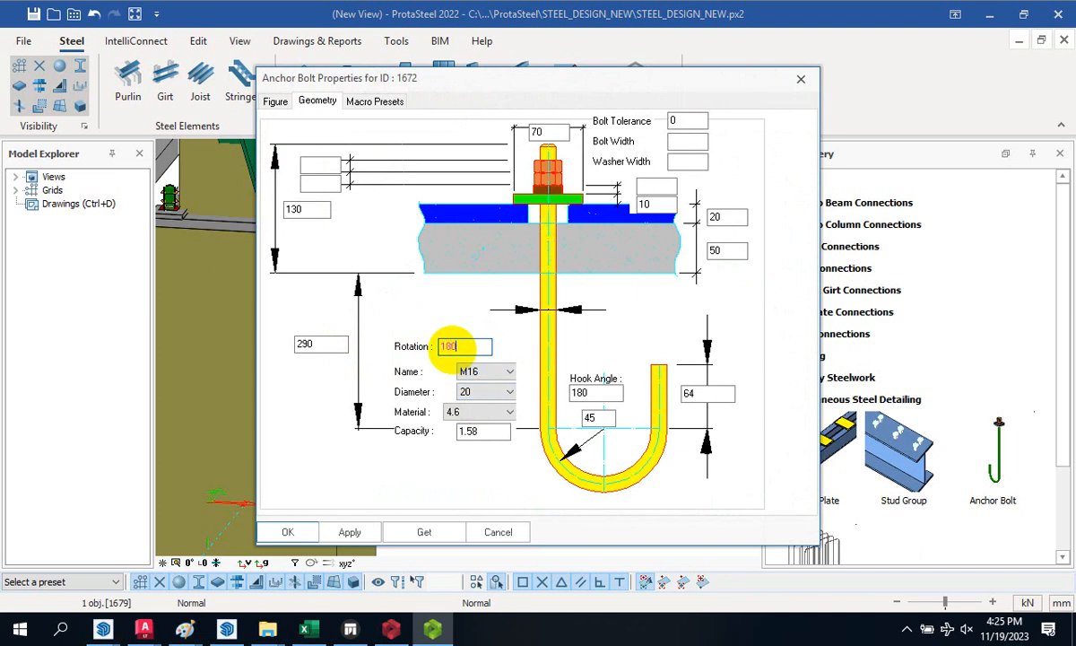
left_click(350, 533)
left_click(286, 533)
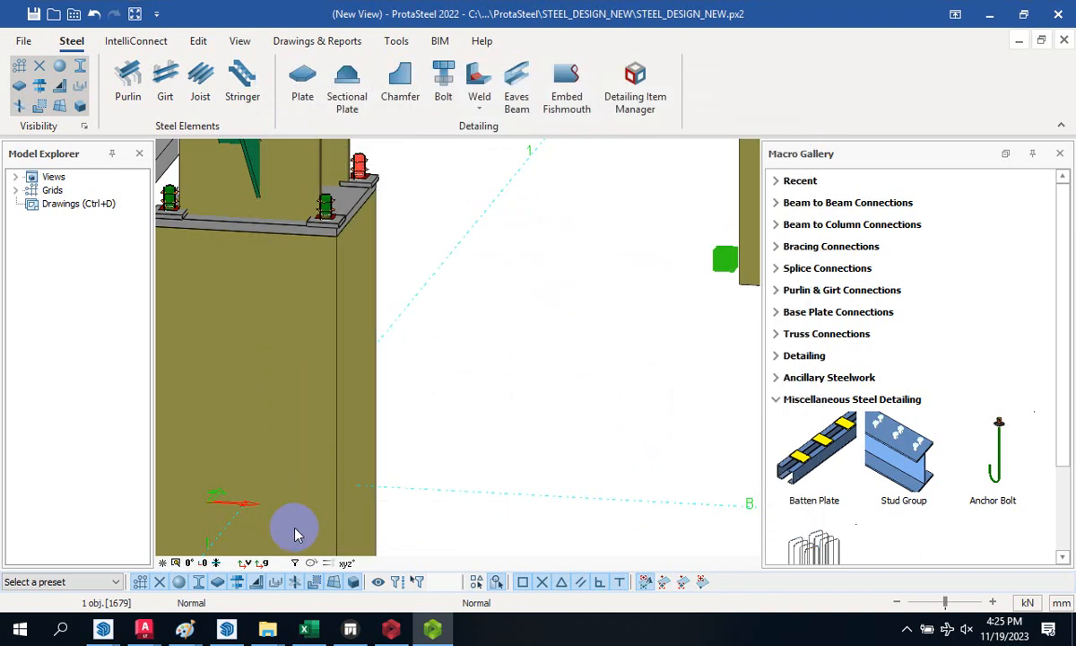
scroll(385, 367, "down", 5)
scroll(539, 370, "down", 5)
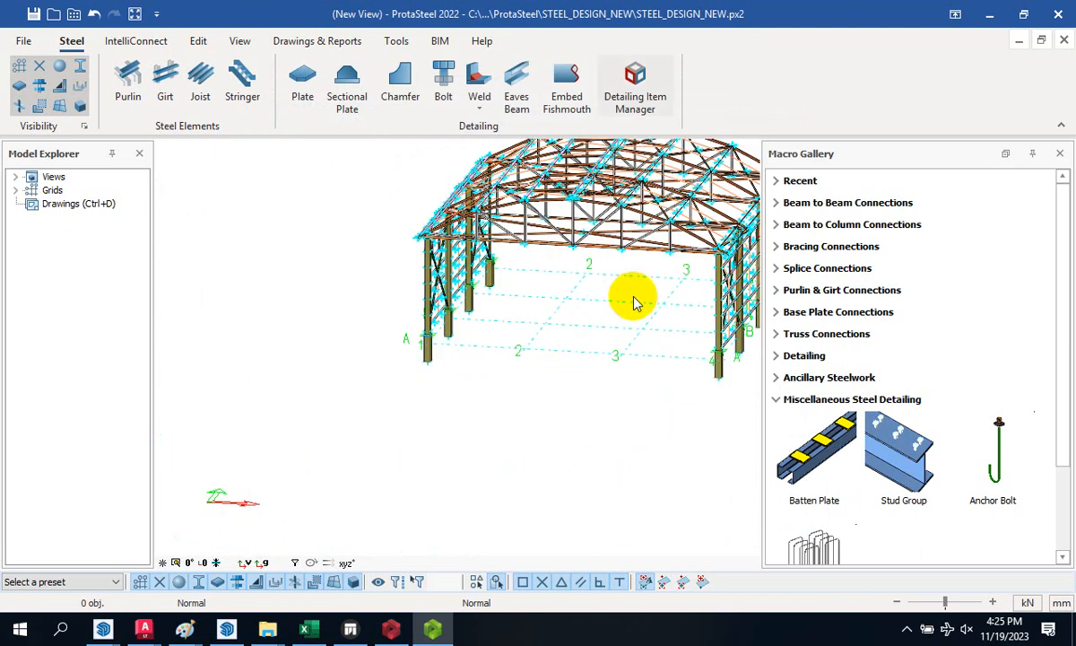
scroll(547, 336, "down", 3)
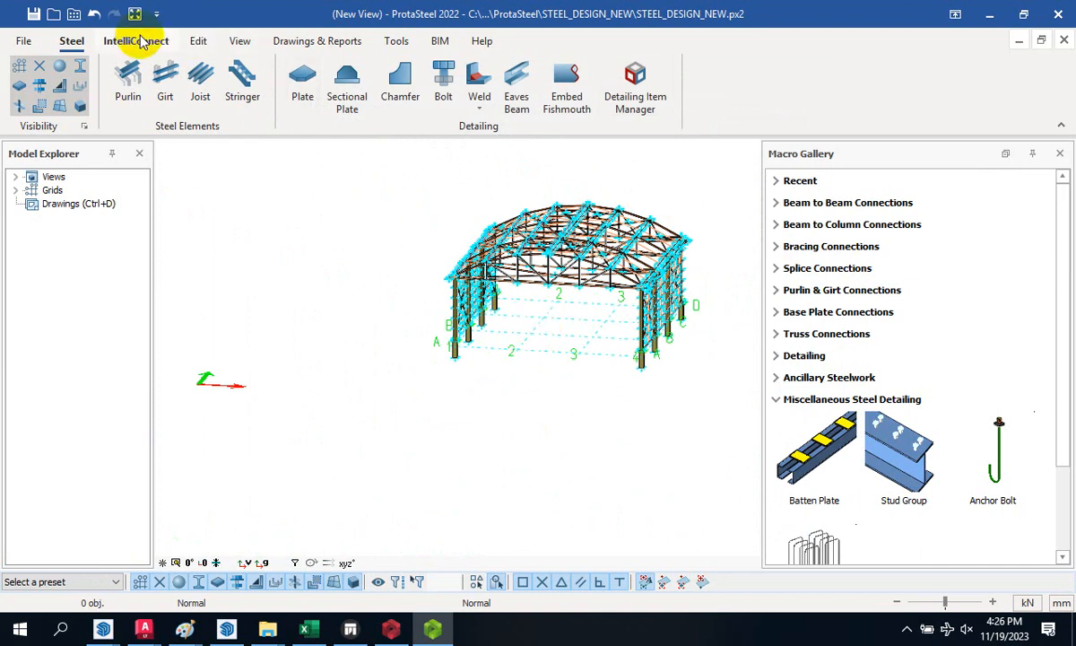
- Bring up the Drawings & Reports commands while zooming over the column's anchor bolts
left_click(323, 41)
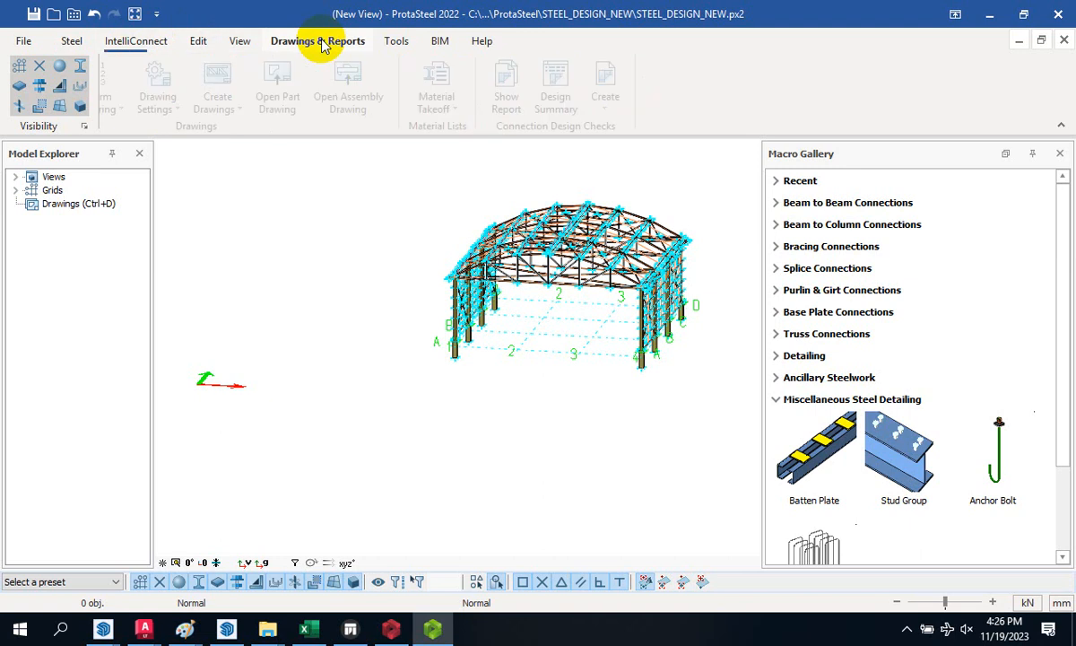
scroll(644, 331, "up", 5)
scroll(397, 457, "up", 3)
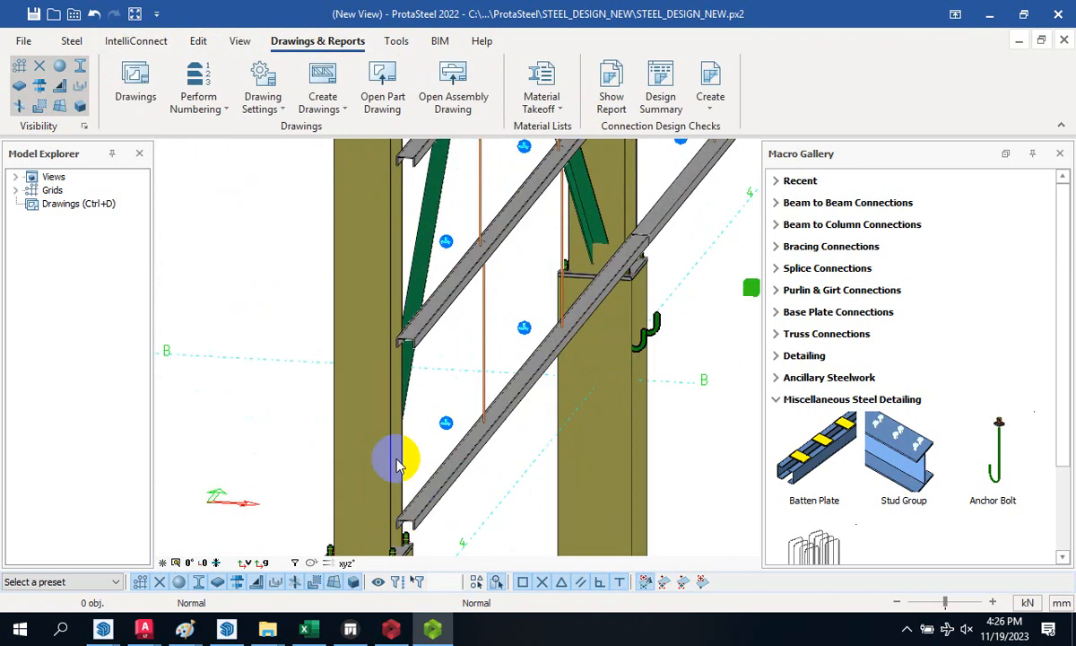
scroll(468, 428, "down", 3)
scroll(504, 457, "up", 5)
scroll(592, 385, "down", 2)
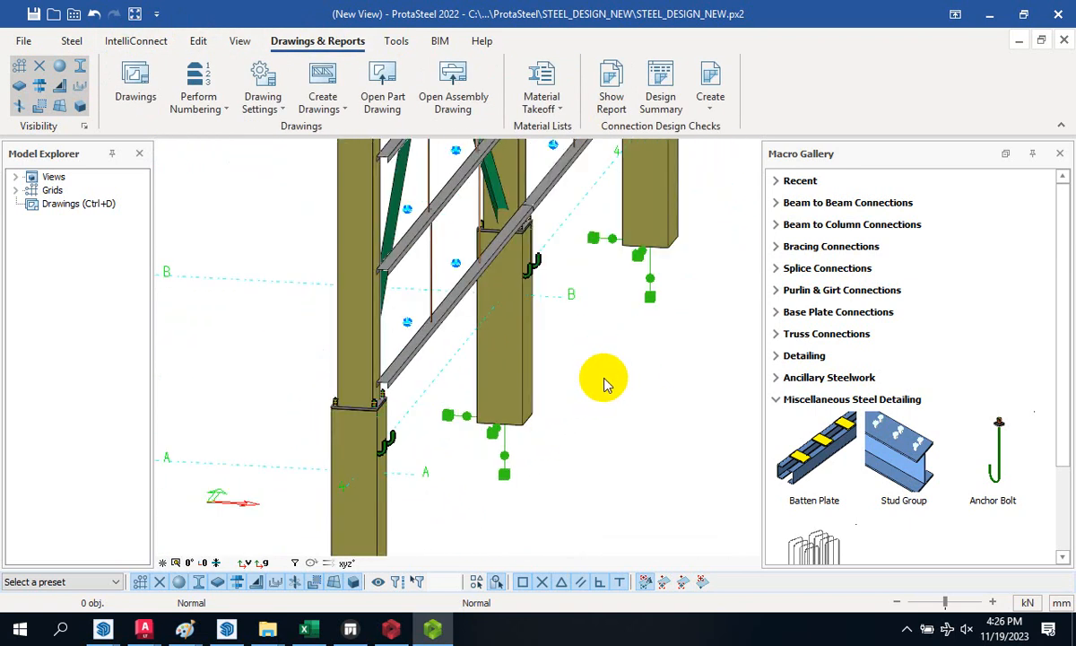
scroll(350, 392, "up", 4)
scroll(350, 392, "up", 3)
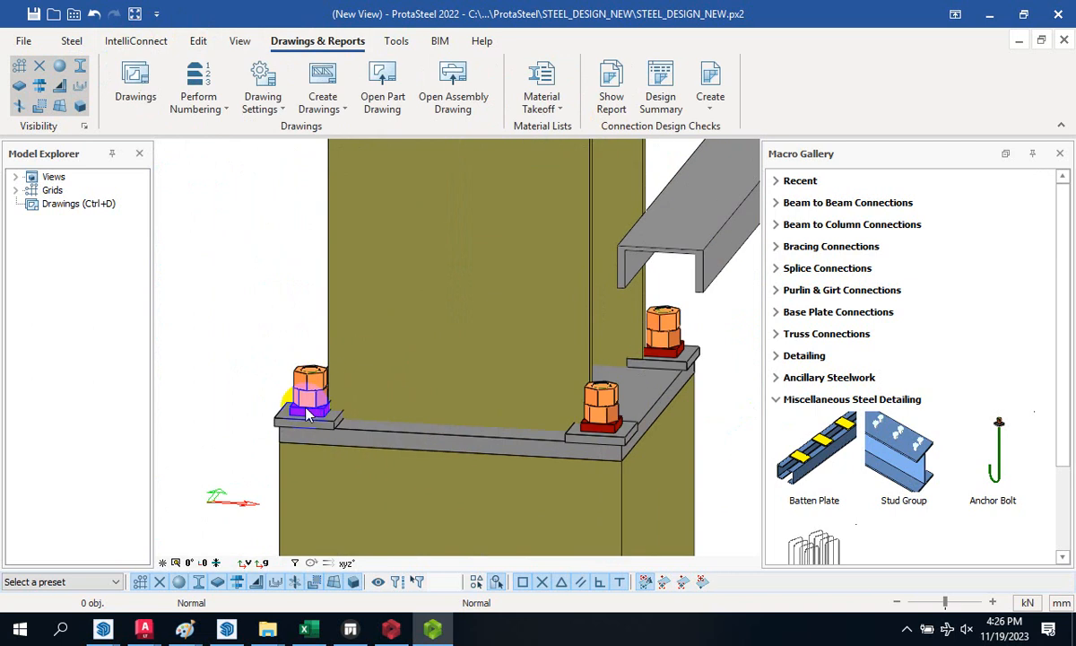
scroll(269, 320, "down", 4)
scroll(413, 475, "up", 1)
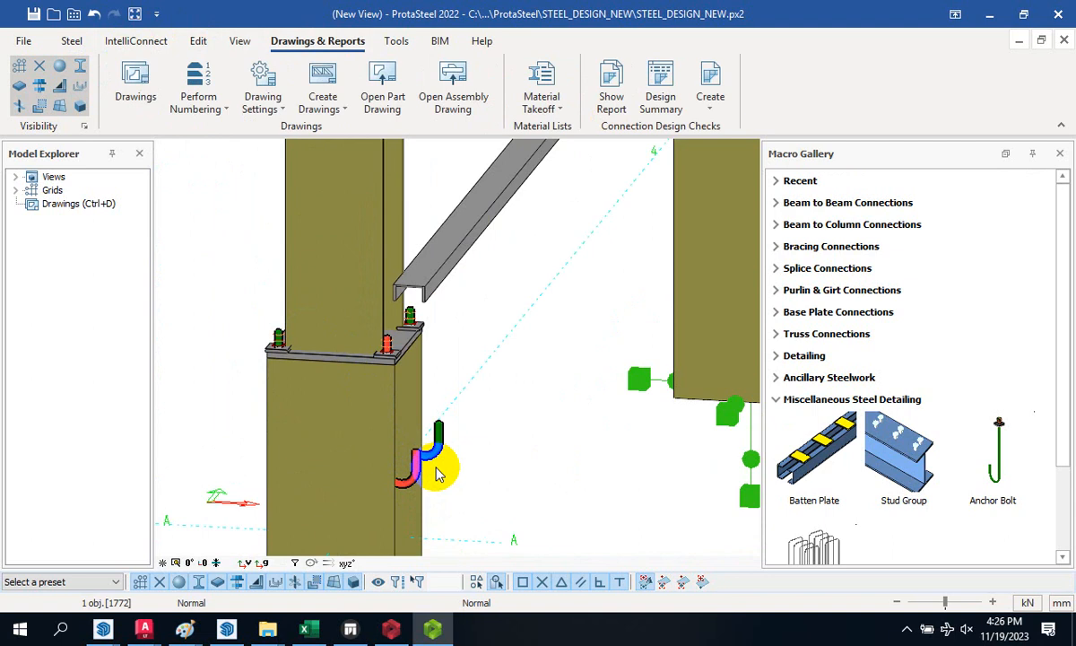
- Choose BS5950 as the connection design check code
left_click(708, 108)
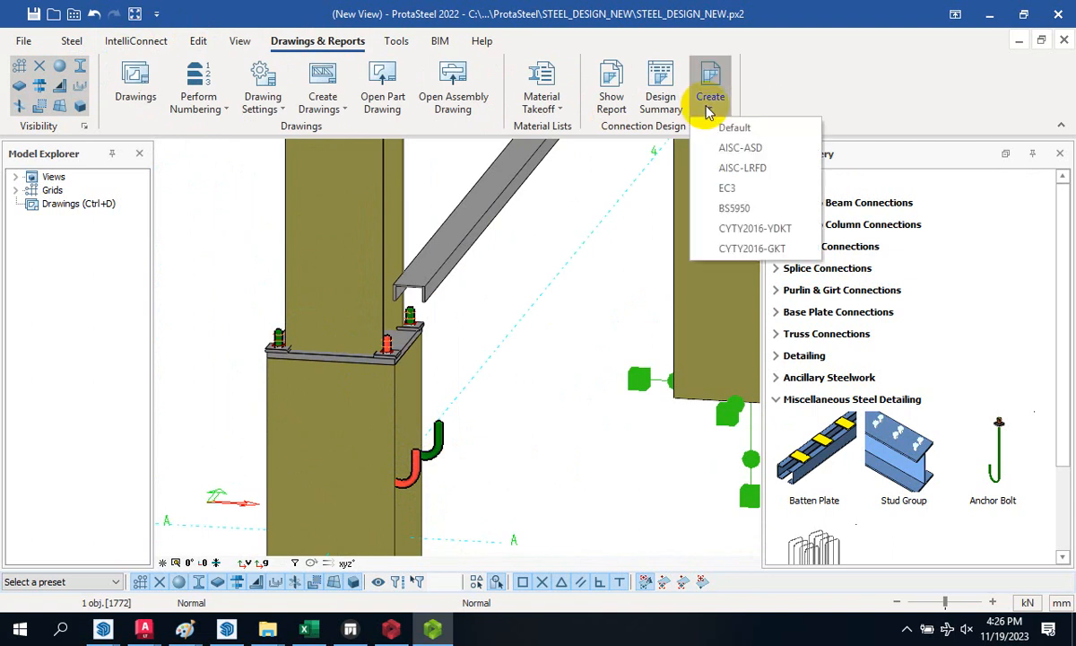
left_click(764, 208)
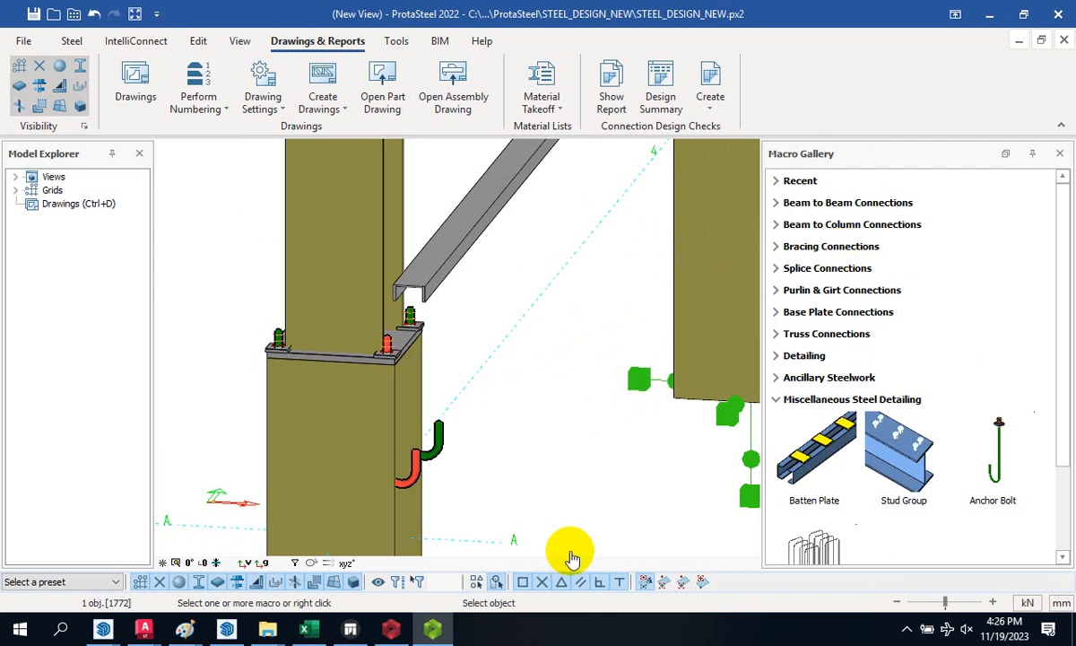
scroll(460, 388, "down", 1)
scroll(460, 387, "down", 2)
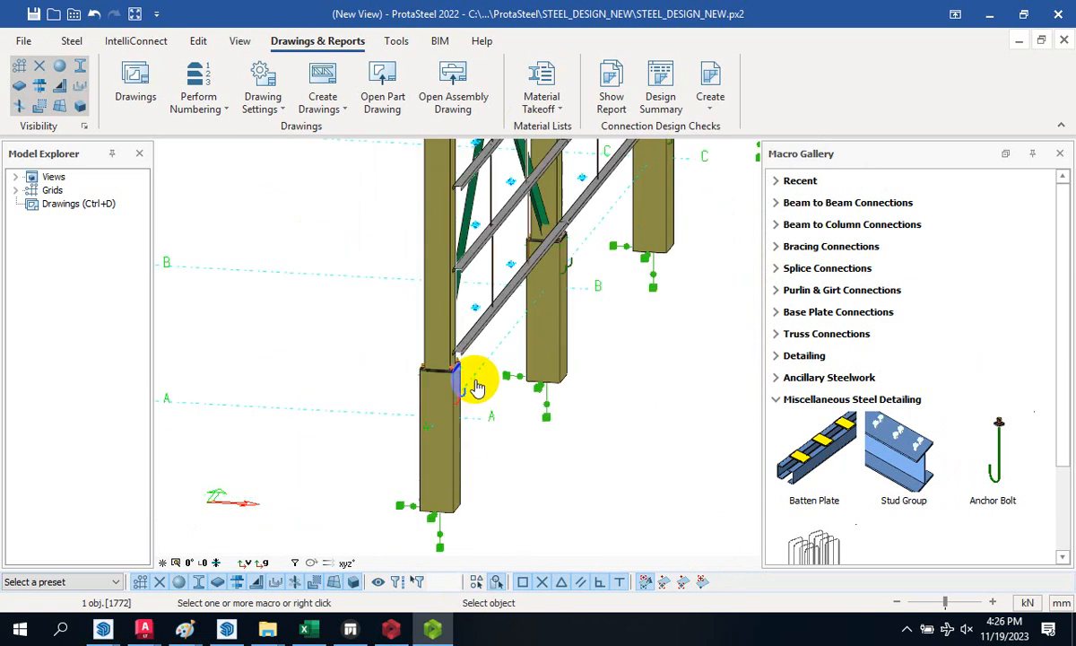
left_click(710, 103)
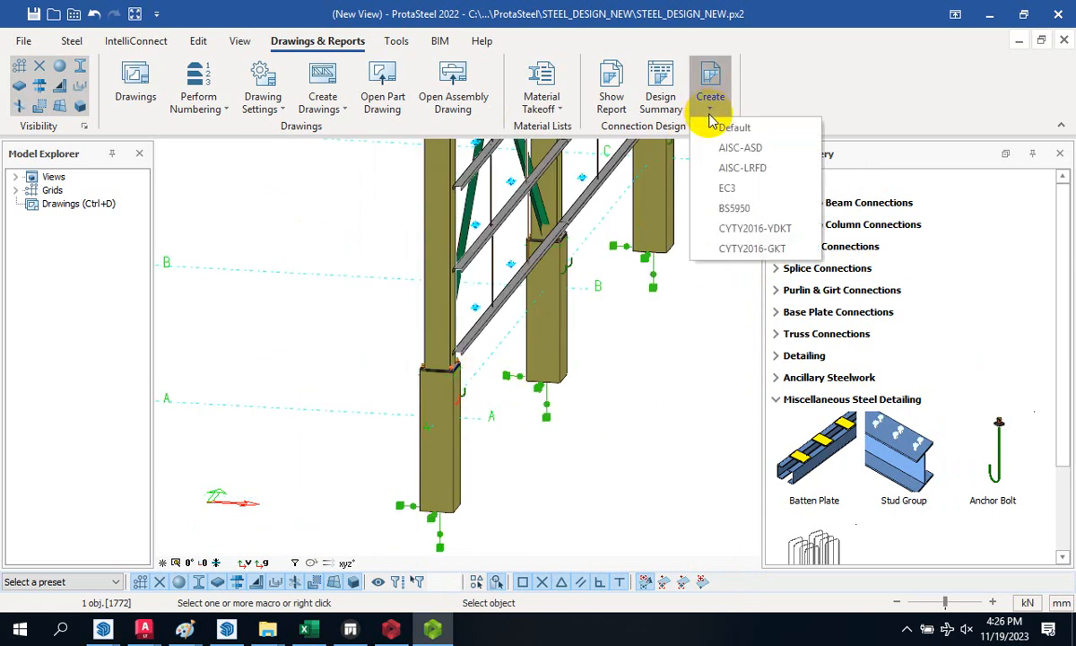
left_click(743, 211)
scroll(513, 377, "up", 2)
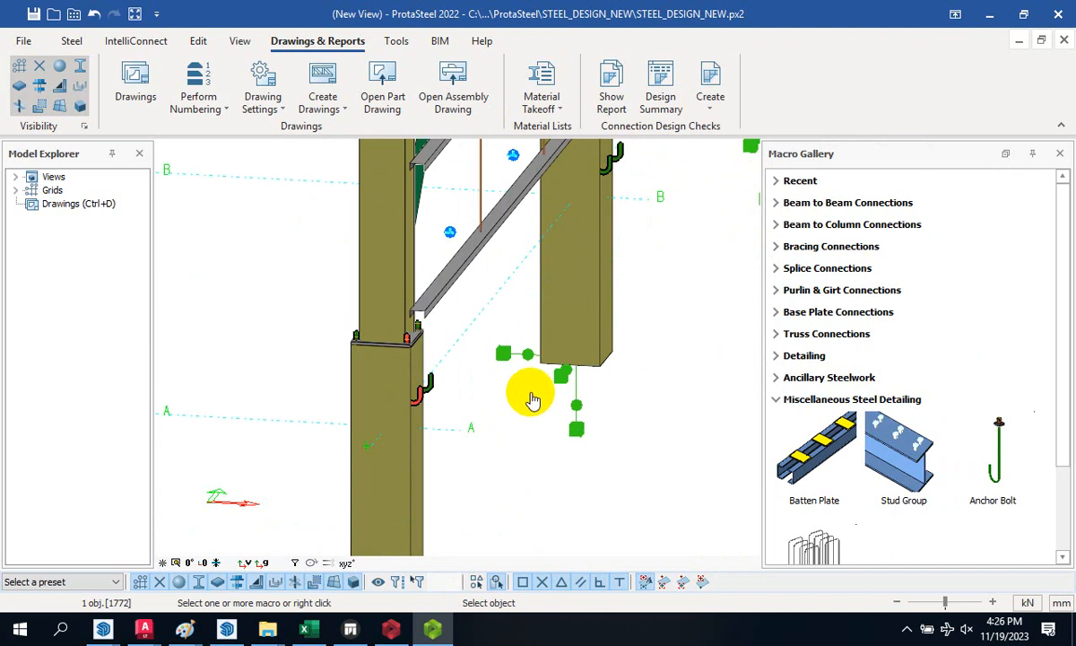
scroll(436, 399, "down", 2)
scroll(452, 410, "up", 3)
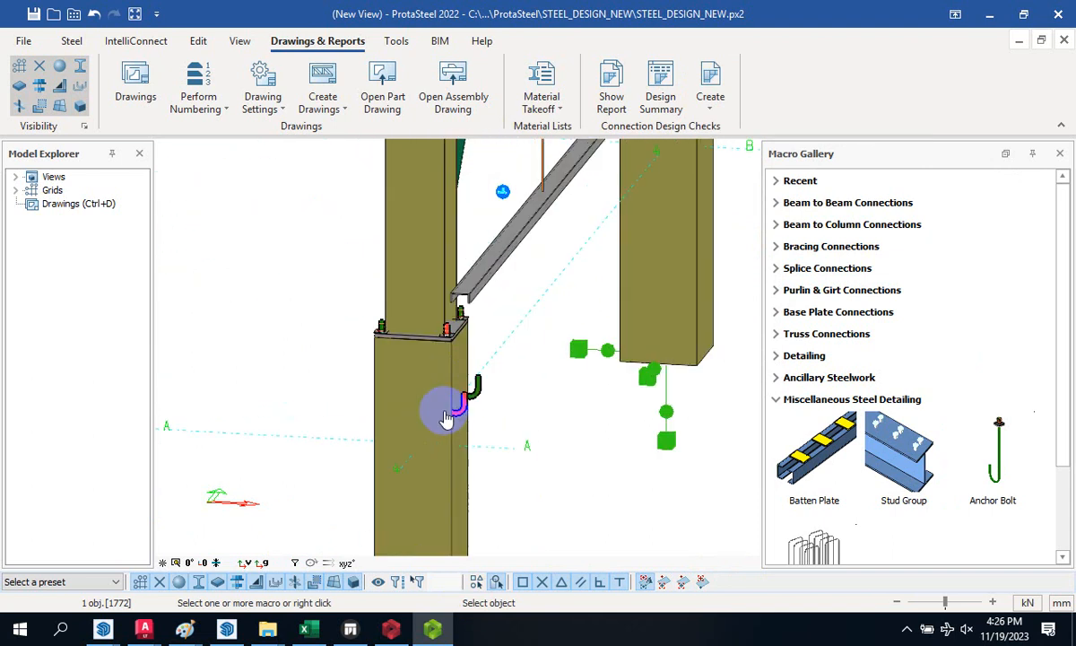
scroll(526, 395, "down", 2)
scroll(458, 313, "up", 3)
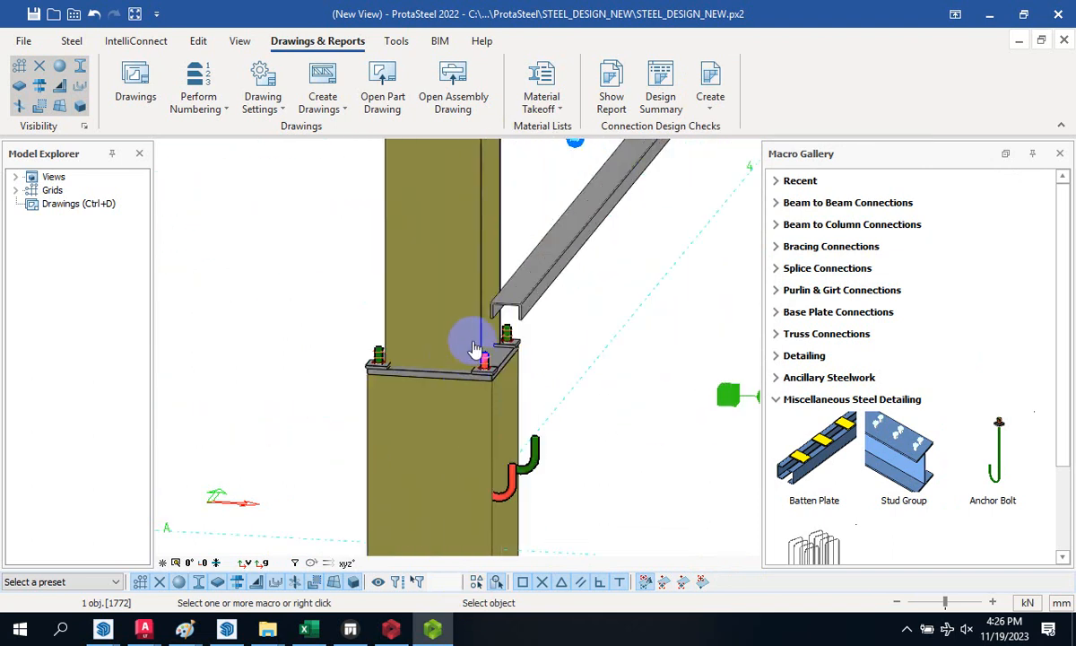
scroll(443, 380, "up", 2)
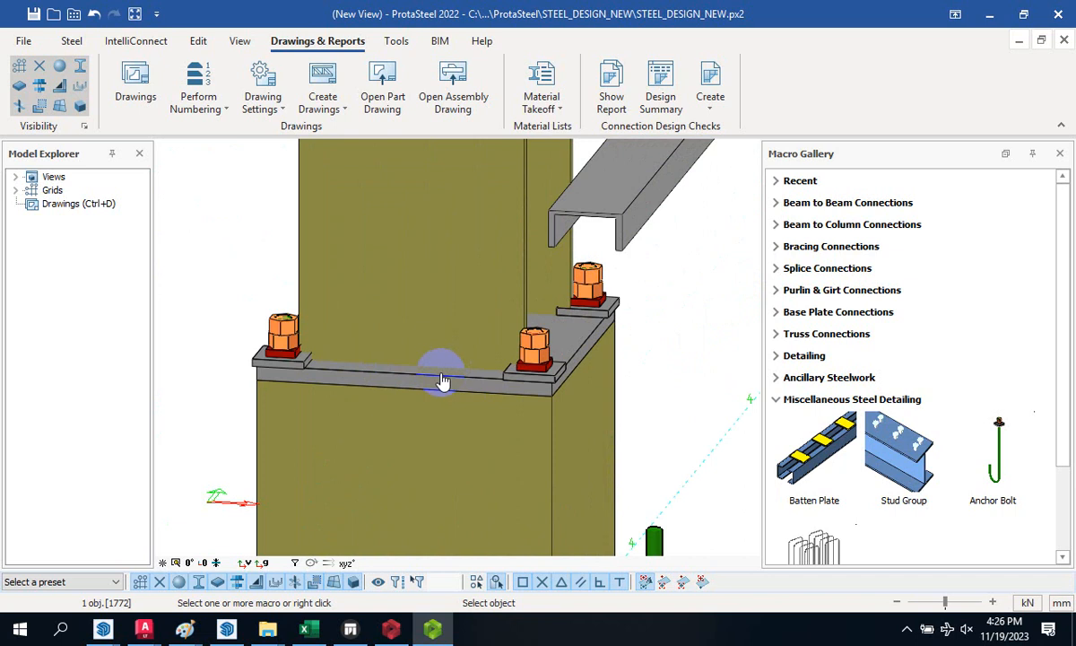
scroll(452, 391, "down", 3)
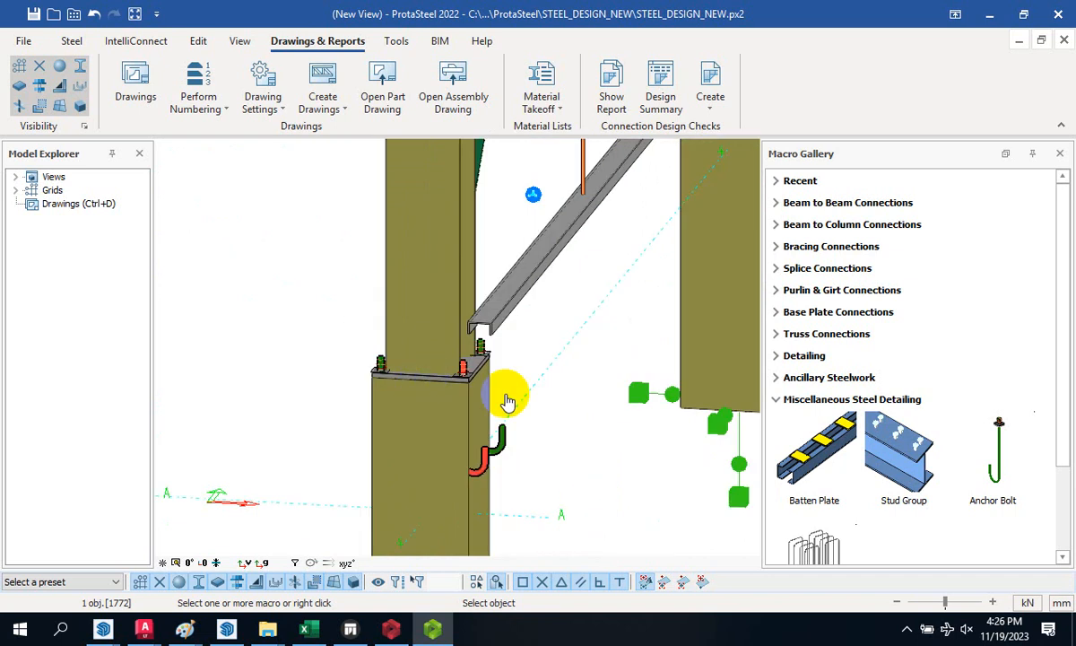
- Interrupt the pending connection check from the 3D view's context menu and zoom out over the frame
right_click(575, 395)
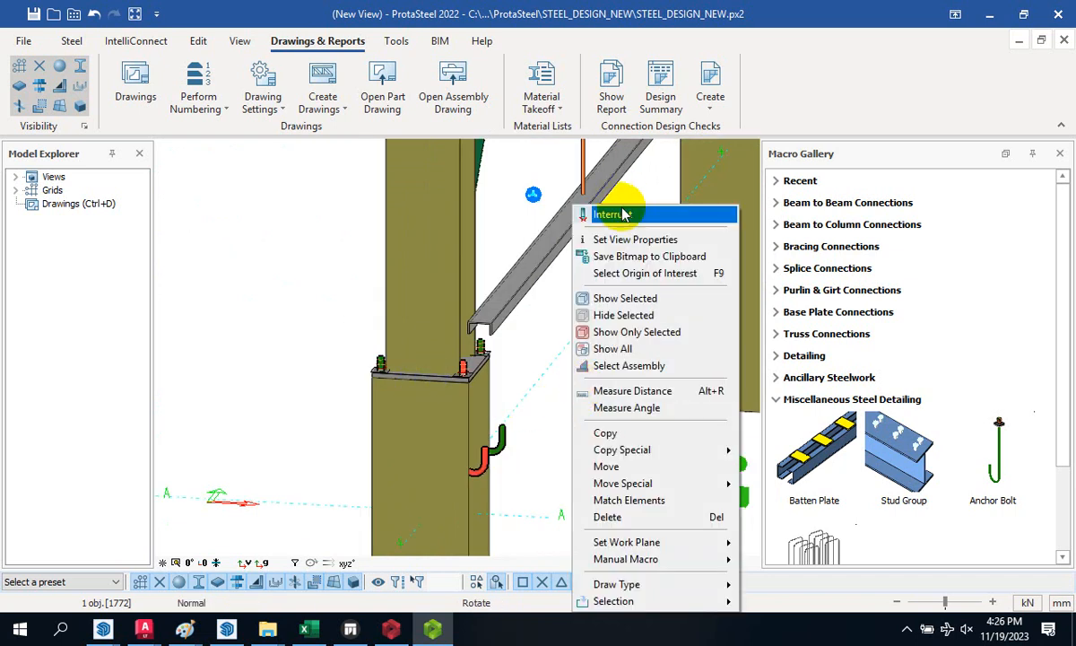
left_click(608, 212)
scroll(481, 410, "down", 6)
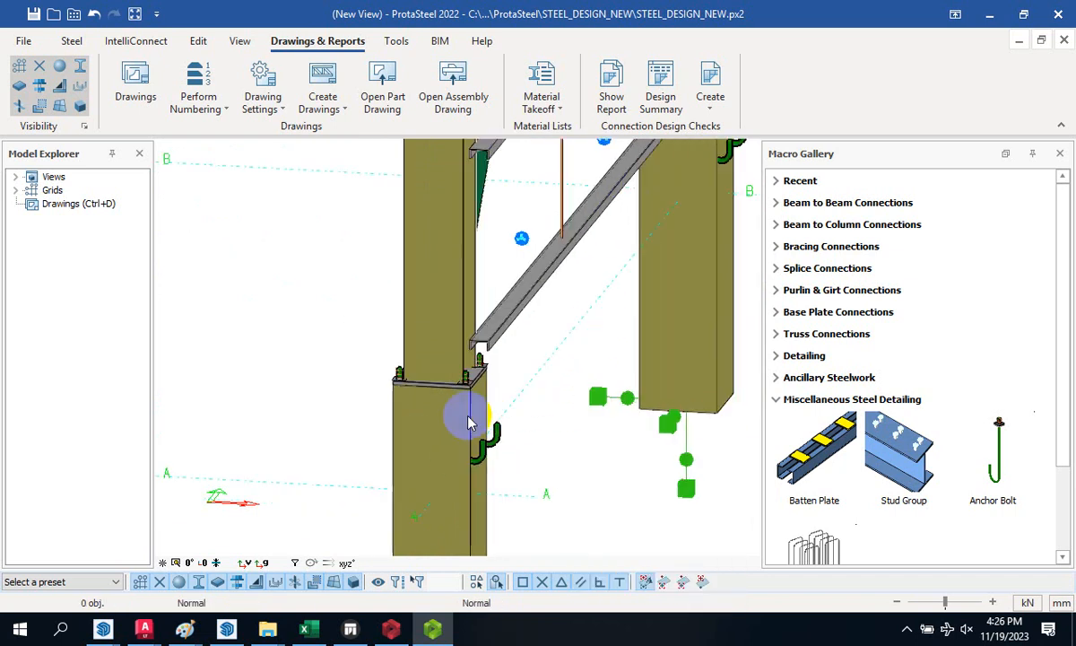
scroll(509, 412, "down", 4)
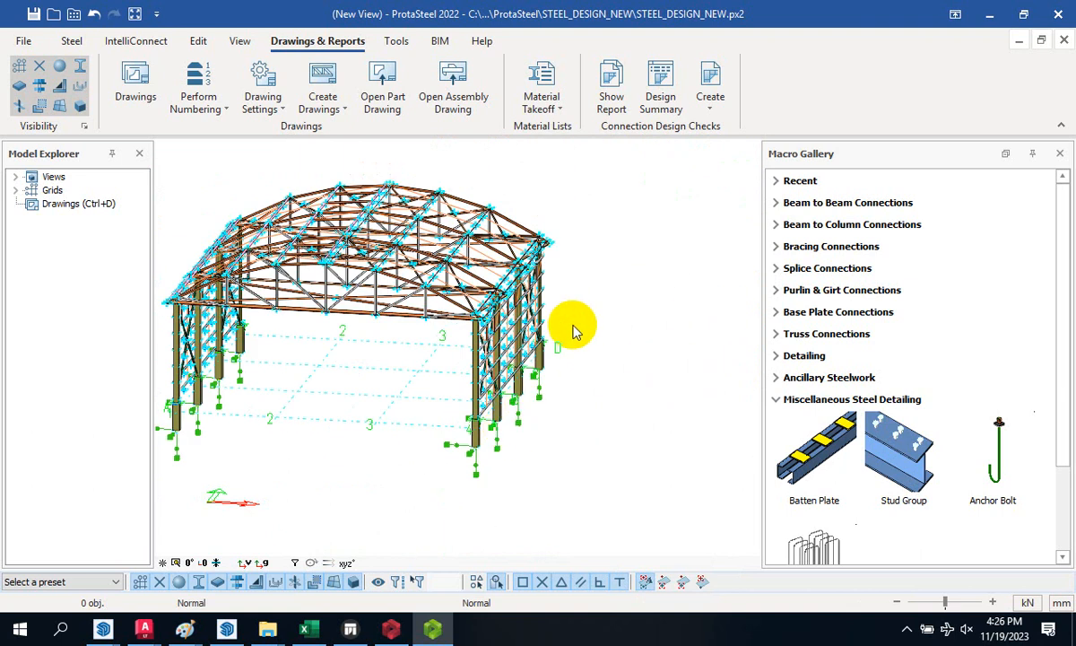
scroll(572, 329, "up", 6)
scroll(498, 289, "down", 5)
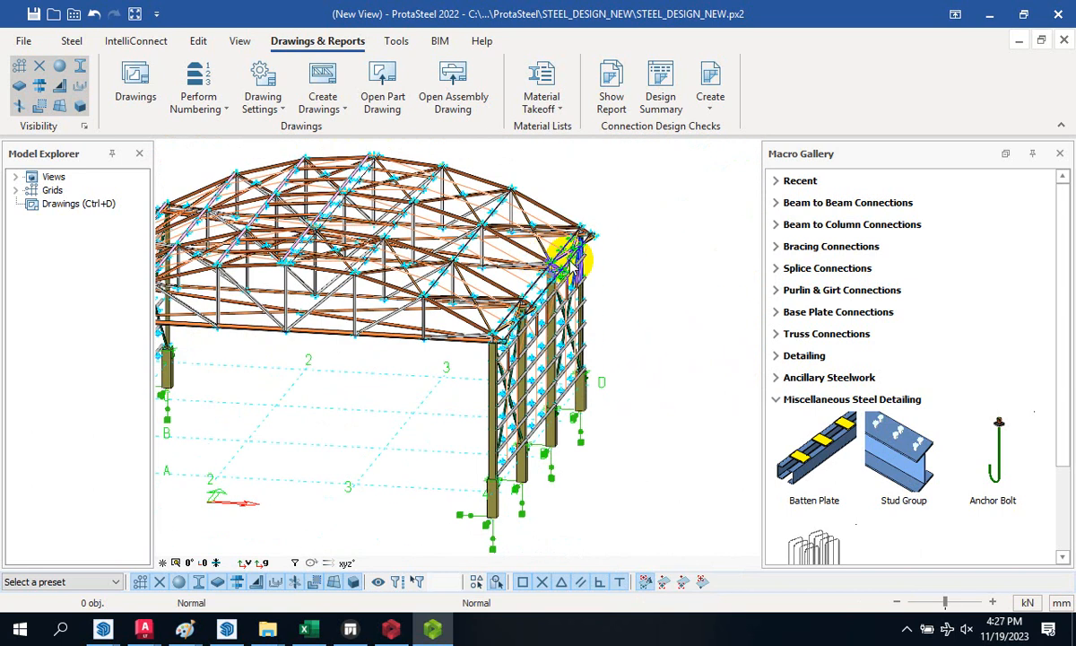
scroll(516, 263, "up", 5)
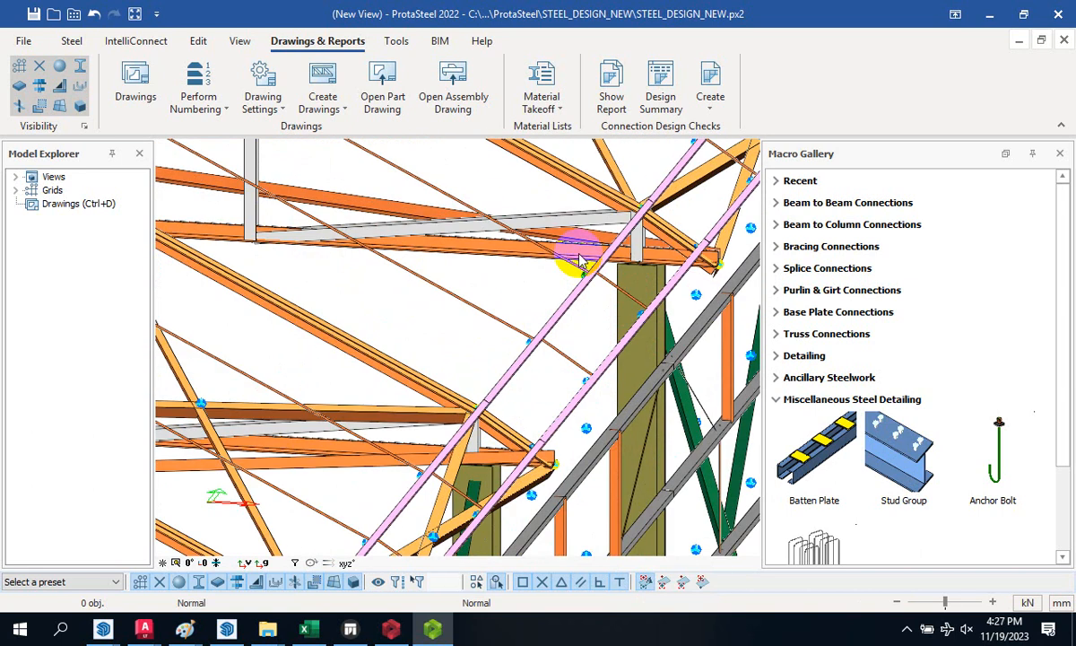
scroll(583, 260, "down", 5)
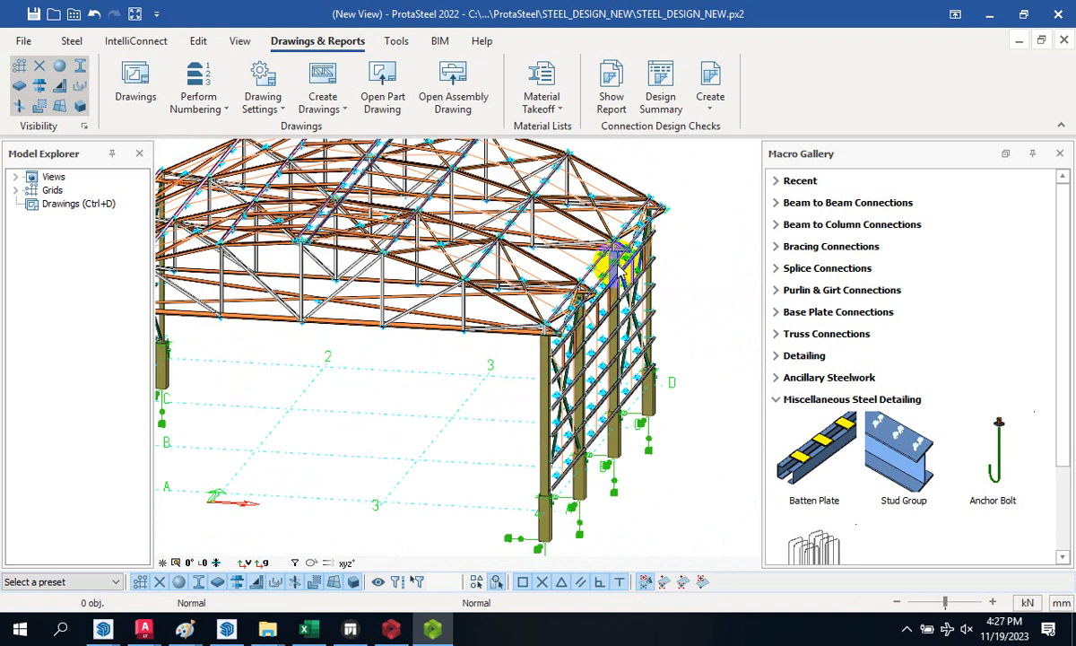
scroll(617, 262, "down", 5)
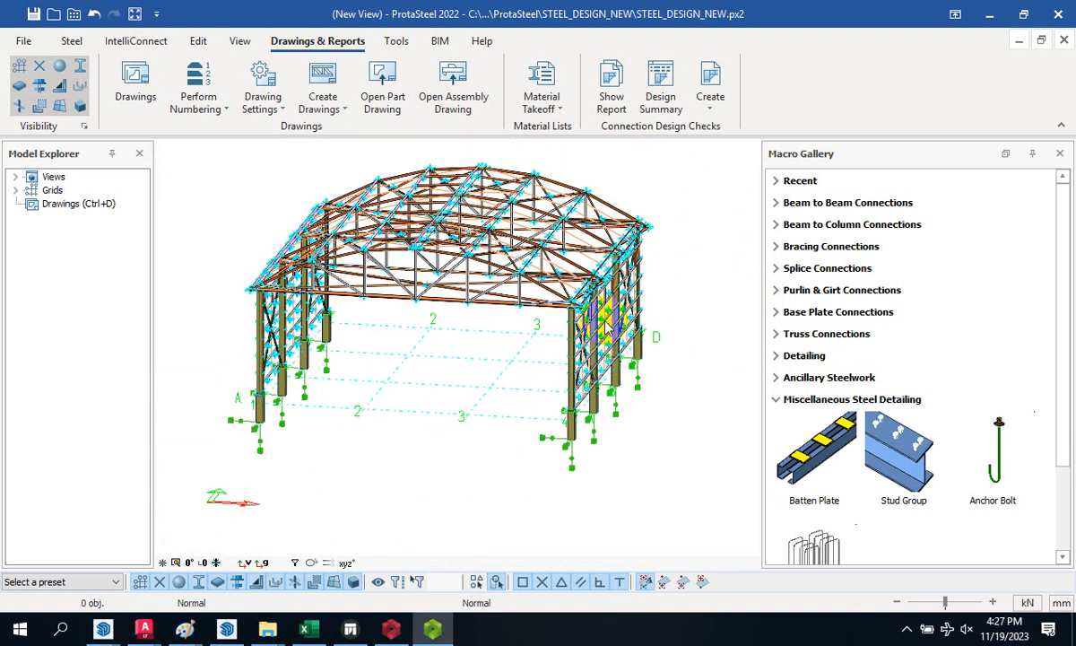
scroll(599, 371, "up", 3)
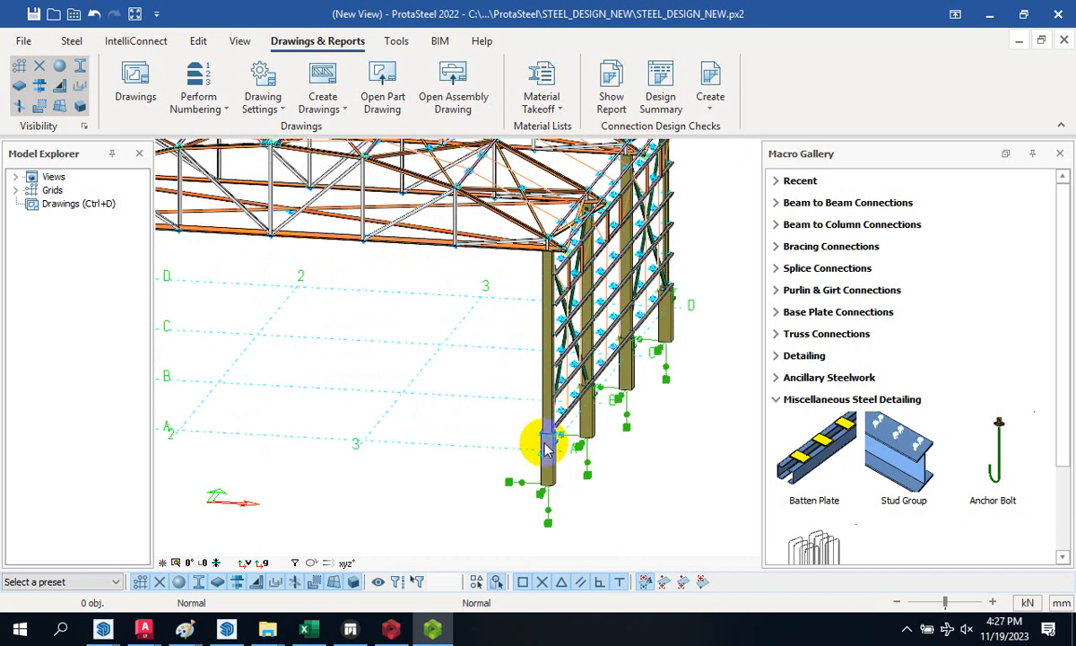
scroll(554, 440, "up", 4)
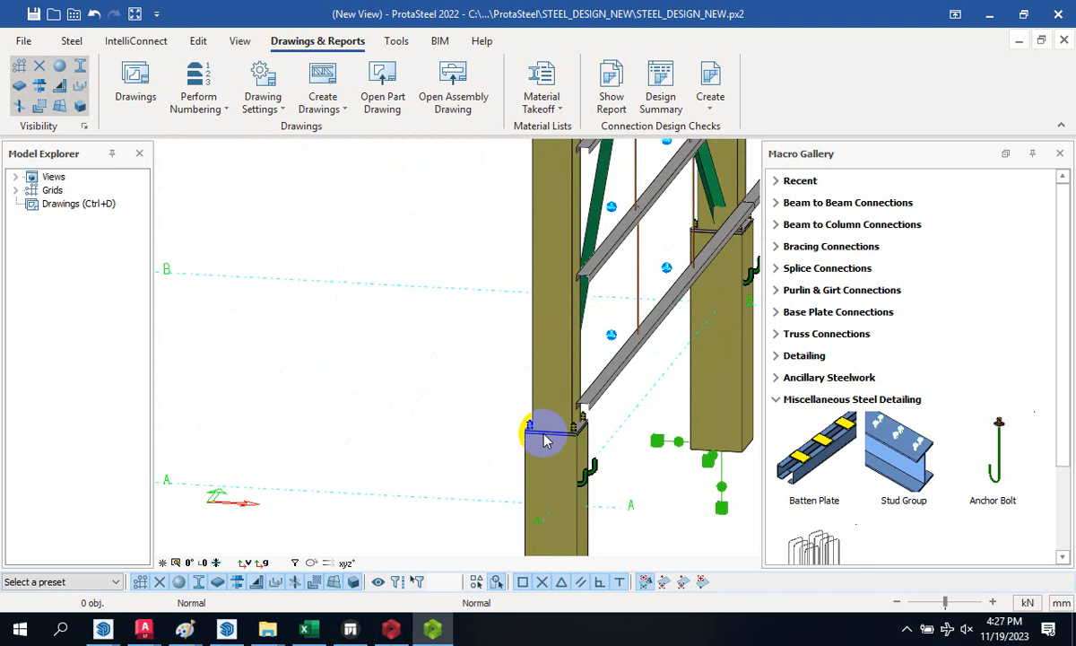
scroll(551, 437, "up", 2)
scroll(529, 437, "up", 5)
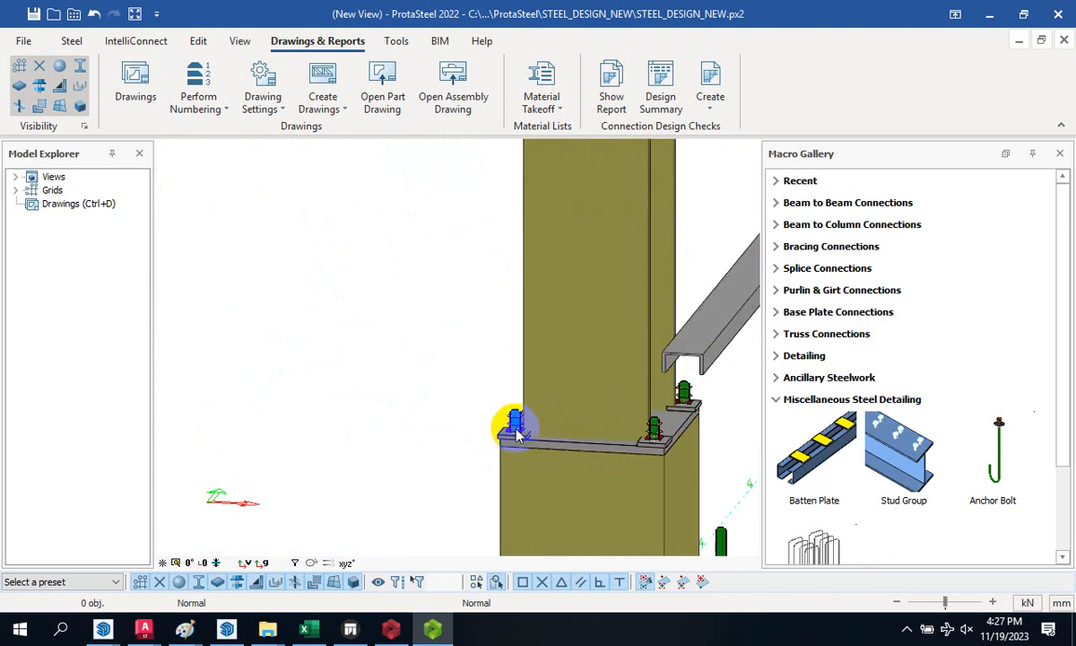
scroll(430, 423, "down", 4)
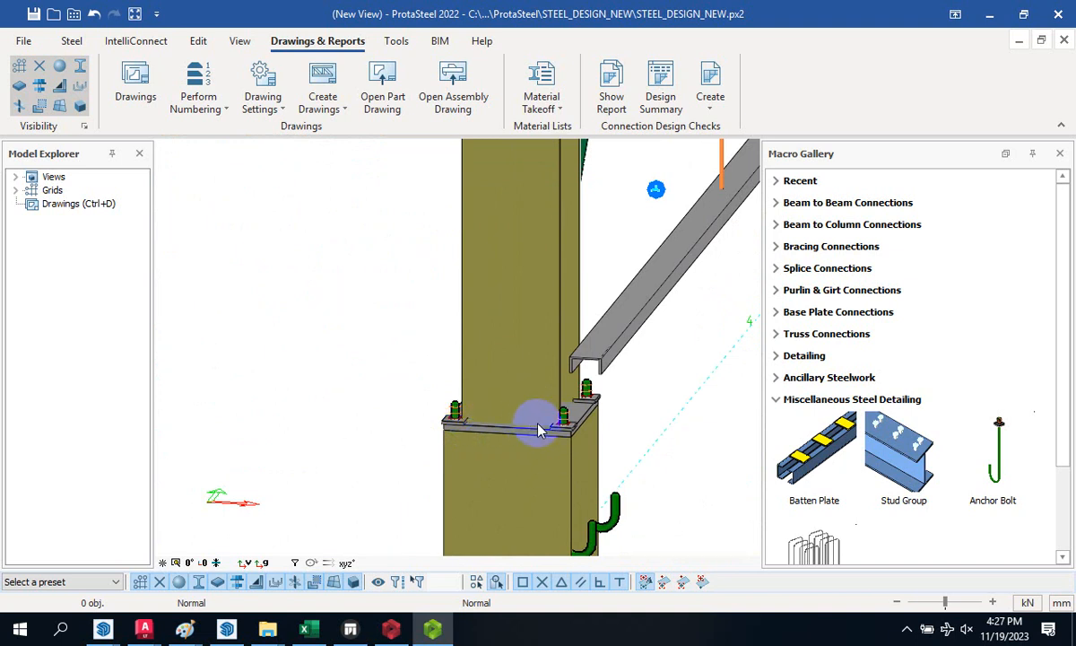
scroll(538, 421, "up", 3)
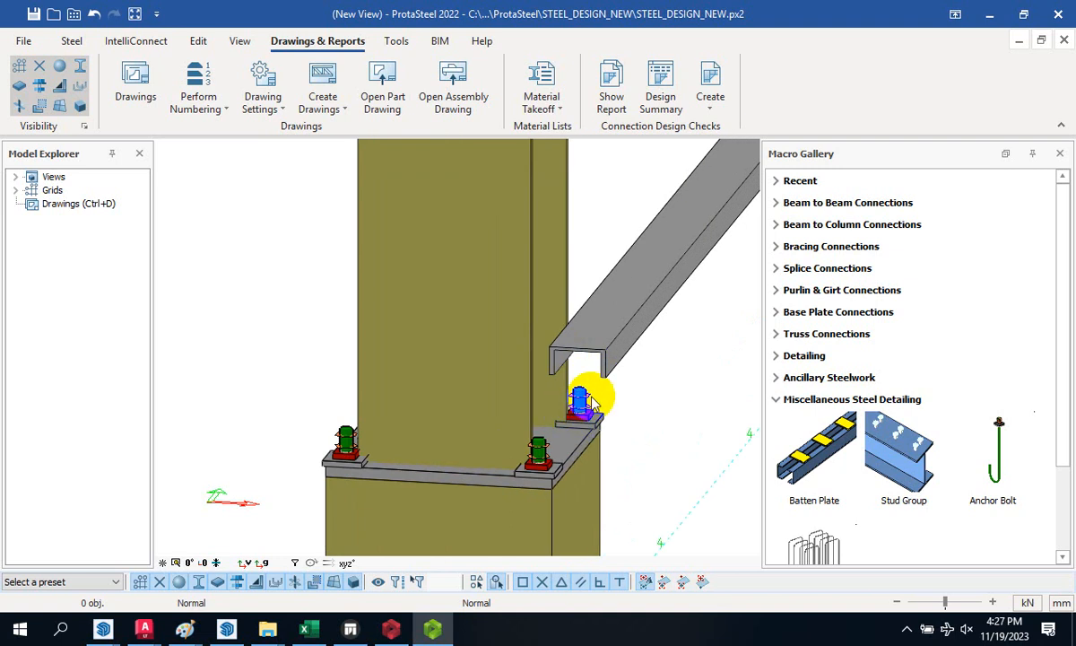
middle_click_drag(592, 404, 571, 434)
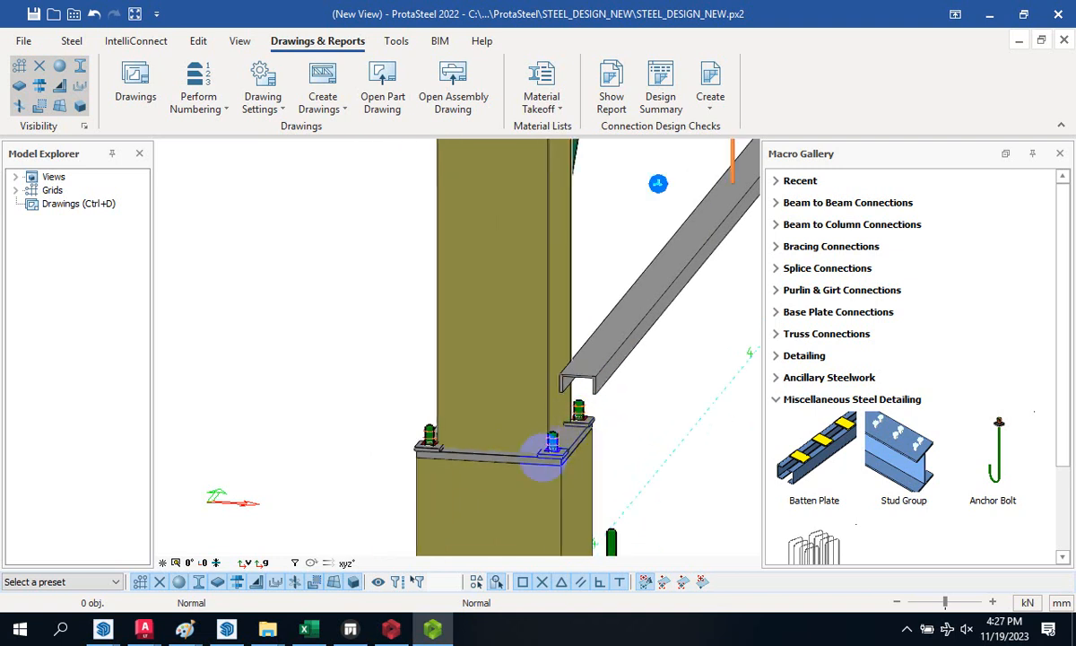
scroll(557, 418, "up", 5)
scroll(556, 415, "down", 5)
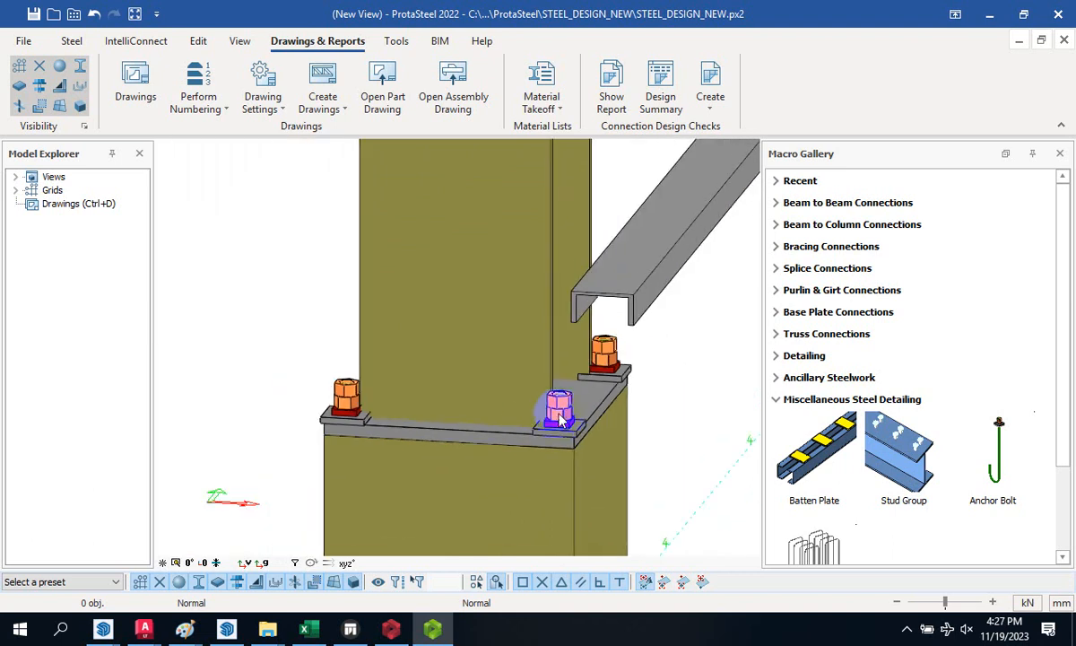
scroll(550, 385, "down", 2)
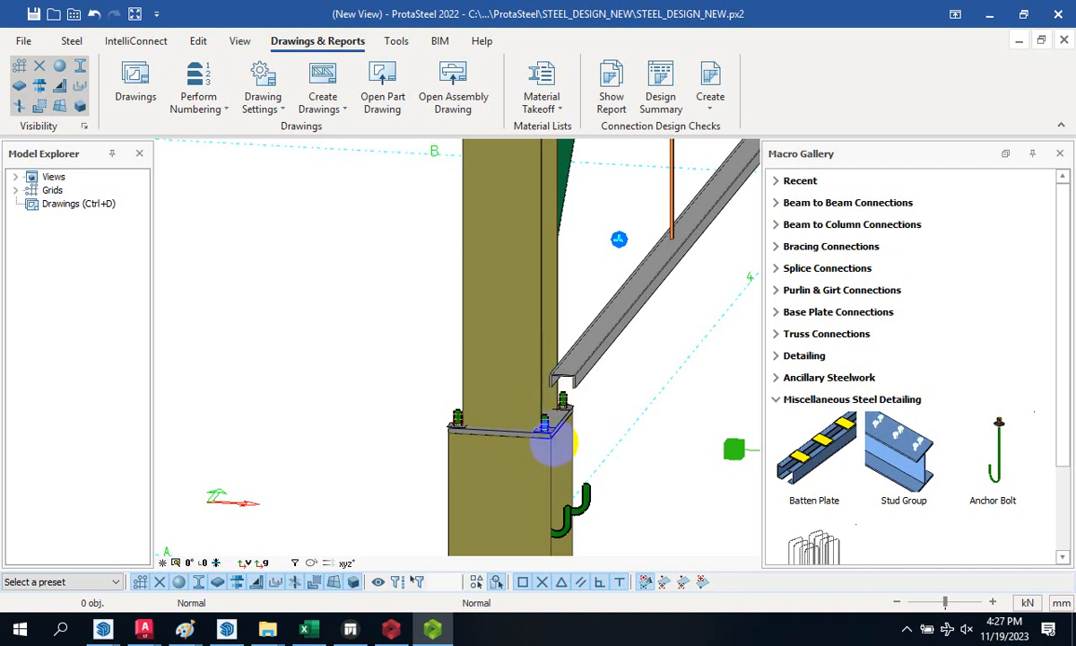
scroll(552, 441, "up", 3)
scroll(542, 432, "down", 2)
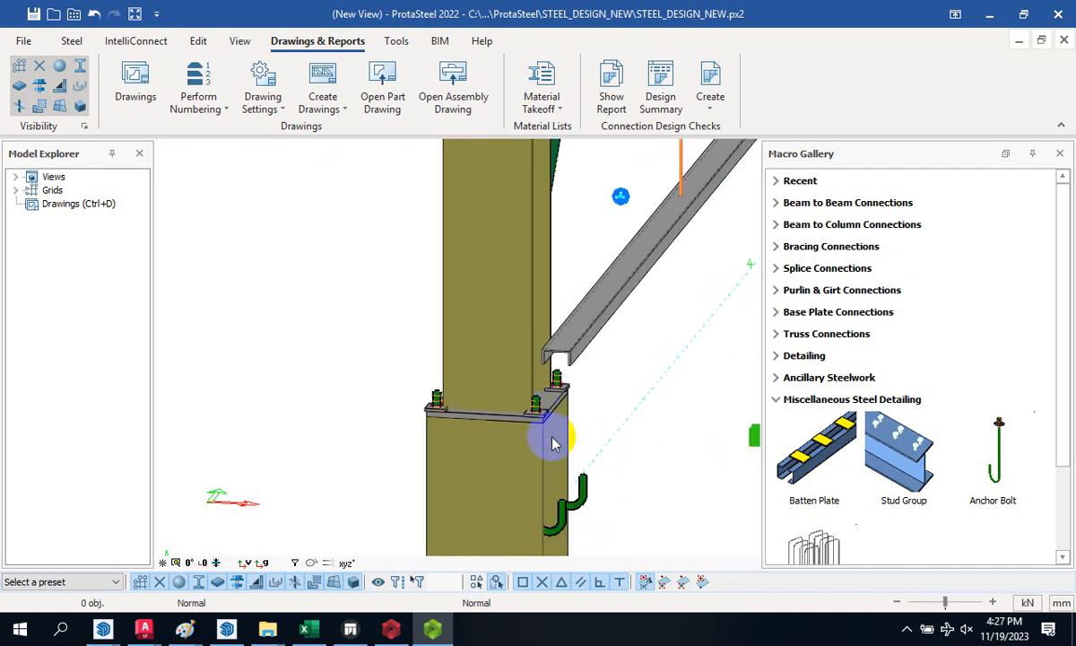
scroll(524, 408, "up", 3)
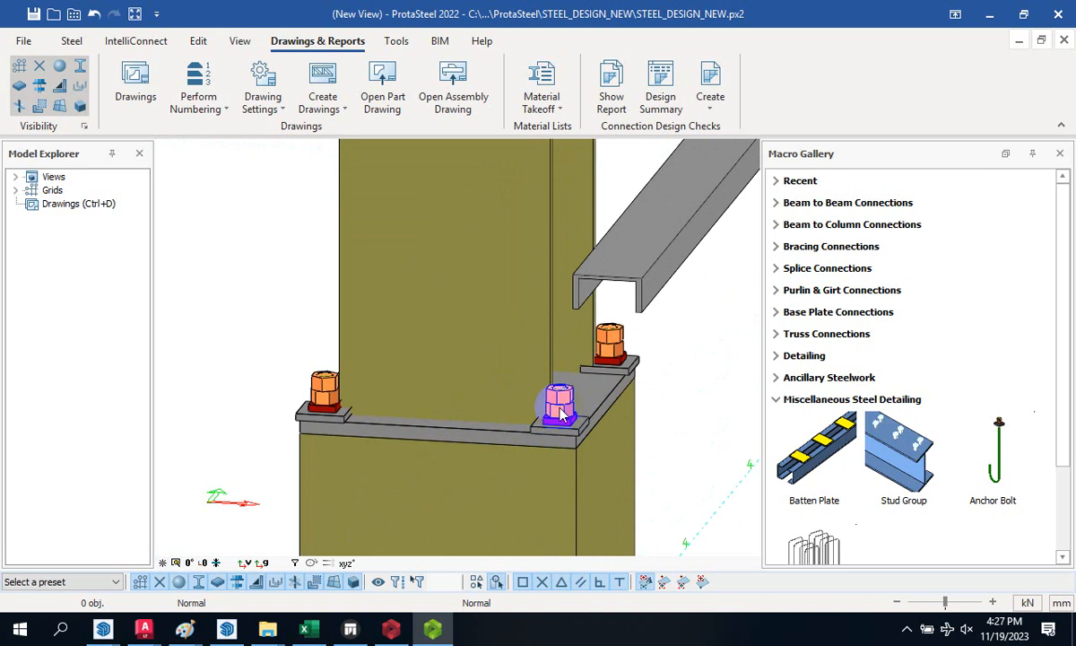
scroll(534, 451, "down", 3)
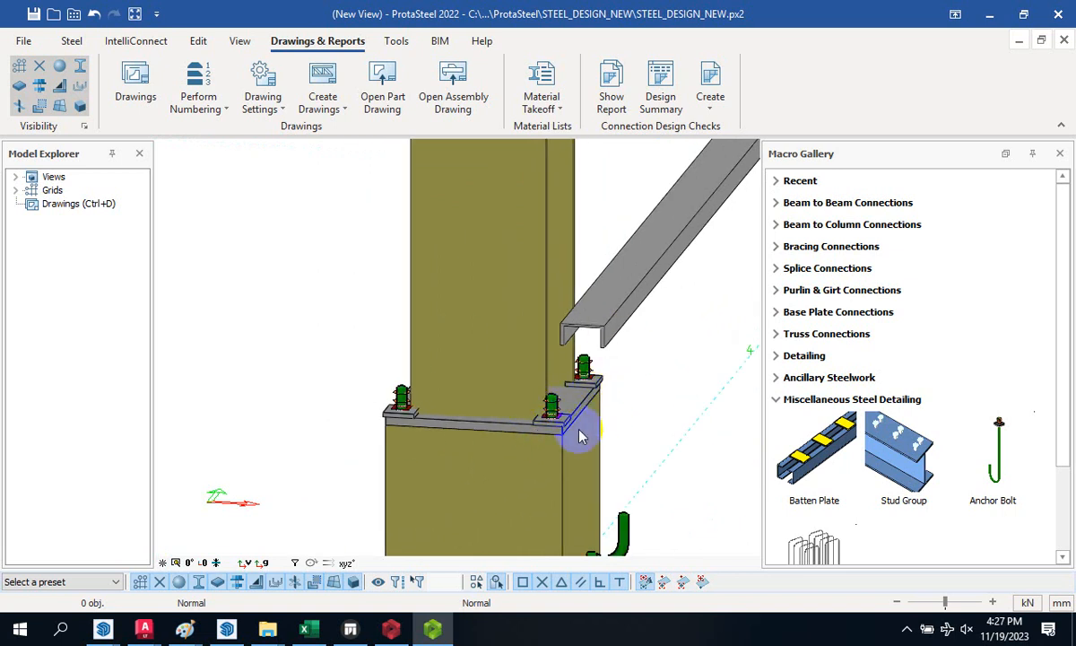
scroll(577, 429, "up", 3)
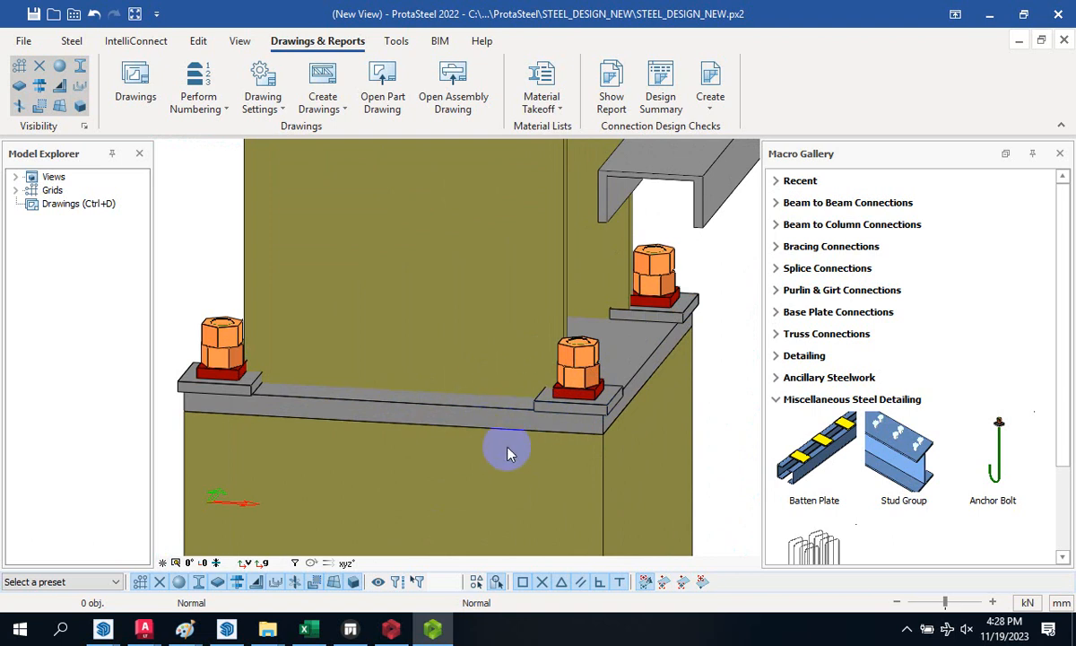
scroll(516, 447, "down", 3)
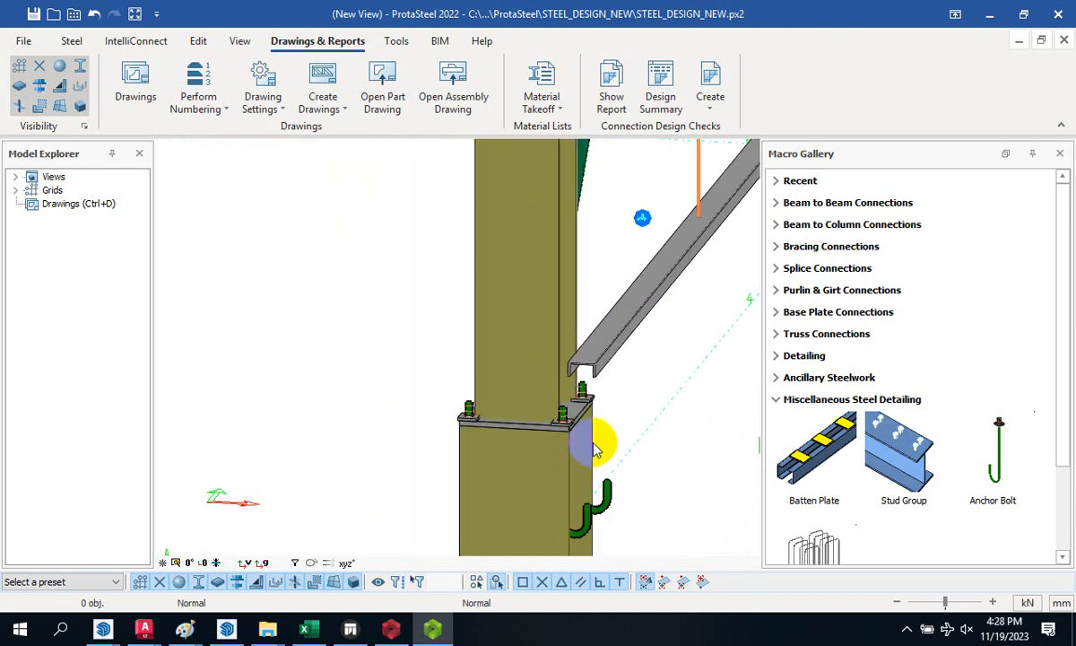
scroll(590, 524, "up", 4)
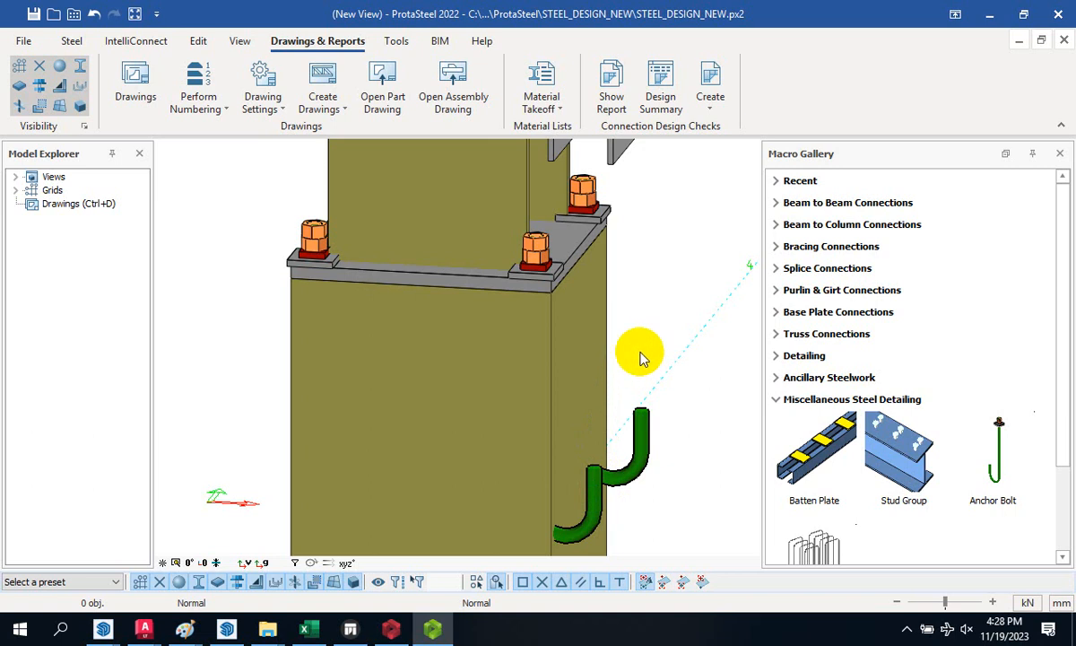
scroll(642, 341, "down", 3)
scroll(585, 372, "down", 2)
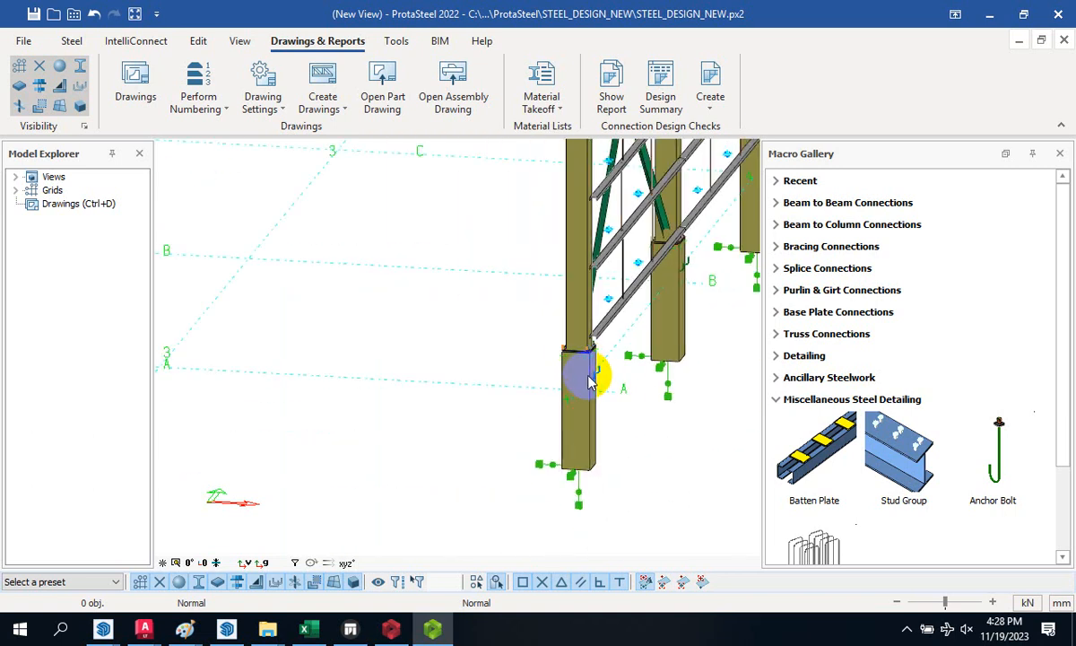
scroll(589, 377, "up", 8)
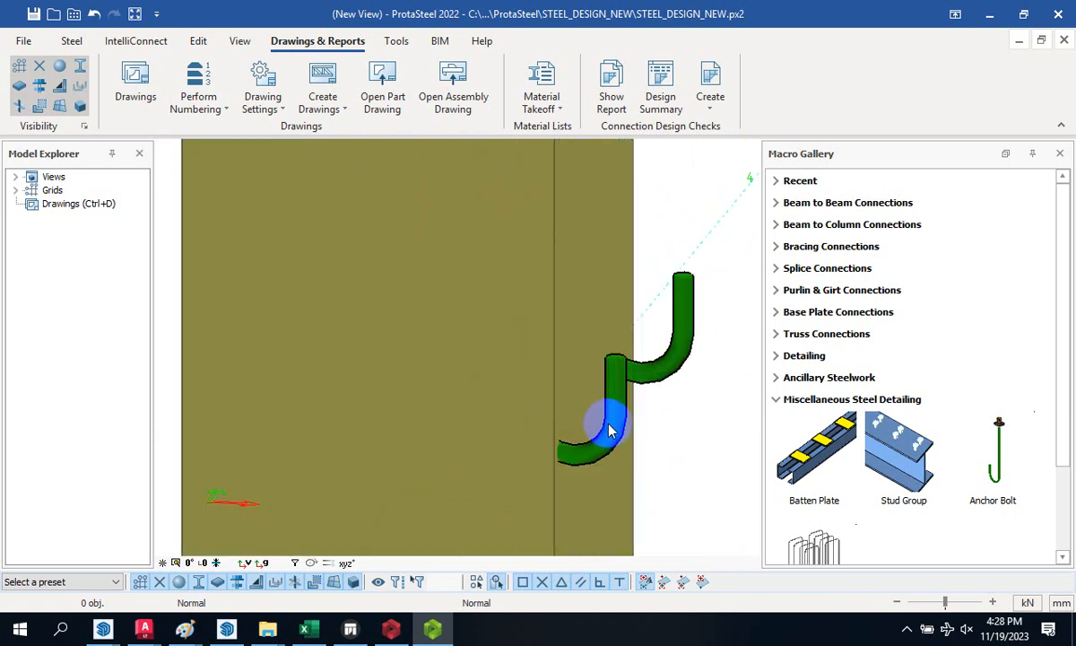
left_click(609, 430)
double_click(610, 429)
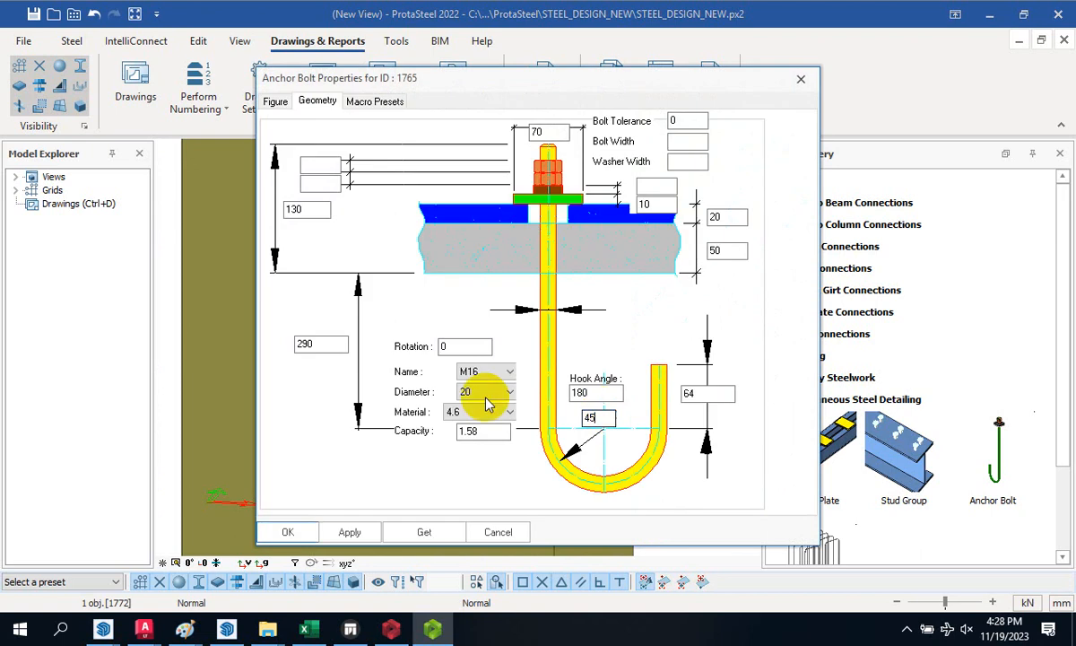
left_click(509, 398)
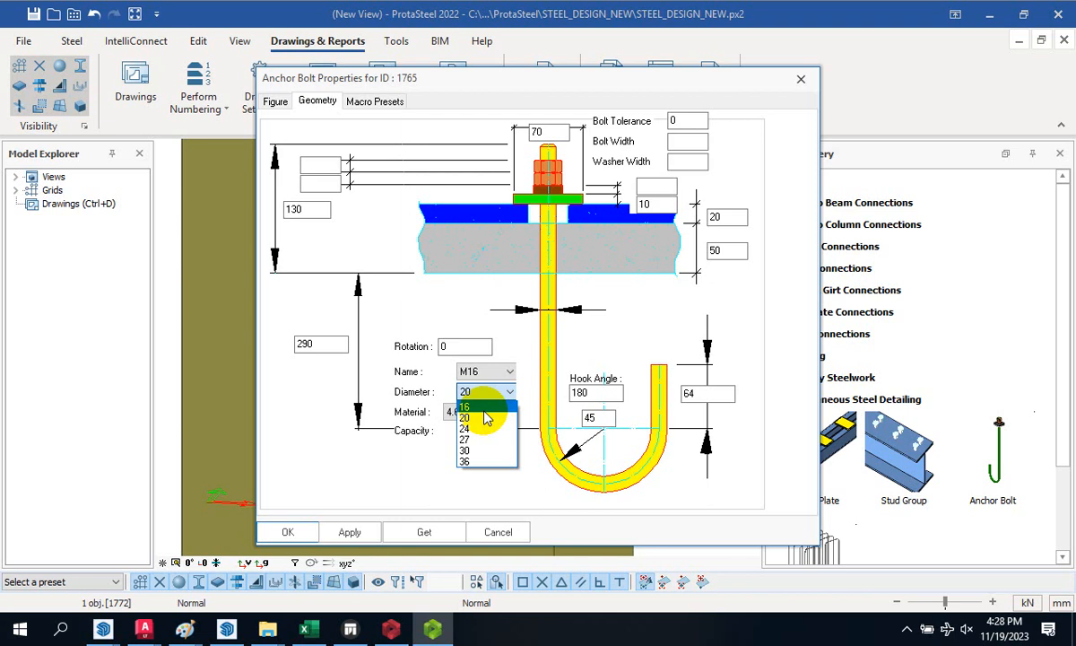
left_click(508, 509)
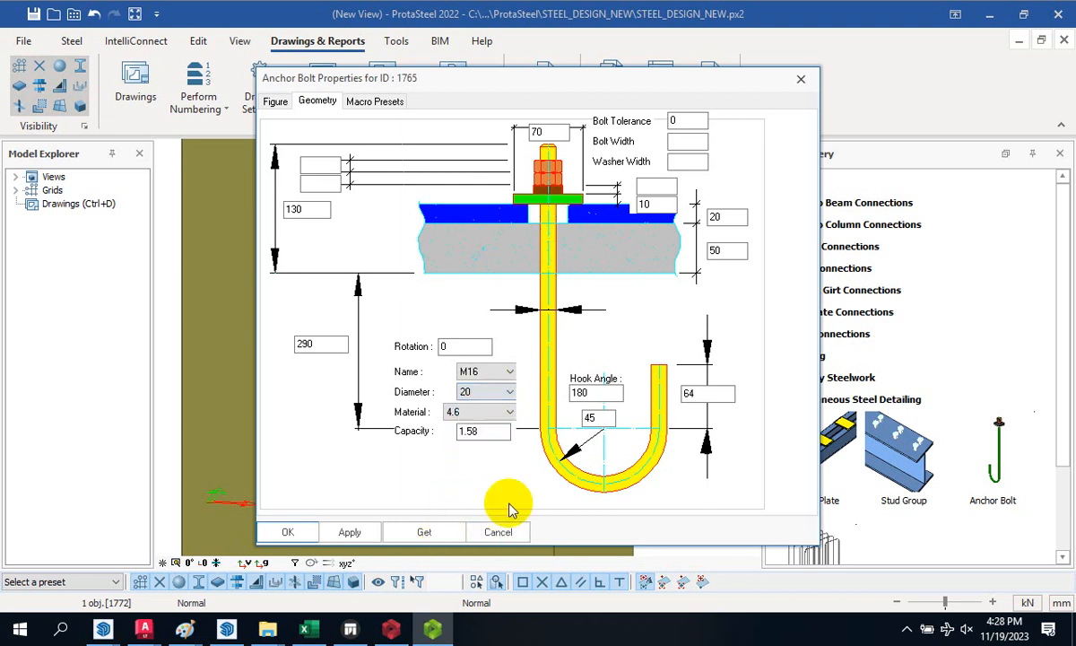
left_click(801, 79)
scroll(476, 400, "down", 5)
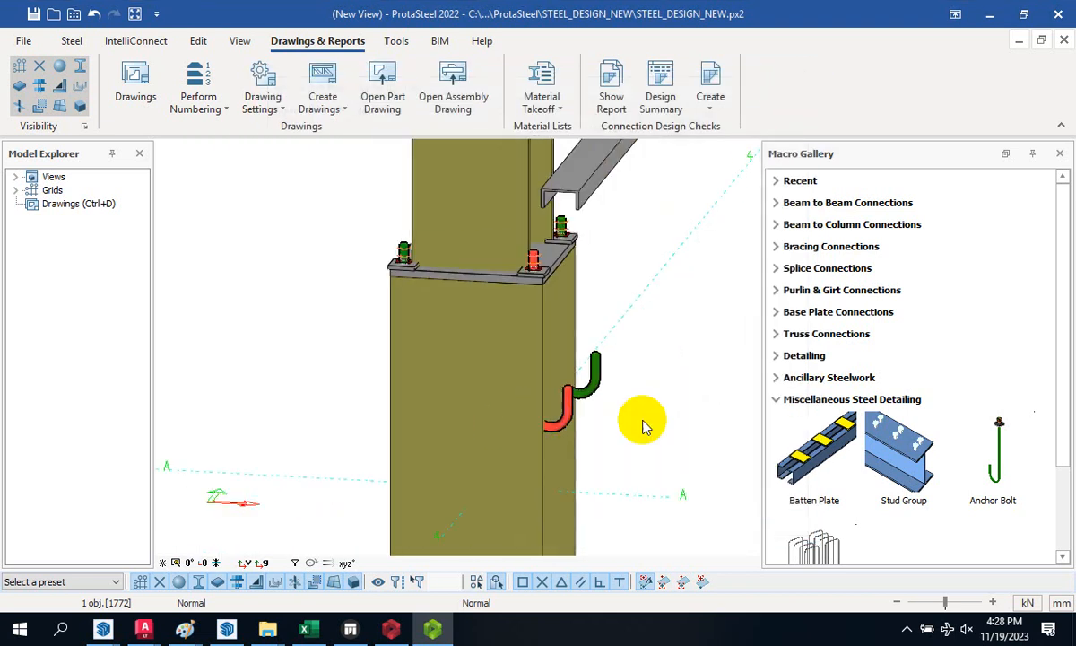
left_click(654, 396)
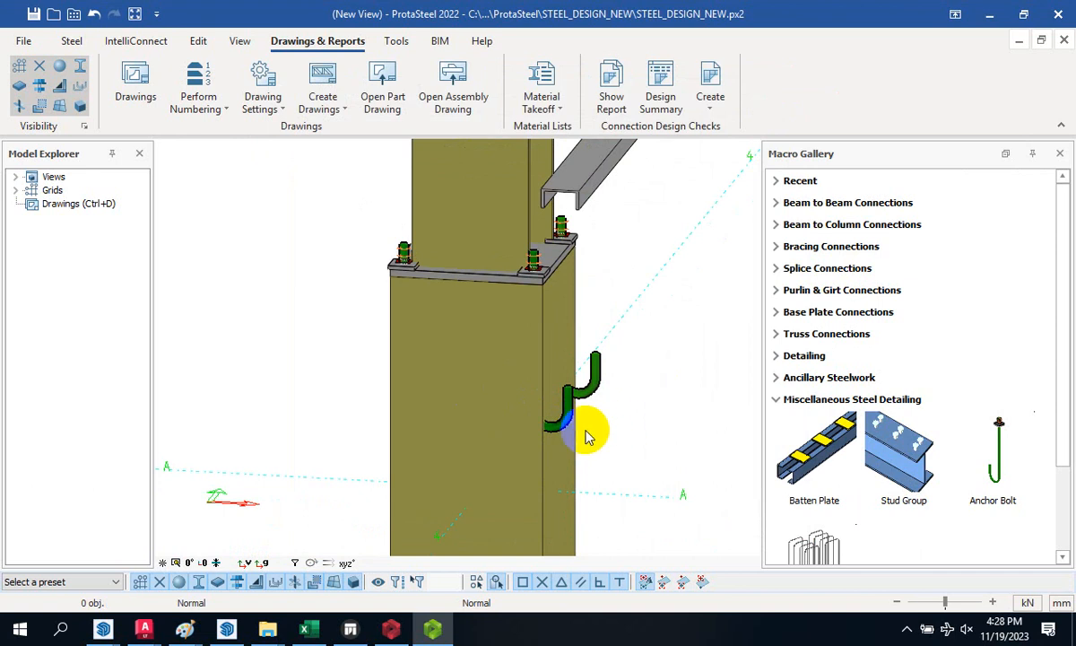
scroll(589, 436, "down", 3)
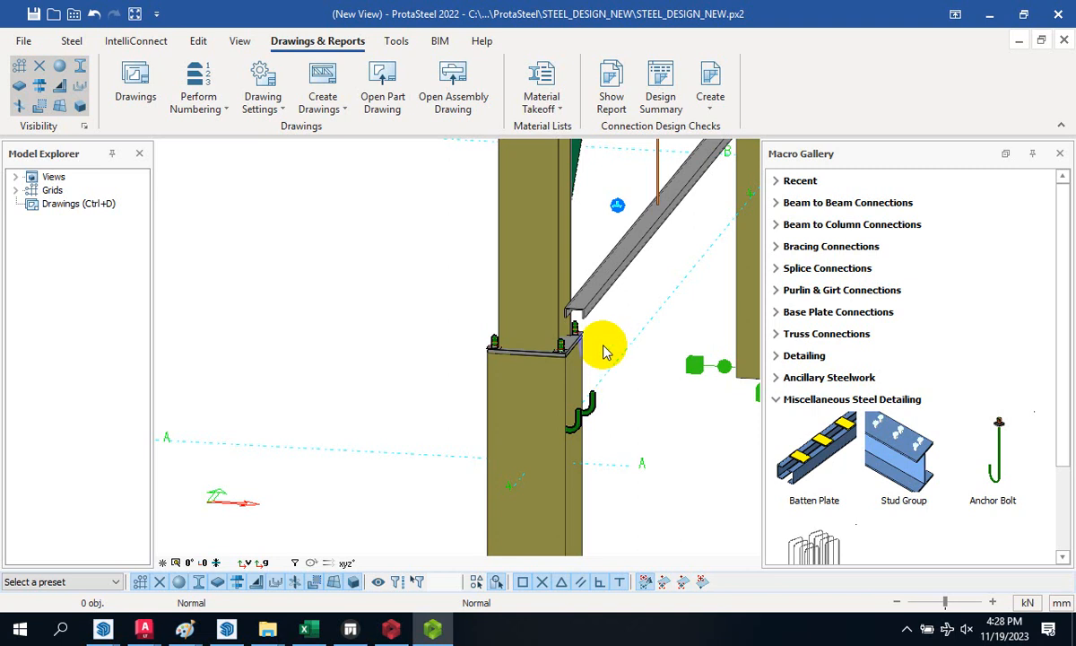
scroll(613, 368, "down", 3)
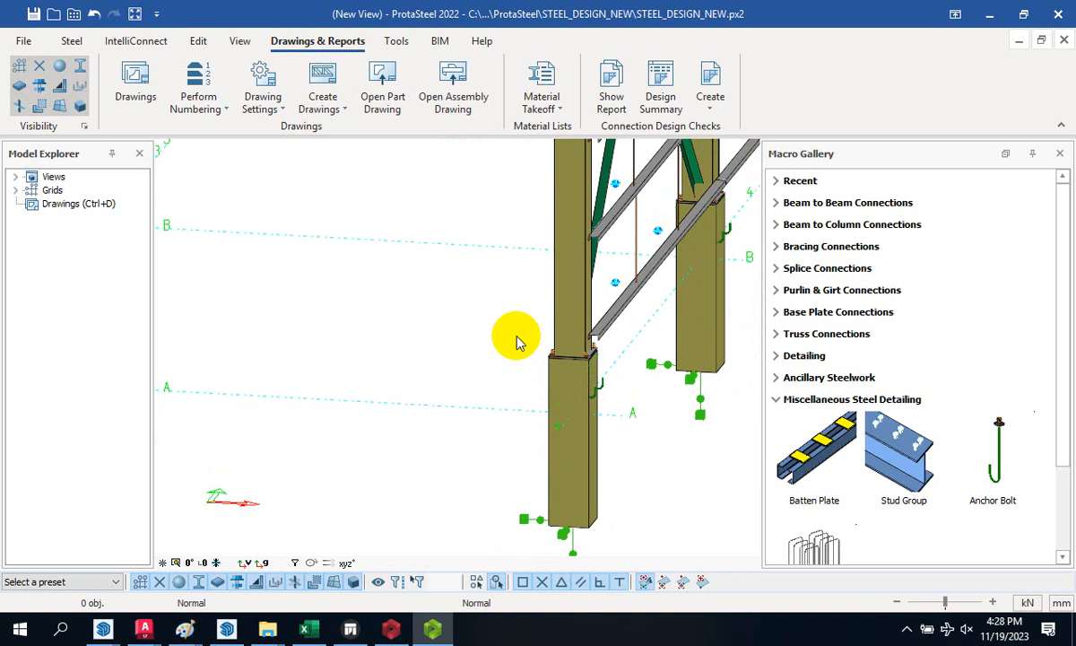
scroll(524, 372, "up", 3)
scroll(574, 337, "up", 3)
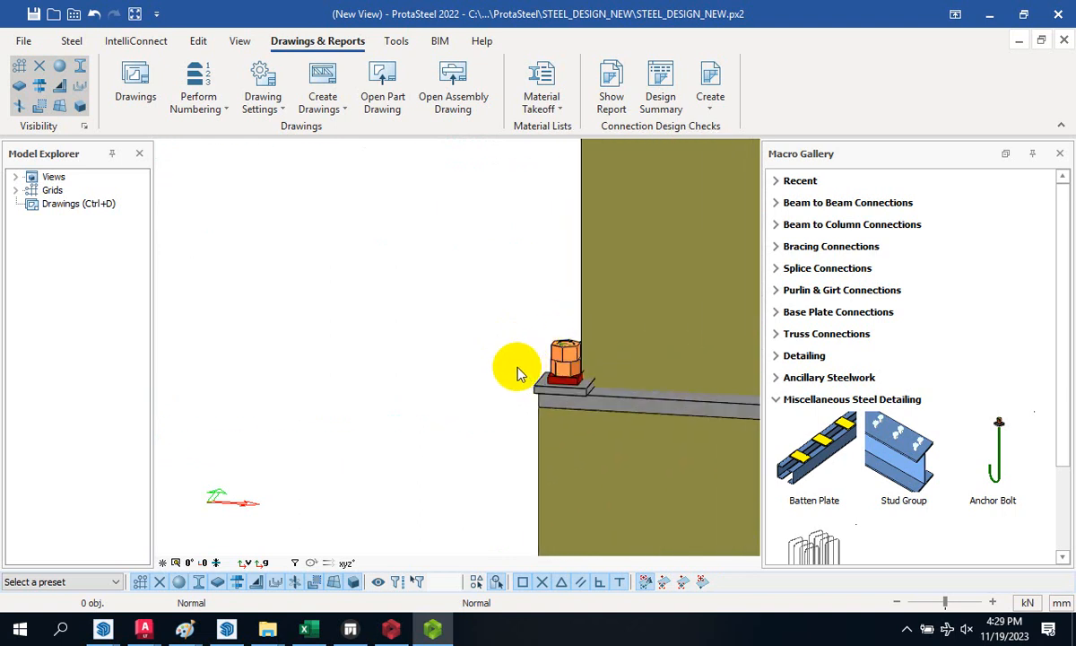
scroll(448, 359, "down", 2)
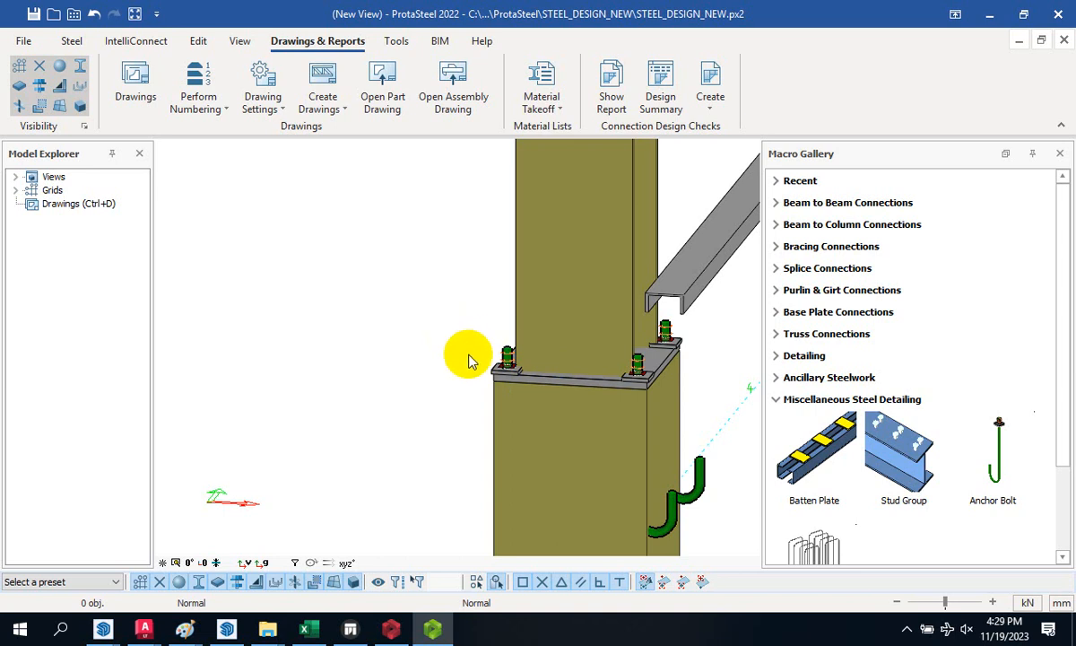
scroll(439, 390, "down", 5)
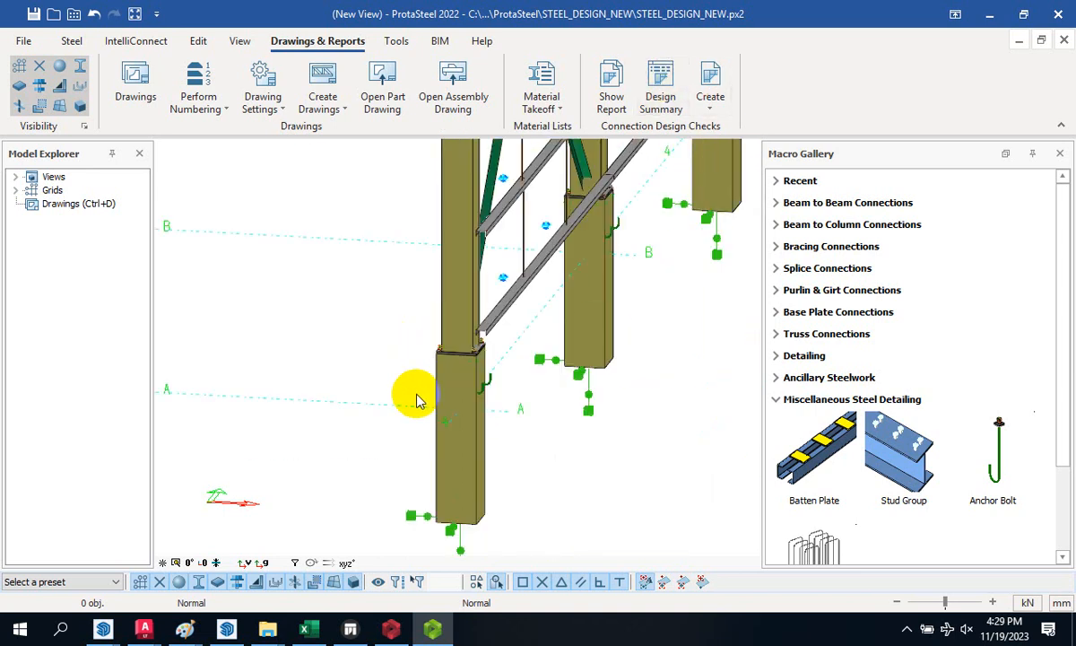
scroll(433, 387, "down", 2)
scroll(437, 359, "up", 6)
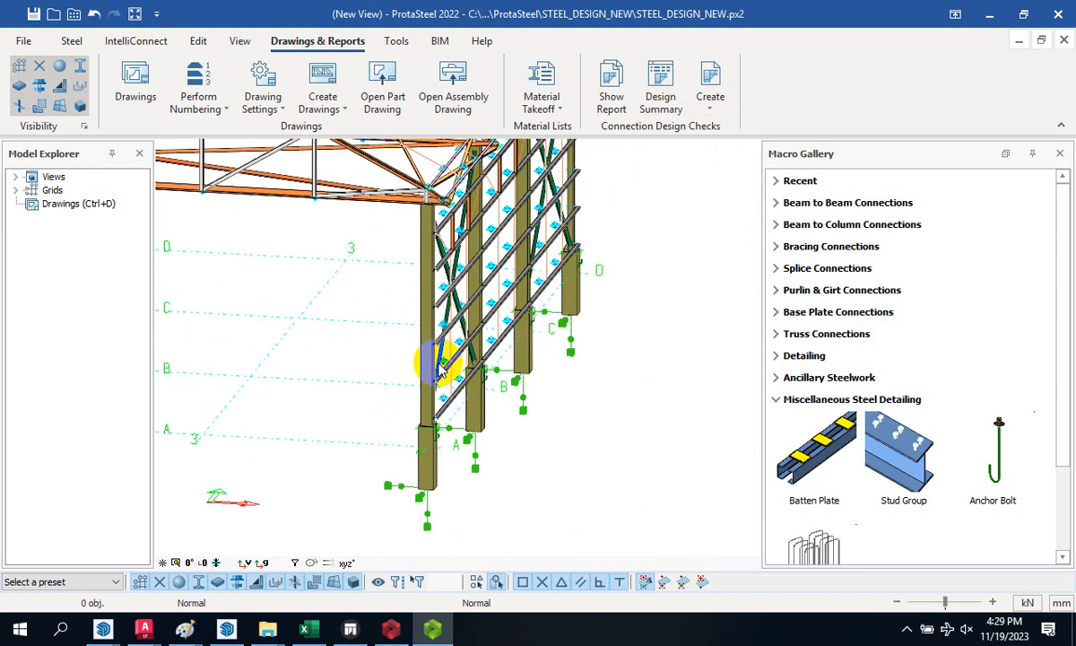
scroll(439, 238, "up", 2)
scroll(449, 282, "down", 4)
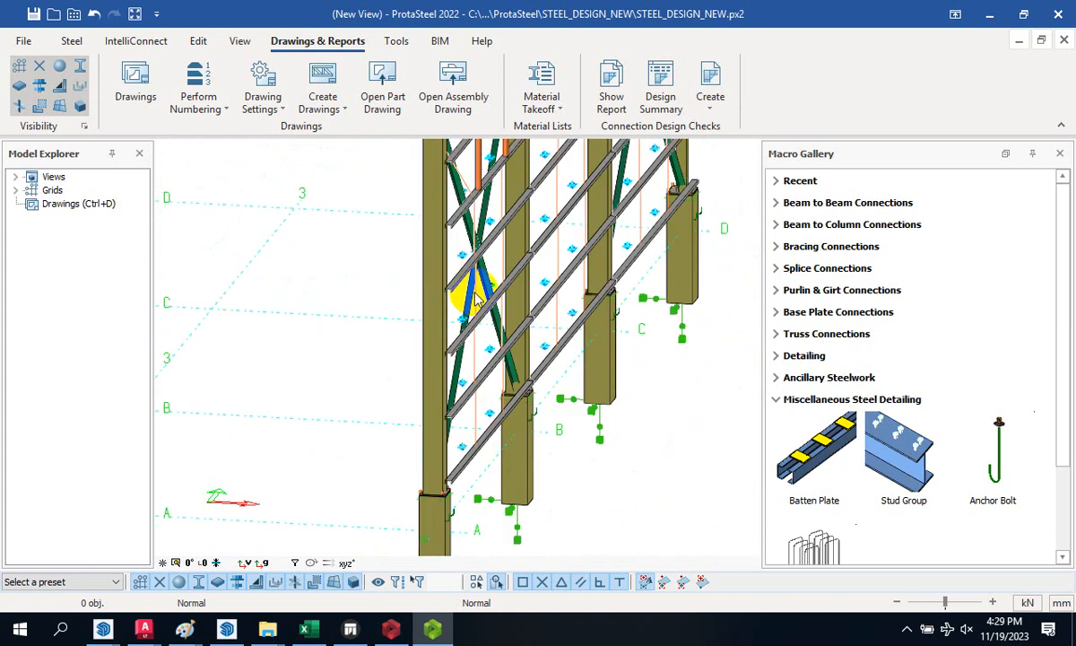
scroll(488, 311, "down", 6)
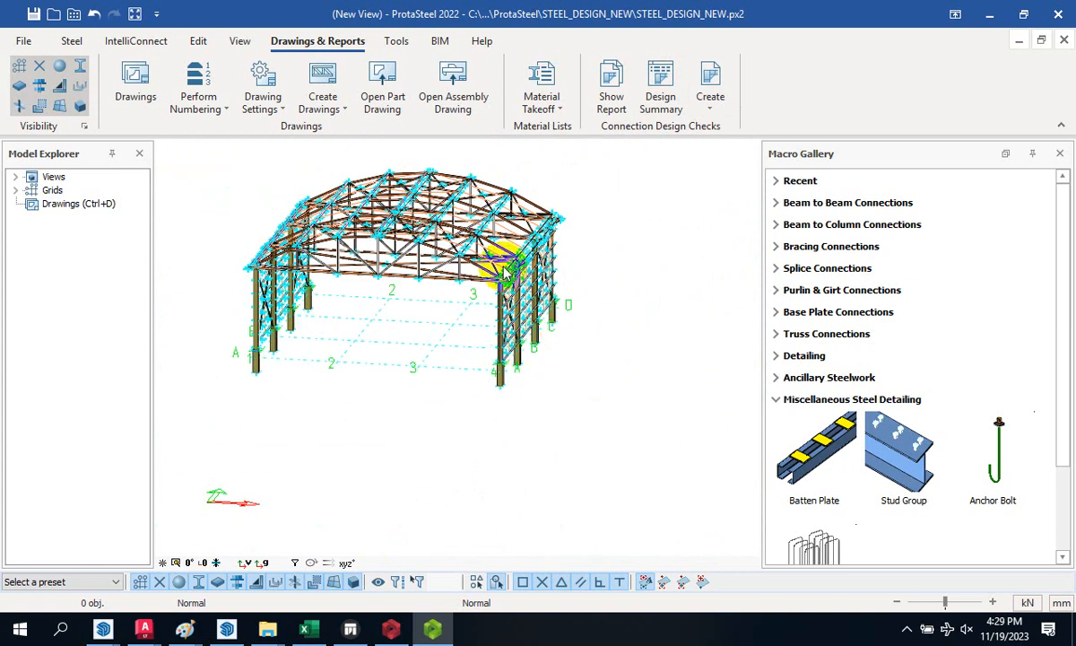
scroll(520, 350, "up", 5)
scroll(593, 357, "down", 4)
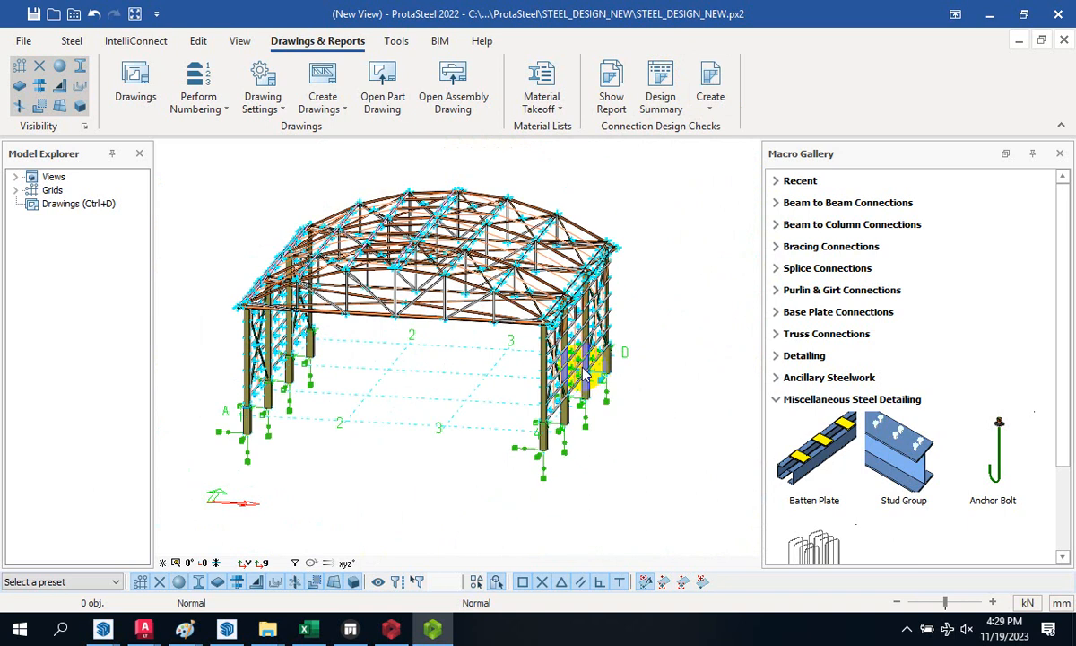
scroll(565, 354, "down", 2)
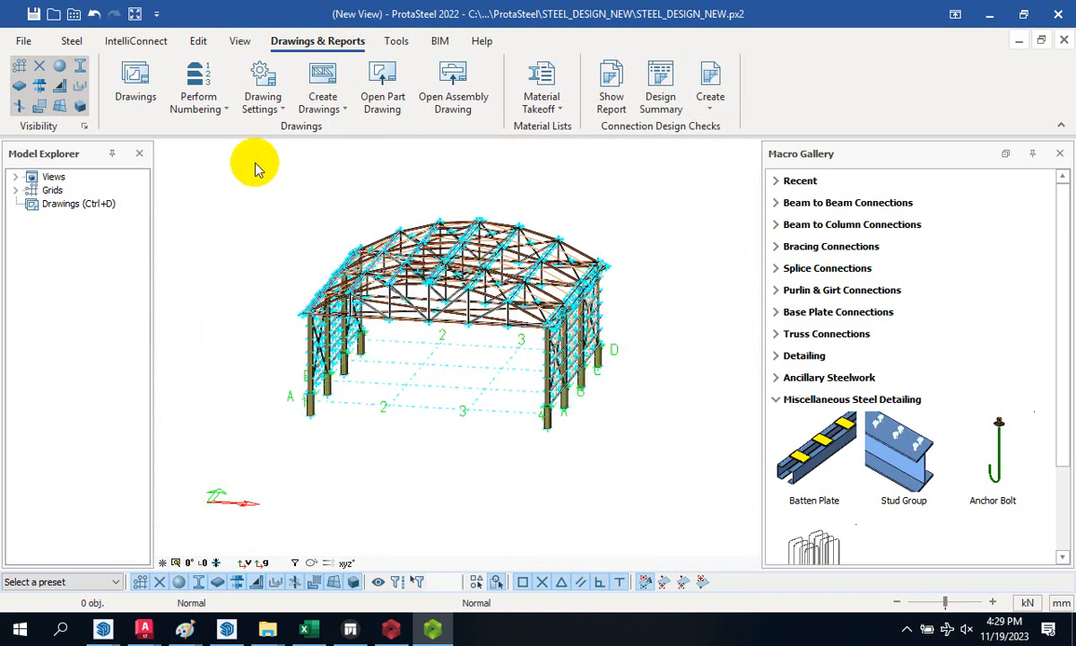
scroll(556, 232, "up", 5)
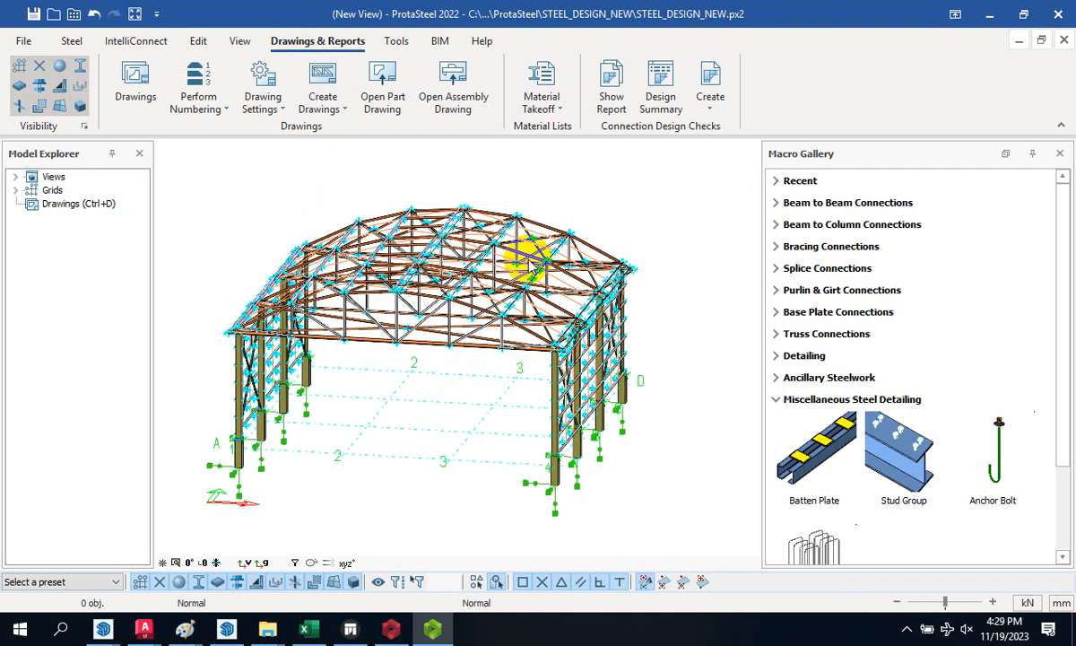
scroll(484, 301, "down", 3)
scroll(503, 301, "up", 6)
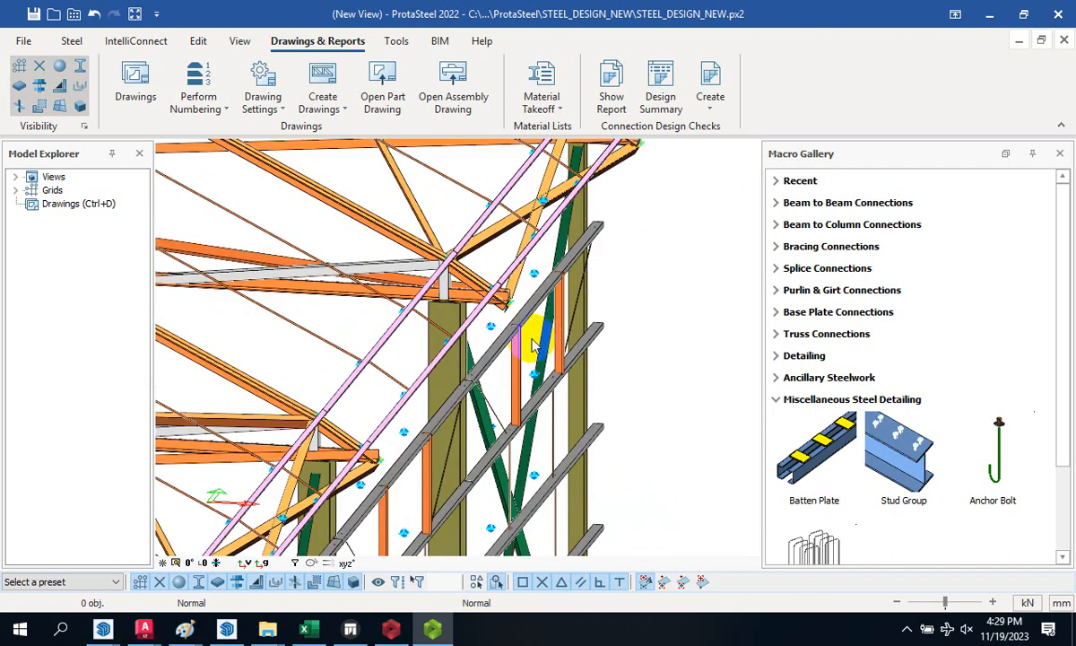
scroll(542, 271, "down", 5)
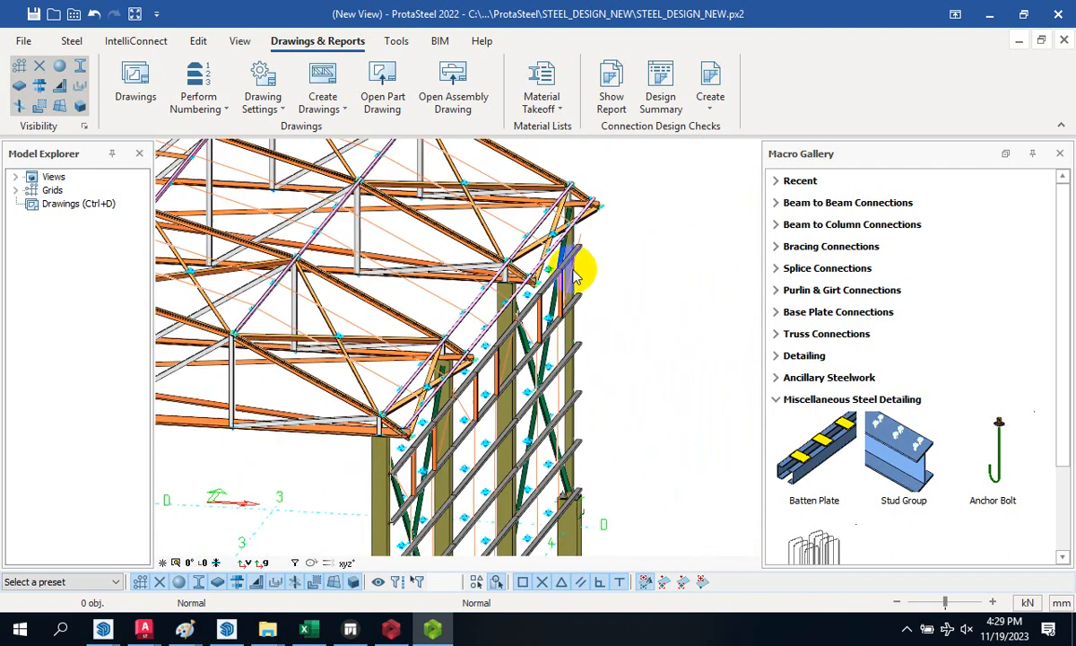
scroll(464, 344, "up", 4)
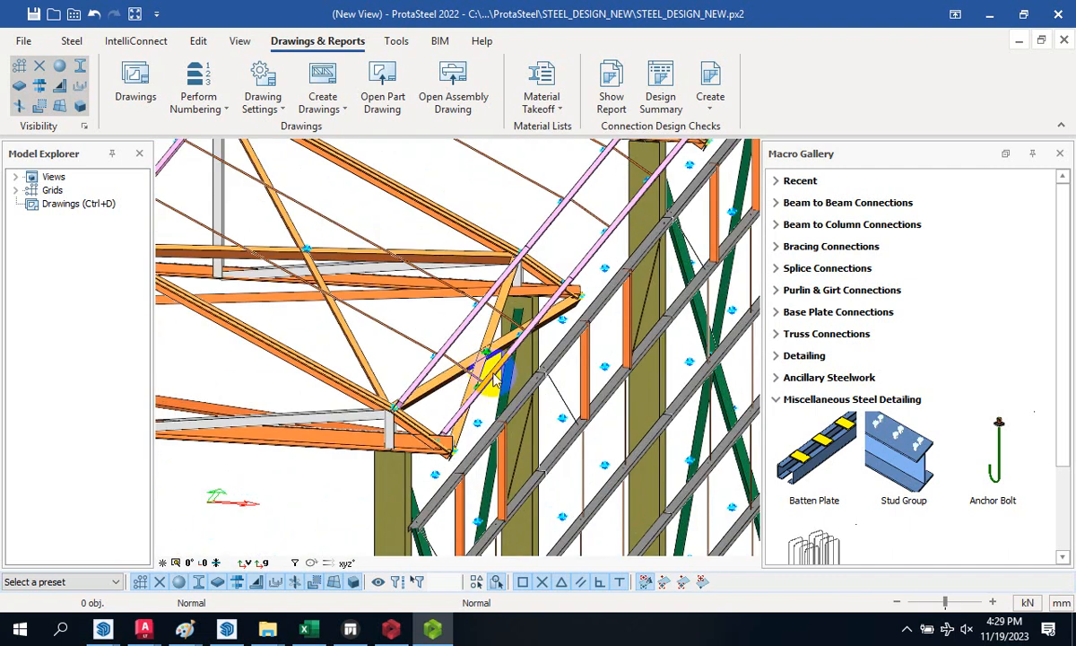
scroll(496, 378, "down", 6)
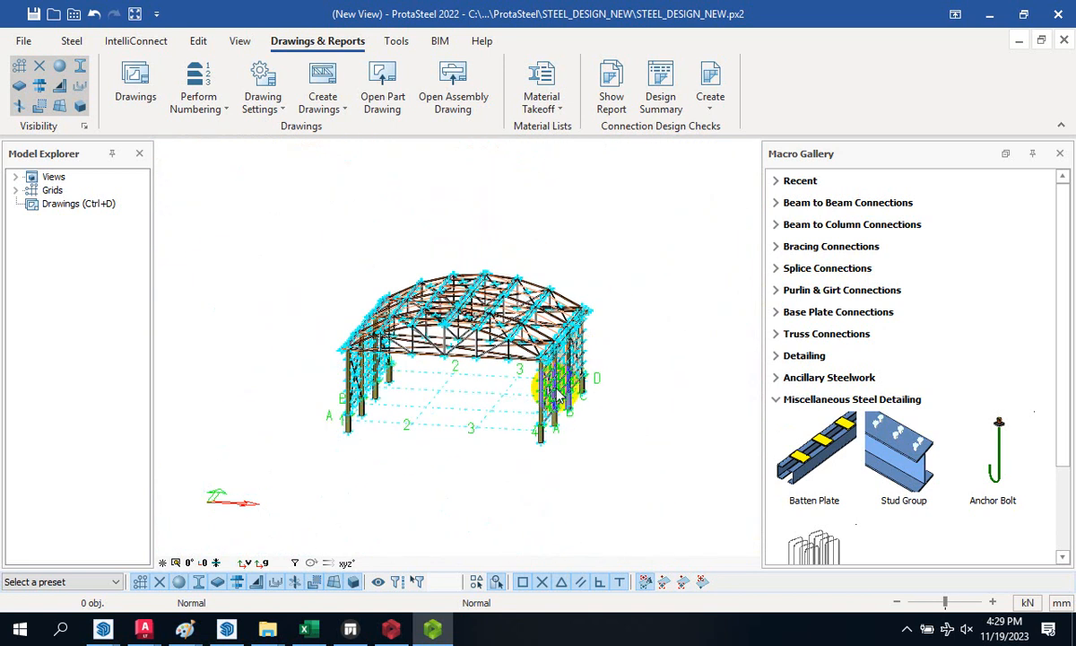
scroll(517, 439, "up", 8)
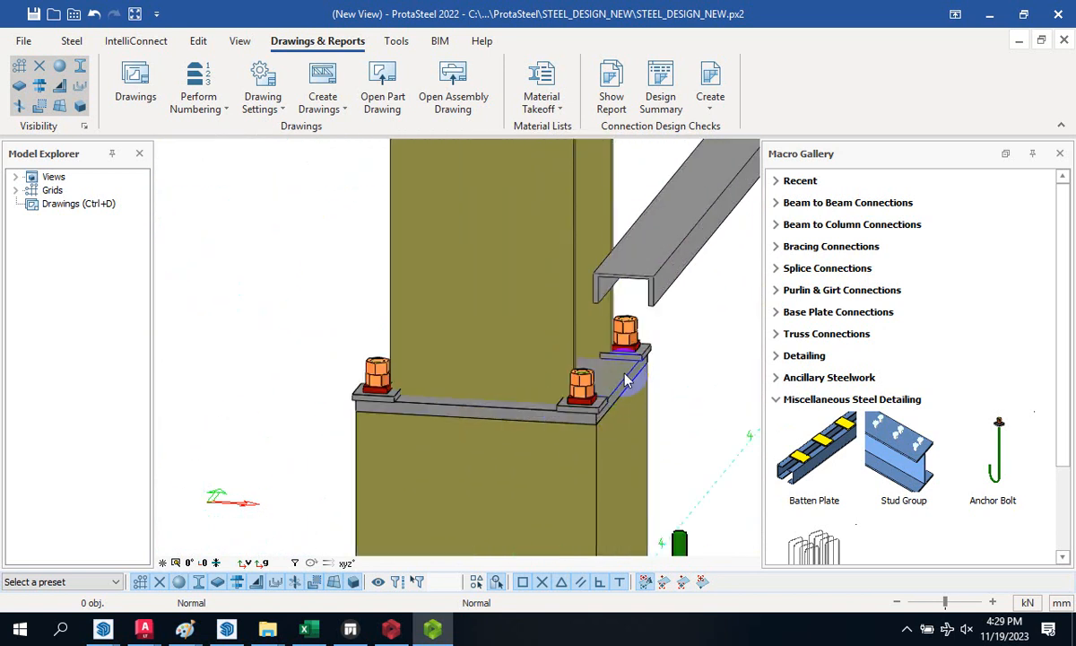
scroll(619, 378, "down", 5)
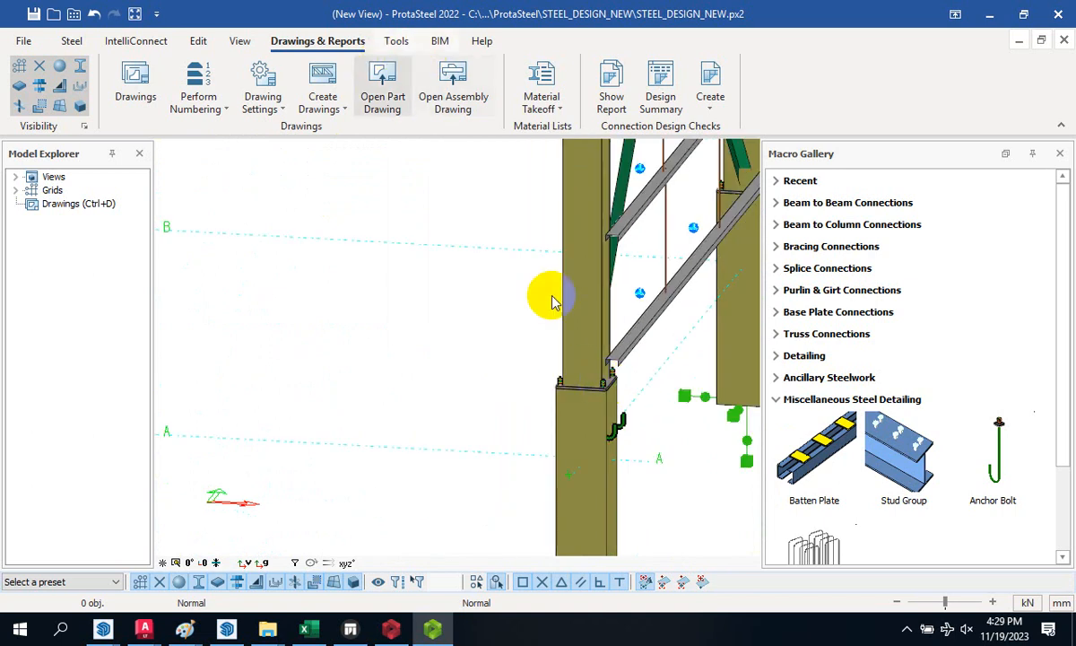
scroll(515, 381, "down", 2)
scroll(512, 381, "down", 5)
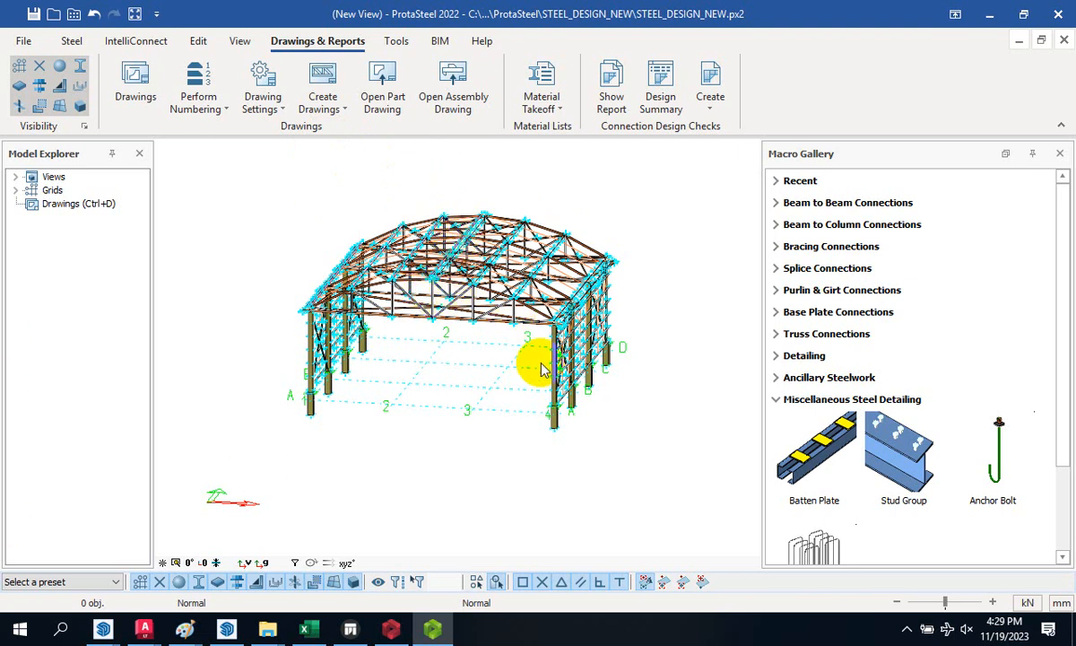
scroll(543, 395, "up", 5)
scroll(520, 410, "up", 2)
scroll(517, 379, "down", 10)
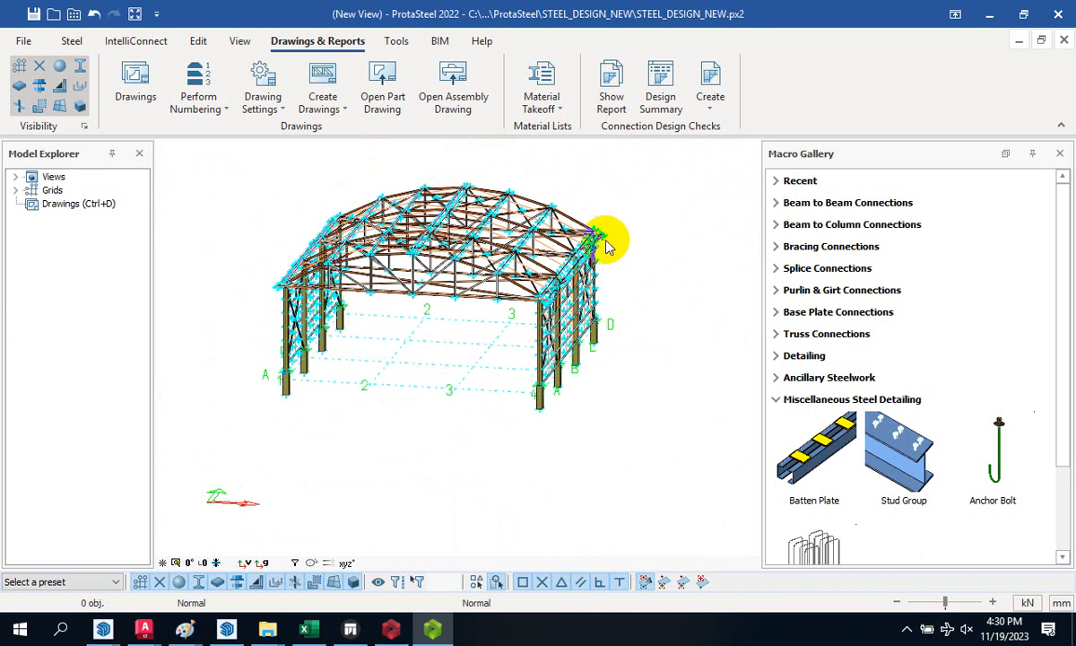
scroll(574, 334, "down", 3)
scroll(505, 334, "up", 4)
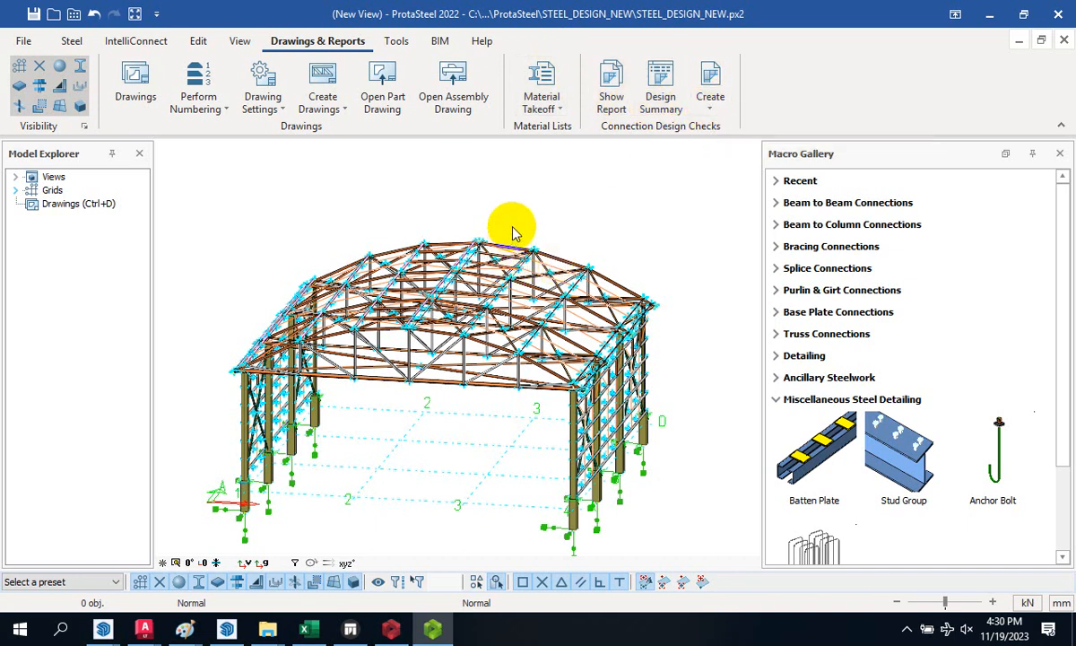
scroll(422, 199, "down", 3)
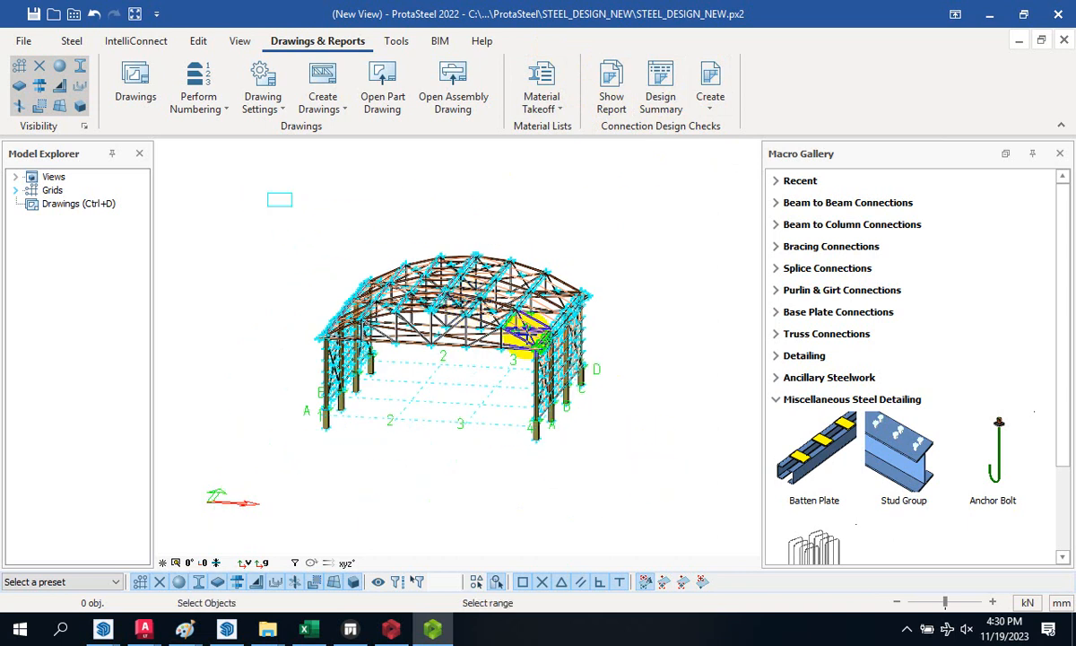
- Select the whole structure, run Create Purlin Connections on Auto, and close the AutoConnectLog
key("ctrl+a")
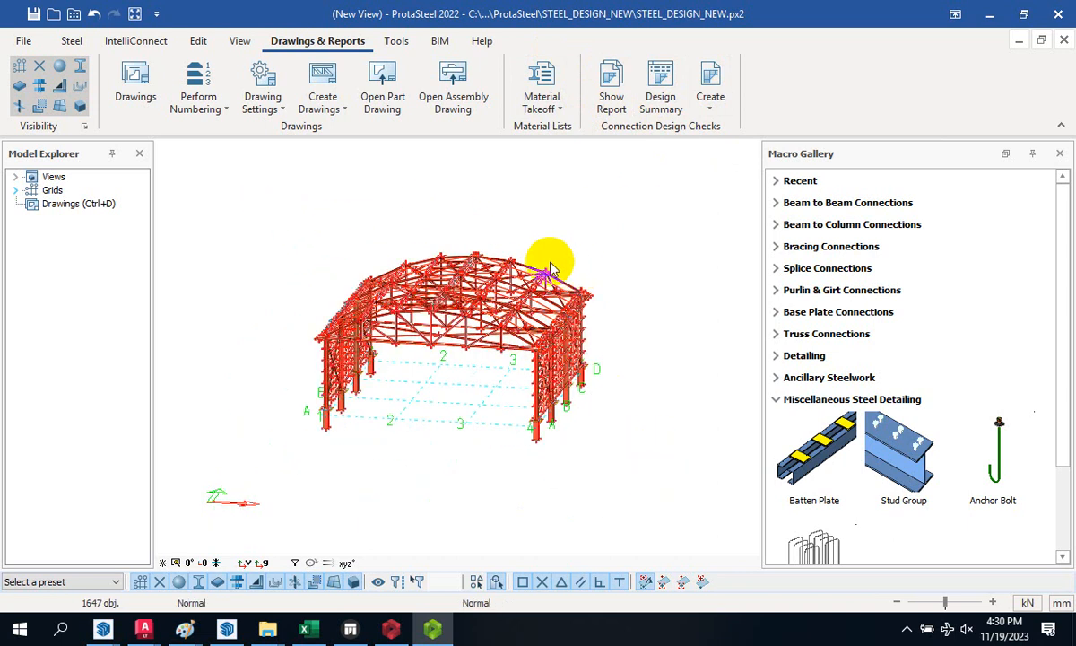
right_click(507, 323)
mouse_move(612, 493)
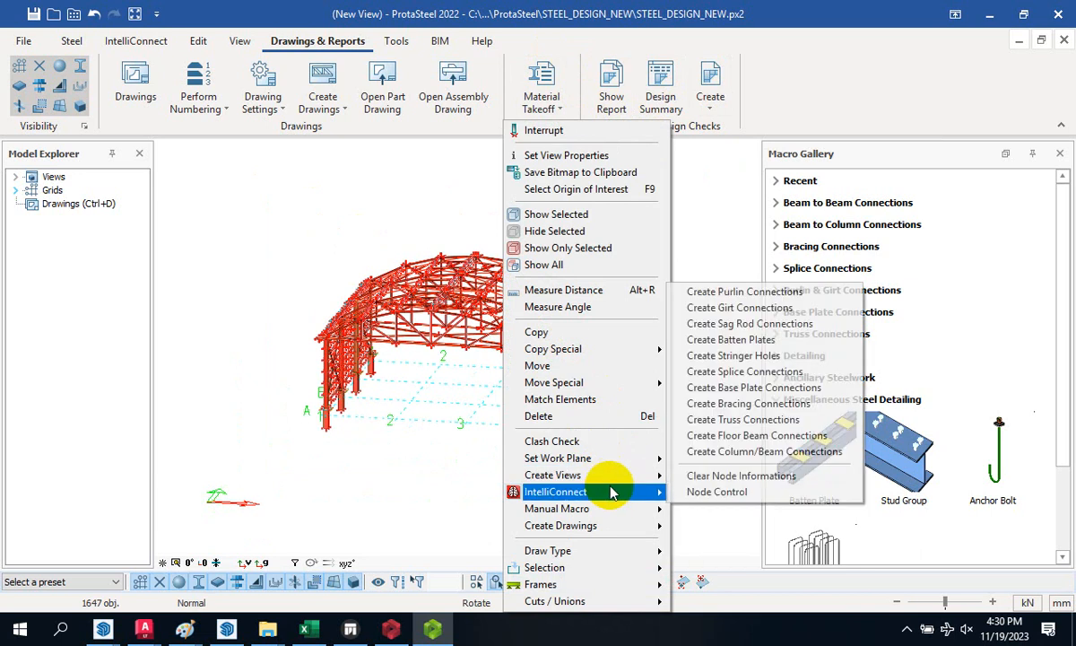
left_click(725, 292)
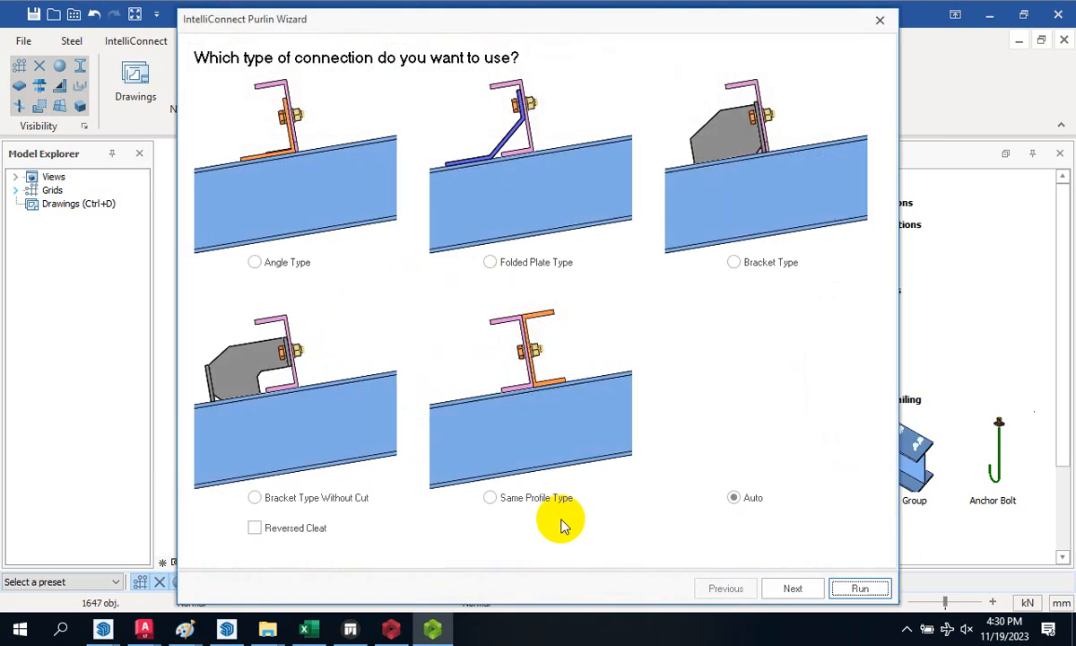
left_click(795, 587)
left_click(838, 585)
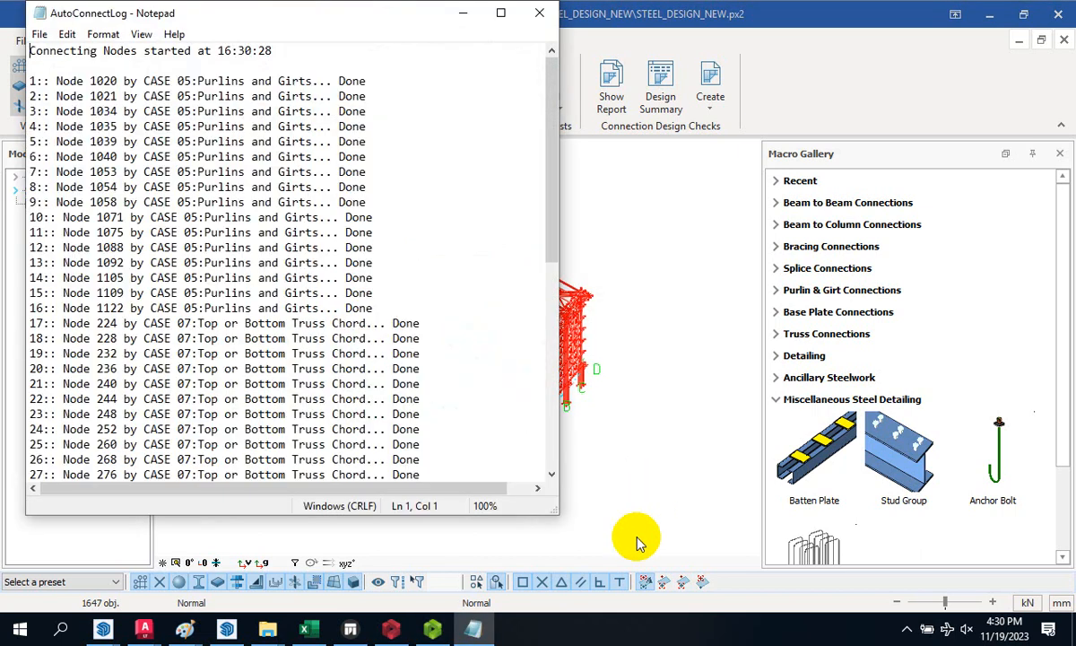
left_click(536, 15)
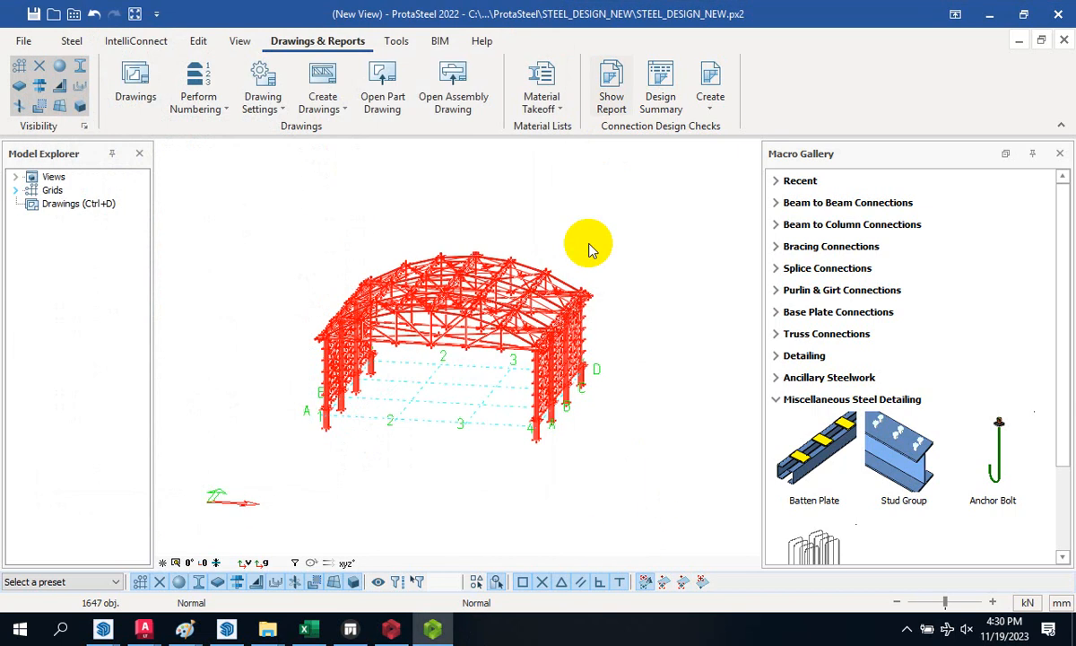
scroll(549, 350, "up", 10)
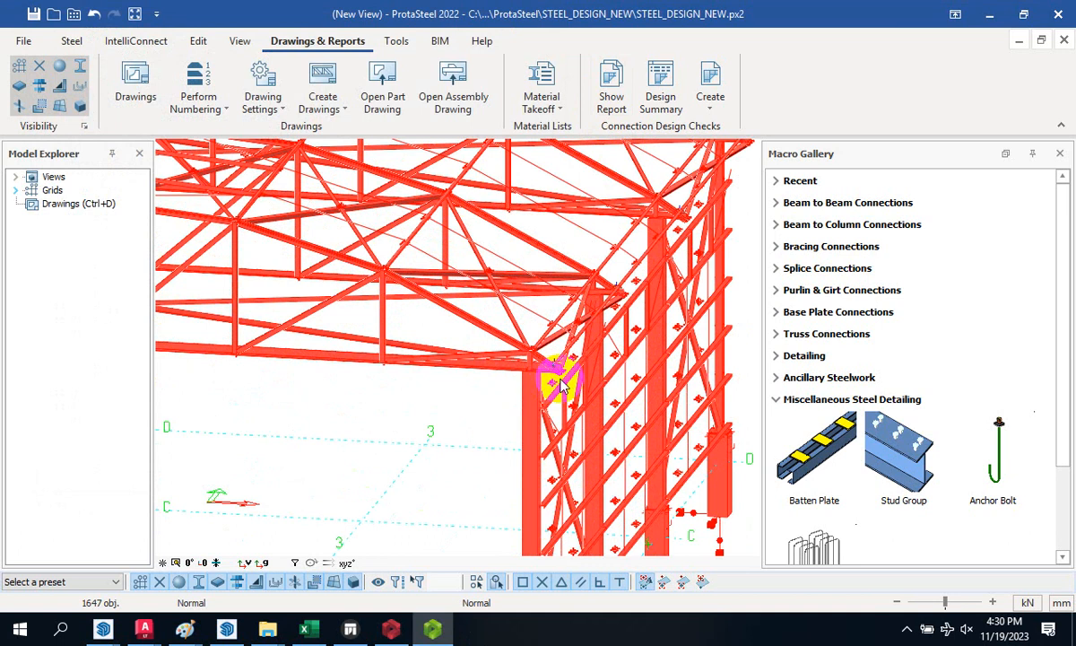
scroll(541, 336, "down", 3)
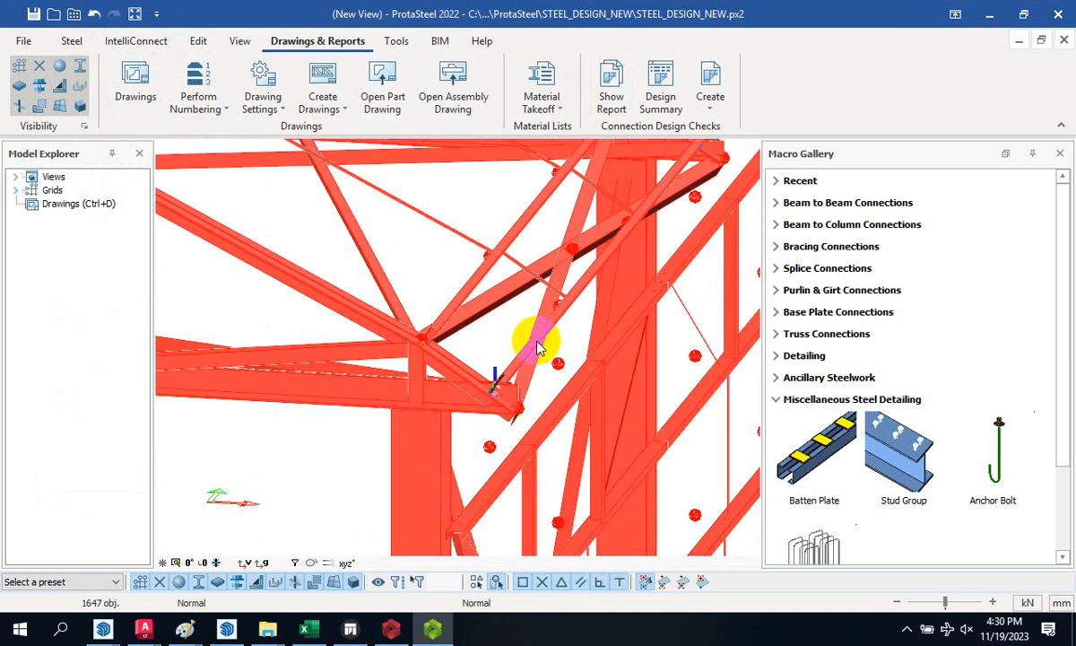
scroll(505, 385, "up", 10)
left_click(446, 359)
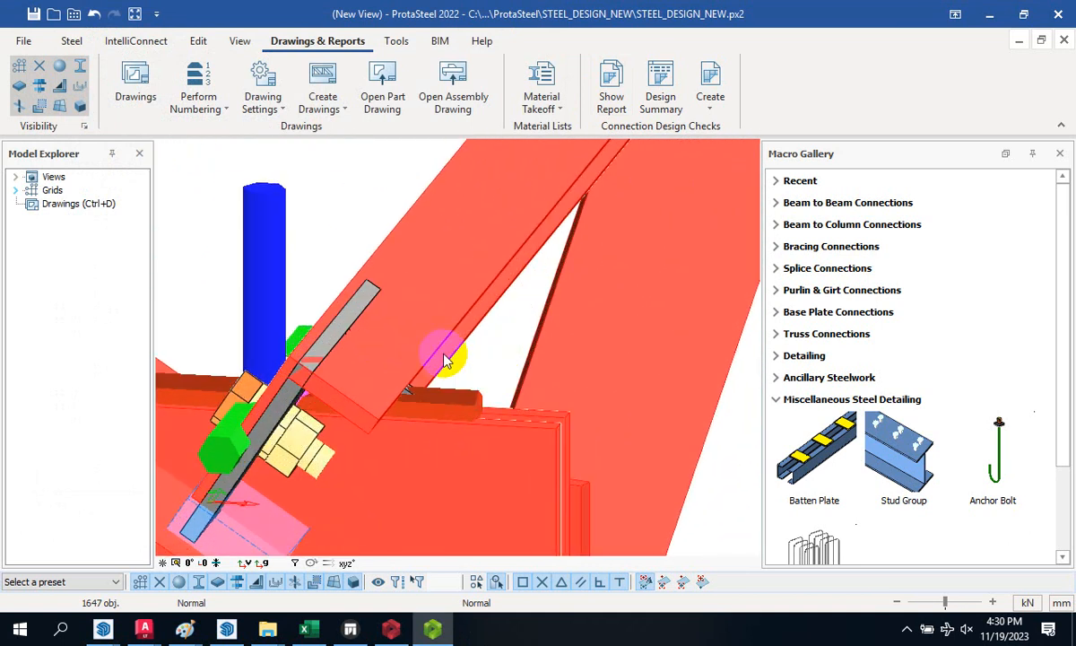
scroll(454, 348, "down", 10)
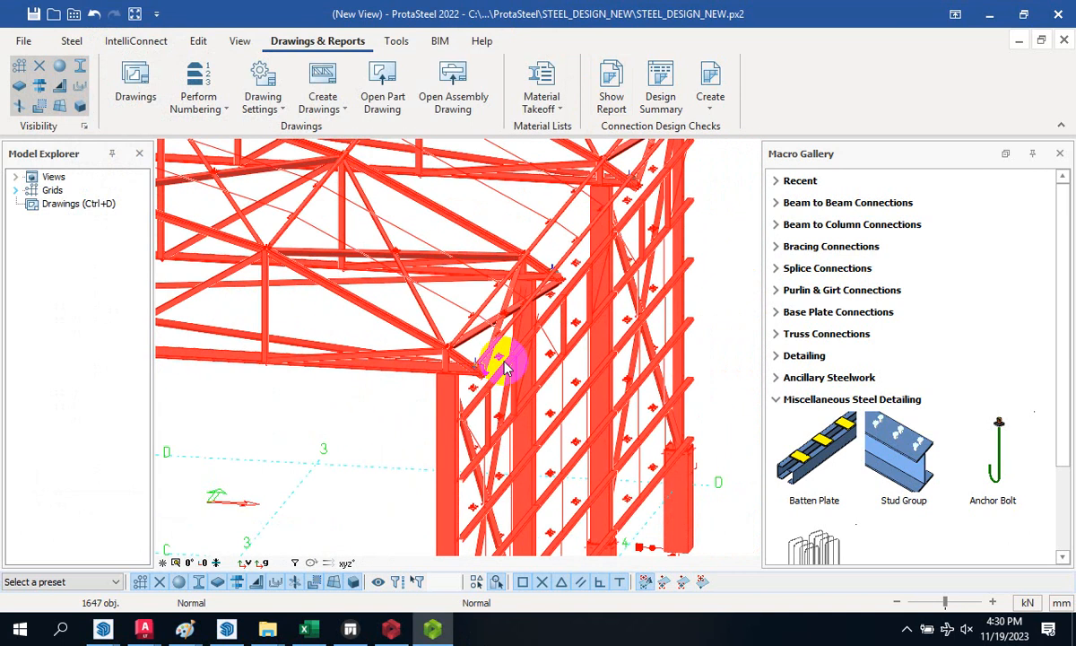
- Run IntelliConnect girt connections on the wall columns with the Auto type, then close the AutoConnectLog
right_click(501, 399)
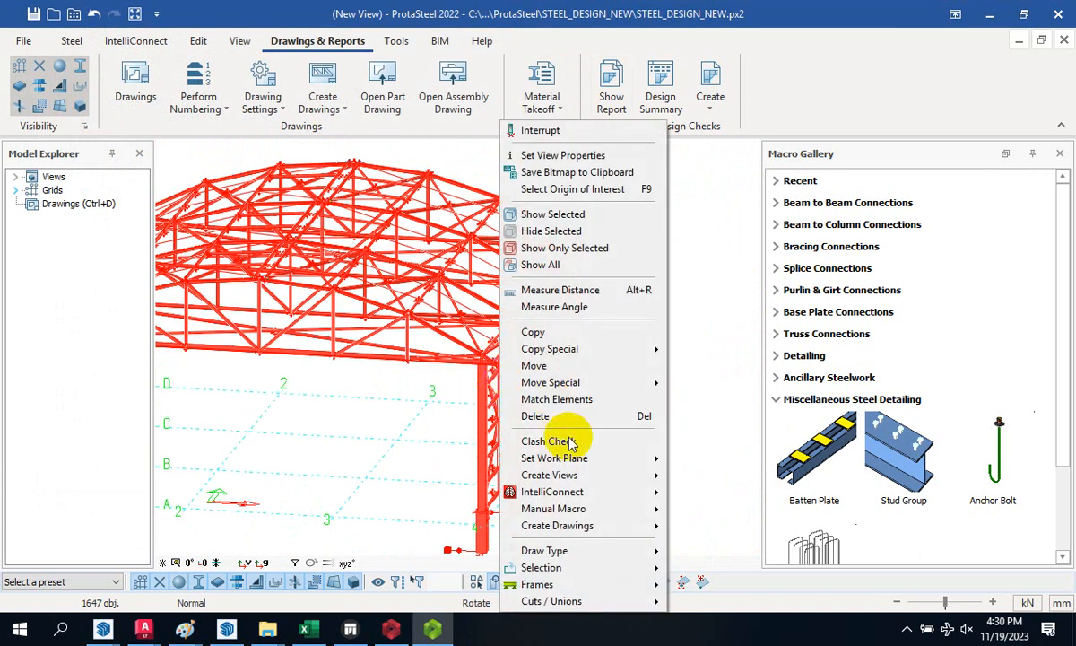
mouse_move(582, 502)
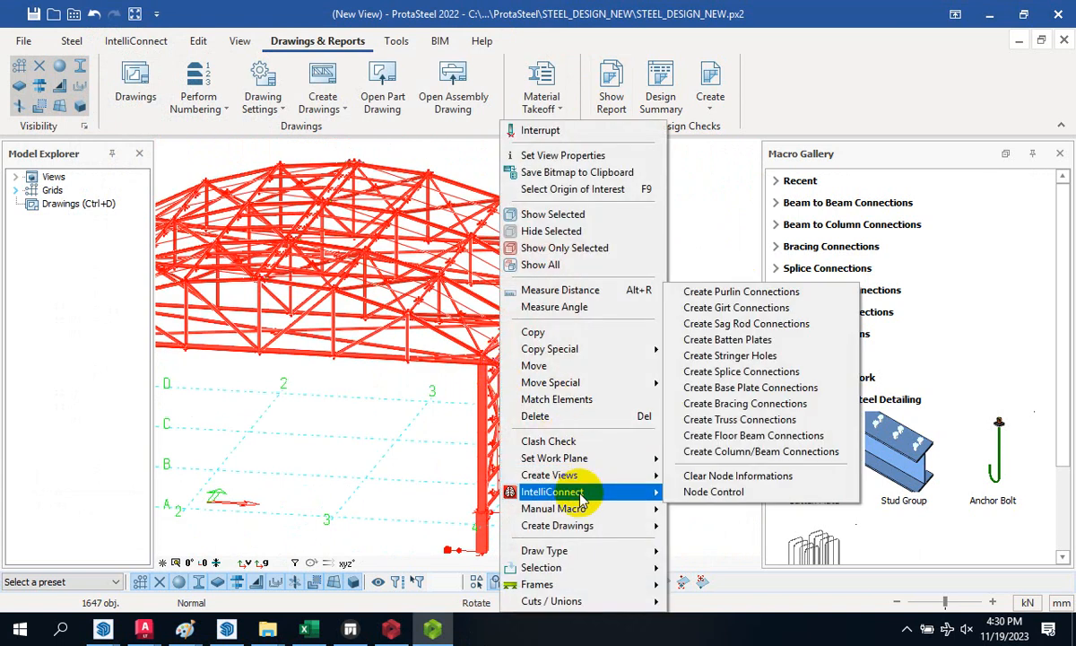
left_click(767, 311)
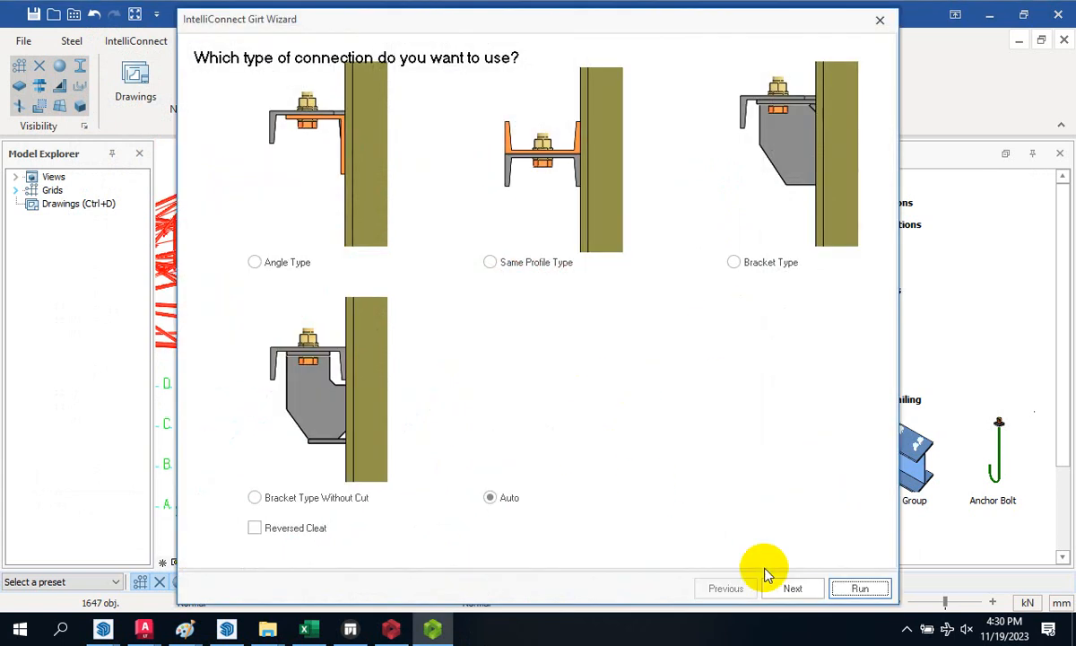
left_click(787, 590)
left_click(789, 592)
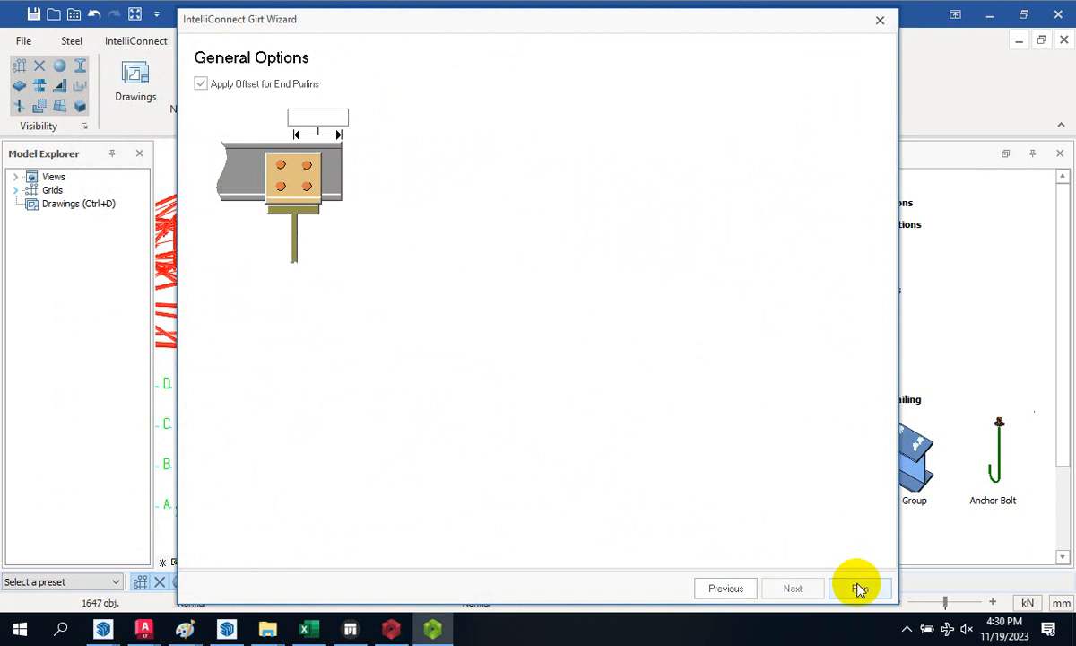
left_click(860, 588)
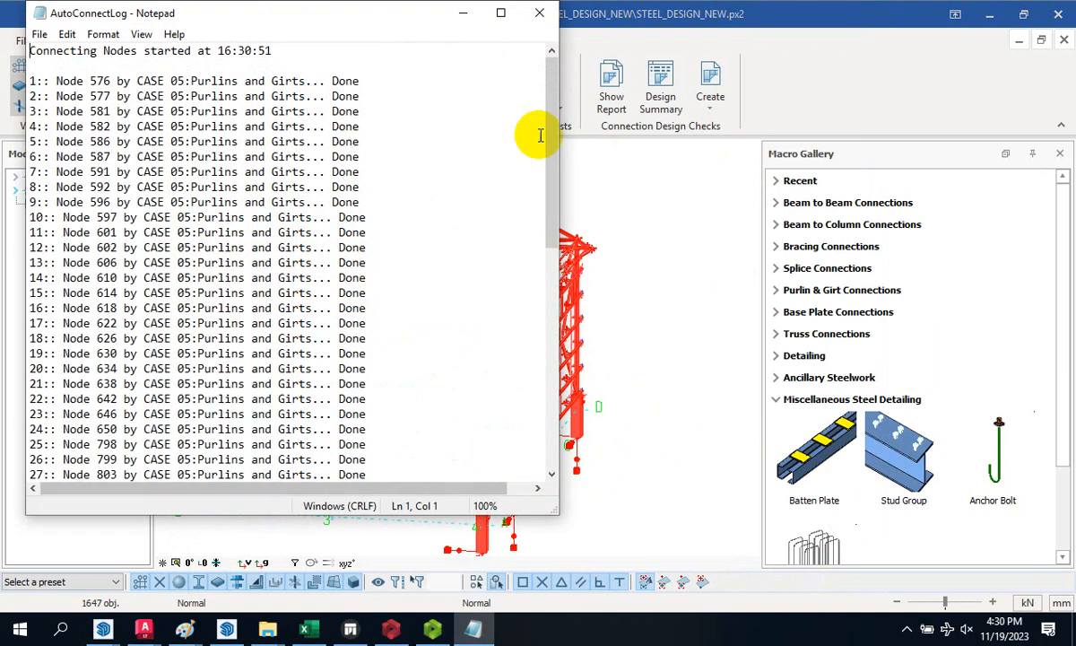
left_click(529, 17)
scroll(518, 357, "down", 3)
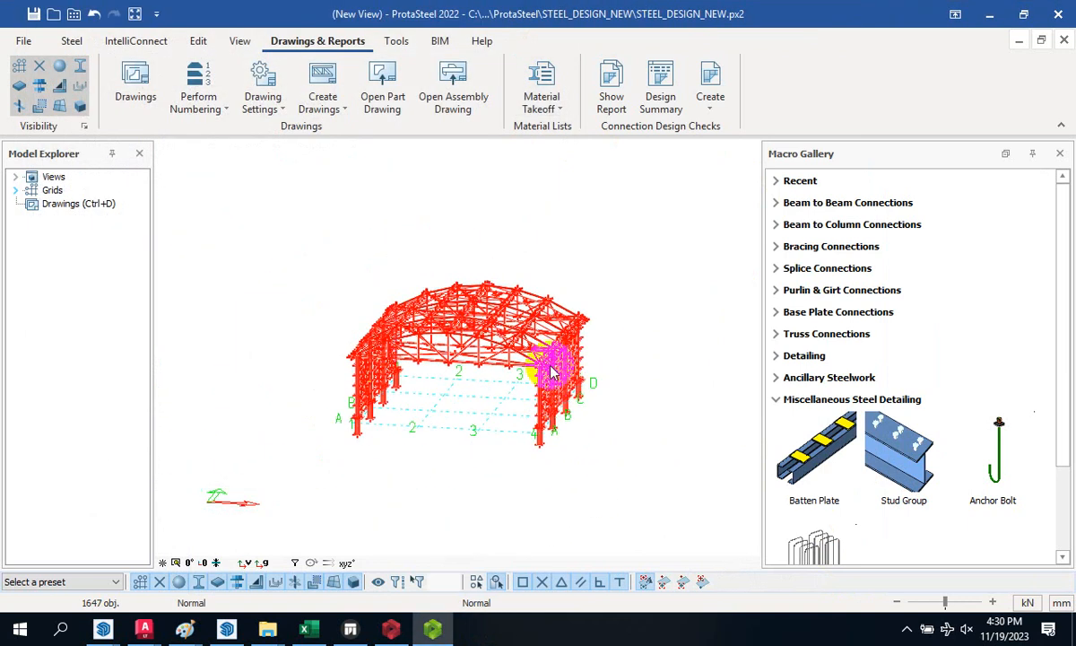
- Run IntelliConnect sag rod connections across the purlins and close the AutoConnectLog
right_click(519, 354)
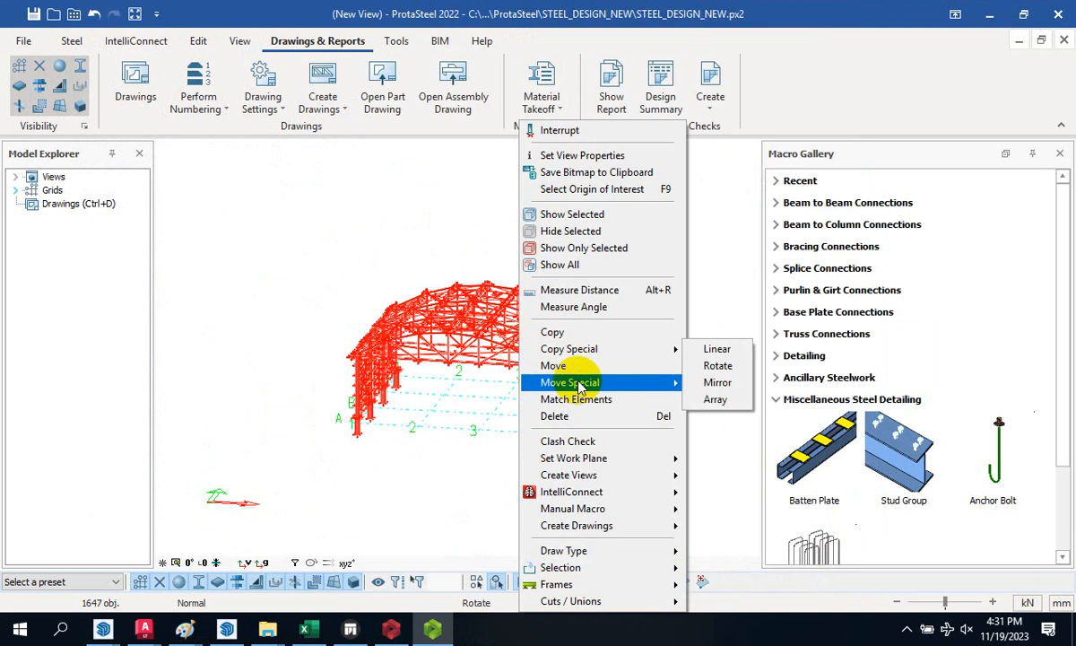
mouse_move(628, 495)
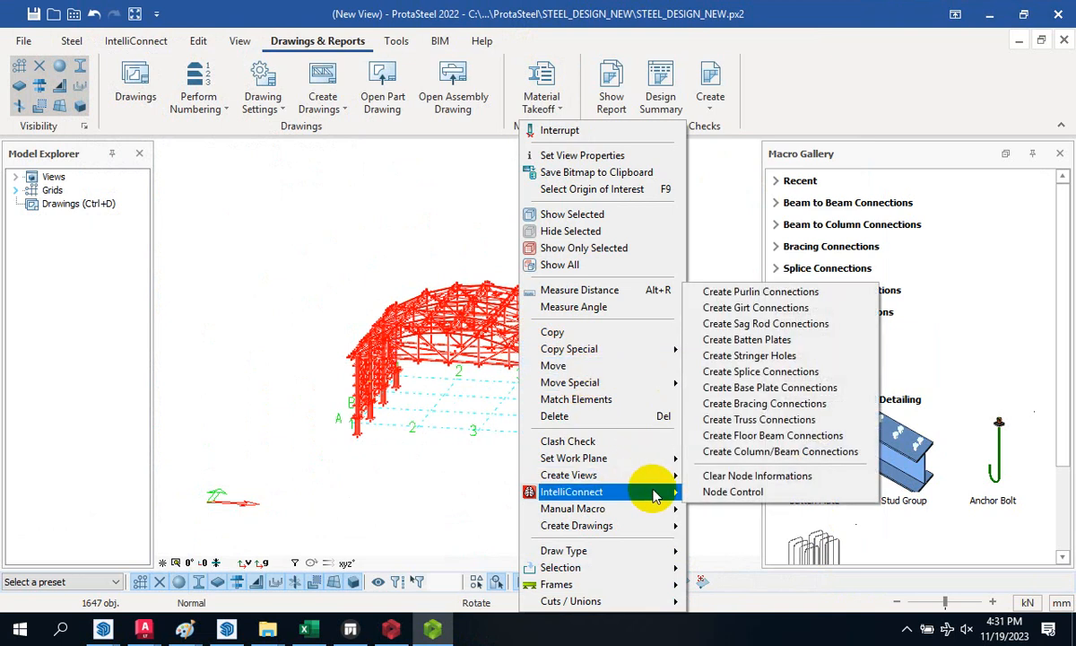
left_click(840, 330)
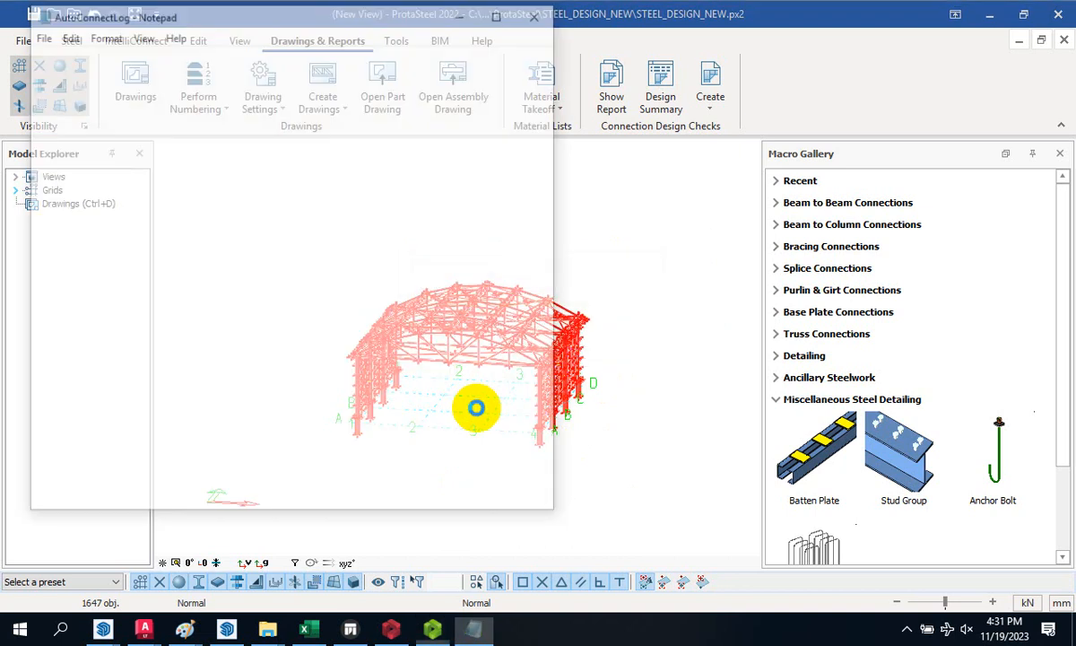
left_click(543, 15)
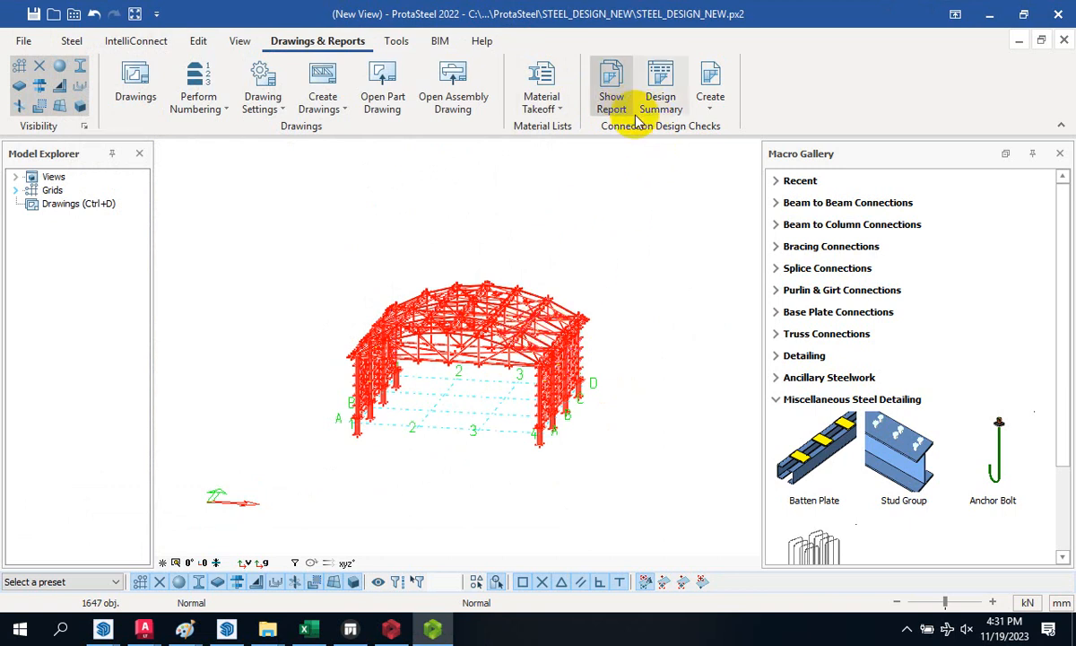
- Create vertical bracing connections with 8 mm gusset plates and close the connection log
right_click(523, 346)
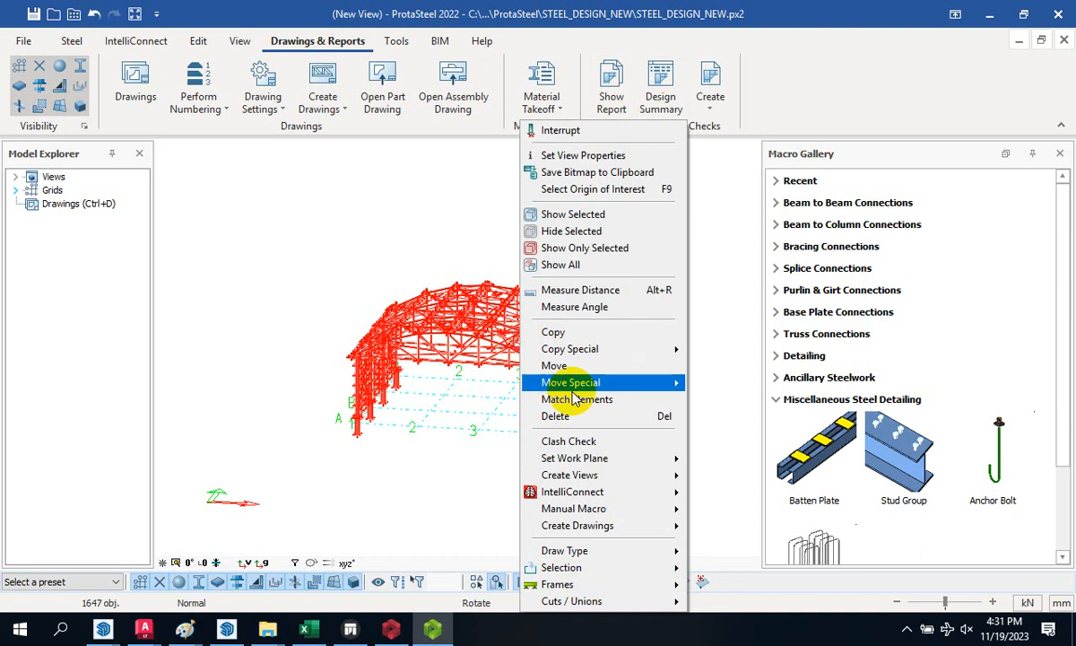
mouse_move(608, 495)
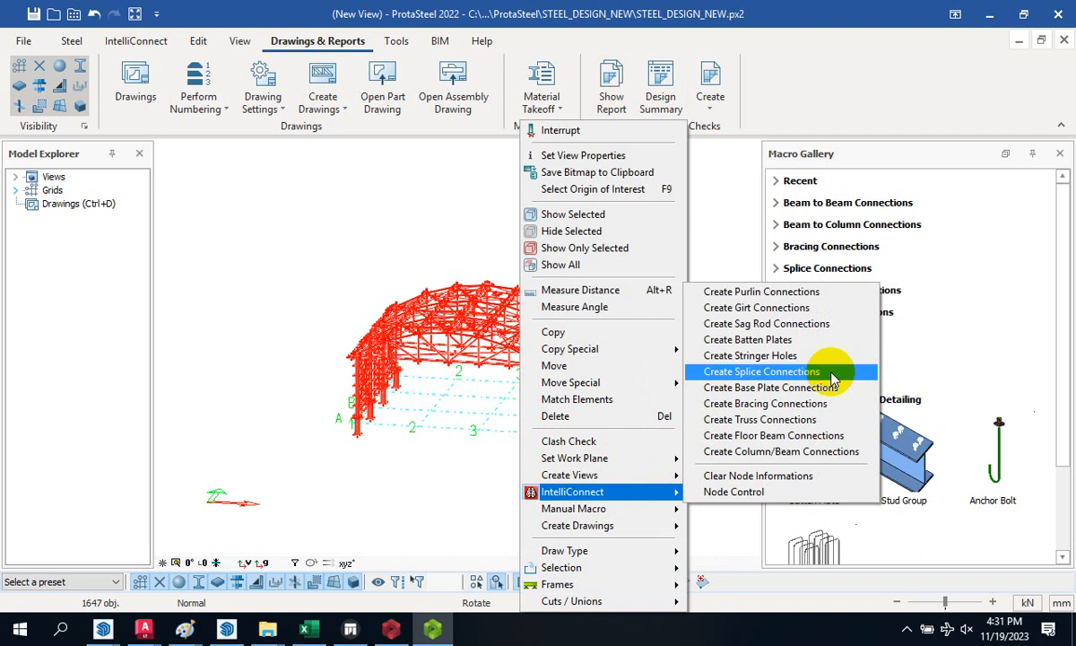
left_click(823, 407)
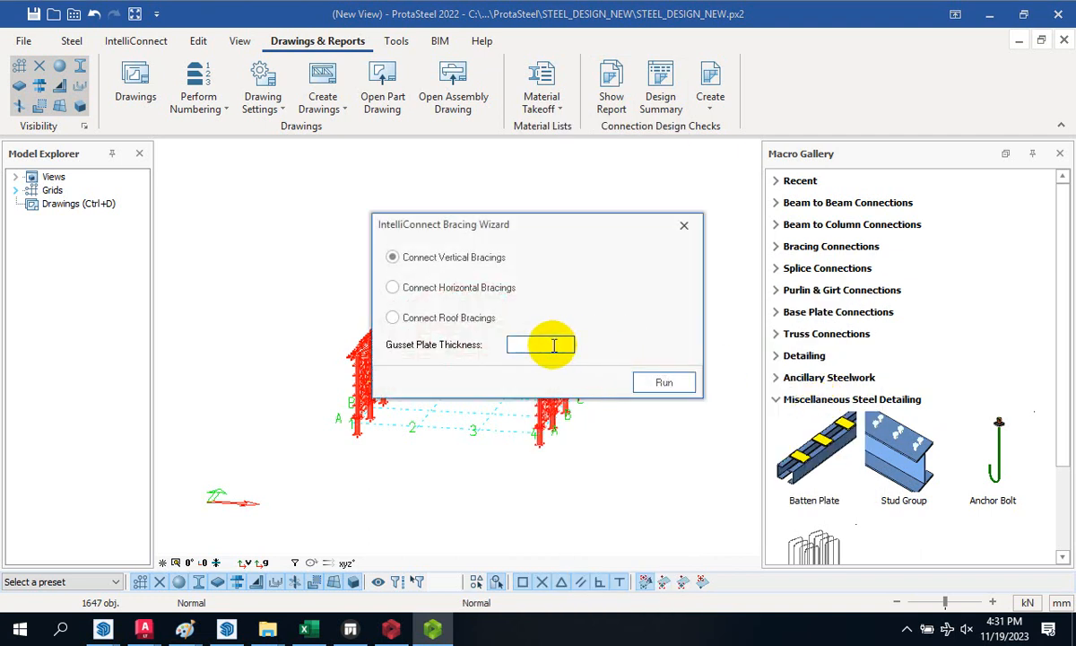
left_click(640, 381)
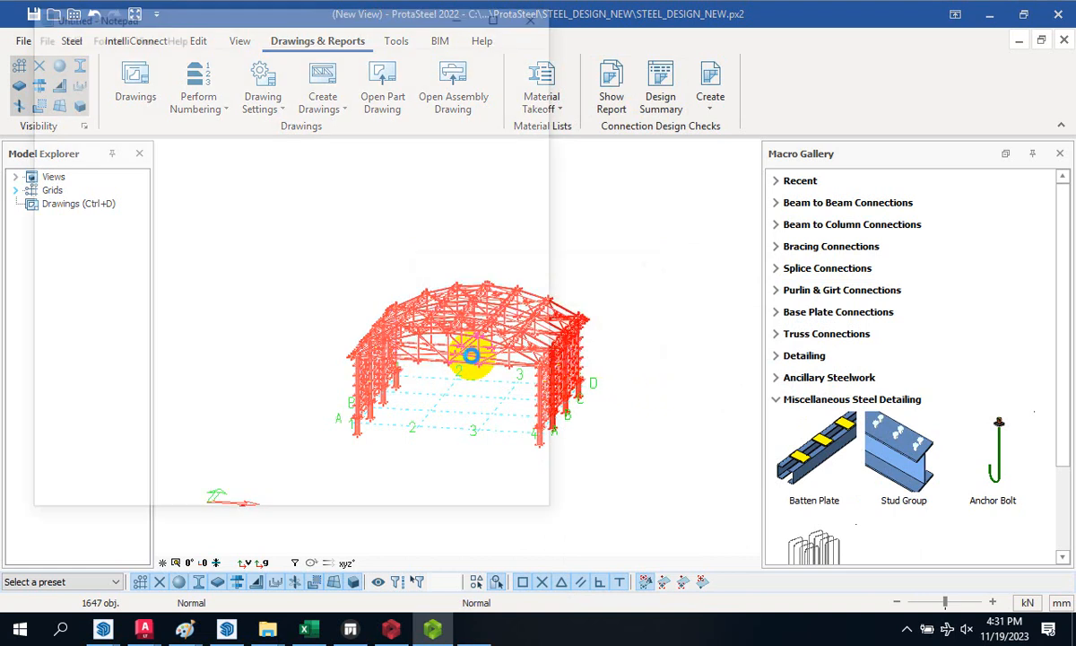
left_click(537, 13)
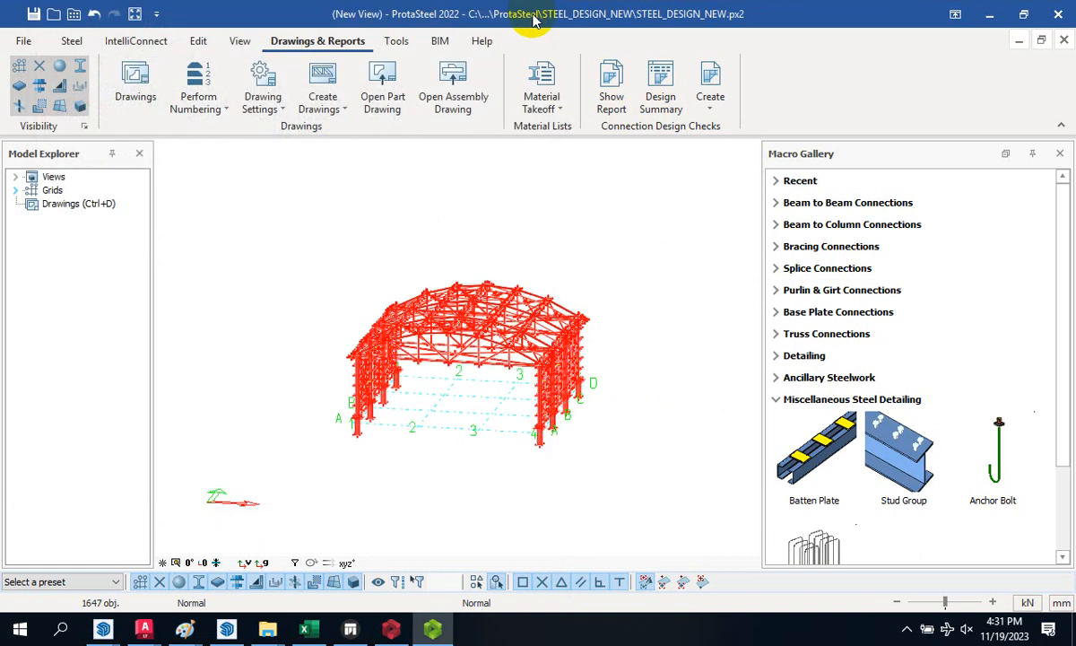
- Rerun the bracing connection creation and close its log again
right_click(523, 340)
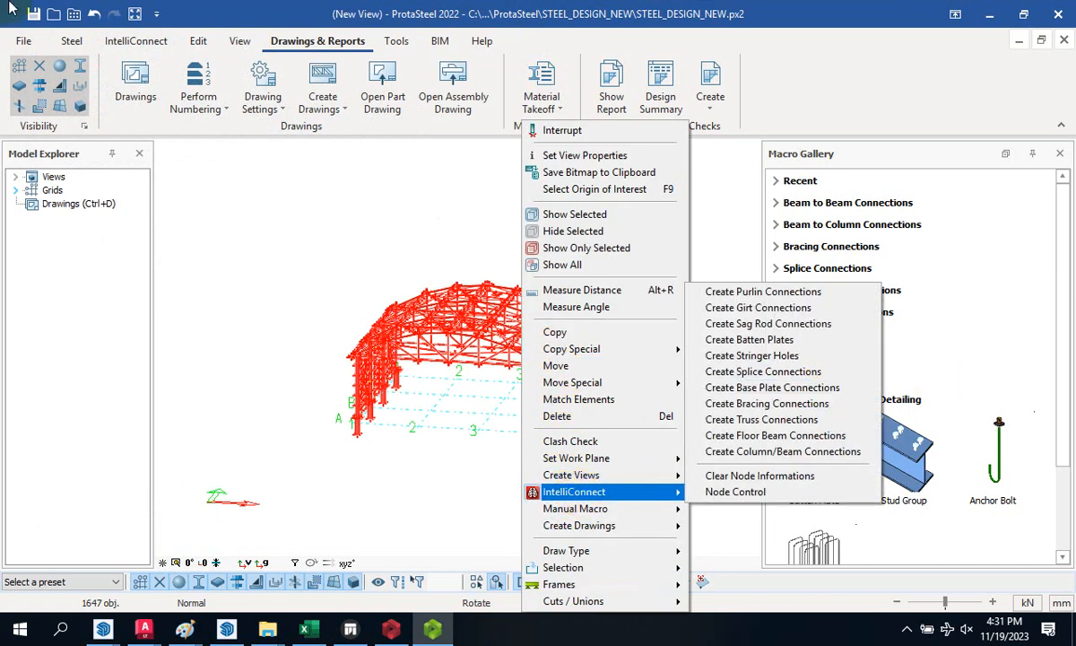
left_click(823, 406)
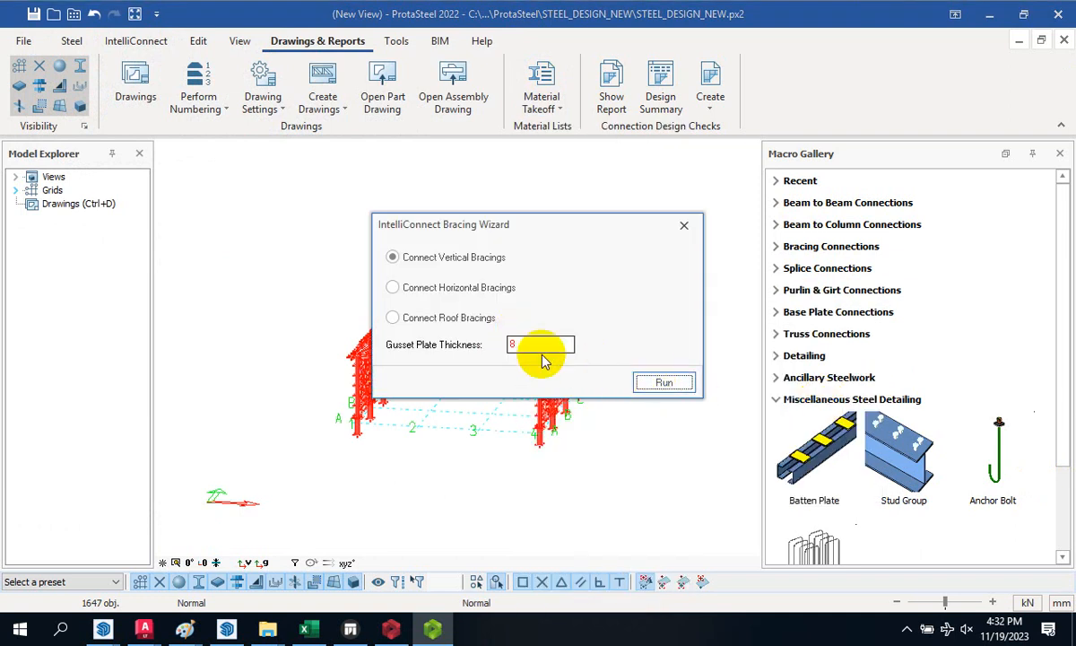
left_click(662, 383)
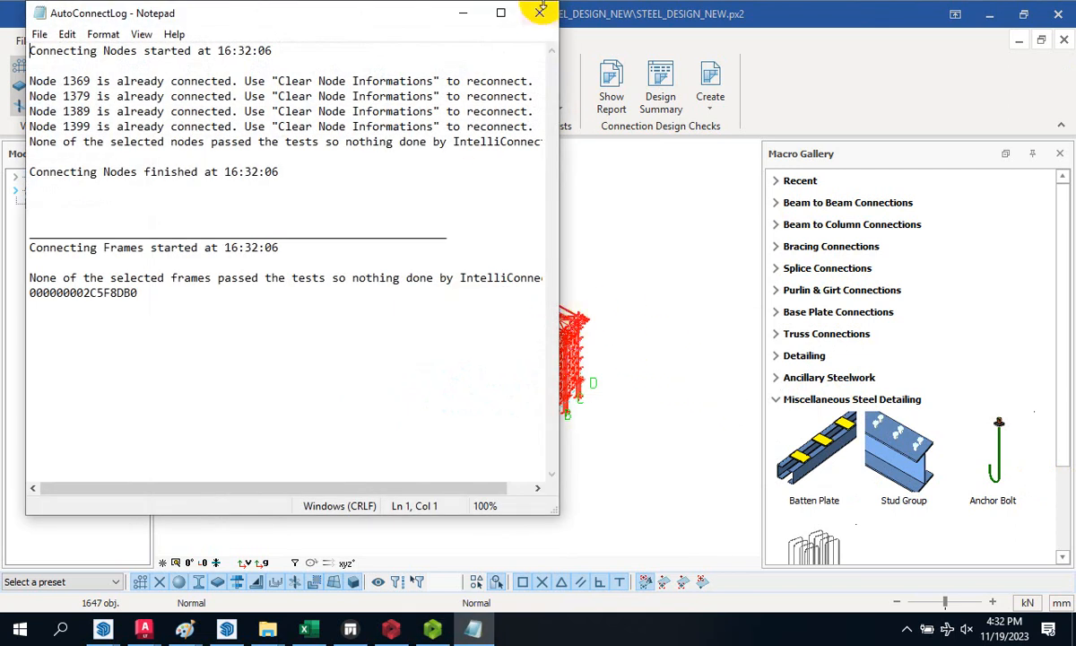
left_click(542, 11)
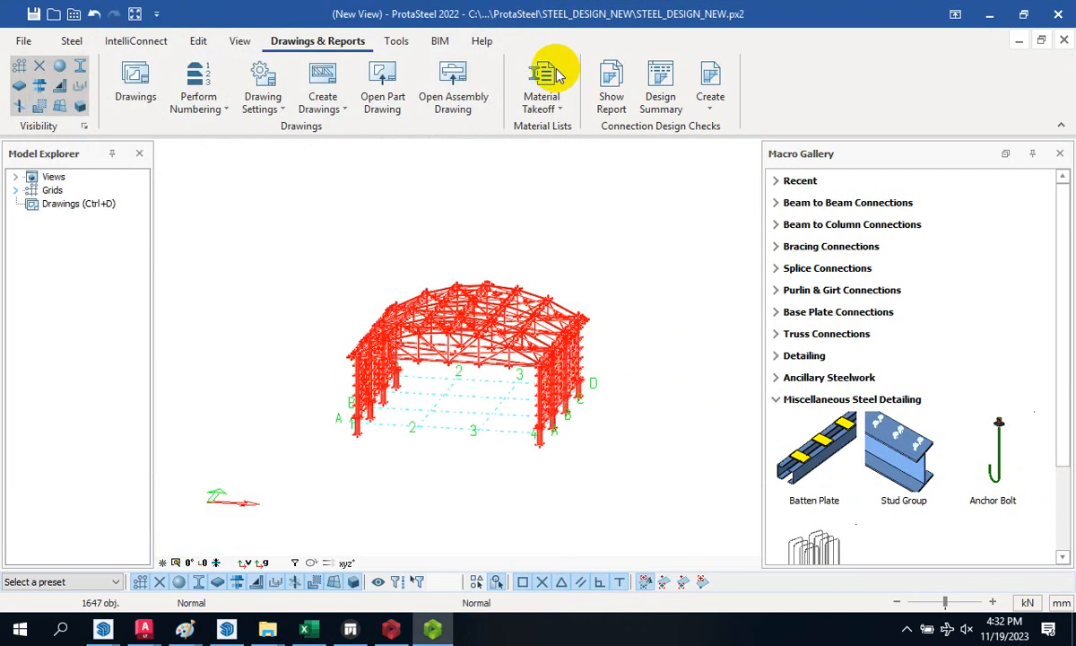
- Bring up the Bracing Connections wizard, then dismiss it without running
right_click(560, 366)
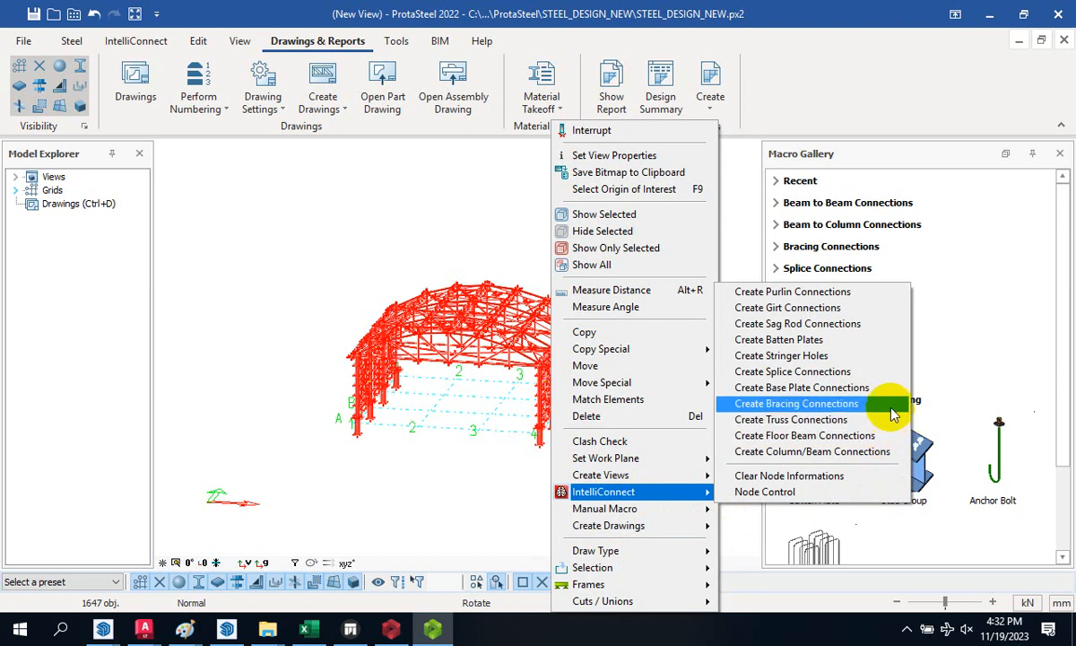
left_click(891, 405)
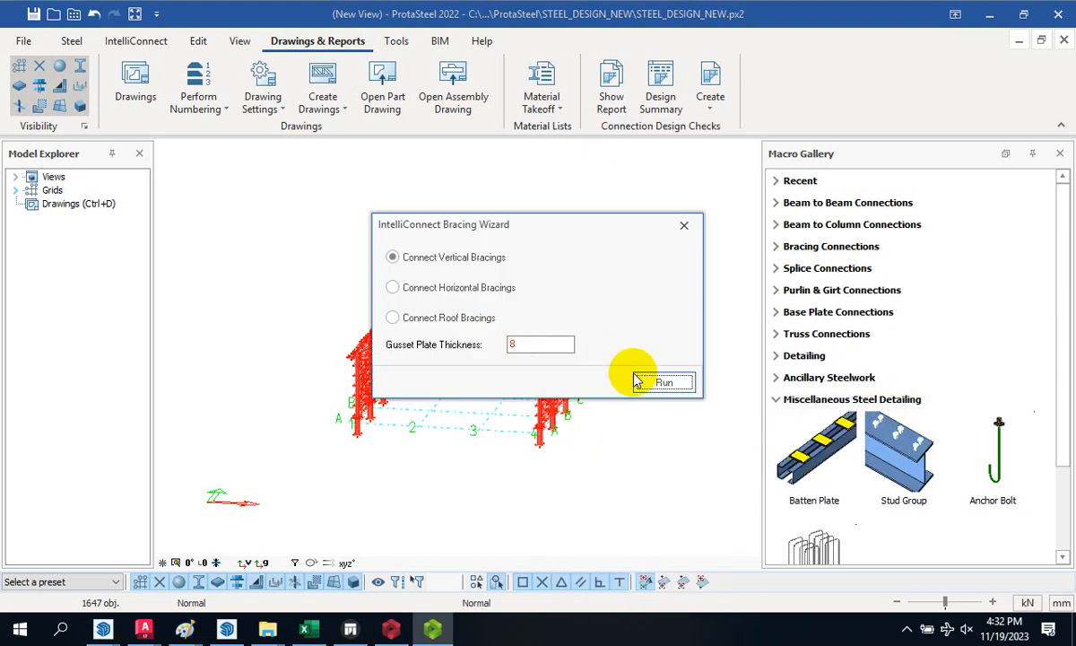
left_click(682, 227)
- Run IntelliConnect truss connections with gusset plate thickness 8 and close the log
right_click(551, 361)
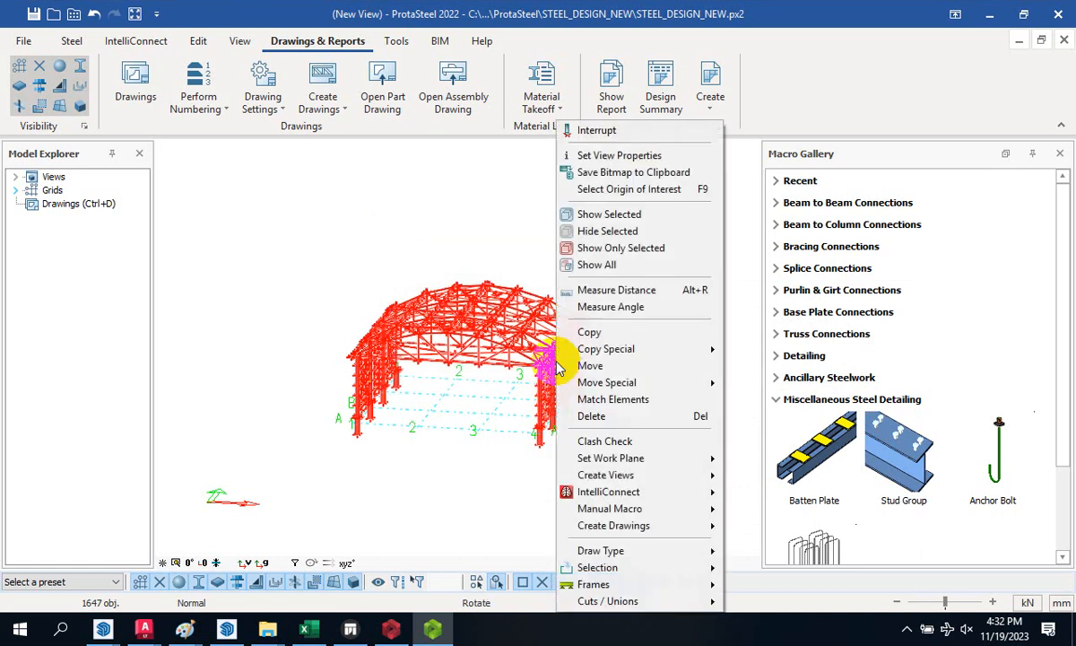
mouse_move(702, 492)
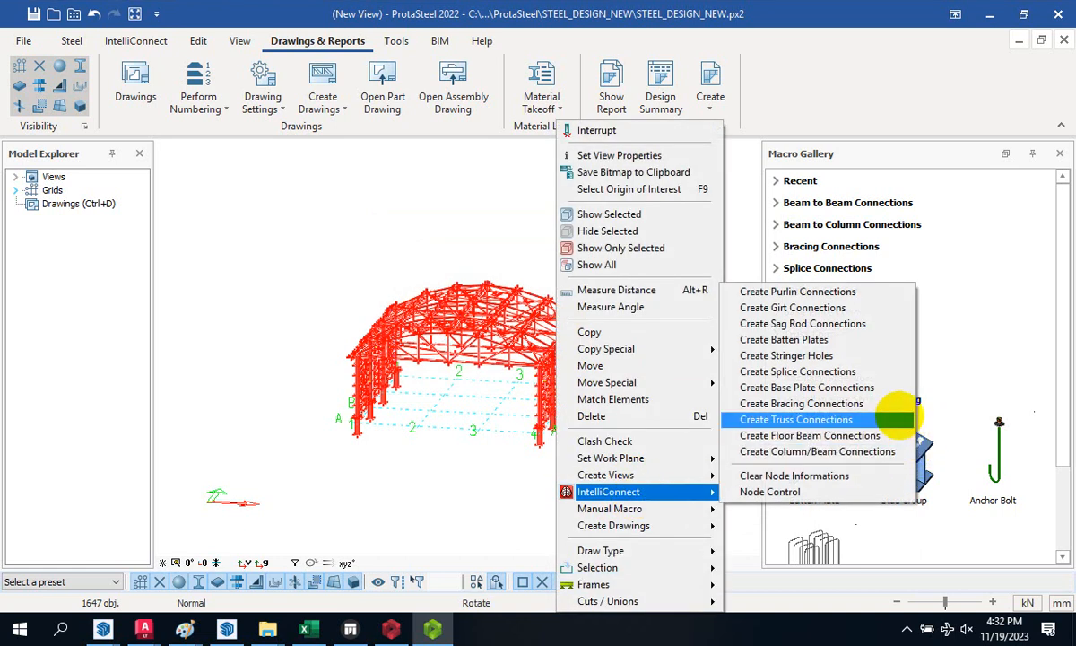
left_click(897, 419)
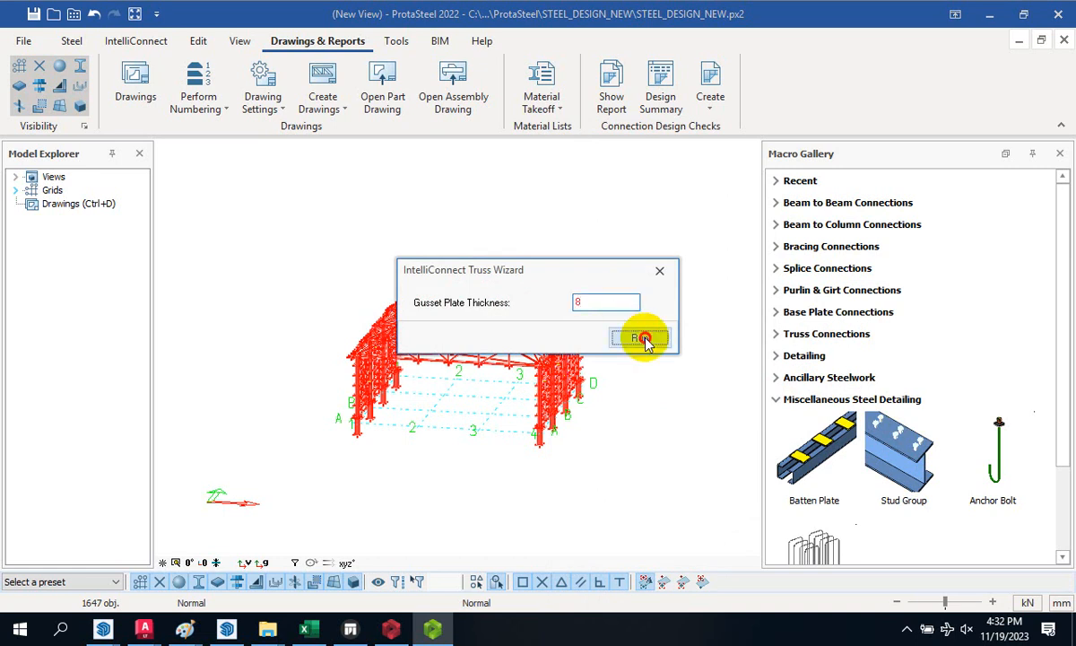
left_click(639, 338)
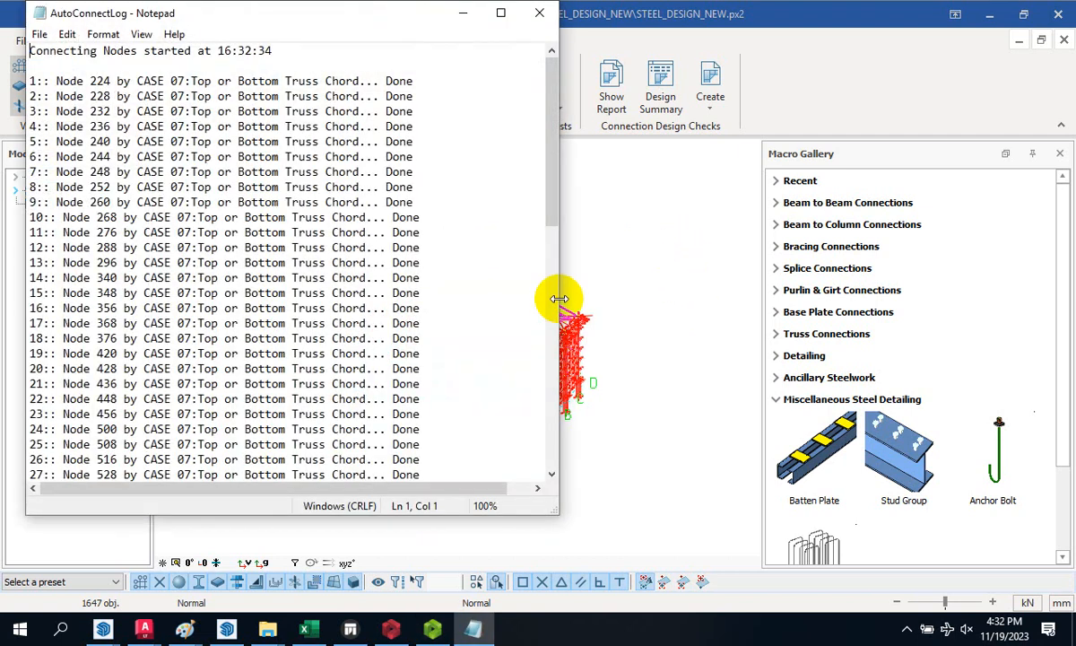
left_click(538, 11)
- Zoom around the roof trusses and select a green gusset plate on the lower chord
scroll(562, 382, "up", 3)
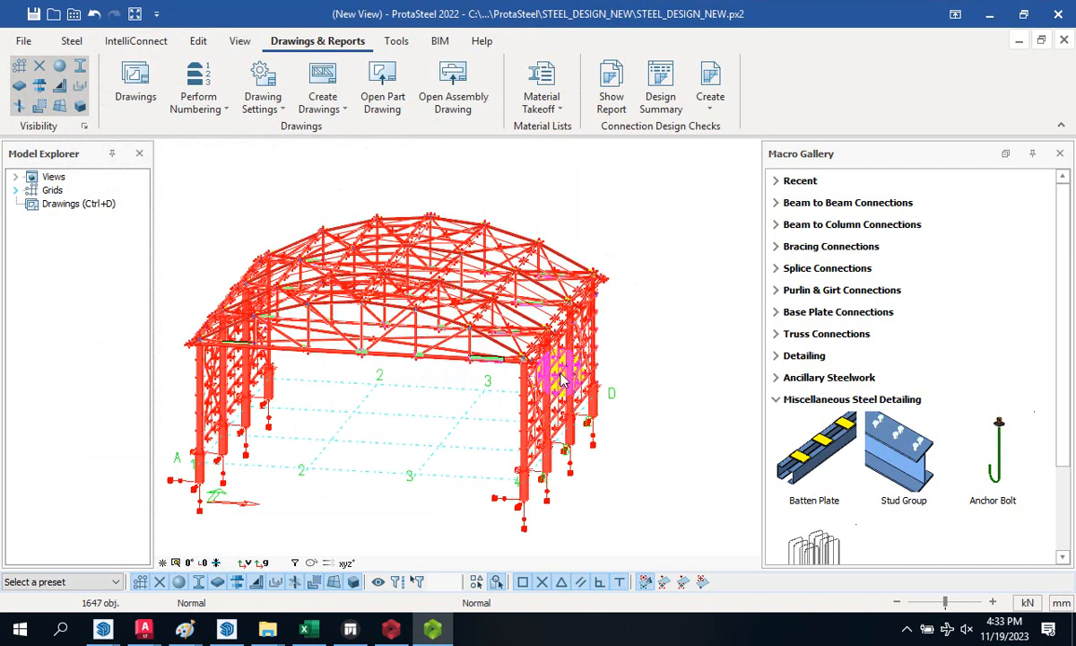
scroll(529, 334, "up", 10)
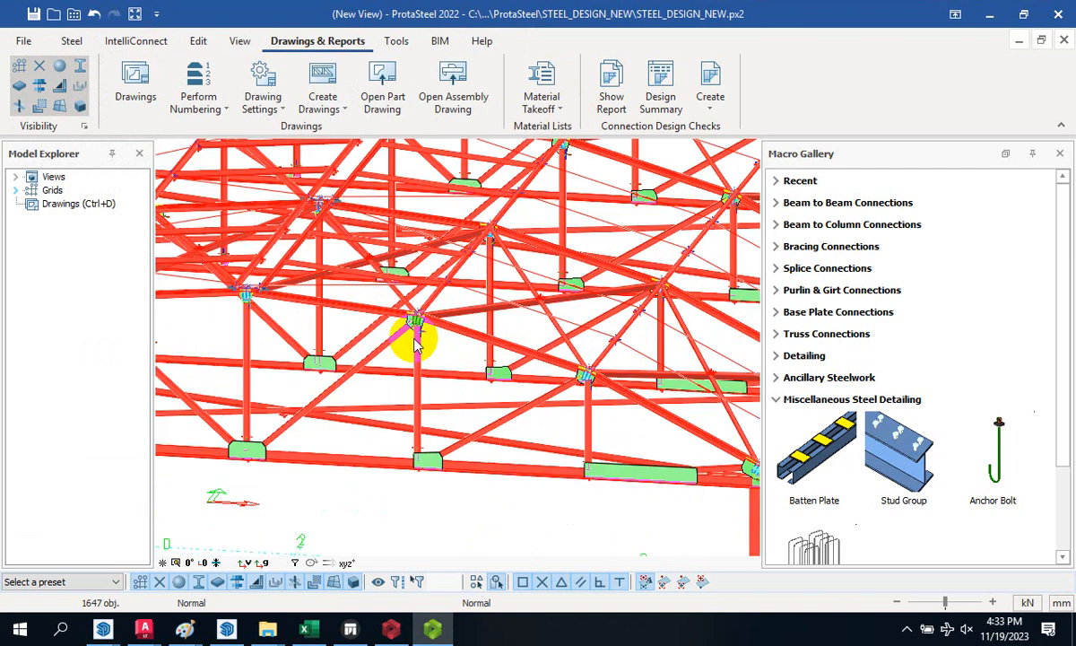
scroll(488, 449, "down", 5)
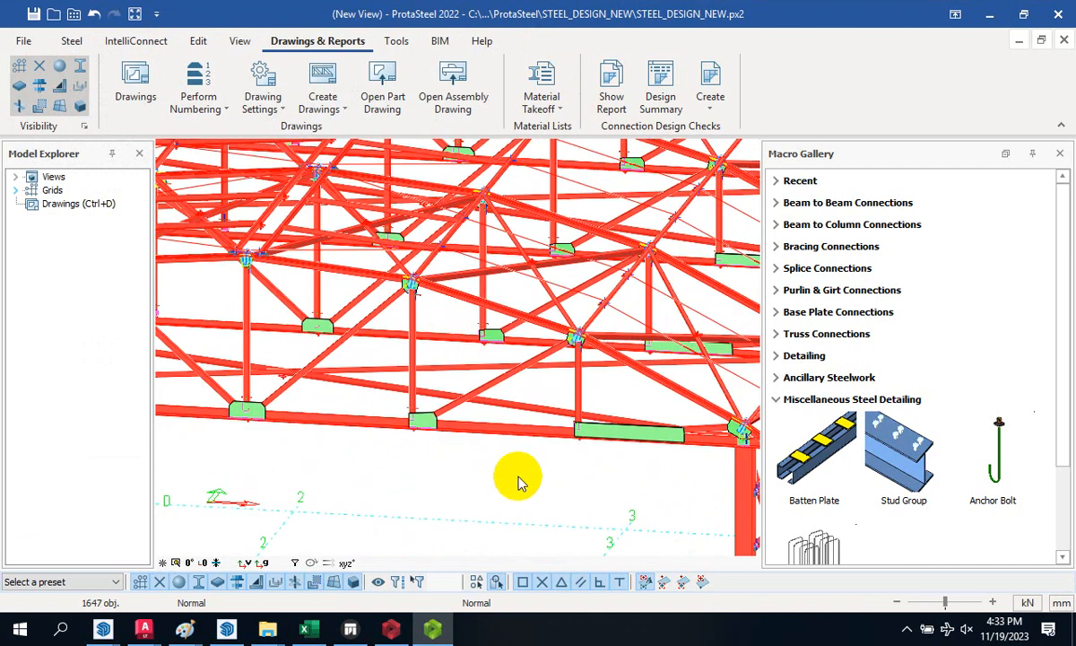
scroll(511, 455, "down", 3)
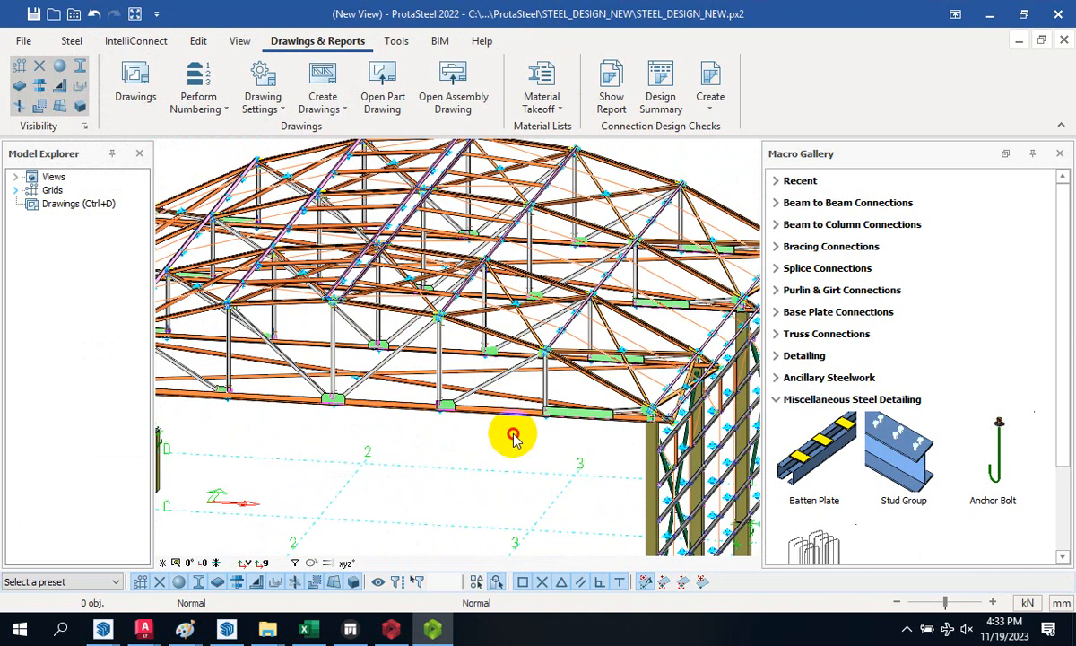
scroll(513, 437, "up", 6)
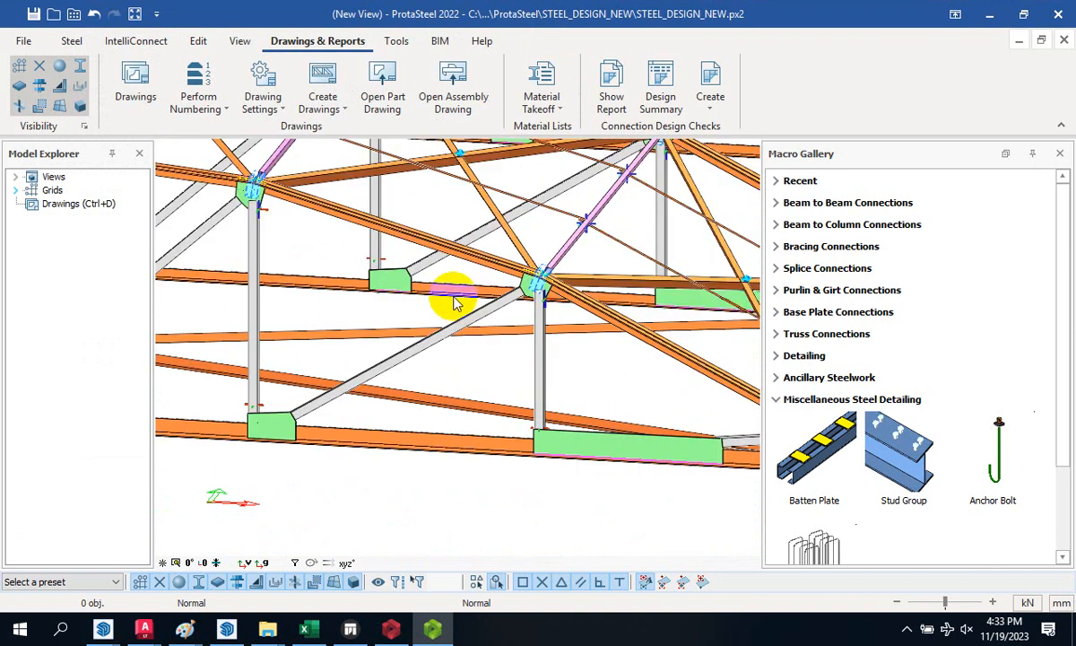
scroll(395, 283, "up", 3)
scroll(392, 267, "down", 5)
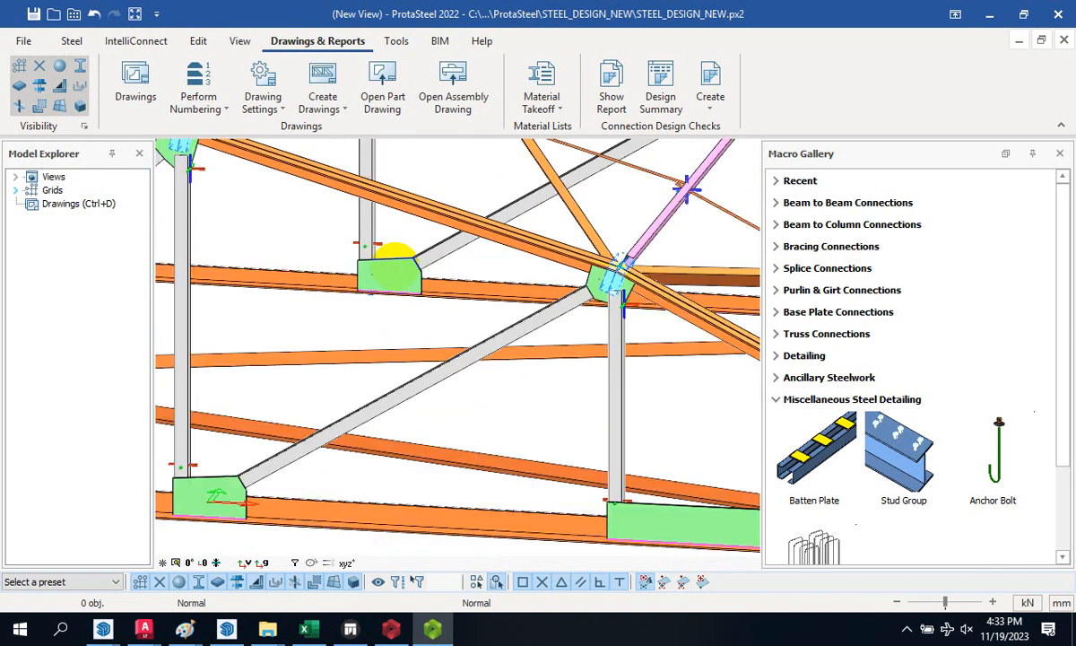
scroll(532, 242, "up", 5)
scroll(589, 264, "down", 5)
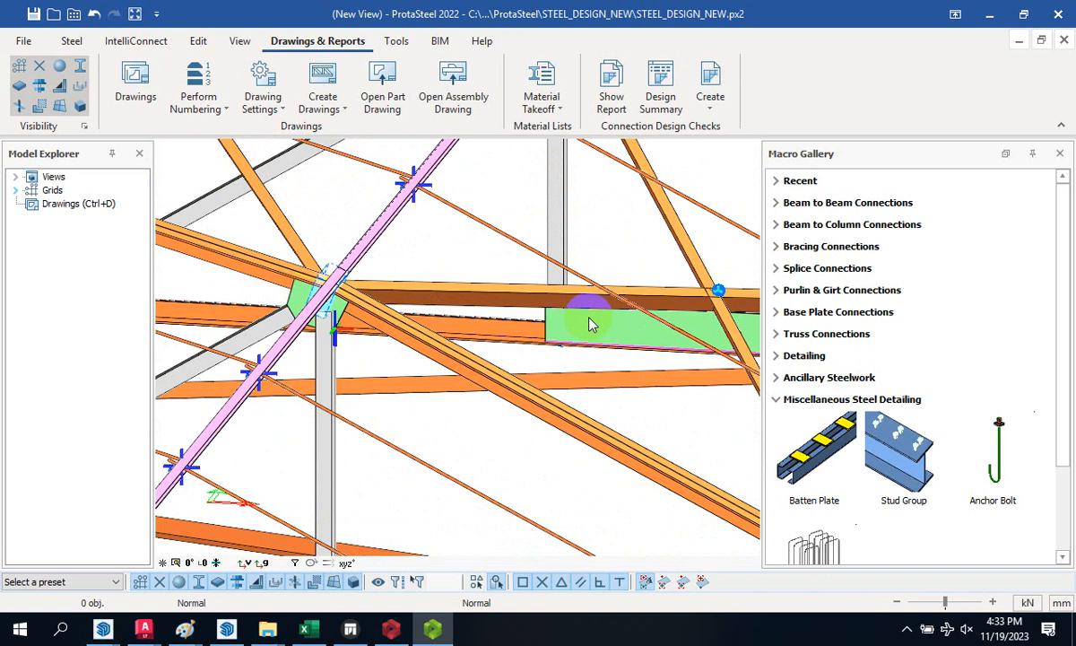
scroll(390, 359, "up", 5)
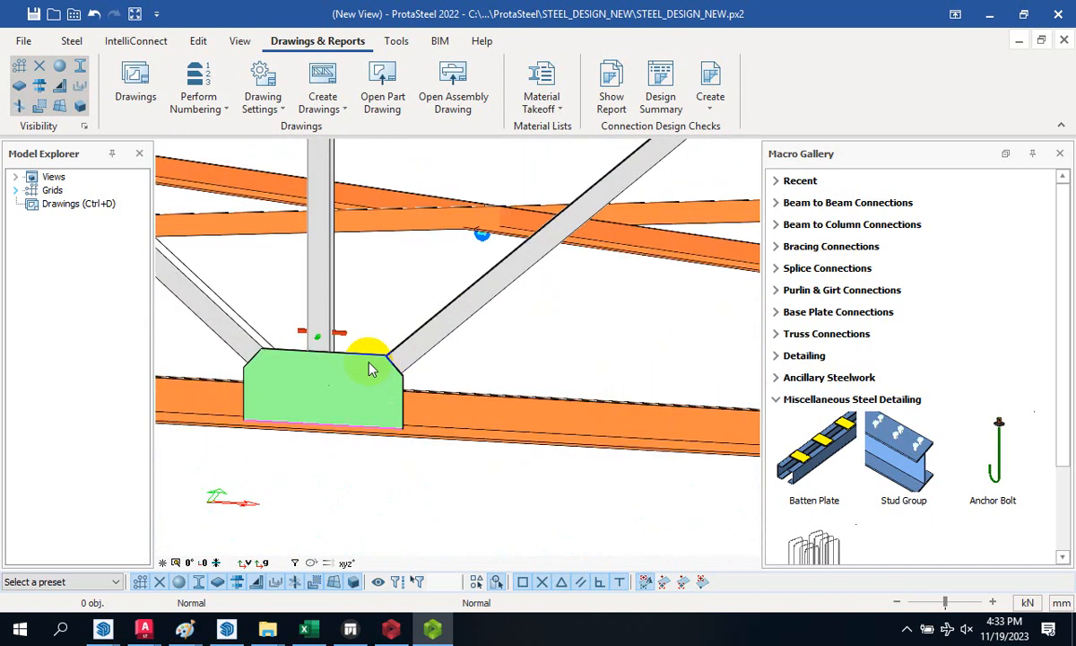
left_click(356, 370)
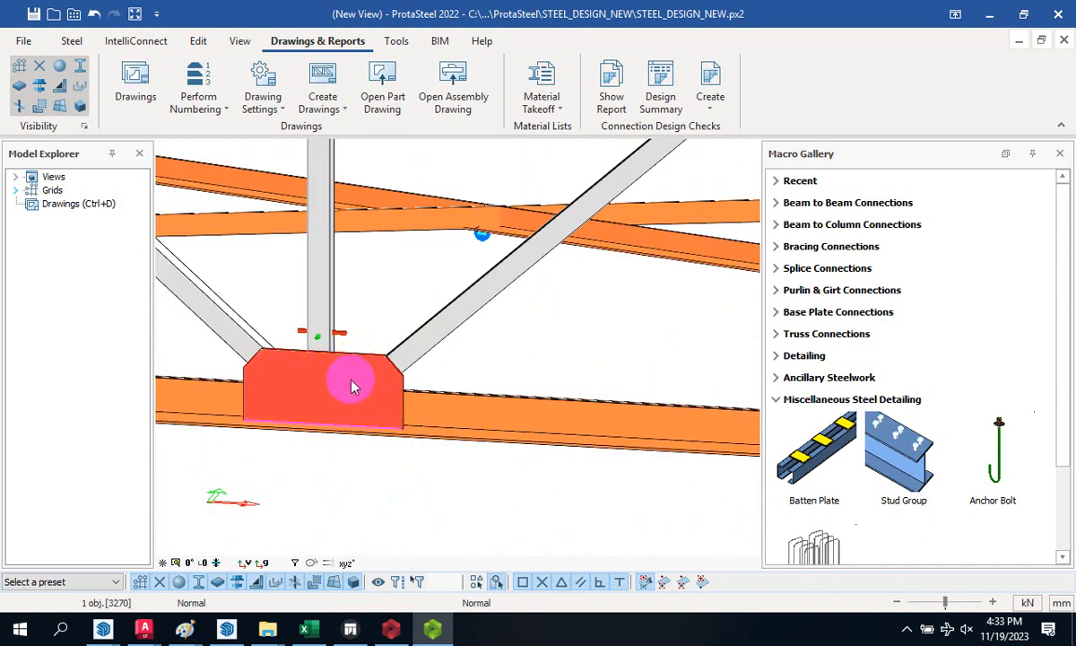
scroll(367, 377, "down", 3)
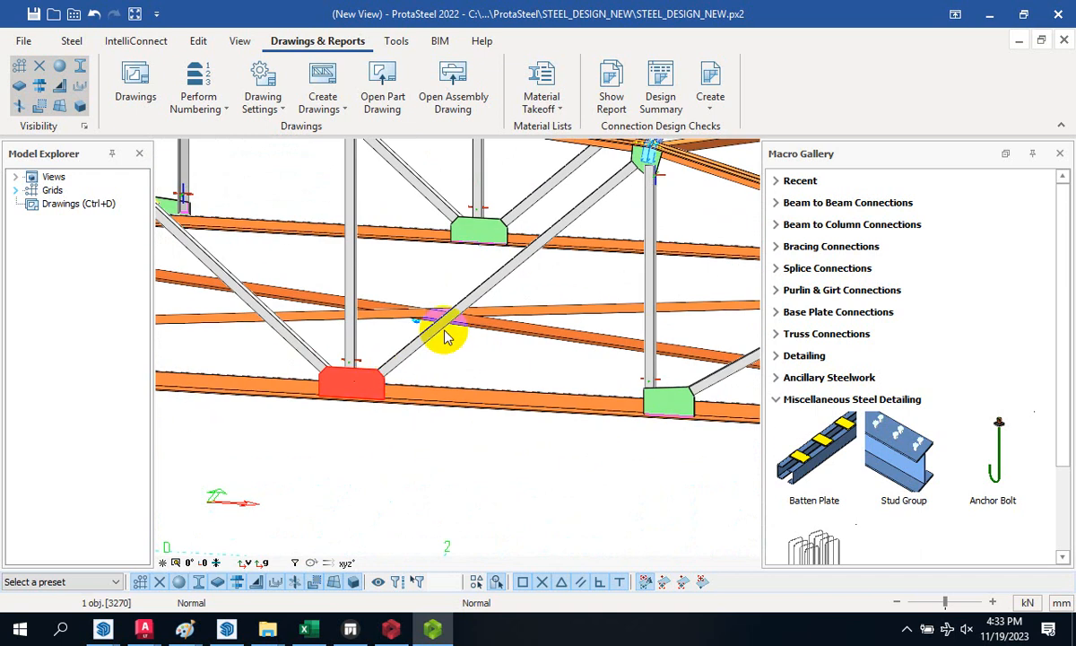
- Create a BS5950 connection design check report for the selected gusset plate
left_click(711, 105)
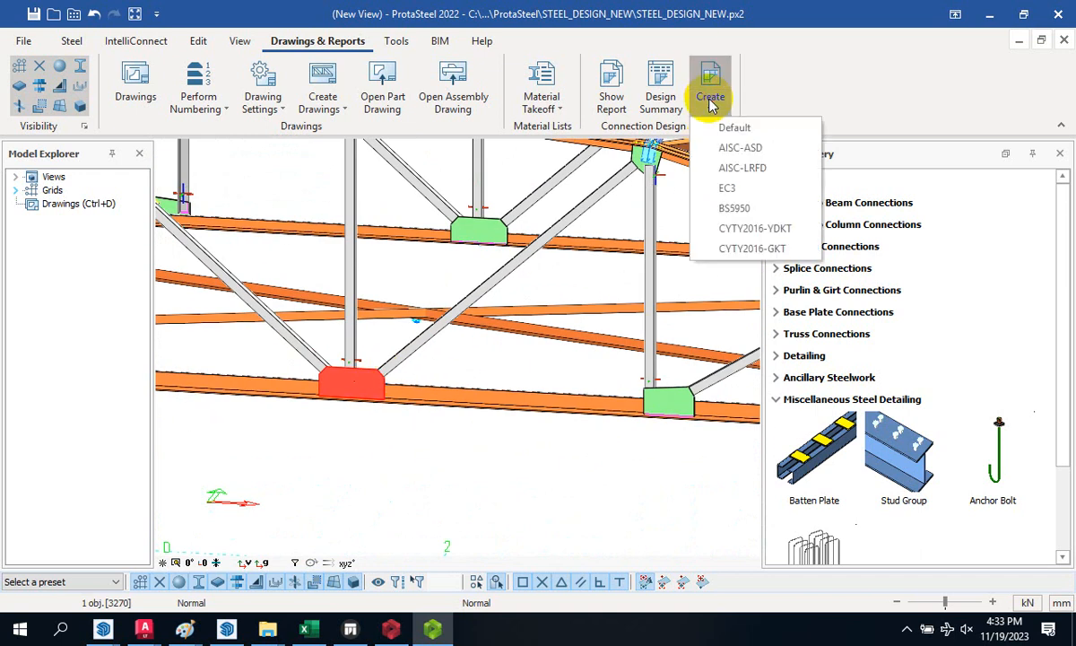
left_click(761, 214)
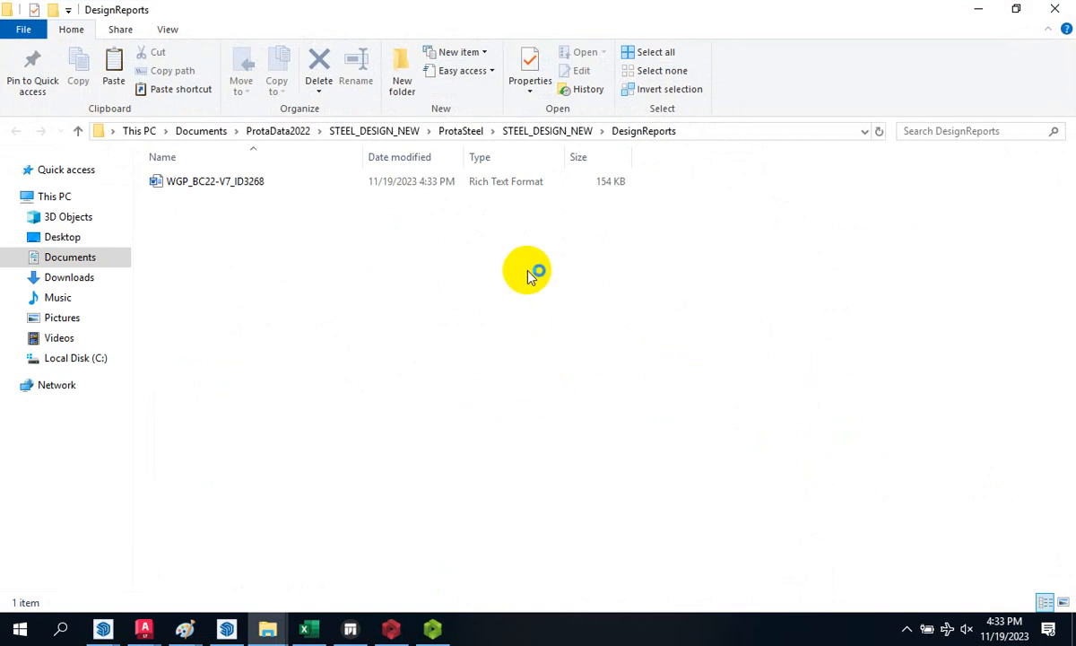
- Open the WGP_BC22-V7_ID3268 report in Word, accepting the Normal template prompt
left_click(308, 186)
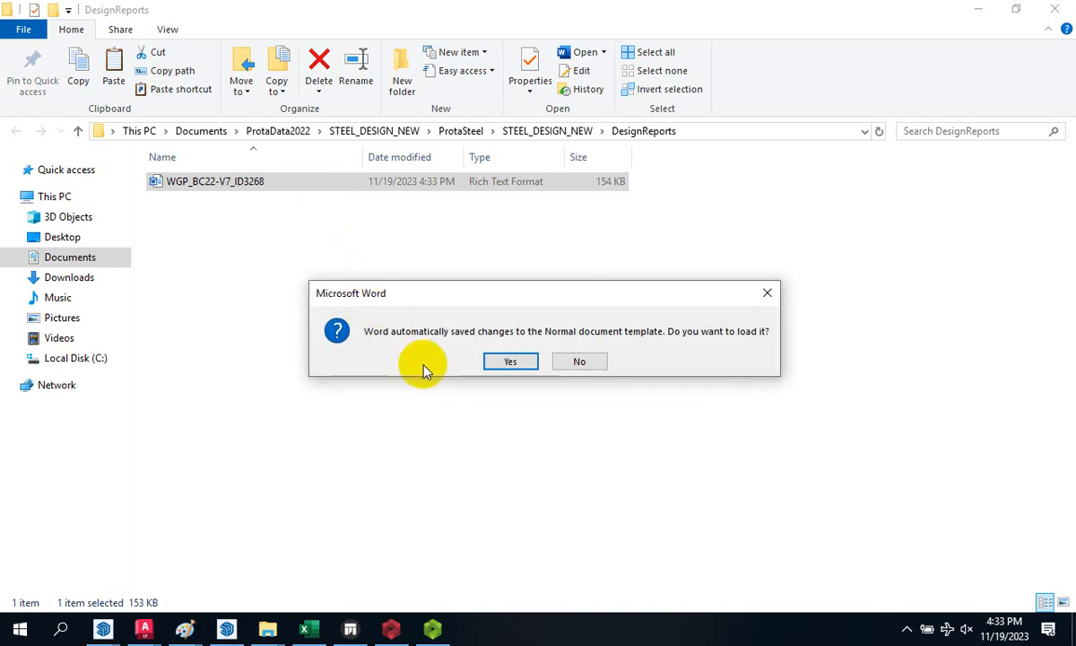
left_click(513, 362)
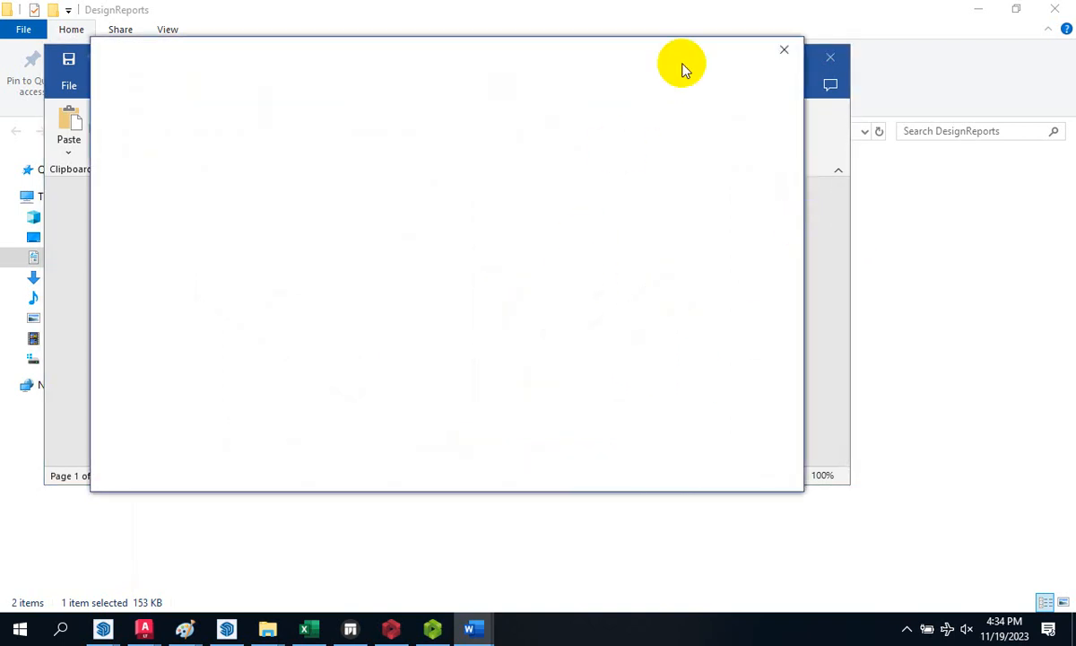
- Dismiss the Office licence popup and maximize the report window
left_click(783, 49)
mouse_move(844, 208)
left_mouse_down()
mouse_move(836, 227)
mouse_move(835, 206)
left_mouse_up()
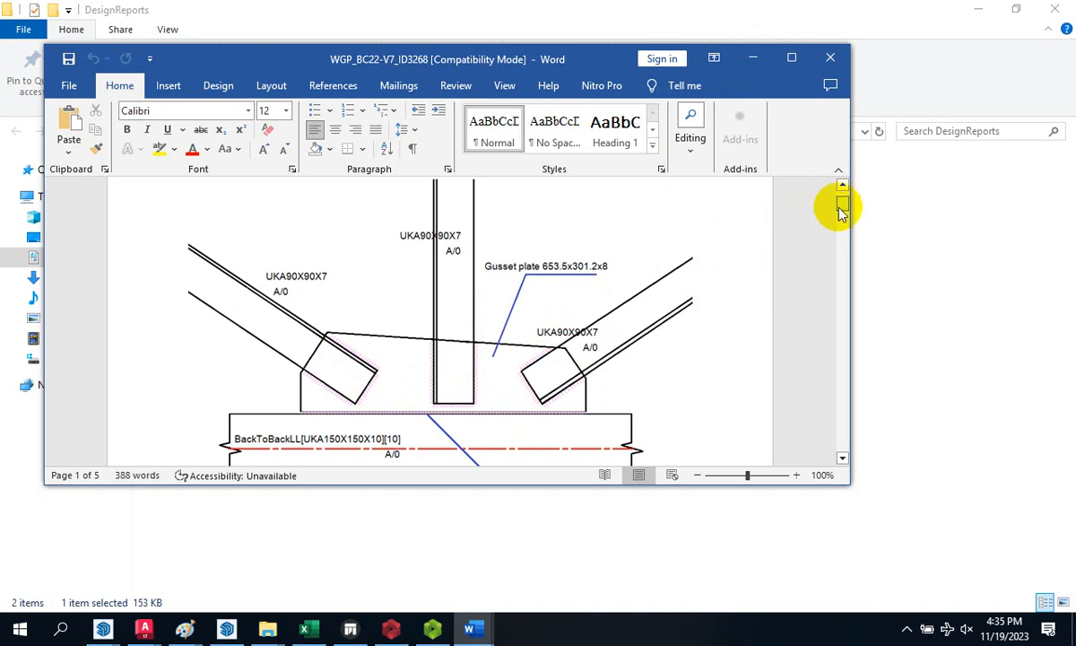
mouse_move(843, 206)
left_mouse_down()
mouse_move(834, 439)
mouse_move(843, 248)
left_mouse_up()
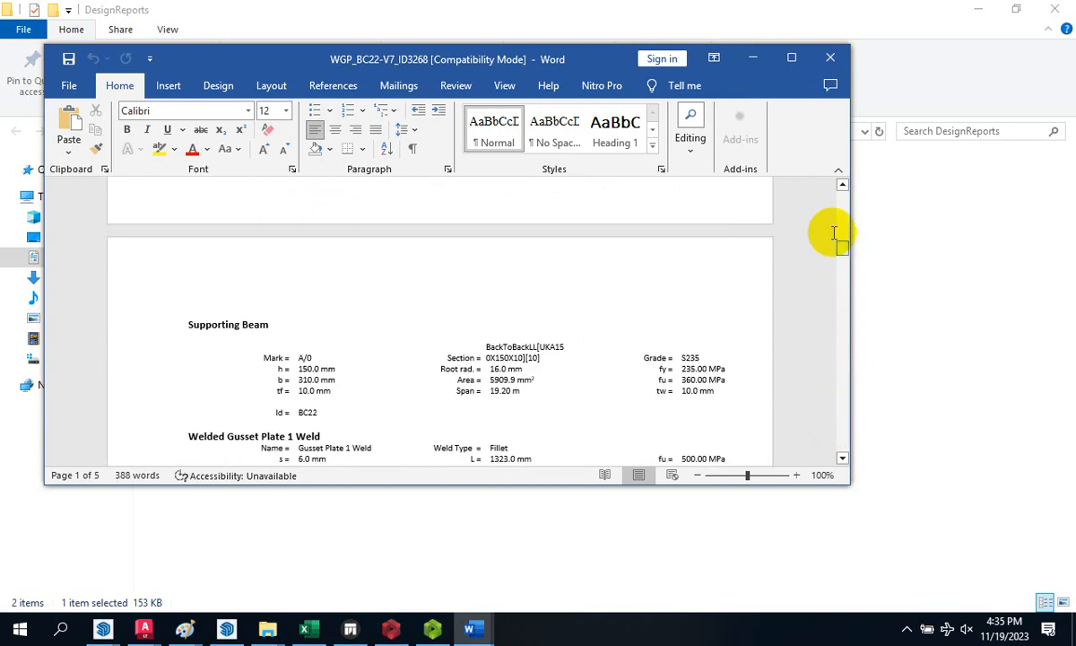
left_click(798, 59)
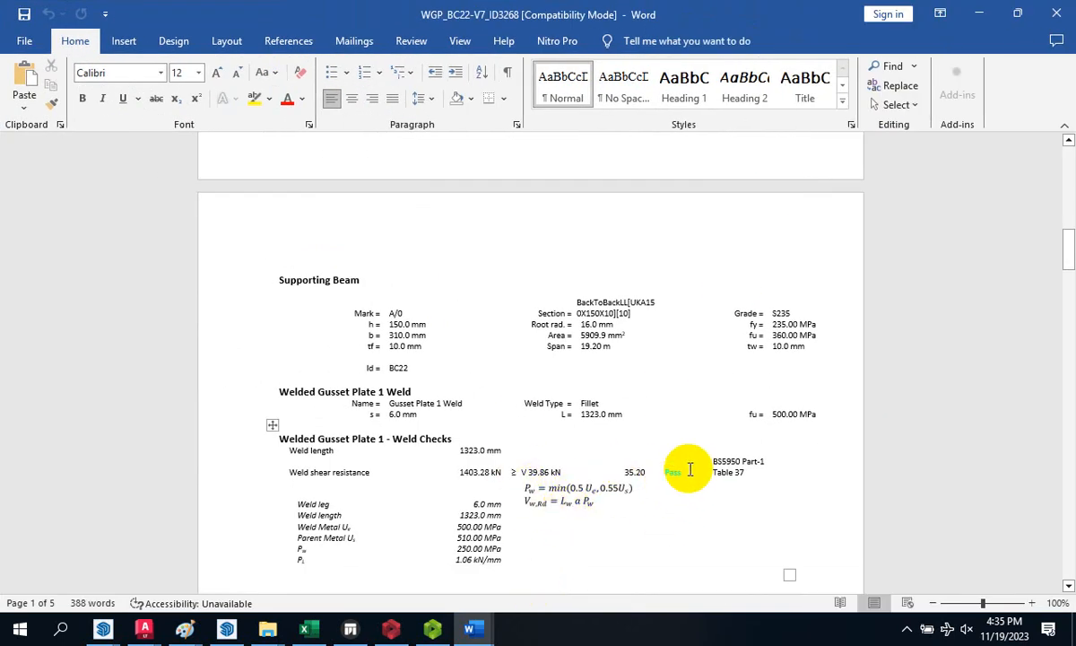
- Scroll through the report, including the weld check: 1403.28 kN versus 39.86 kN, Pass
scroll(497, 504, "down", 15)
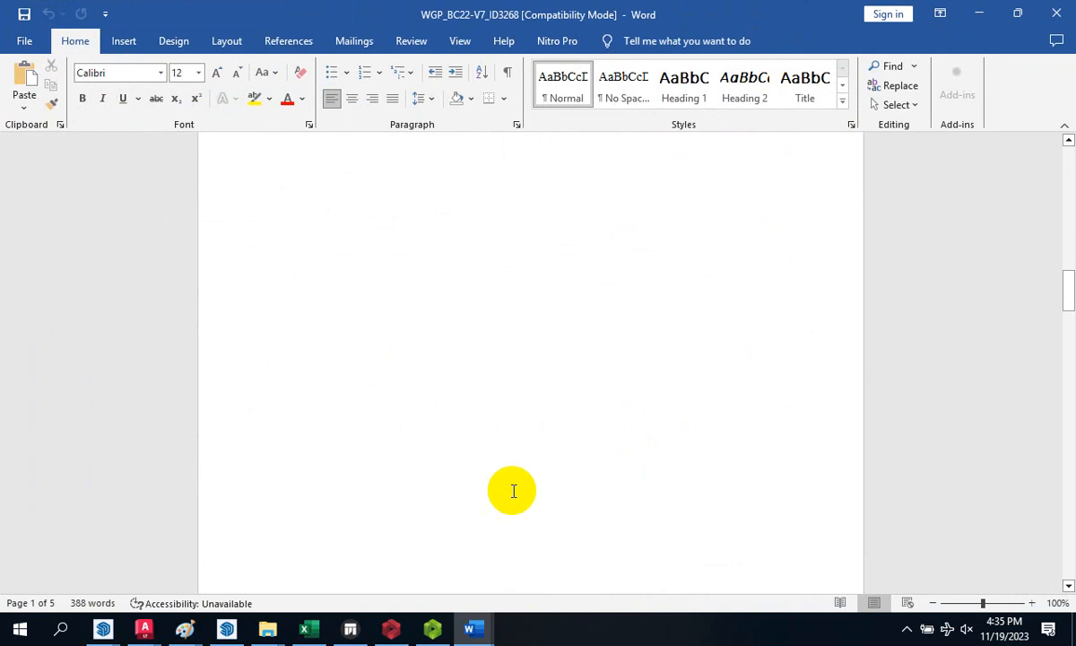
scroll(513, 474, "down", 20)
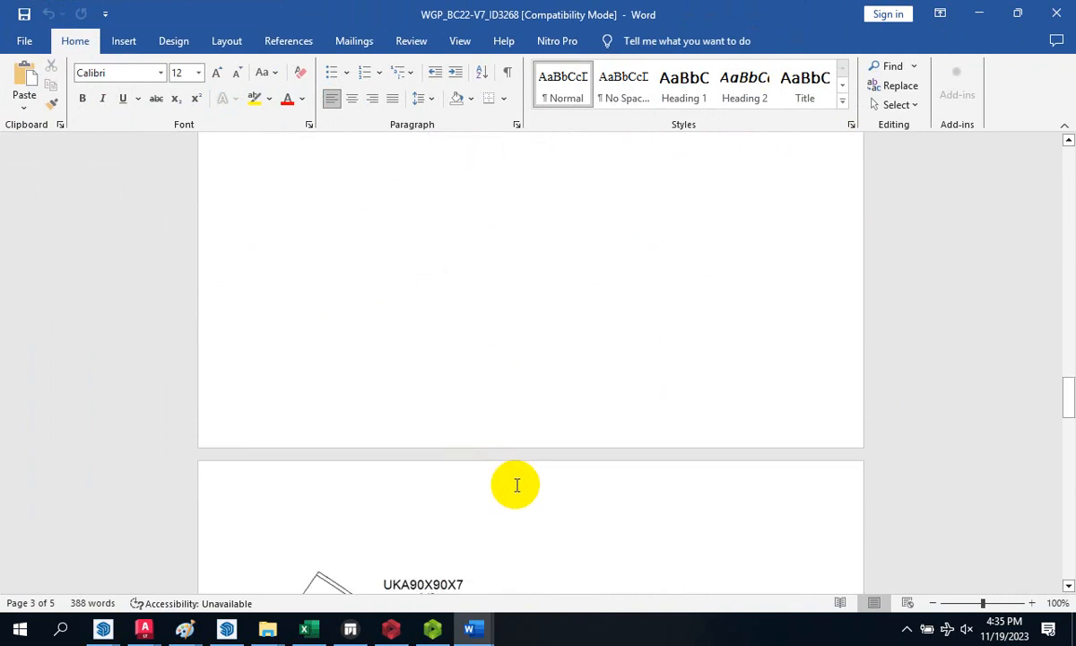
scroll(521, 468, "down", 8)
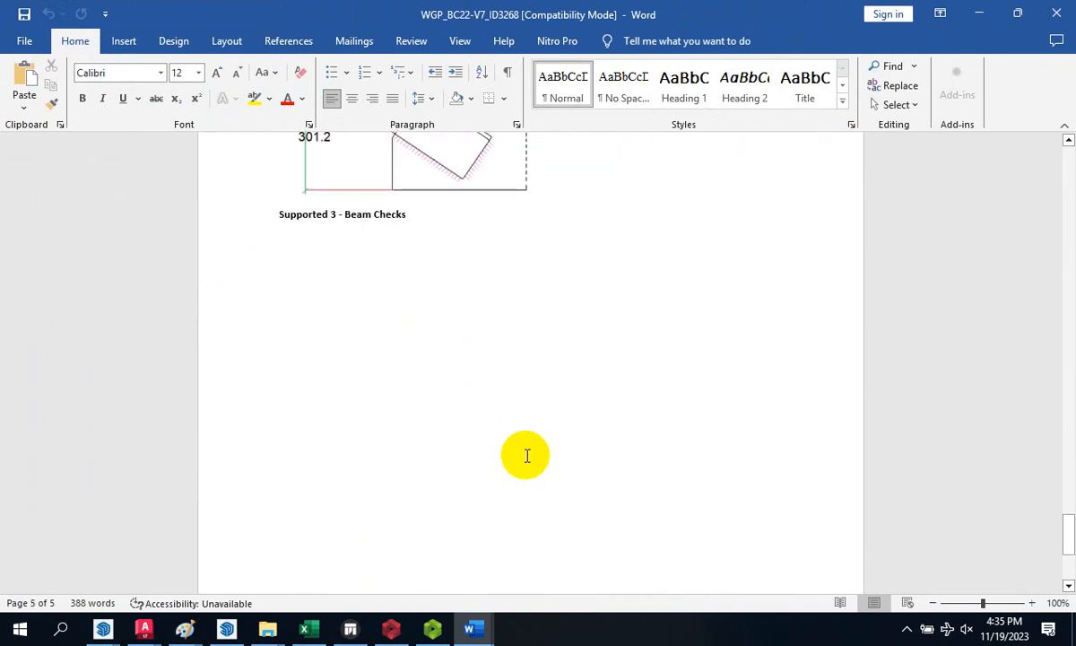
scroll(526, 456, "down", 2)
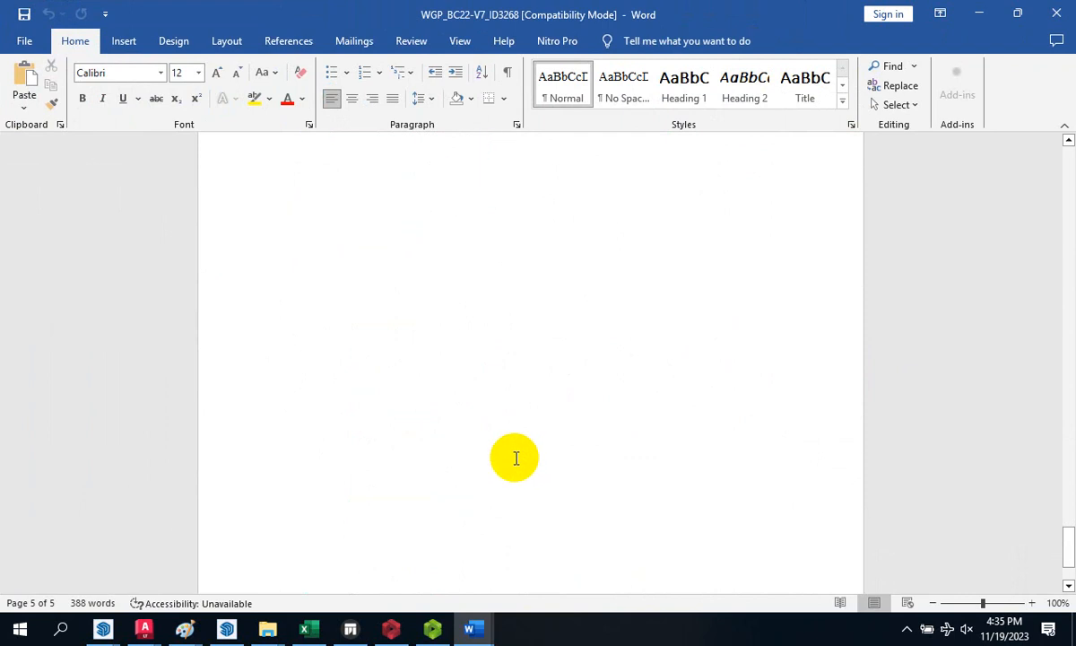
scroll(516, 459, "up", 10)
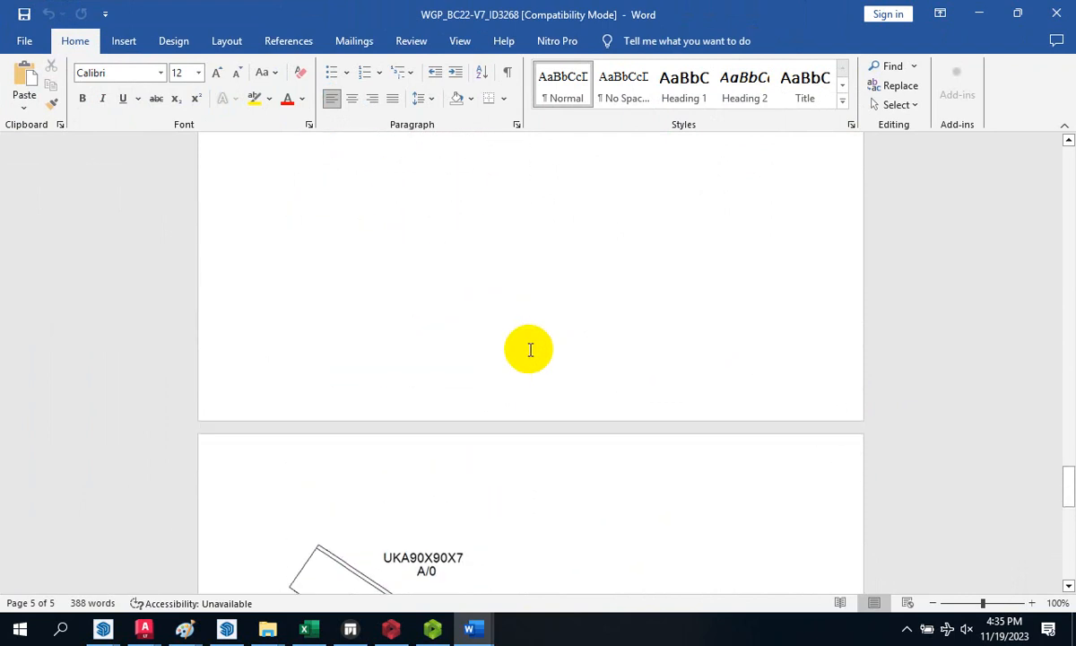
scroll(530, 349, "up", 8)
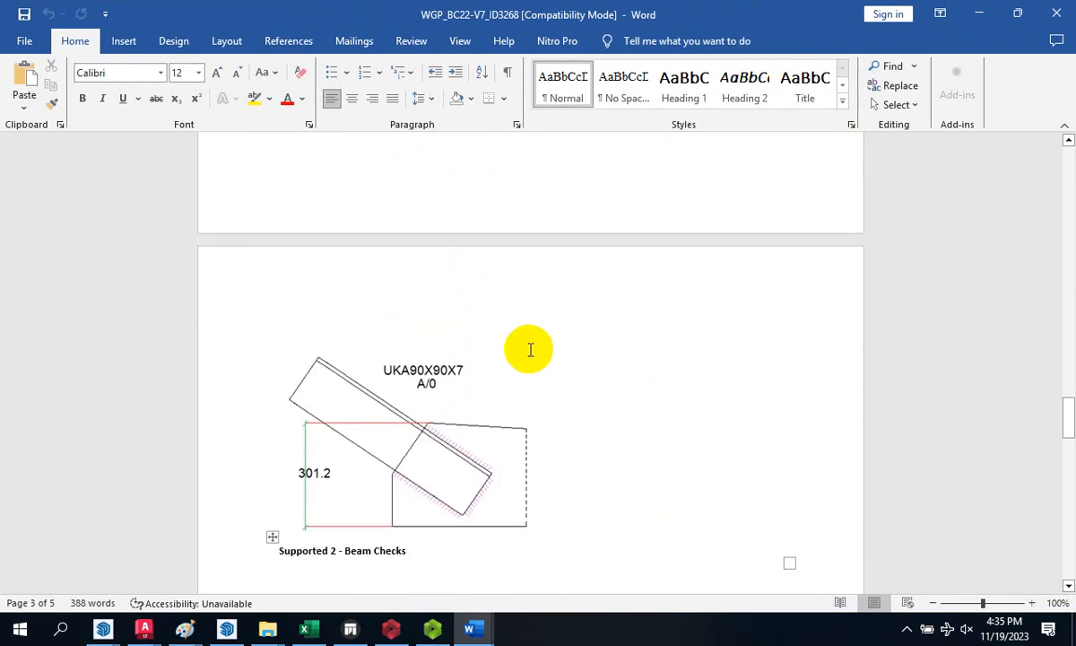
scroll(530, 349, "up", 10)
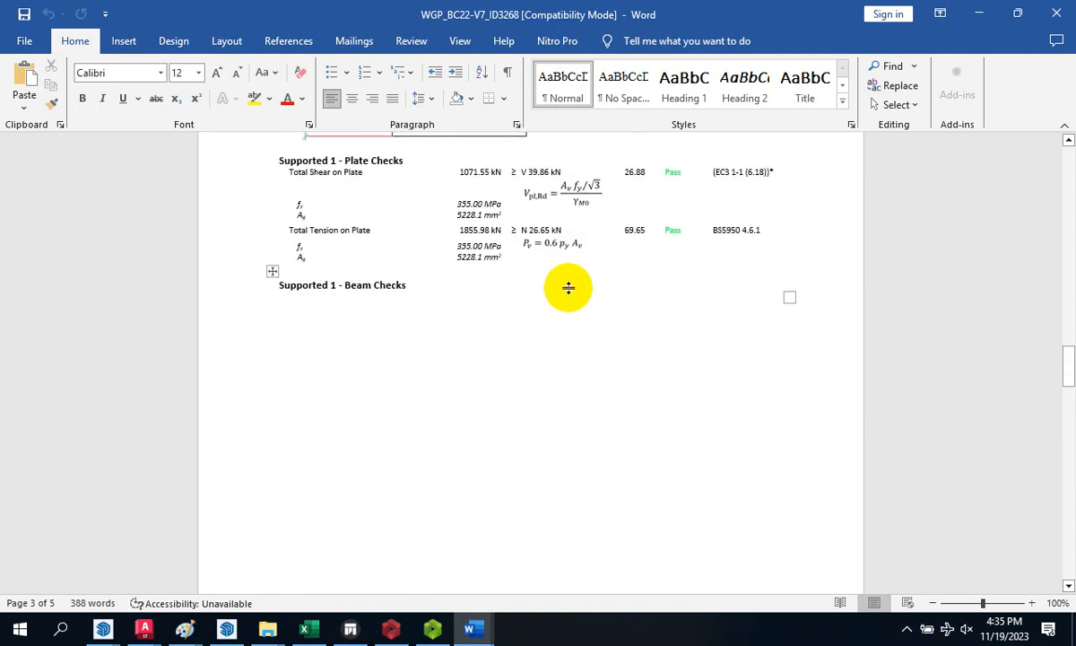
scroll(569, 291, "up", 8)
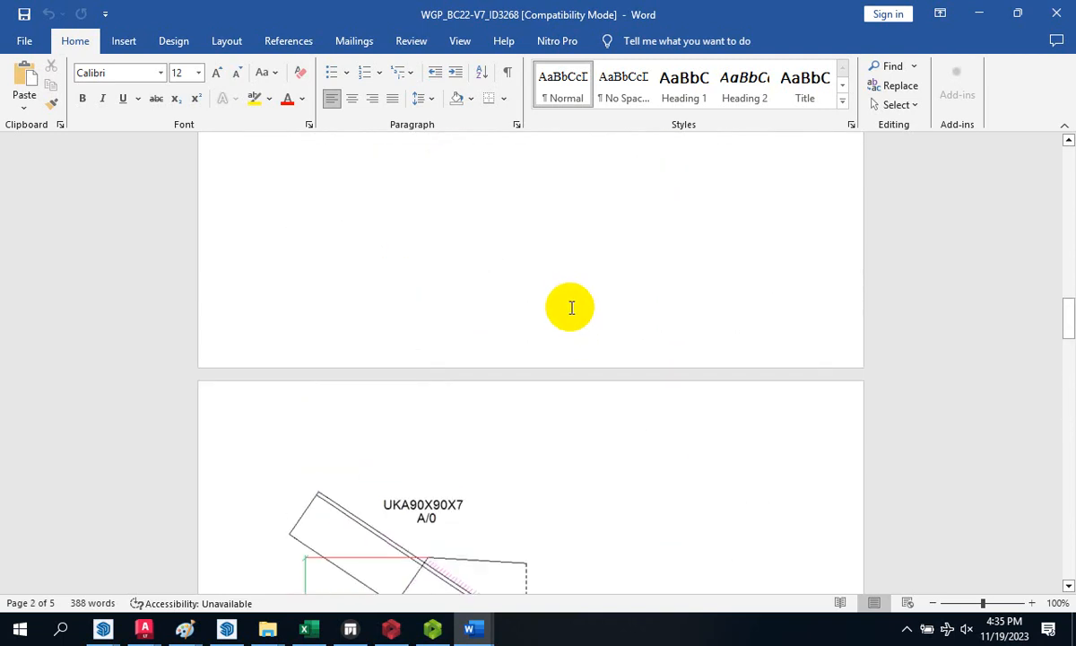
scroll(572, 308, "up", 15)
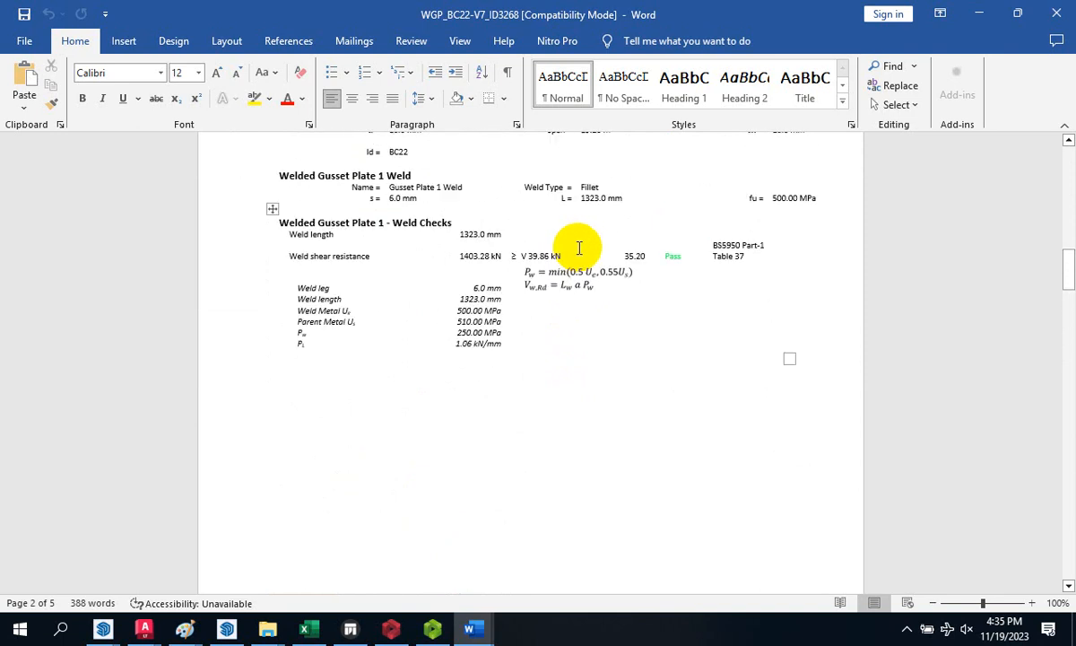
scroll(560, 333, "up", 10)
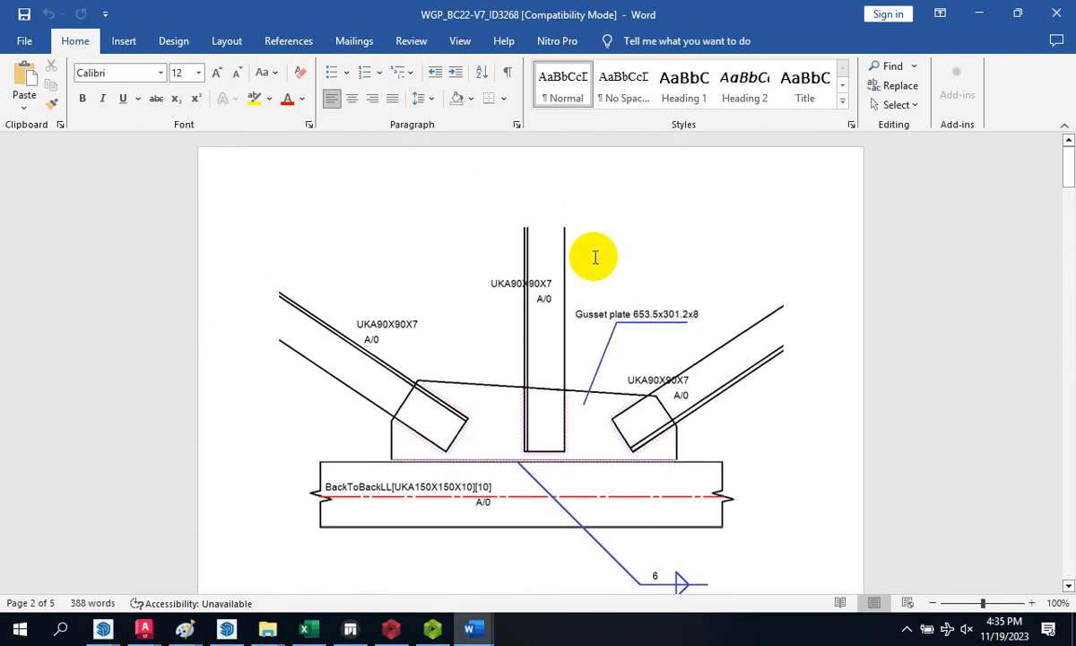
- Close Word and return to the ProtaSteel shed model
left_click(1054, 14)
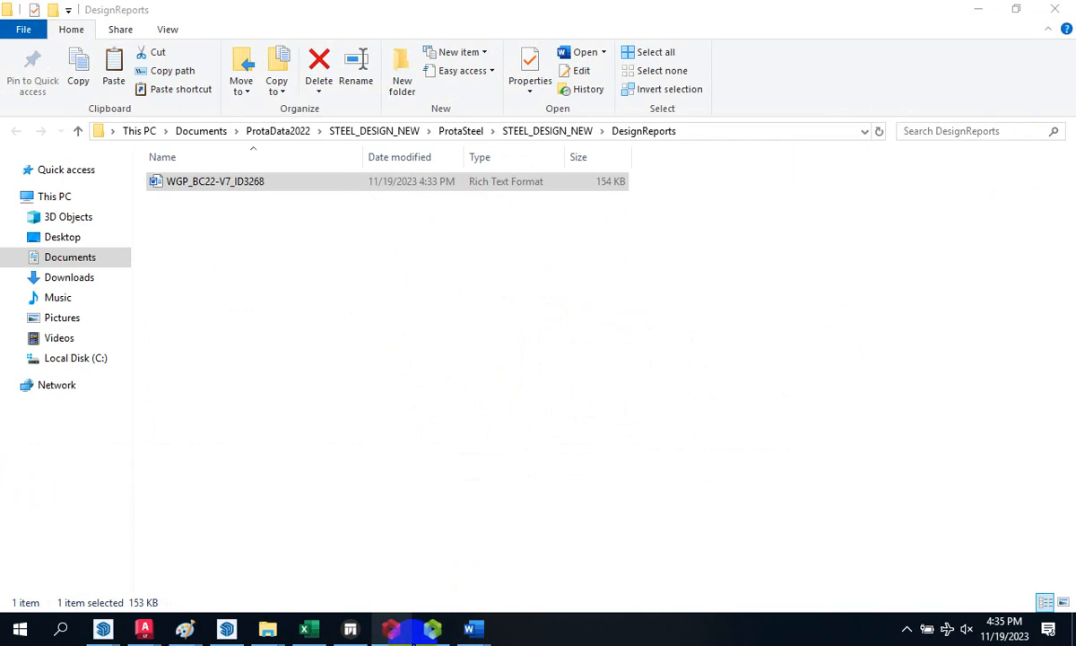
left_click(433, 629)
scroll(491, 473, "down", 5)
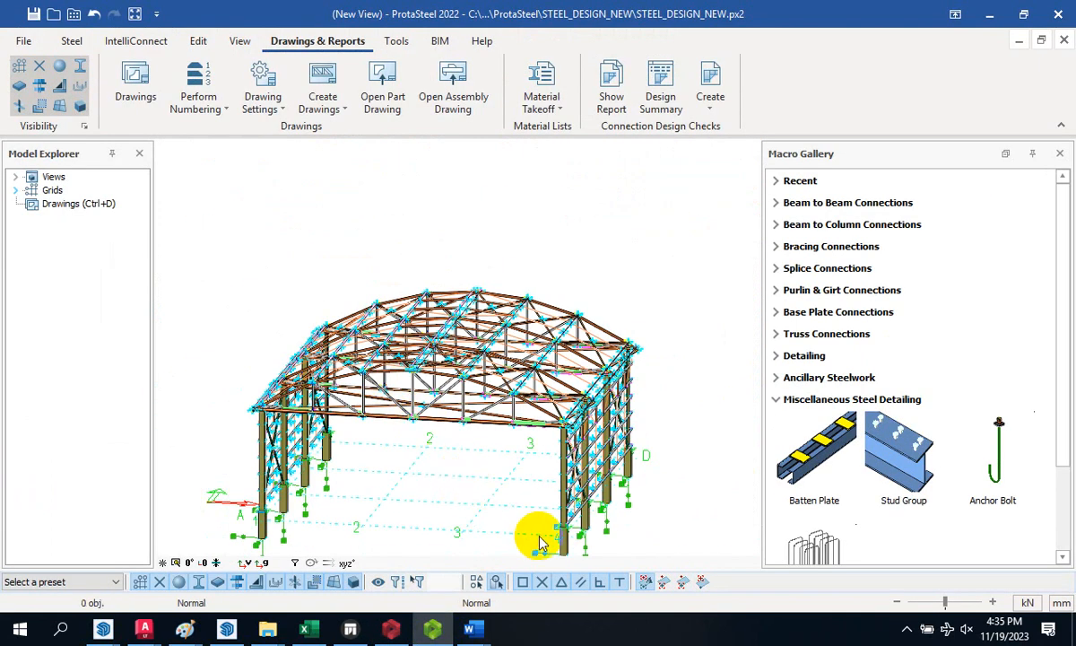
- Select everything with Ctrl+A and browse the IntelliConnect menu, then dismiss it and deselect
scroll(533, 468, "up", 8)
scroll(552, 404, "down", 8)
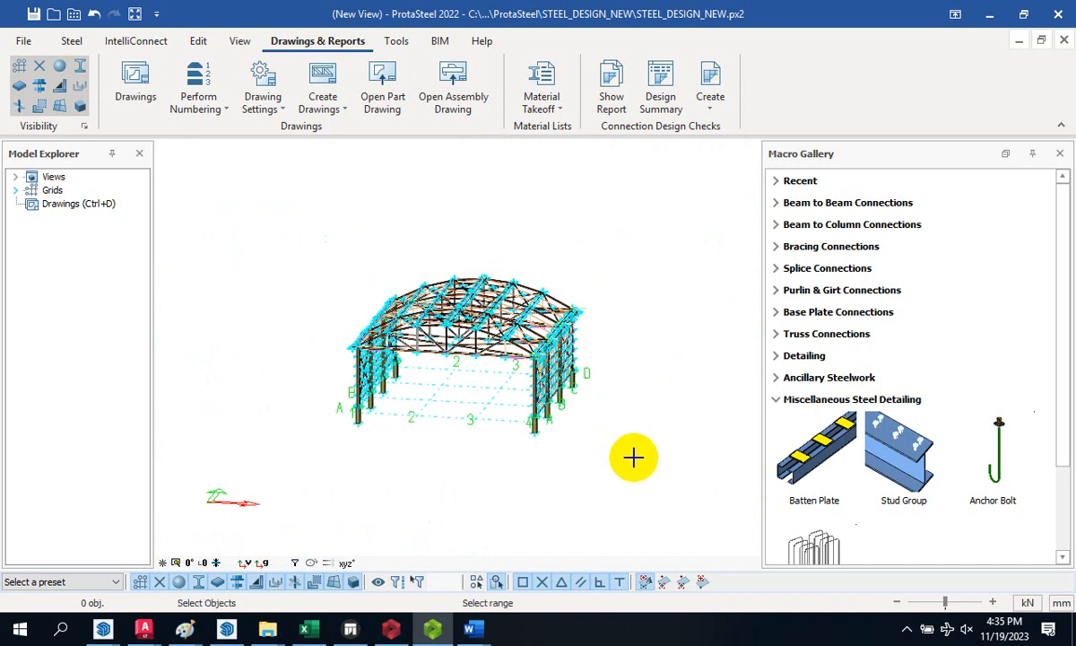
key("ctrl+a")
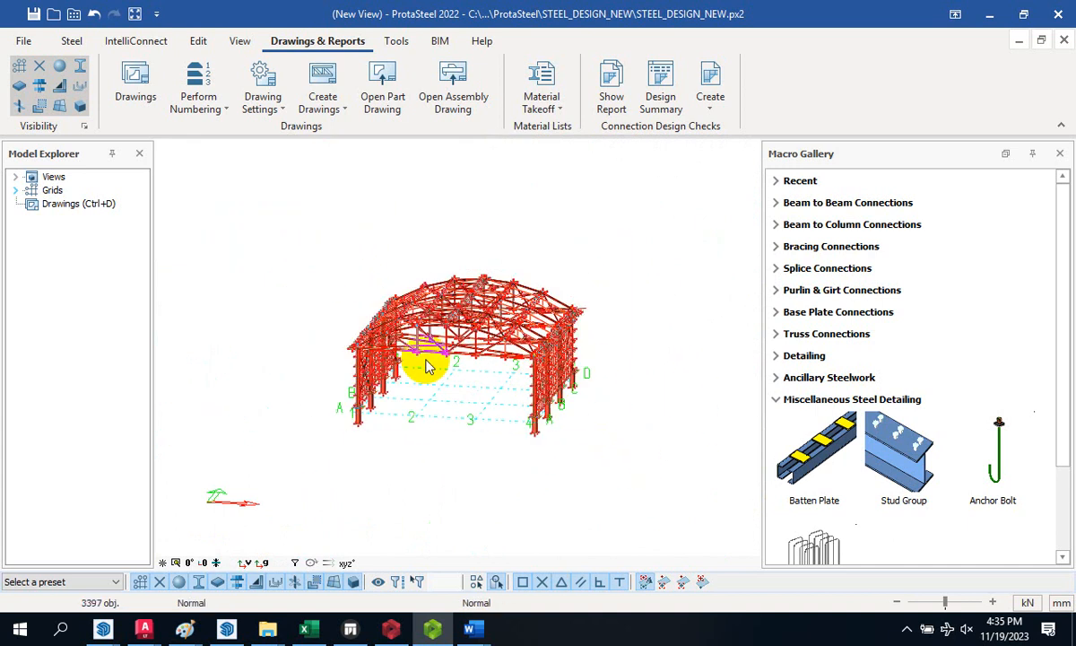
right_click(441, 324)
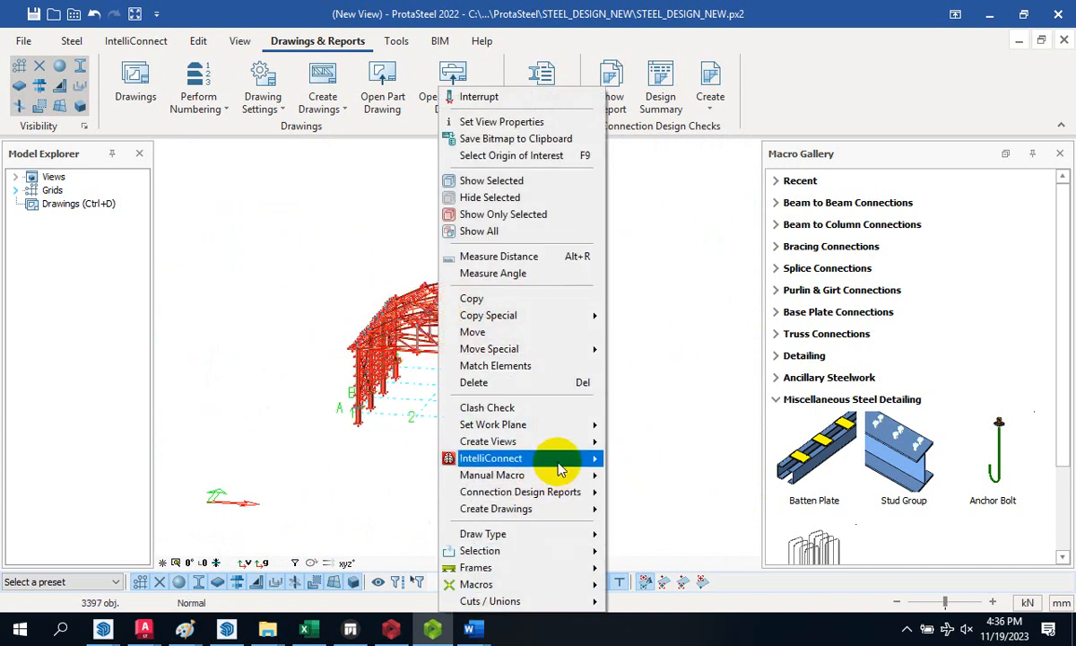
mouse_move(560, 458)
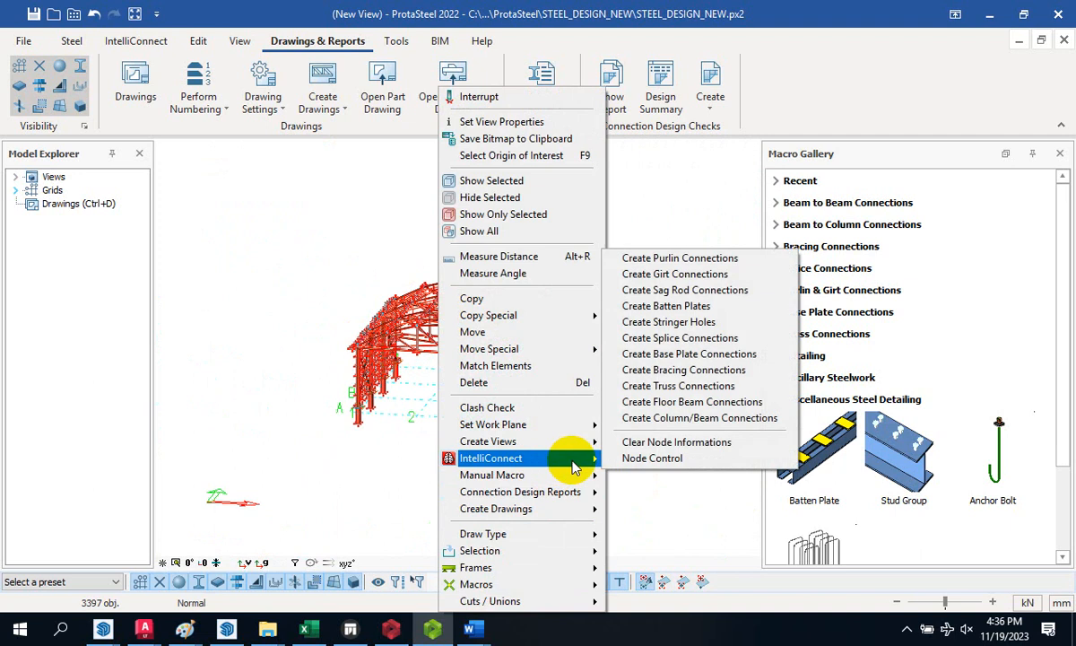
left_click(709, 442)
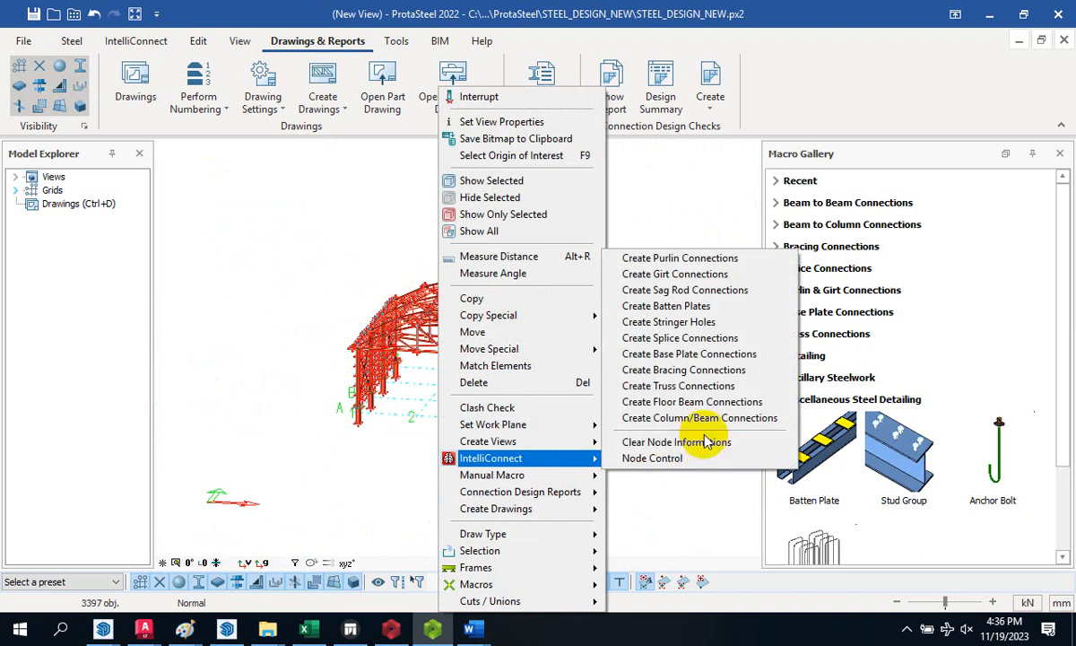
left_click(288, 451)
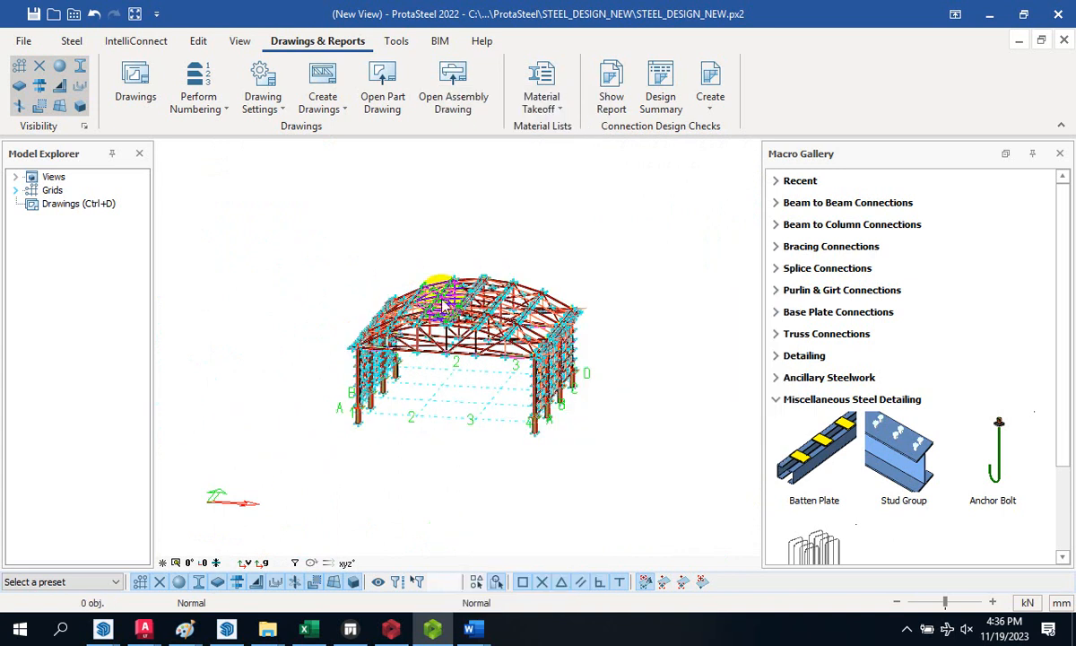
- Zoom around the truss connections and window-select the whole steel frame, all 3397 objects
scroll(484, 332, "up", 5)
scroll(484, 332, "up", 10)
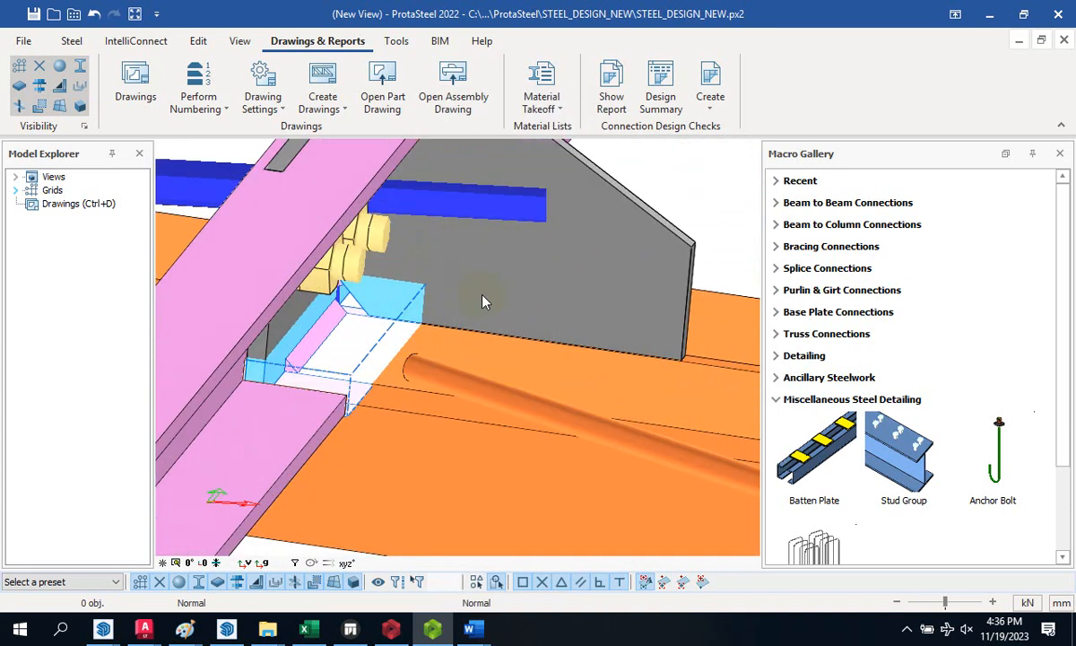
scroll(408, 320, "down", 10)
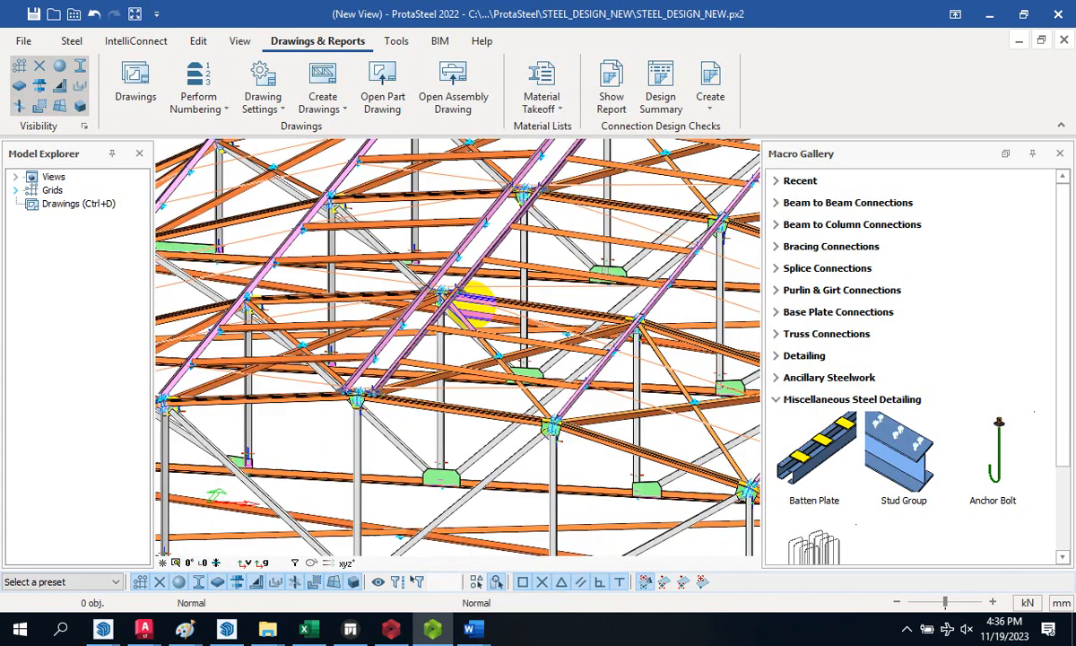
scroll(375, 352, "up", 4)
scroll(440, 395, "down", 5)
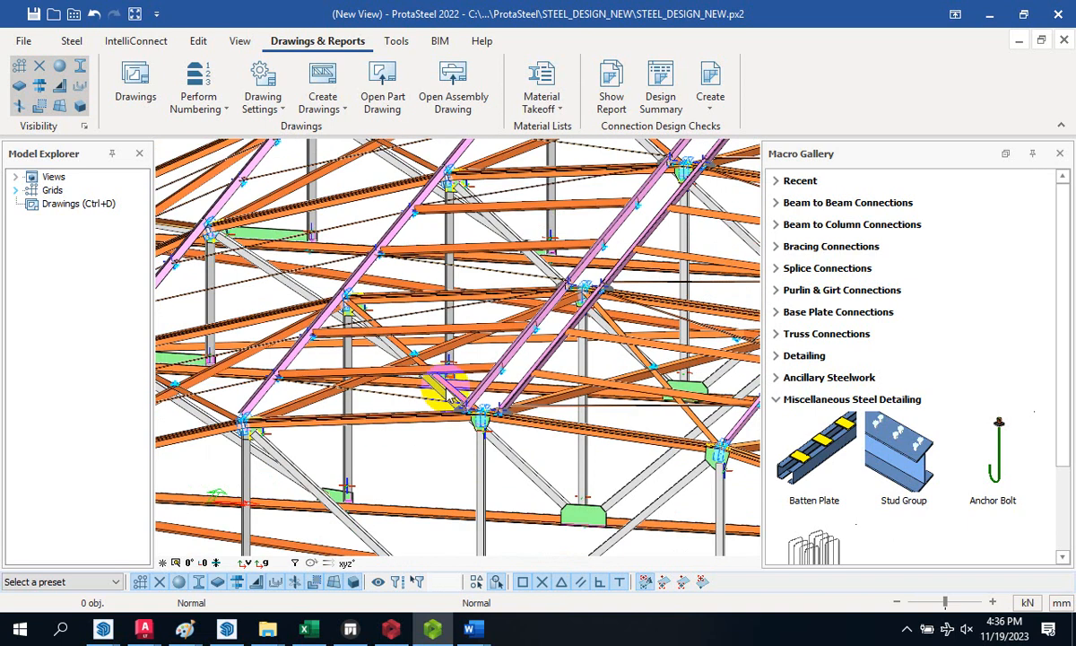
scroll(453, 408, "up", 3)
scroll(456, 413, "down", 4)
scroll(365, 444, "up", 6)
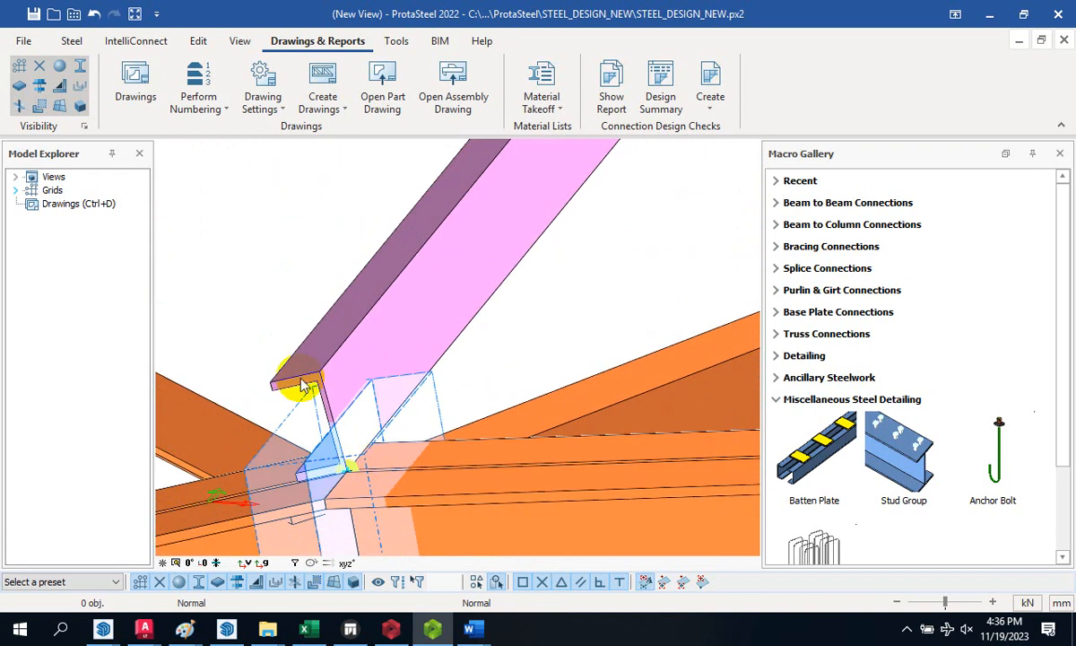
scroll(294, 372, "down", 4)
scroll(318, 342, "down", 6)
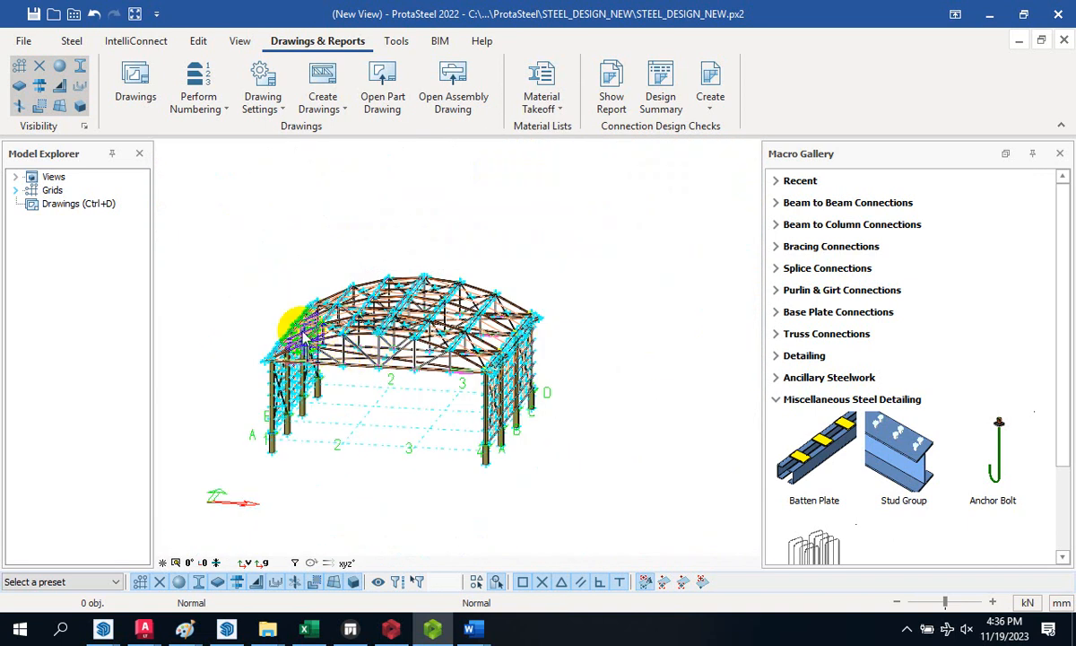
left_click_drag(198, 193, 613, 539)
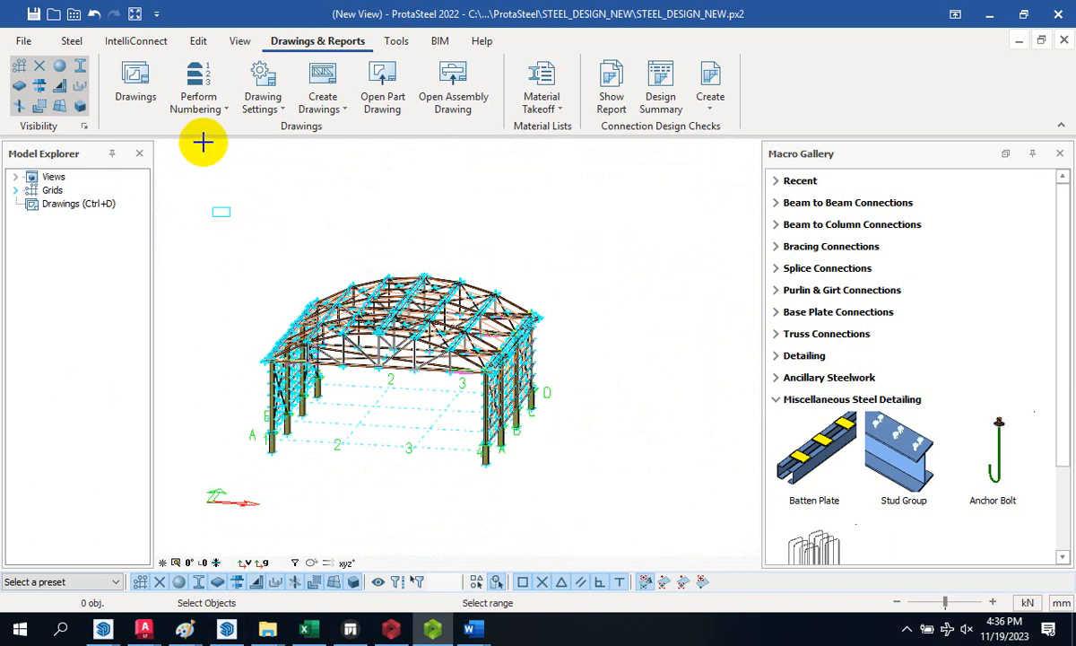
left_click(223, 169)
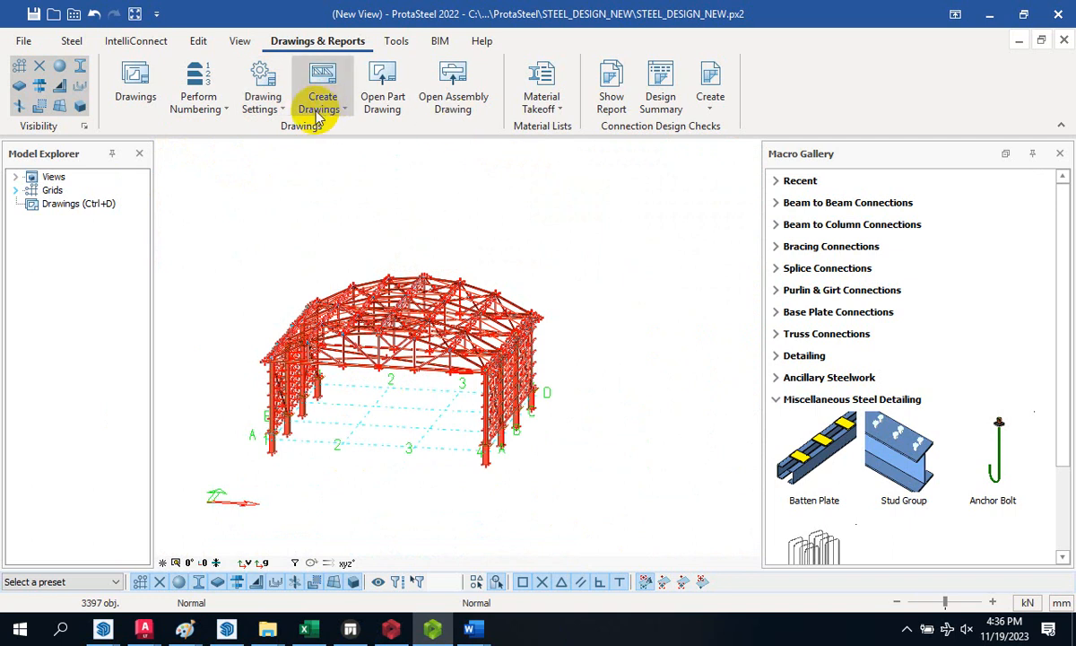
left_click(216, 106)
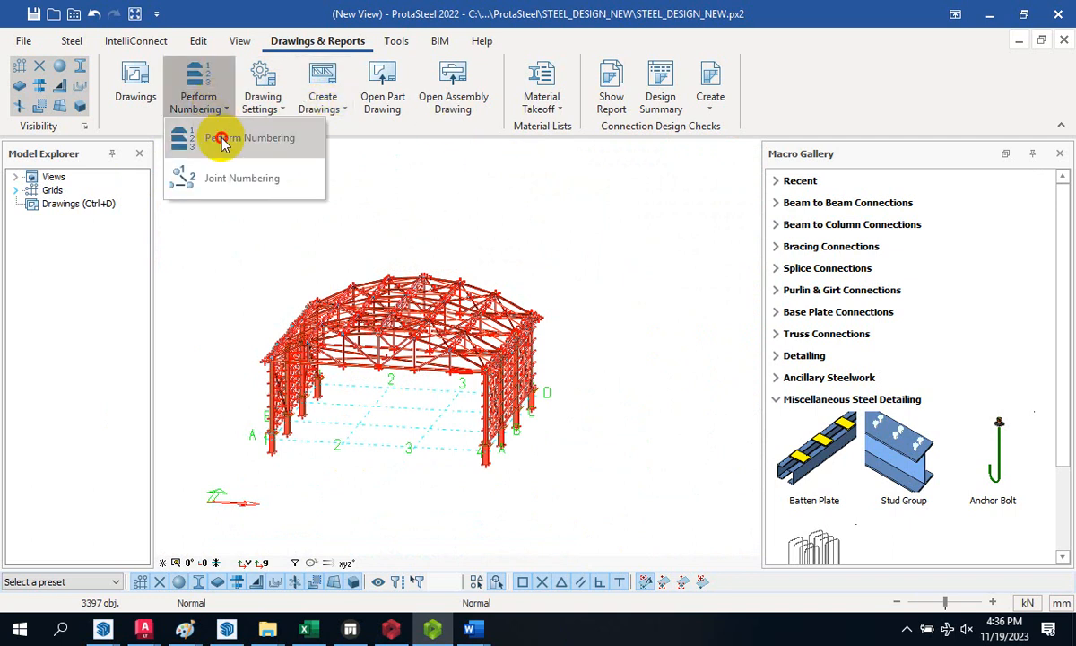
- Run part numbering for groups 0 and 10 with the existing options, then close the dialog
left_click(223, 140)
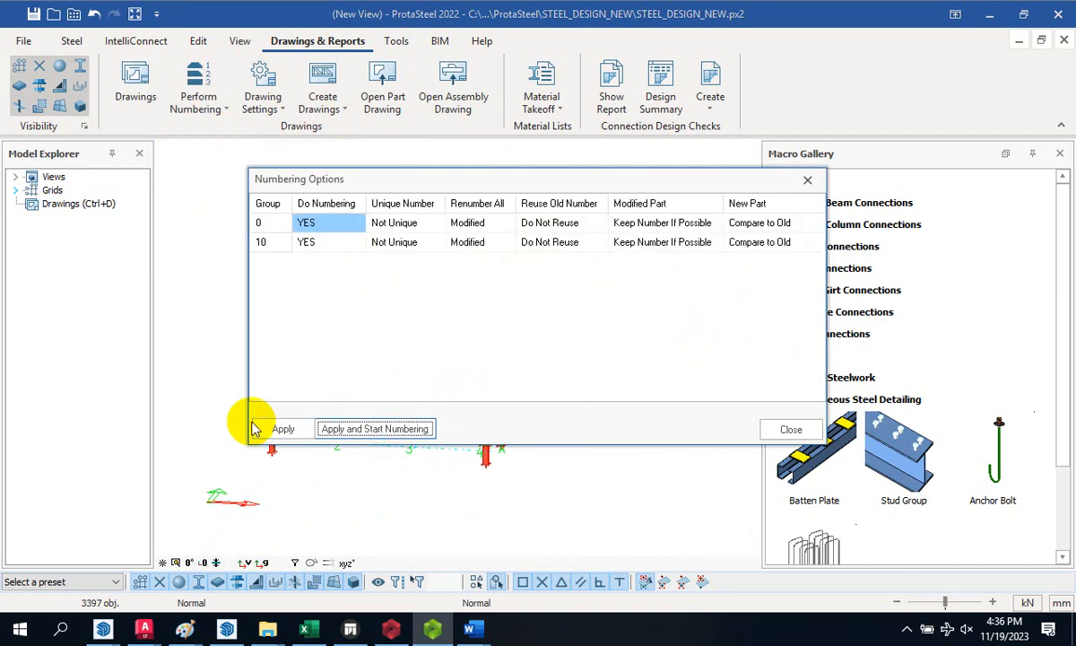
left_click(303, 430)
left_click(375, 430)
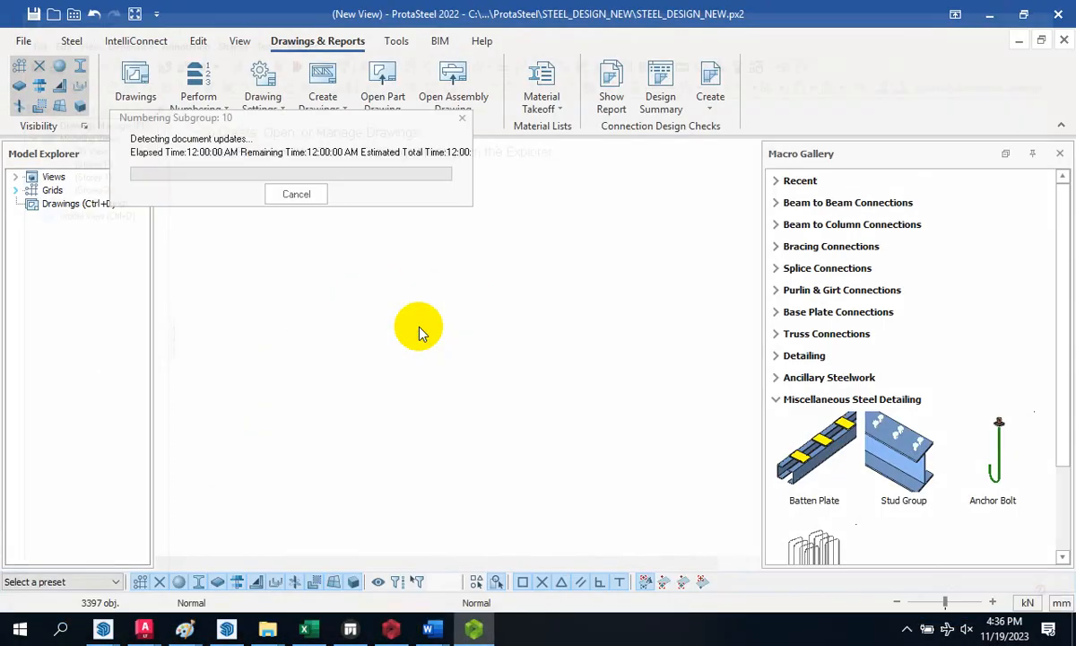
left_click(599, 375)
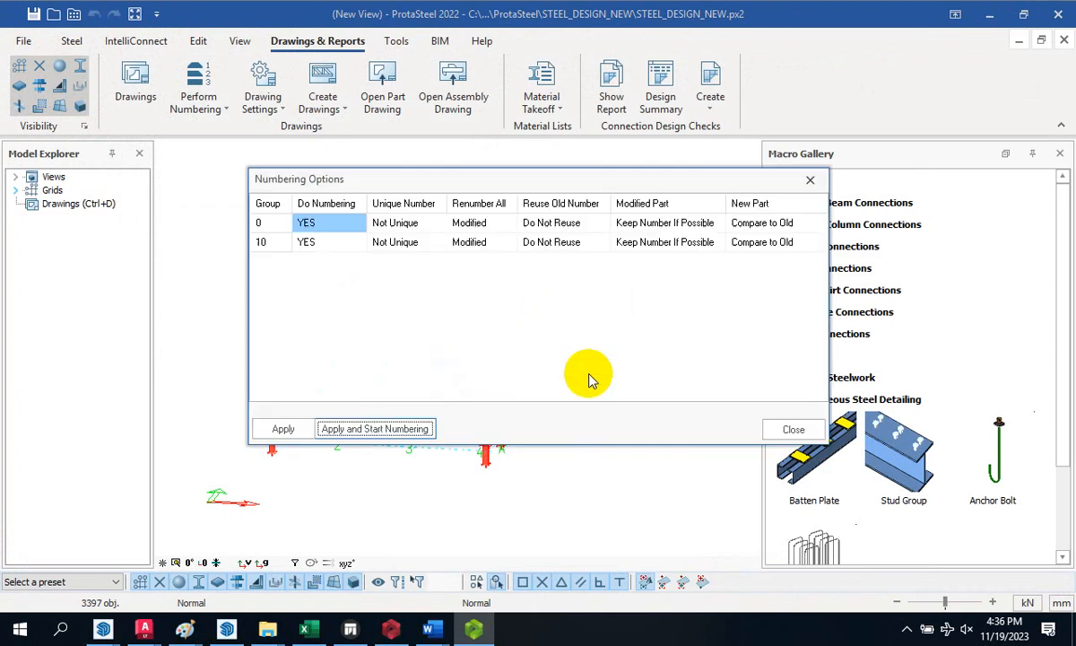
left_click(793, 431)
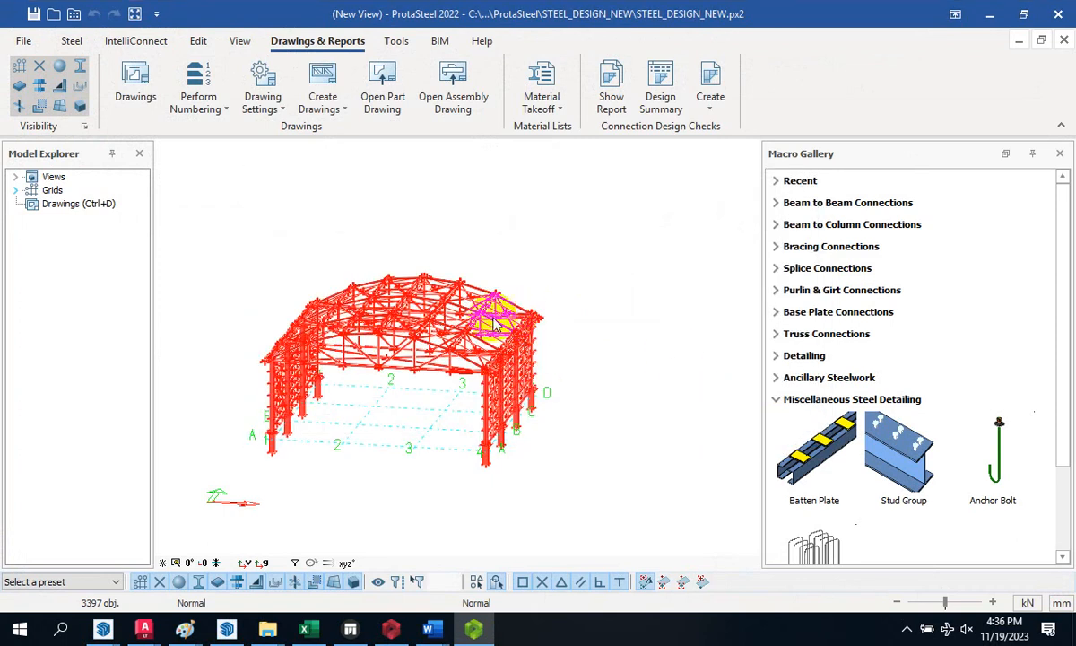
left_click(332, 109)
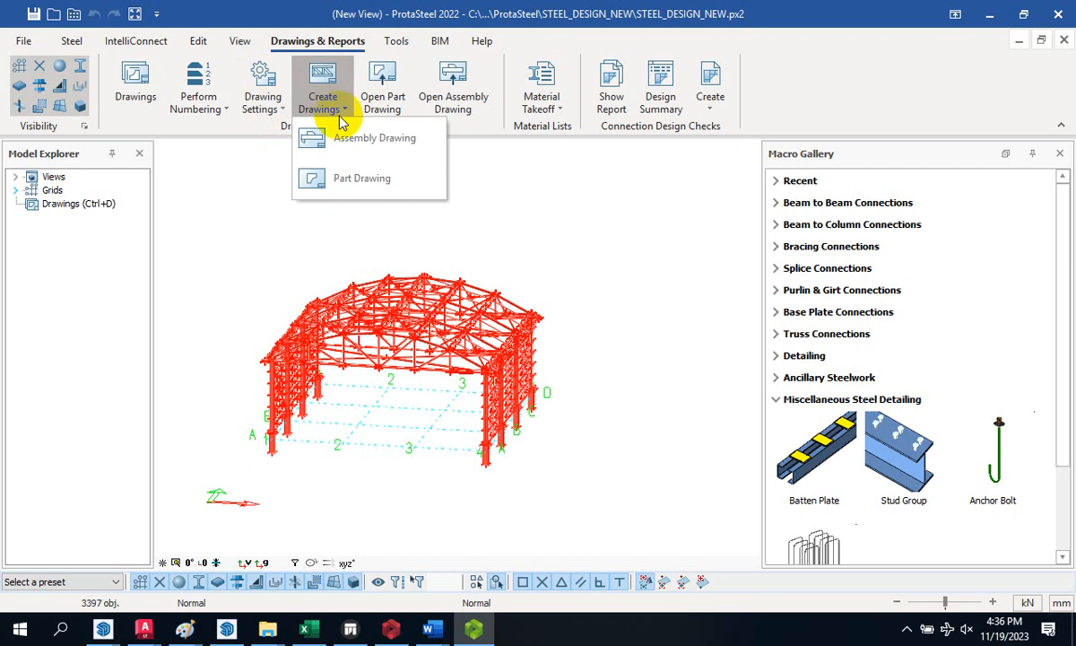
- Generate assembly drawings 835-156-CE-001 to 010 and storey plans, then open the drawing list
left_click(363, 141)
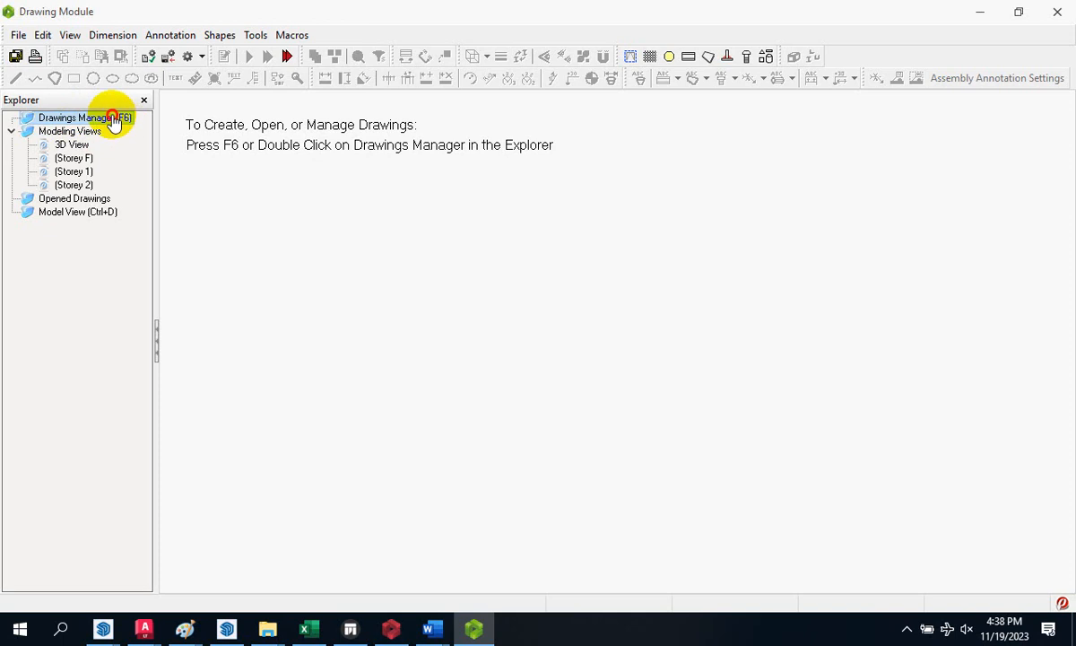
double_click(113, 124)
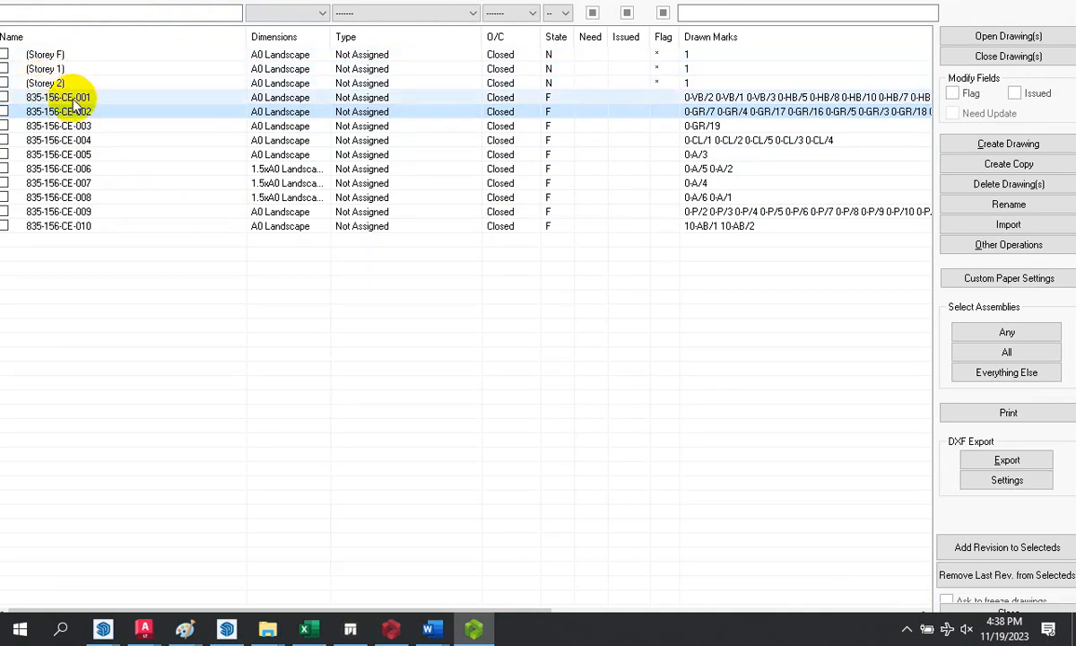
- Tick assembly drawings 835-156-CE-001 through 835-156-CE-010 and open the ticked drawings
left_click(4, 97)
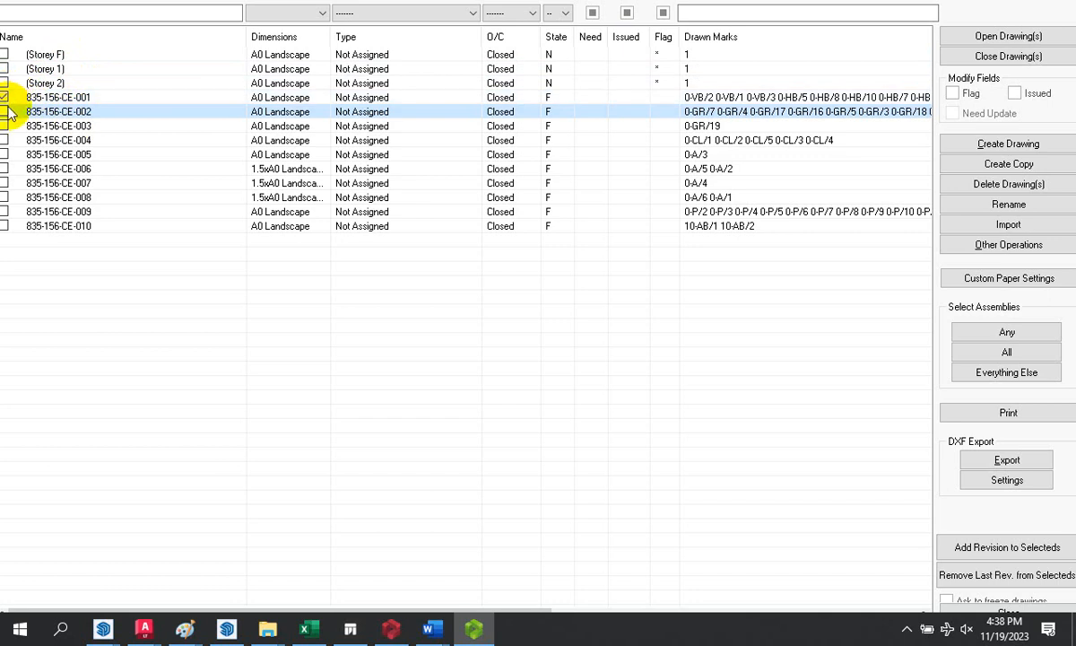
left_click(5, 111)
left_click(4, 126)
left_click(5, 140)
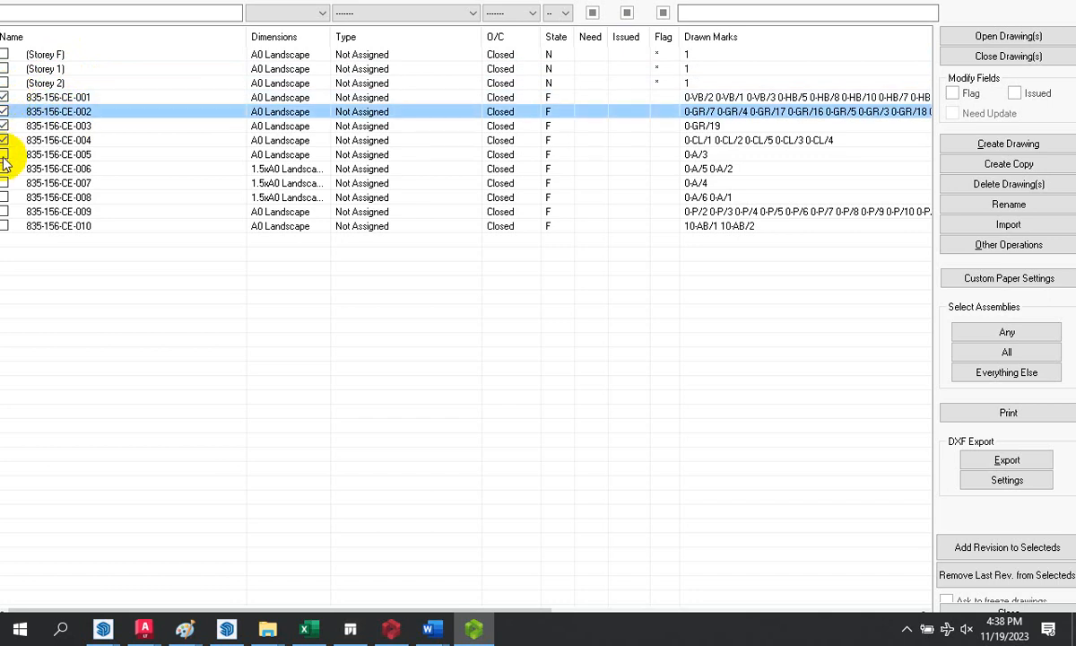
left_click(4, 154)
left_click(5, 169)
left_click(5, 183)
left_click(4, 197)
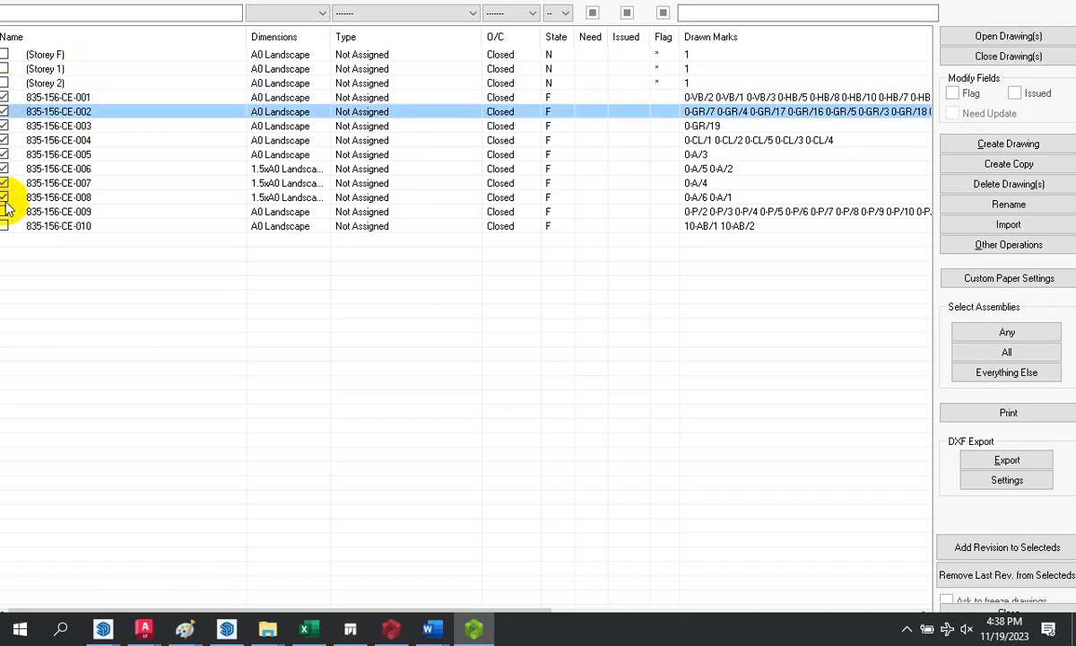
left_click(4, 212)
left_click(5, 226)
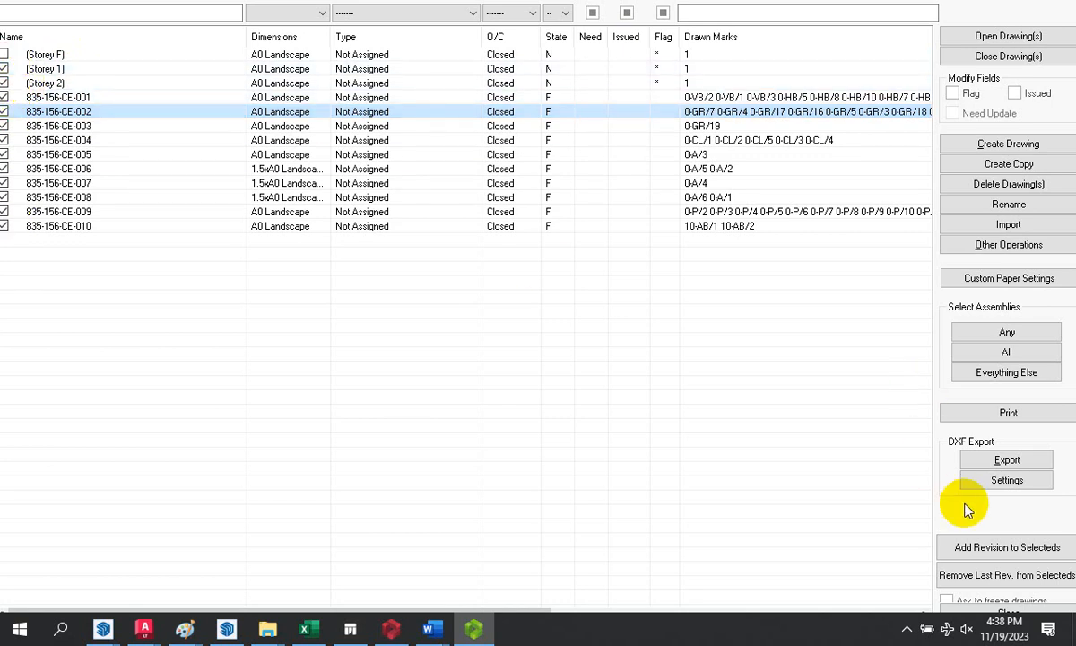
left_click(1022, 38)
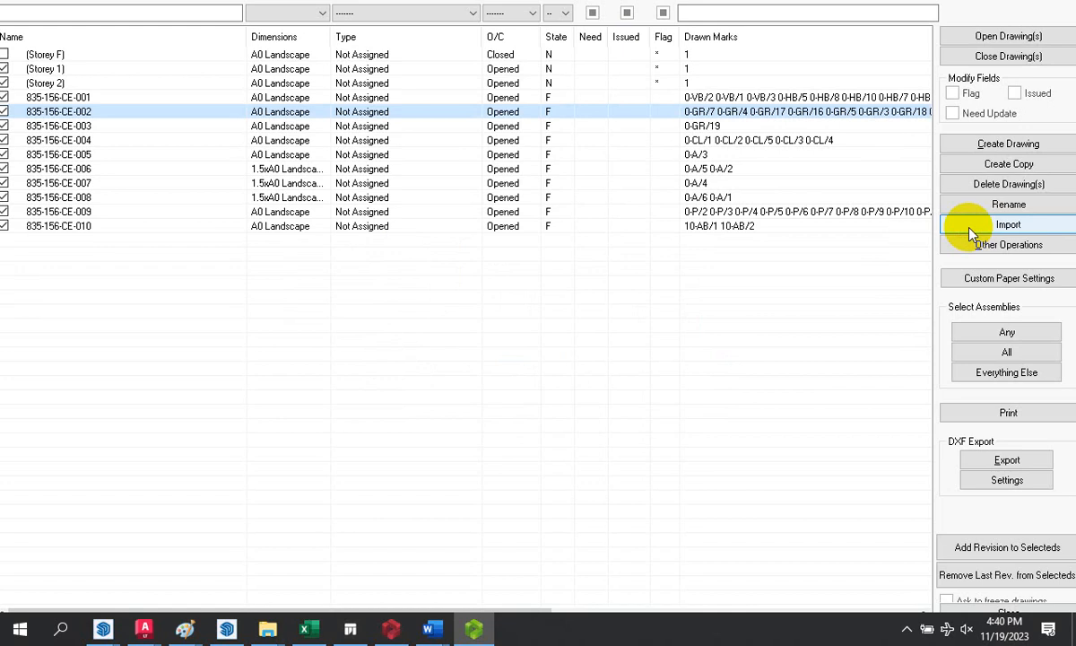
- Close the drawing list and display assembly drawing 835-156-CE-001
left_click(1012, 613)
scroll(538, 314, "down", 2)
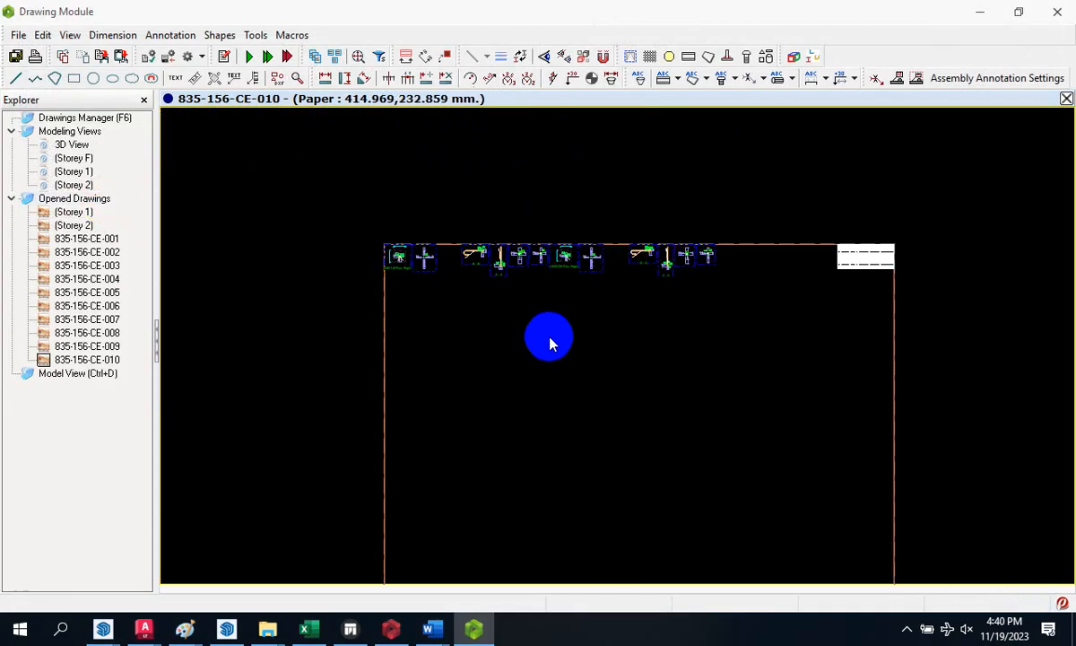
scroll(439, 307, "up", 6)
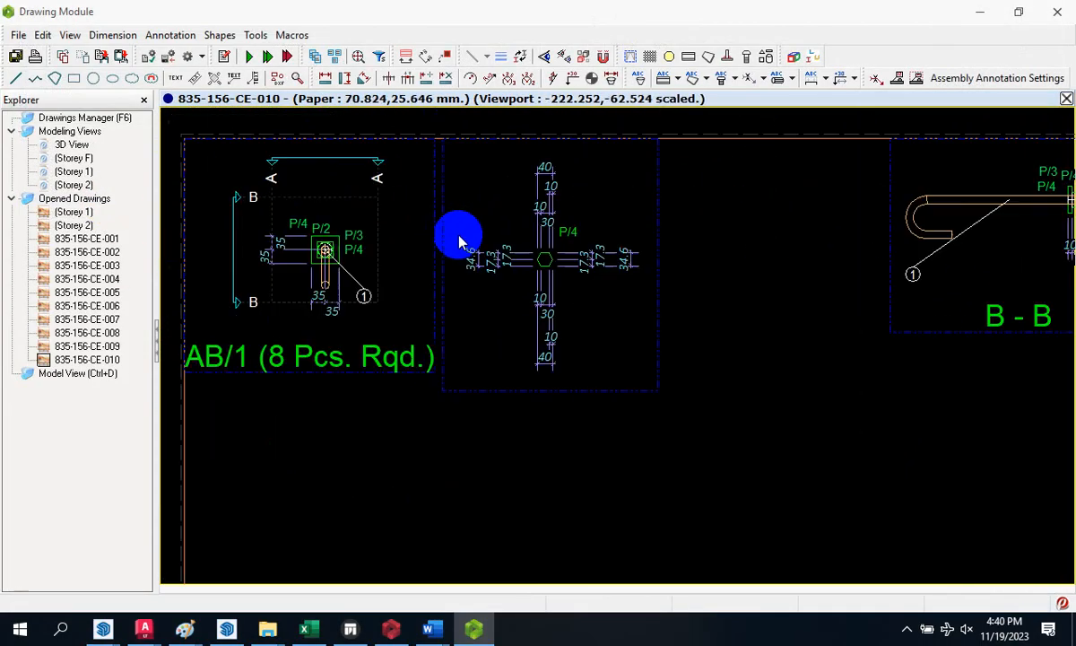
scroll(459, 242, "down", 2)
scroll(840, 199, "up", 3)
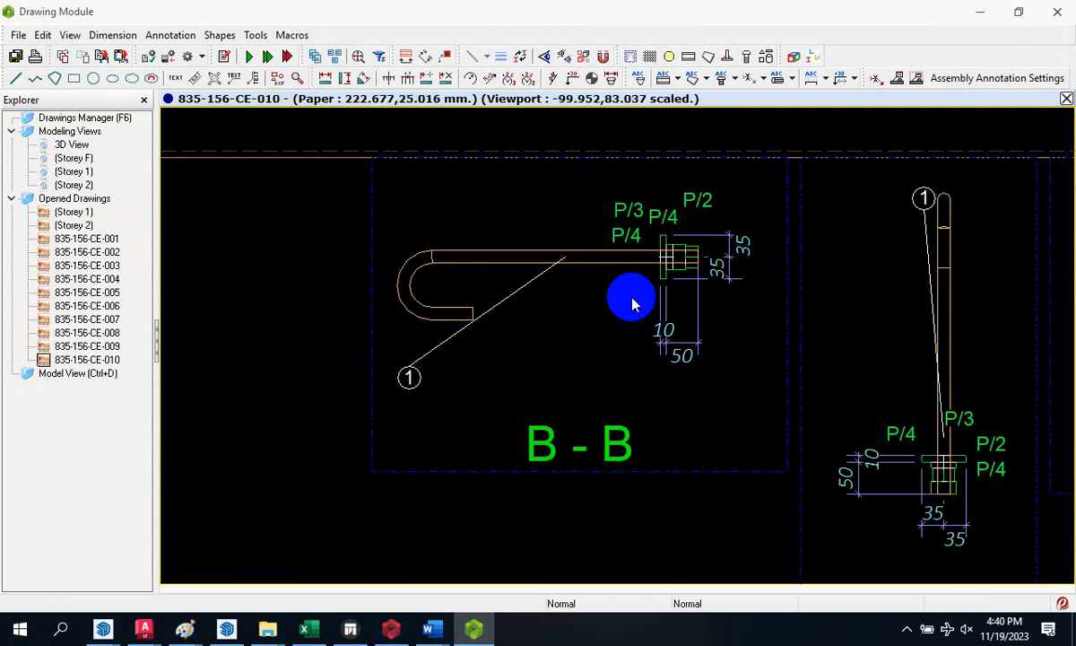
scroll(493, 244, "down", 3)
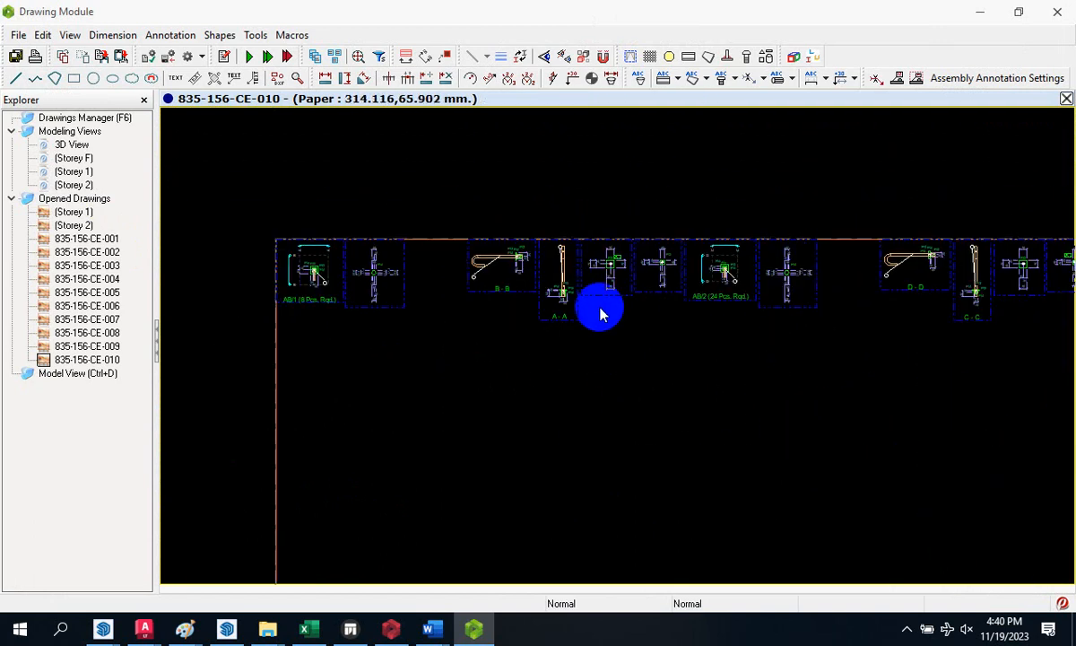
double_click(71, 240)
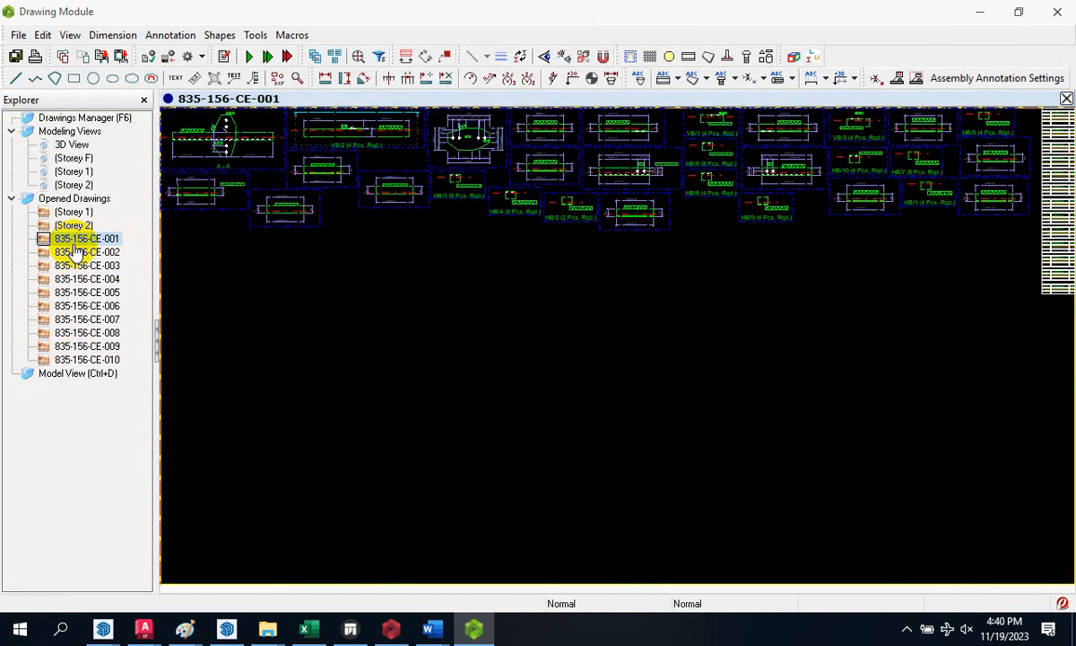
- Display the Storey 1 and Storey 2 plans, then assembly drawings CE-001 and CE-002
scroll(230, 163, "down", 1)
scroll(353, 176, "up", 5)
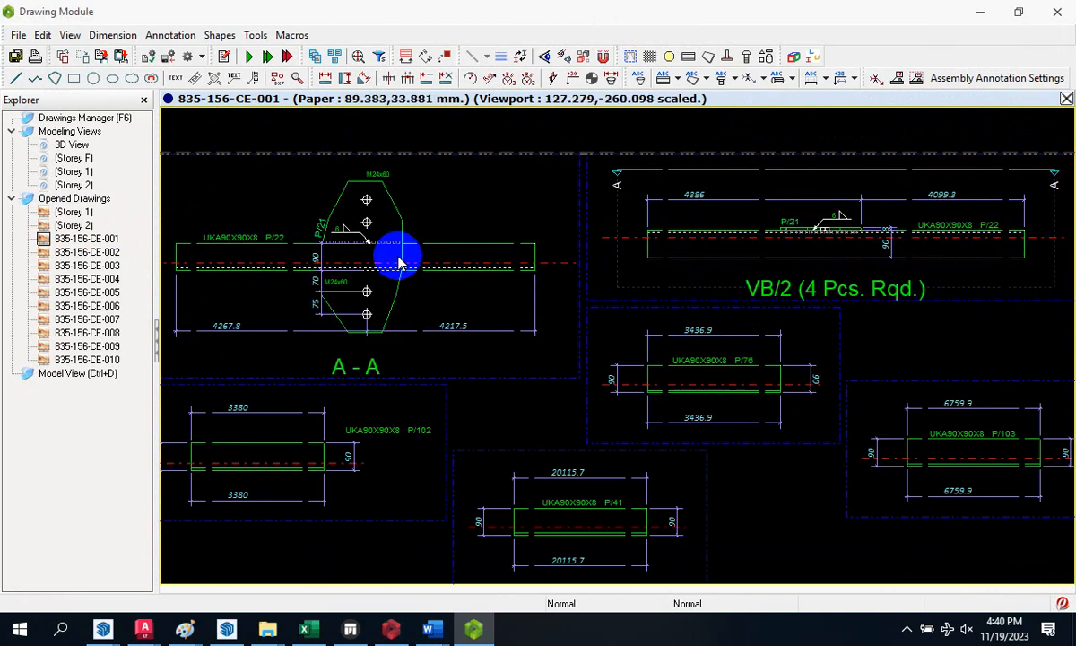
double_click(74, 212)
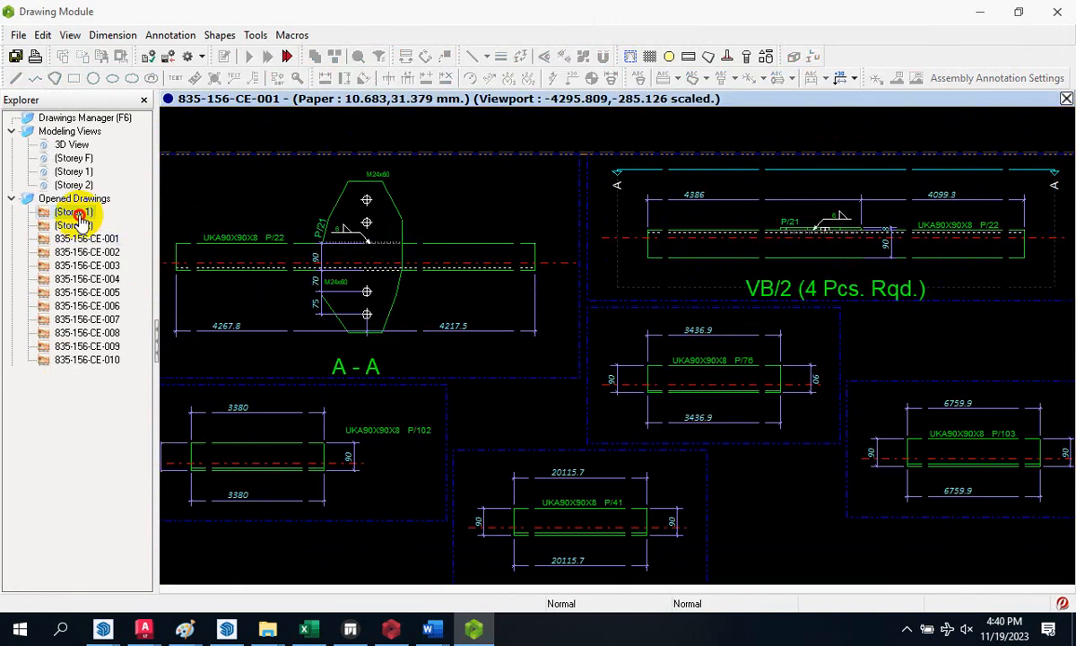
scroll(562, 295, "down", 4)
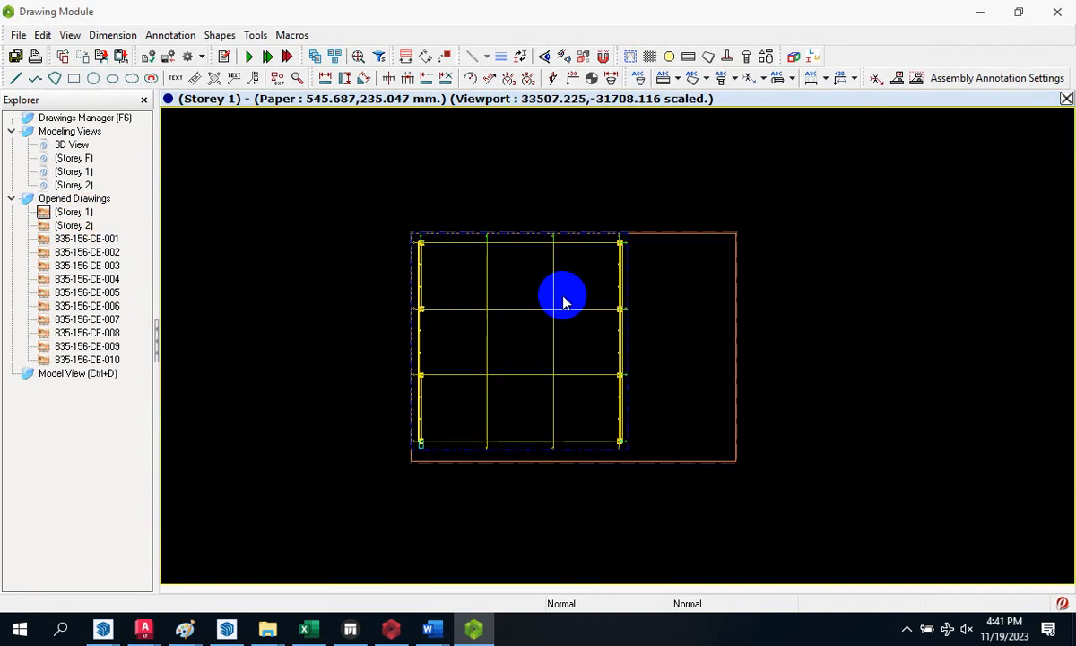
double_click(65, 227)
double_click(76, 240)
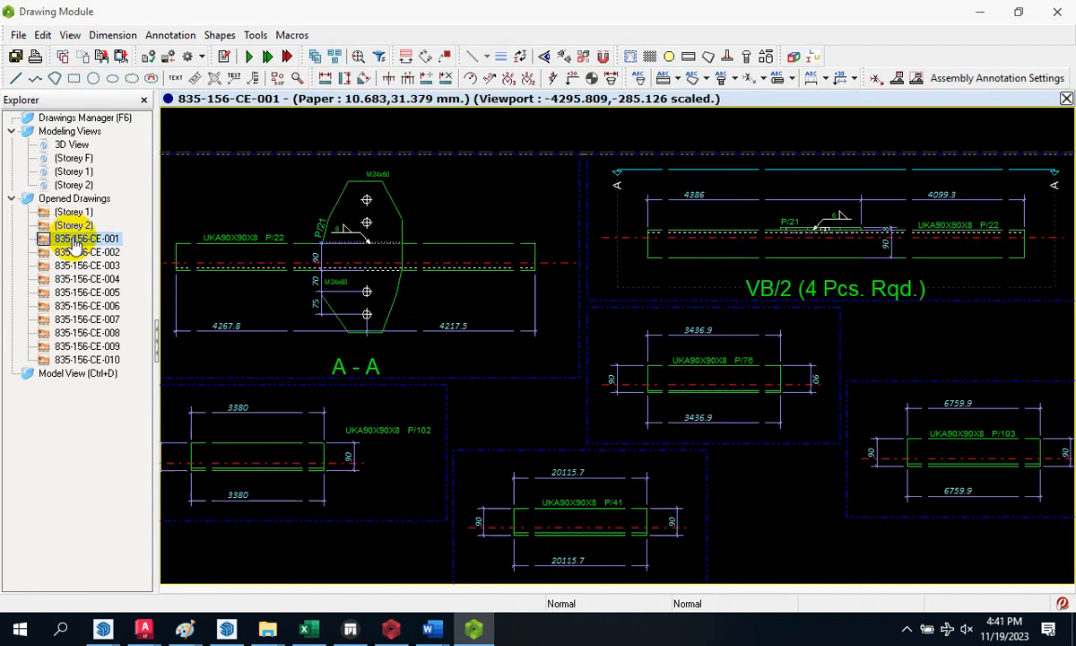
double_click(80, 252)
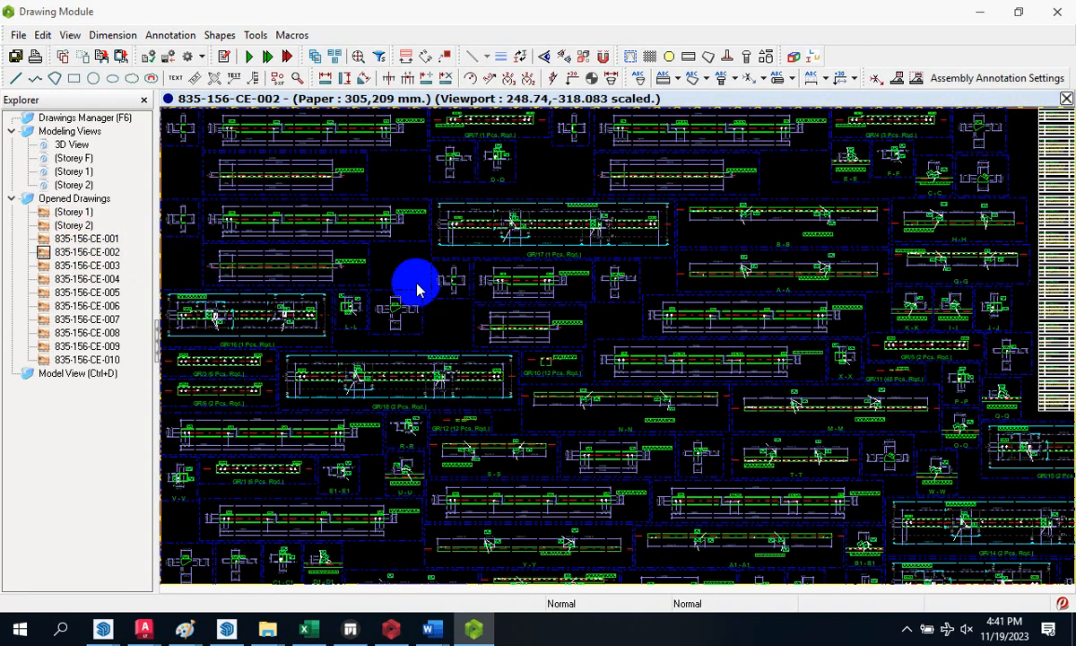
scroll(422, 288, "down", 4)
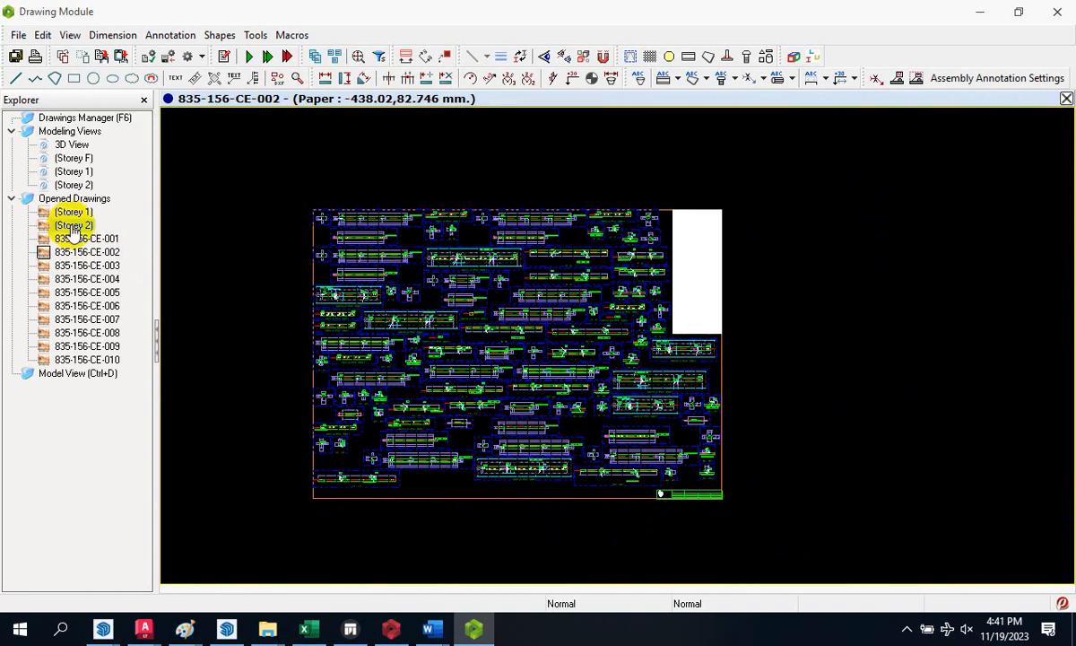
- Return to the 3D View of the model and reframe it larger
left_click(71, 146)
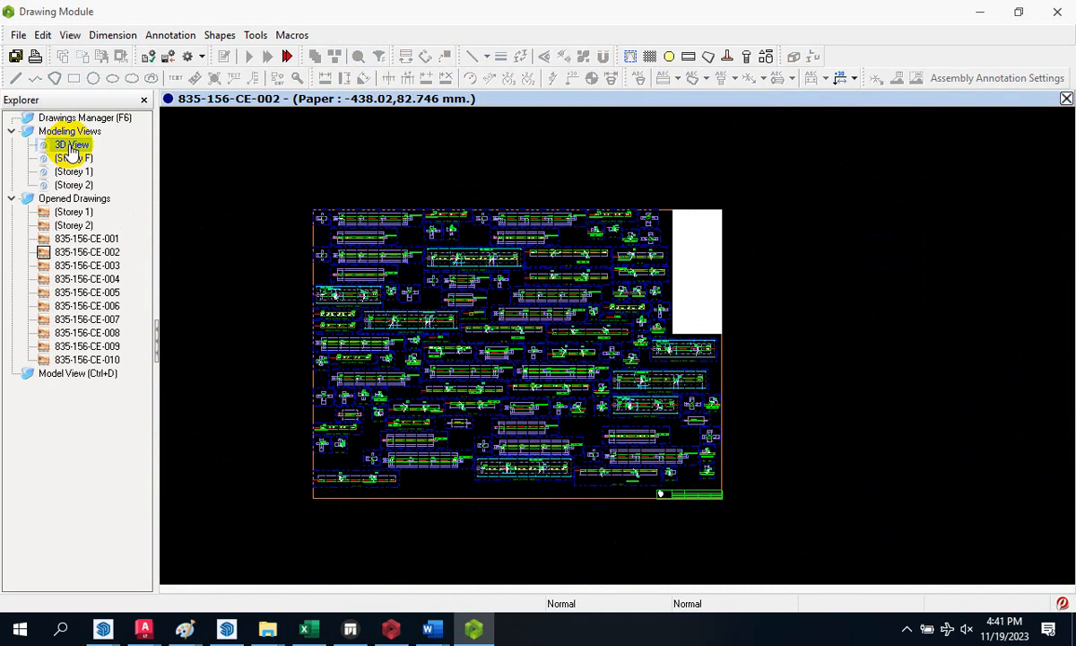
left_click(78, 376)
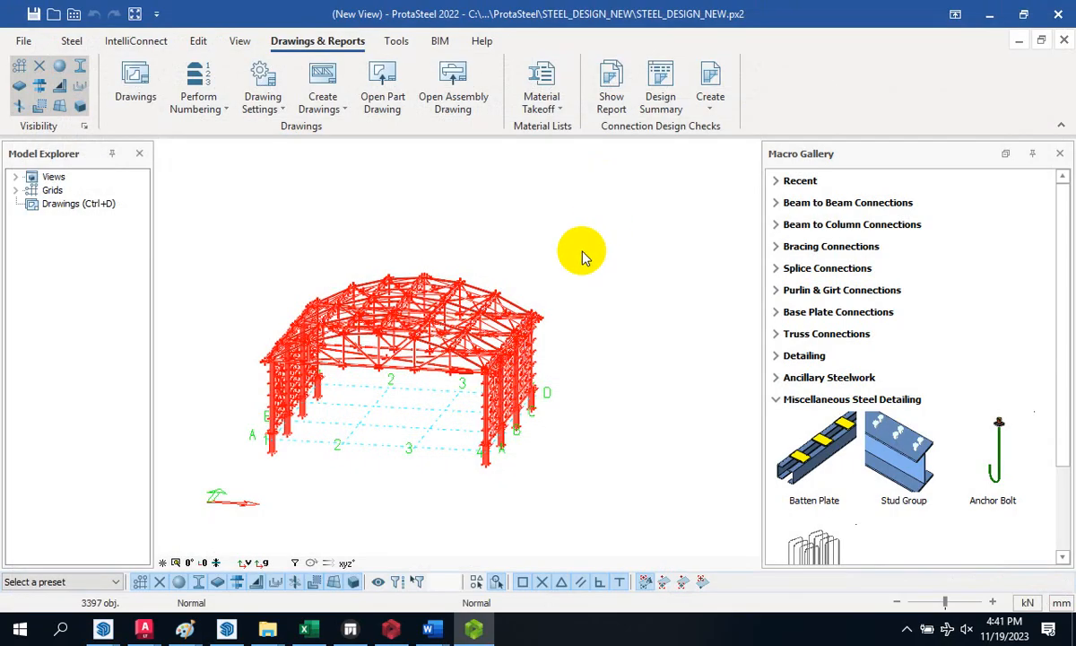
left_click_drag(395, 310, 264, 377)
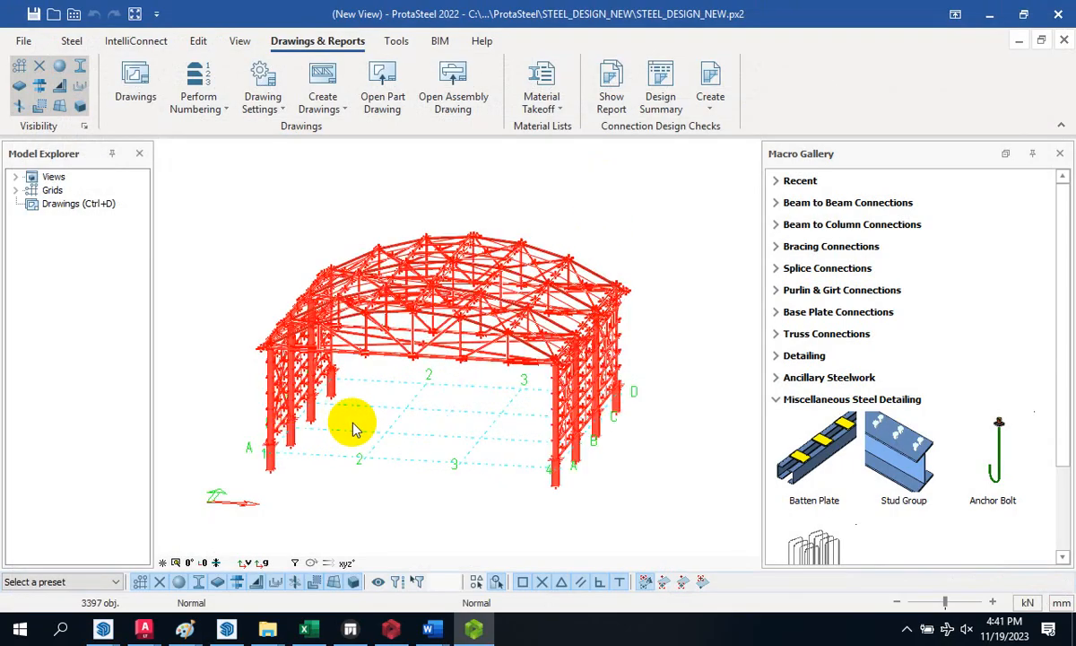
- Clear the selection and define a two-point view from column base points on grid A
left_click(396, 395)
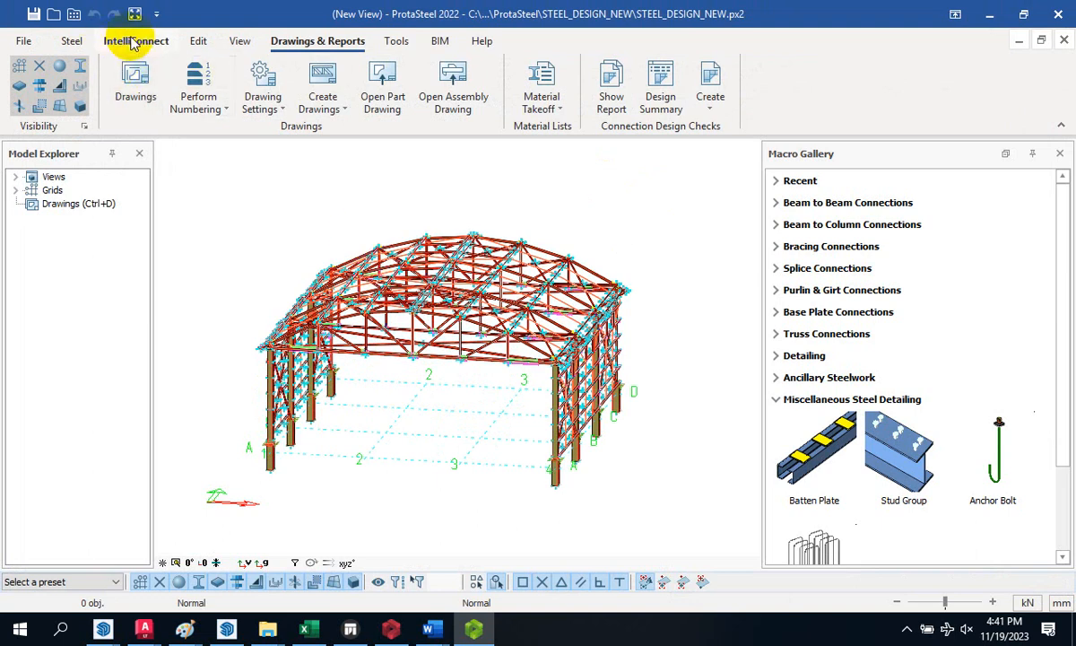
left_click(239, 42)
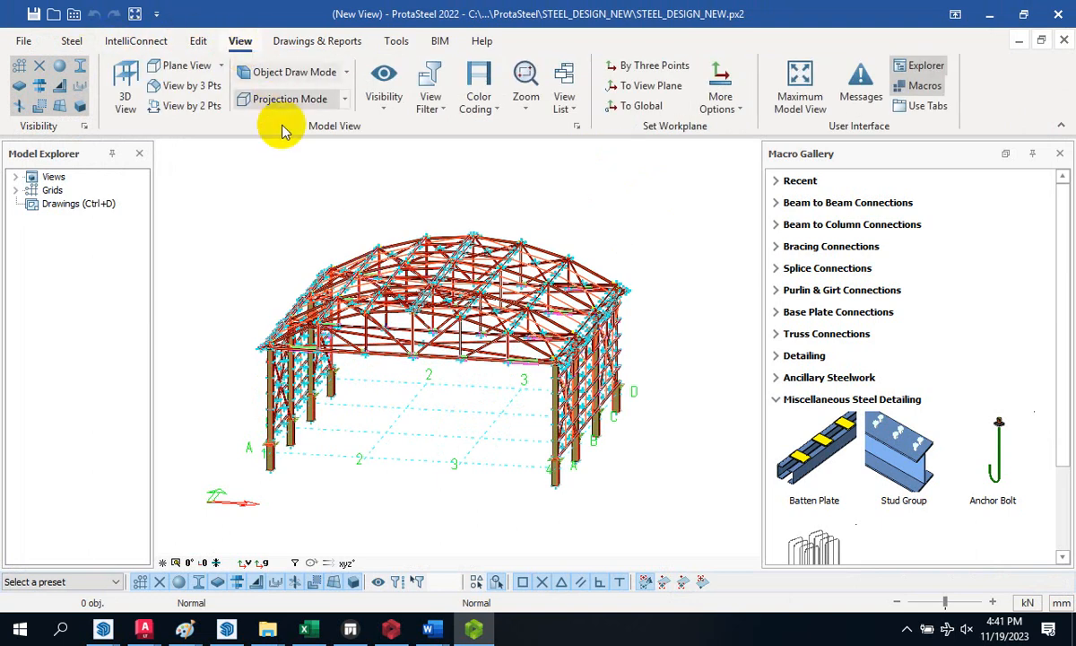
left_click(186, 107)
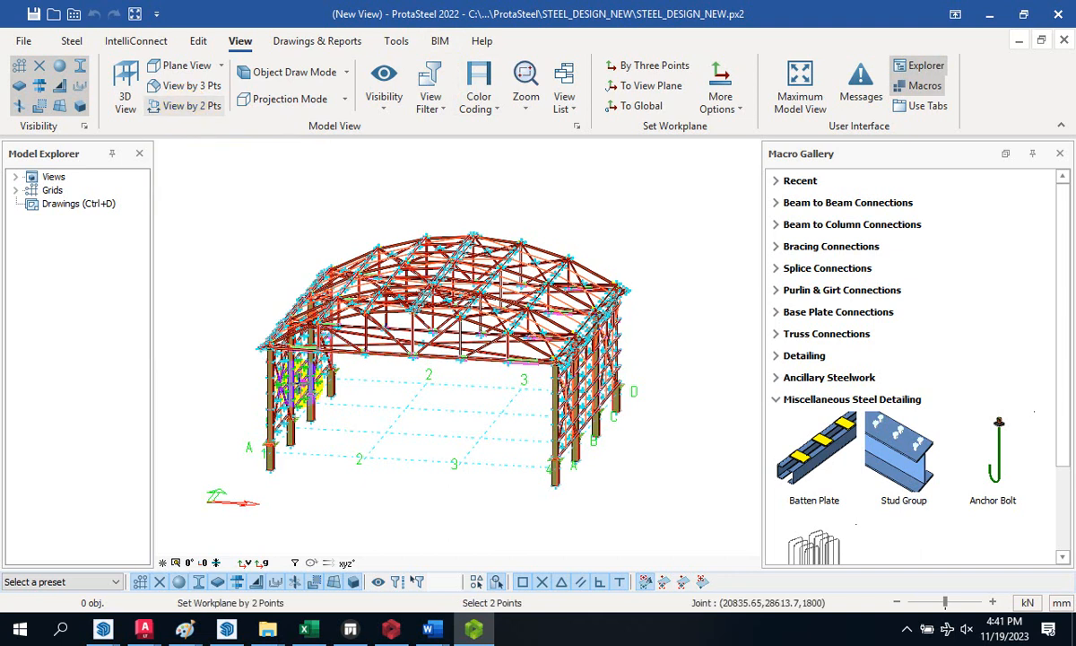
left_click(272, 470)
scroll(266, 470, "up", 5)
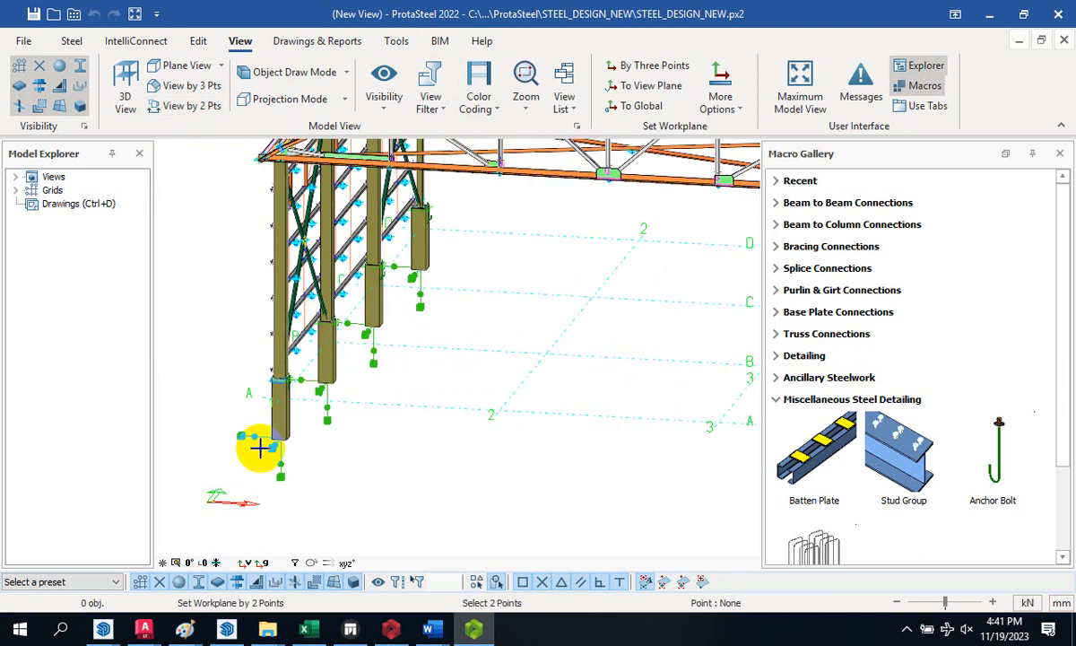
scroll(264, 442, "down", 2)
scroll(288, 437, "up", 6)
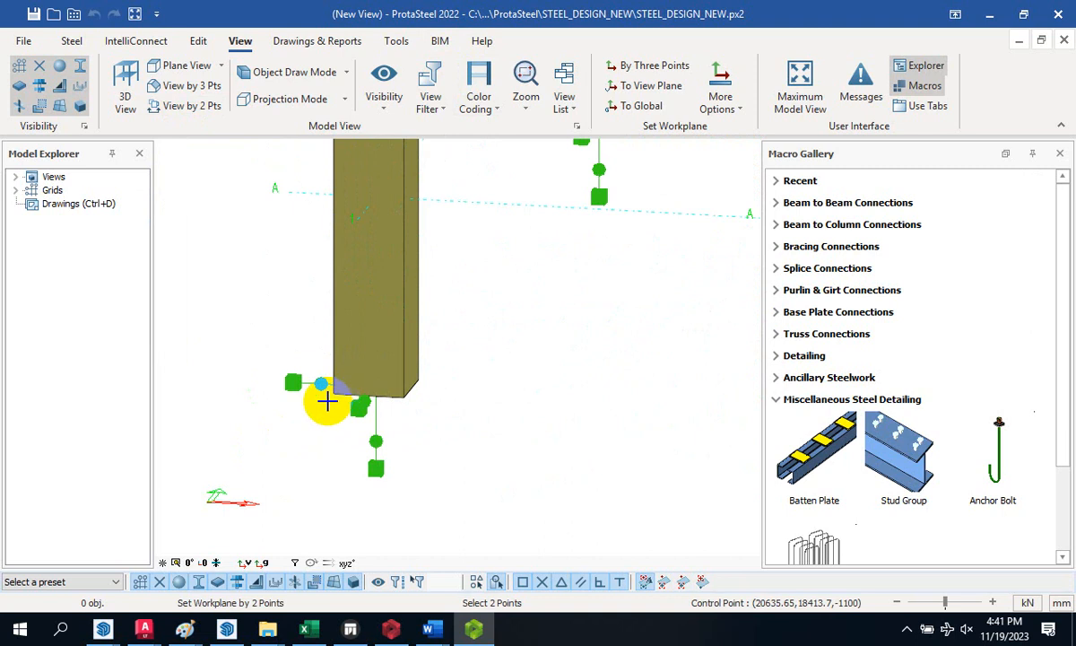
scroll(266, 392, "down", 2)
scroll(678, 447, "down", 3)
scroll(647, 420, "up", 4)
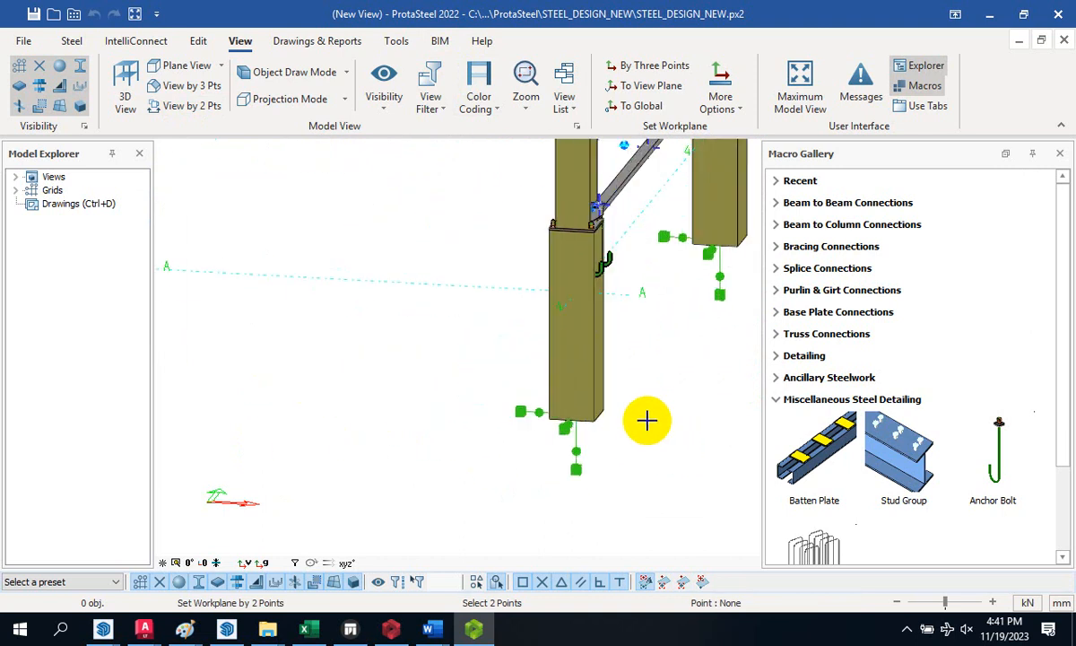
scroll(648, 421, "up", 3)
left_click(589, 414)
left_click(610, 418)
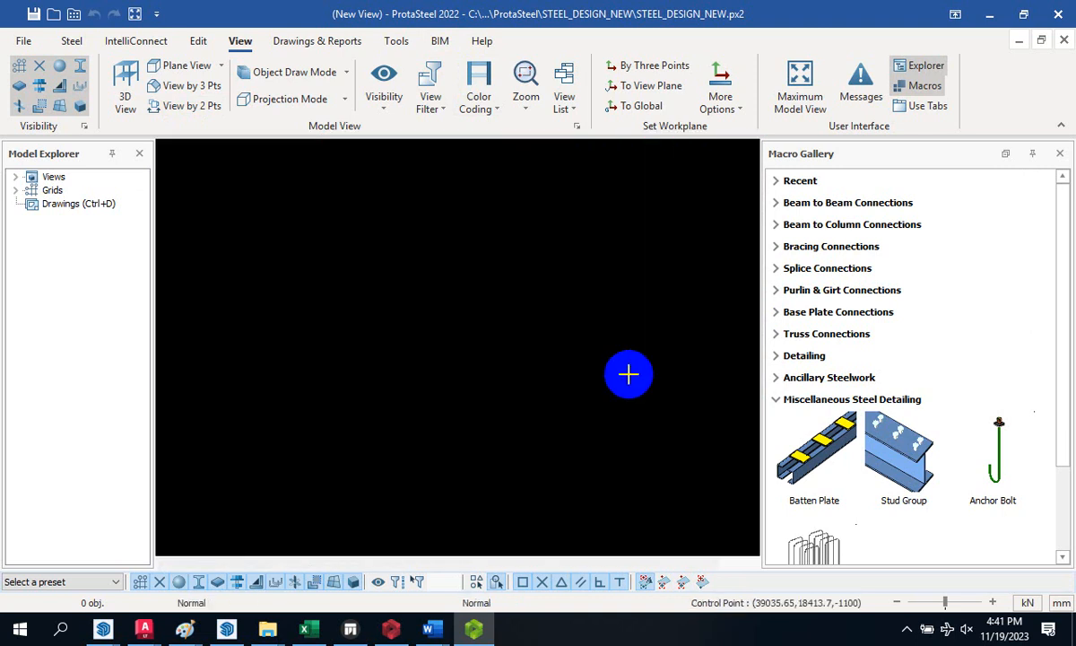
- Check the saved model views in View Manager and close it unchanged
scroll(498, 392, "down", 3)
scroll(584, 259, "up", 4)
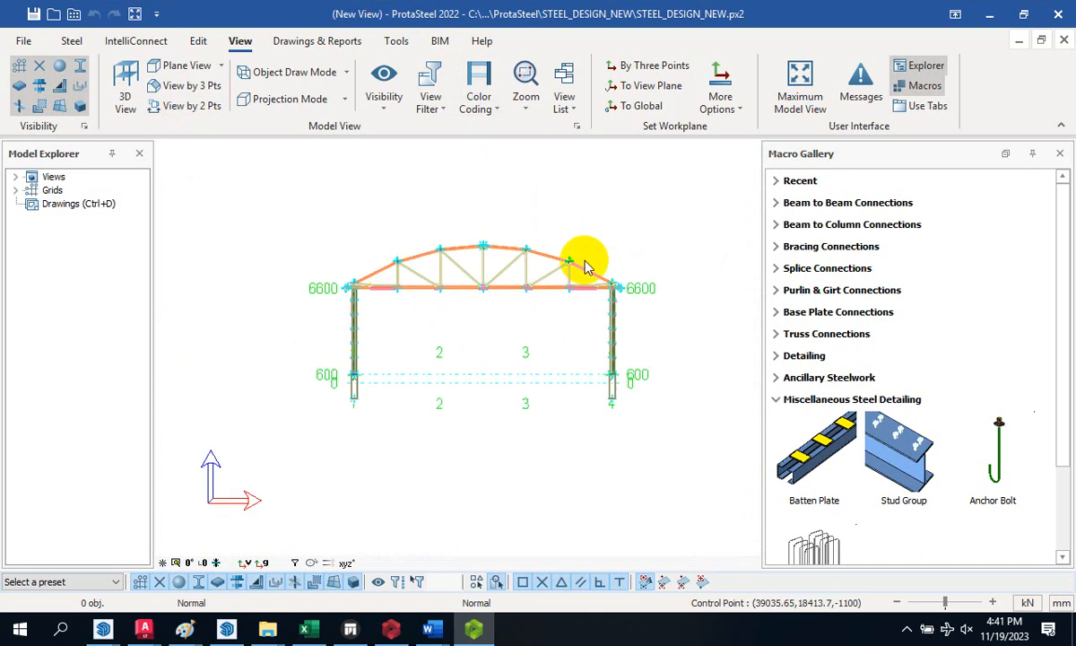
scroll(658, 237, "down", 1)
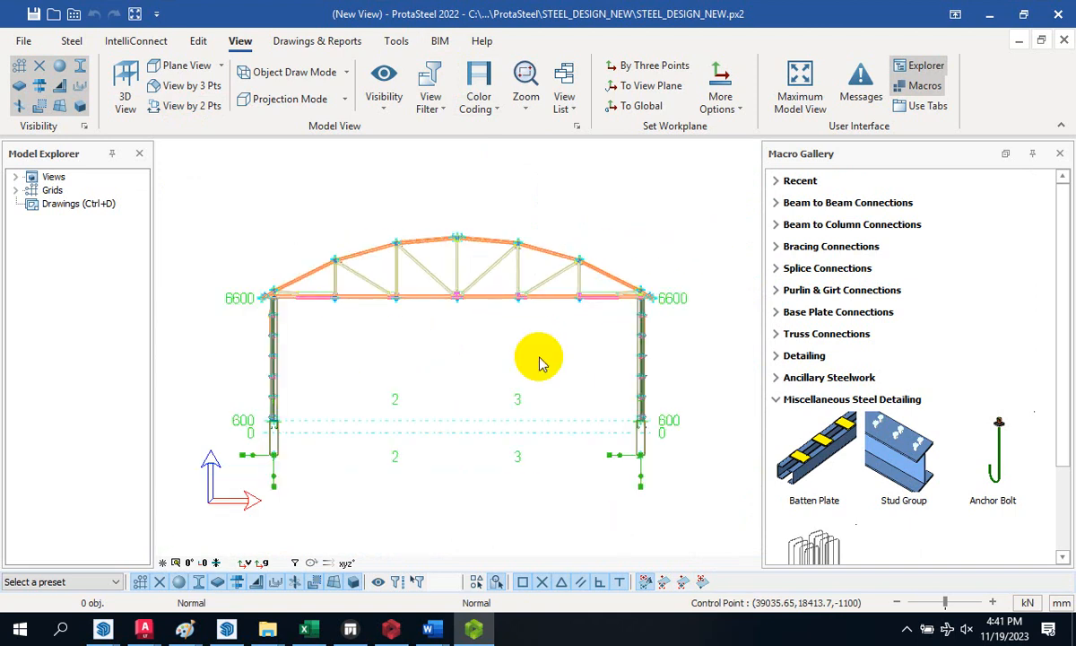
scroll(509, 364, "up", 1)
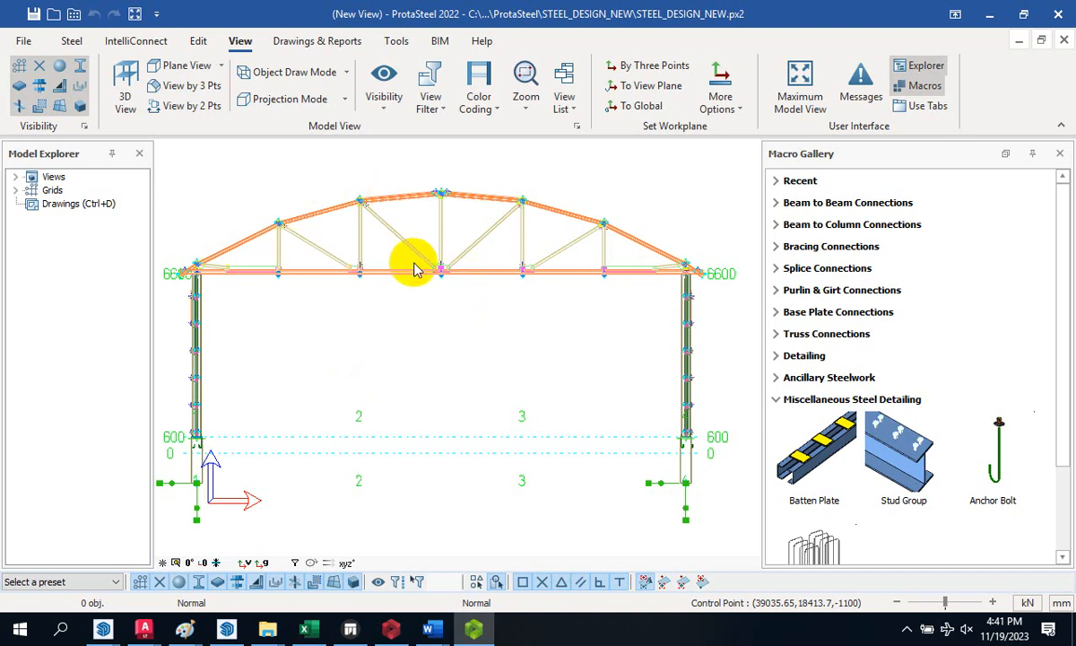
scroll(417, 272, "down", 1)
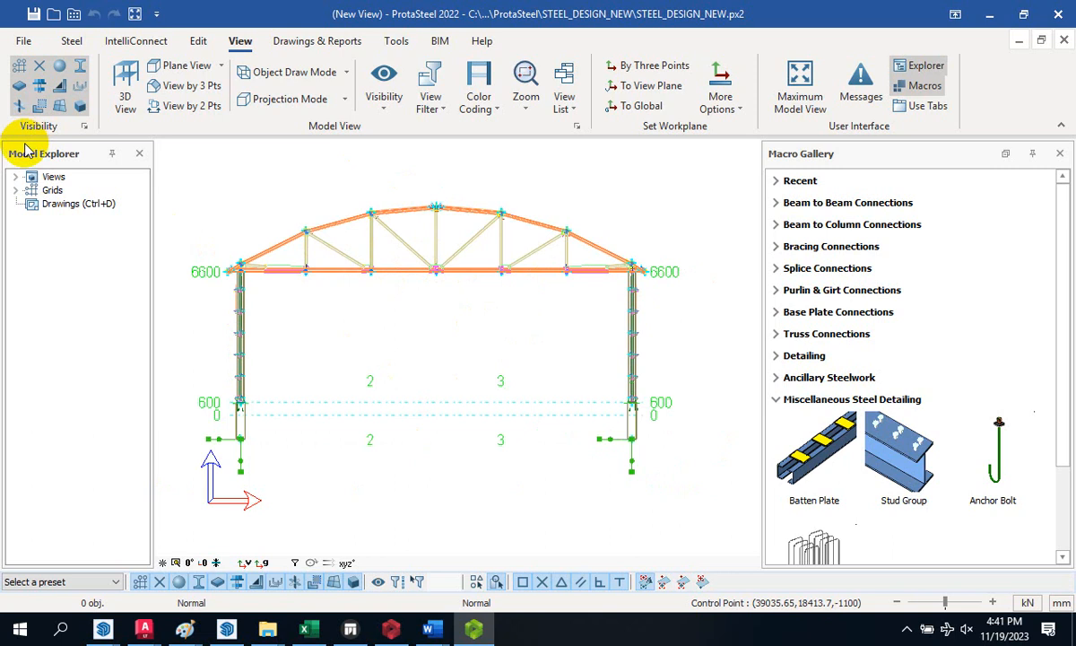
double_click(52, 180)
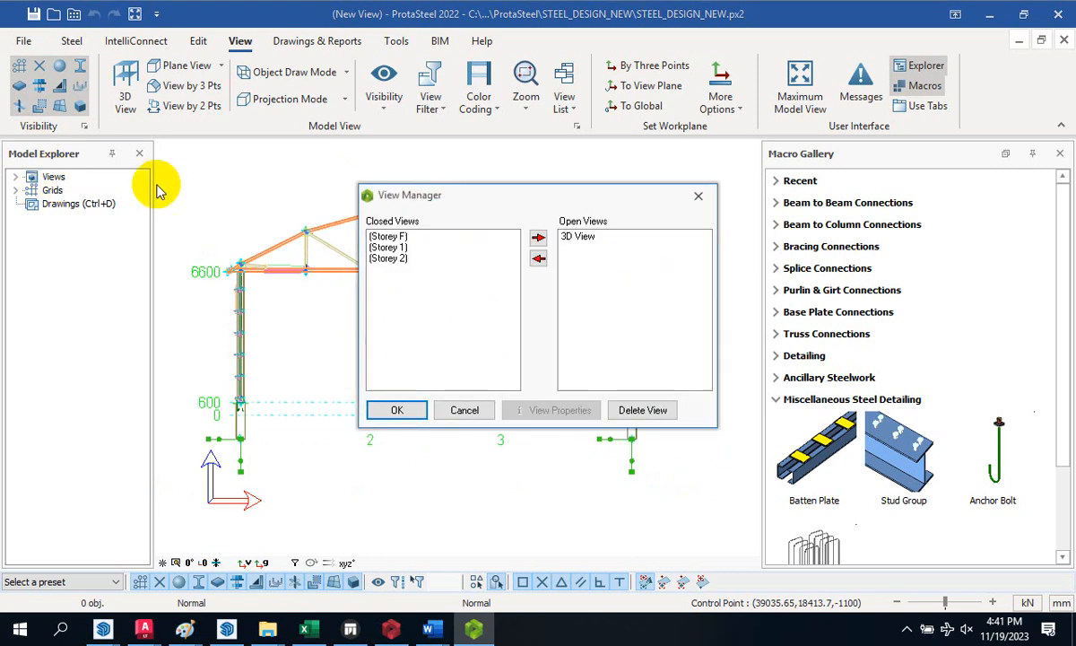
left_click(695, 193)
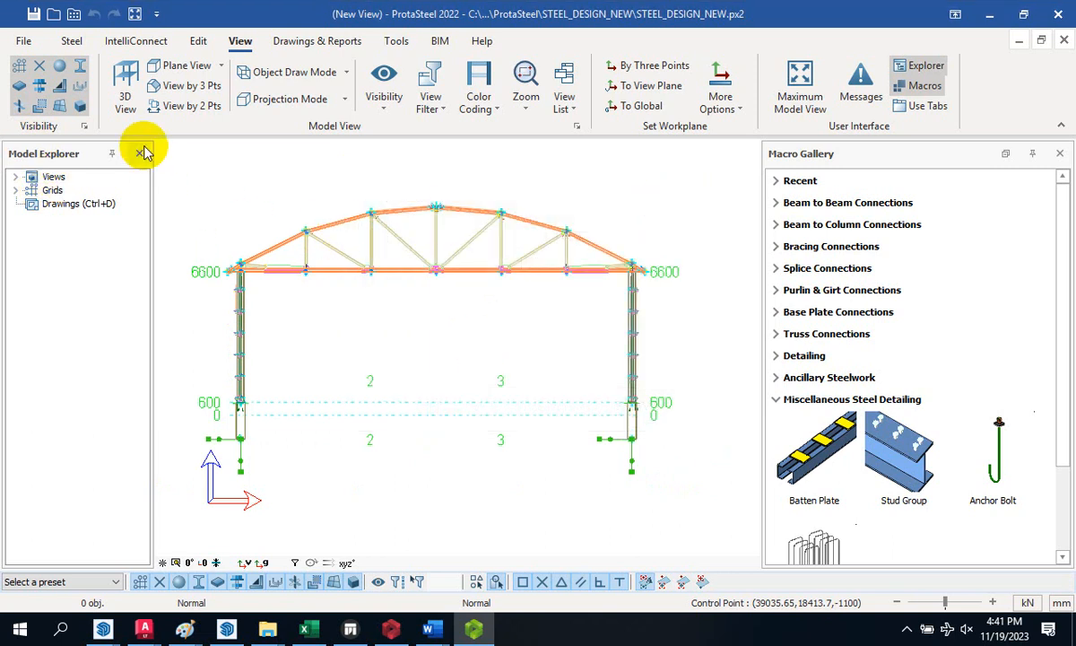
- Recheck View Manager, then open the Drawing Module showing drawing 835-156-CE-002
left_click(169, 64)
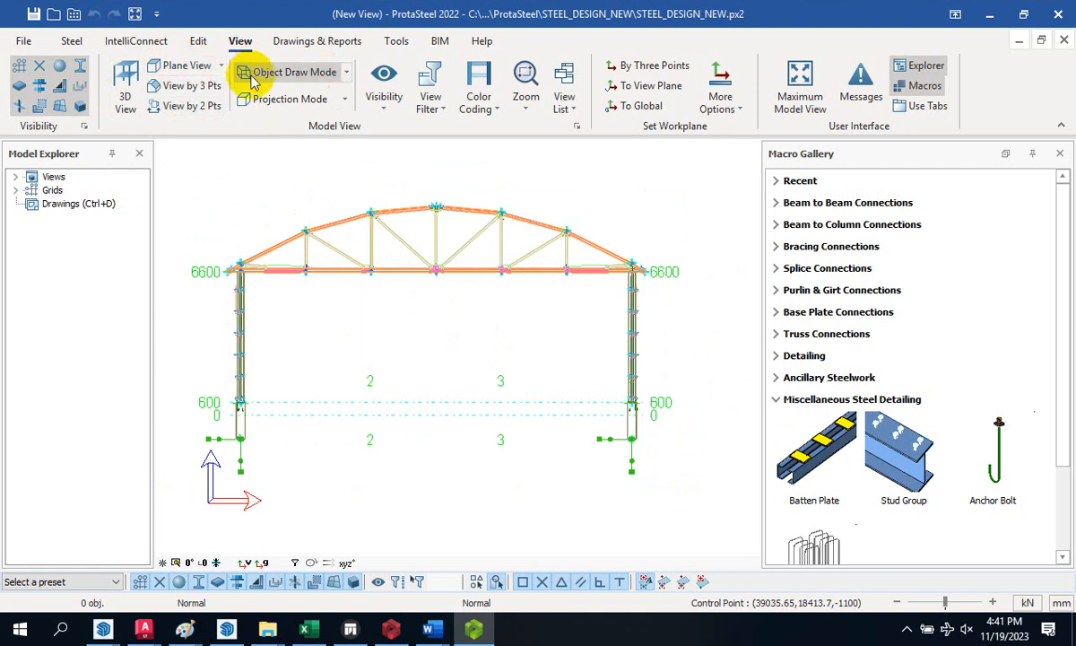
scroll(521, 287, "down", 2)
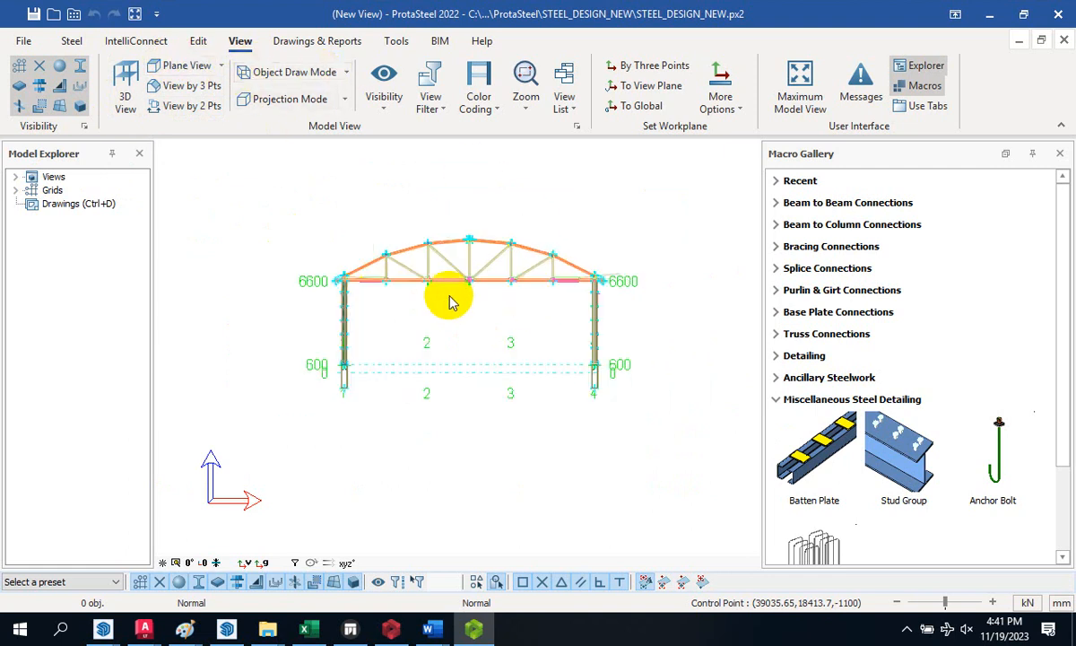
double_click(53, 179)
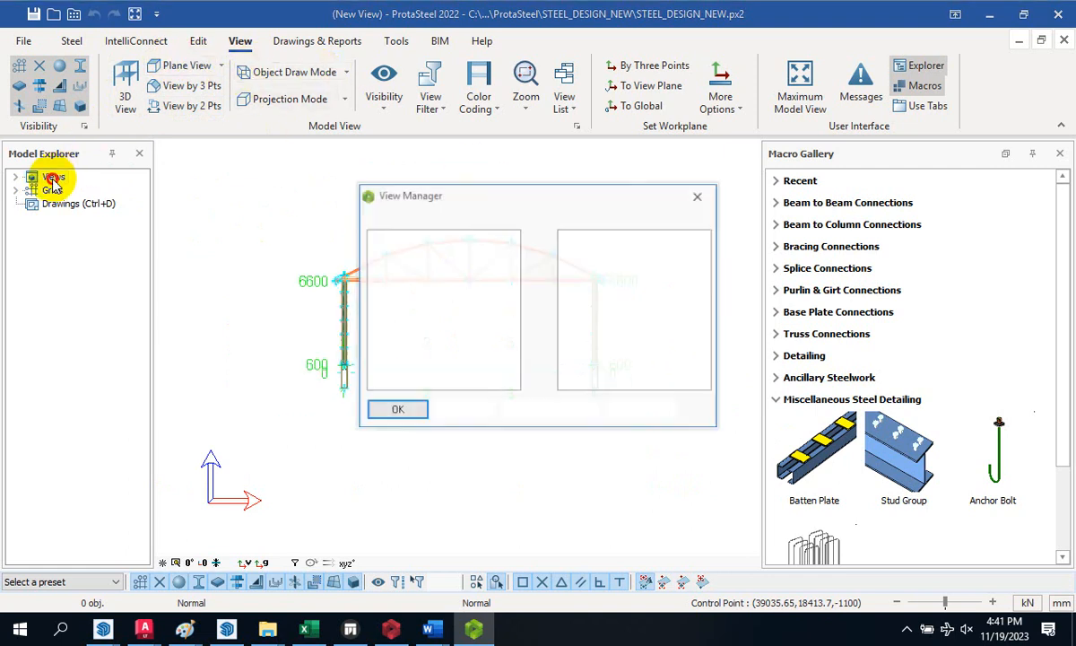
left_click(695, 196)
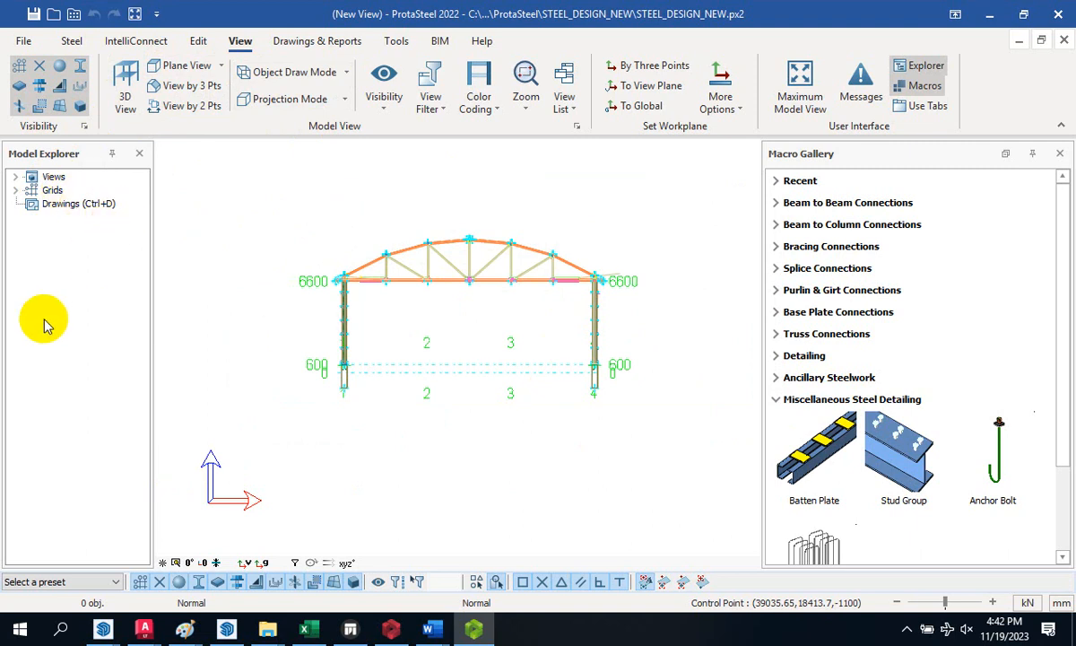
double_click(61, 204)
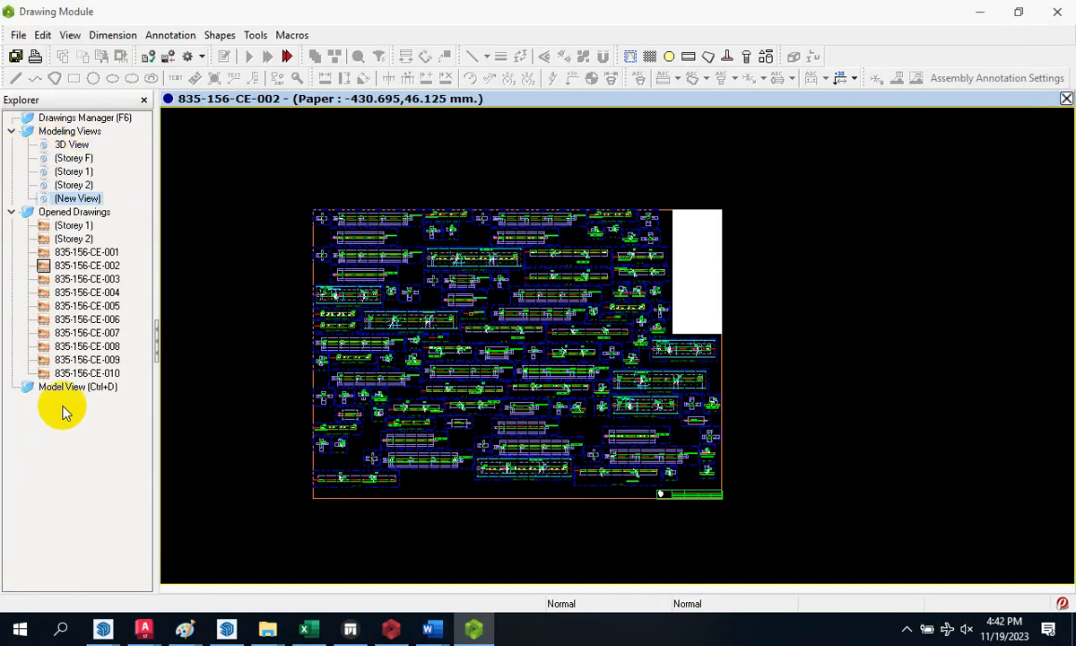
- Return to the model, rotate the frame, and switch to an isometric 3D view
double_click(74, 388)
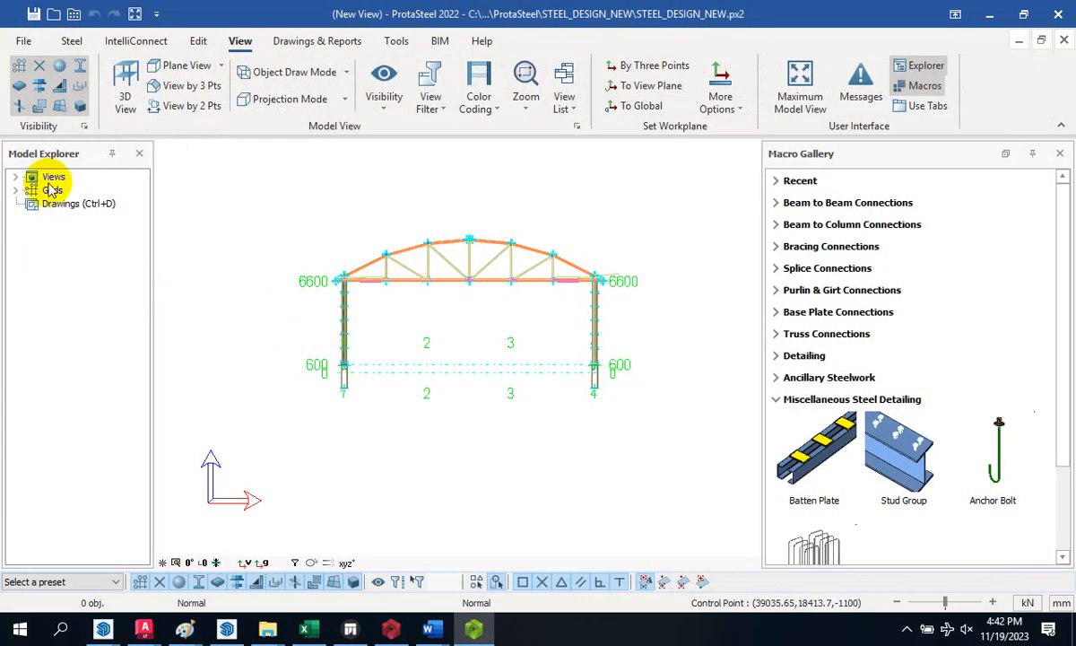
scroll(423, 269, "down", 5)
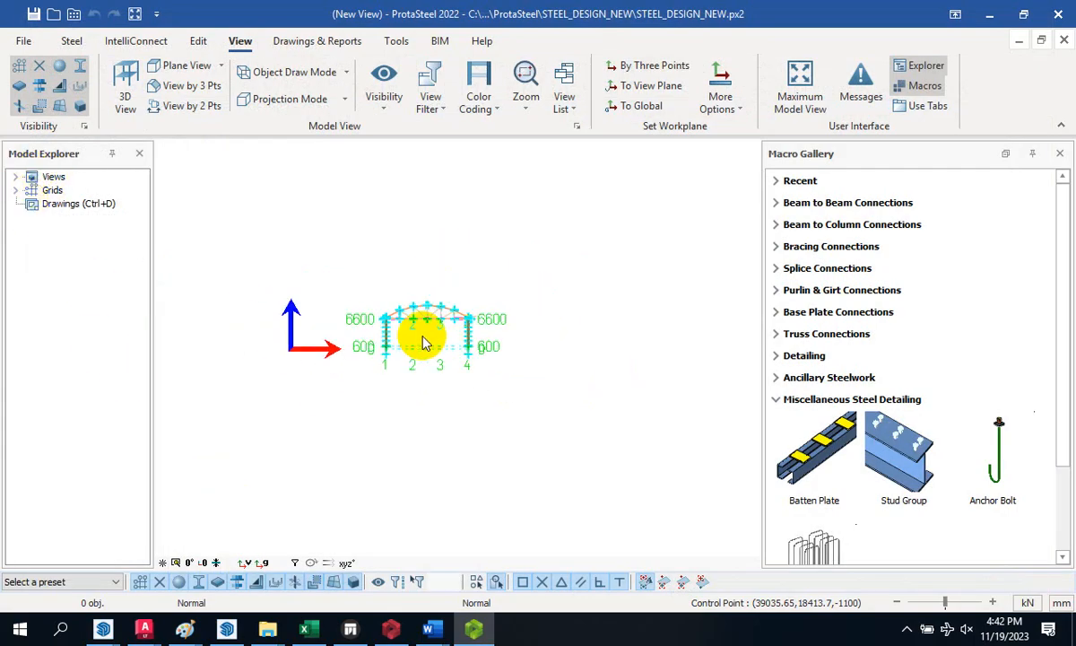
middle_click_drag(422, 269, 452, 396)
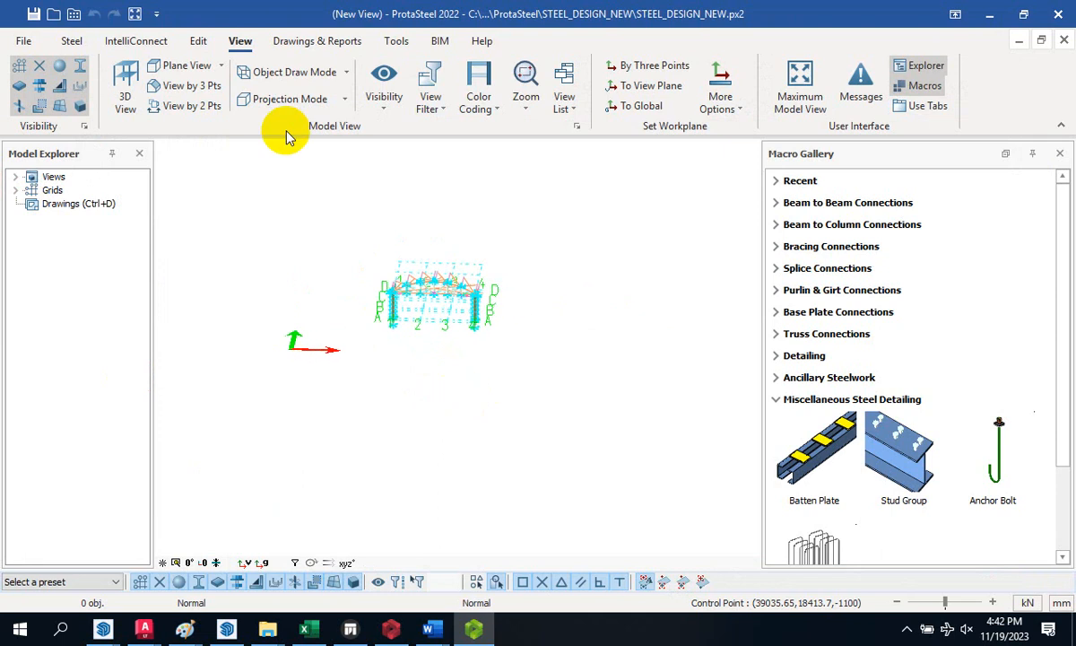
left_click(220, 70)
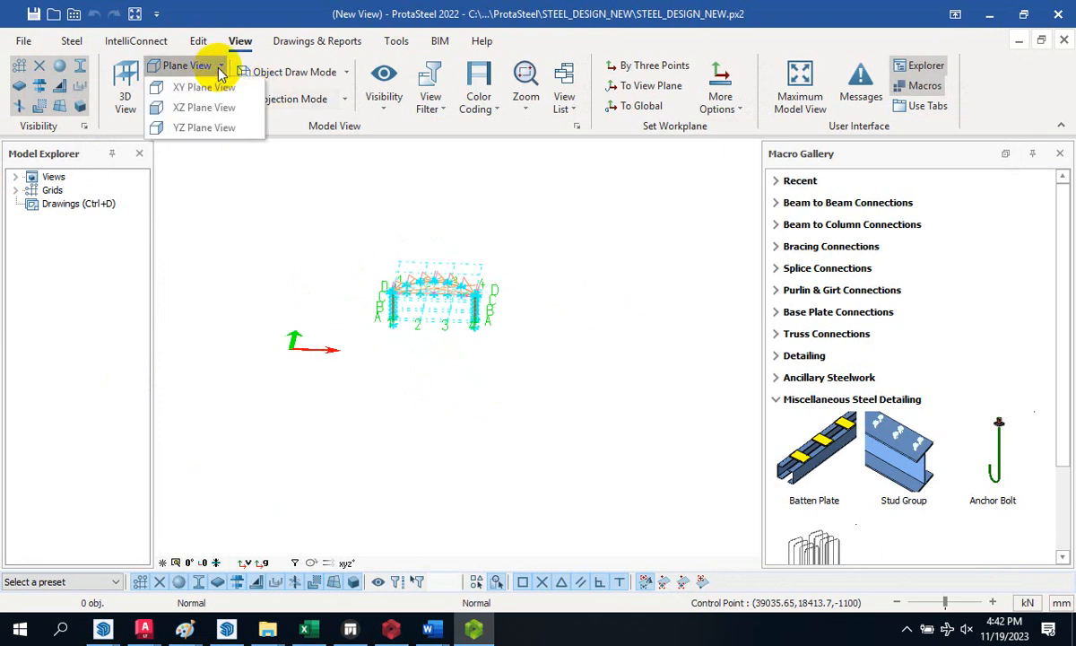
left_click(218, 70)
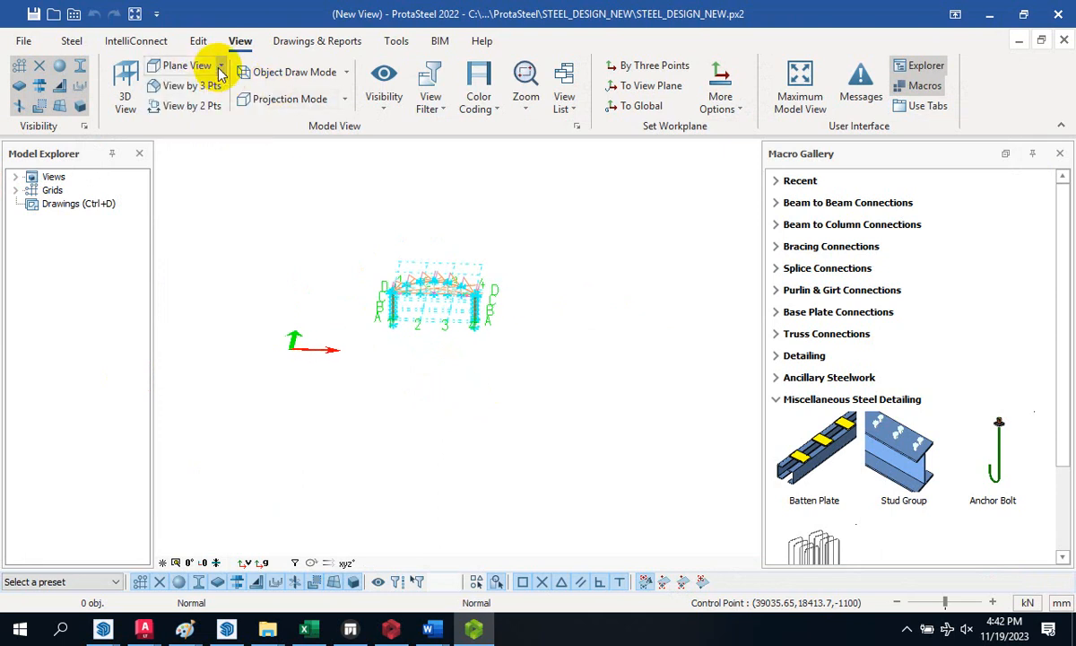
left_click(126, 103)
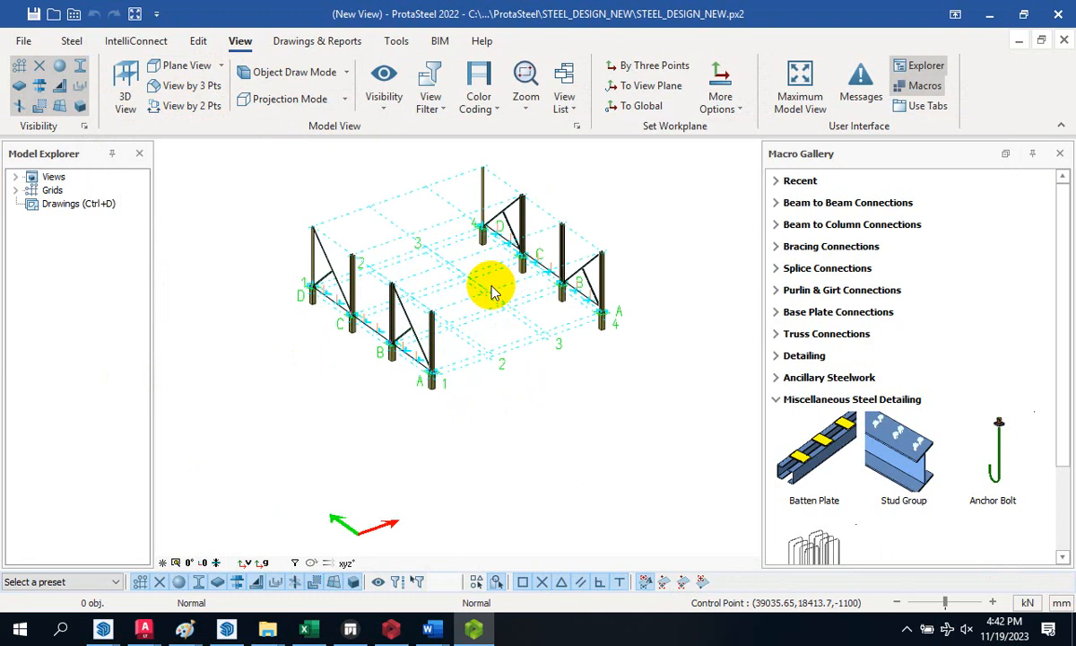
- Visit the Drawing Module and back, then select Storey F and 3D View in View Manager and confirm
left_click(73, 204)
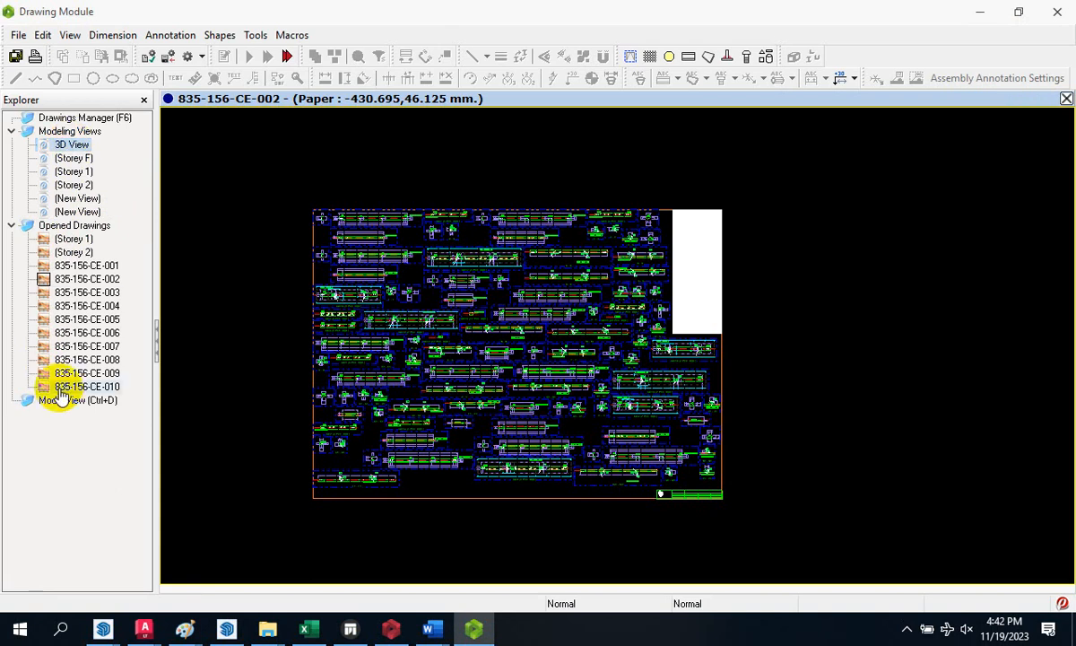
left_click(60, 400)
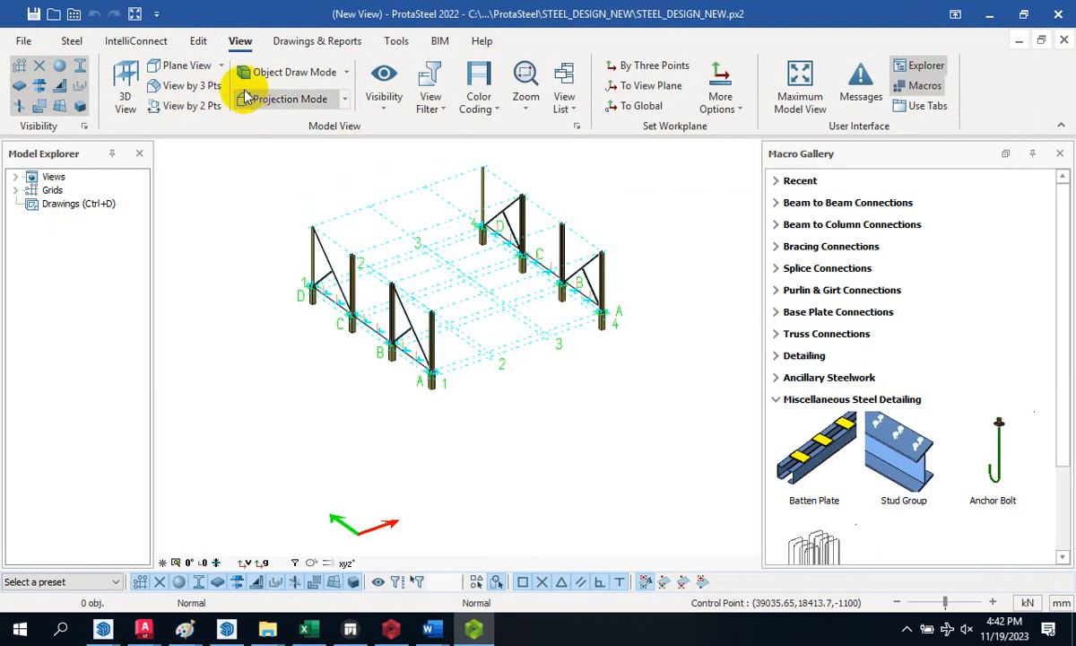
left_click(126, 75)
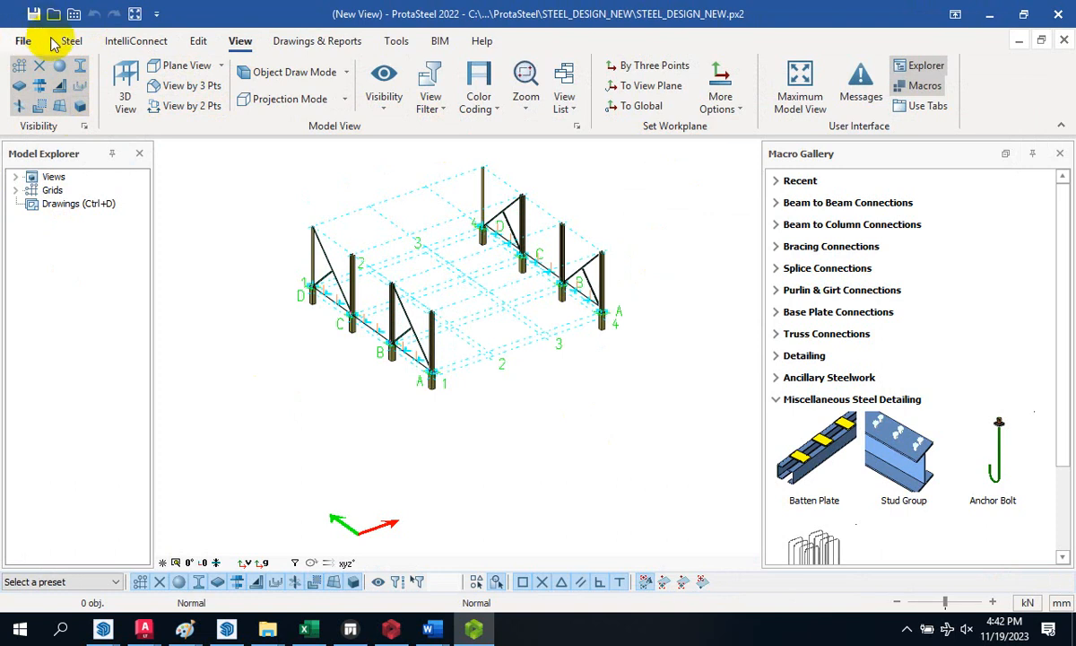
double_click(54, 178)
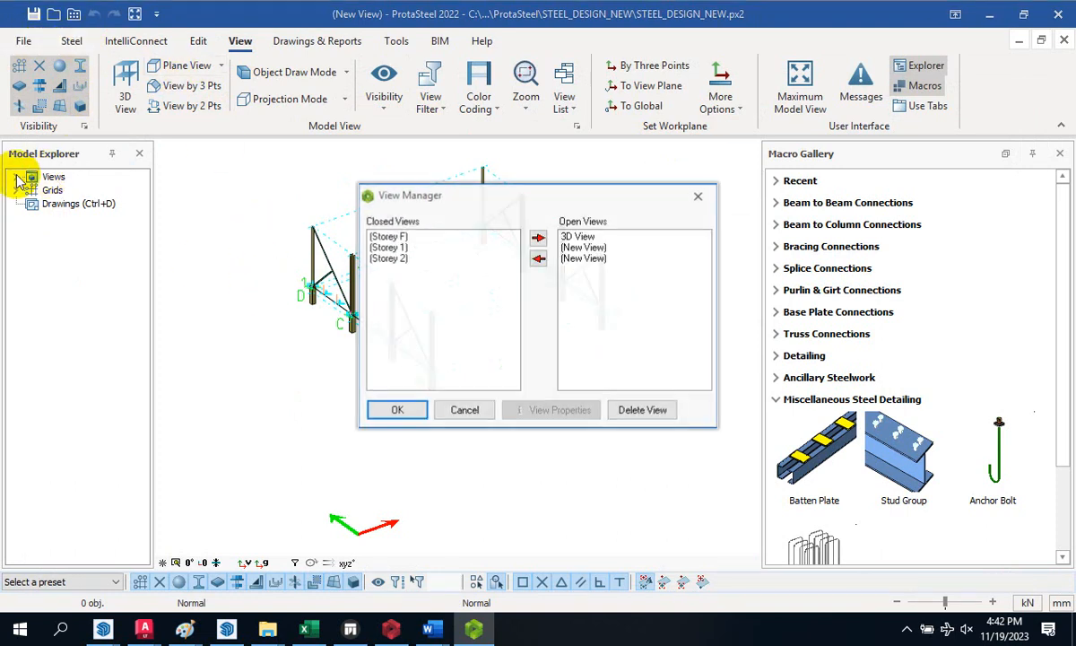
left_click(388, 236)
left_click(580, 237)
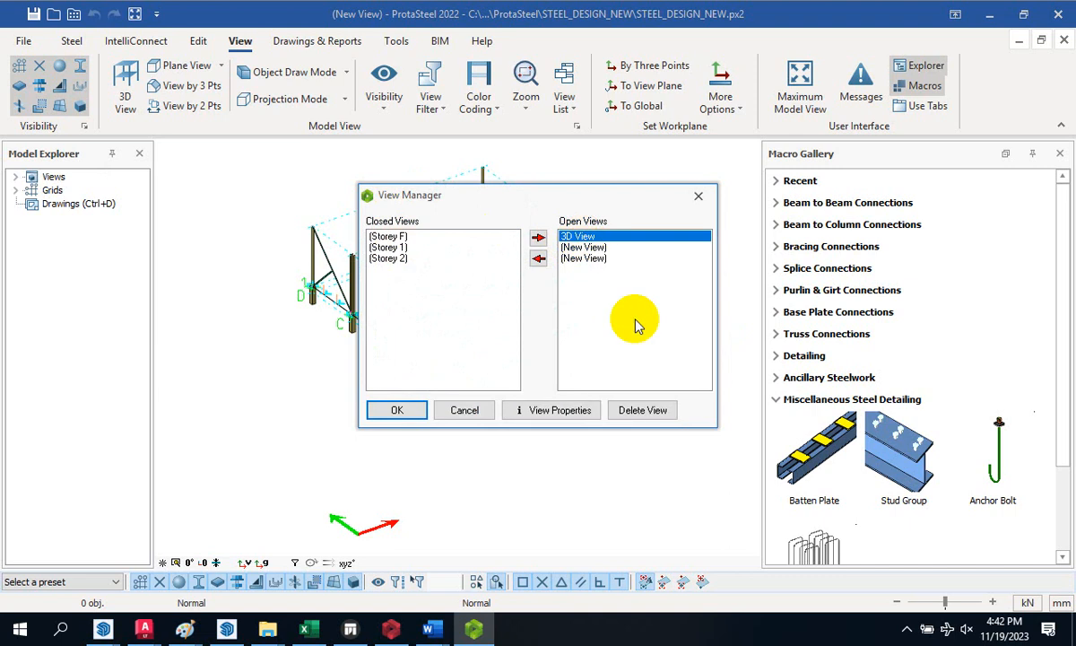
left_click(406, 411)
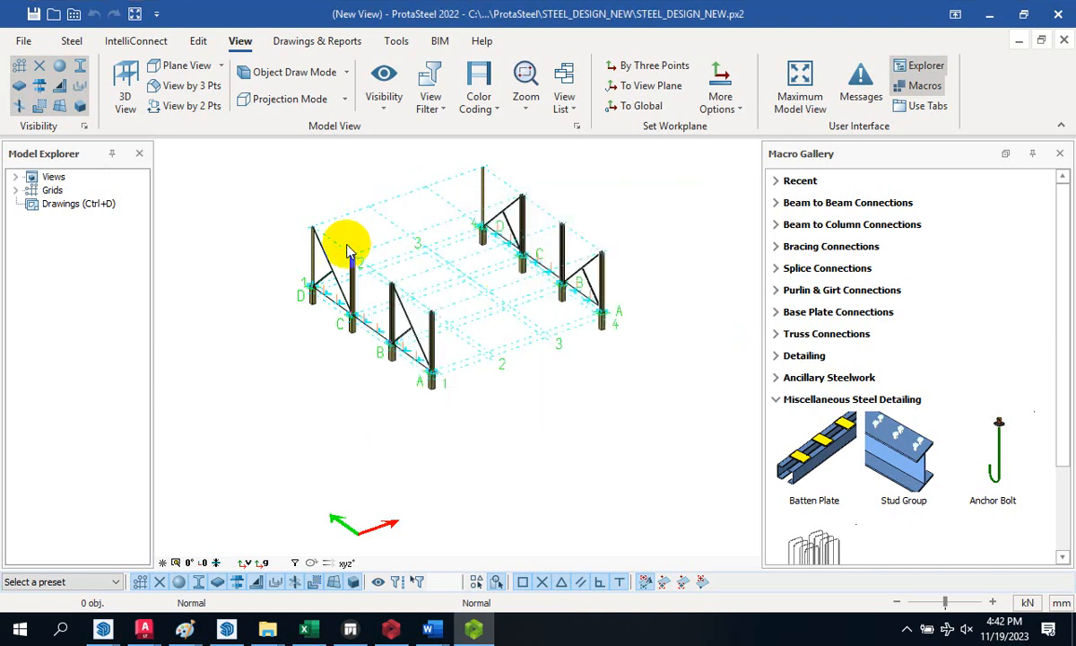
- Visit the Drawing Module and back, then start and cancel a YZ plane view
double_click(70, 206)
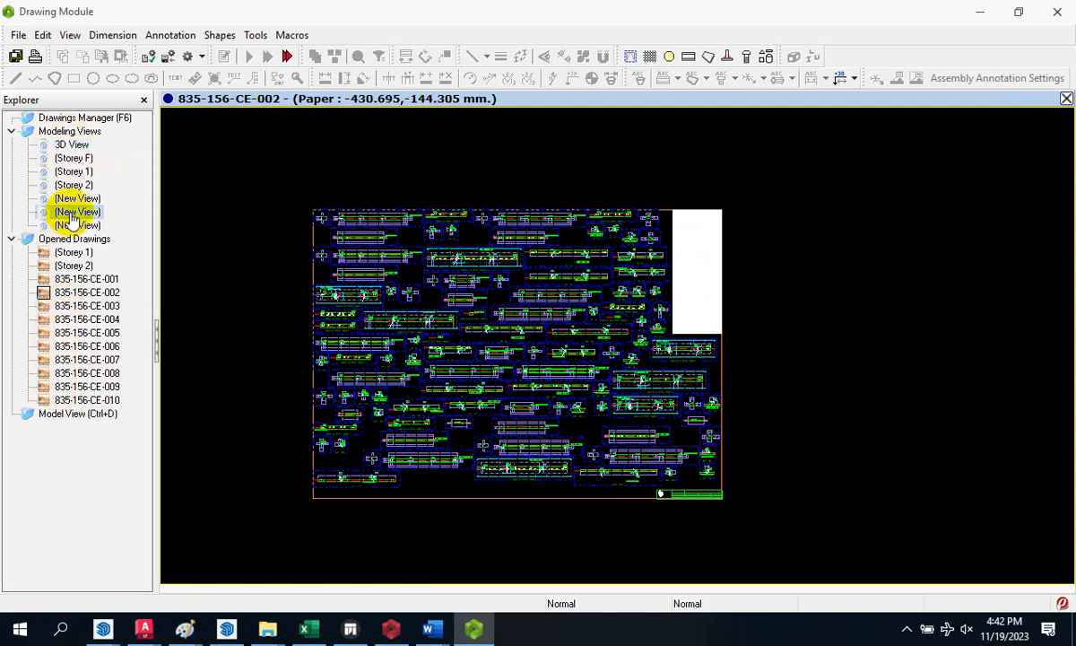
left_click(52, 415)
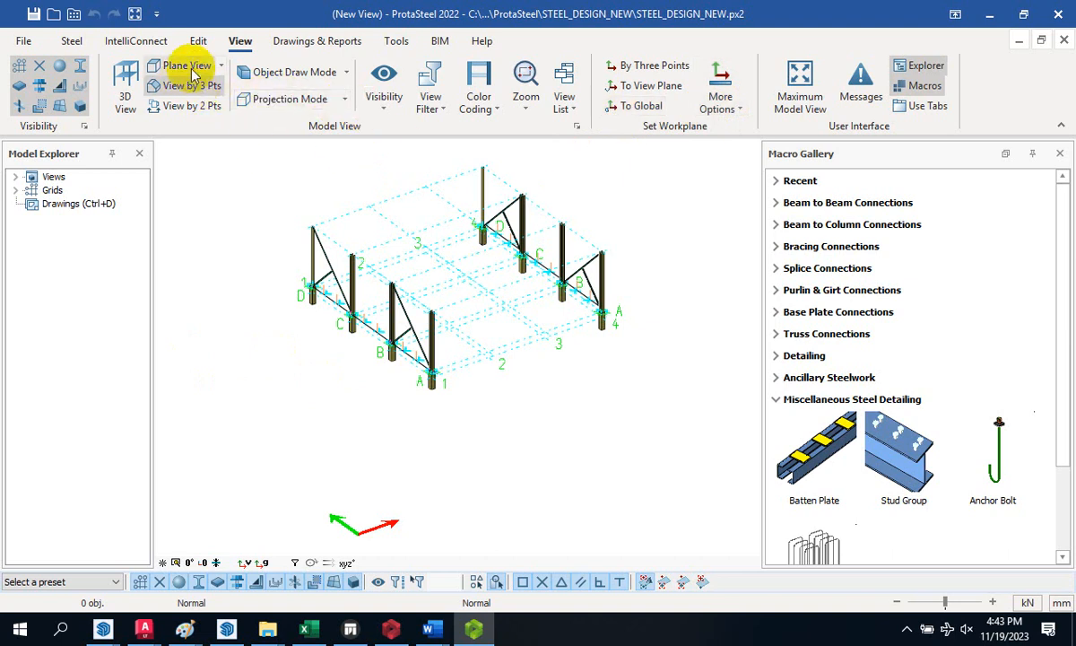
left_click(220, 69)
left_click(190, 127)
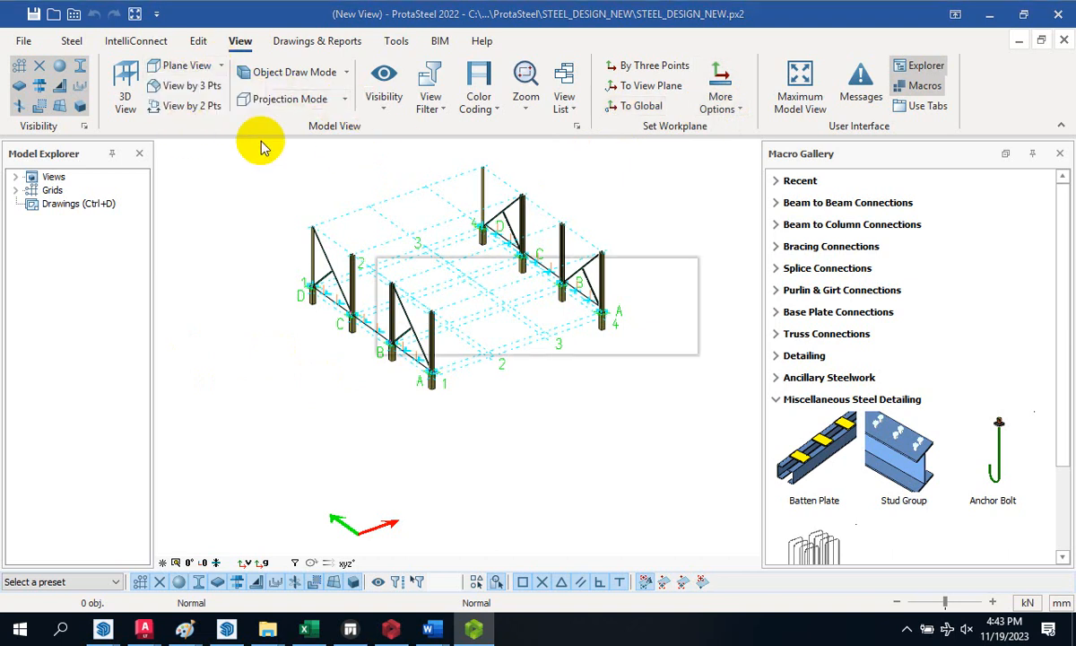
left_click(660, 333)
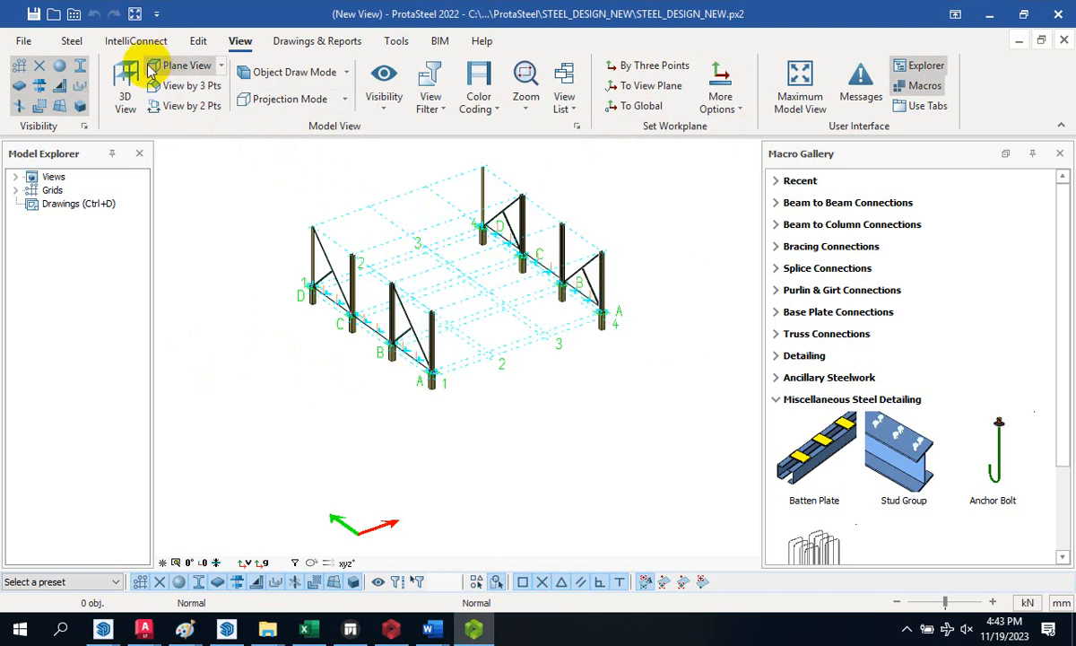
left_click(194, 43)
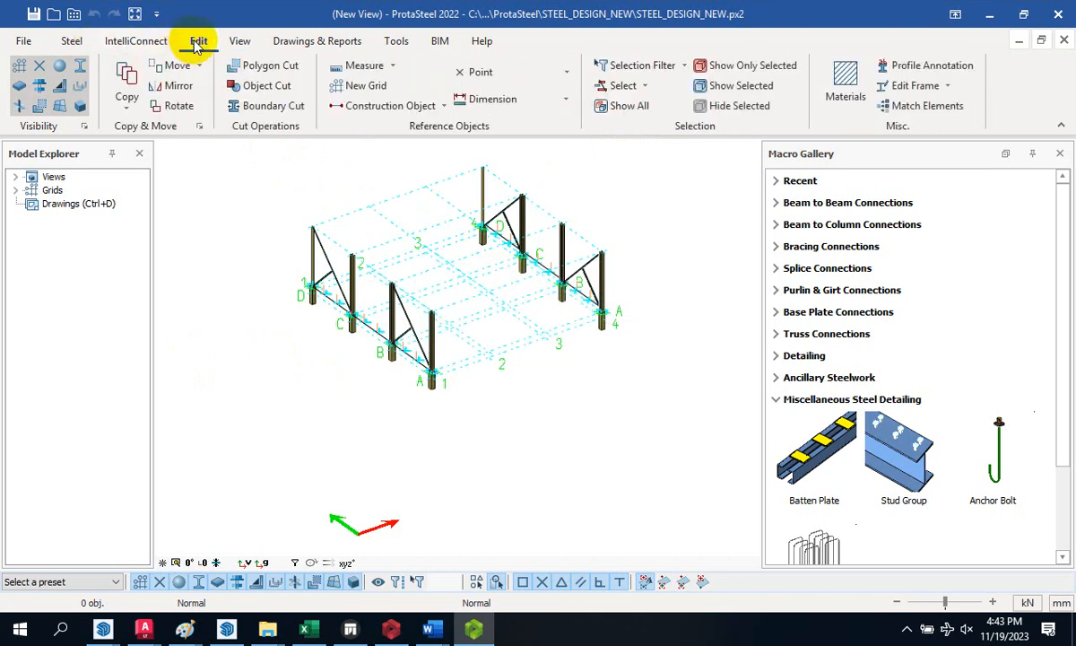
- Open the full 3D View from the Views list and zoom in on a column base plate
double_click(45, 178)
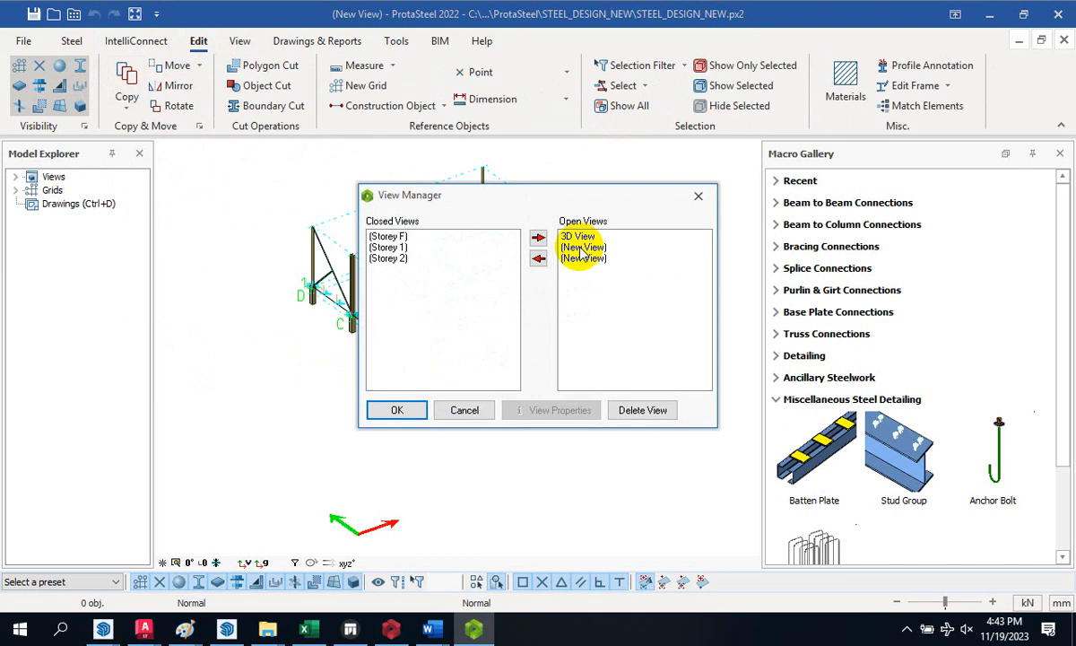
left_click(699, 195)
left_click(15, 178)
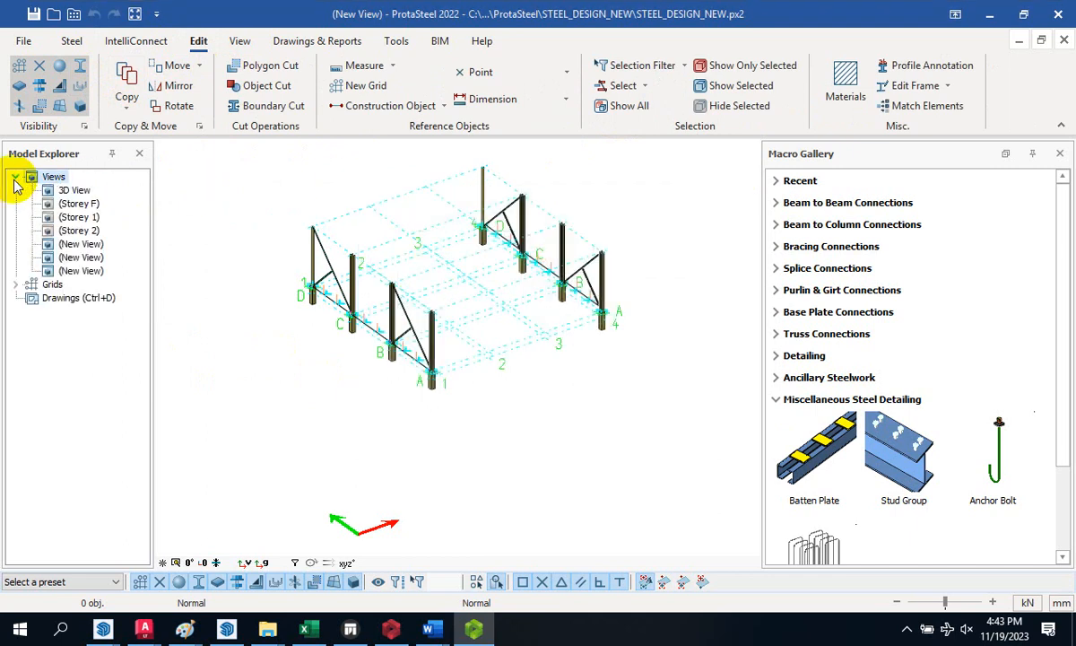
double_click(72, 191)
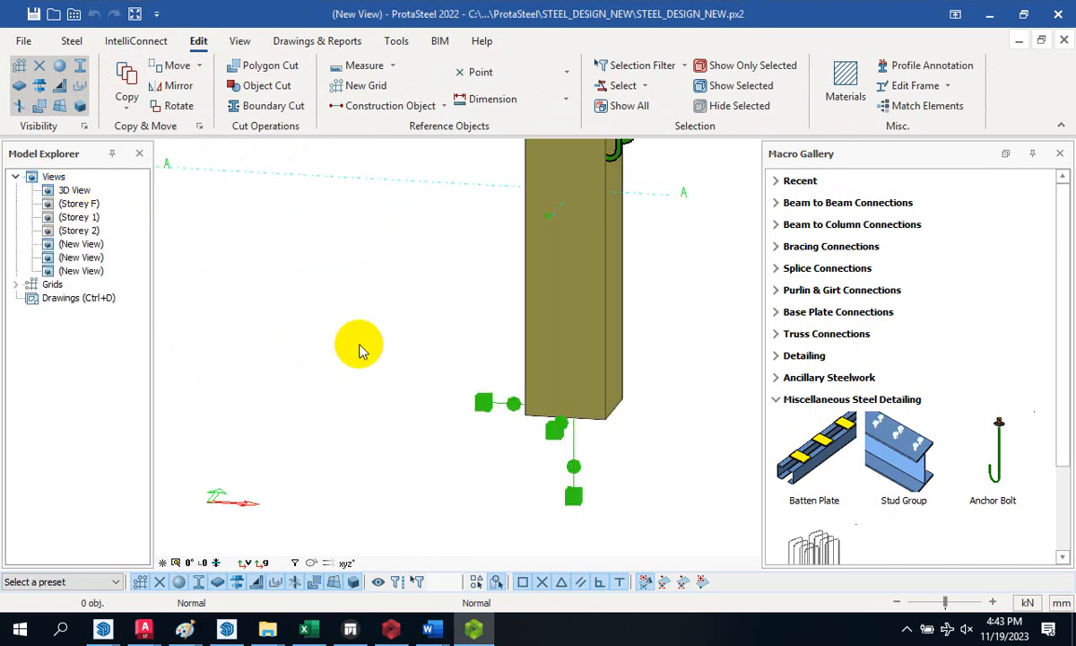
scroll(392, 377, "down", 5)
scroll(367, 341, "down", 2)
scroll(382, 309, "up", 4)
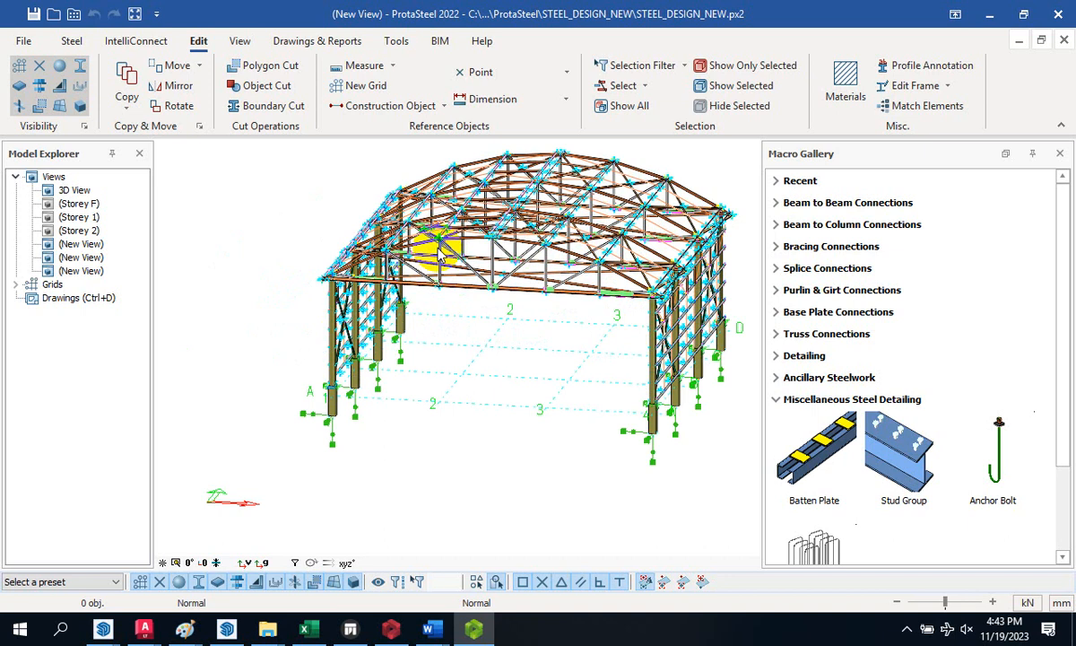
scroll(294, 415, "up", 4)
scroll(377, 353, "up", 3)
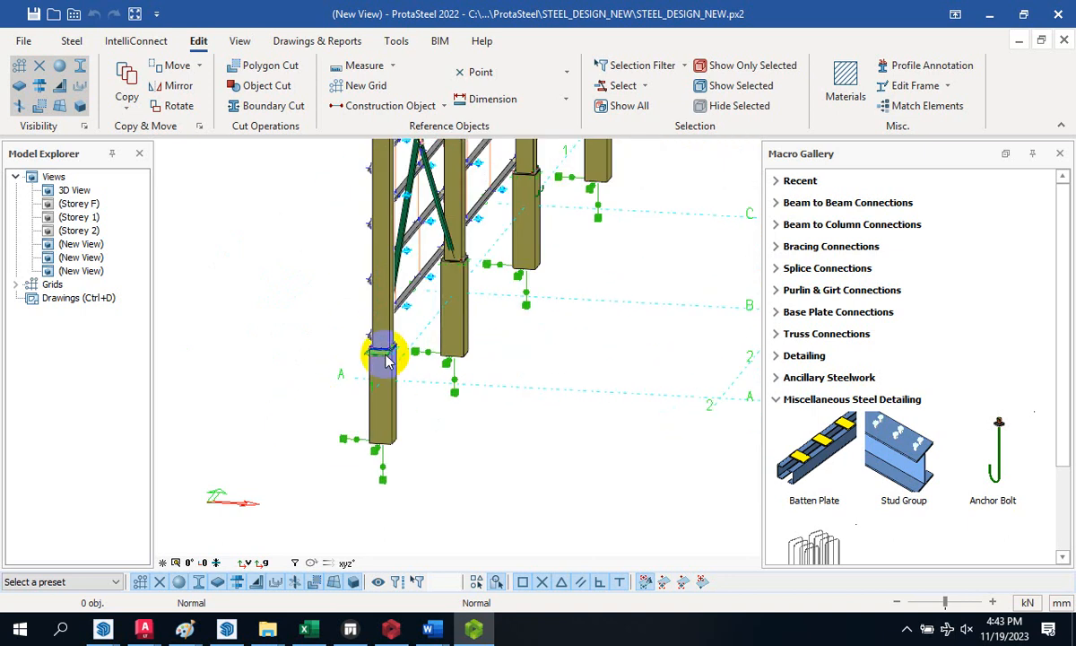
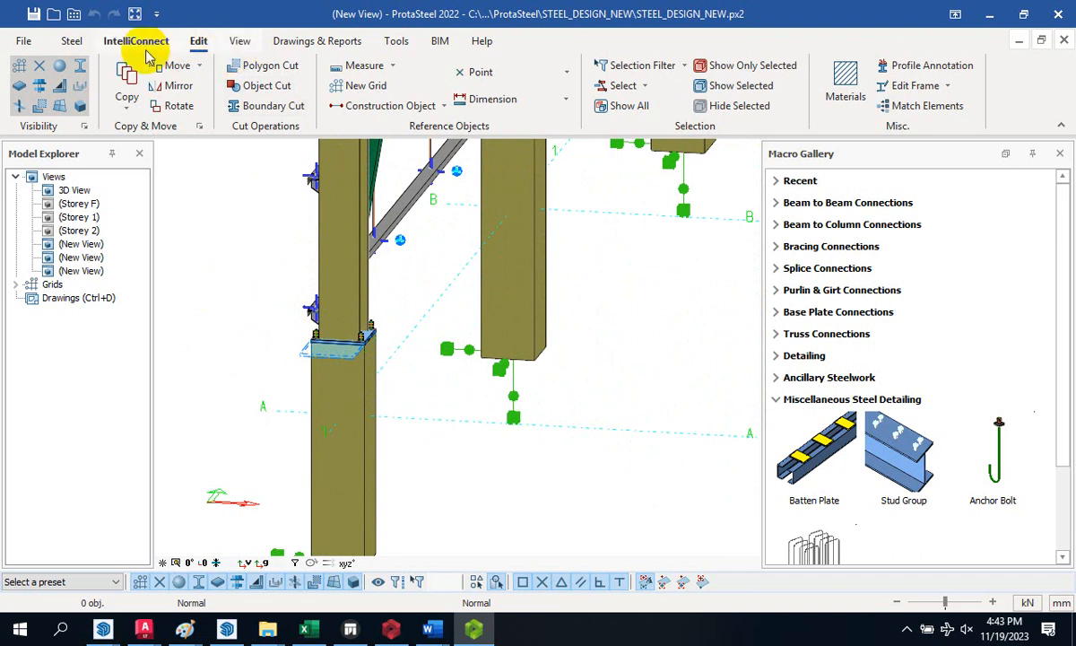
- From the Steel ribbon, window-select the base plate connection at the foot of the column
left_click(76, 43)
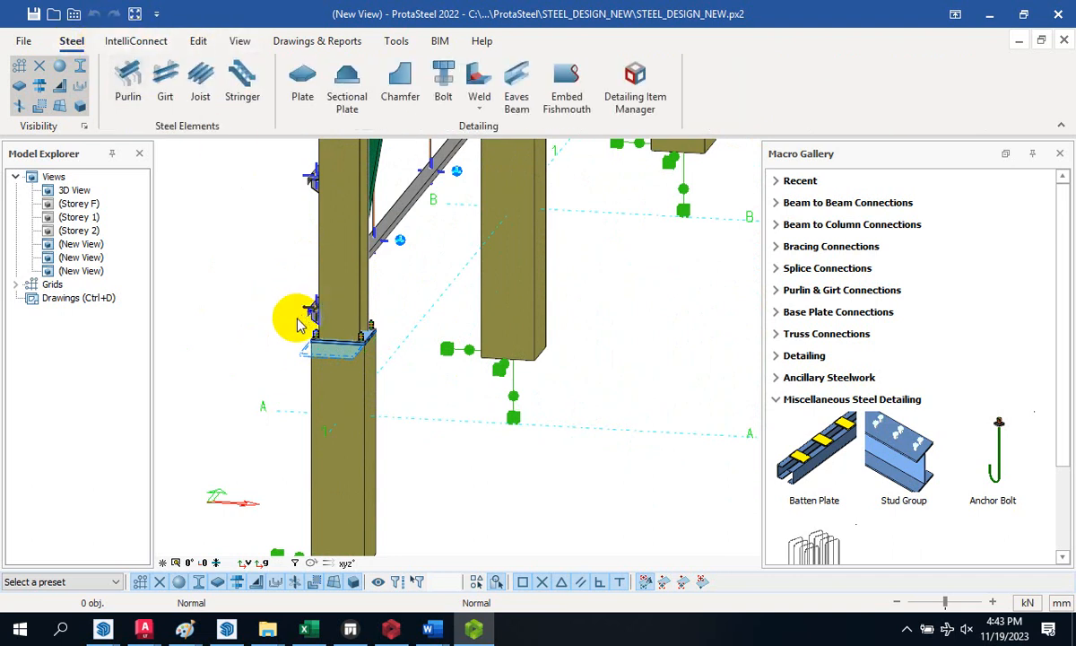
left_click_drag(233, 240, 437, 416)
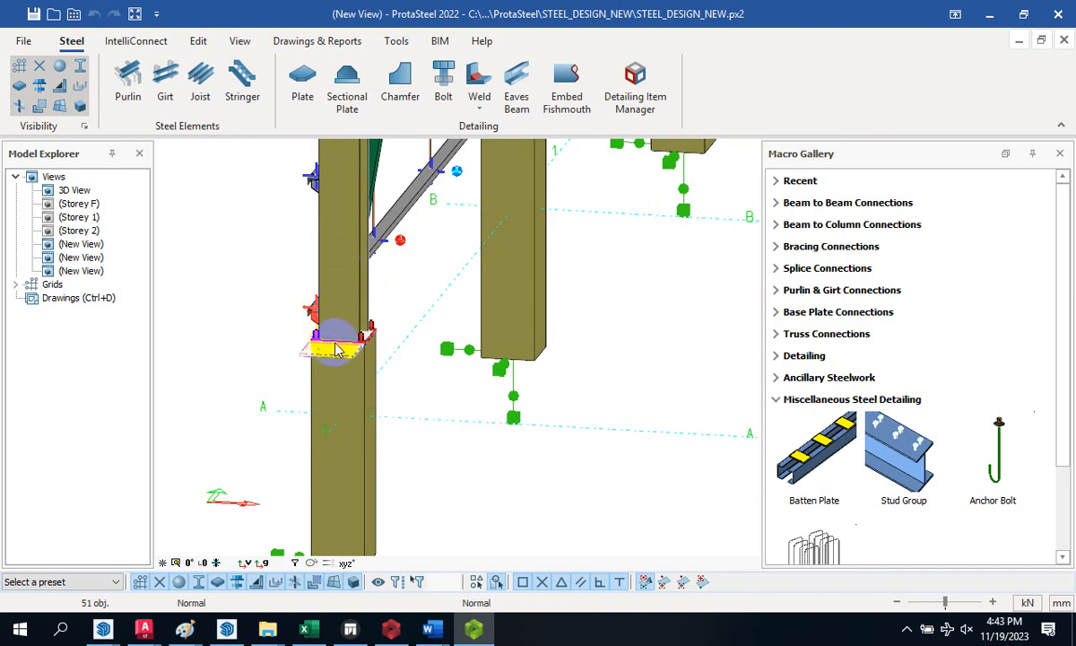
- Add a BASE PLATE1 detail item that boxes the base plate joint and its supporting column
left_click(639, 77)
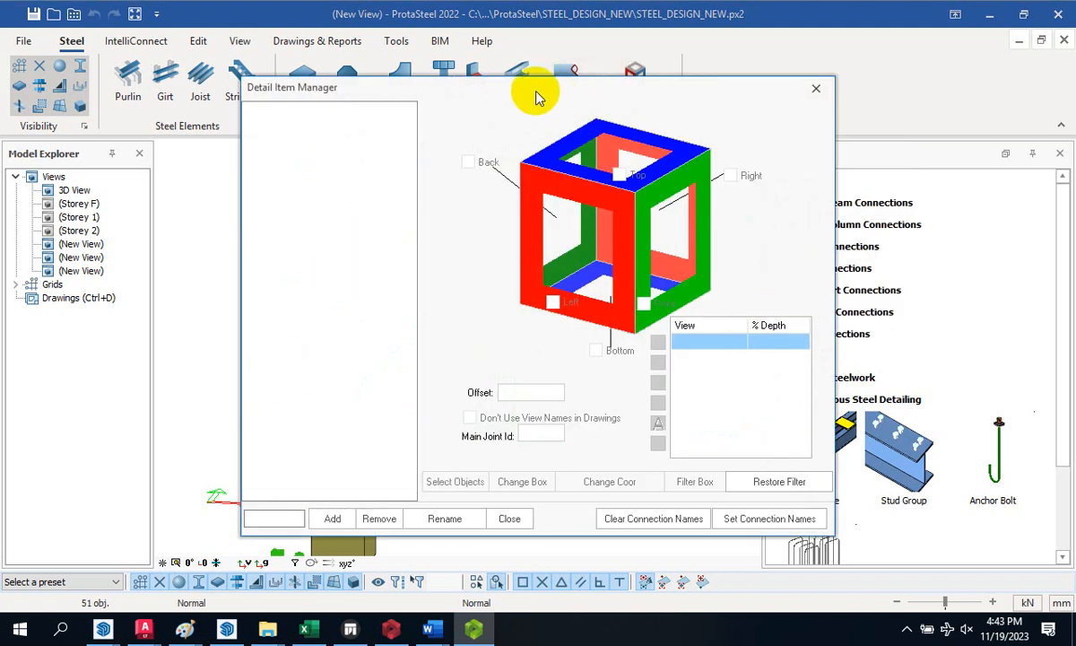
left_click_drag(535, 96, 788, 85)
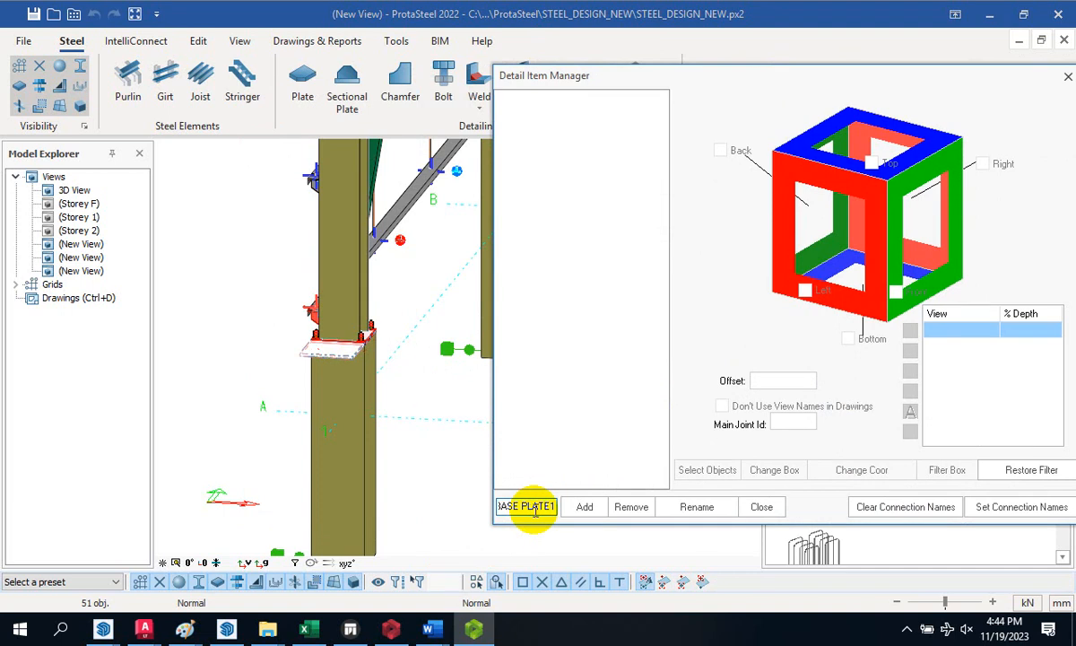
left_click(584, 508)
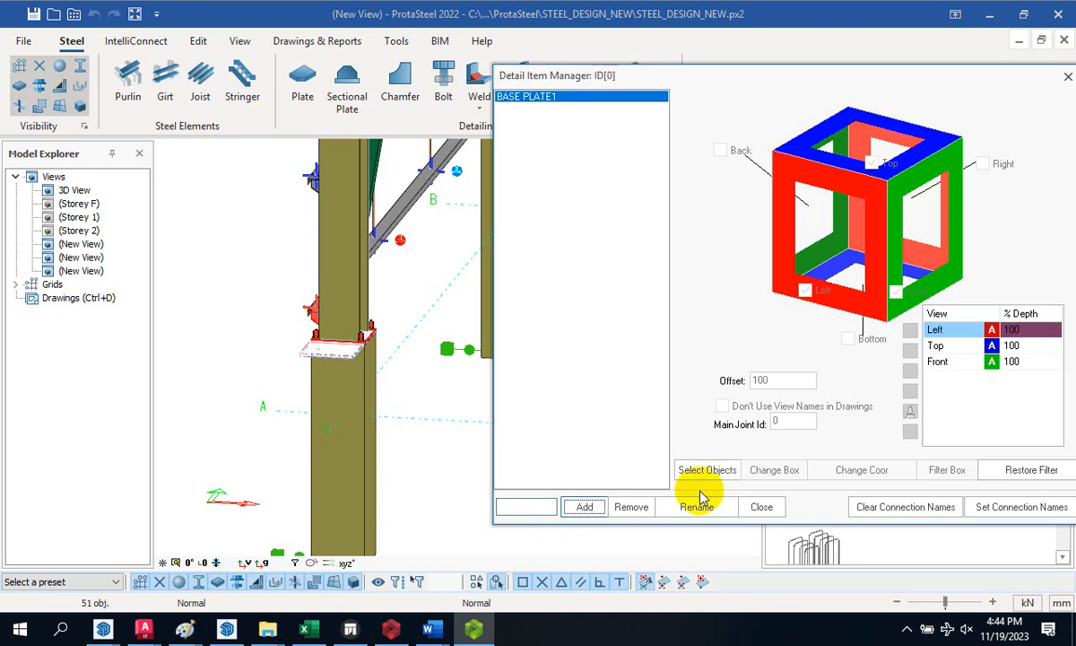
left_click(704, 475)
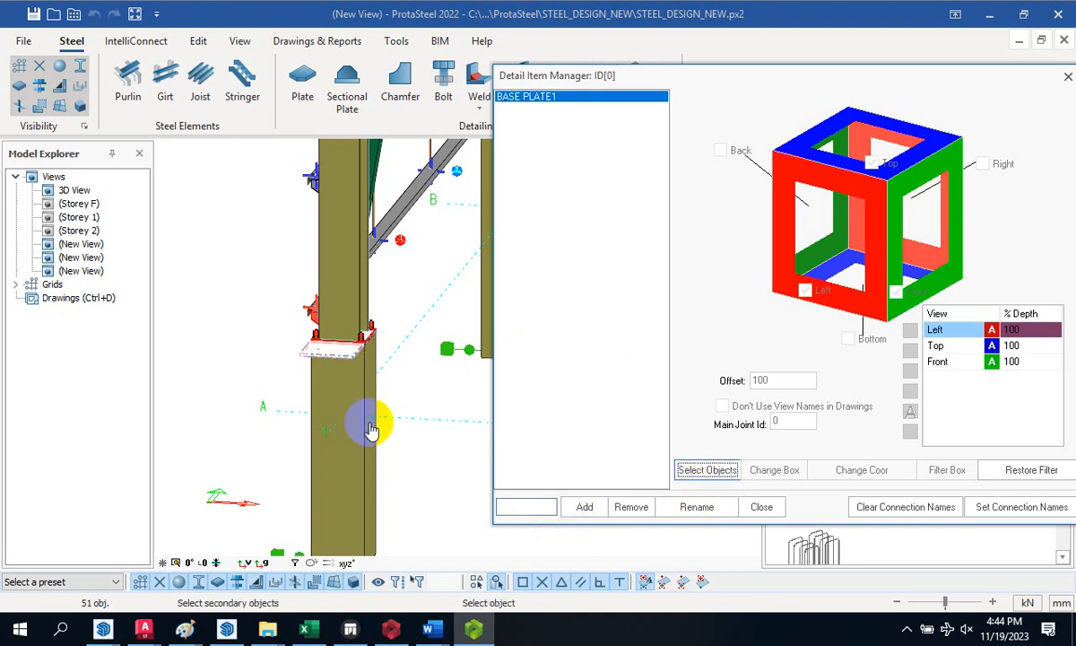
left_click(354, 269)
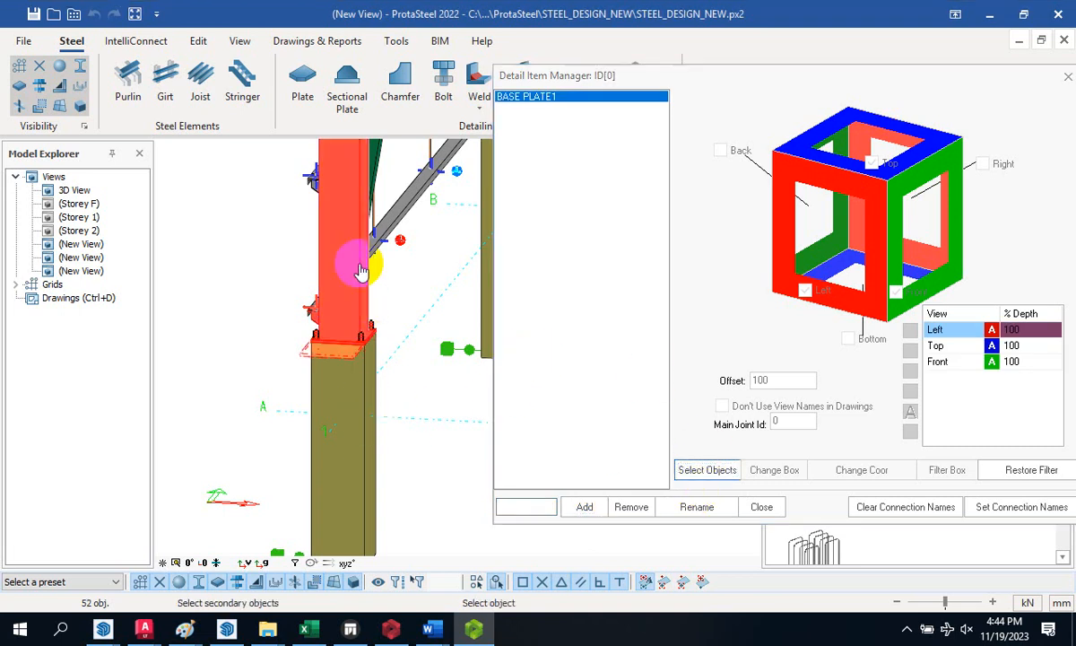
right_click(401, 308)
- Window-select the gusset plate connection on the truss and start naming a GUSSET PLATE detail item
scroll(299, 377, "down", 3)
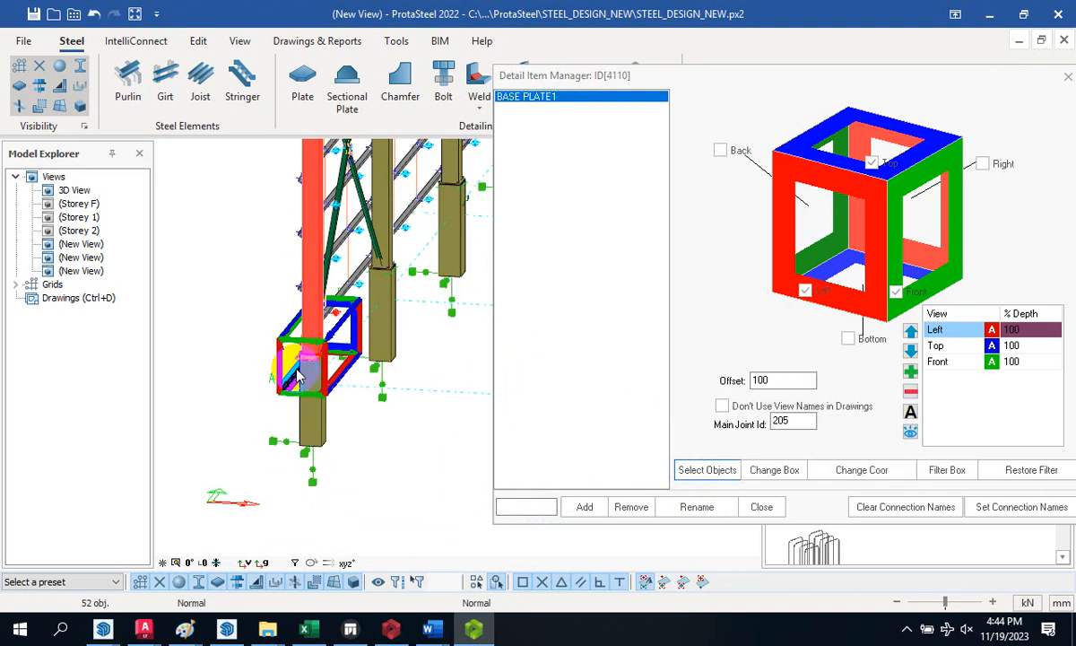
middle_click_drag(272, 377, 282, 323)
scroll(228, 361, "down", 5)
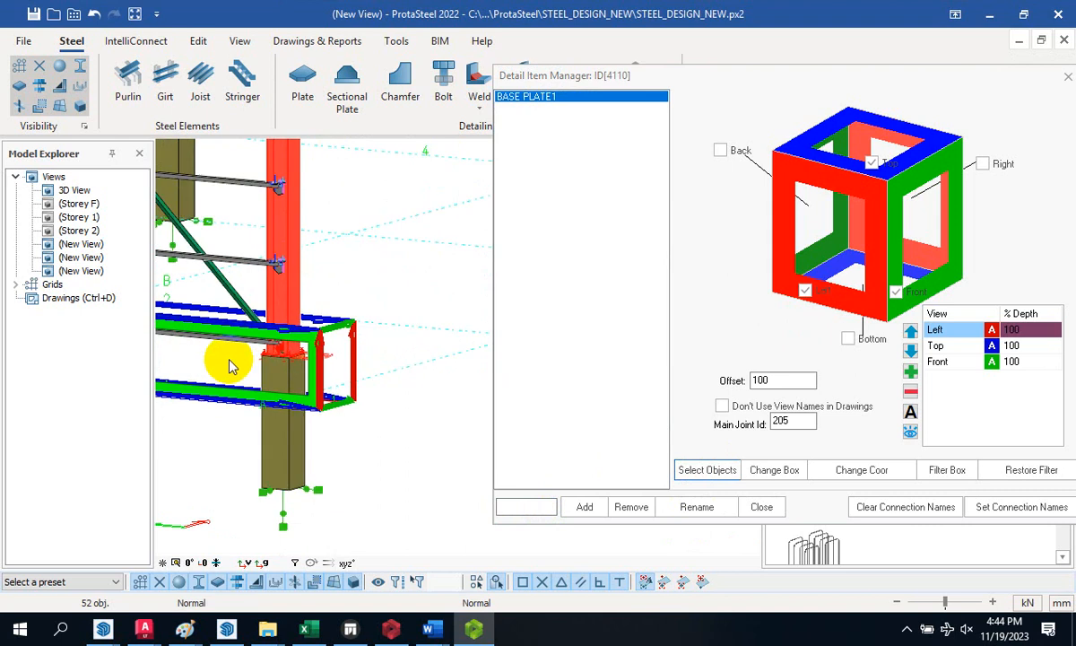
scroll(339, 259, "up", 8)
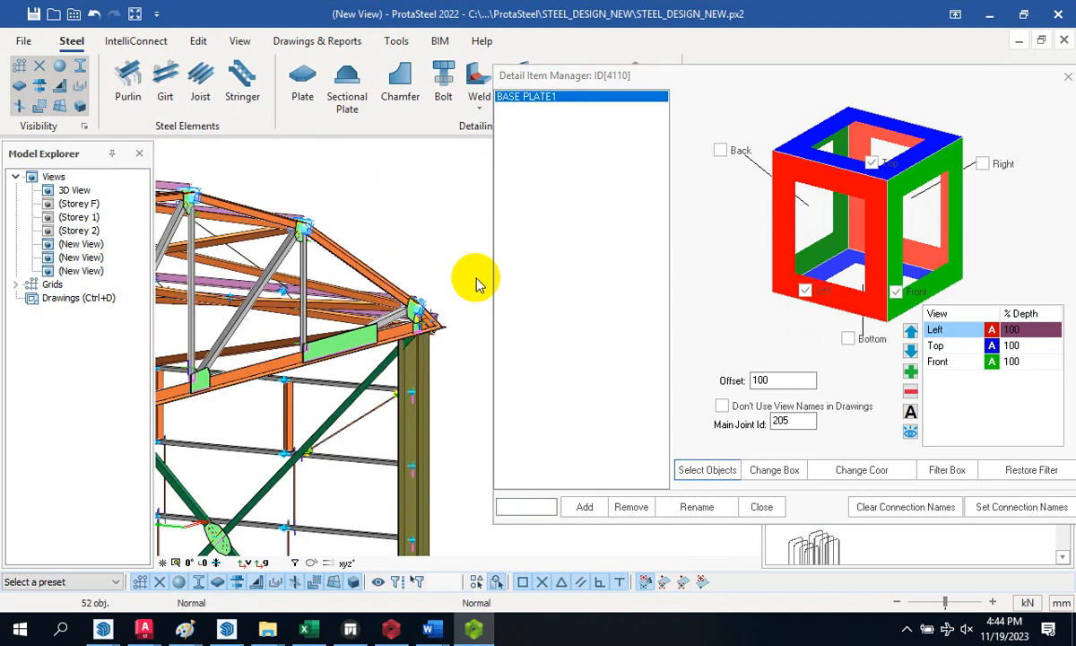
scroll(241, 341, "up", 6)
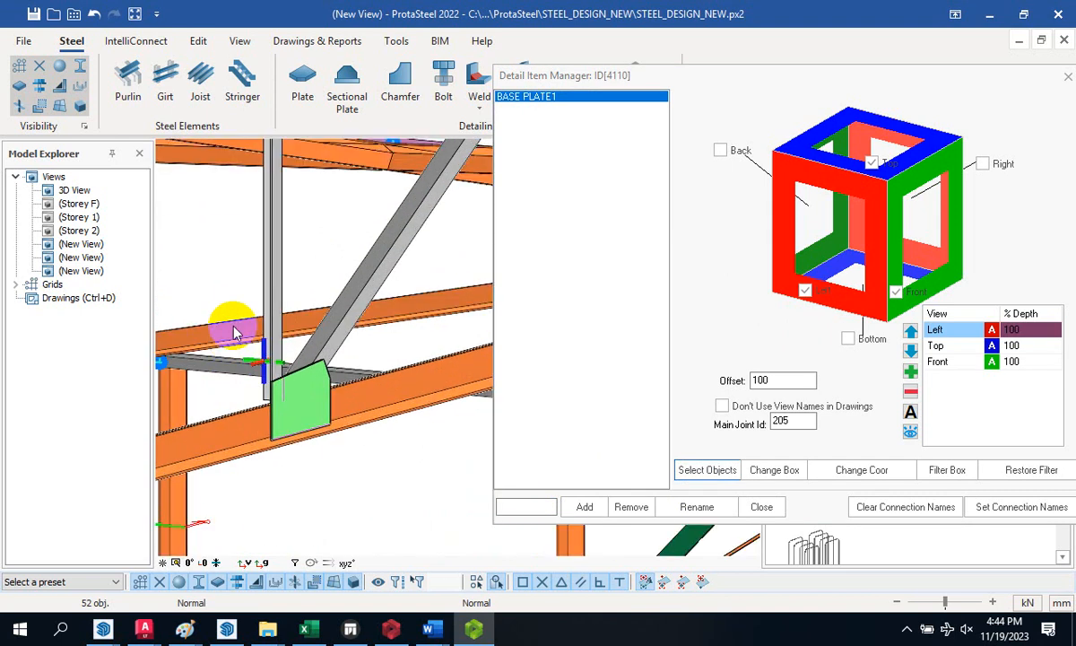
left_click_drag(211, 281, 388, 485)
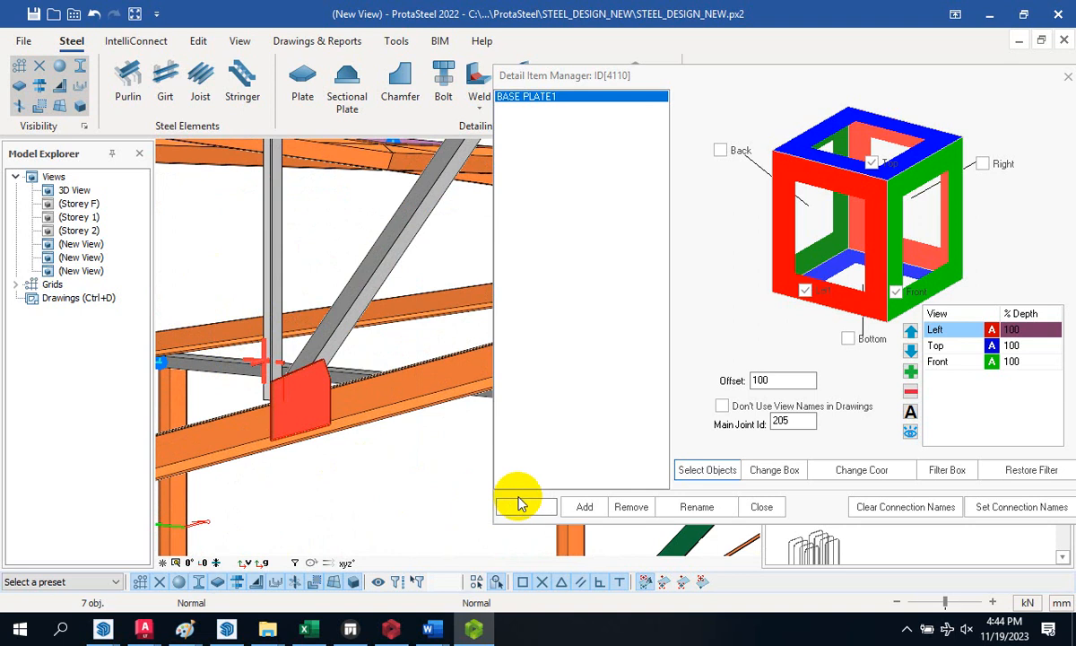
left_click(528, 505)
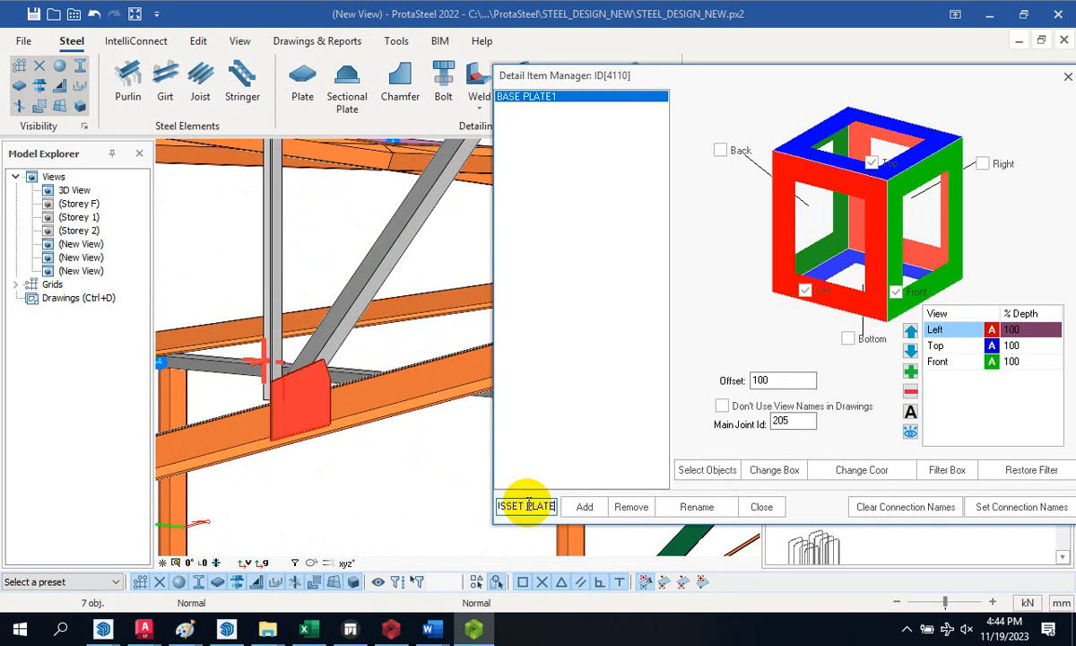
- Add the GUSSET PLATE 1 detail item, including the beam under the gusset plate
type("1")
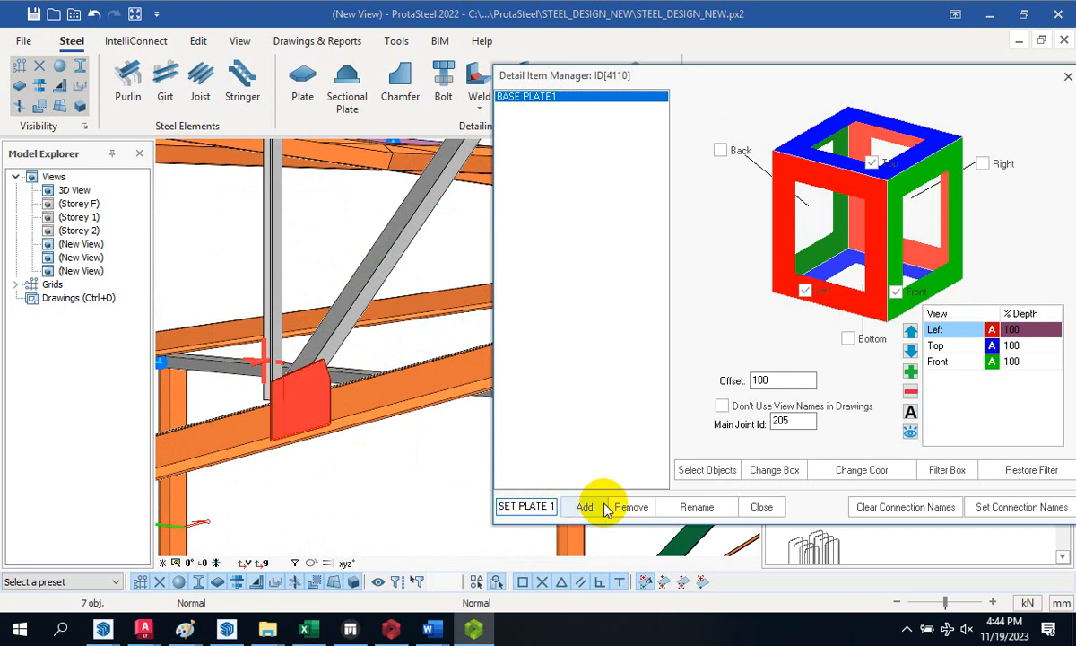
left_click(588, 508)
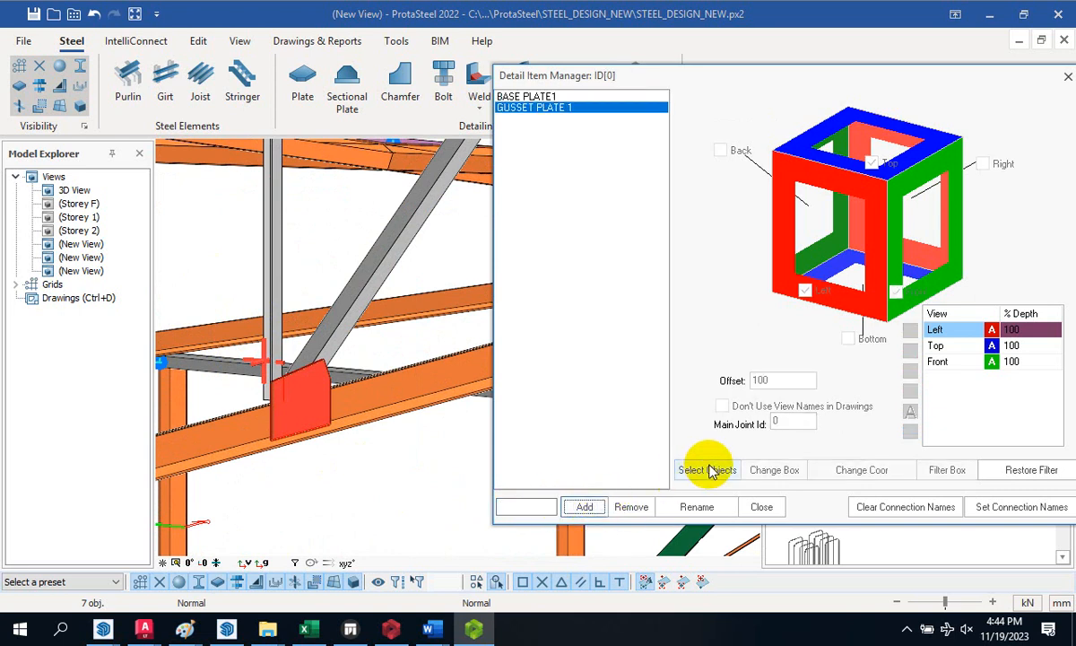
left_click(707, 469)
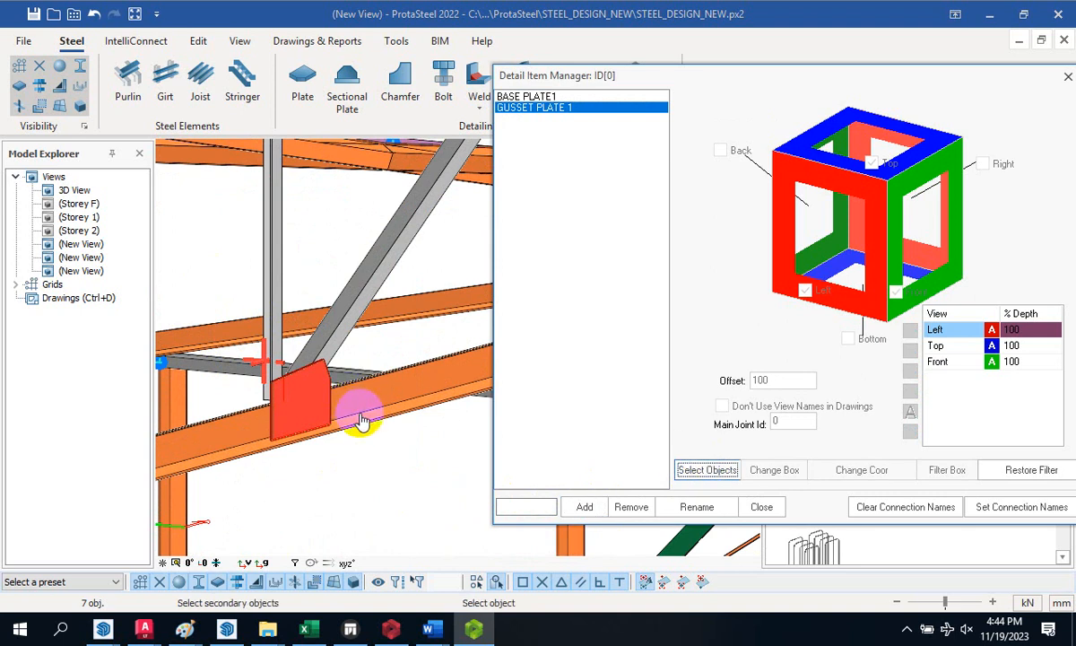
scroll(356, 404, "down", 4)
scroll(343, 378, "up", 3)
left_click(351, 382)
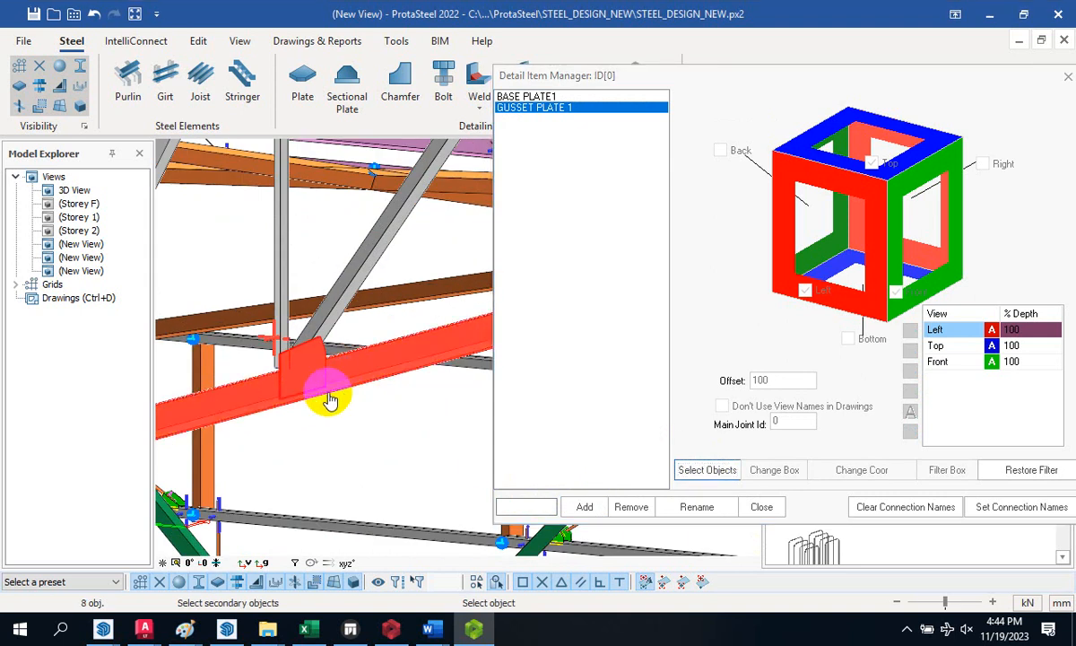
right_click(252, 279)
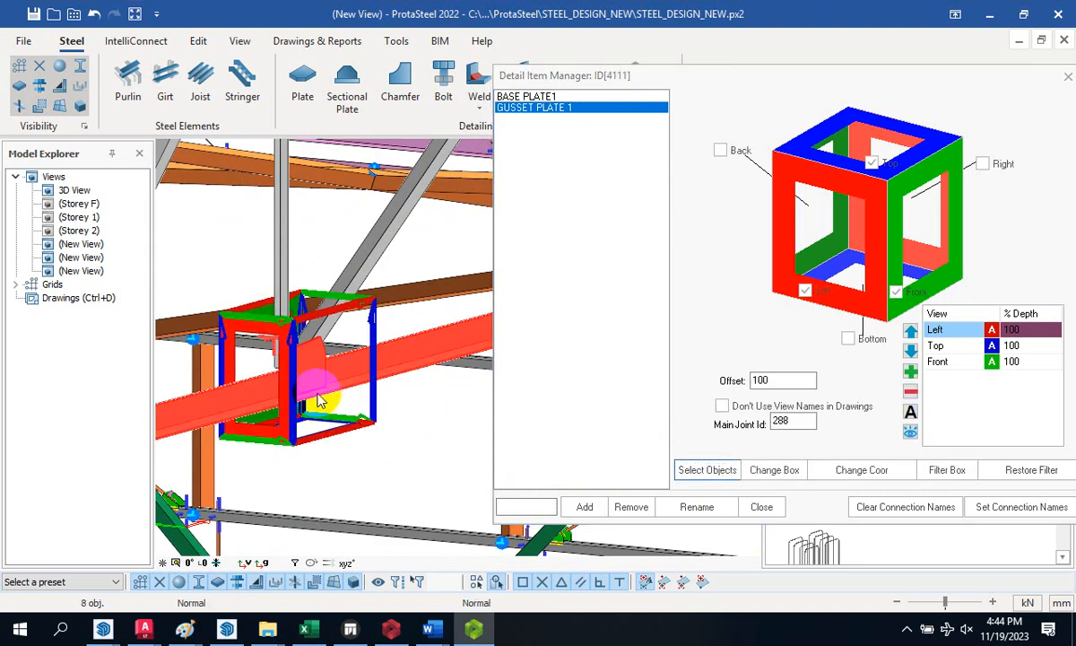
- Window-select a girt-to-column connection near grid C
scroll(344, 399, "down", 6)
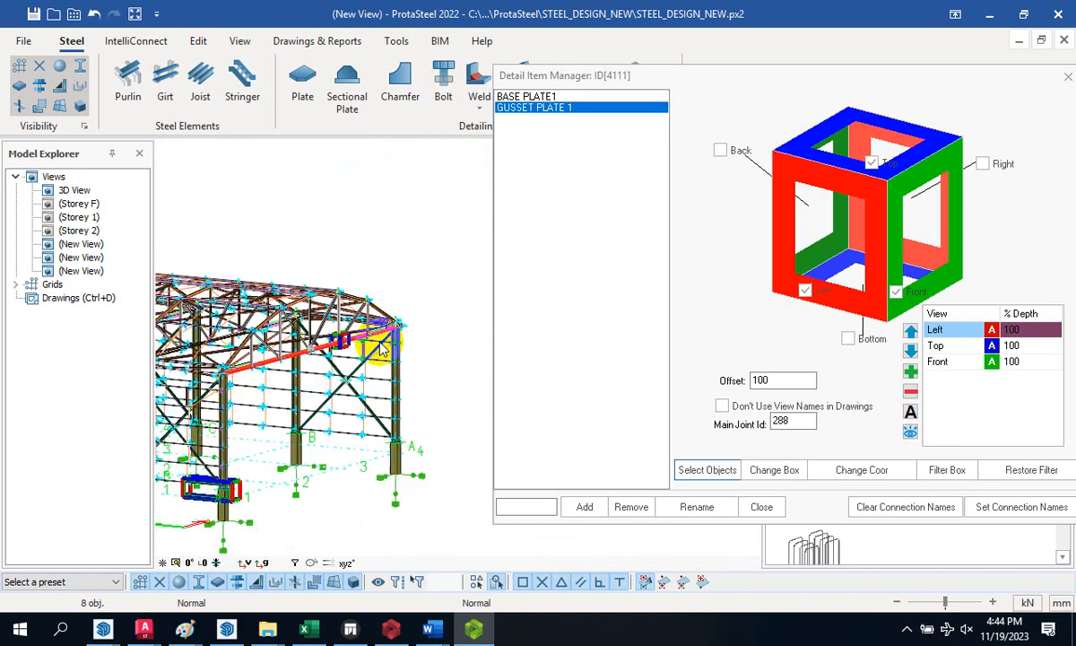
scroll(345, 387, "up", 5)
scroll(310, 377, "down", 5)
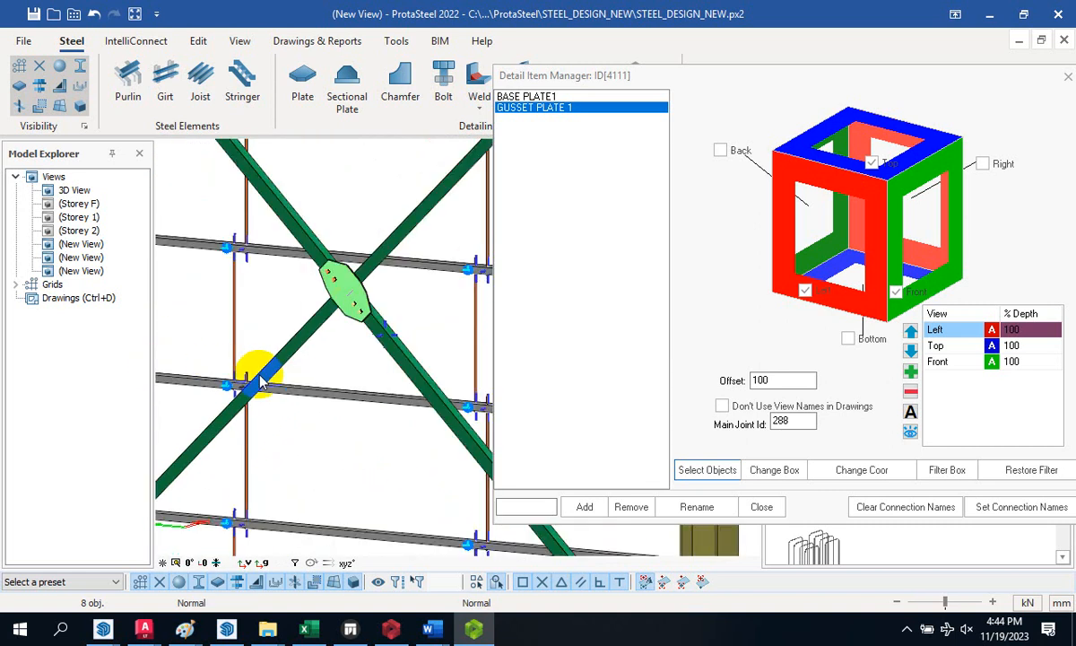
scroll(305, 368, "down", 2)
scroll(312, 404, "up", 8)
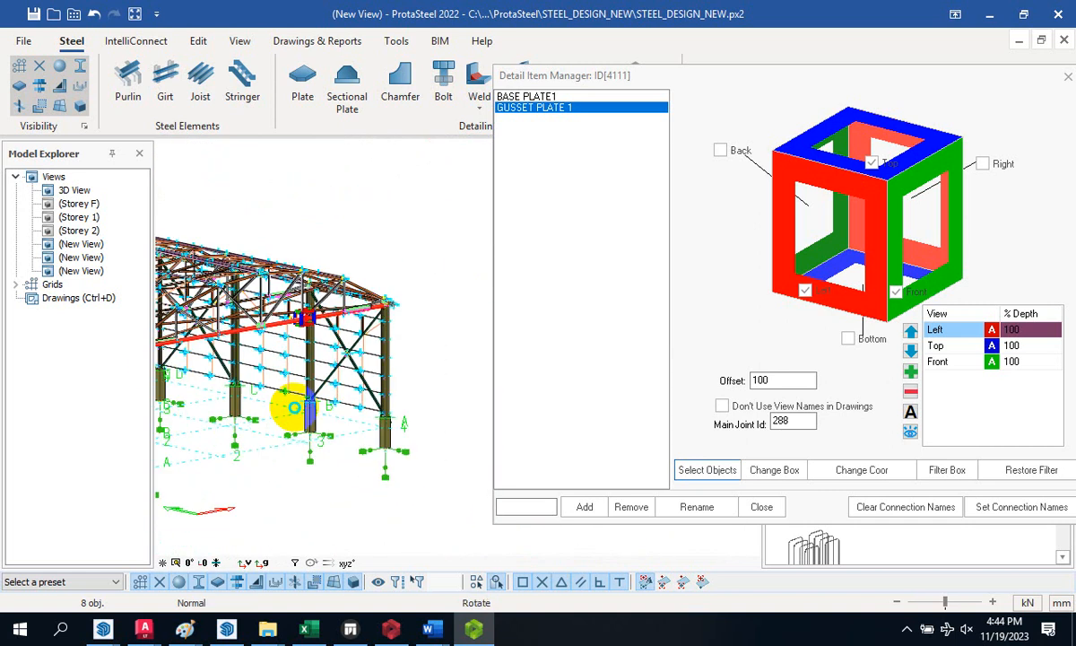
scroll(319, 349, "up", 1)
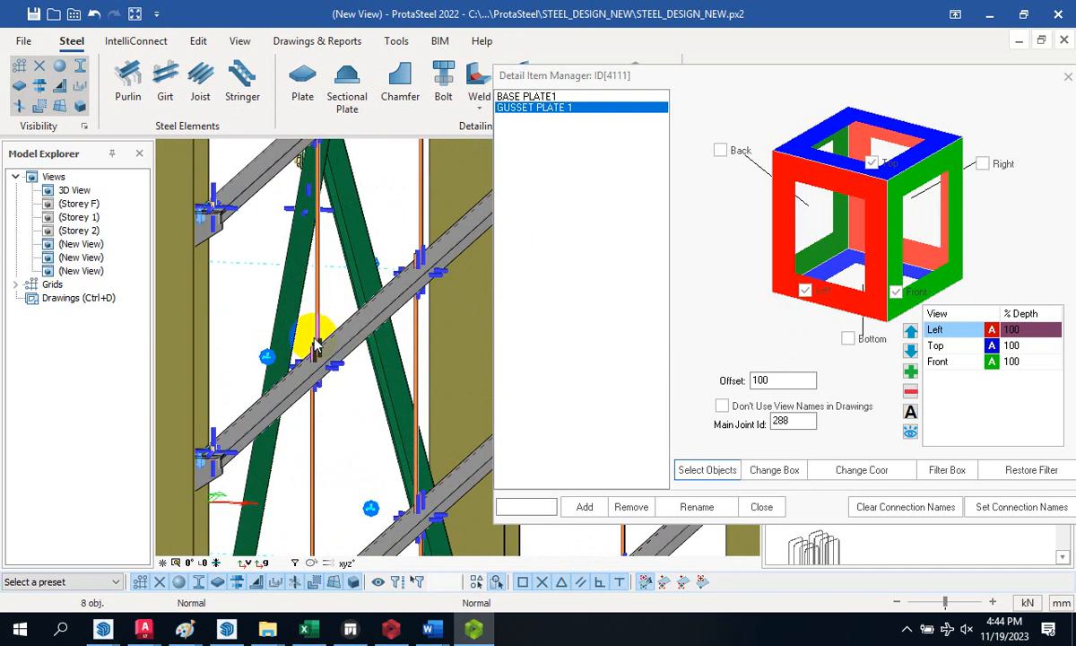
scroll(341, 359, "down", 5)
scroll(367, 372, "up", 5)
scroll(306, 381, "up", 3)
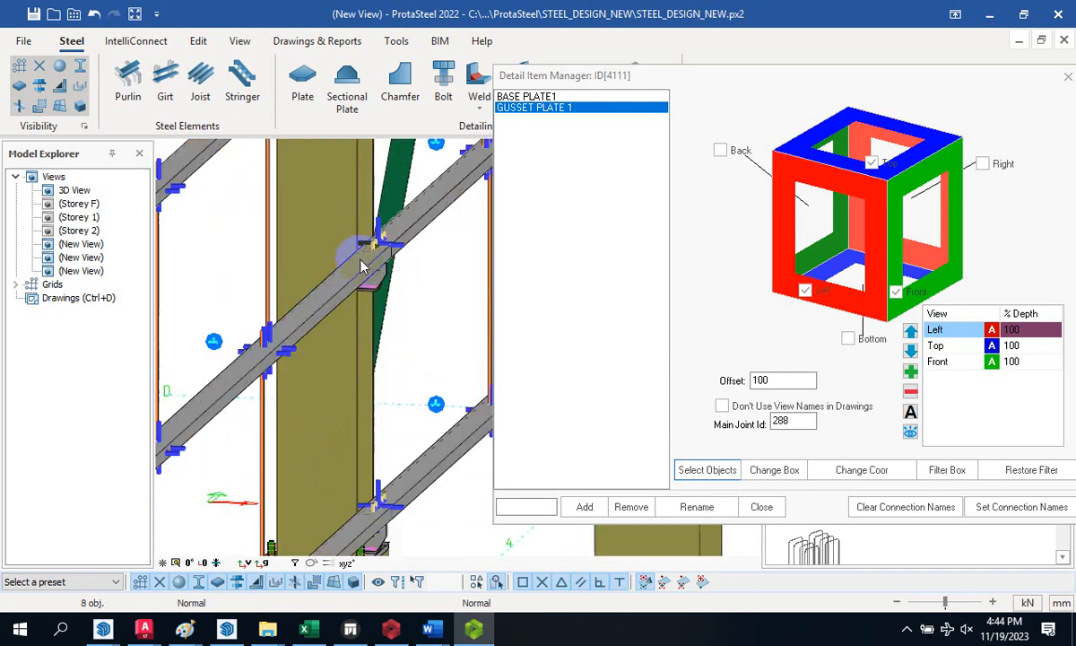
scroll(307, 312, "down", 3)
scroll(301, 323, "up", 2)
scroll(309, 332, "down", 2)
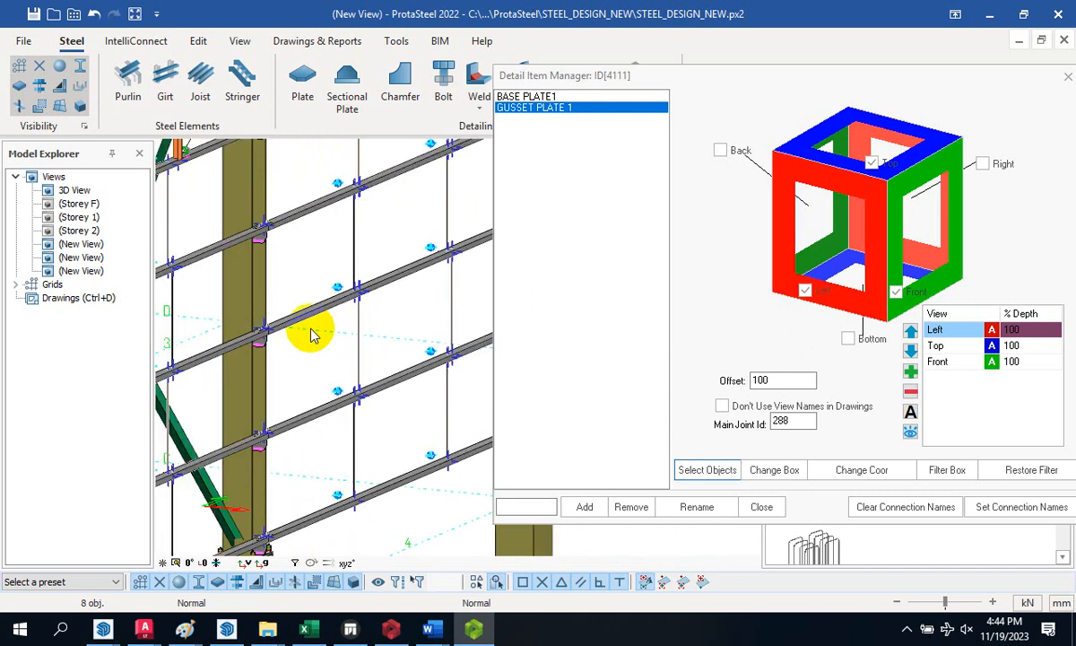
scroll(228, 312, "up", 2)
scroll(357, 312, "down", 4)
scroll(357, 312, "up", 6)
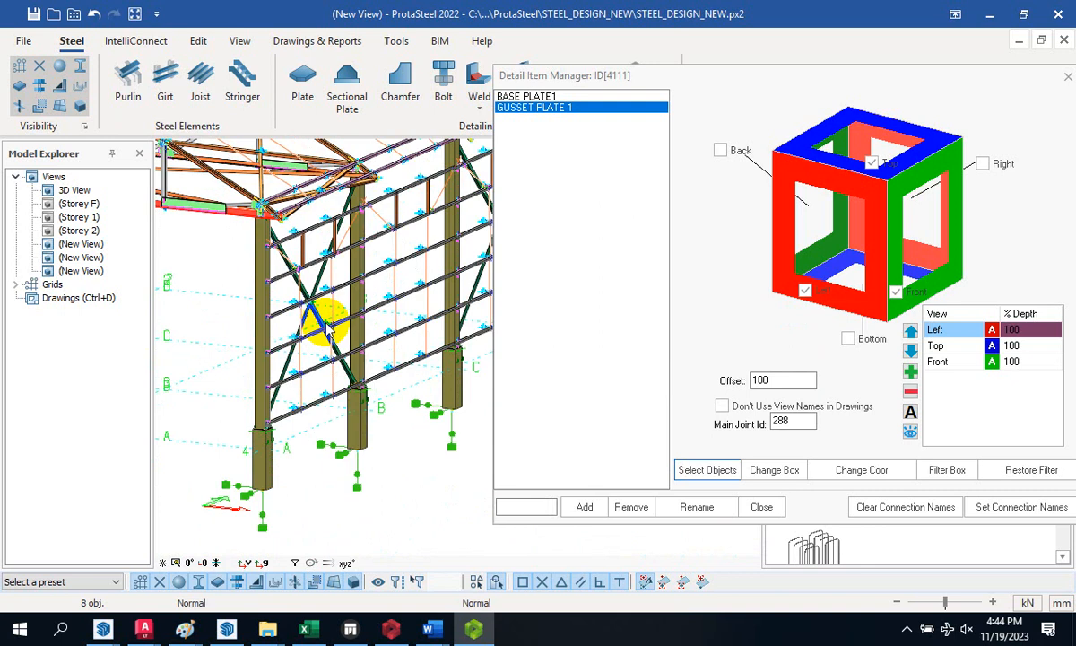
scroll(215, 332, "up", 2)
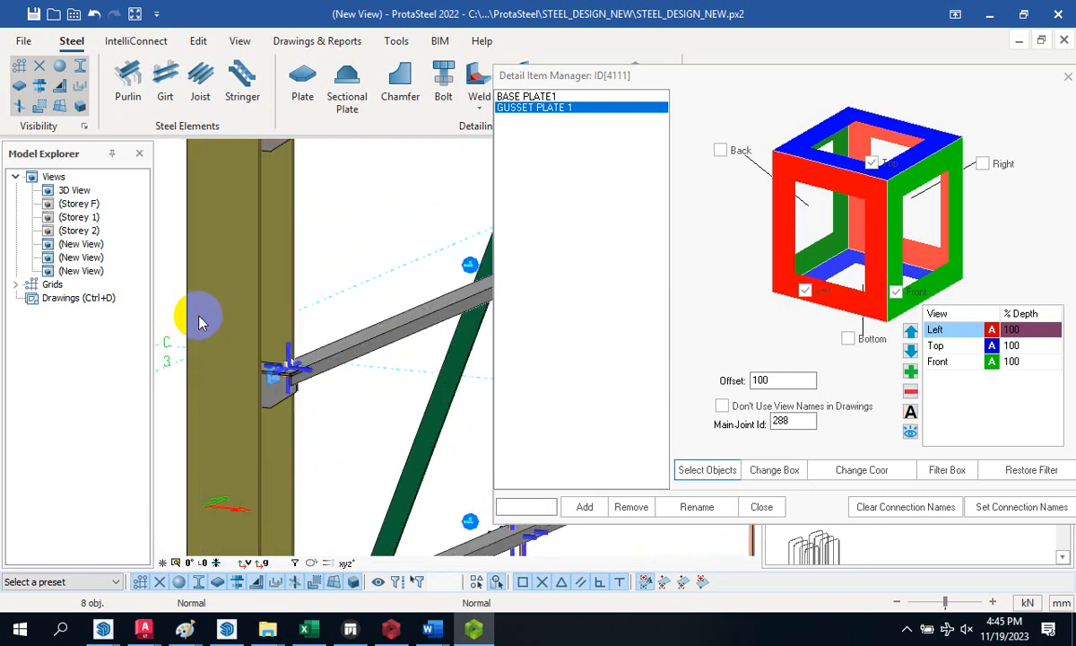
scroll(201, 313, "down", 3)
left_click_drag(206, 285, 278, 340)
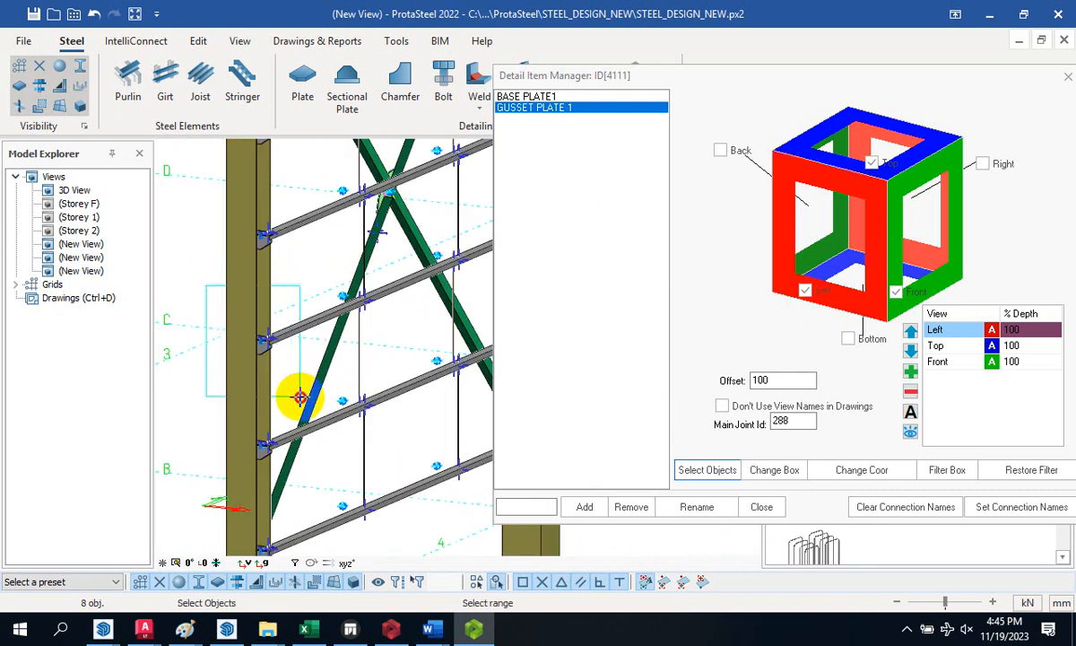
- Add a GIRT CONN 1 detail item that boxes the column and its girt joint
left_click(540, 507)
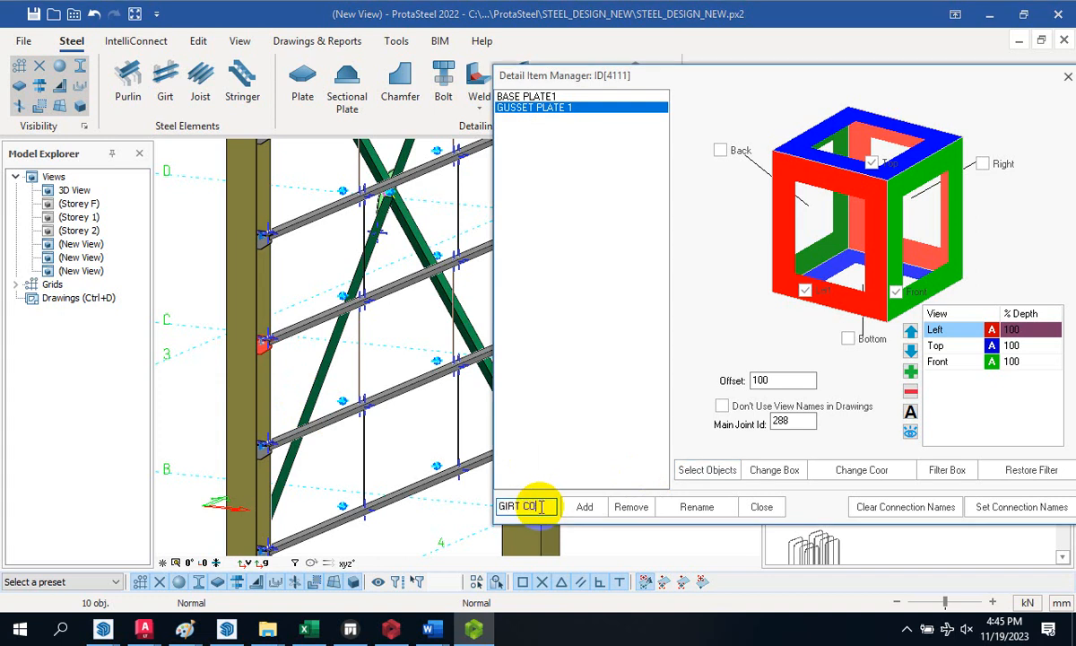
left_click(589, 515)
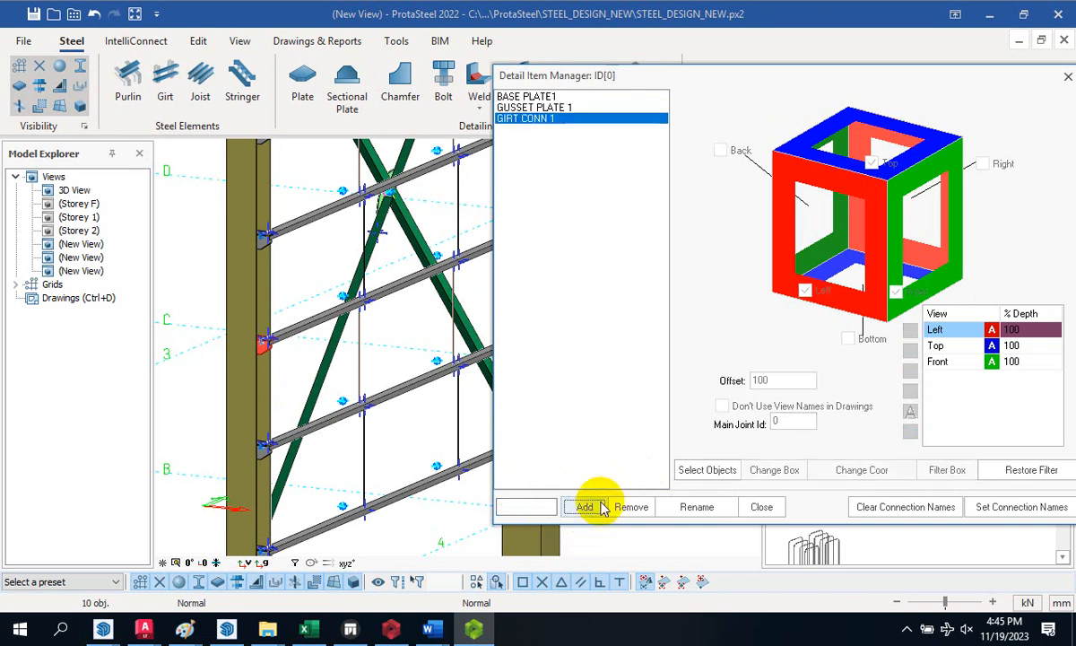
left_click(704, 474)
left_click(263, 403)
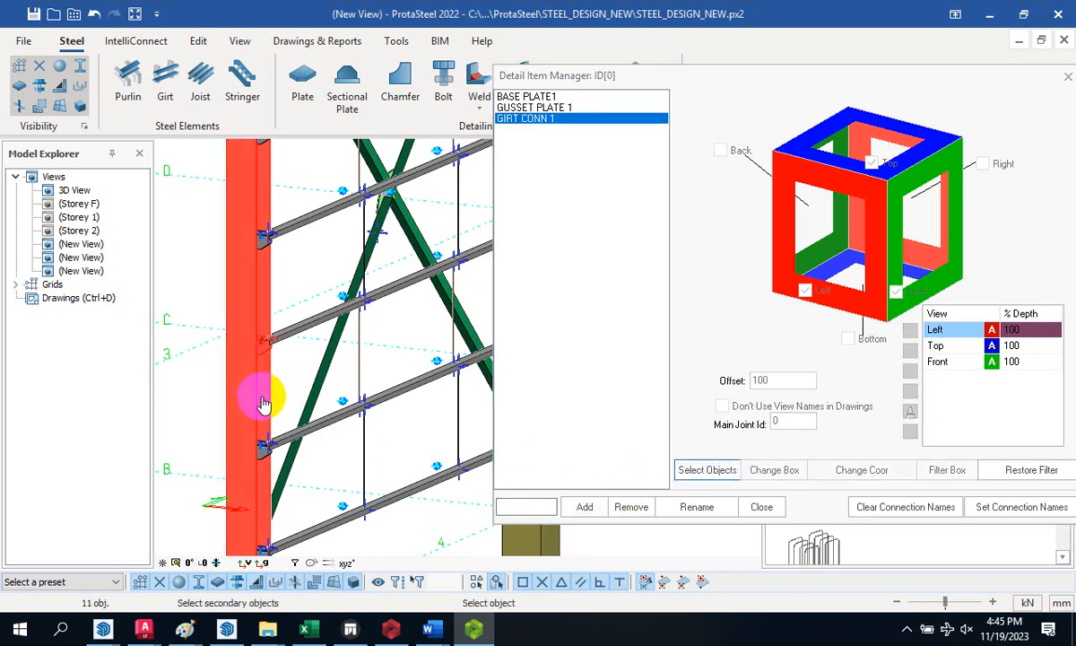
left_click(282, 399)
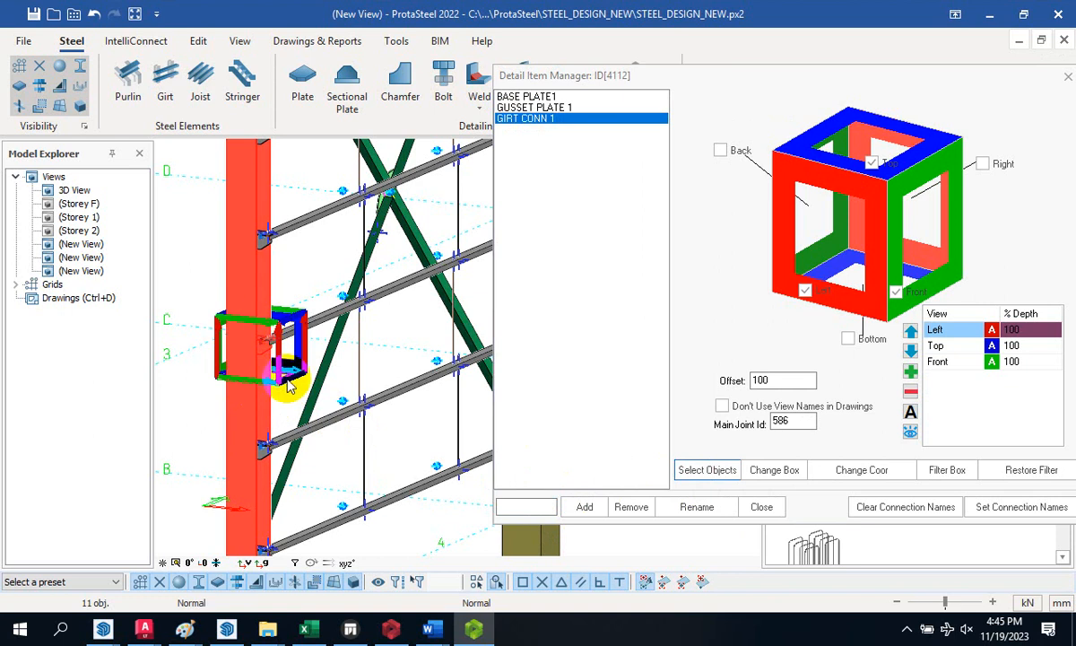
scroll(285, 377, "down", 5)
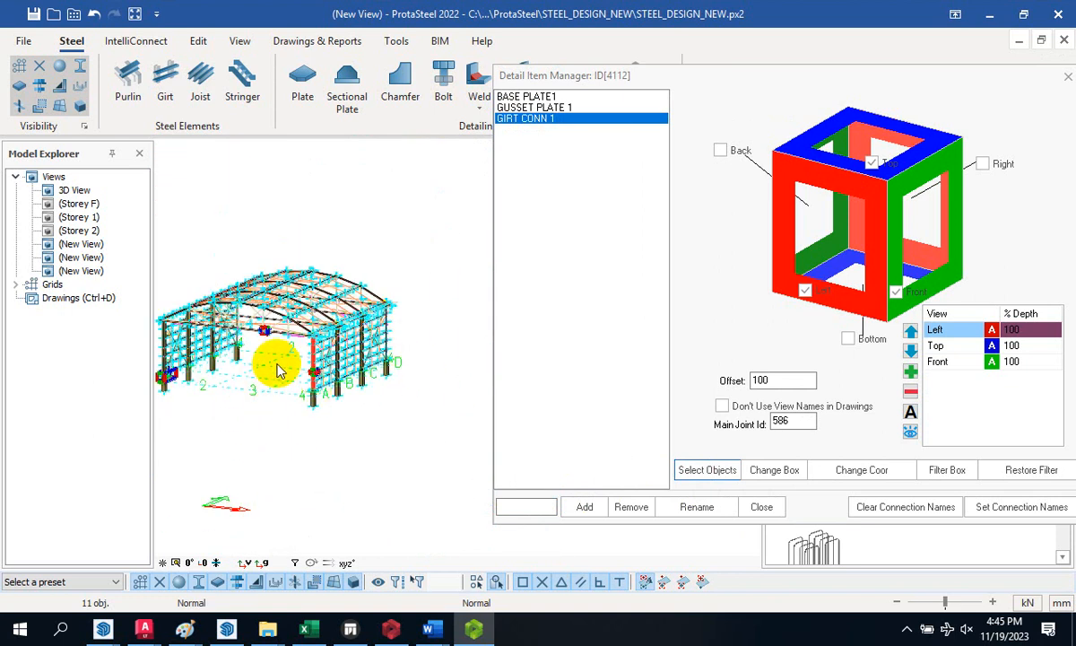
- Clear the selection and switch to a saved (New View) of the frame
left_click(418, 280)
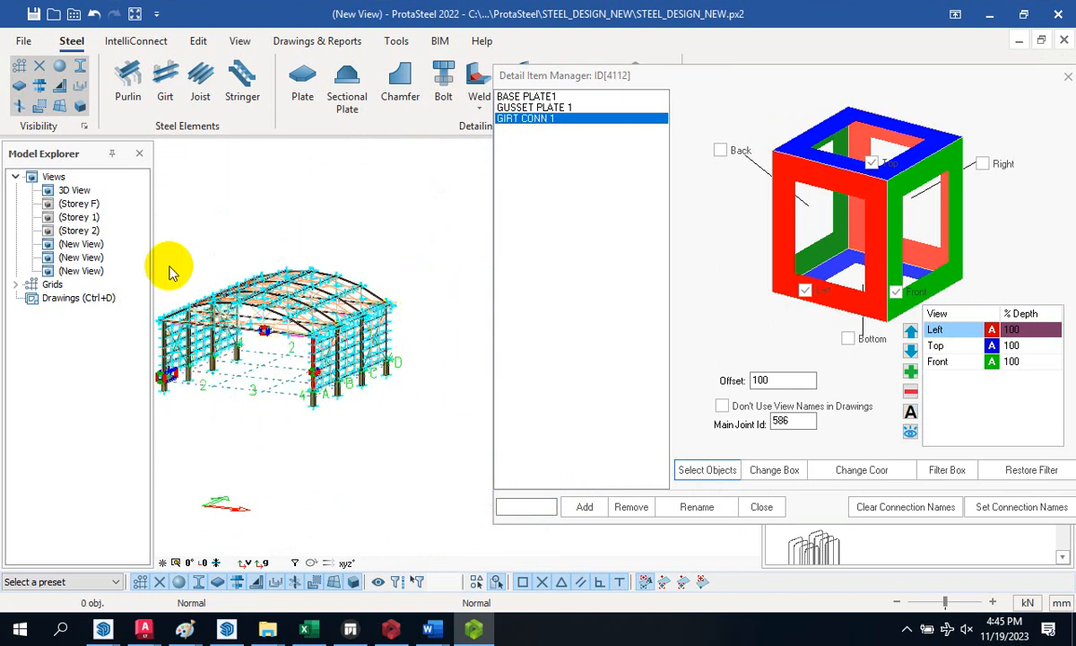
double_click(83, 244)
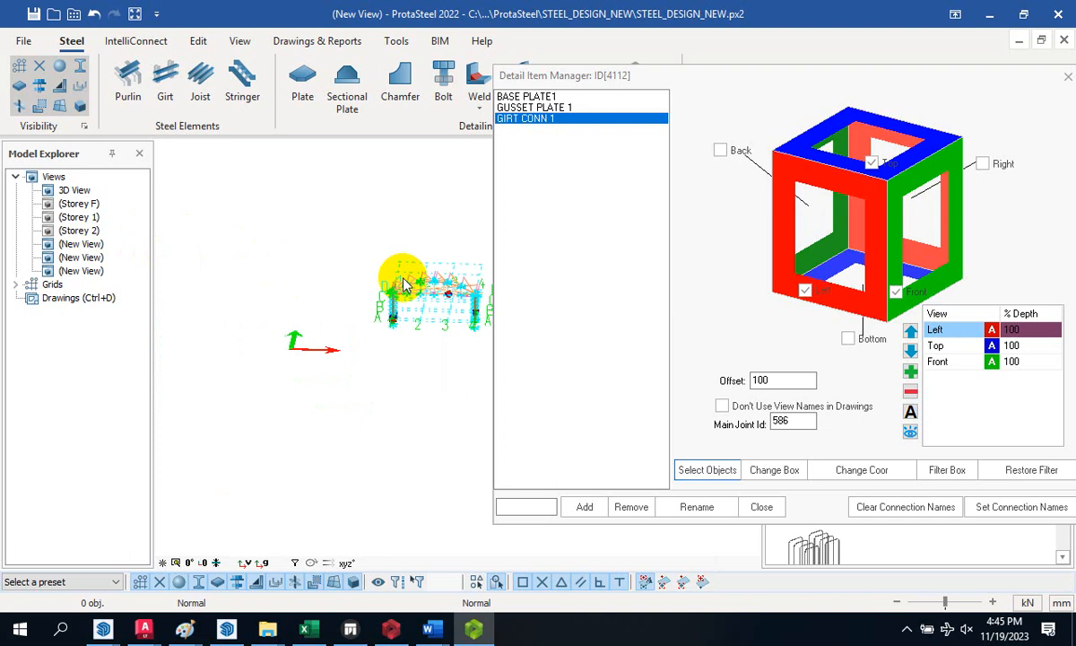
scroll(409, 285, "up", 5)
scroll(305, 269, "down", 5)
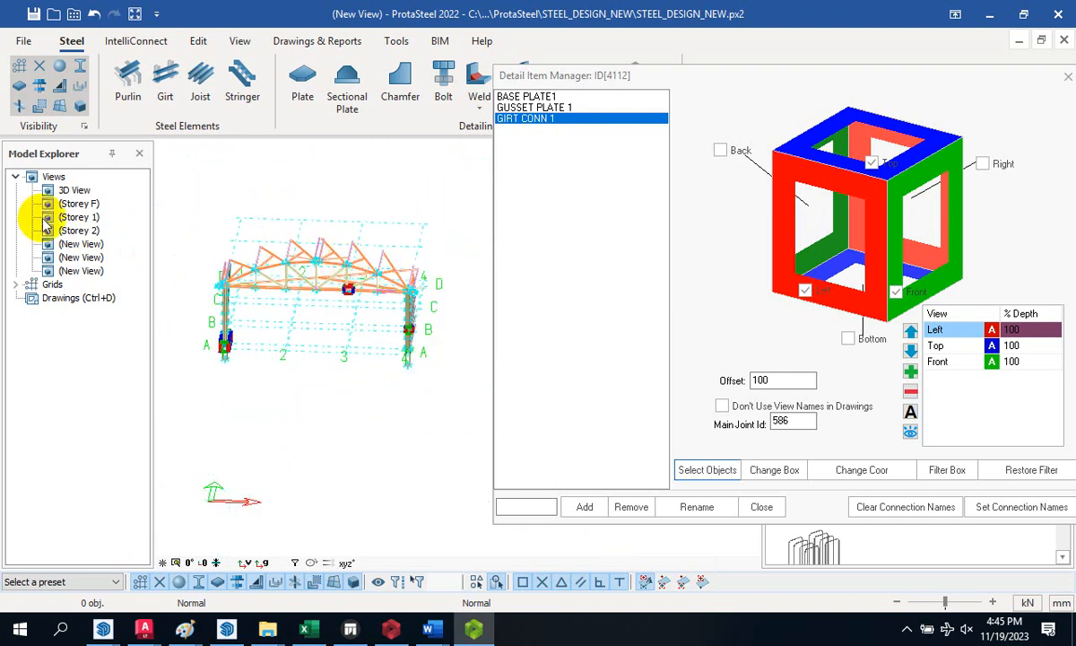
double_click(80, 257)
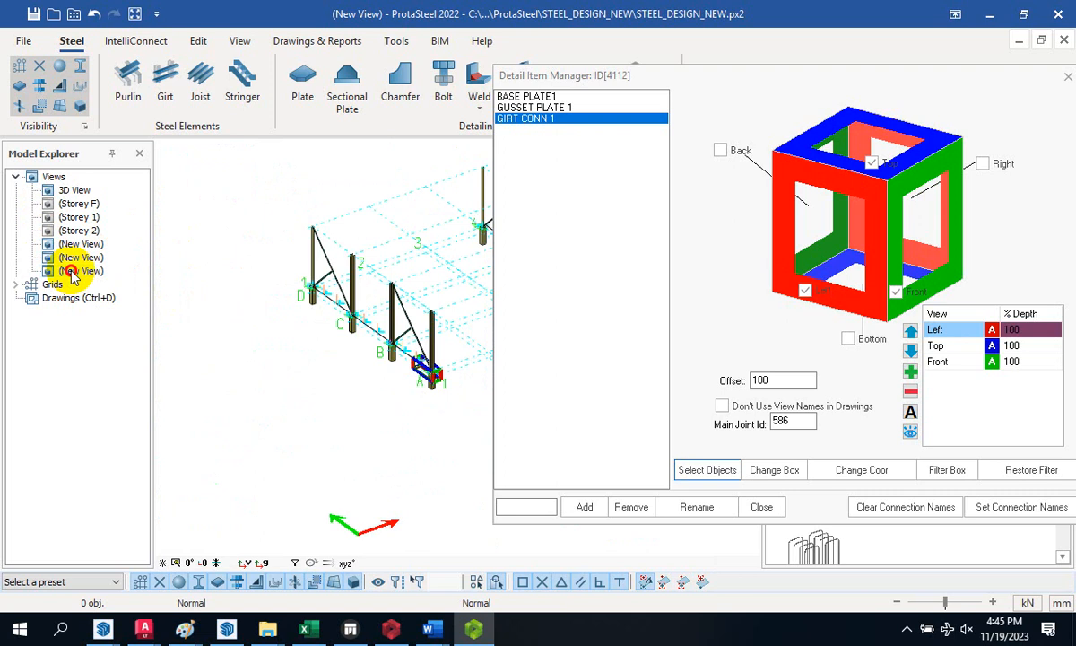
- Show the full 3D View and close one of the saved (New View) entries
double_click(74, 191)
scroll(288, 336, "down", 2)
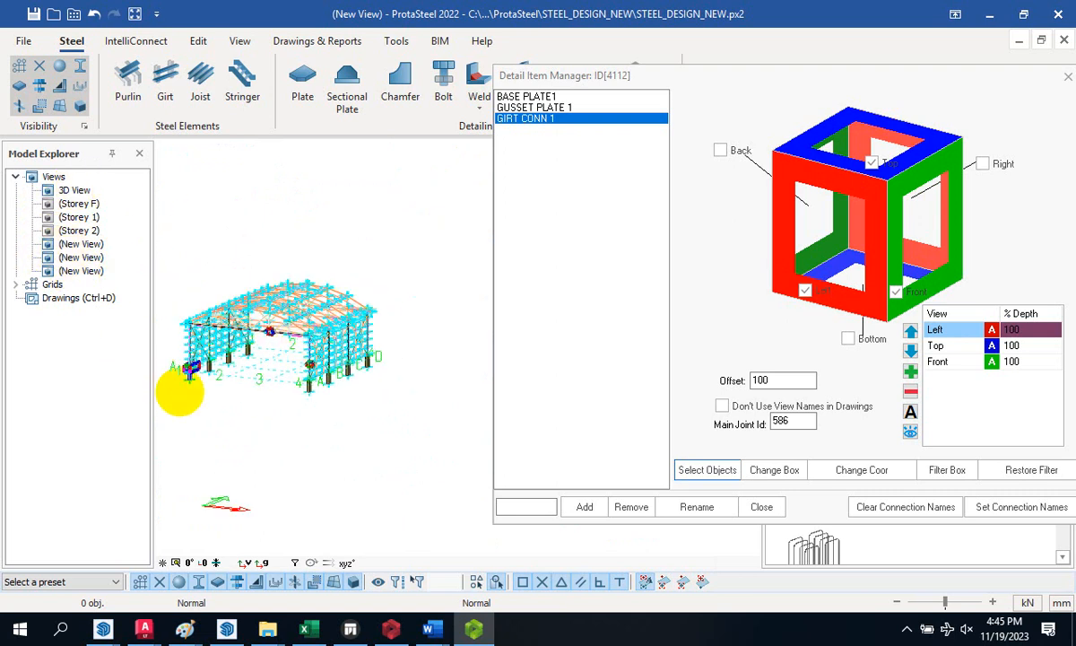
scroll(180, 391, "up", 4)
right_click(79, 246)
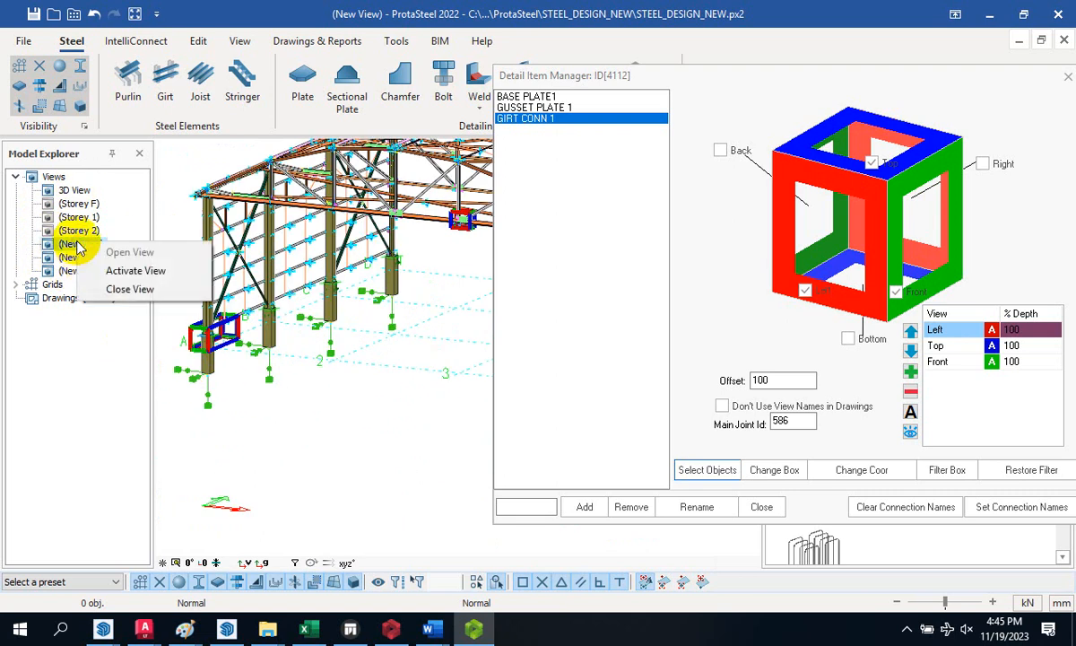
left_click(86, 288)
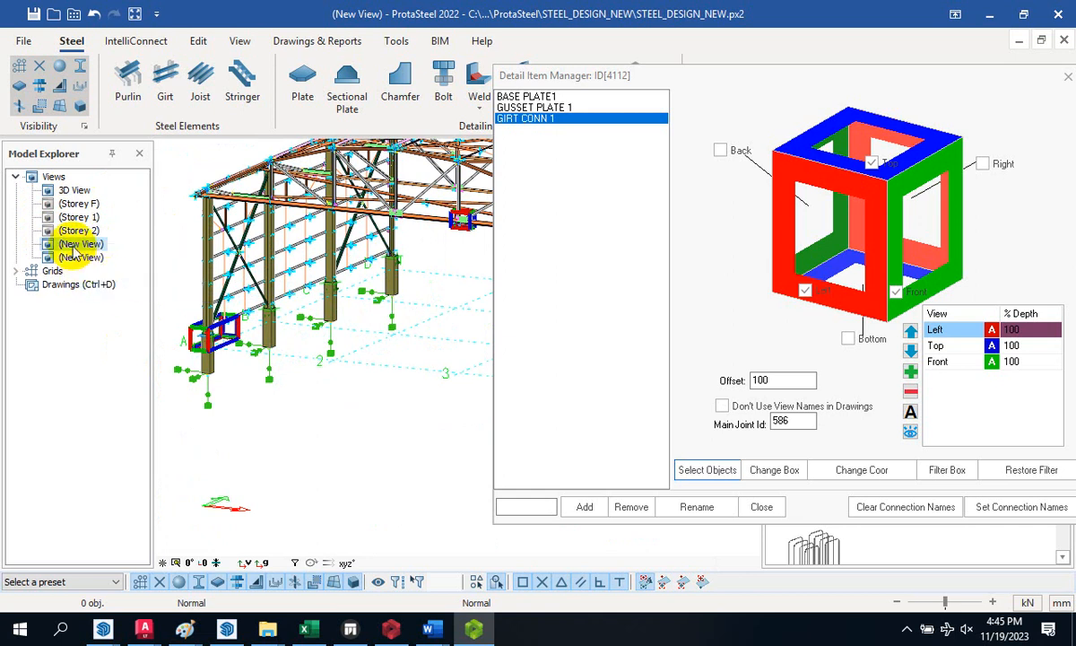
- Make the second remaining (New View) the active view
right_click(76, 251)
left_click(86, 269)
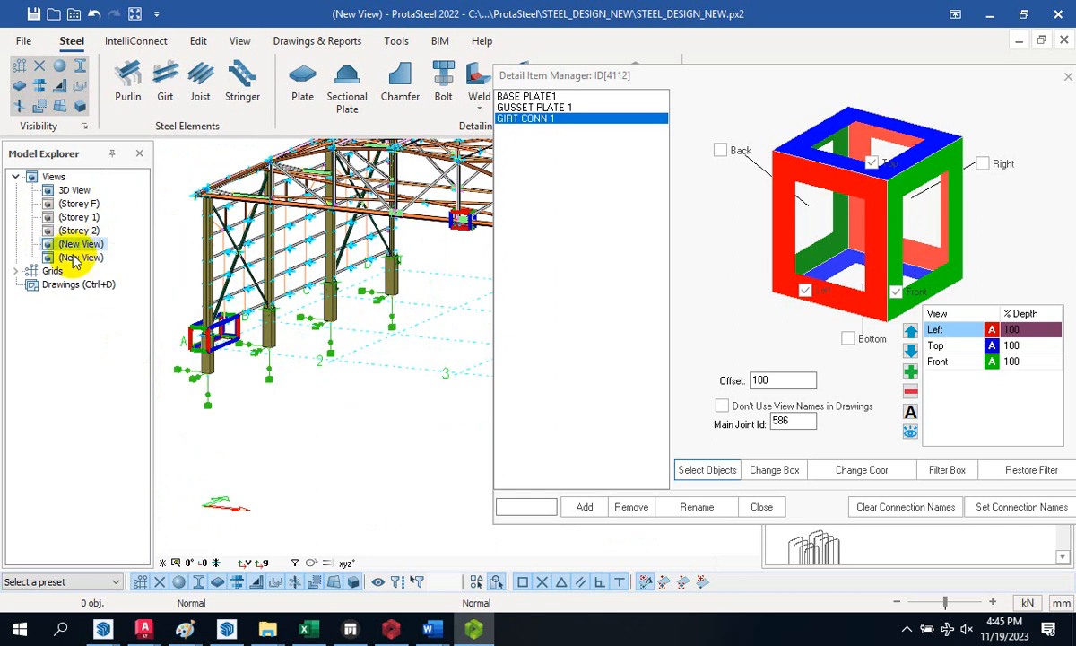
right_click(79, 251)
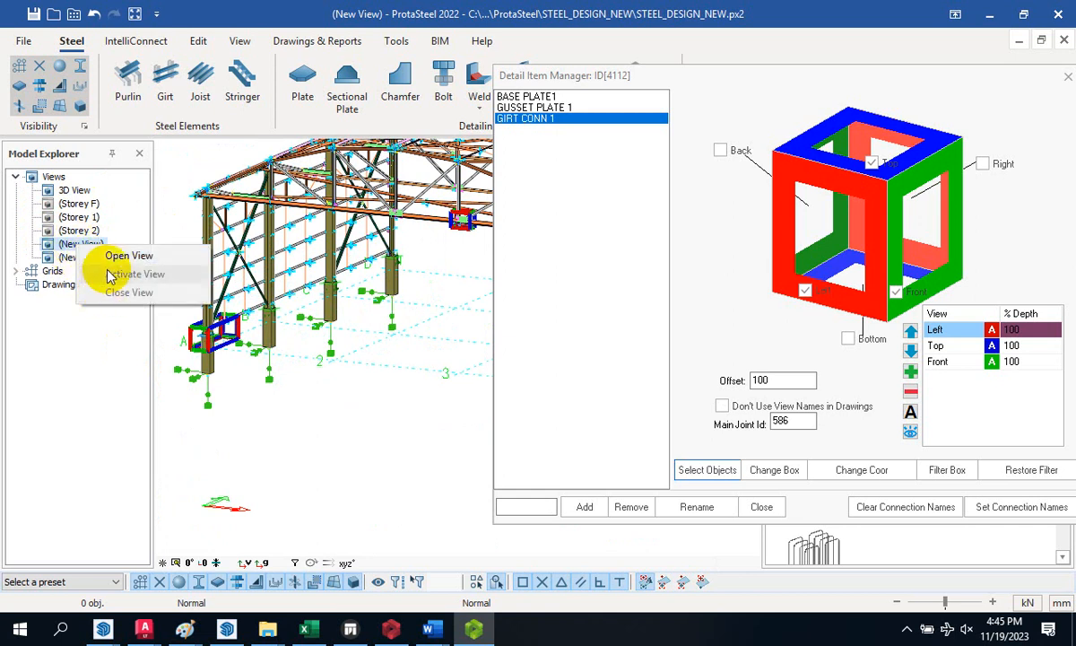
left_click(53, 247)
left_click(70, 259)
right_click(81, 258)
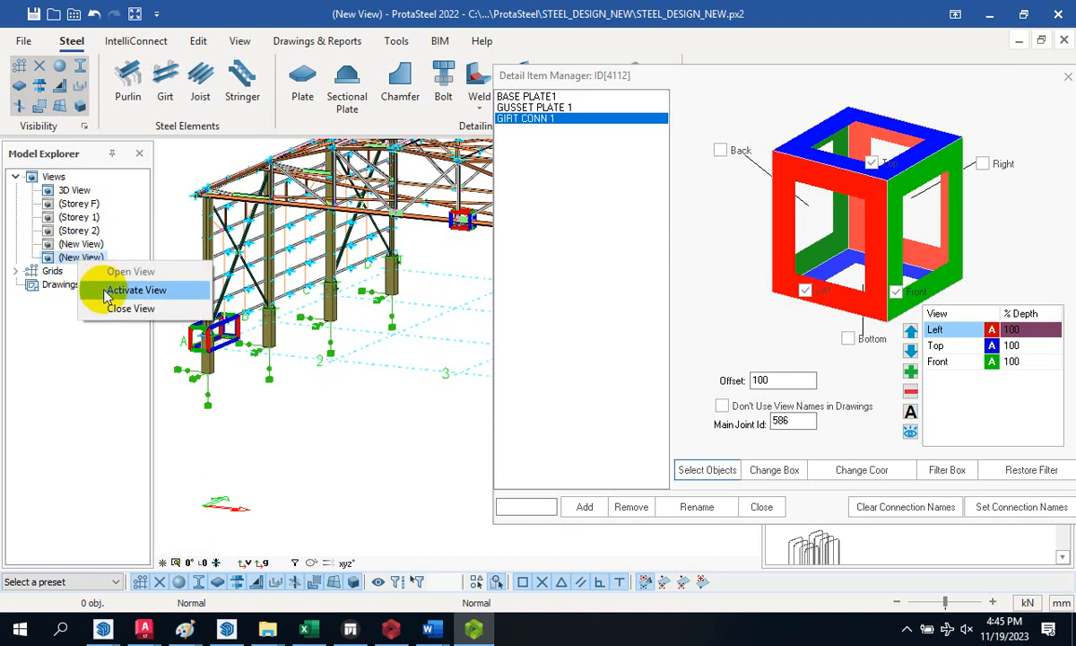
left_click(110, 306)
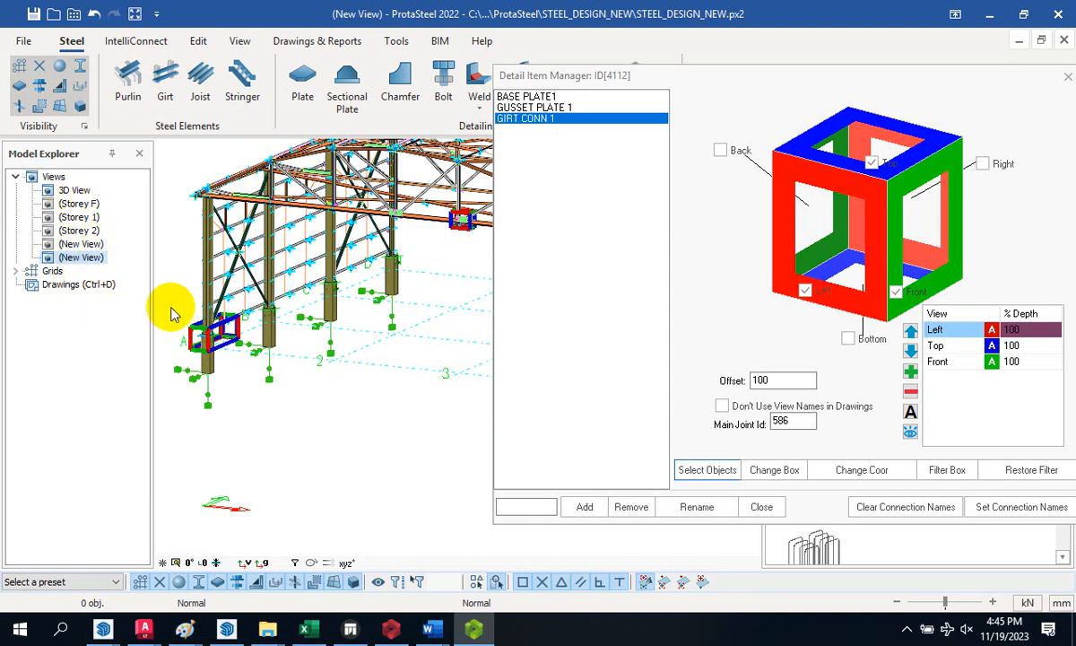
- Create a frame elevation view with View by 2 Pts from two points on the column base
left_click(239, 40)
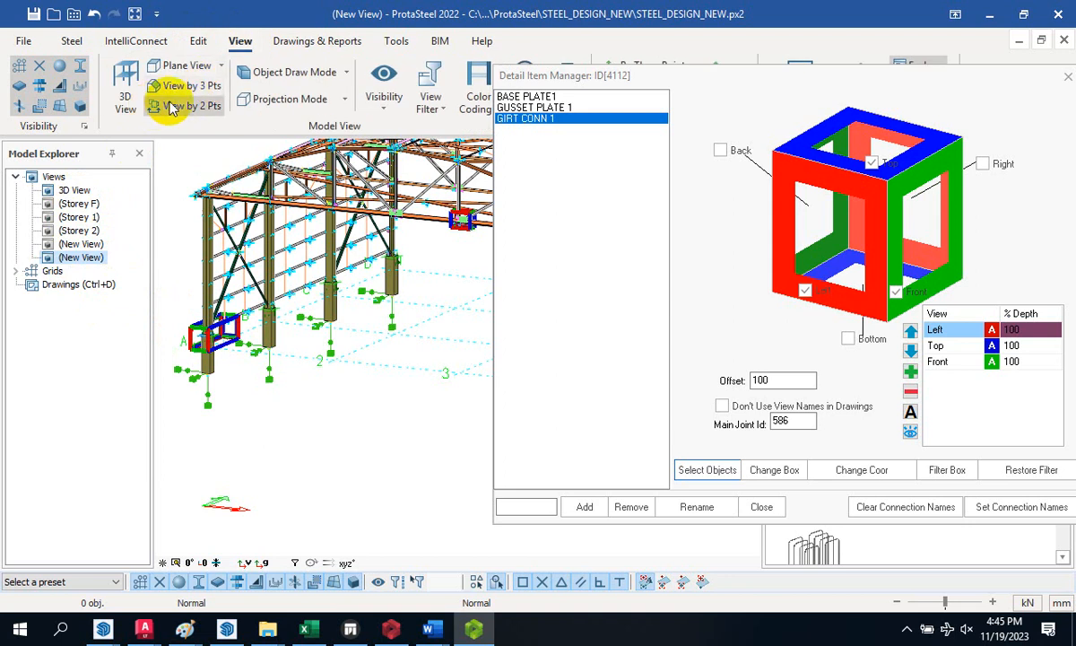
left_click(195, 106)
scroll(197, 372, "up", 5)
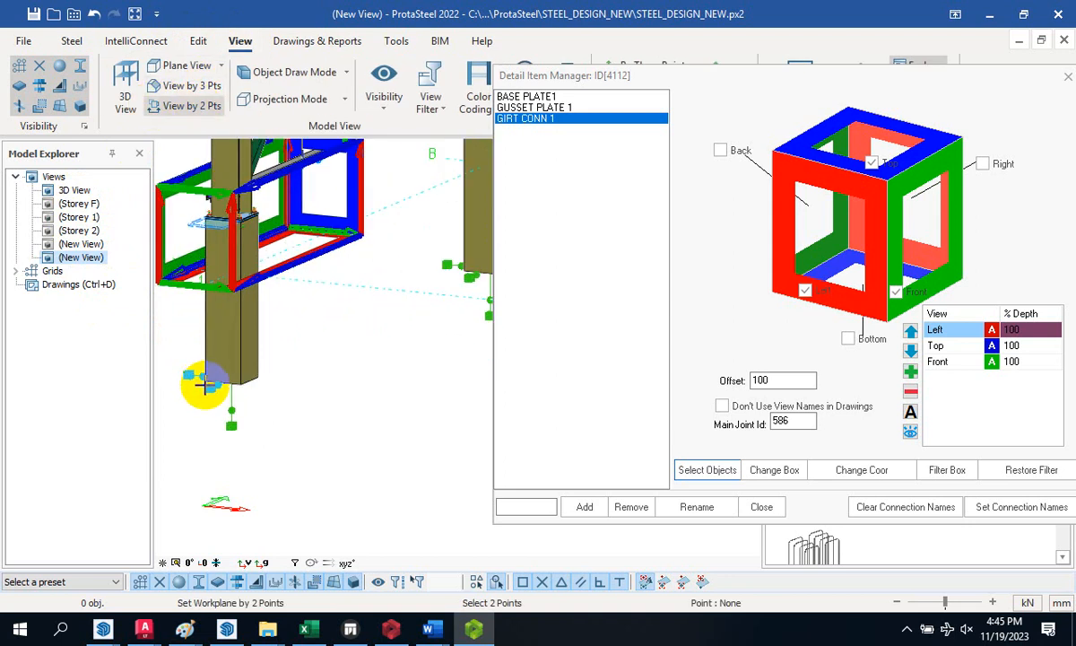
scroll(204, 381, "up", 5)
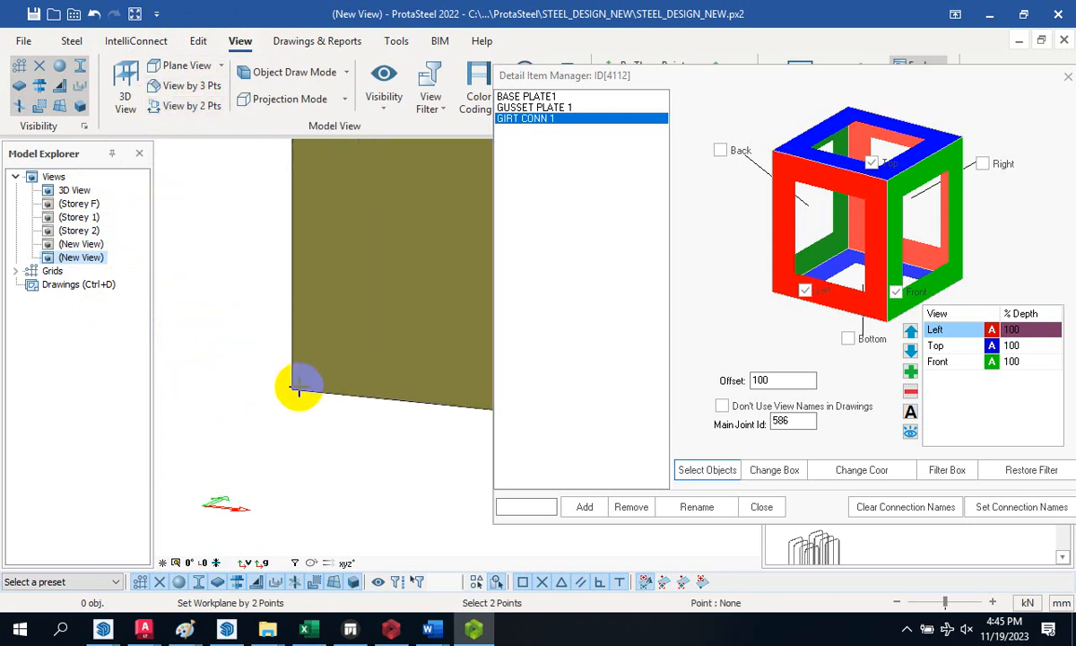
scroll(230, 372, "down", 10)
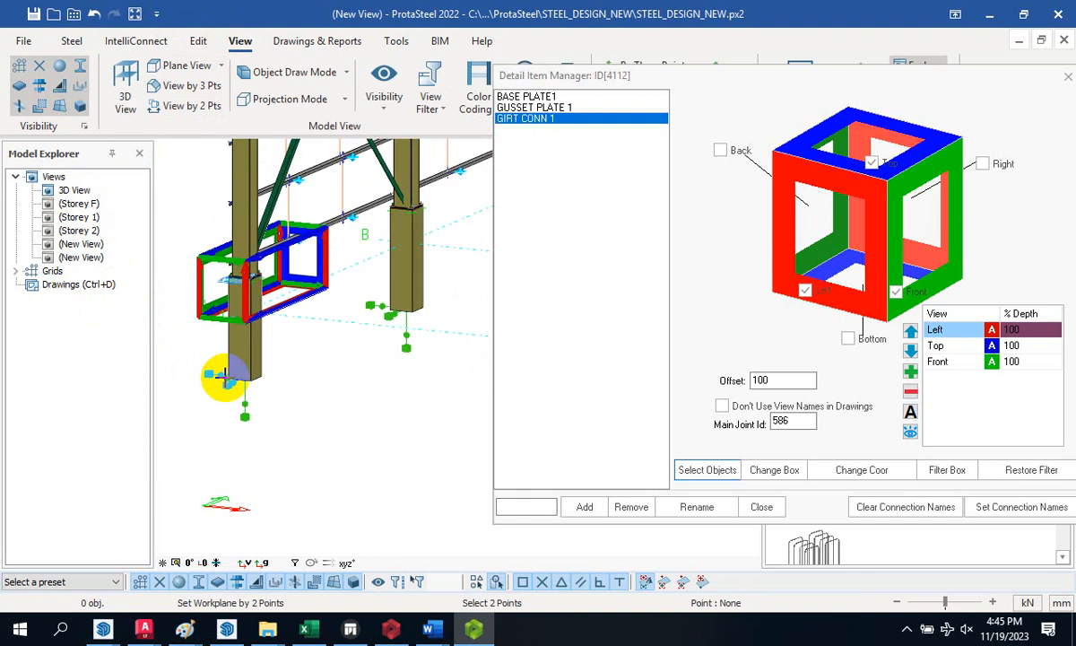
scroll(414, 398, "up", 8)
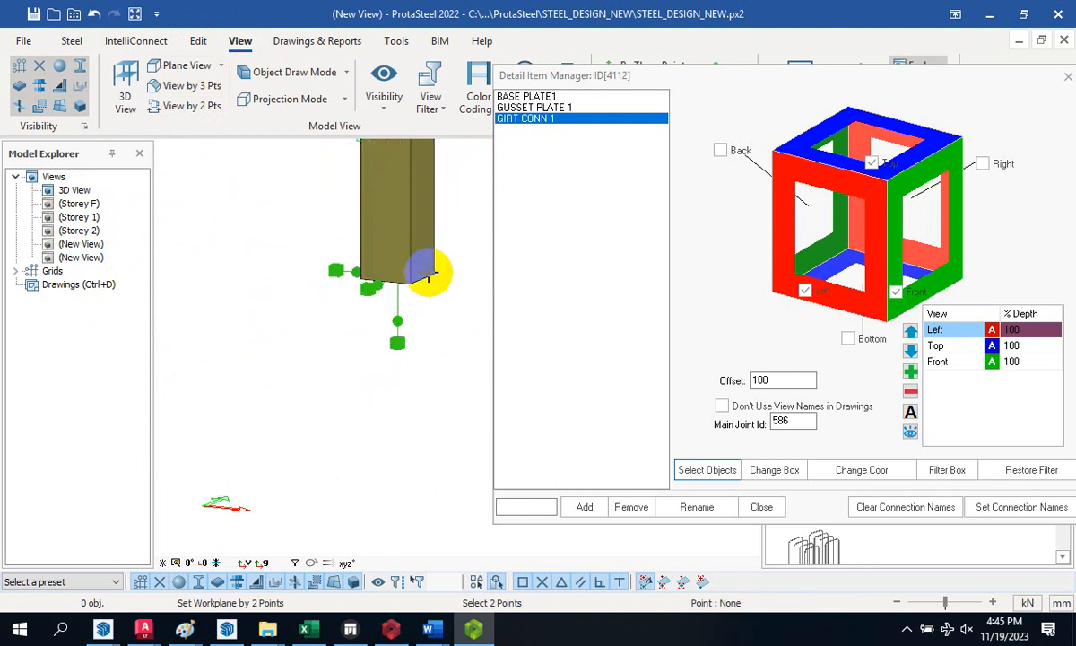
left_click(407, 286)
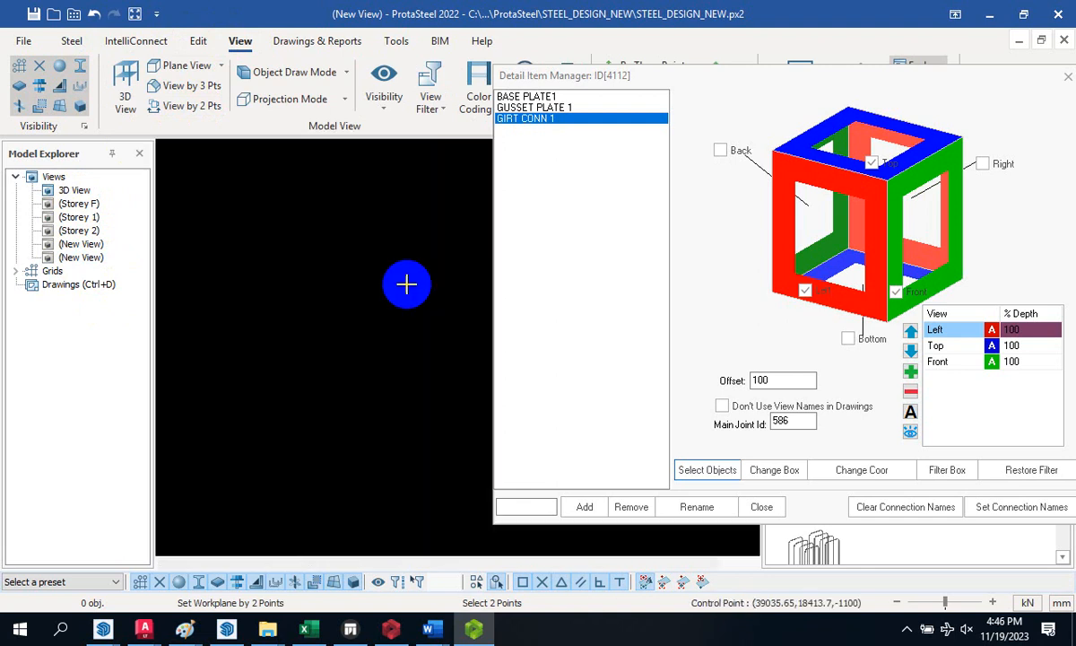
left_click(375, 329)
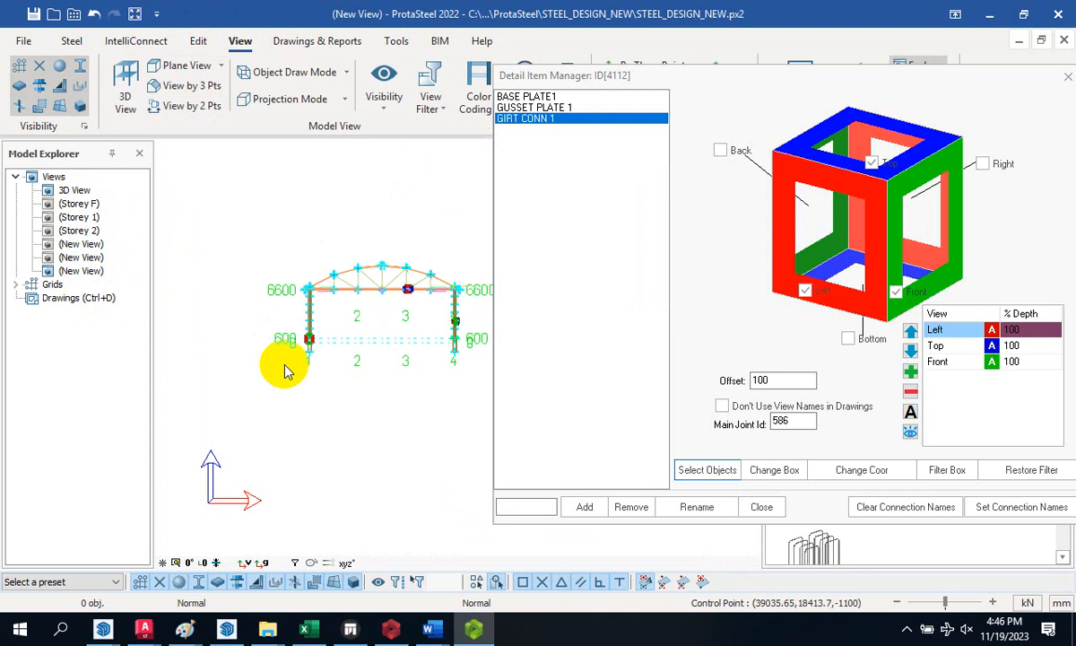
- Switch to the Drawing Module workspace
scroll(418, 302, "up", 4)
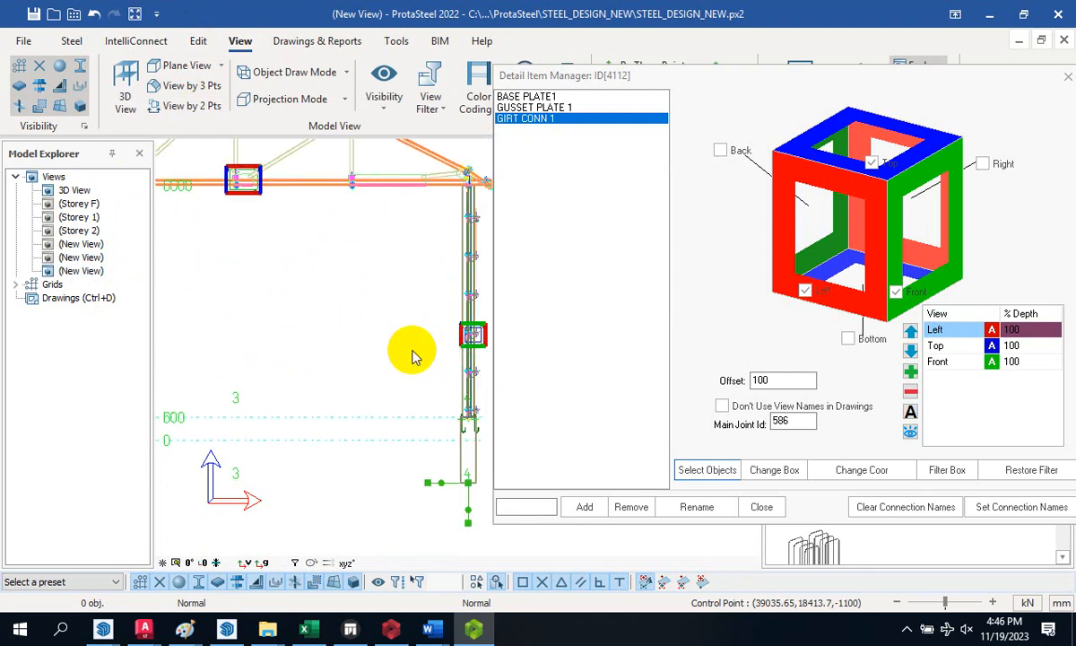
scroll(413, 356, "down", 5)
left_click(352, 274)
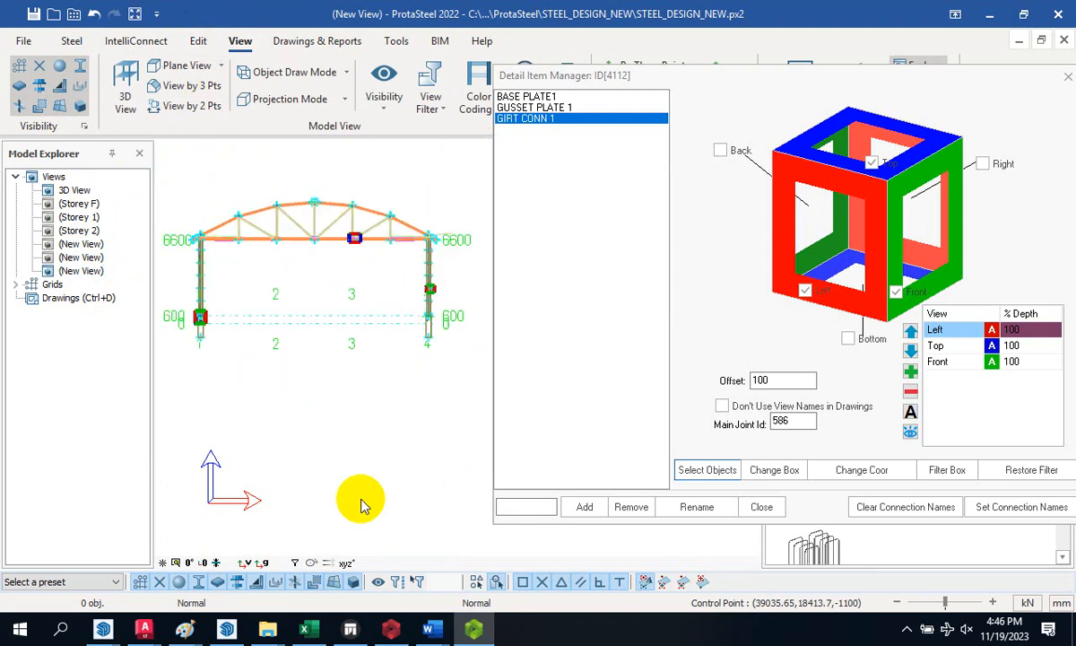
double_click(73, 301)
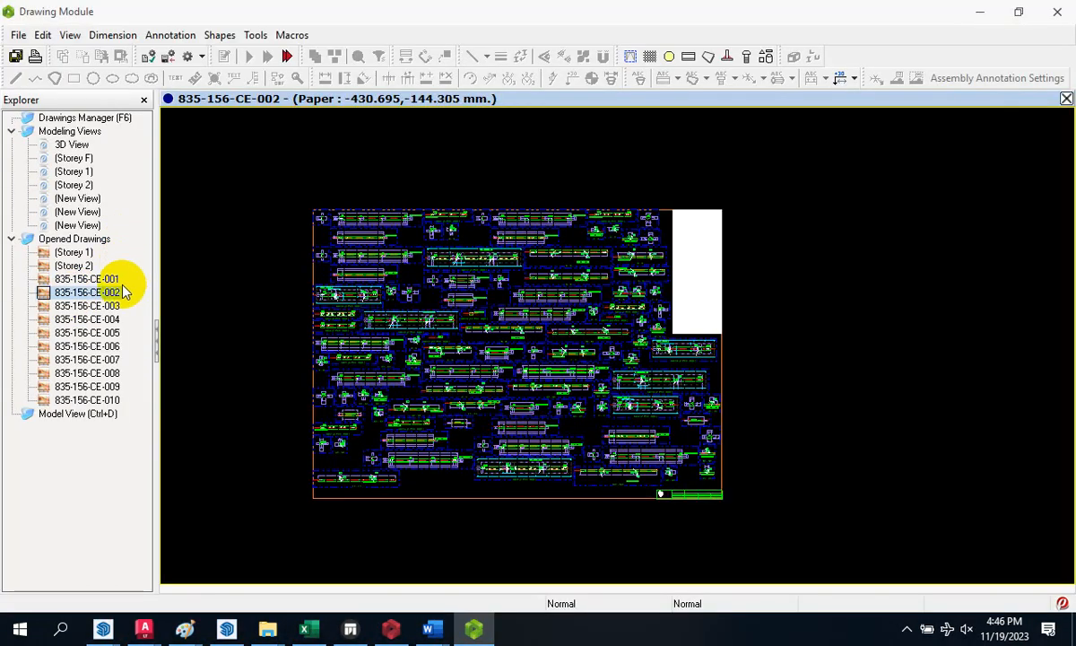
- Open the Storey 1 drawing sheet, after briefly checking Storey 2
left_click(476, 266)
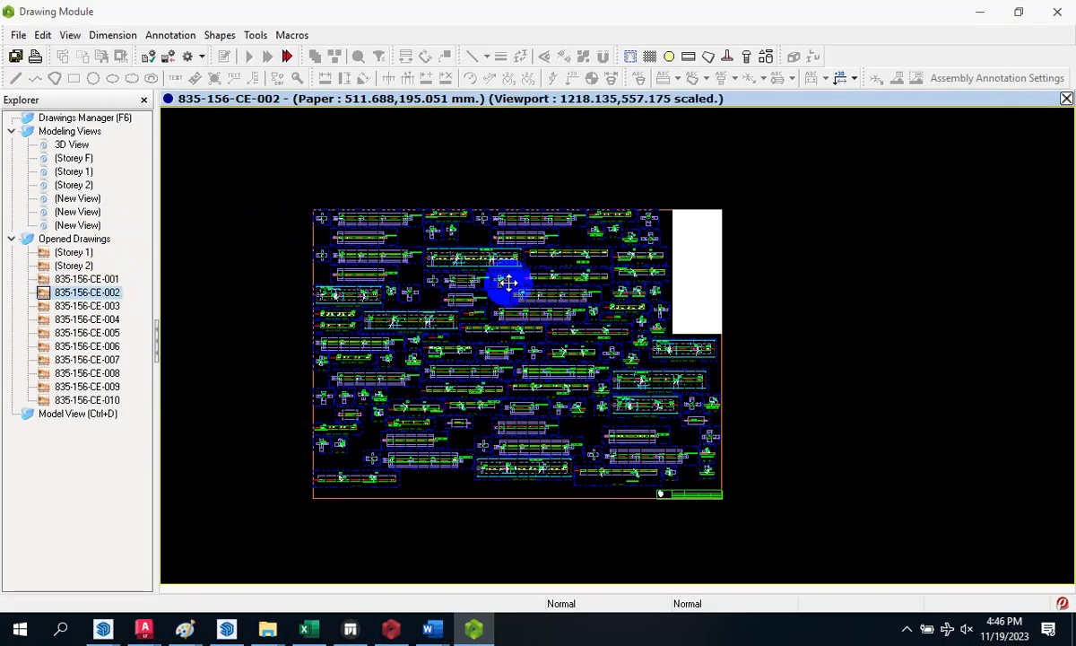
double_click(74, 252)
scroll(634, 304, "up", 4)
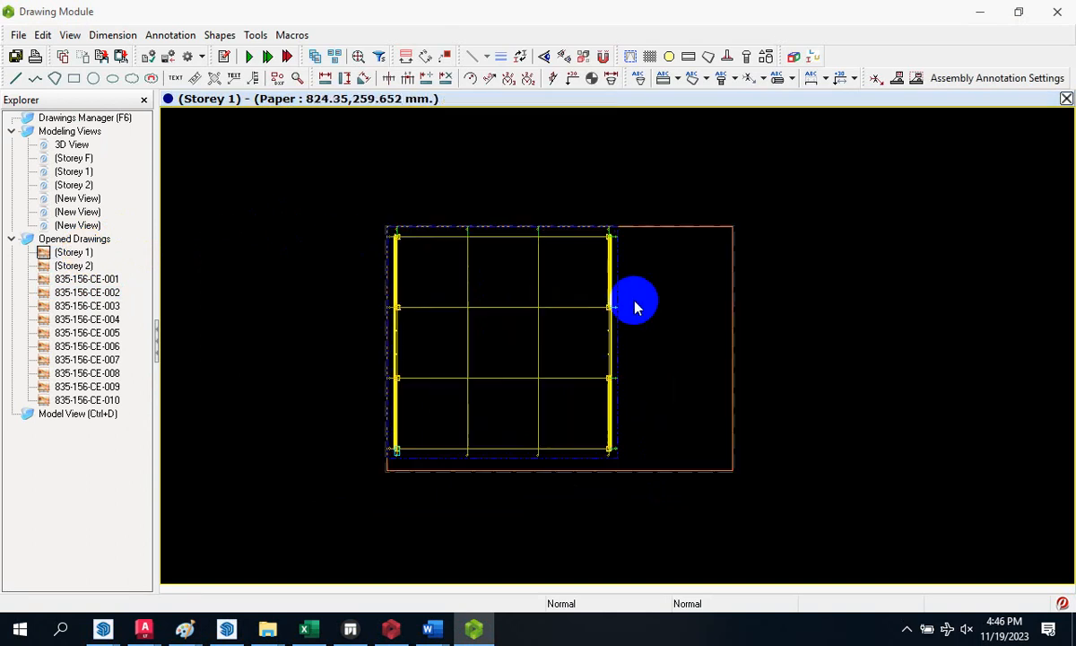
scroll(303, 249, "down", 3)
scroll(303, 248, "up", 2)
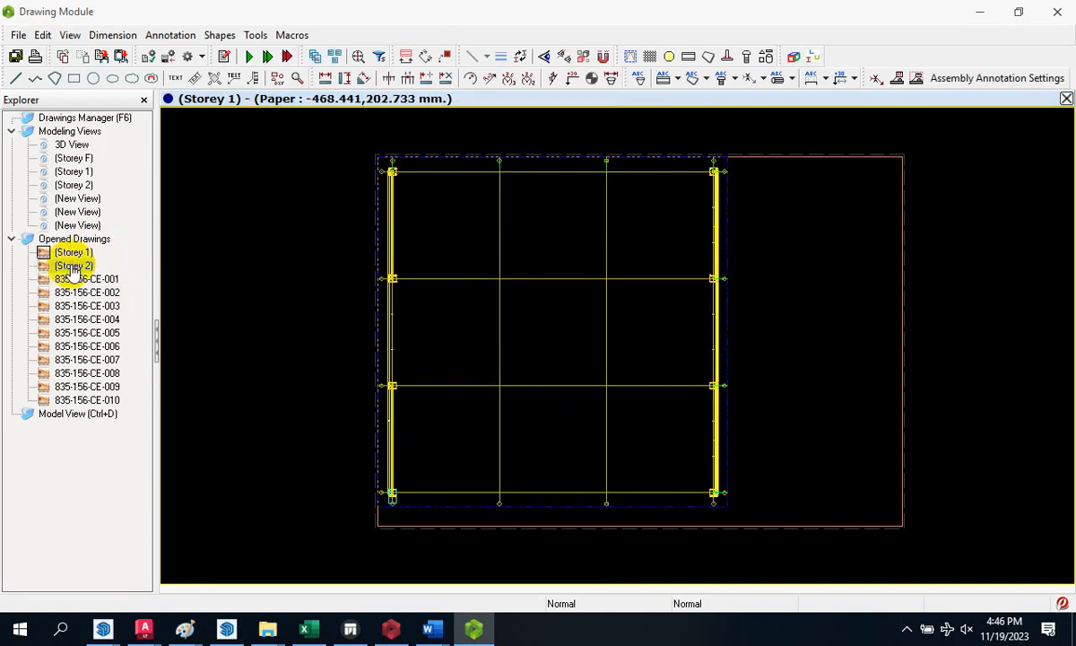
double_click(74, 265)
double_click(73, 252)
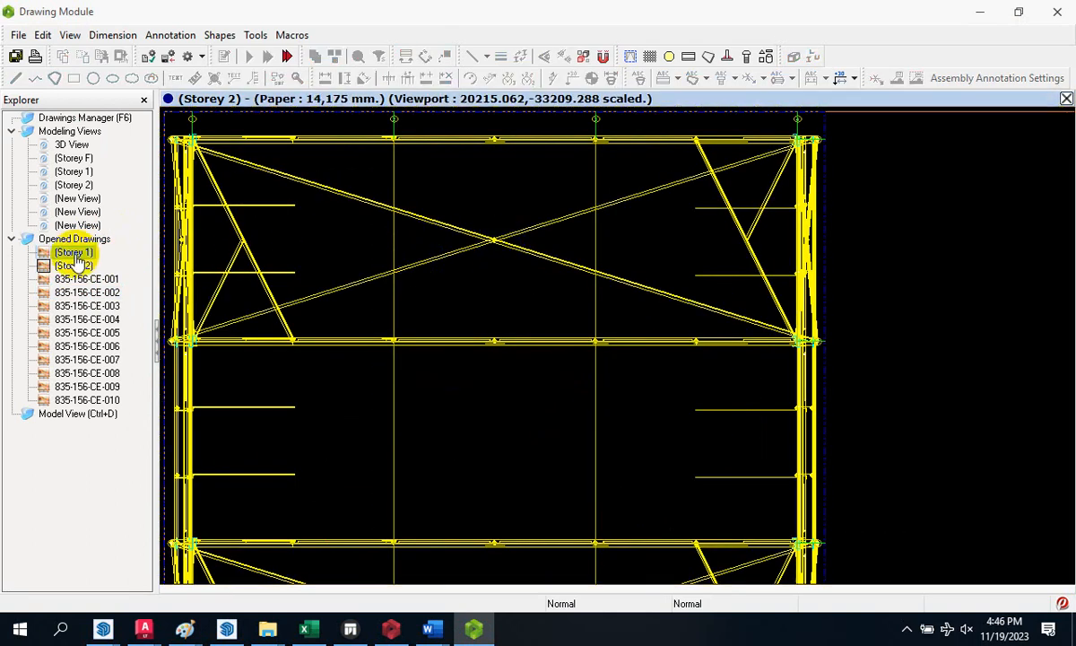
- Select the frame elevation modeling view and bring up its options
scroll(592, 261, "down", 2)
scroll(721, 212, "up", 2)
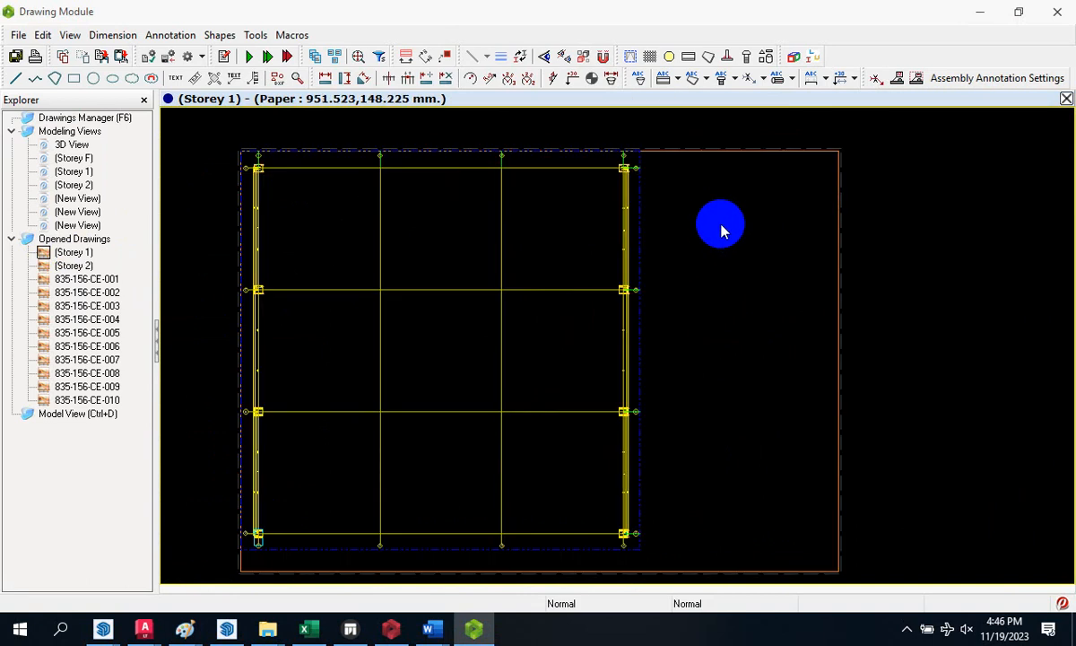
scroll(665, 202, "down", 1)
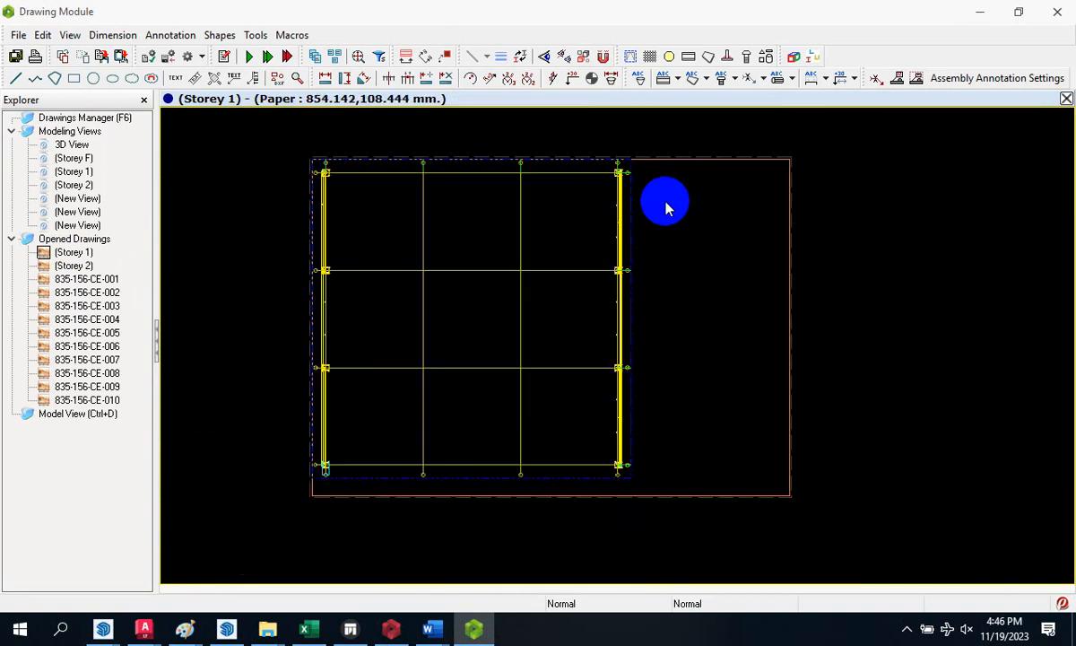
double_click(72, 225)
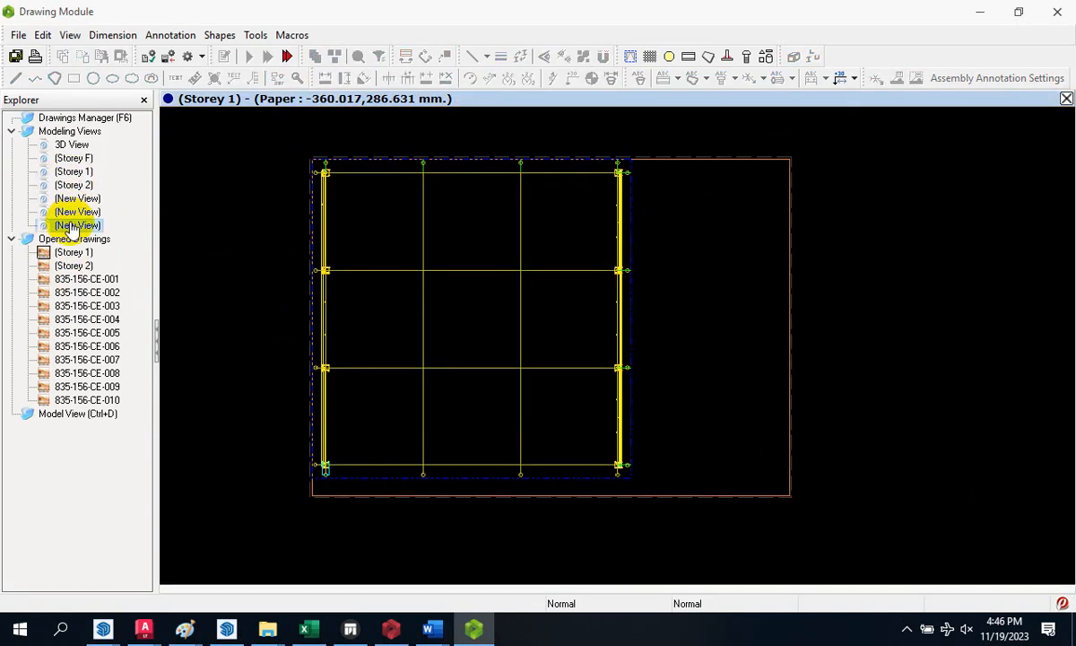
right_click(72, 225)
- Place the frame elevation and the 3D View as viewports on the Storey 1 sheet
left_click(139, 235)
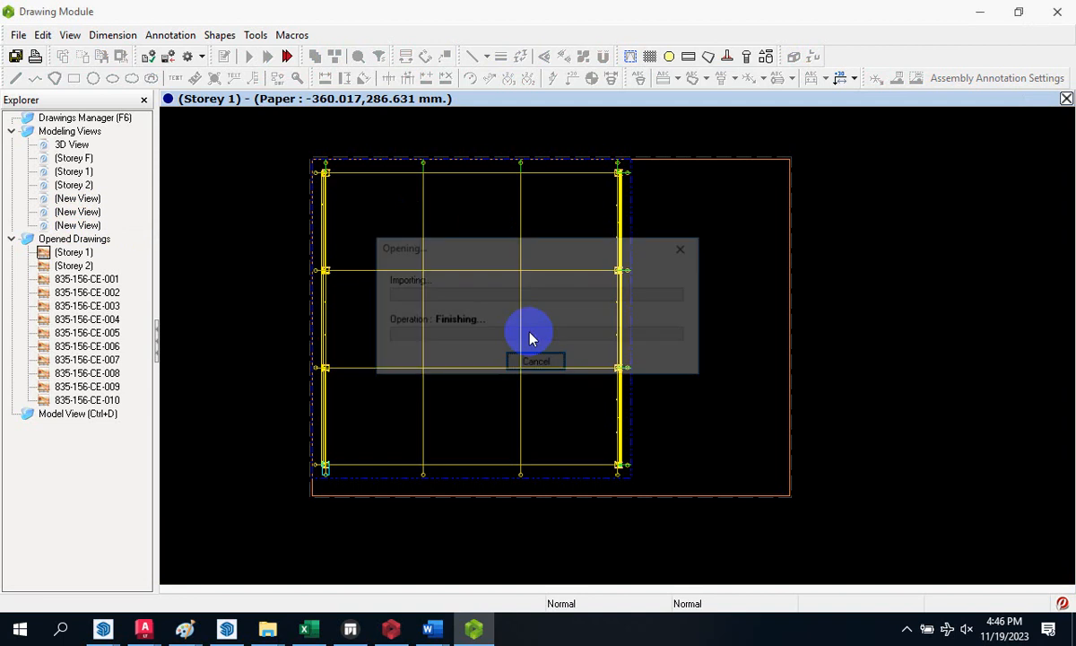
scroll(886, 175, "up", 6)
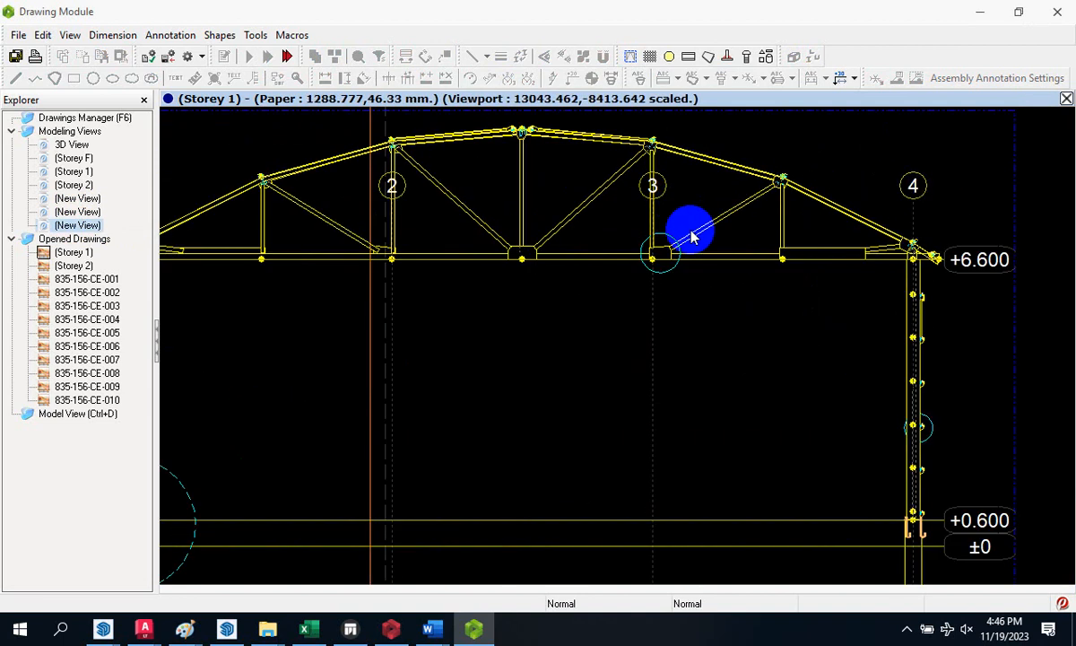
scroll(699, 226, "down", 6)
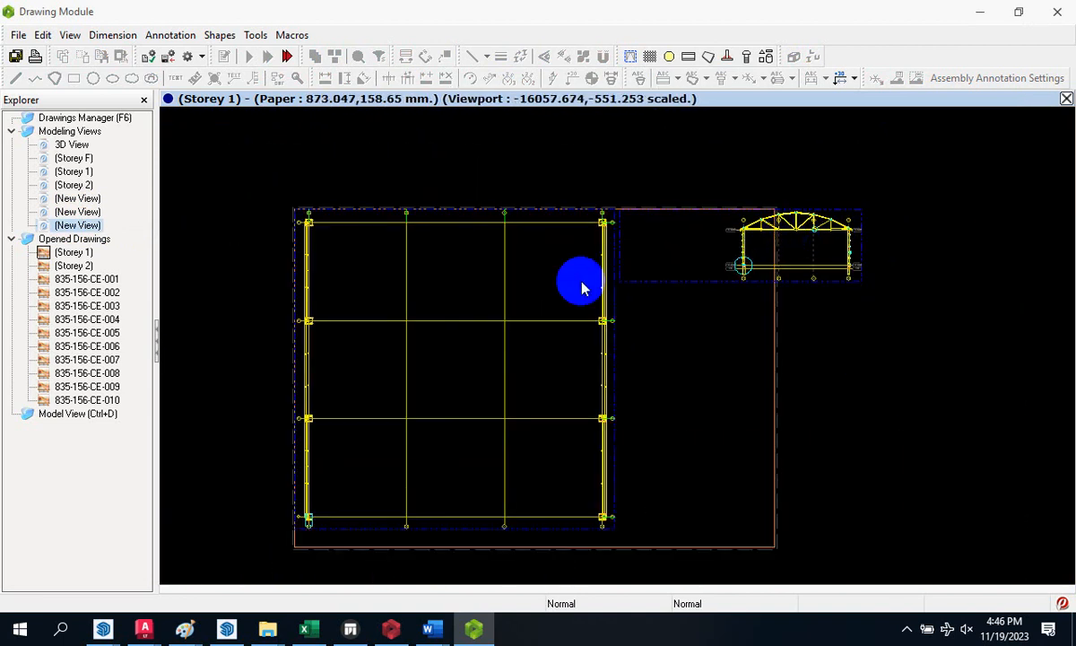
right_click(79, 149)
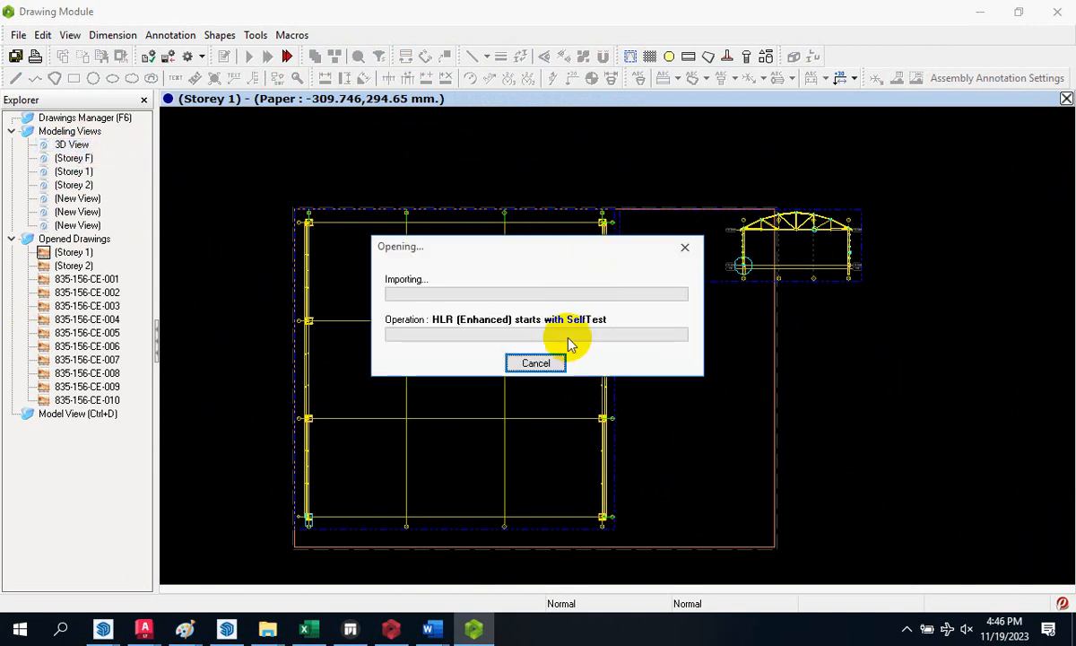
scroll(503, 327, "down", 3)
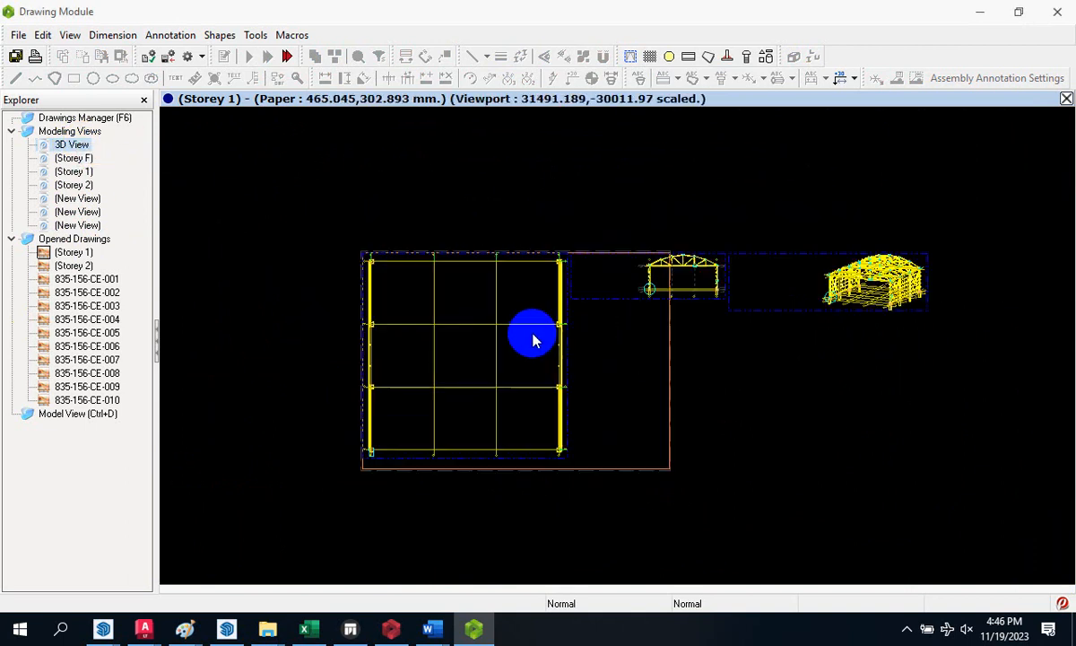
scroll(789, 291, "up", 5)
scroll(932, 271, "down", 3)
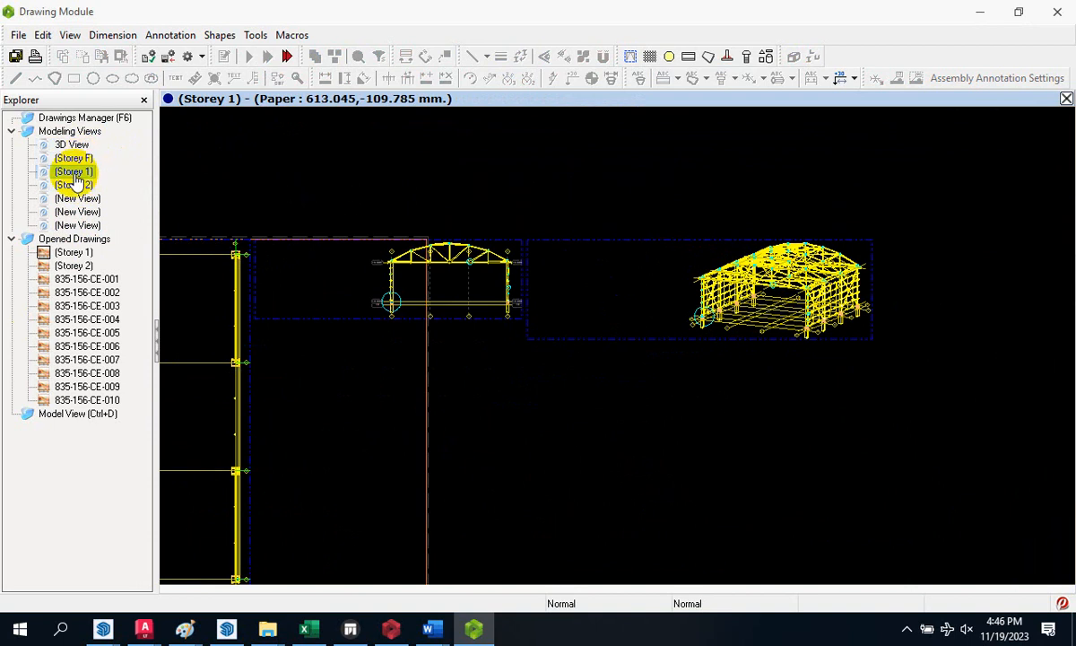
- Add a smaller Storey 1 plan viewport beside the main plan on the sheet
right_click(76, 186)
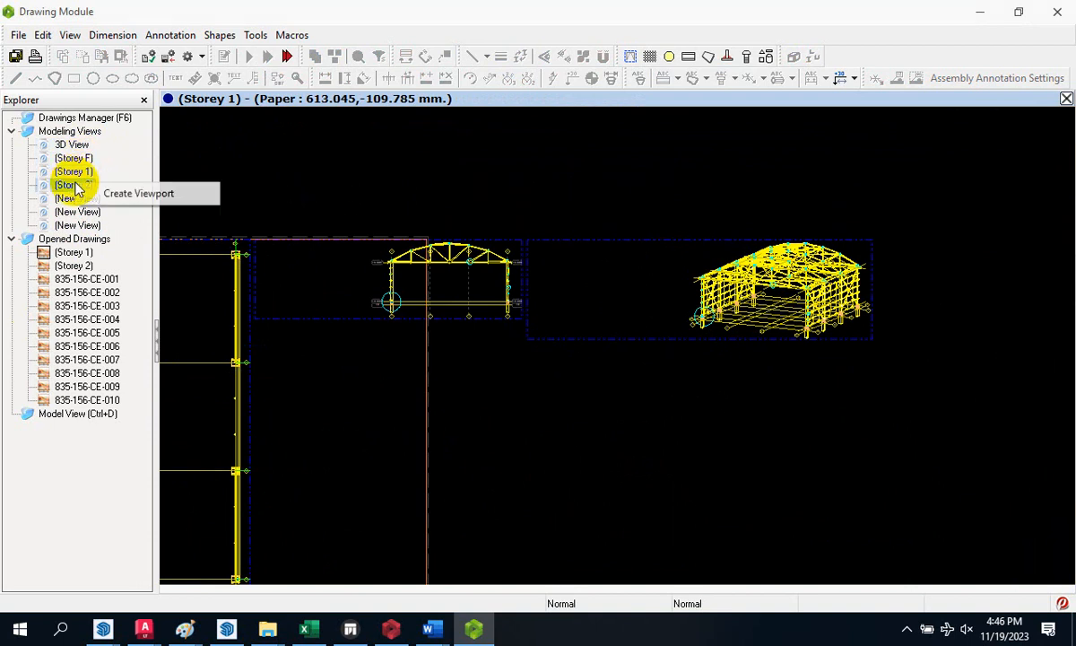
left_click(75, 173)
right_click(89, 173)
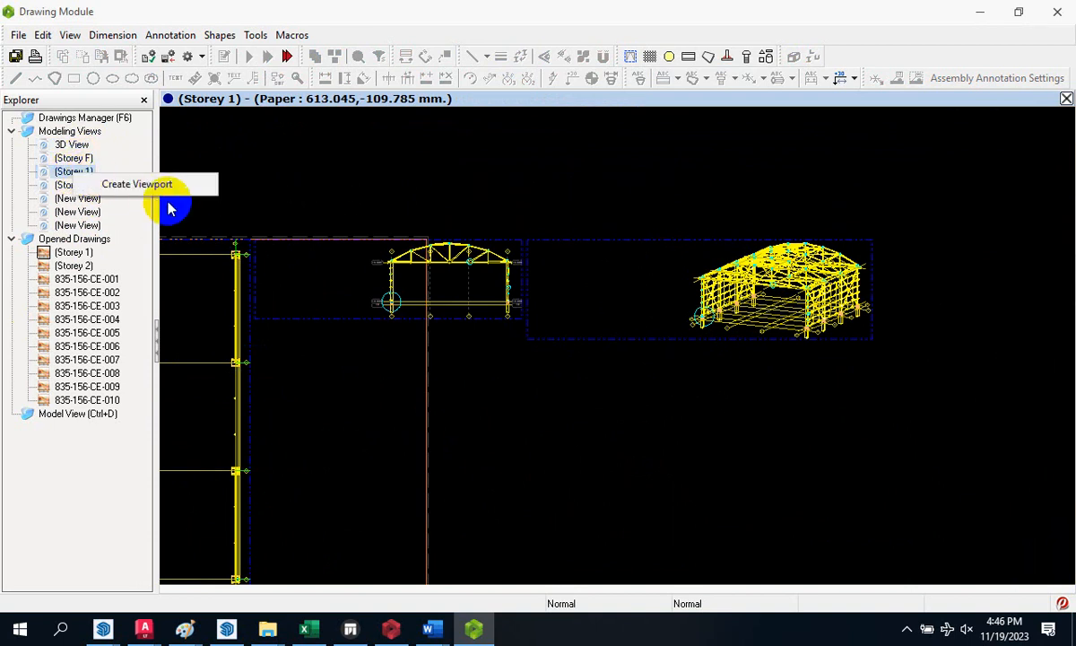
left_click(162, 185)
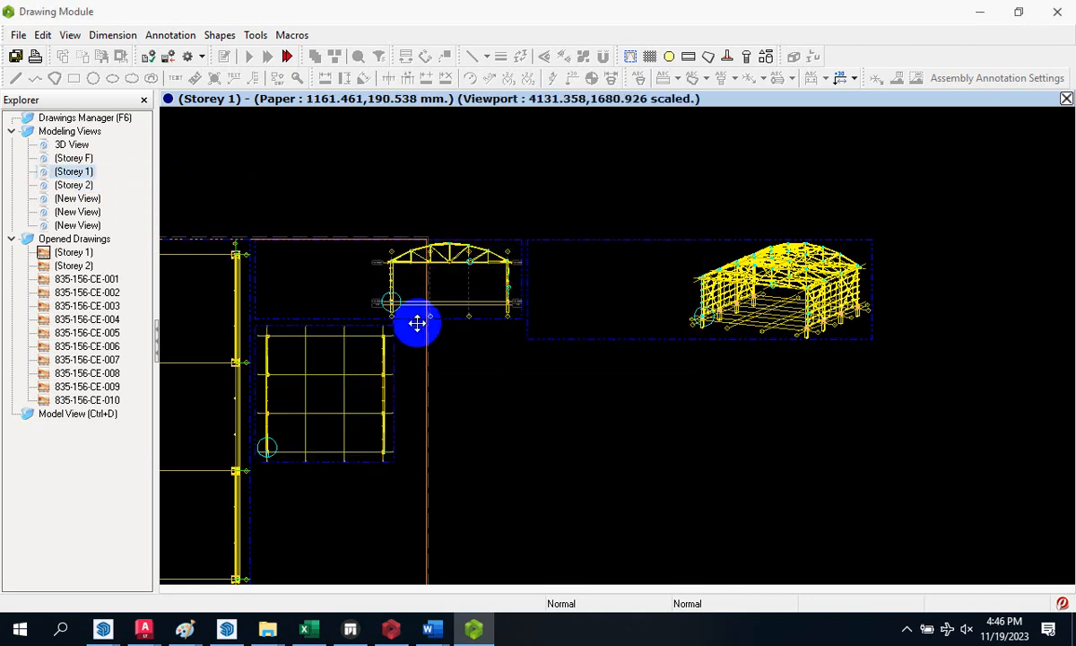
scroll(581, 327, "down", 7)
scroll(198, 435, "up", 3)
scroll(205, 449, "up", 1)
left_click(72, 291)
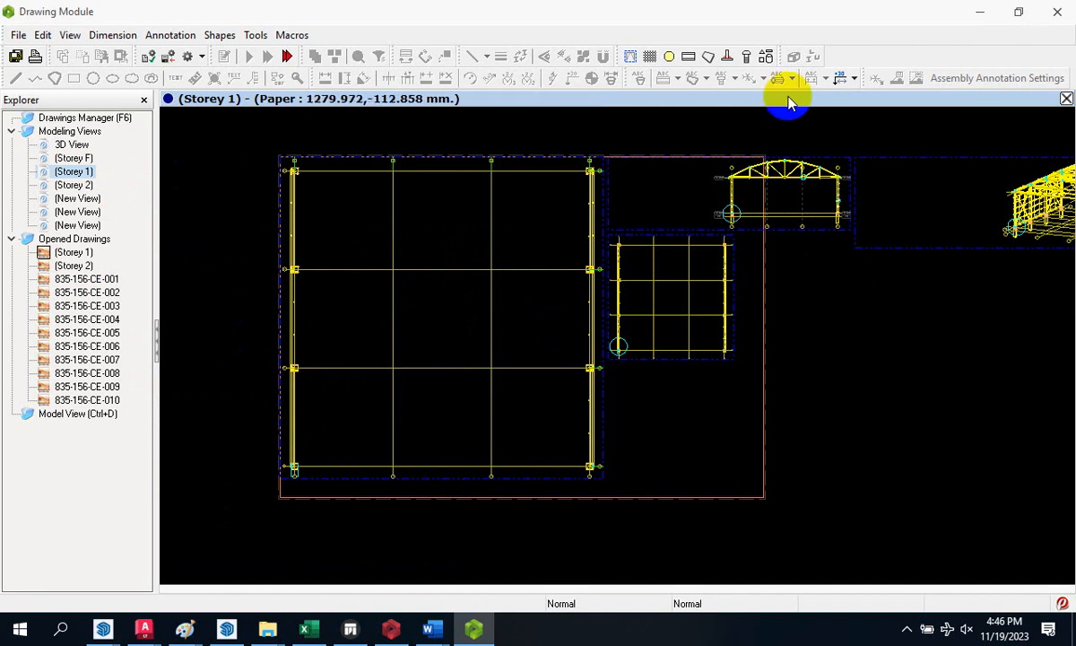
left_click(680, 197)
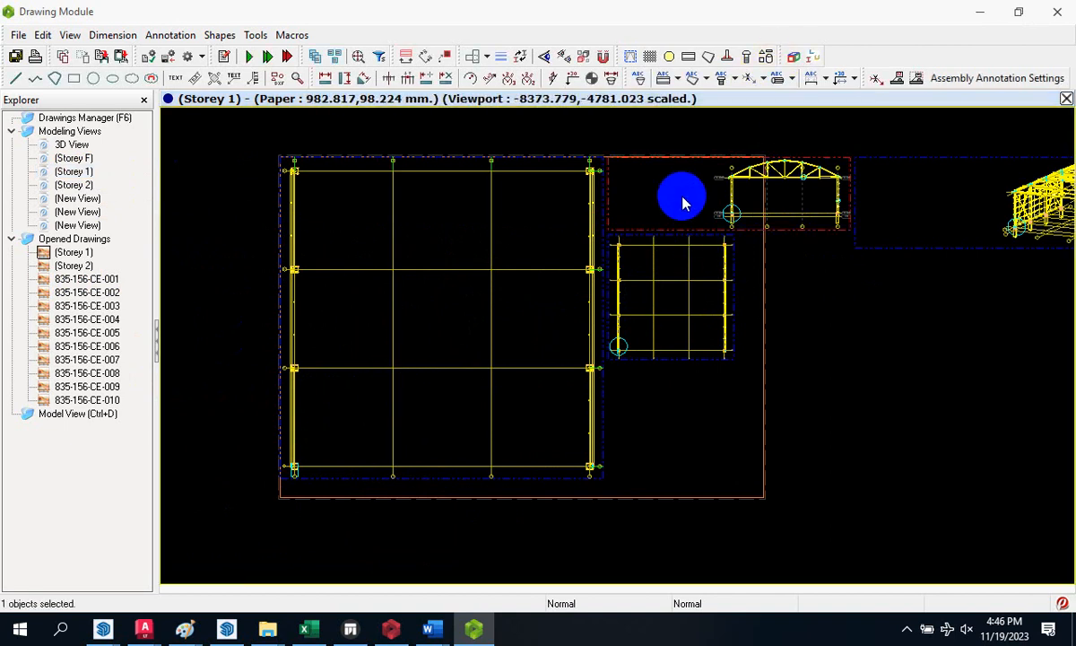
left_click(796, 302)
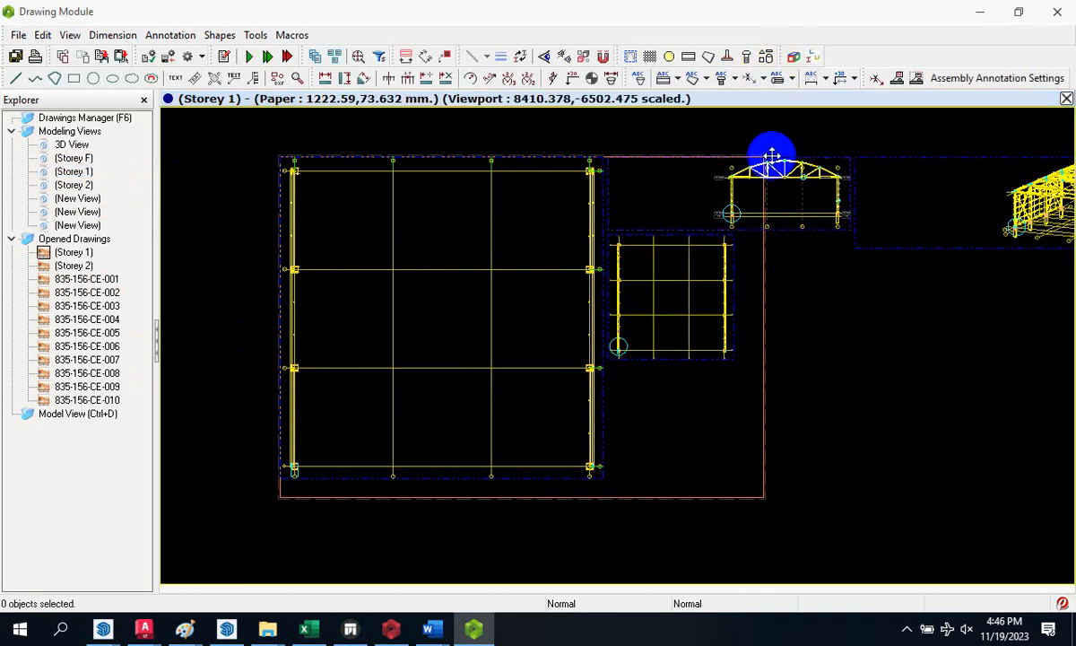
left_click(794, 58)
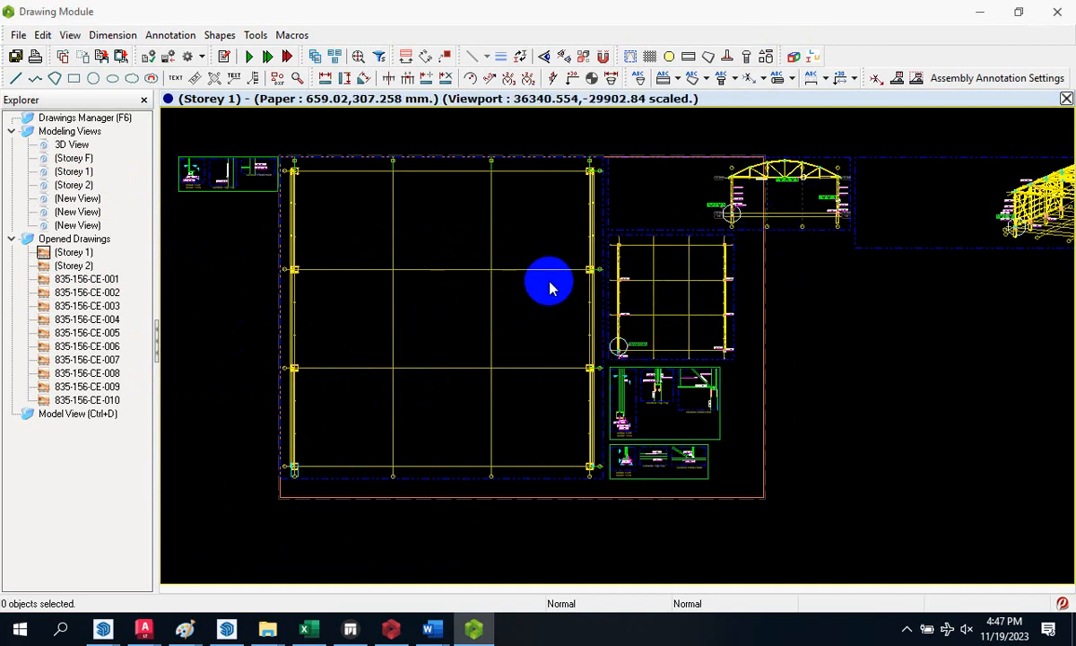
scroll(698, 192, "down", 3)
scroll(660, 228, "up", 7)
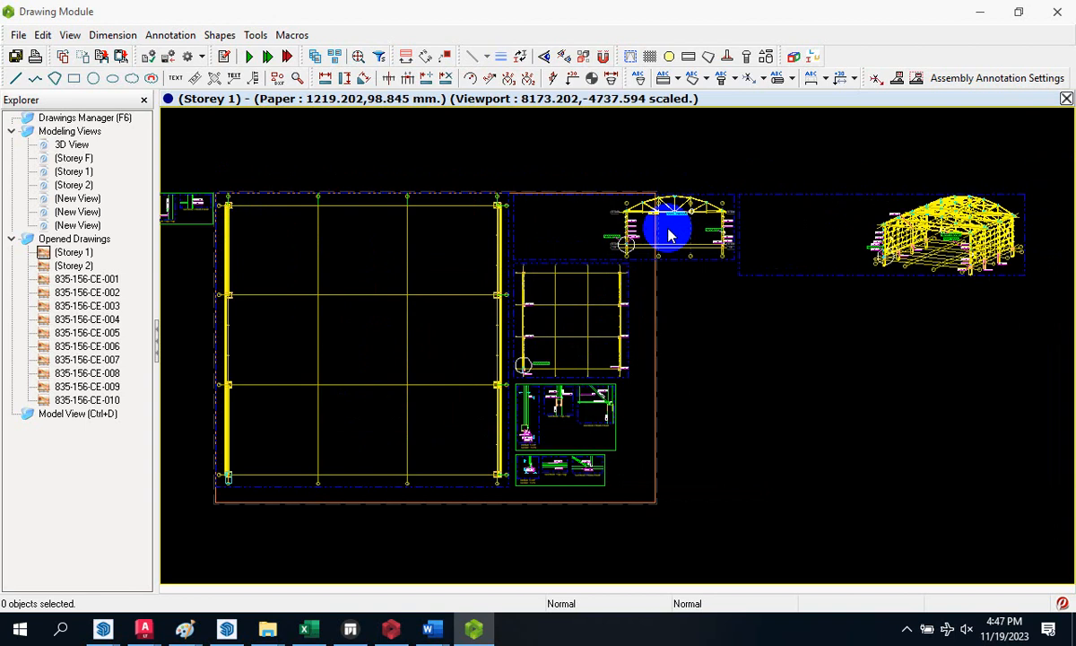
scroll(538, 260, "up", 5)
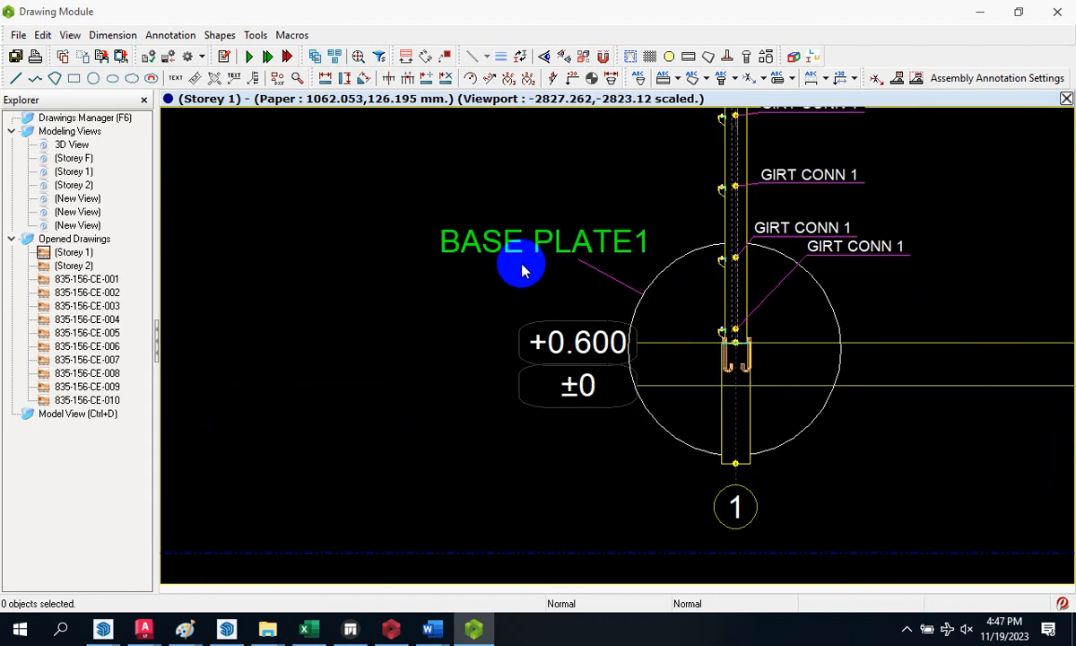
scroll(524, 267, "down", 3)
scroll(714, 234, "down", 2)
scroll(829, 236, "up", 3)
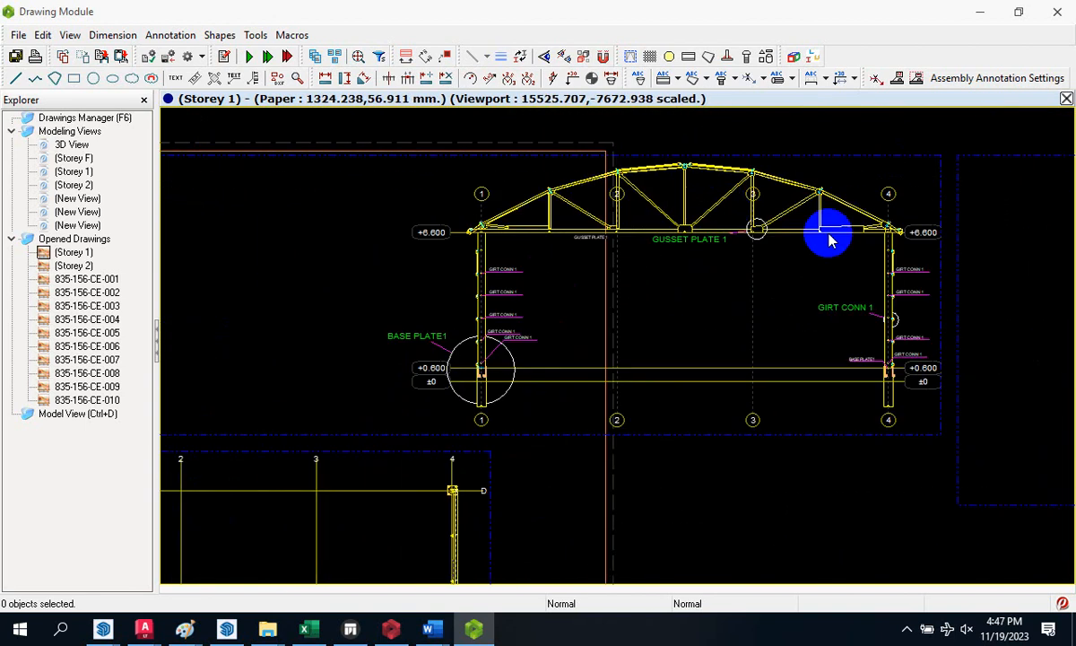
scroll(674, 265, "up", 4)
scroll(529, 249, "up", 2)
scroll(500, 235, "down", 3)
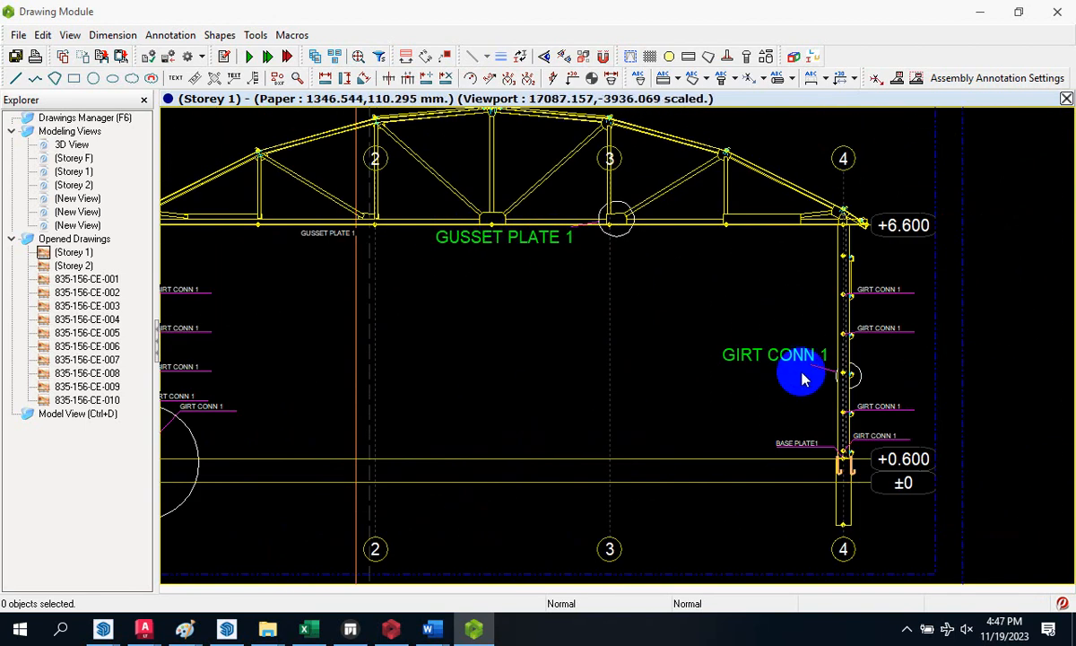
scroll(711, 368, "up", 5)
scroll(710, 368, "down", 2)
scroll(757, 269, "down", 3)
scroll(793, 293, "down", 3)
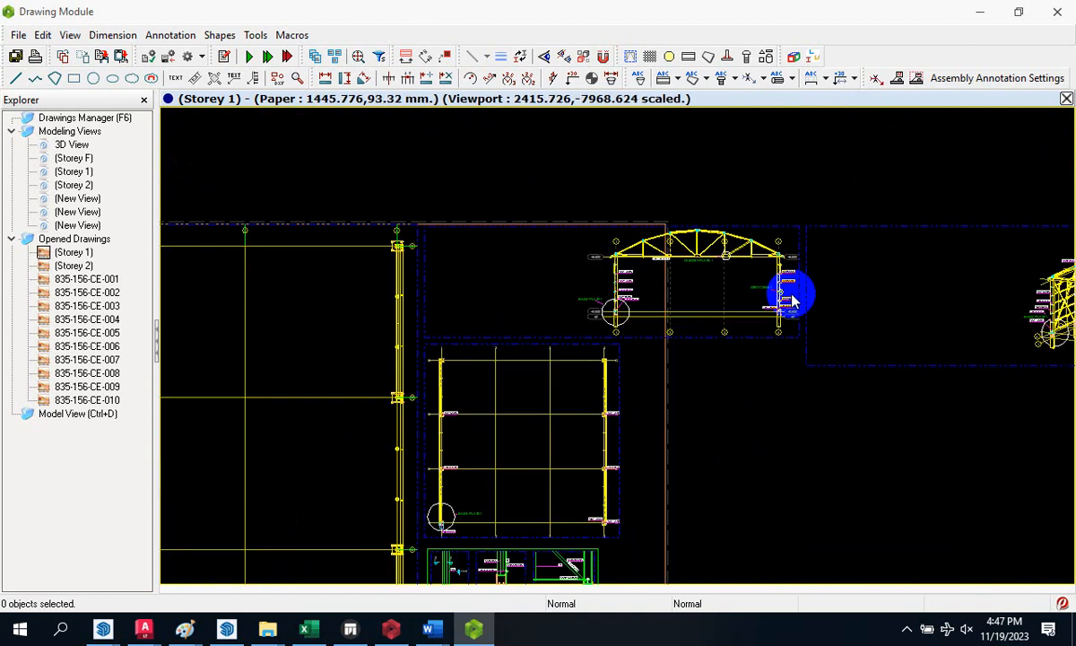
scroll(827, 308, "down", 2)
scroll(1049, 264, "down", 2)
scroll(934, 336, "up", 6)
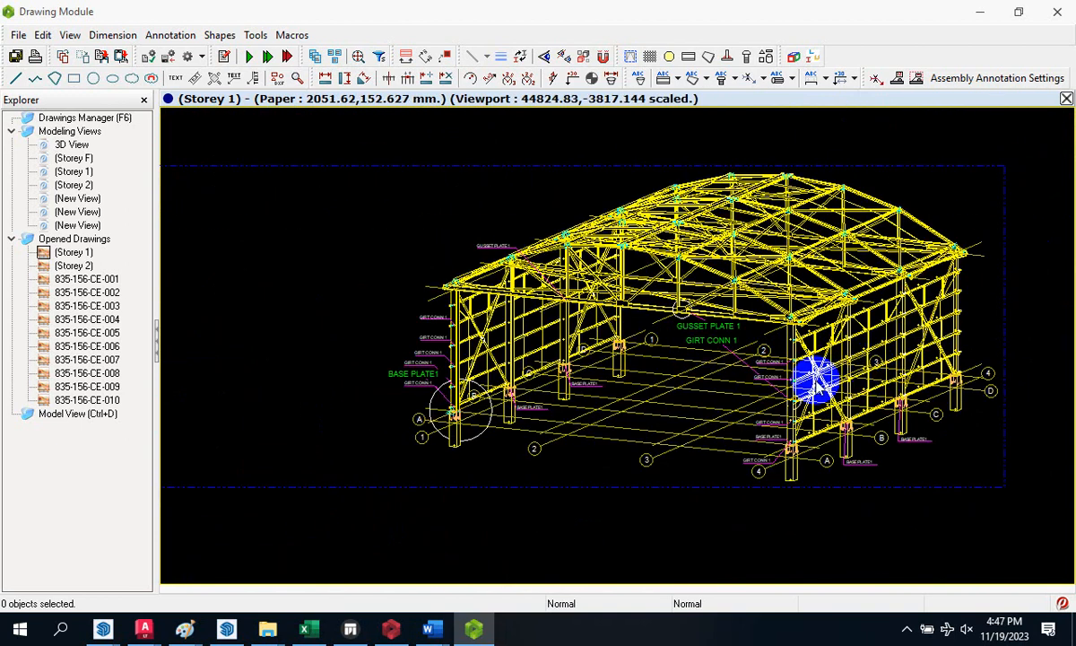
scroll(689, 373, "up", 2)
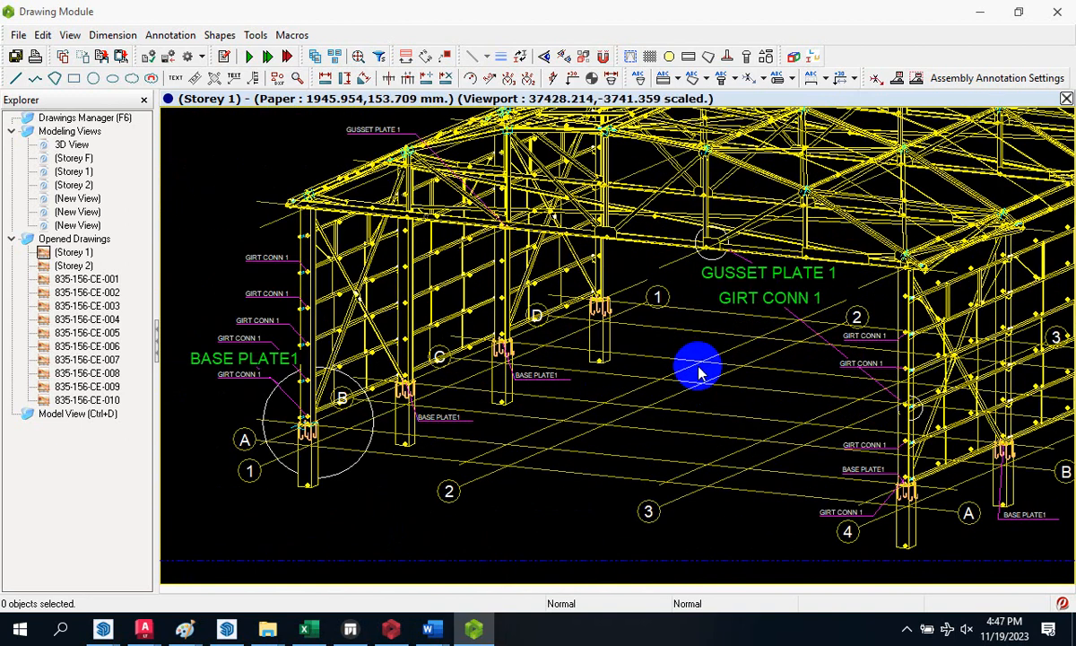
scroll(701, 373, "up", 1)
scroll(713, 333, "down", 6)
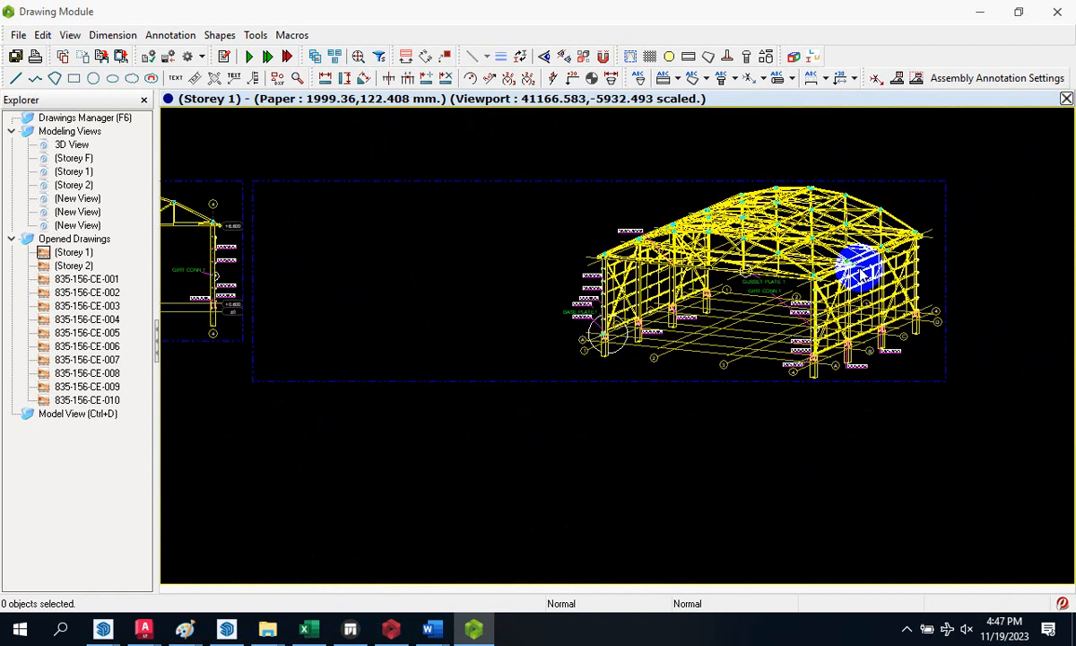
scroll(644, 375, "up", 5)
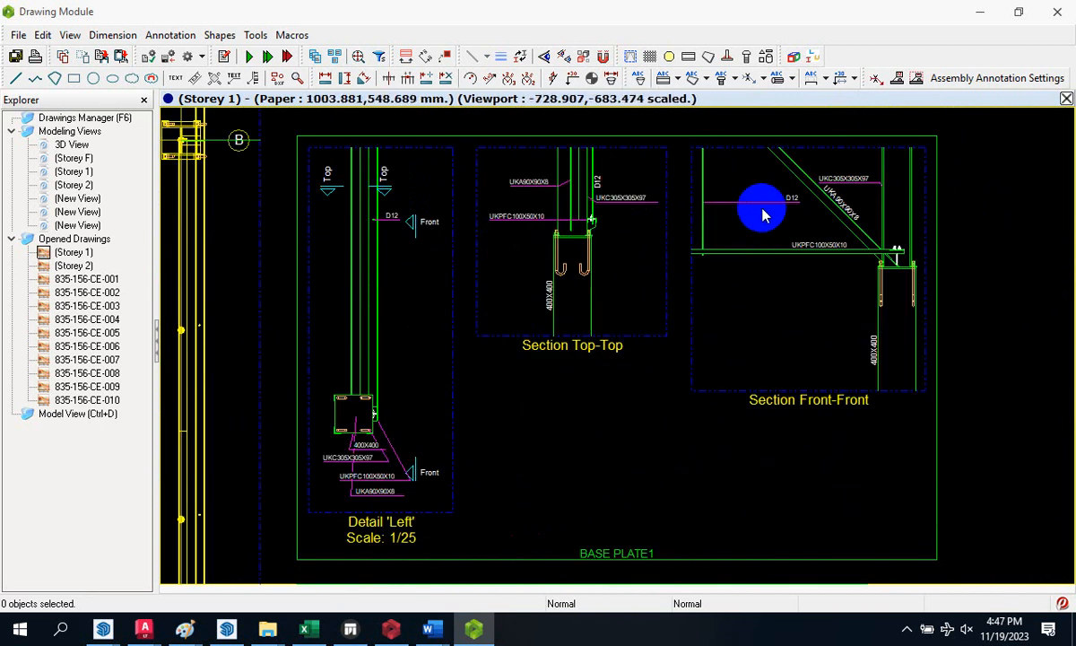
scroll(835, 224, "up", 4)
scroll(835, 222, "down", 5)
scroll(675, 239, "up", 3)
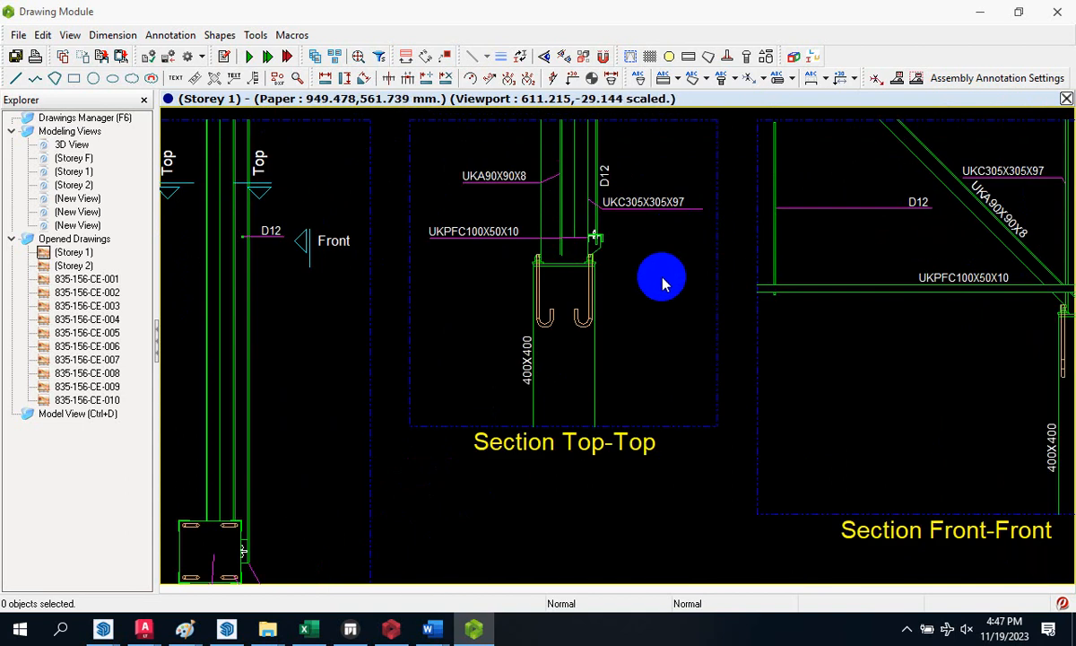
scroll(634, 457, "down", 3)
scroll(994, 511, "up", 4)
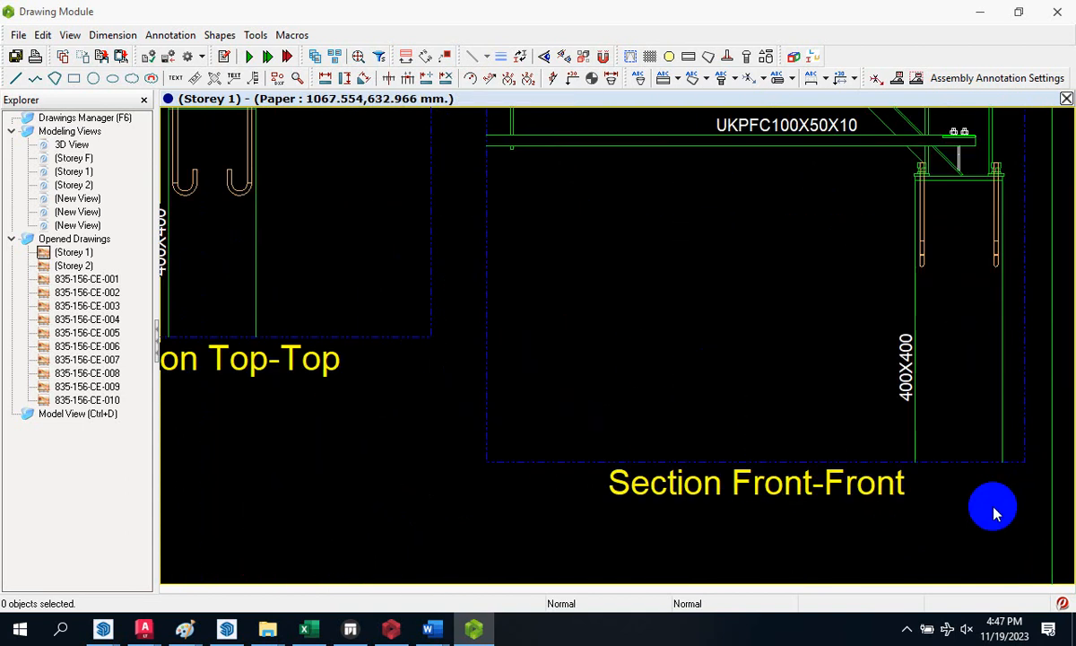
scroll(897, 376, "down", 5)
scroll(866, 414, "up", 3)
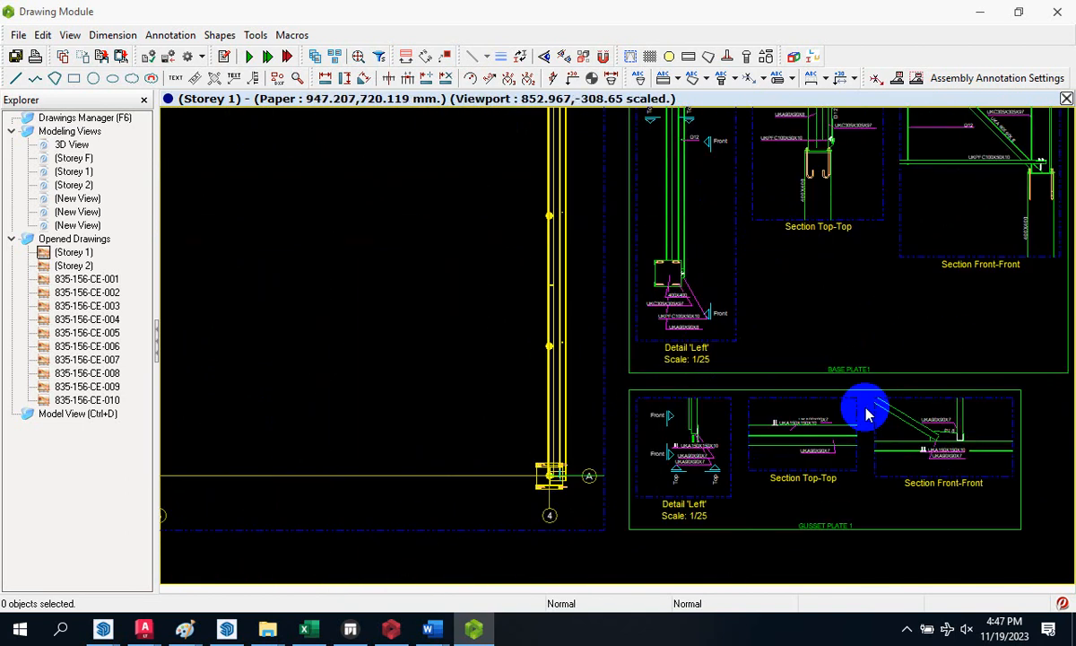
scroll(897, 386, "down", 5)
scroll(626, 208, "up", 3)
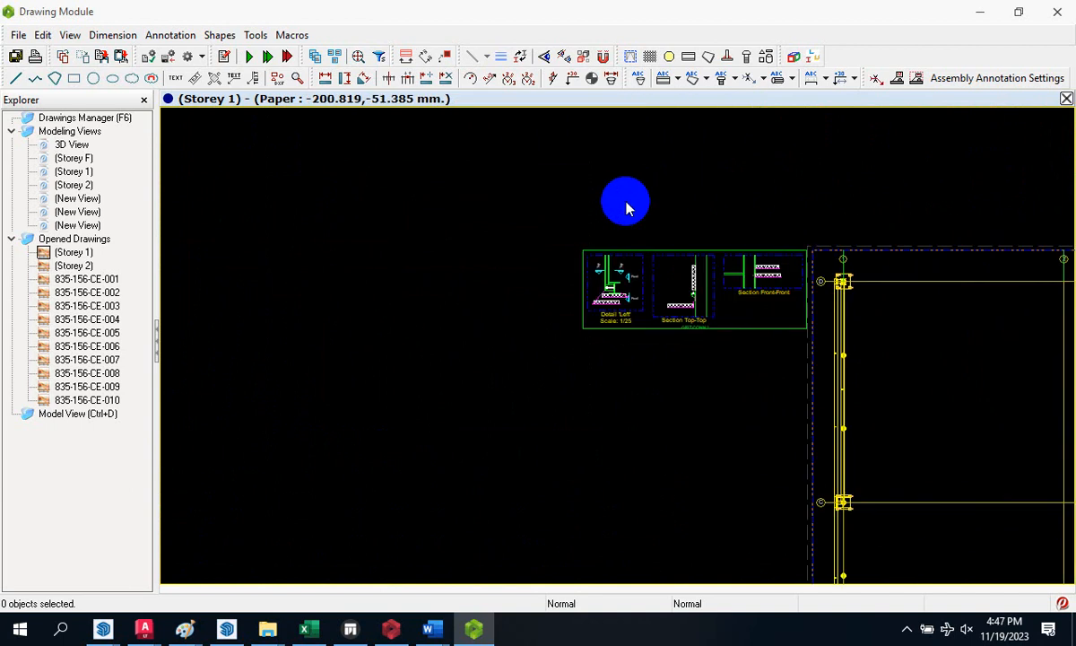
scroll(589, 344, "up", 4)
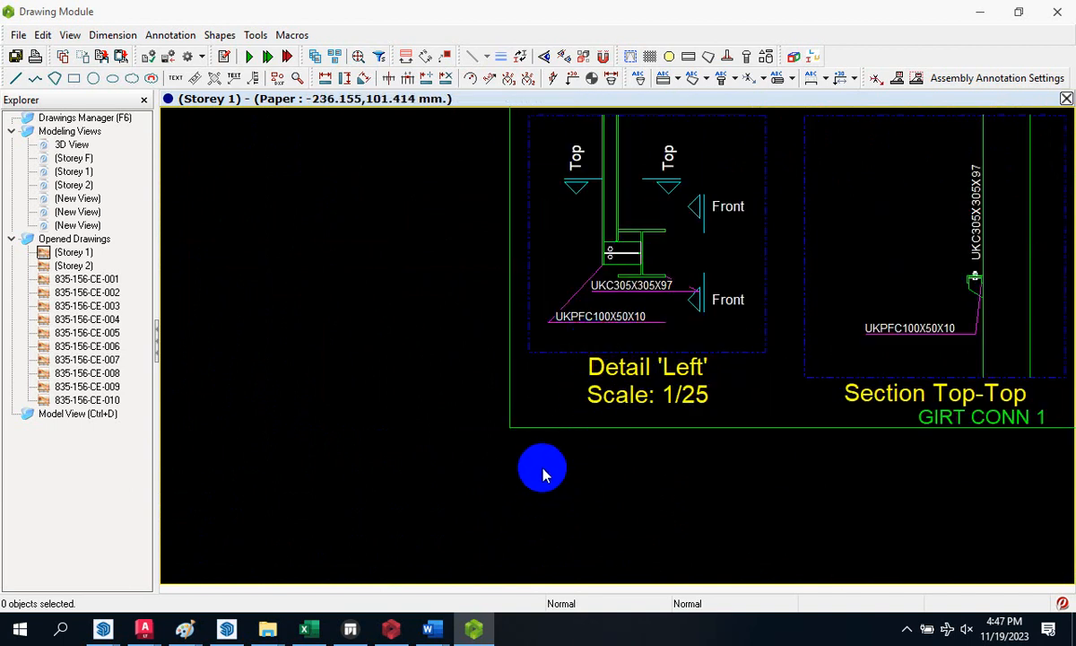
scroll(863, 435, "down", 2)
scroll(829, 384, "up", 2)
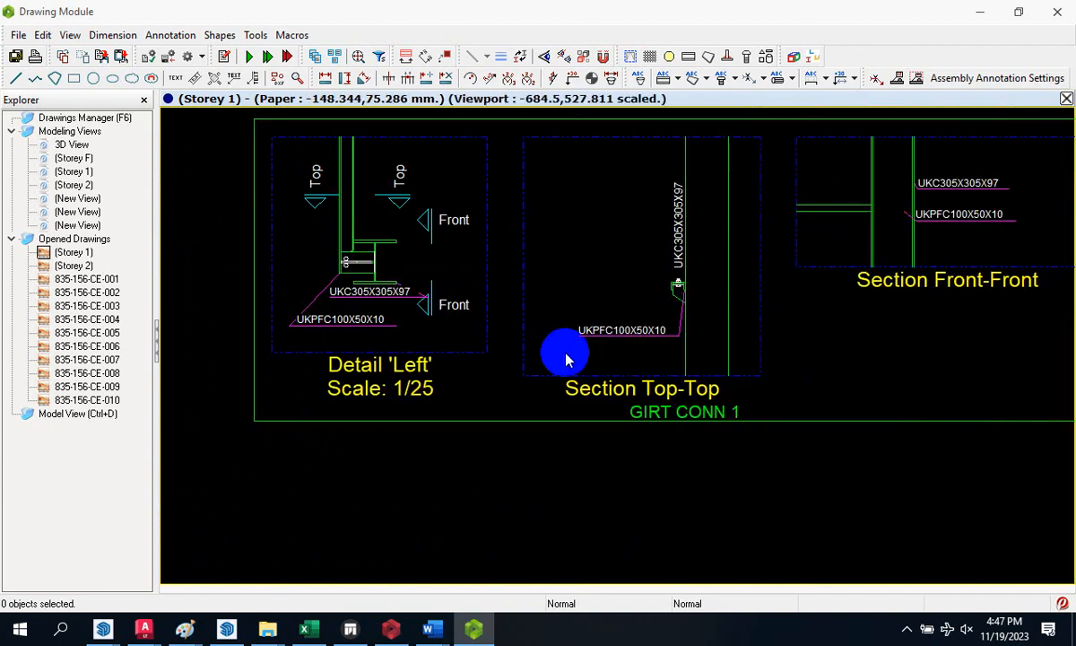
scroll(565, 359, "down", 6)
scroll(807, 377, "up", 2)
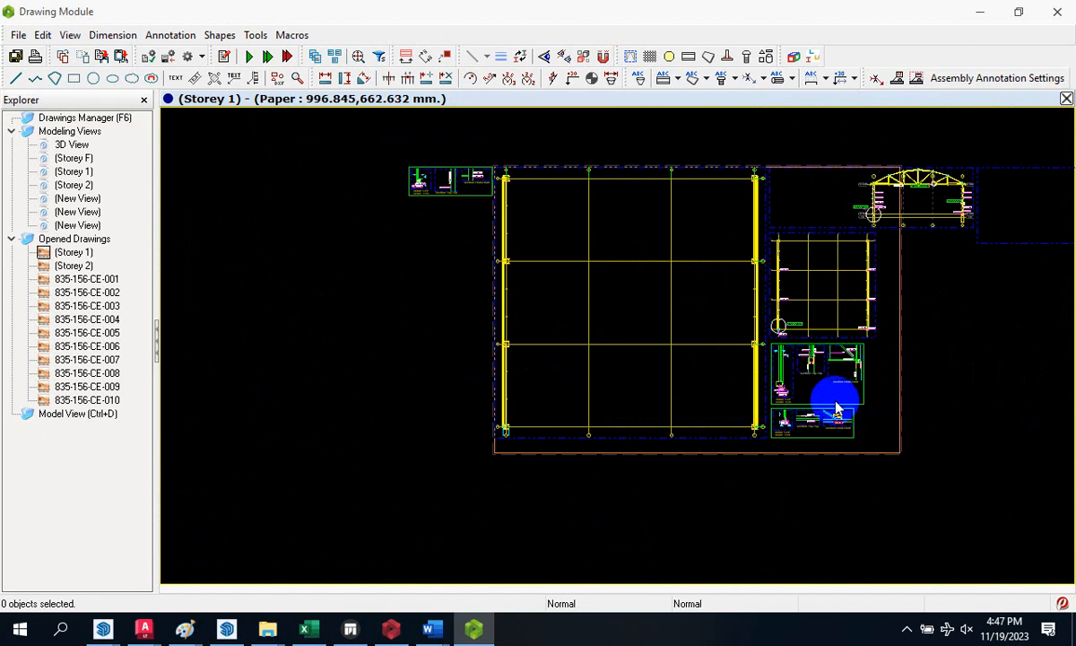
scroll(836, 408, "up", 4)
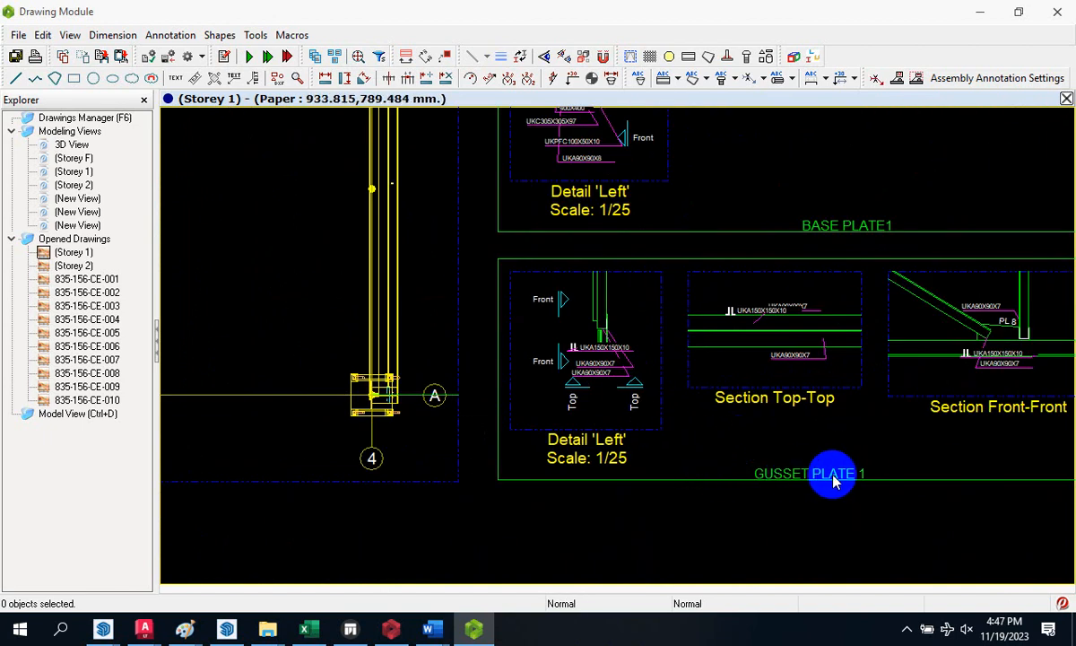
scroll(789, 492, "down", 3)
scroll(829, 319, "up", 3)
scroll(836, 325, "down", 2)
scroll(861, 265, "up", 2)
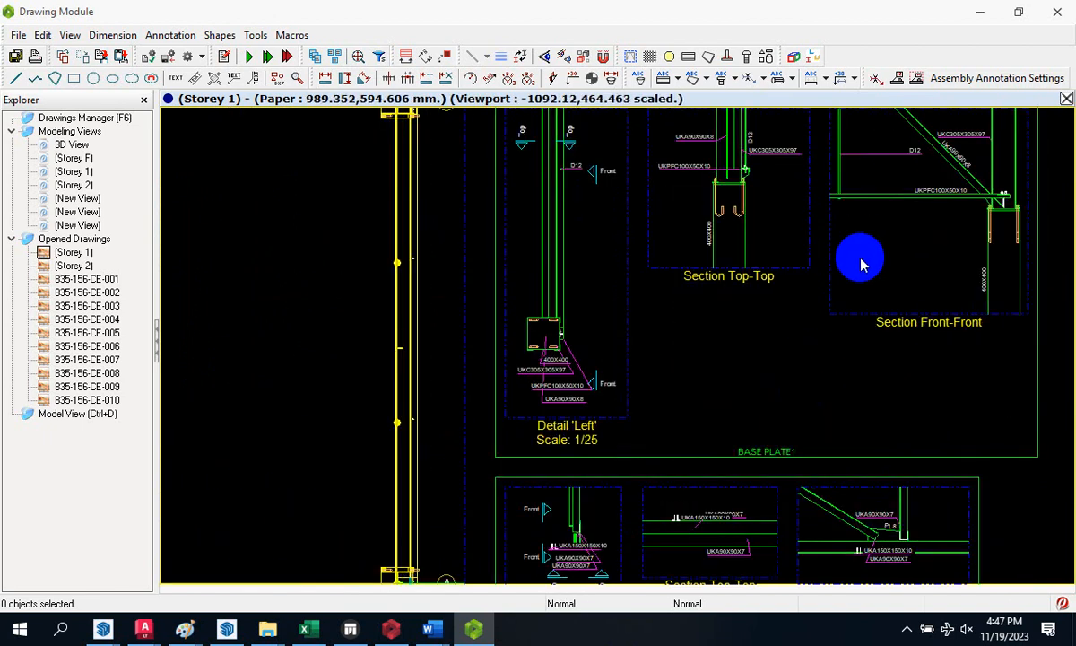
scroll(684, 404, "down", 7)
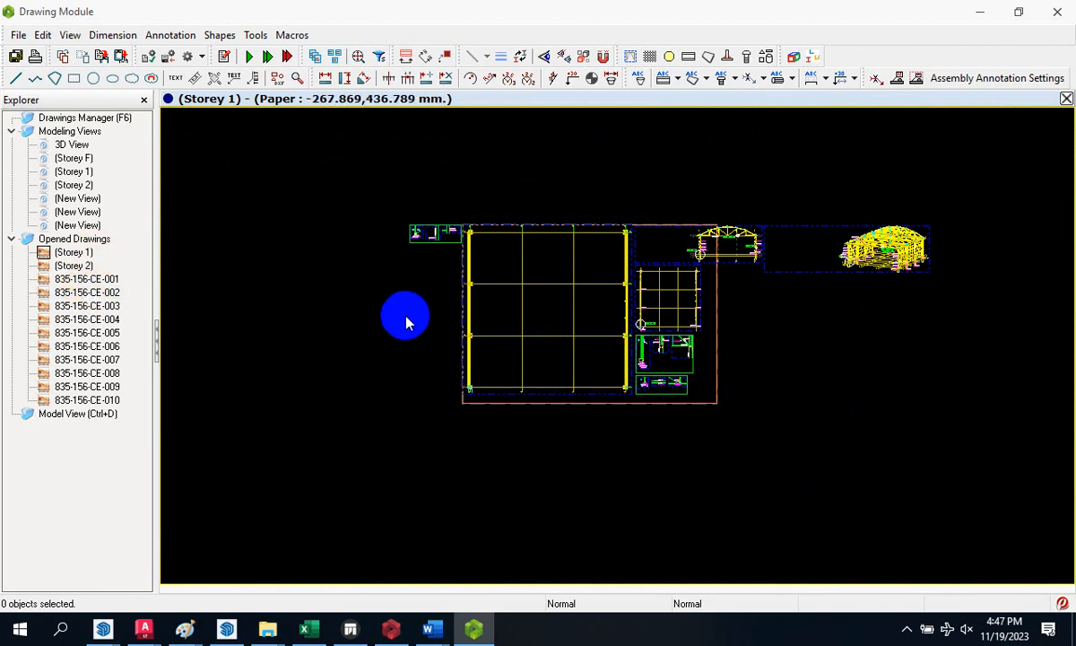
left_click(77, 255)
double_click(86, 280)
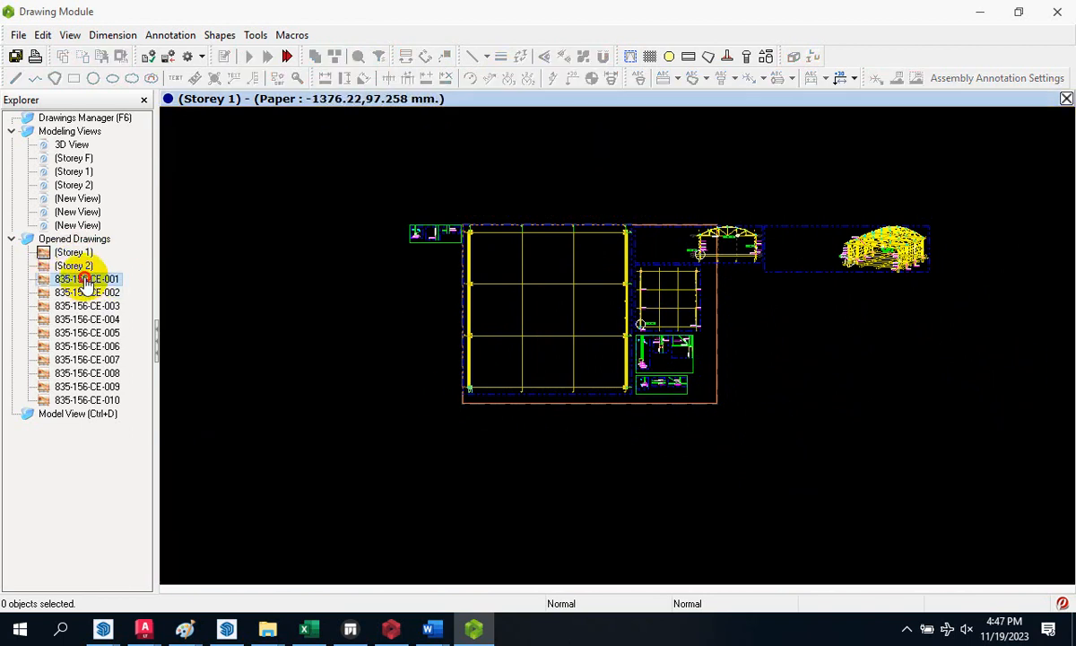
double_click(94, 300)
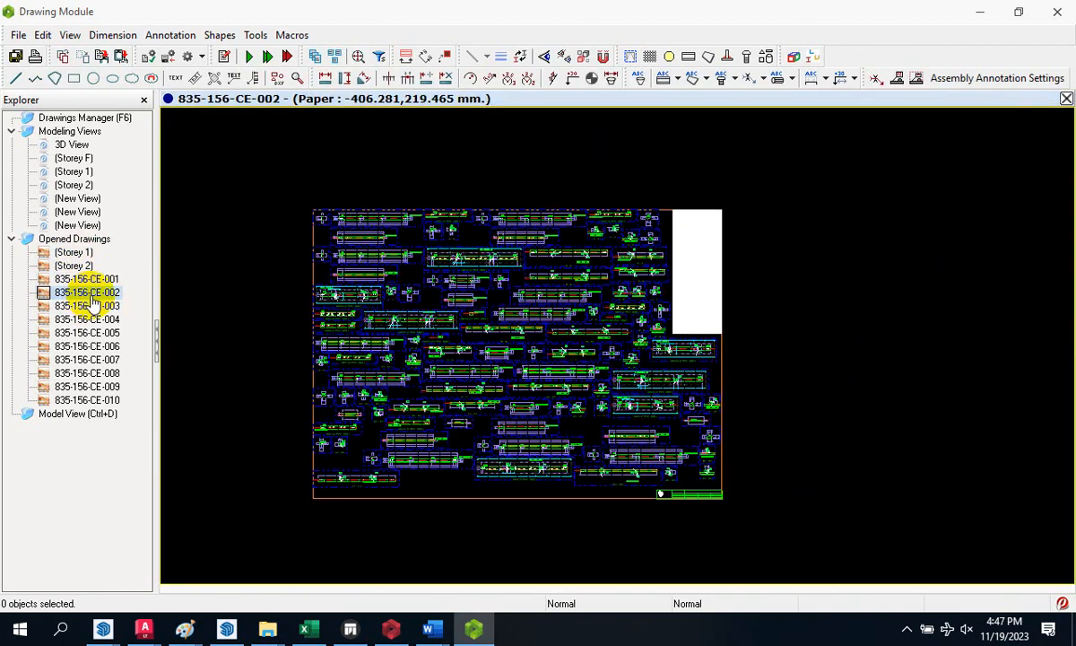
double_click(83, 307)
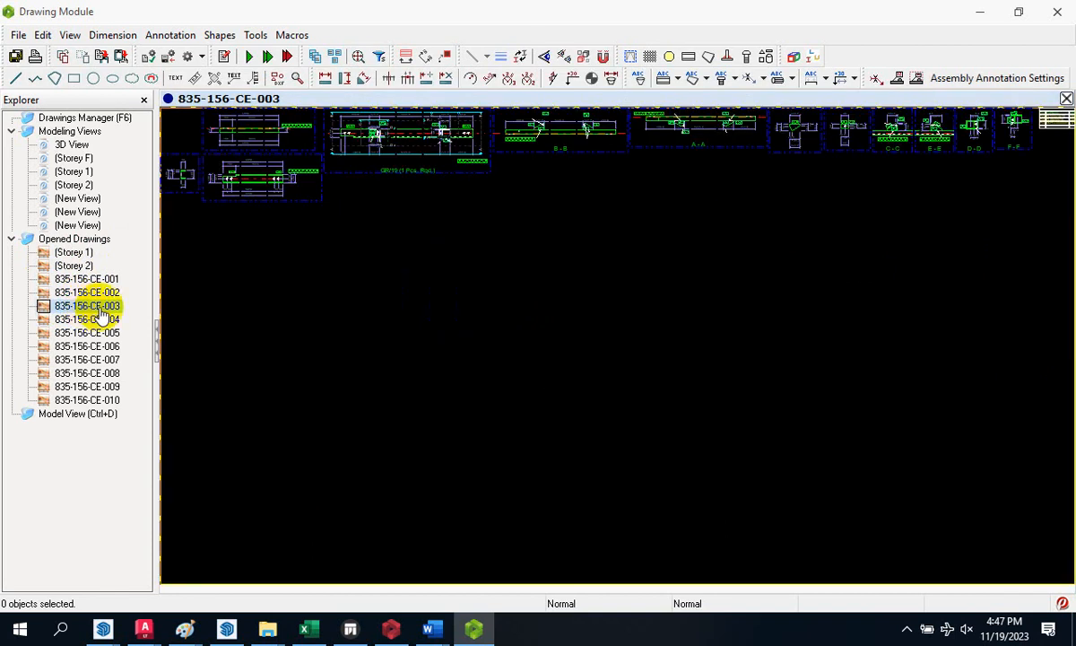
double_click(86, 321)
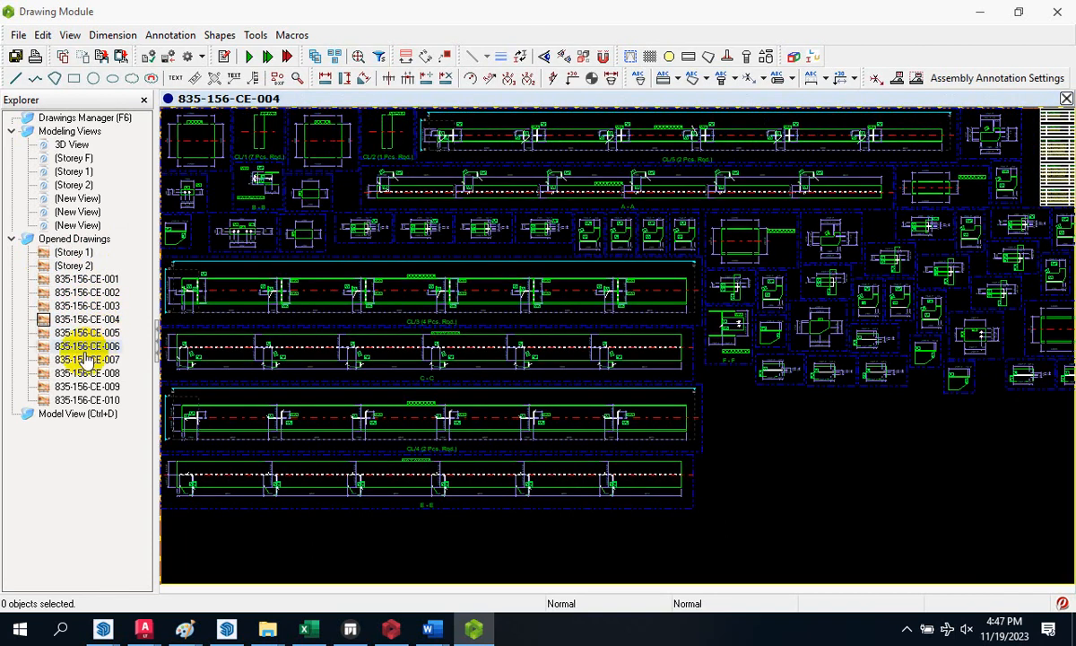
double_click(90, 347)
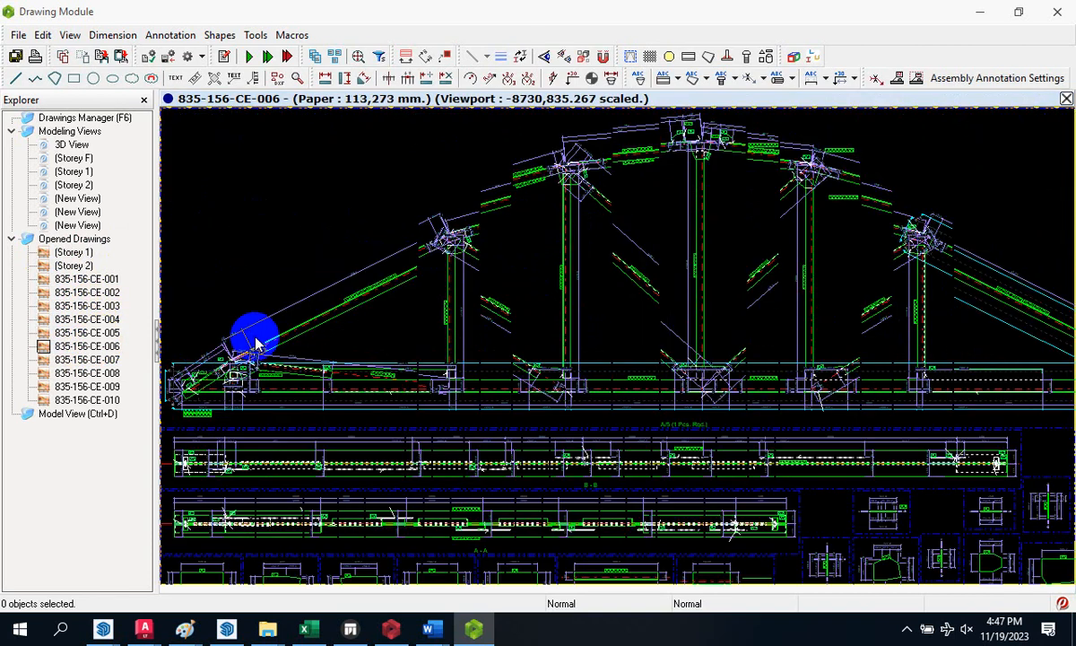
scroll(404, 278, "down", 4)
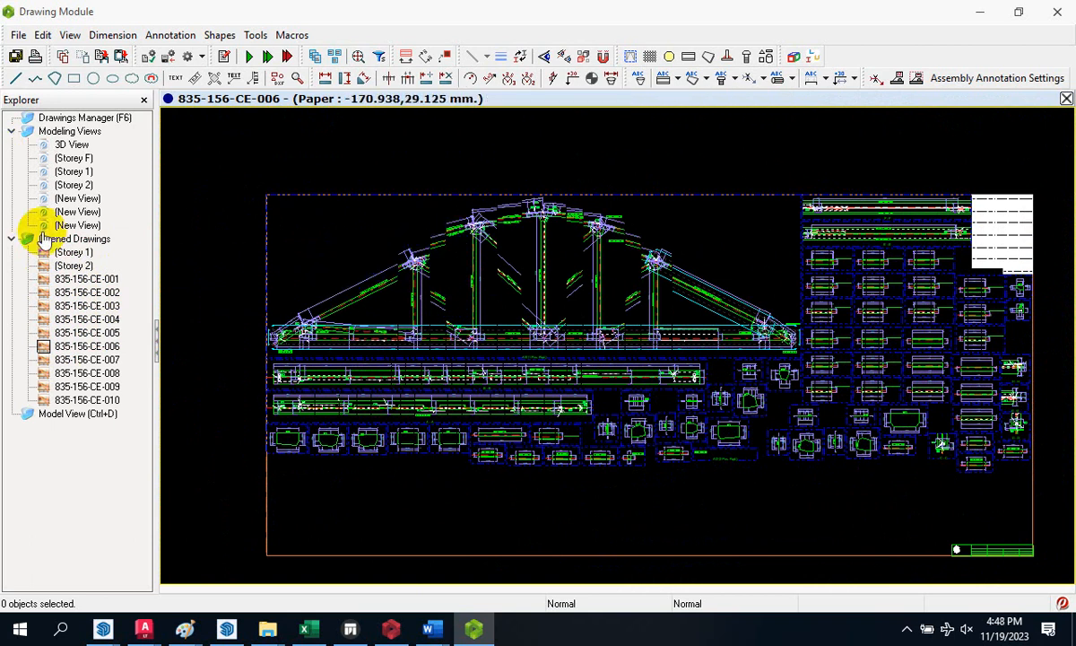
double_click(61, 253)
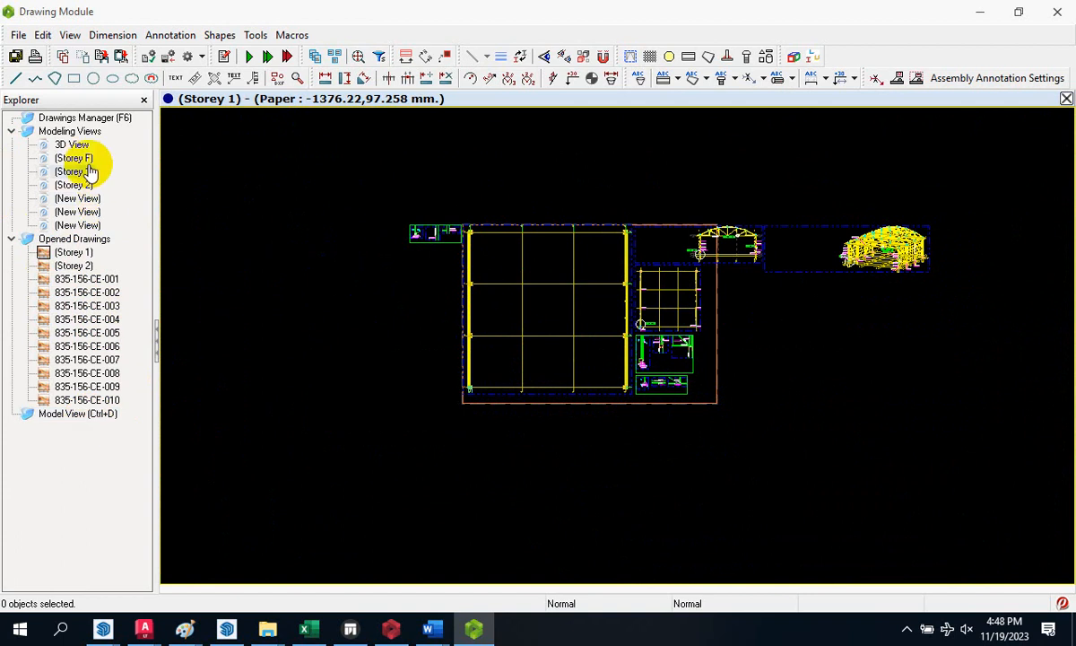
left_click(109, 123)
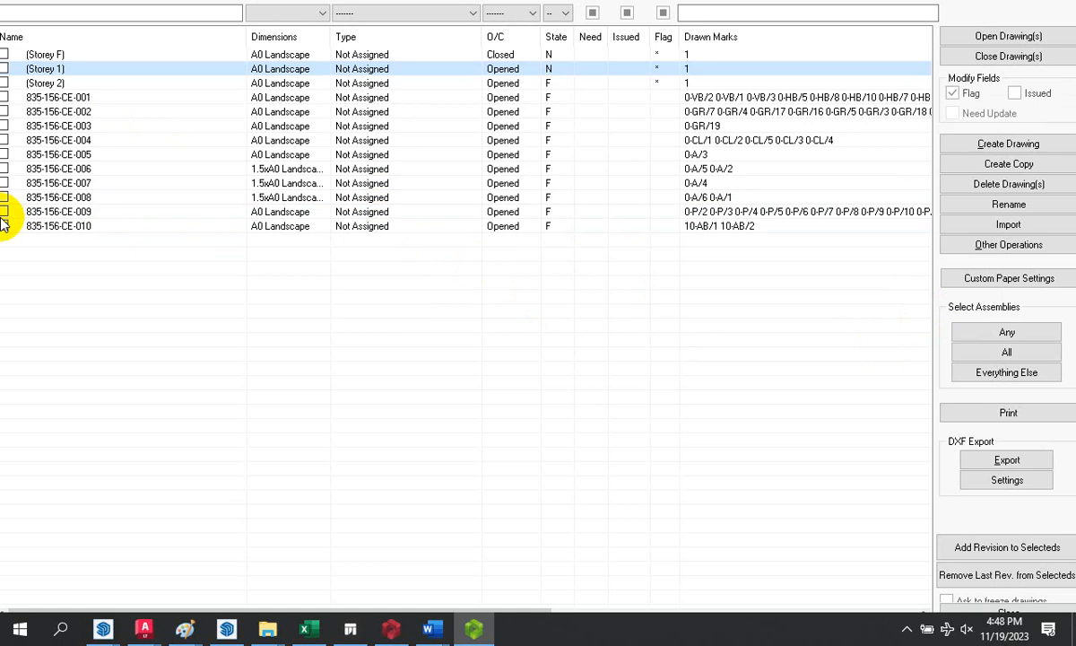
- Untick the 835-156-CE drawings, including 835-156-CE-005, and tick only Storey 1 for DXF export
left_click(7, 153)
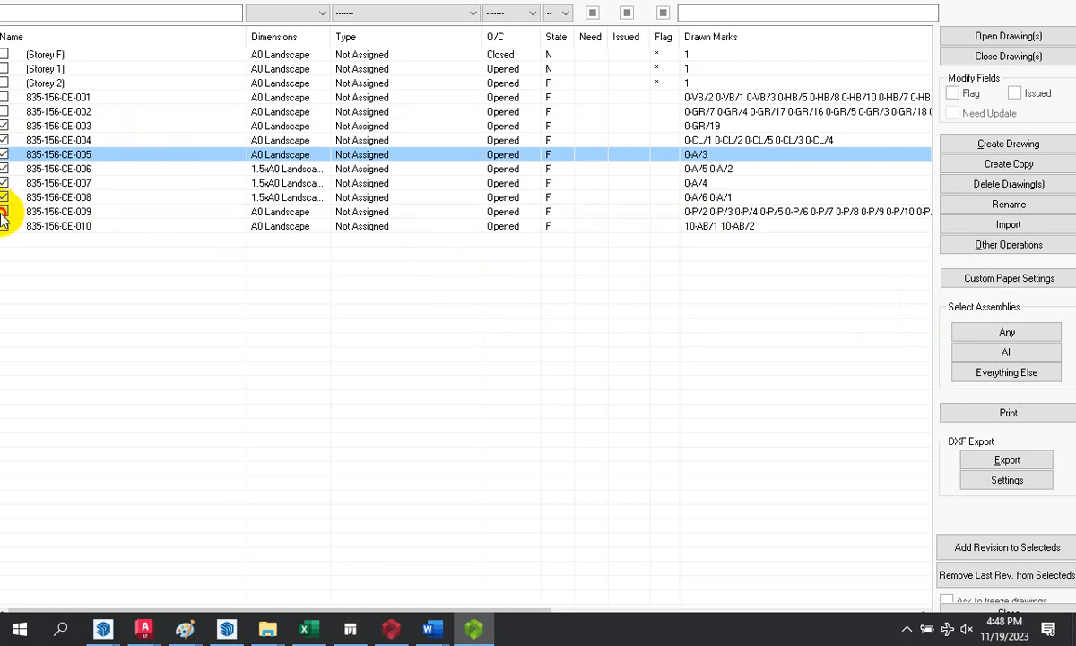
left_click(6, 154)
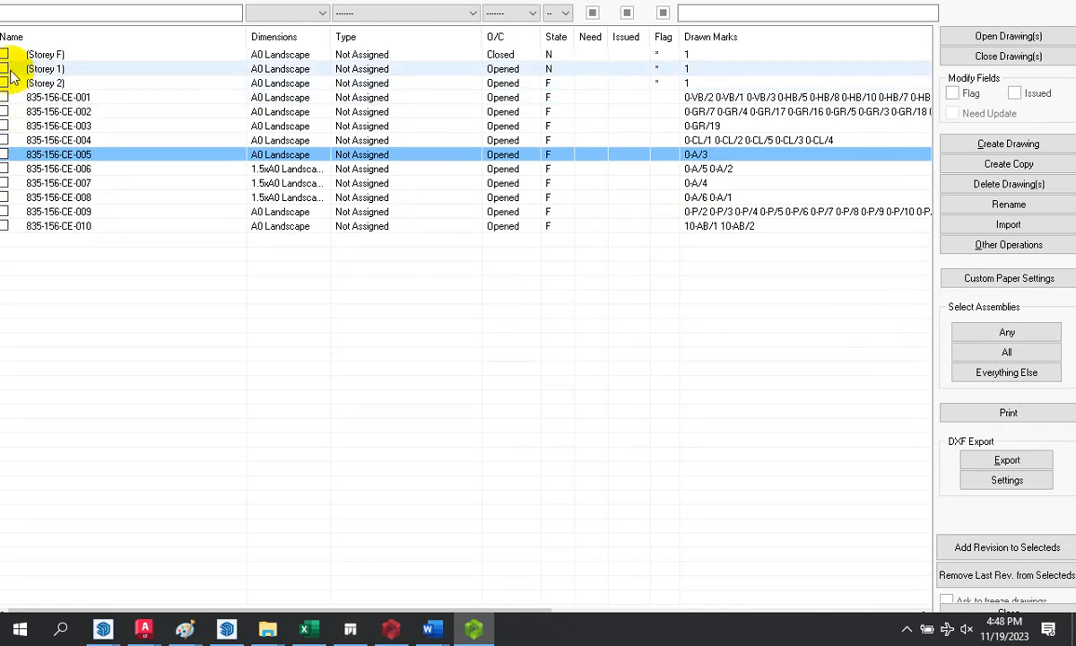
left_click(4, 69)
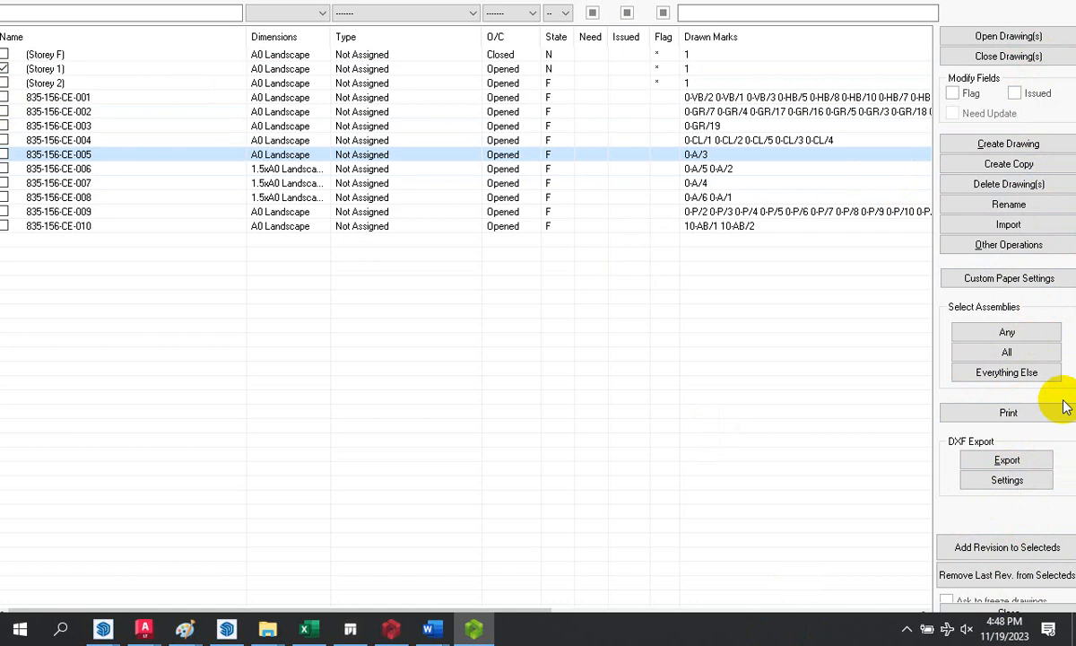
left_click(1011, 461)
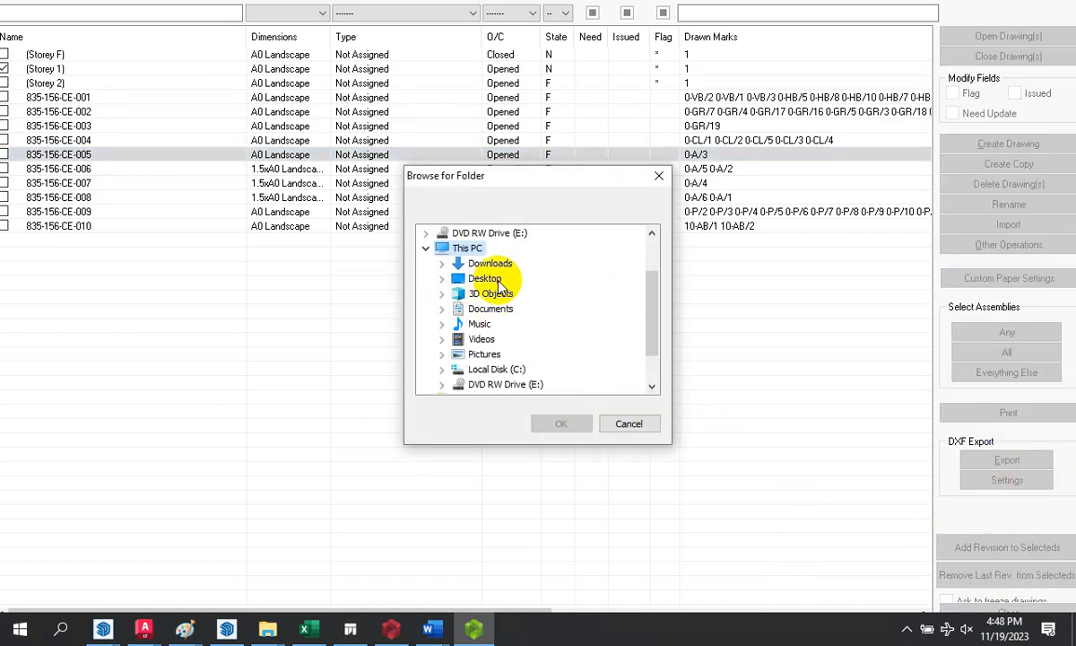
- Export Storey 1 to DXF in the Desktop music folder, writing 93705 entities
left_click(489, 280)
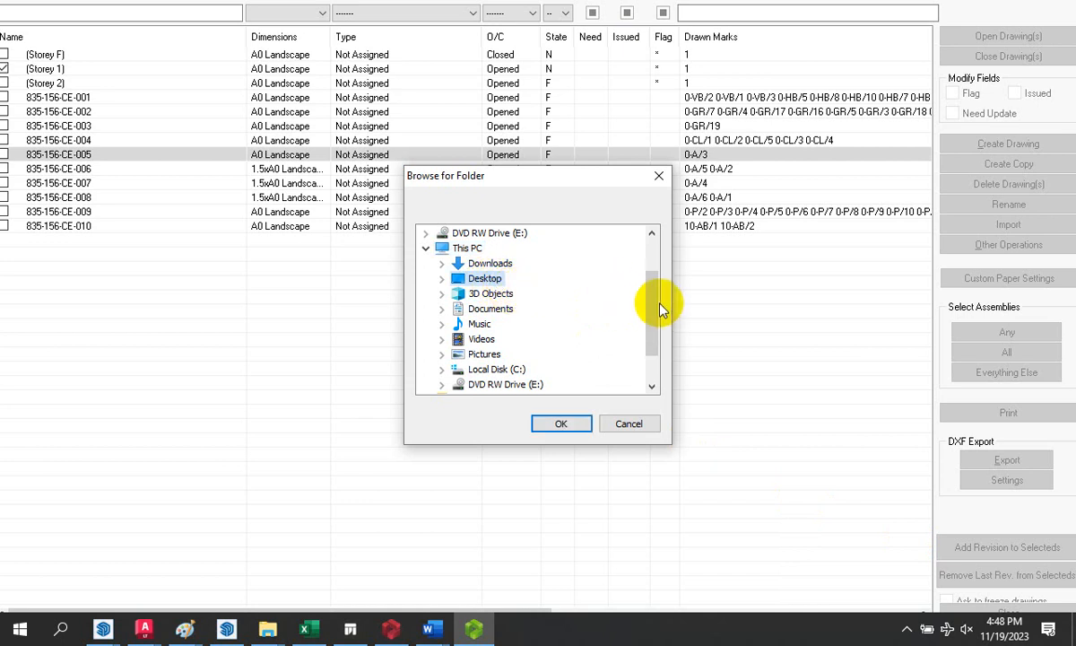
left_click_drag(652, 305, 644, 348)
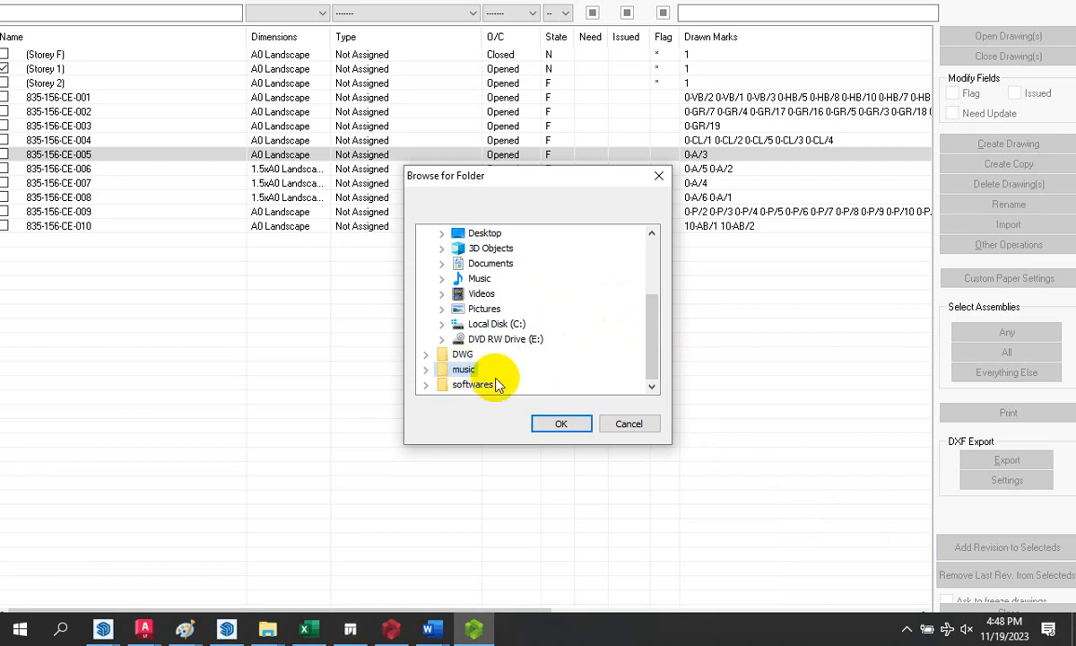
left_click(560, 424)
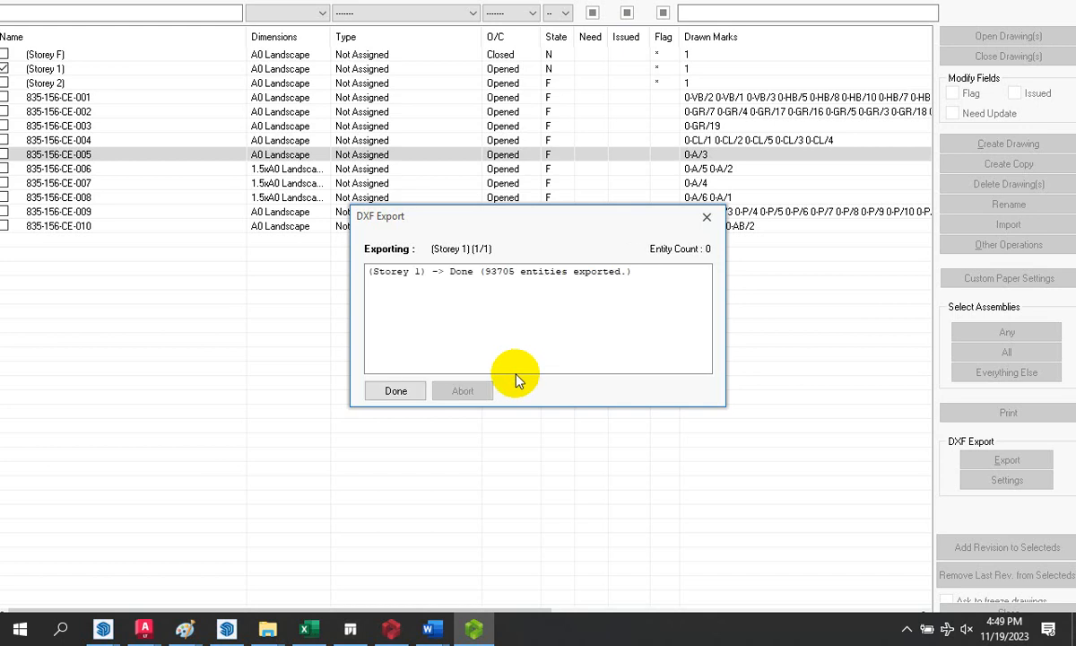
left_click(392, 394)
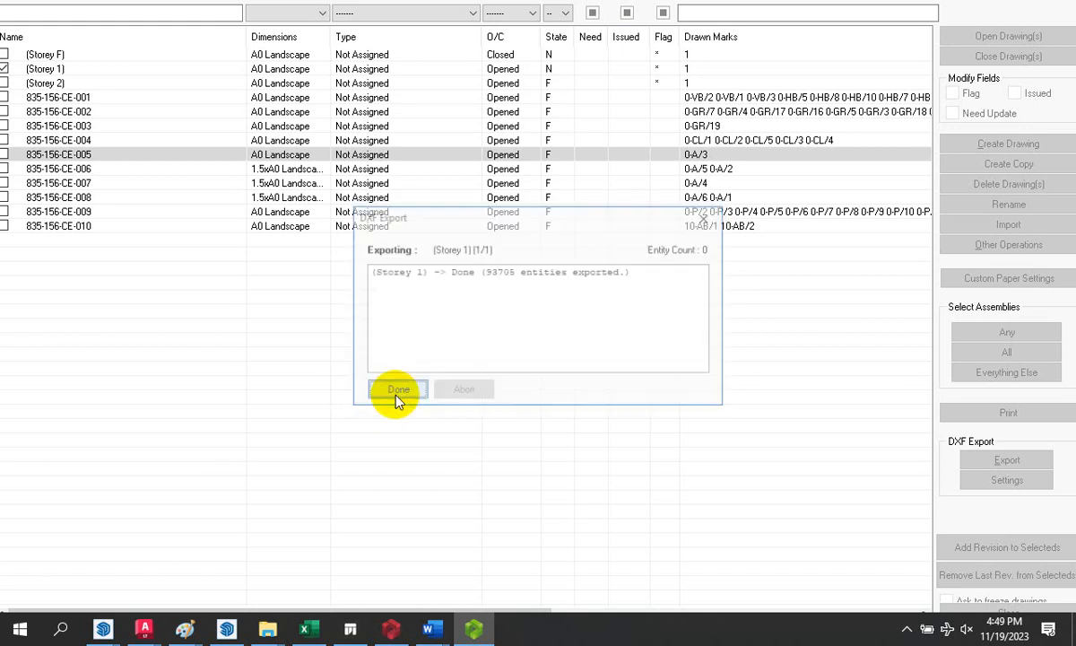
- Close Drawings Manager and Detail Item Manager, and minimize the Drawing Module, file browser and ProtaStructure windows
left_click(1031, 617)
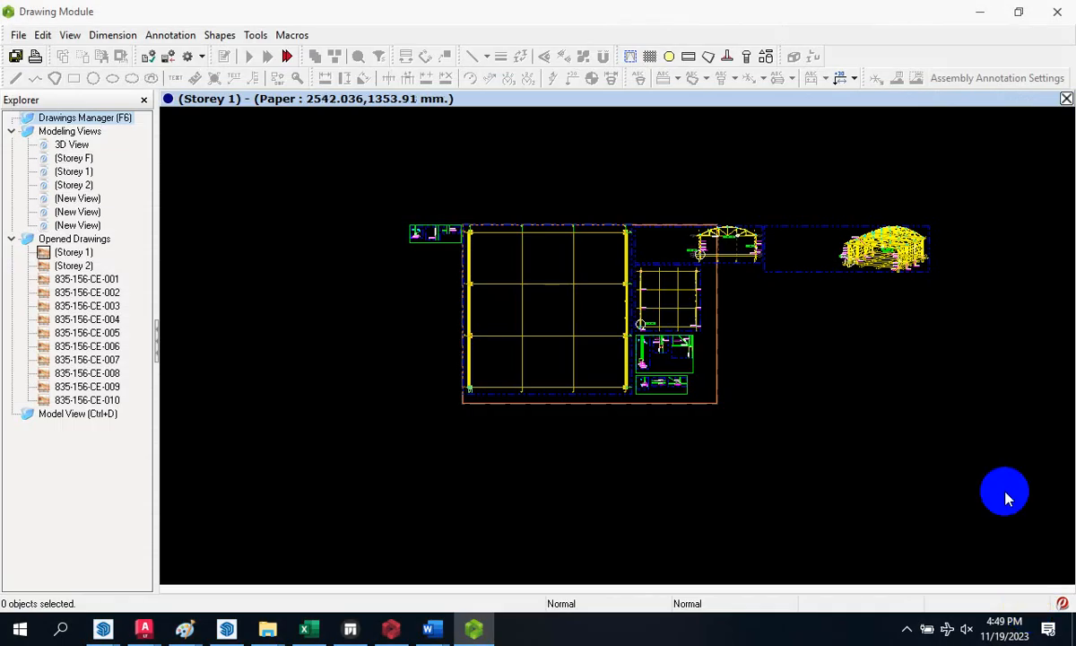
left_click(984, 13)
left_click(981, 13)
left_click(999, 18)
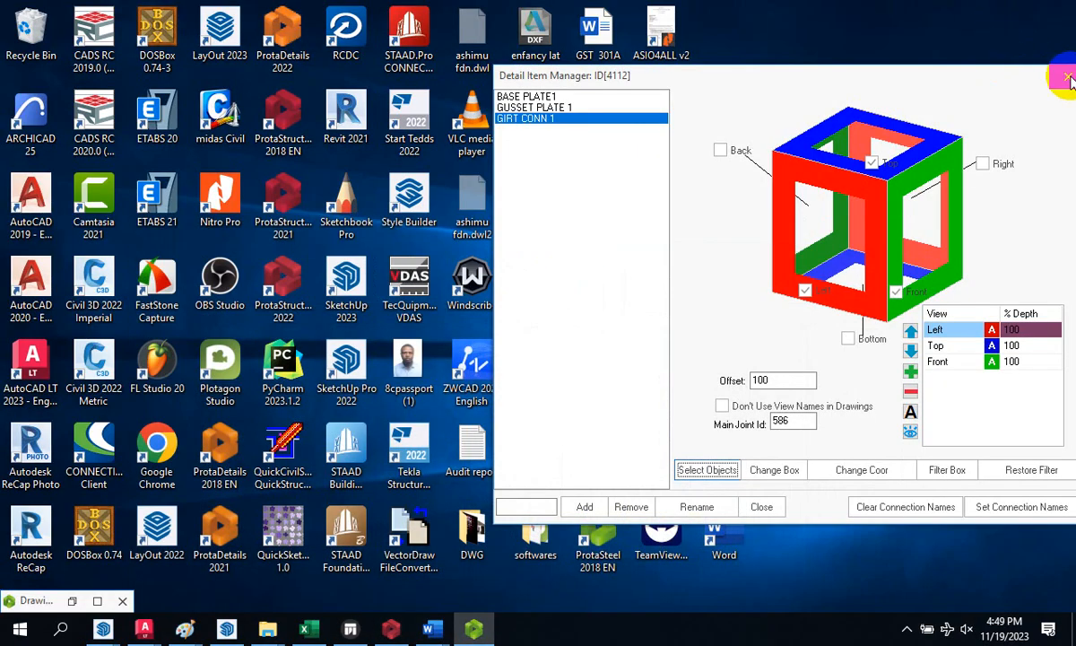
left_click(1067, 78)
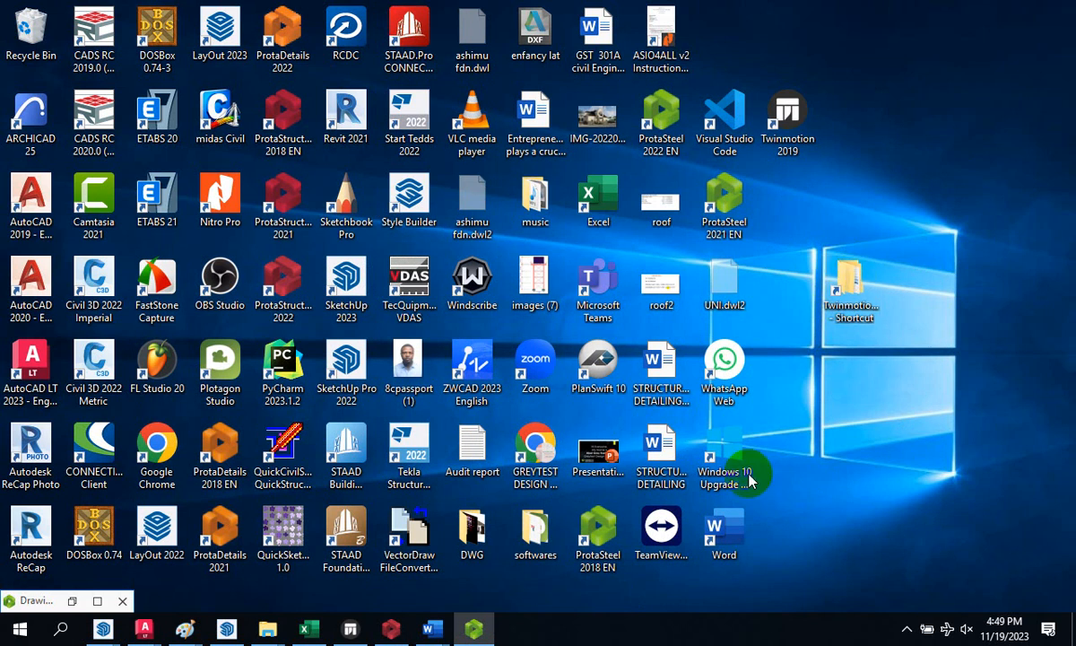
- Close the softwares folder and open the music folder containing the export
double_click(533, 538)
left_click(1051, 7)
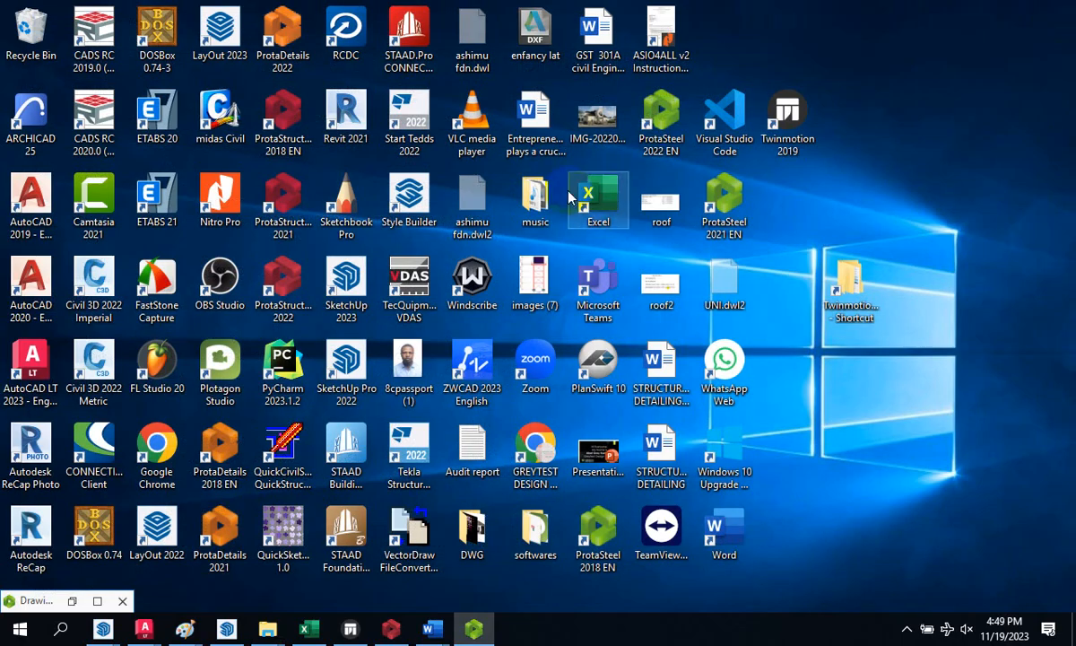
double_click(536, 195)
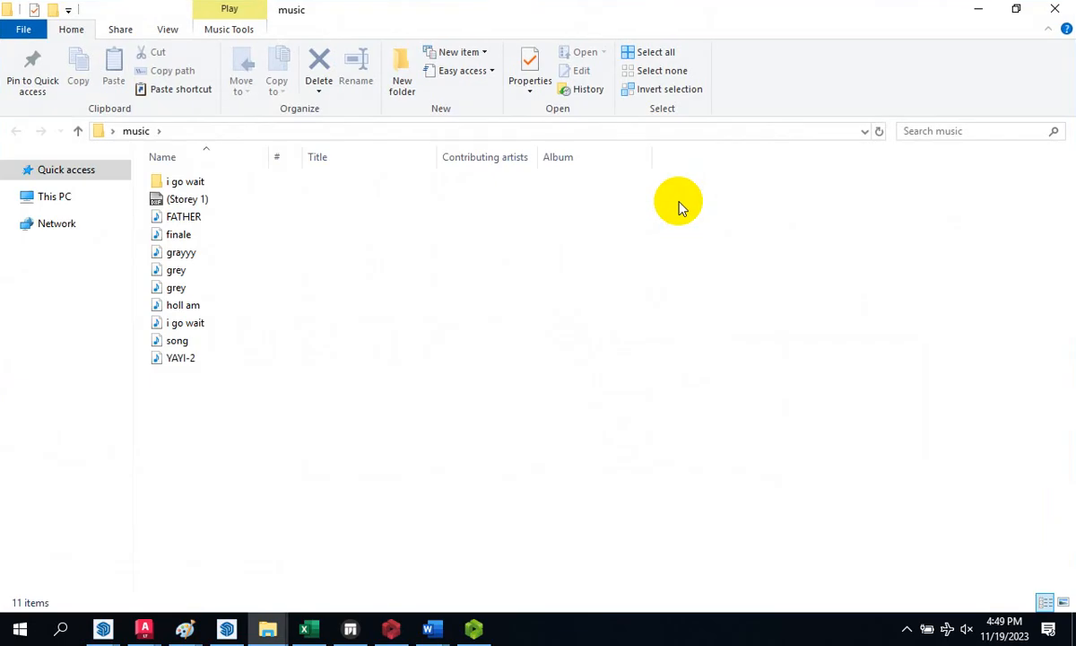
- Open the (Storey 1) DXF file with AutoCAD LT Application
left_click(184, 202)
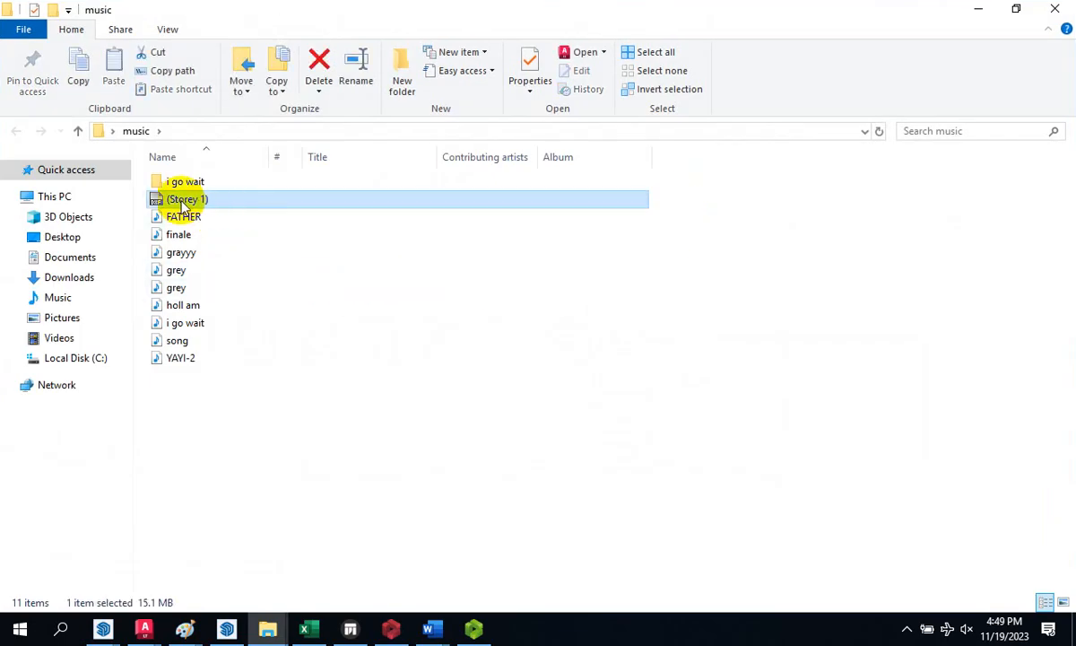
right_click(211, 205)
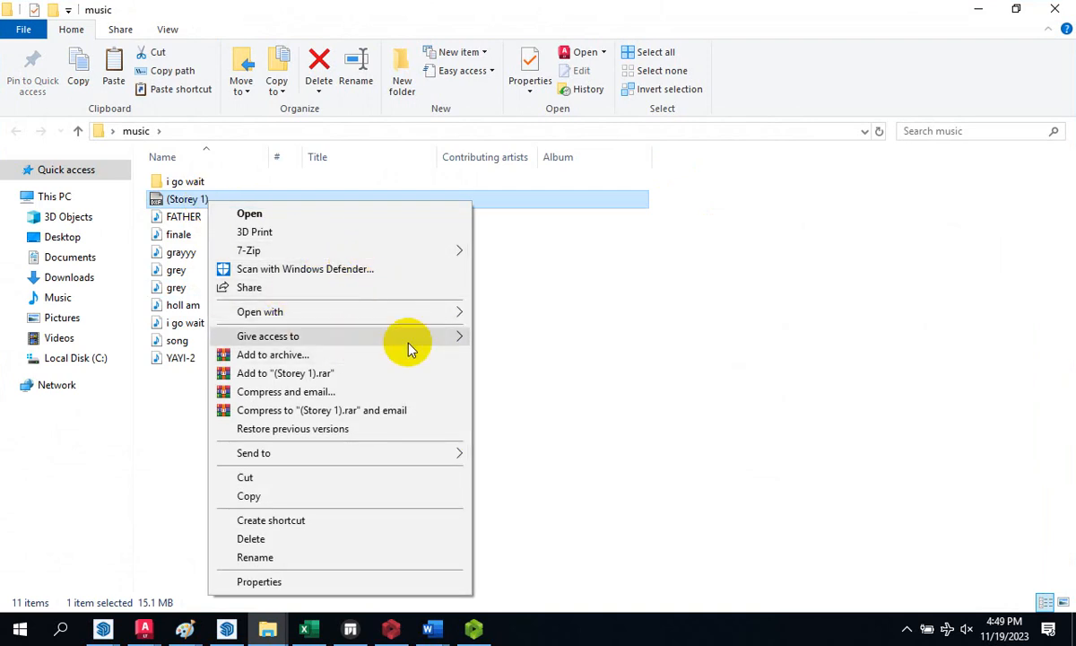
mouse_move(422, 313)
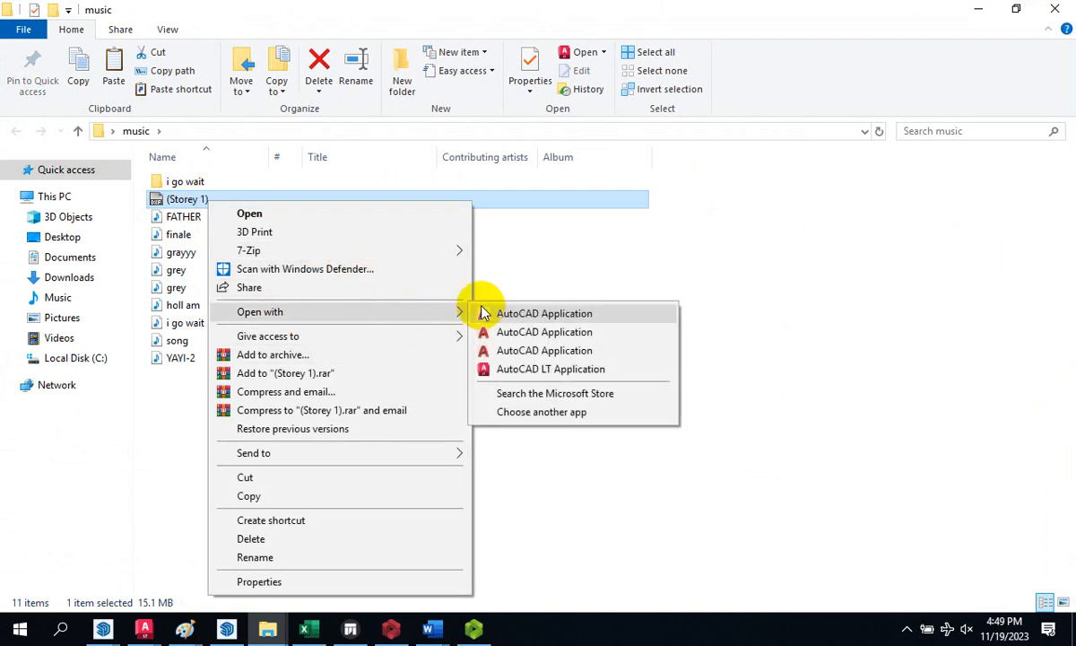
left_click(529, 370)
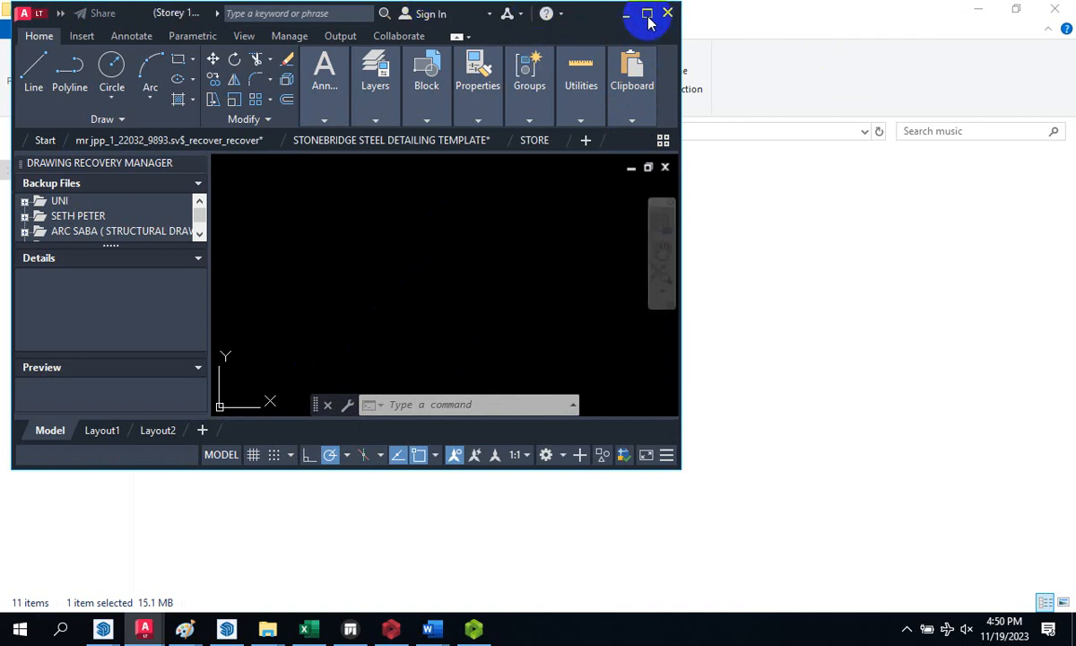
- Maximize AutoCAD LT and zoom around the grid plan, truss elevation, 3D frame and detail blocks
left_click(647, 14)
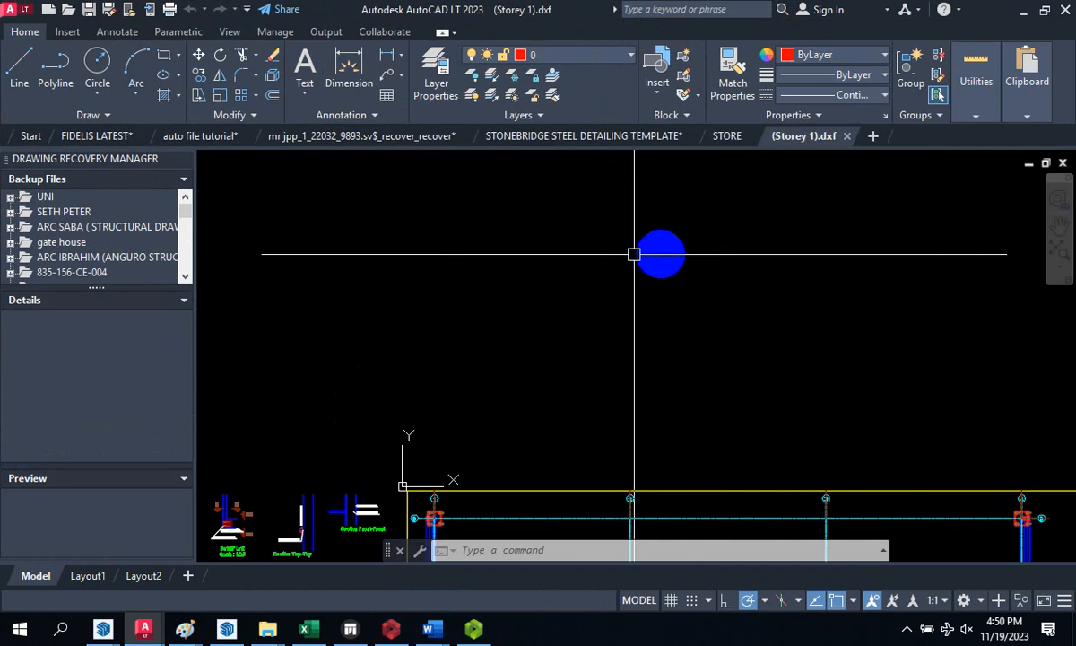
scroll(574, 270, "down", 2)
scroll(583, 391, "down", 3)
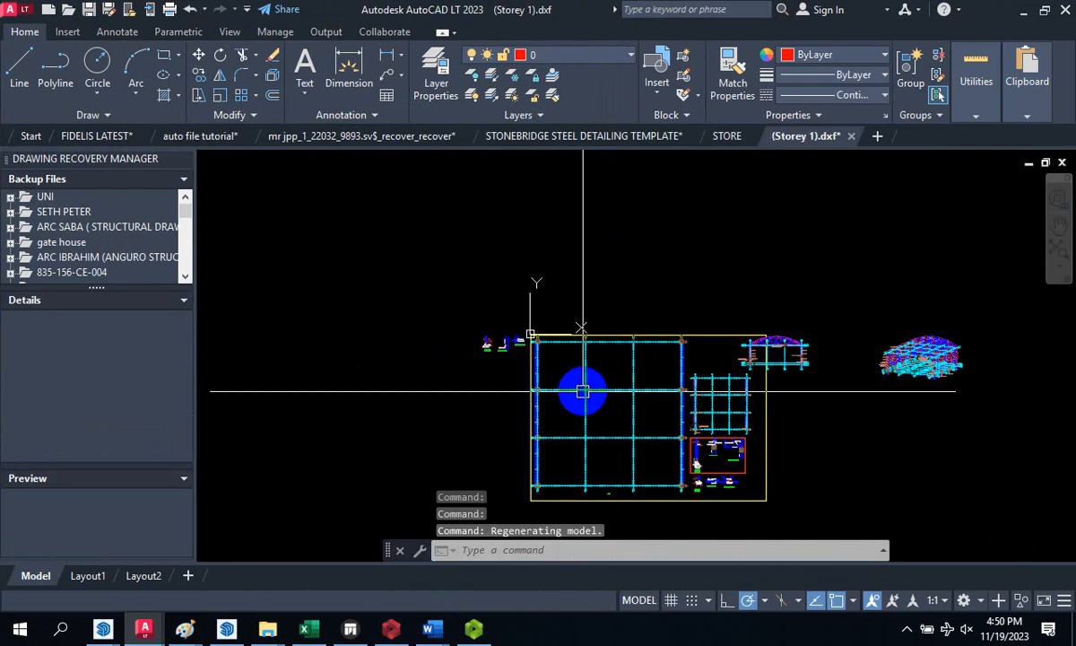
scroll(825, 355, "up", 6)
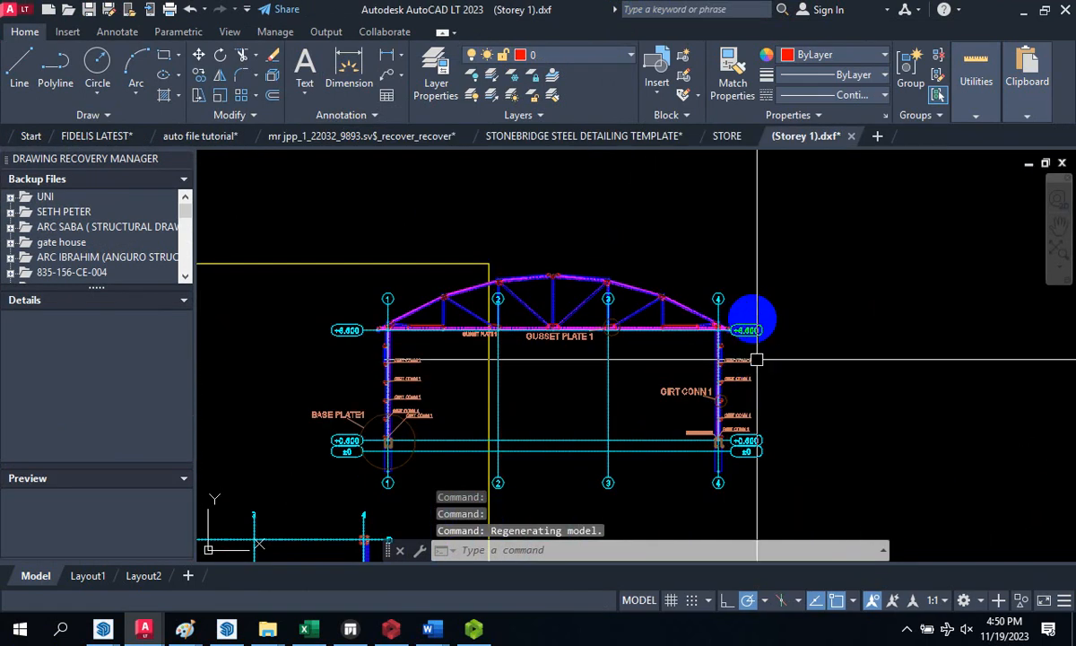
scroll(704, 360, "up", 6)
scroll(659, 266, "down", 2)
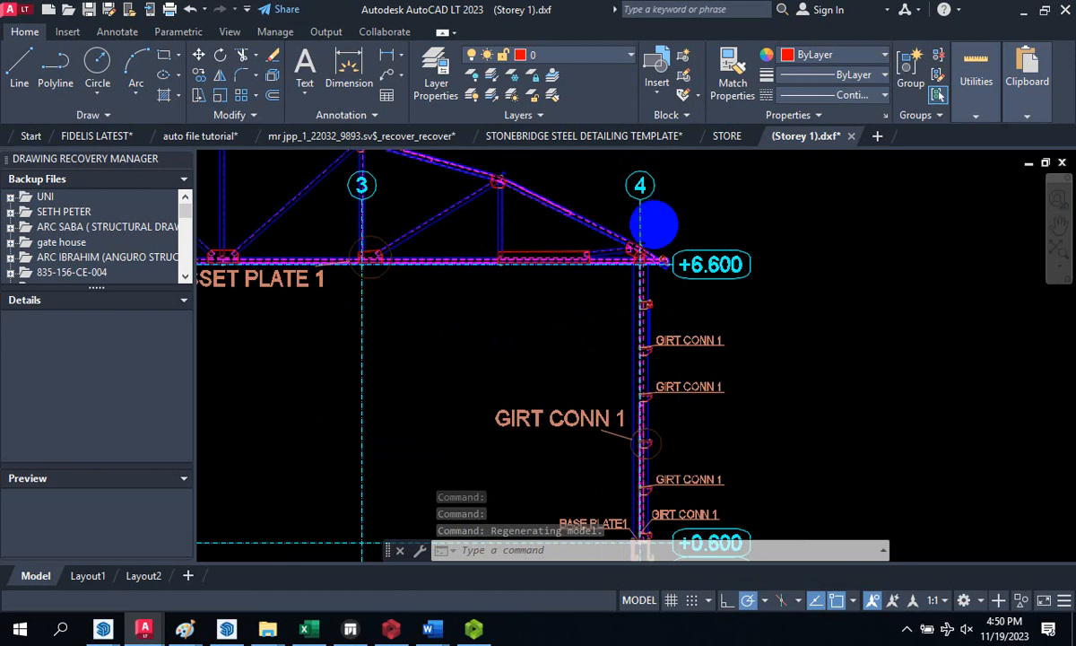
scroll(654, 225, "down", 3)
scroll(651, 288, "up", 4)
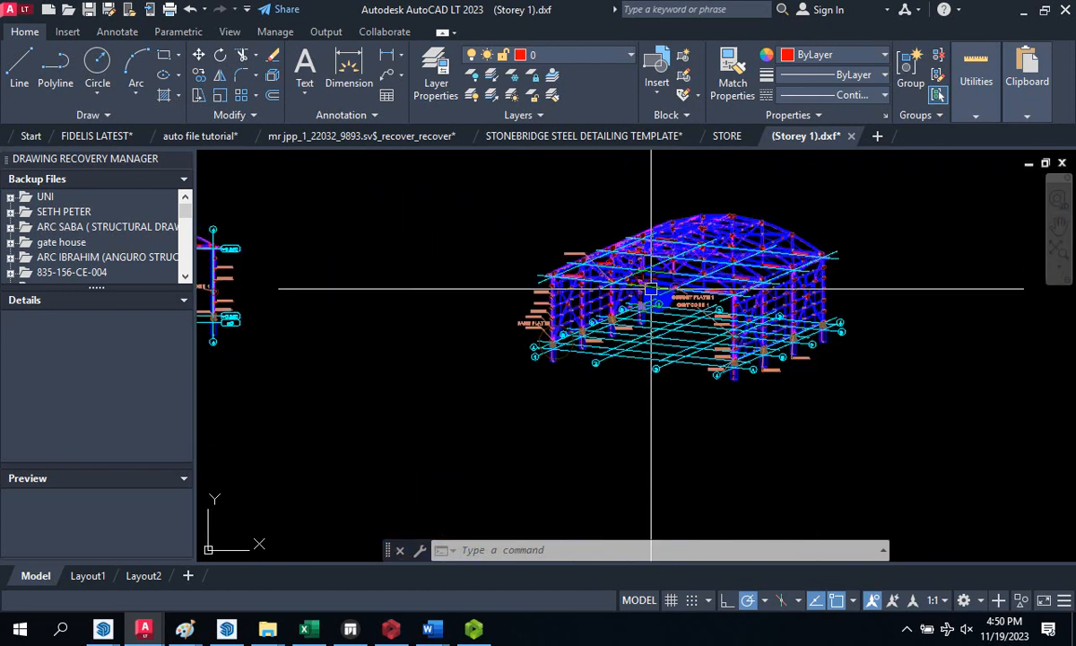
scroll(652, 288, "up", 3)
scroll(773, 300, "down", 5)
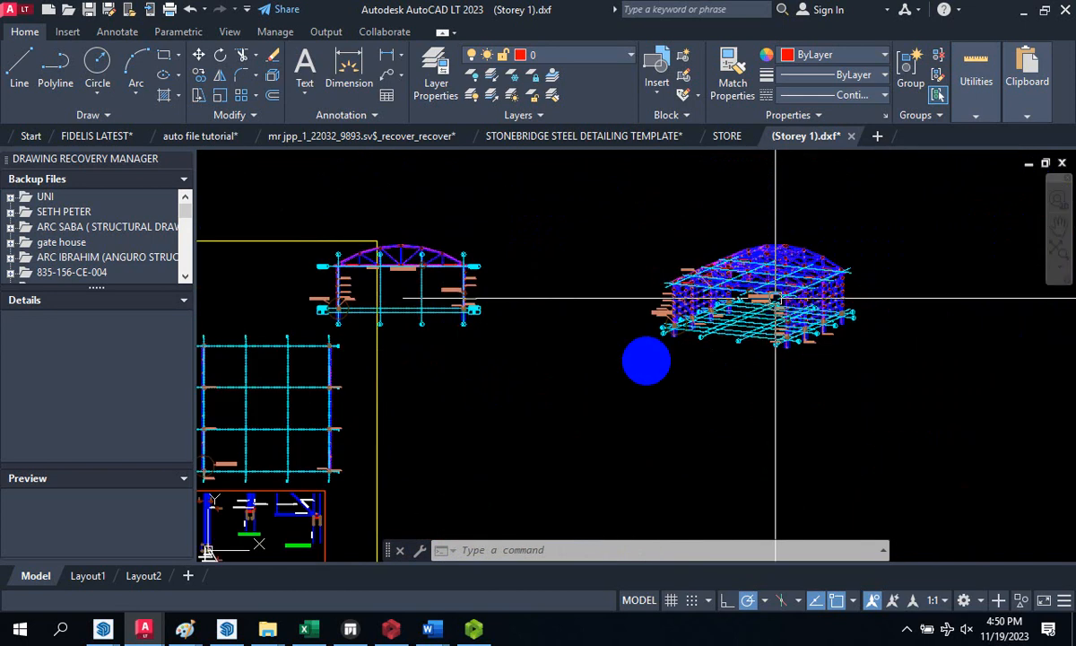
scroll(697, 337, "down", 2)
scroll(529, 422, "up", 5)
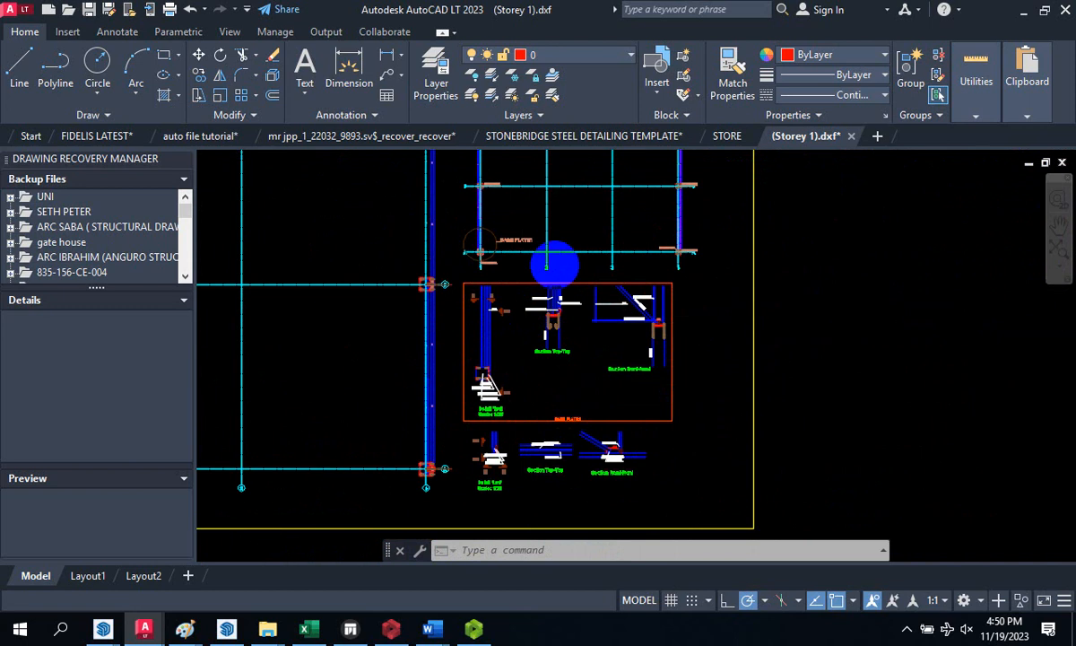
scroll(556, 267, "up", 5)
scroll(630, 265, "down", 5)
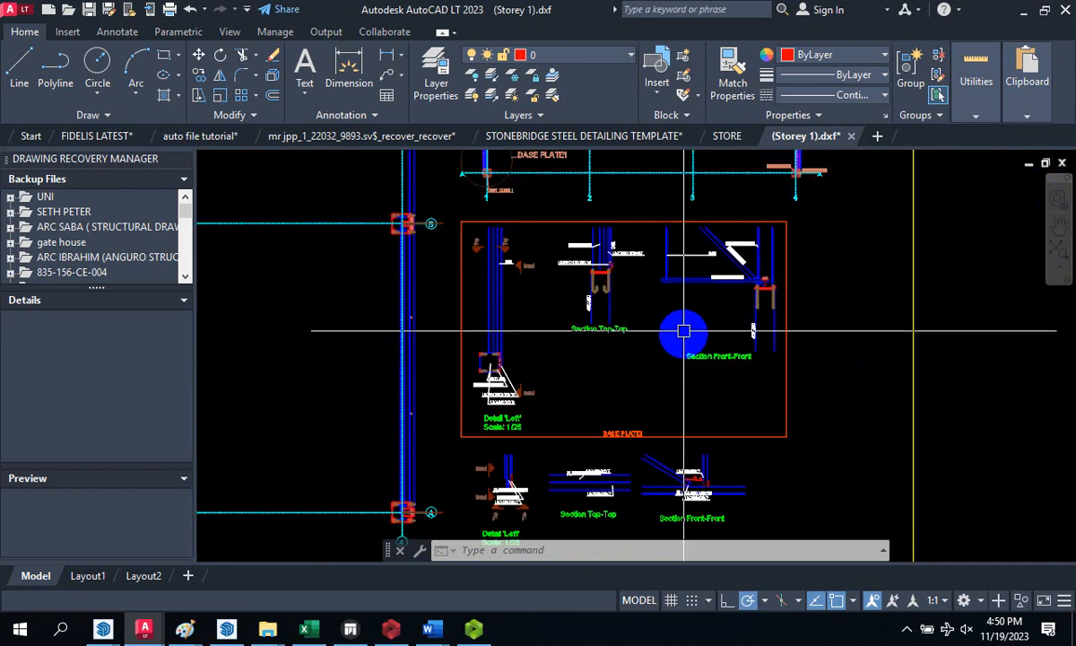
scroll(683, 331, "down", 3)
scroll(534, 296, "up", 6)
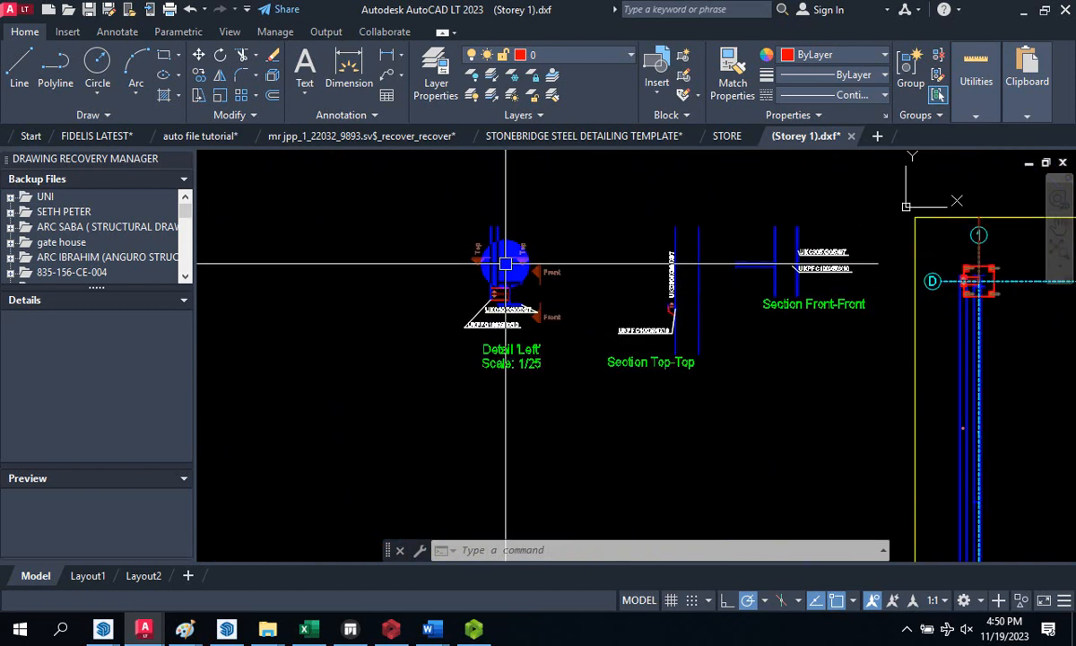
scroll(506, 264, "up", 1)
scroll(384, 305, "down", 6)
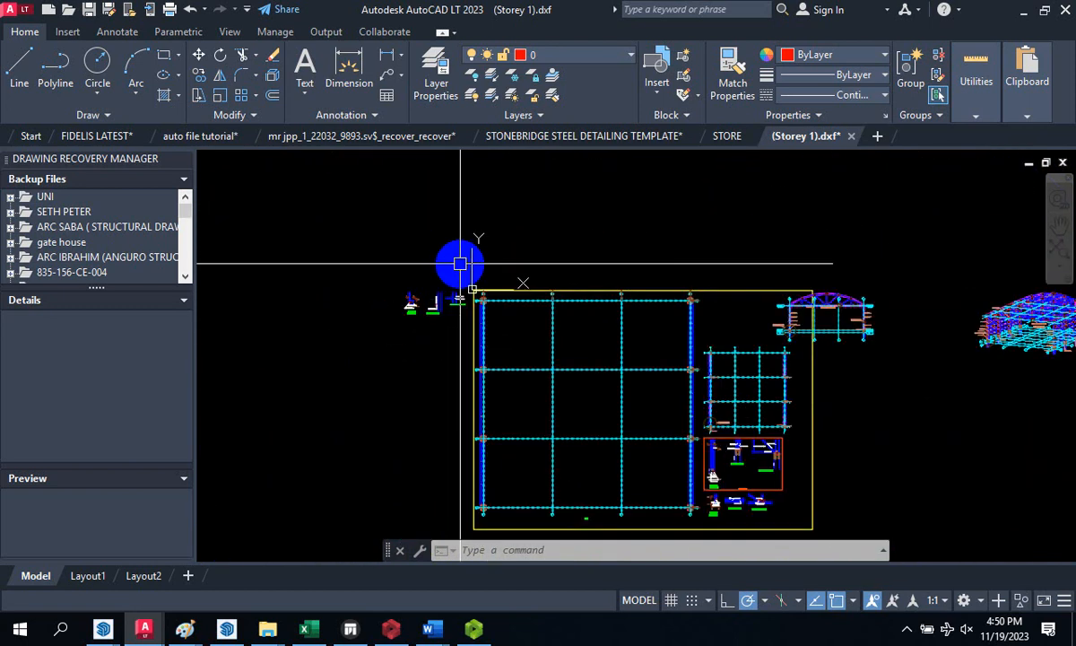
scroll(458, 266, "down", 4)
scroll(524, 293, "up", 4)
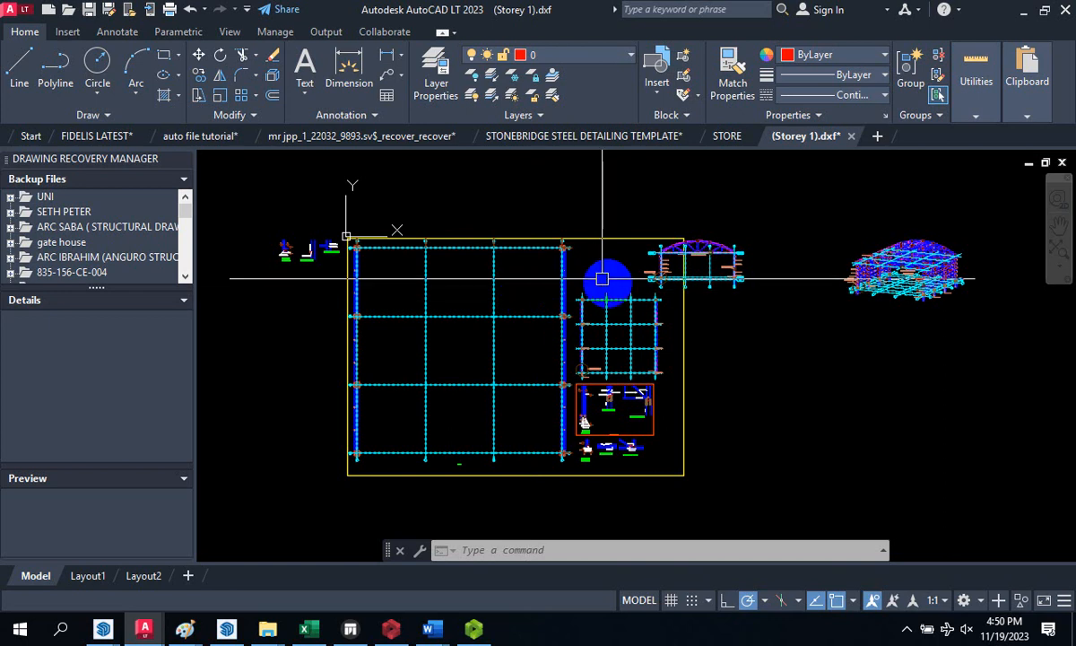
scroll(805, 241, "up", 5)
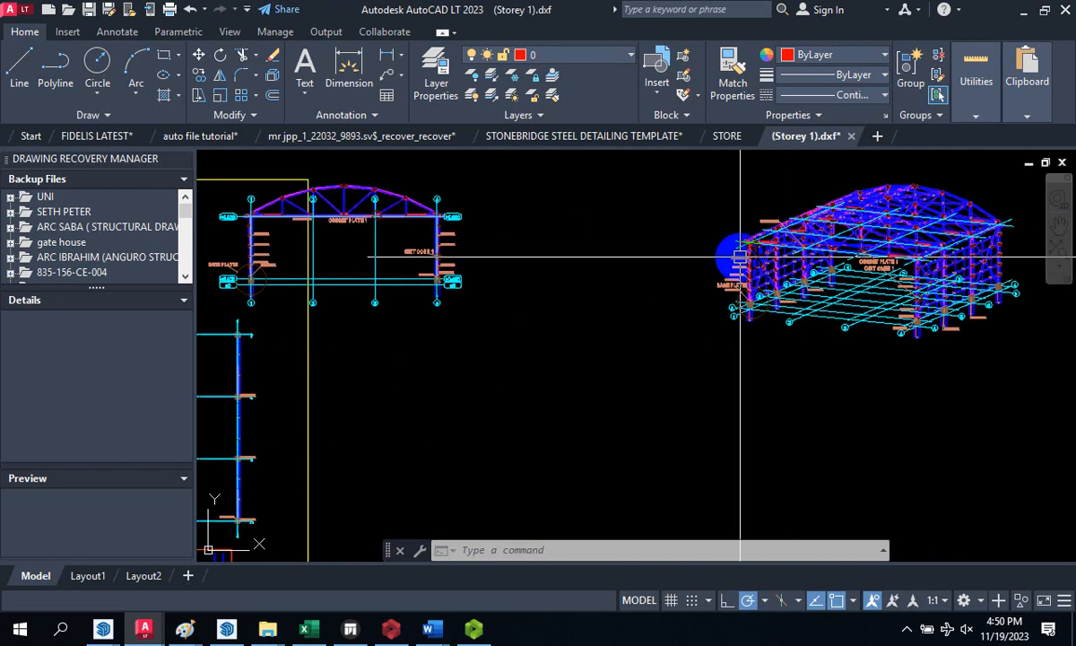
scroll(740, 241, "up", 3)
scroll(758, 246, "down", 7)
scroll(764, 251, "down", 2)
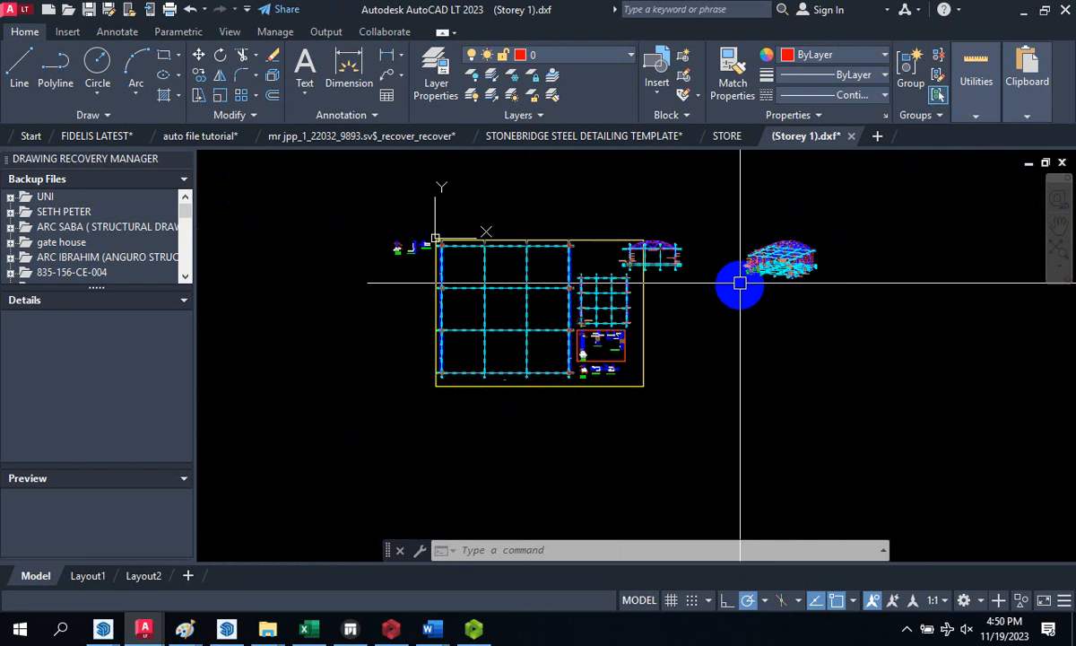
scroll(355, 223, "up", 2)
scroll(491, 276, "up", 2)
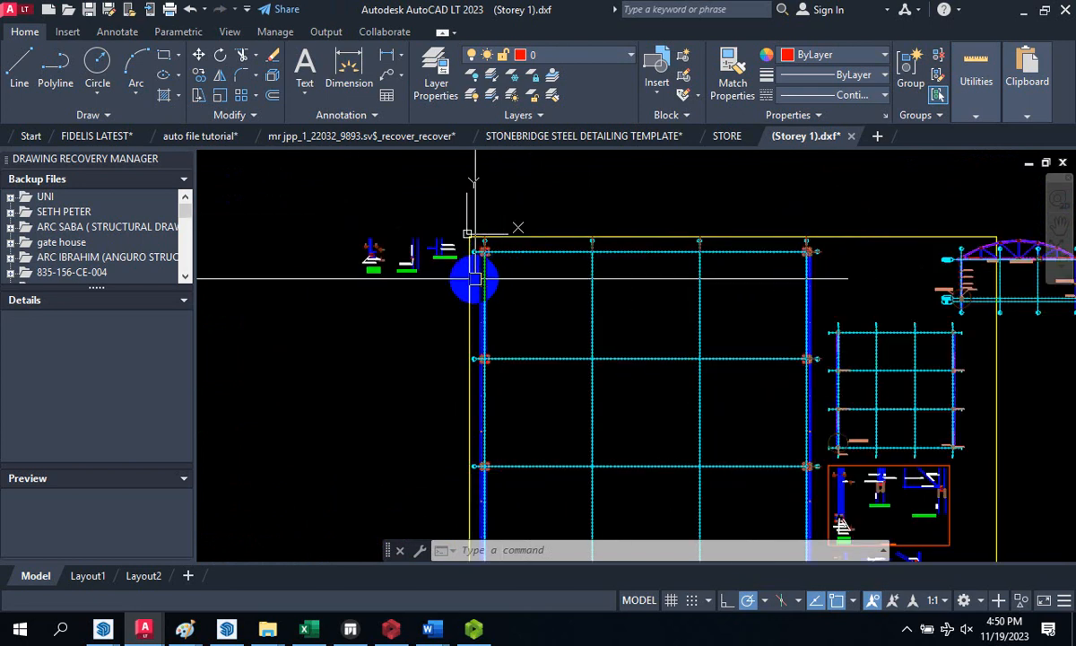
scroll(368, 260, "down", 2)
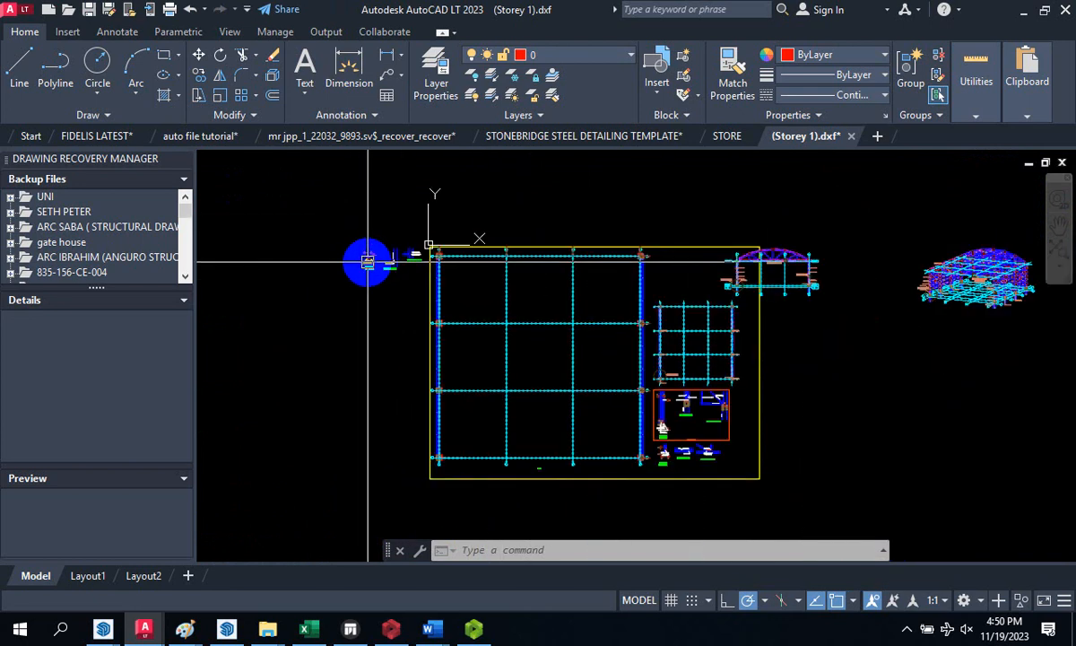
mouse_move(368, 262)
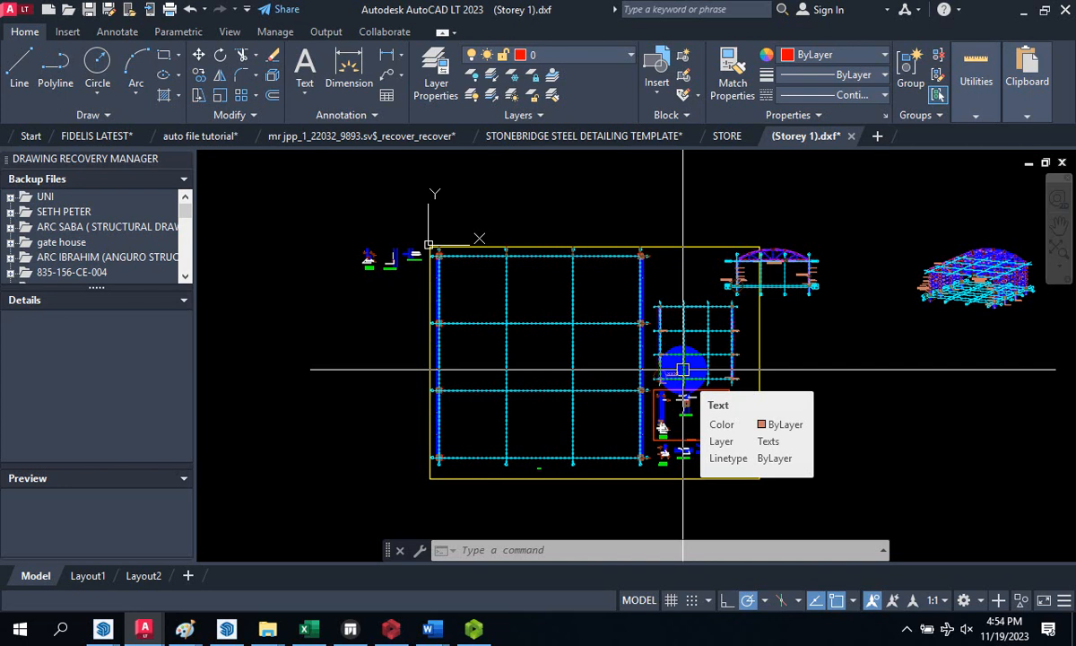
- Minimize AutoCAD, close the music folder window and show the open File Explorer windows
left_click(1019, 15)
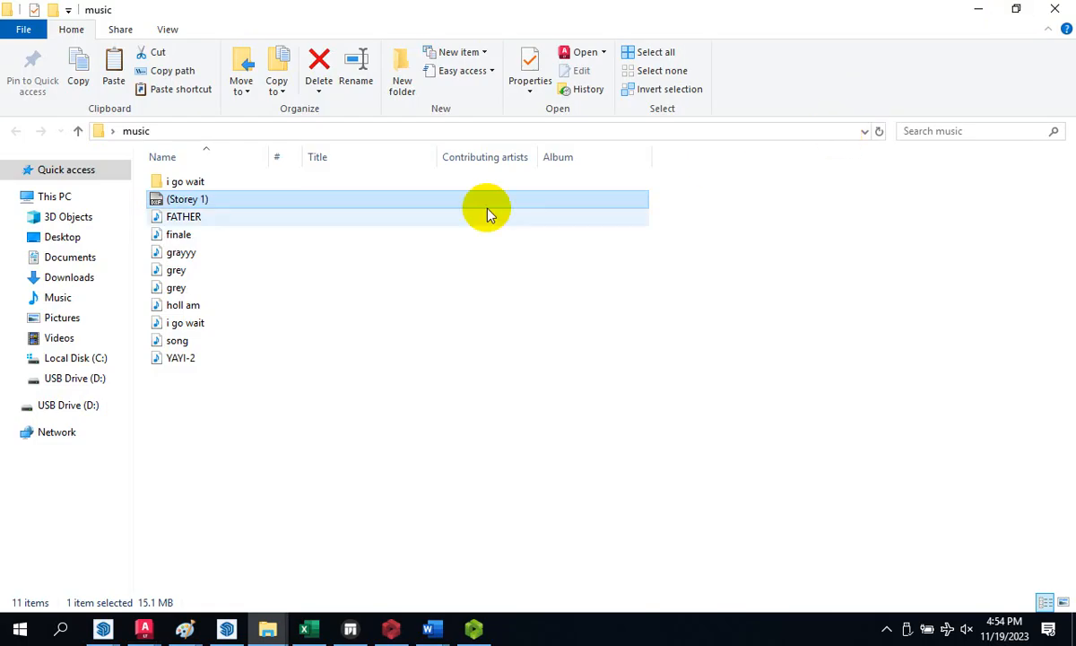
left_click(1055, 9)
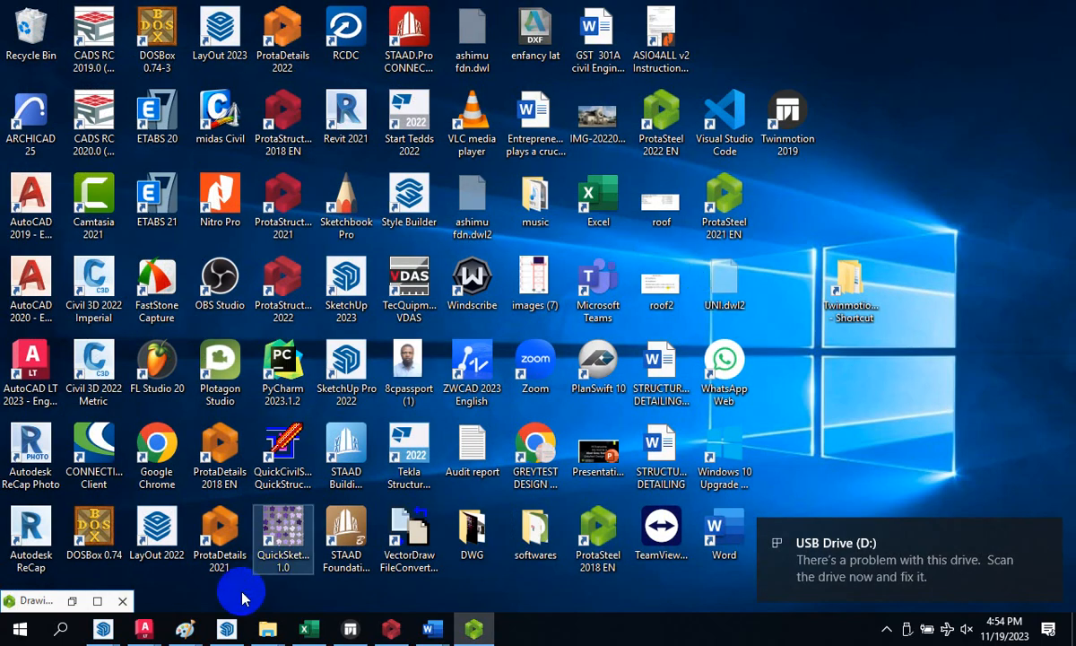
left_click(279, 633)
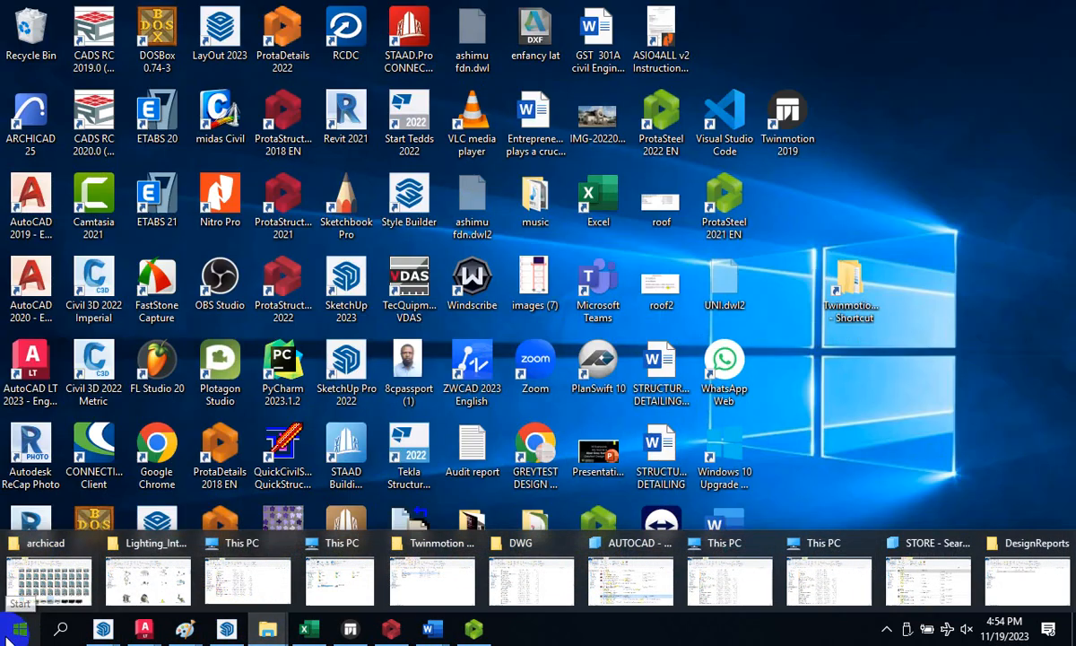
- Open the Documents folder from the Start menu, scroll its list, and show hidden tray icons
left_click(18, 628)
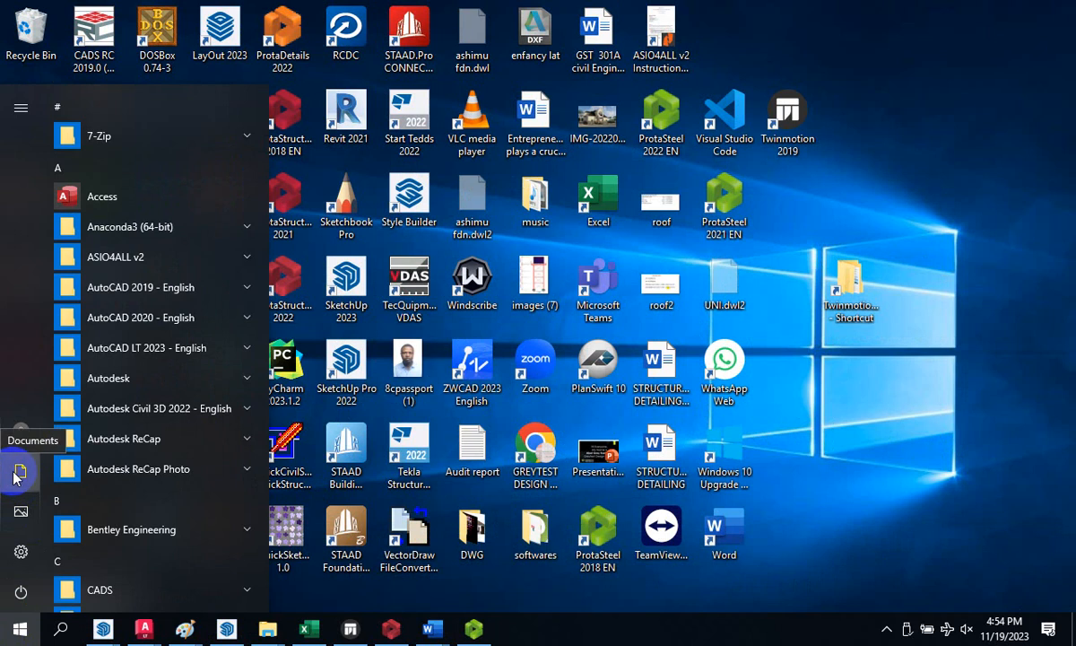
left_click(19, 473)
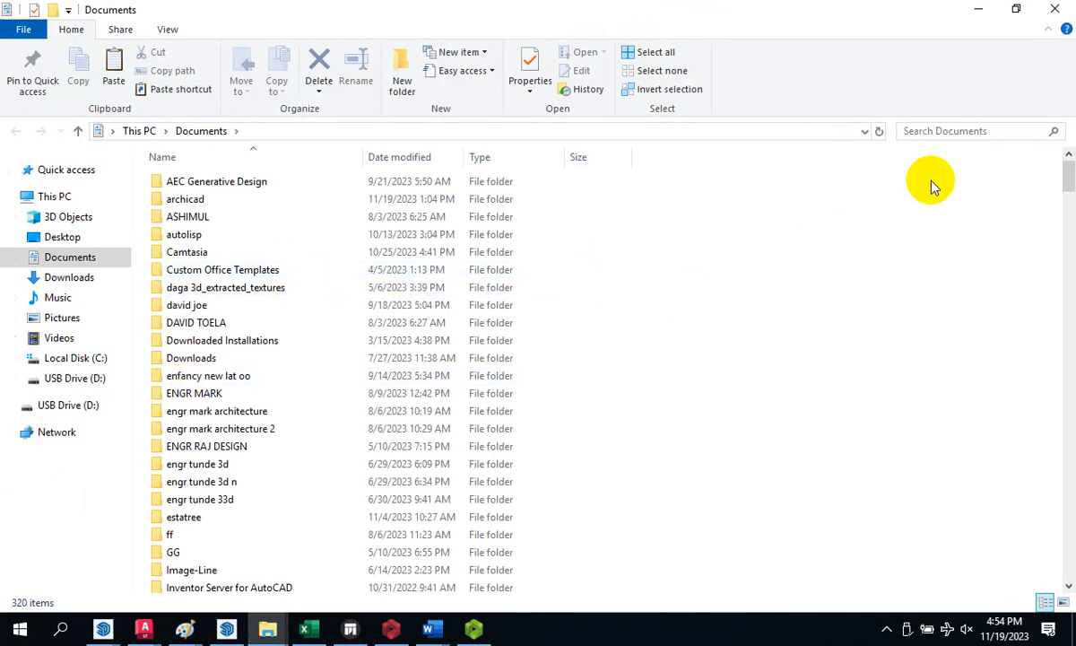
left_click_drag(1067, 154, 1068, 594)
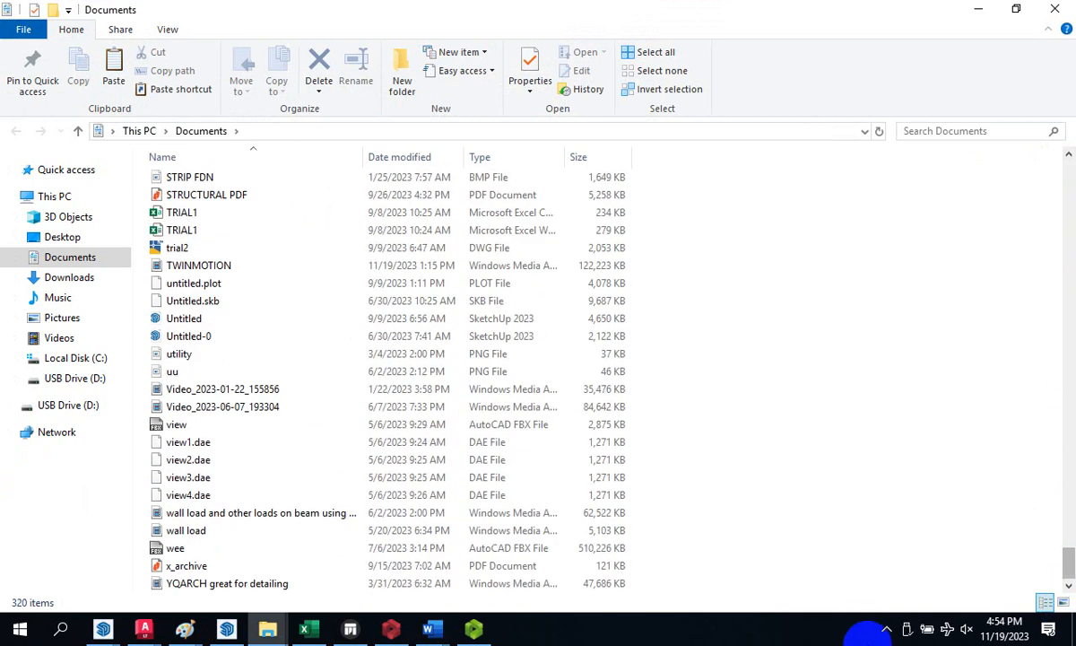
left_click(888, 629)
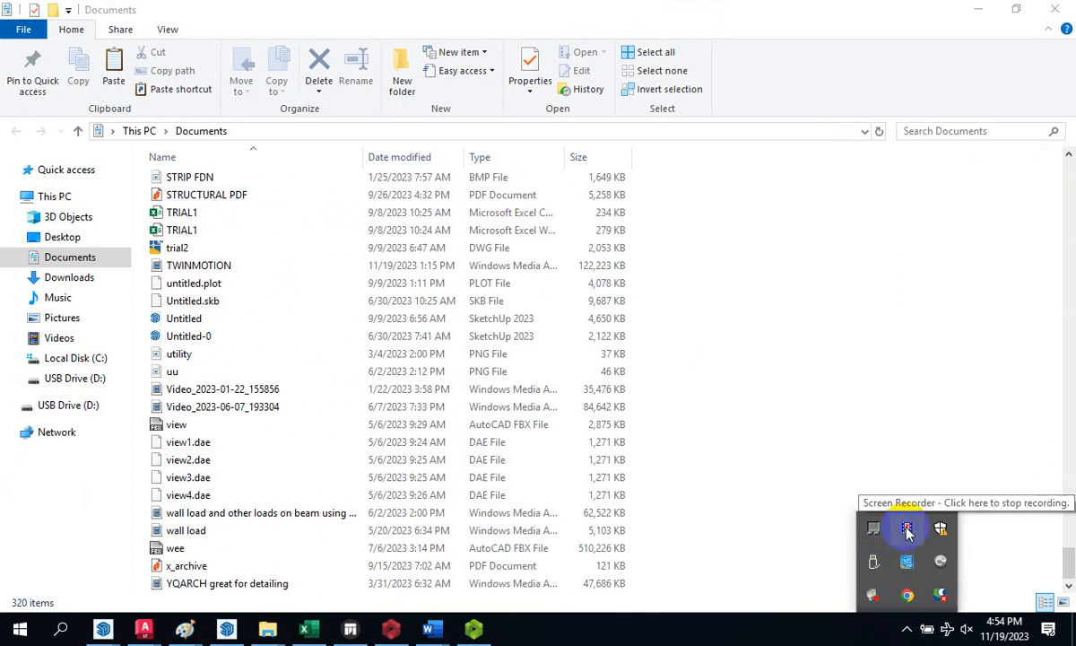